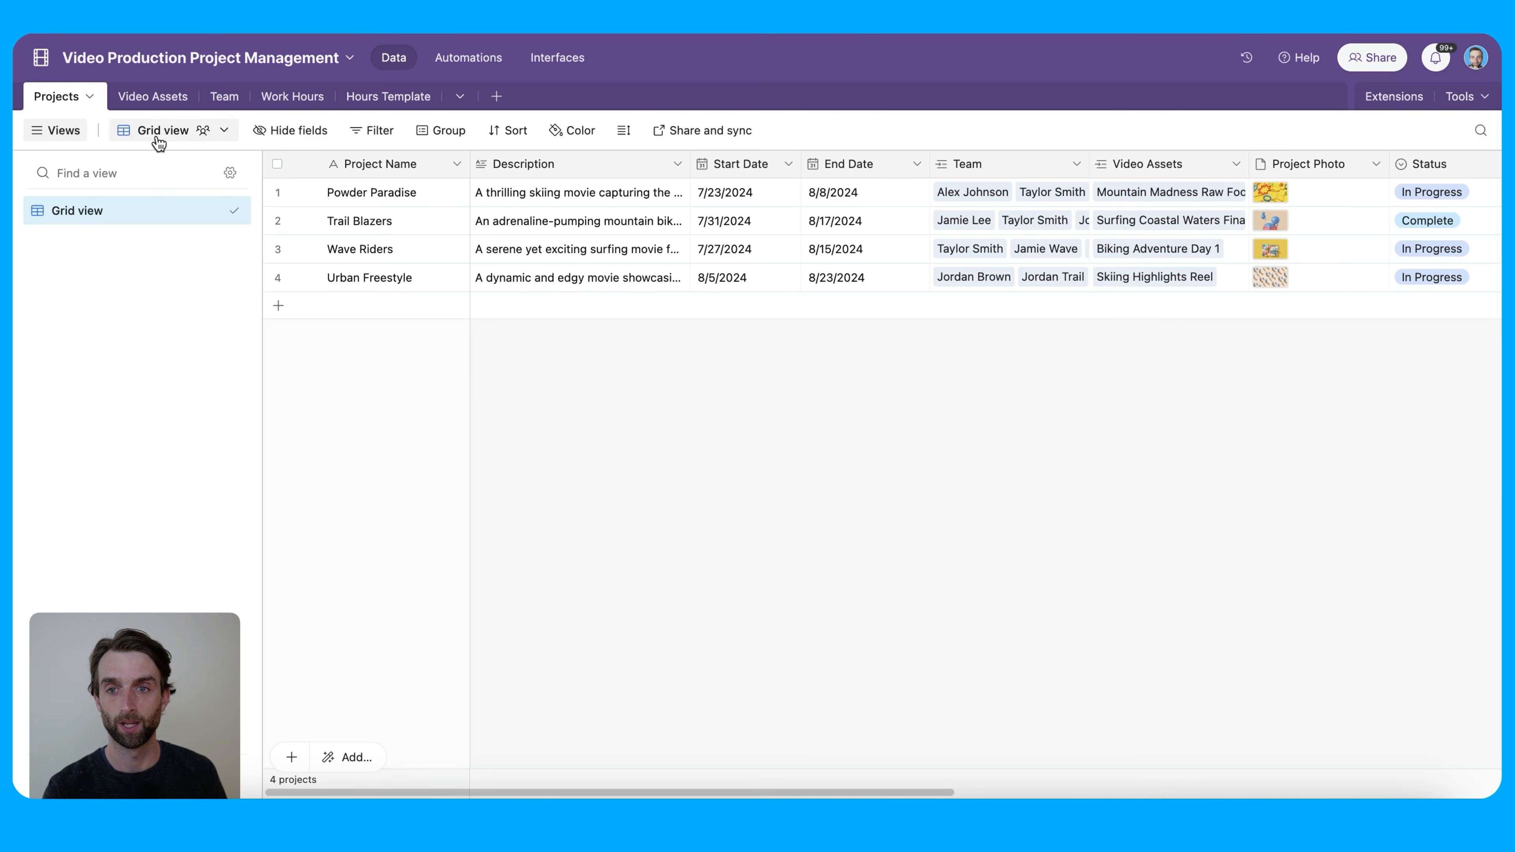
Review the Video Assets, Team, Work Hours and Hours Template tables in turn
click(143, 106)
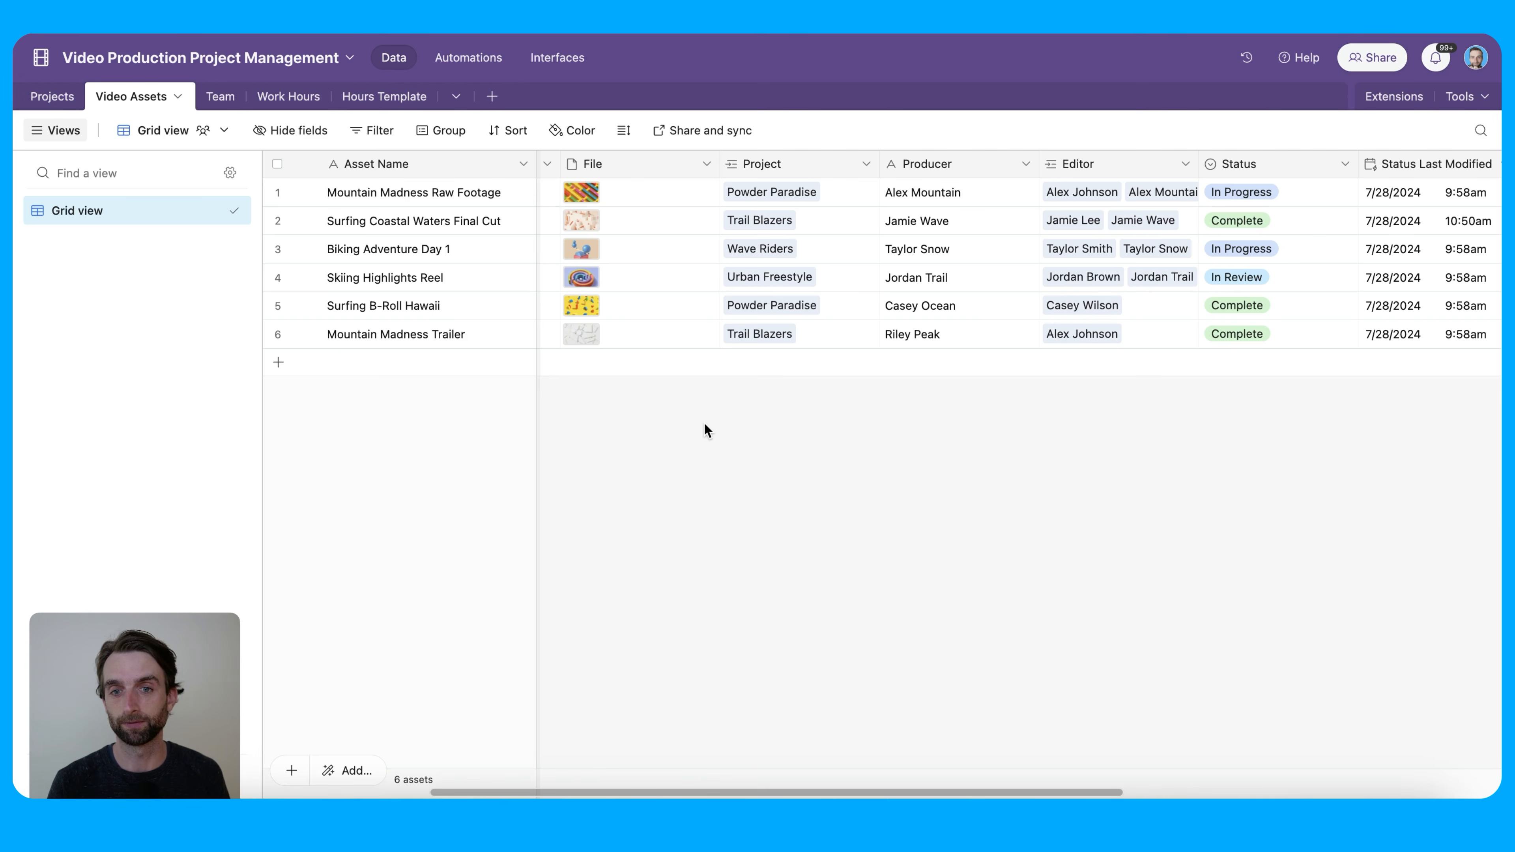
click(218, 97)
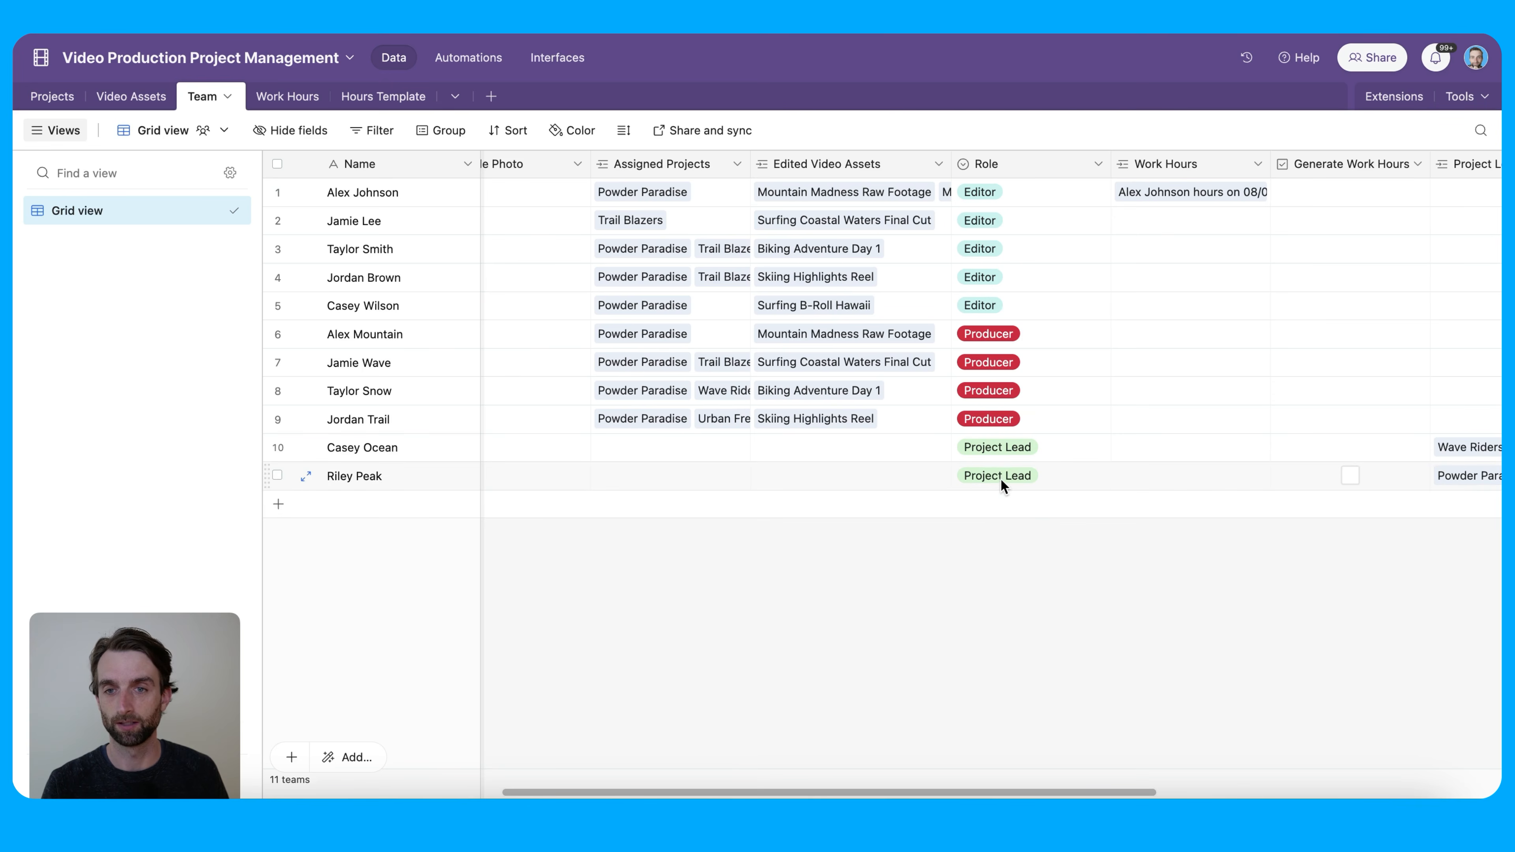
click(297, 97)
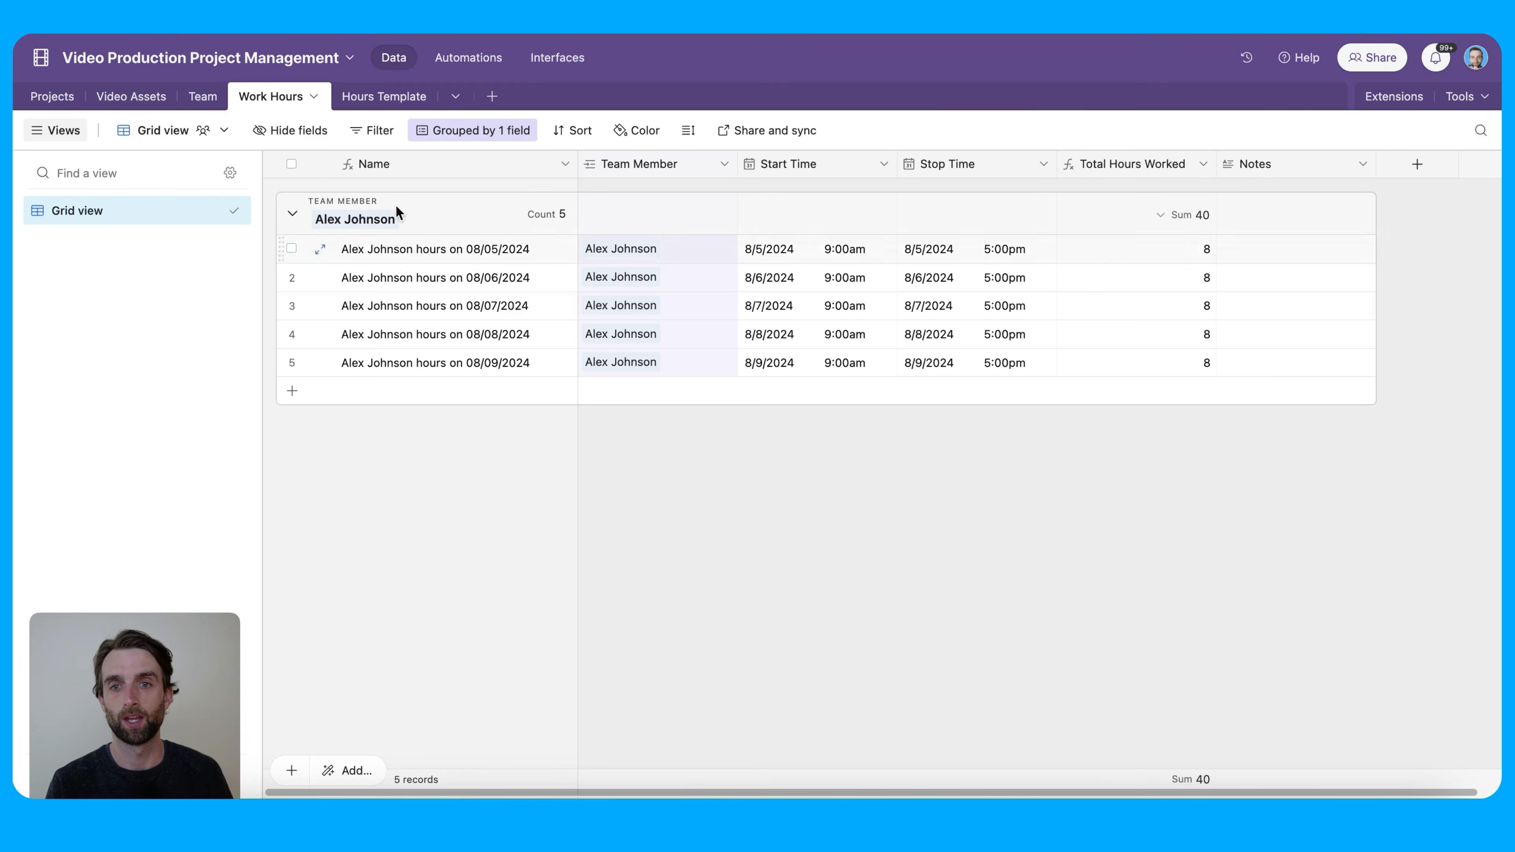
click(382, 96)
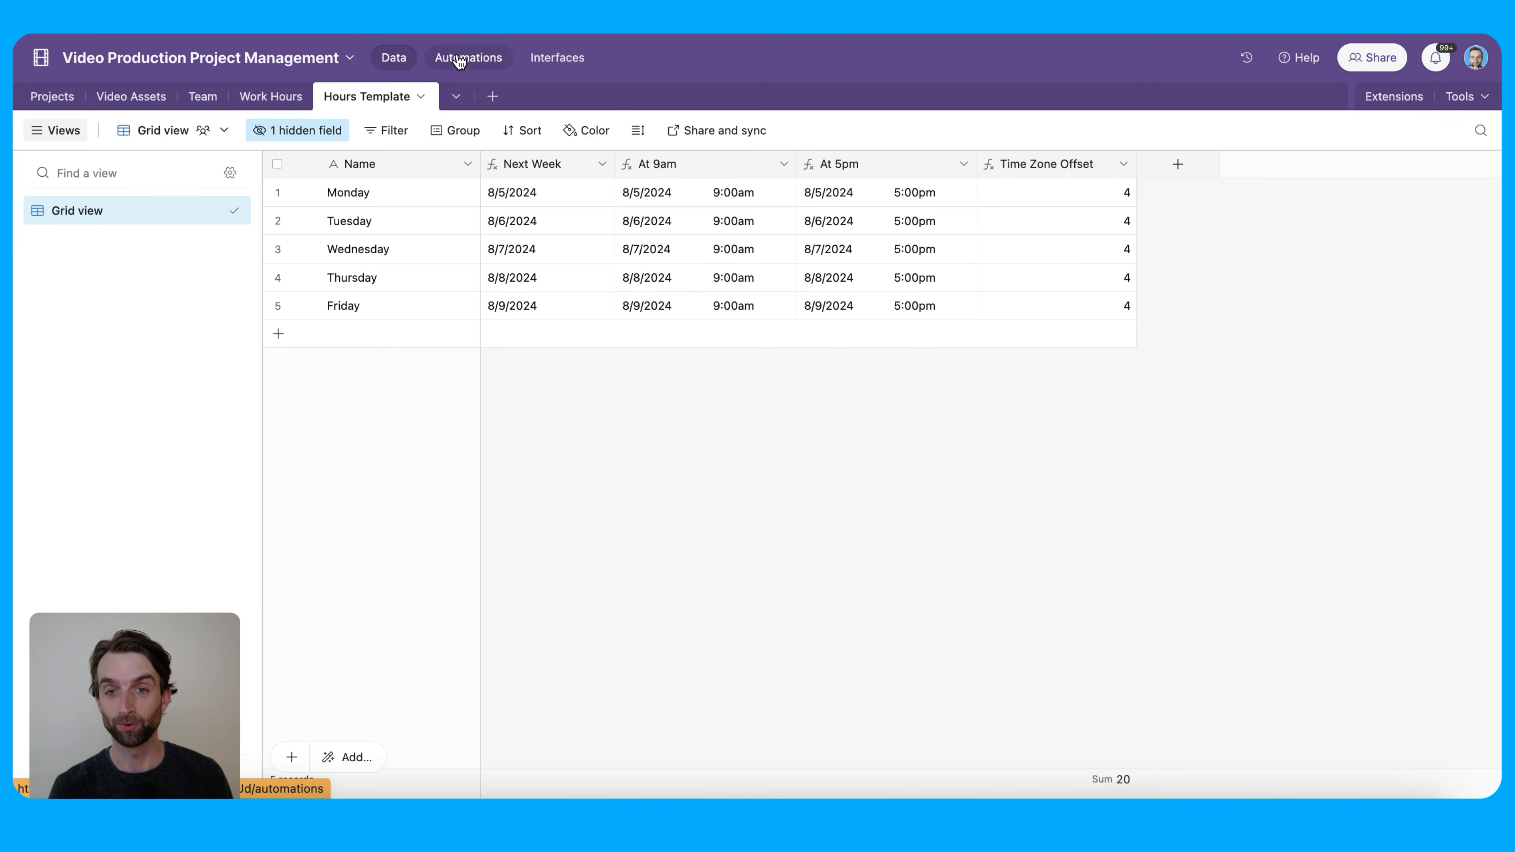
Inspect the Slack automation's conditions trigger and Urban Freestyle's Status options in Projects
click(470, 62)
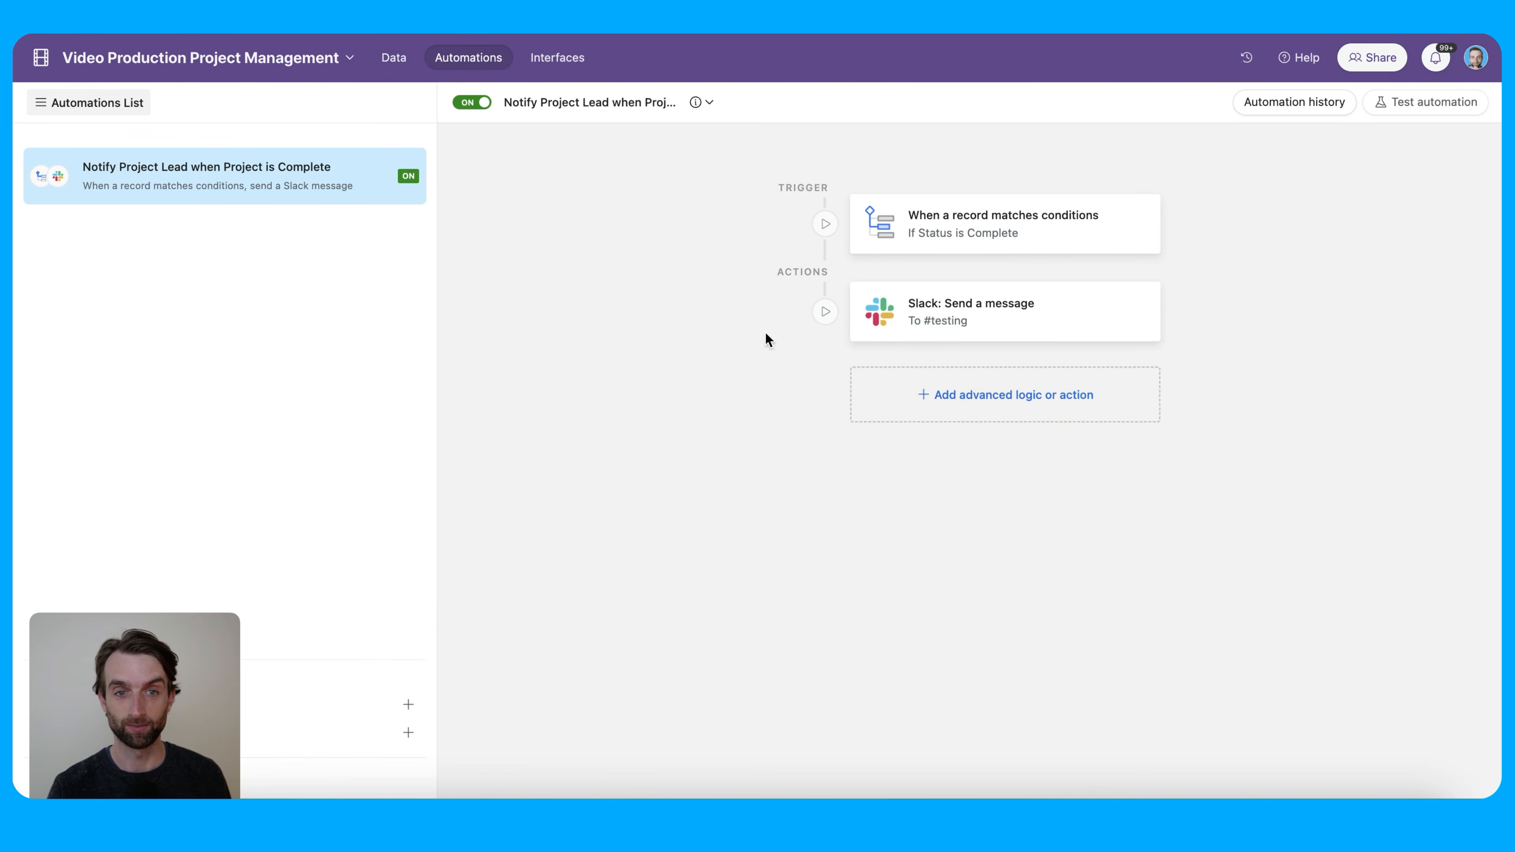
click(963, 231)
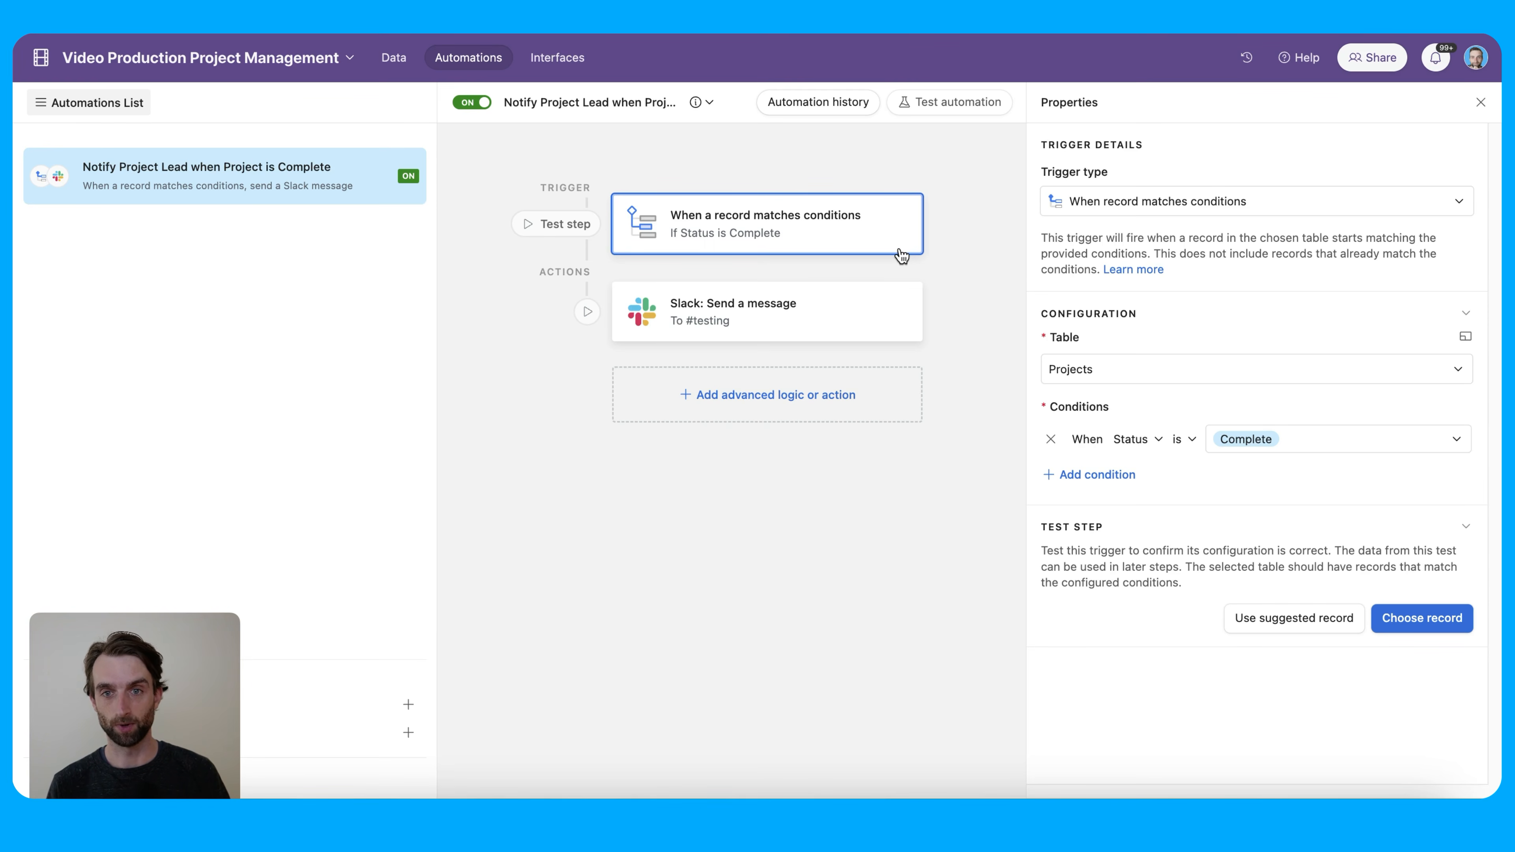
click(395, 59)
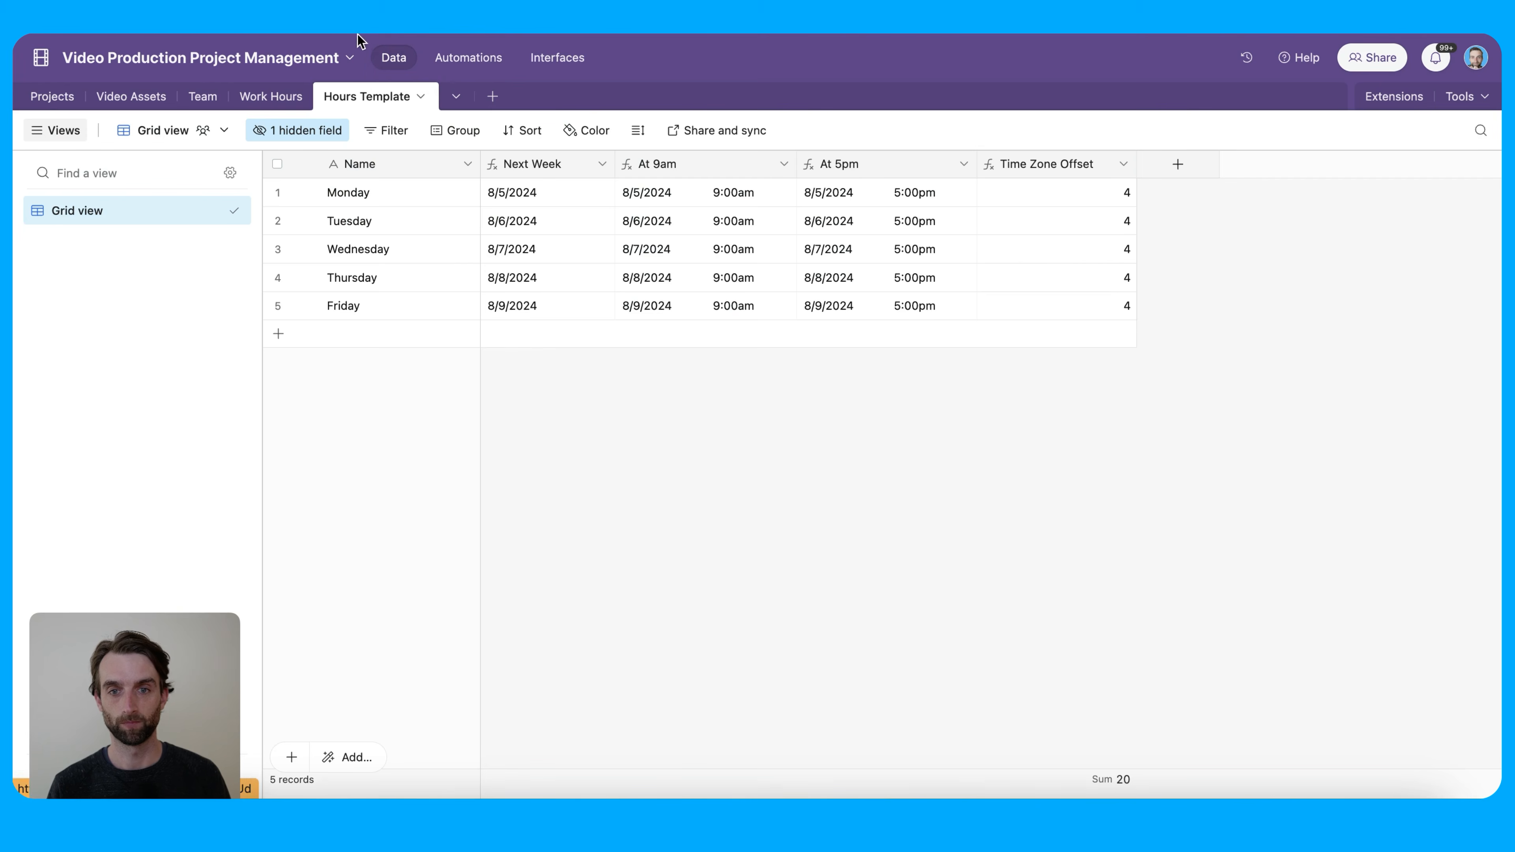
click(57, 97)
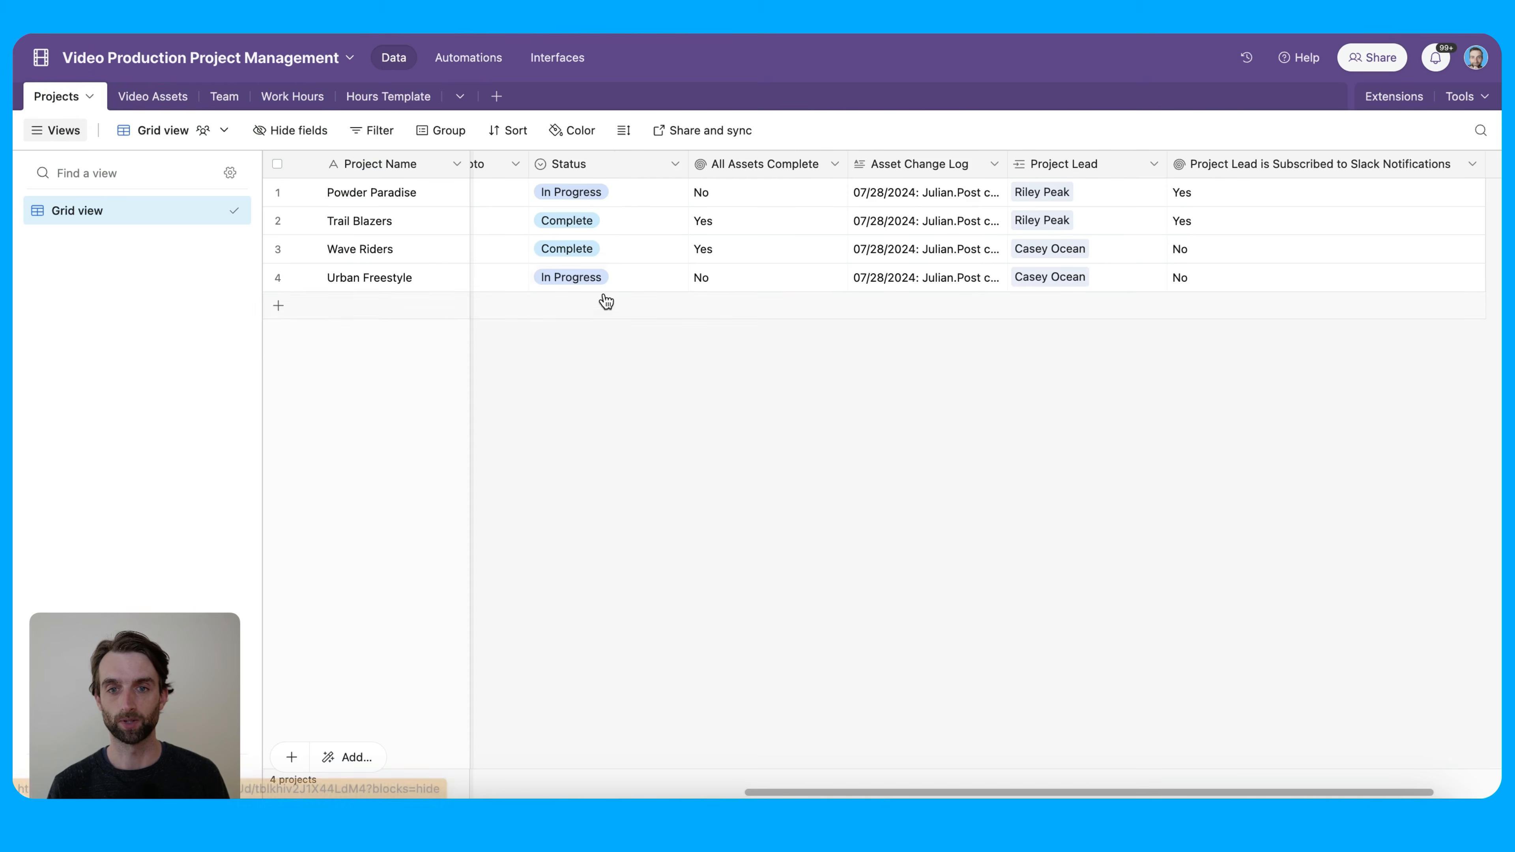
click(601, 280)
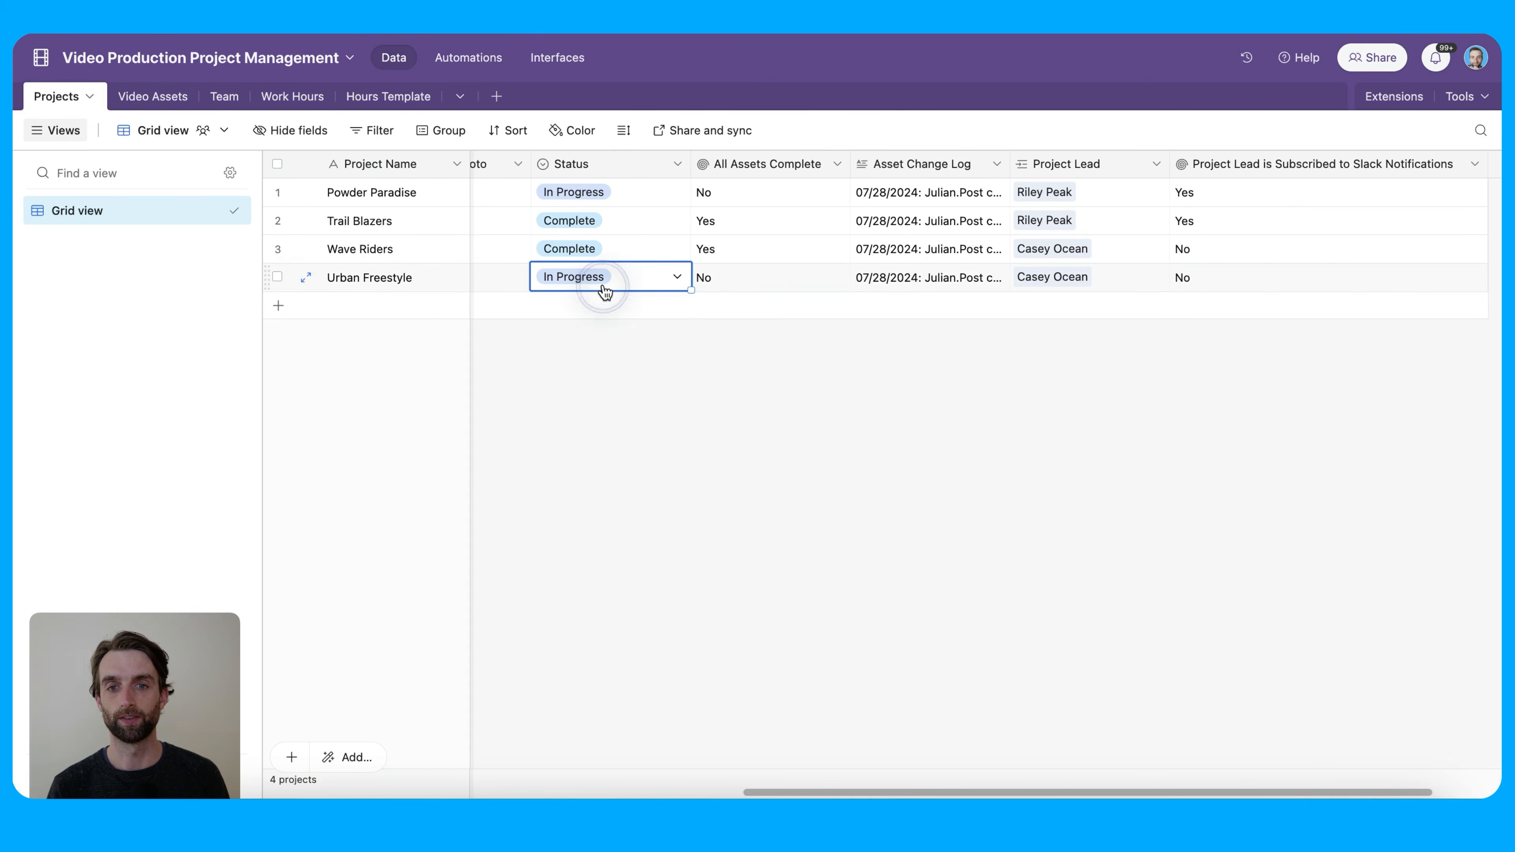
click(608, 281)
click(757, 516)
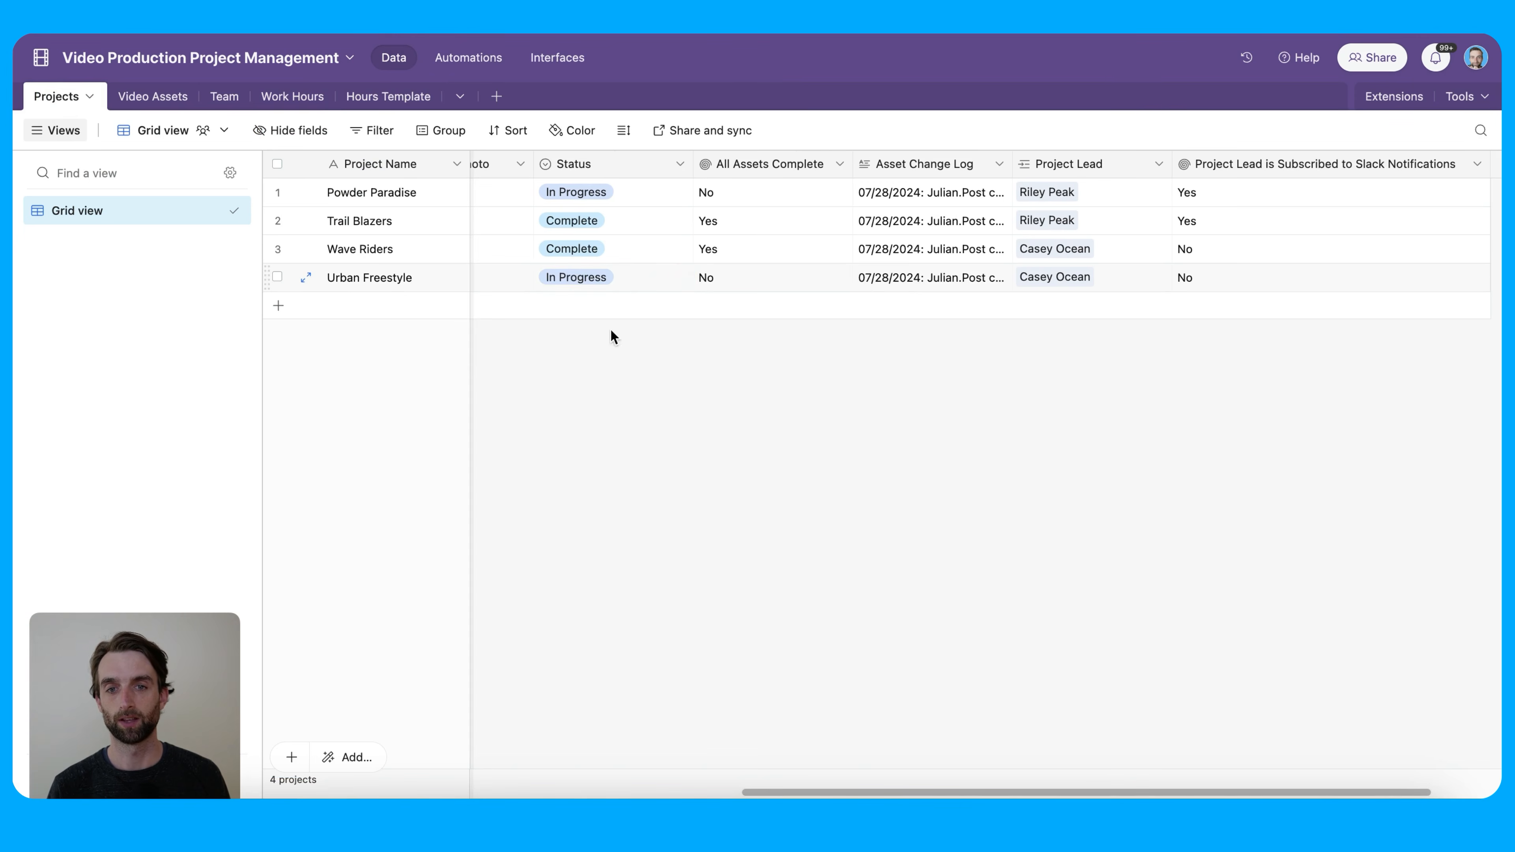
Review the Slack message action's settings and create a new automation
click(468, 57)
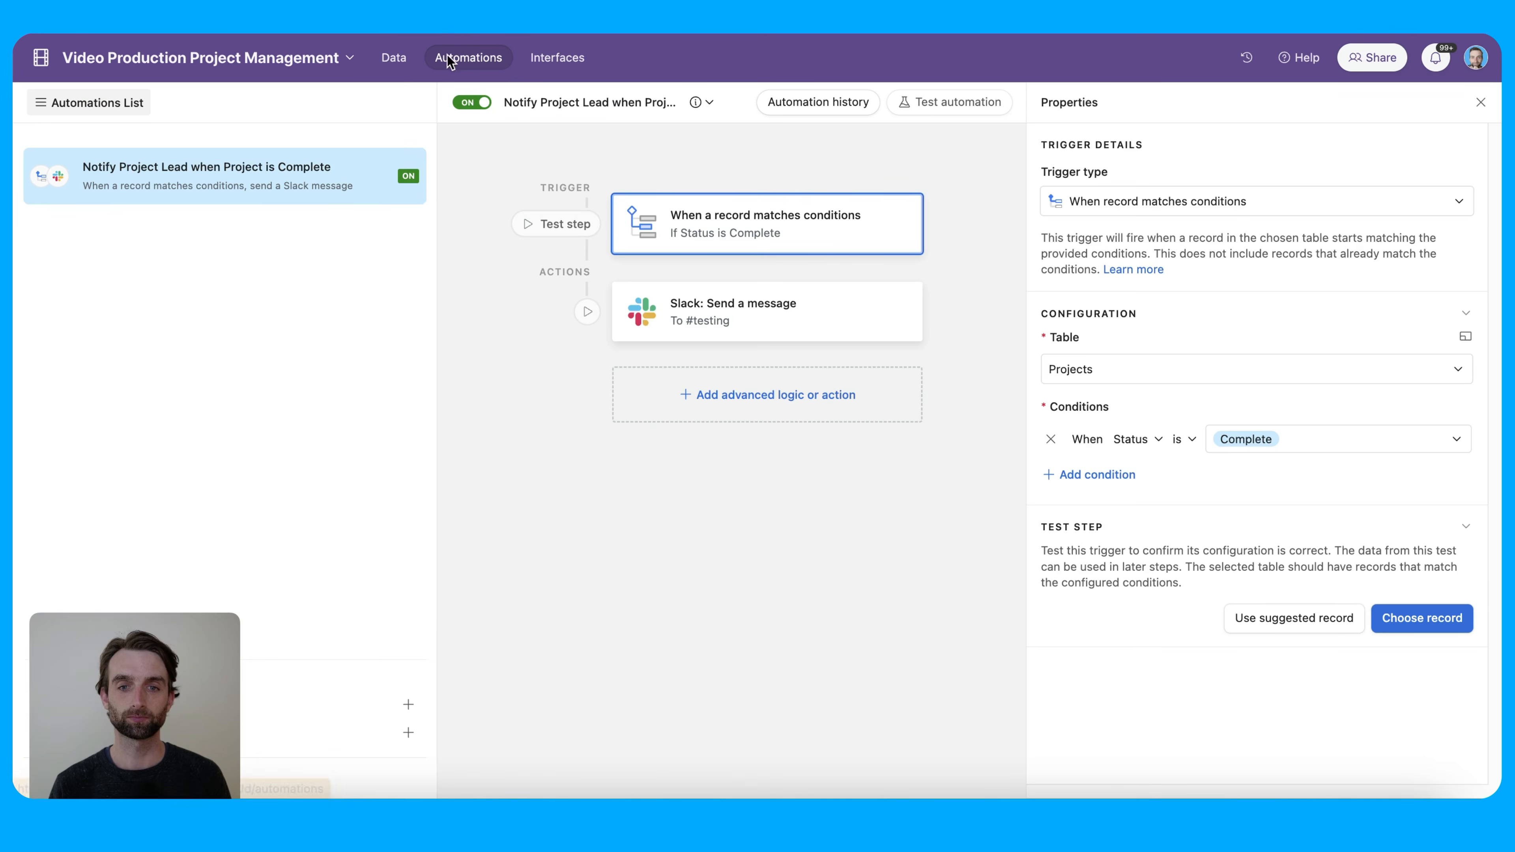
click(742, 323)
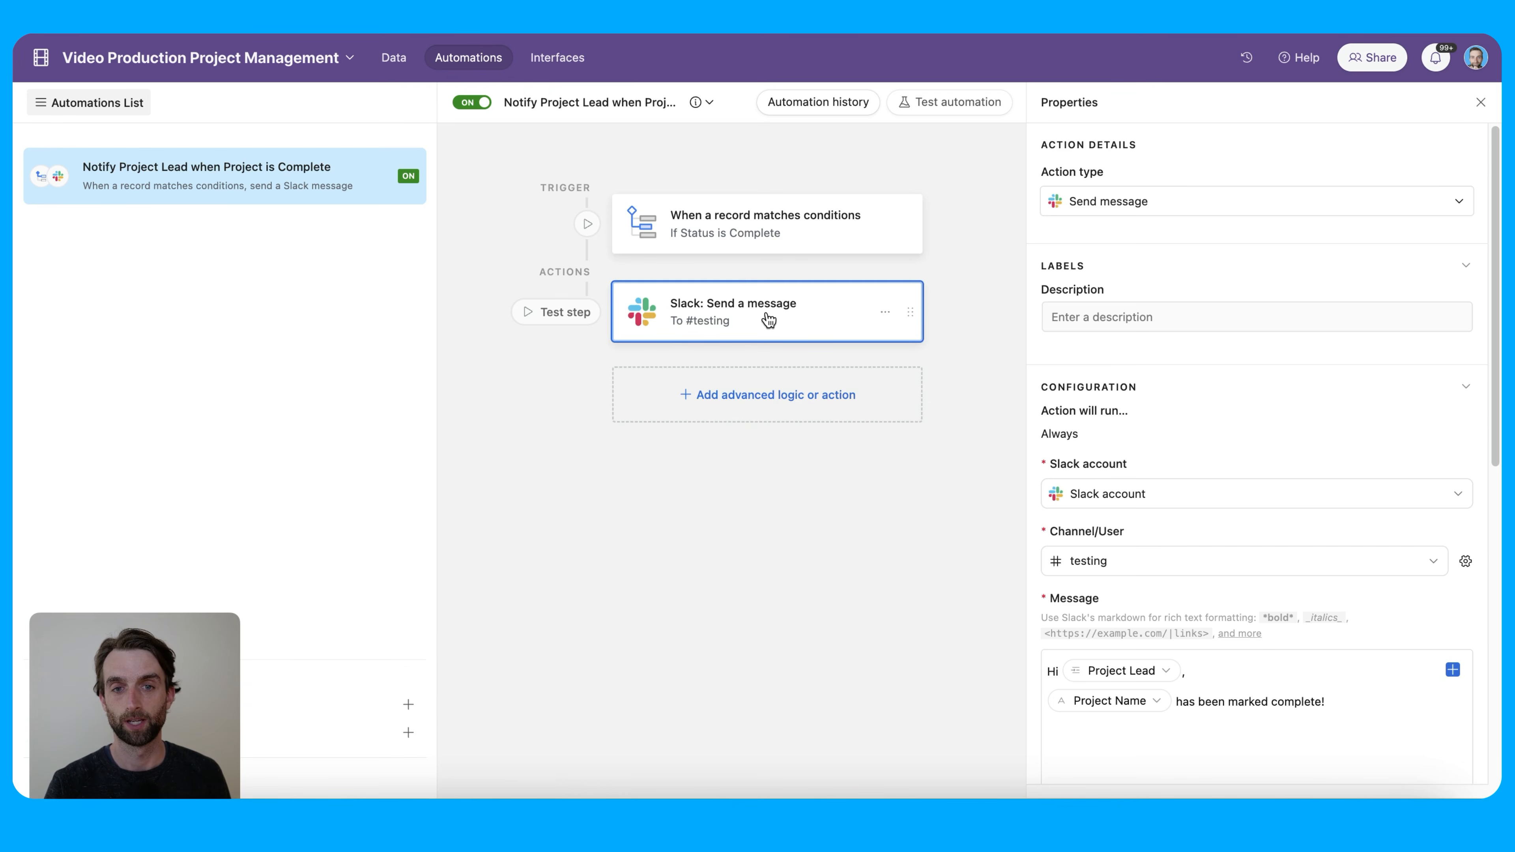
click(310, 714)
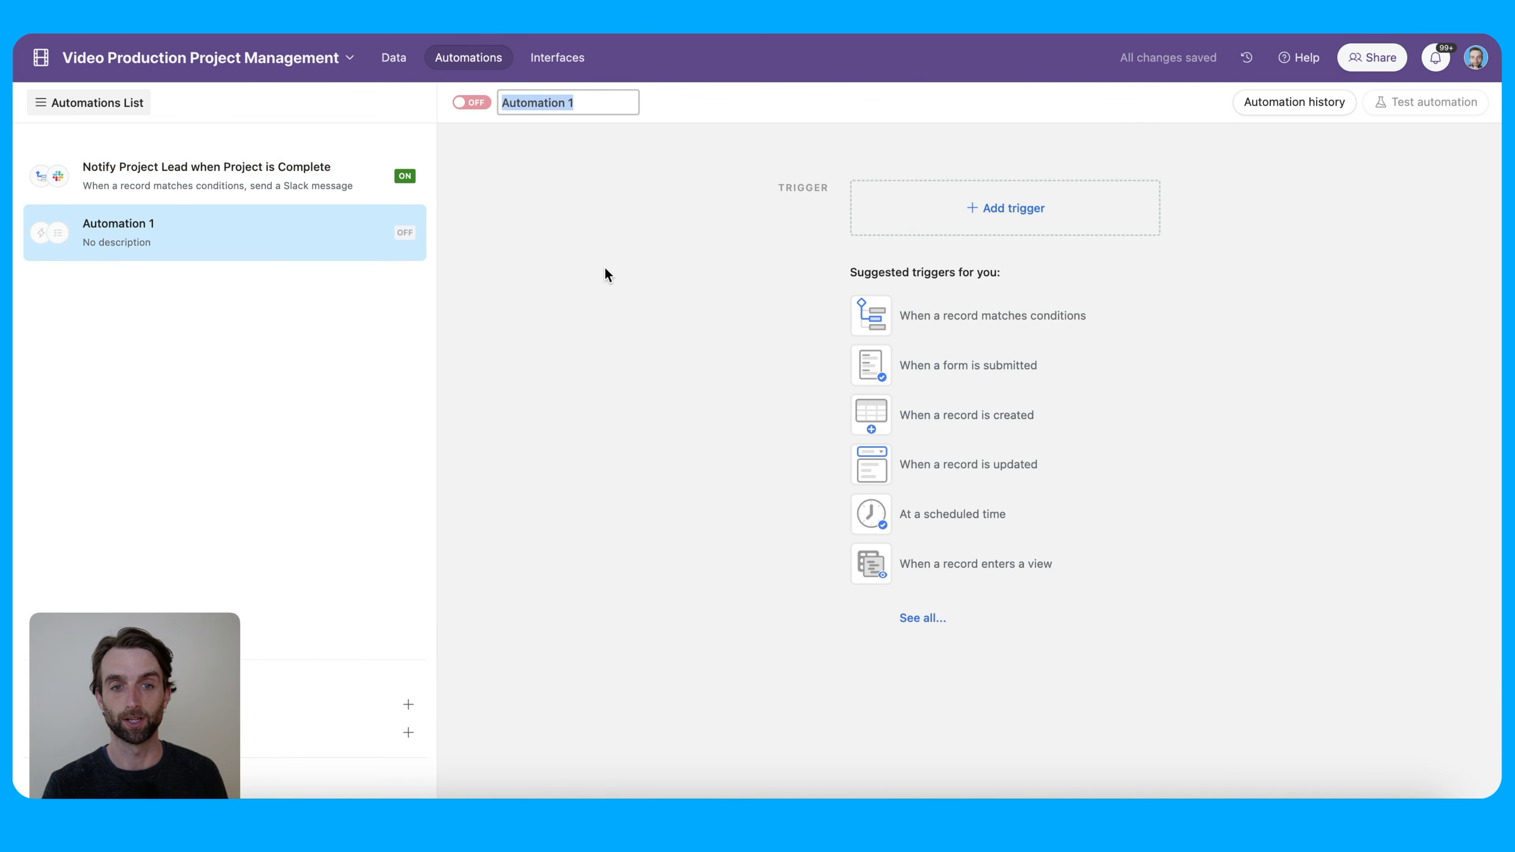
Look over the new automation's trigger options, then open the Notify Project Lead automation
click(1016, 216)
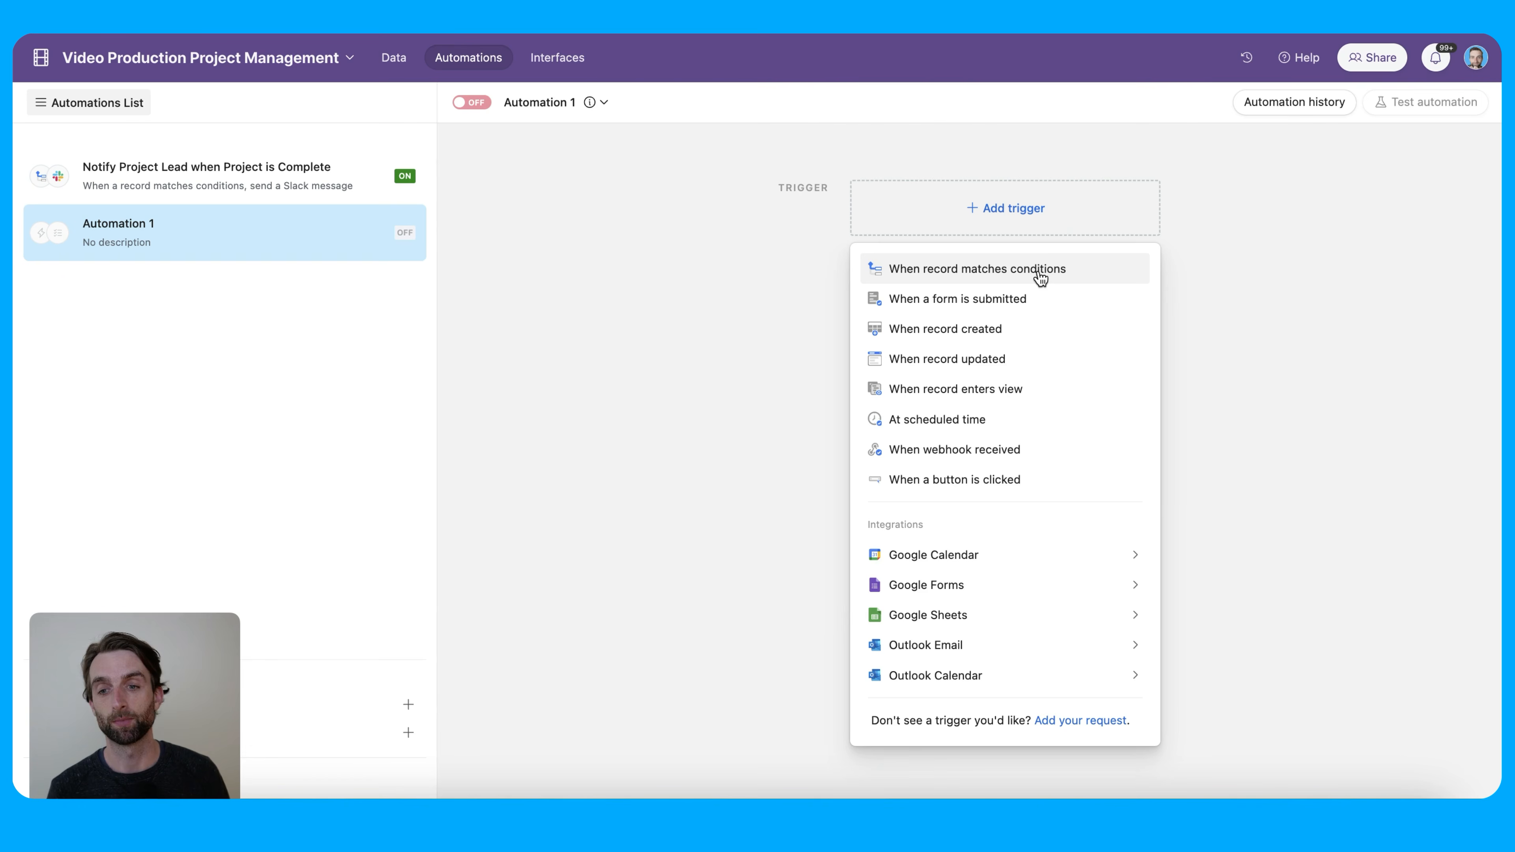
click(746, 336)
click(284, 191)
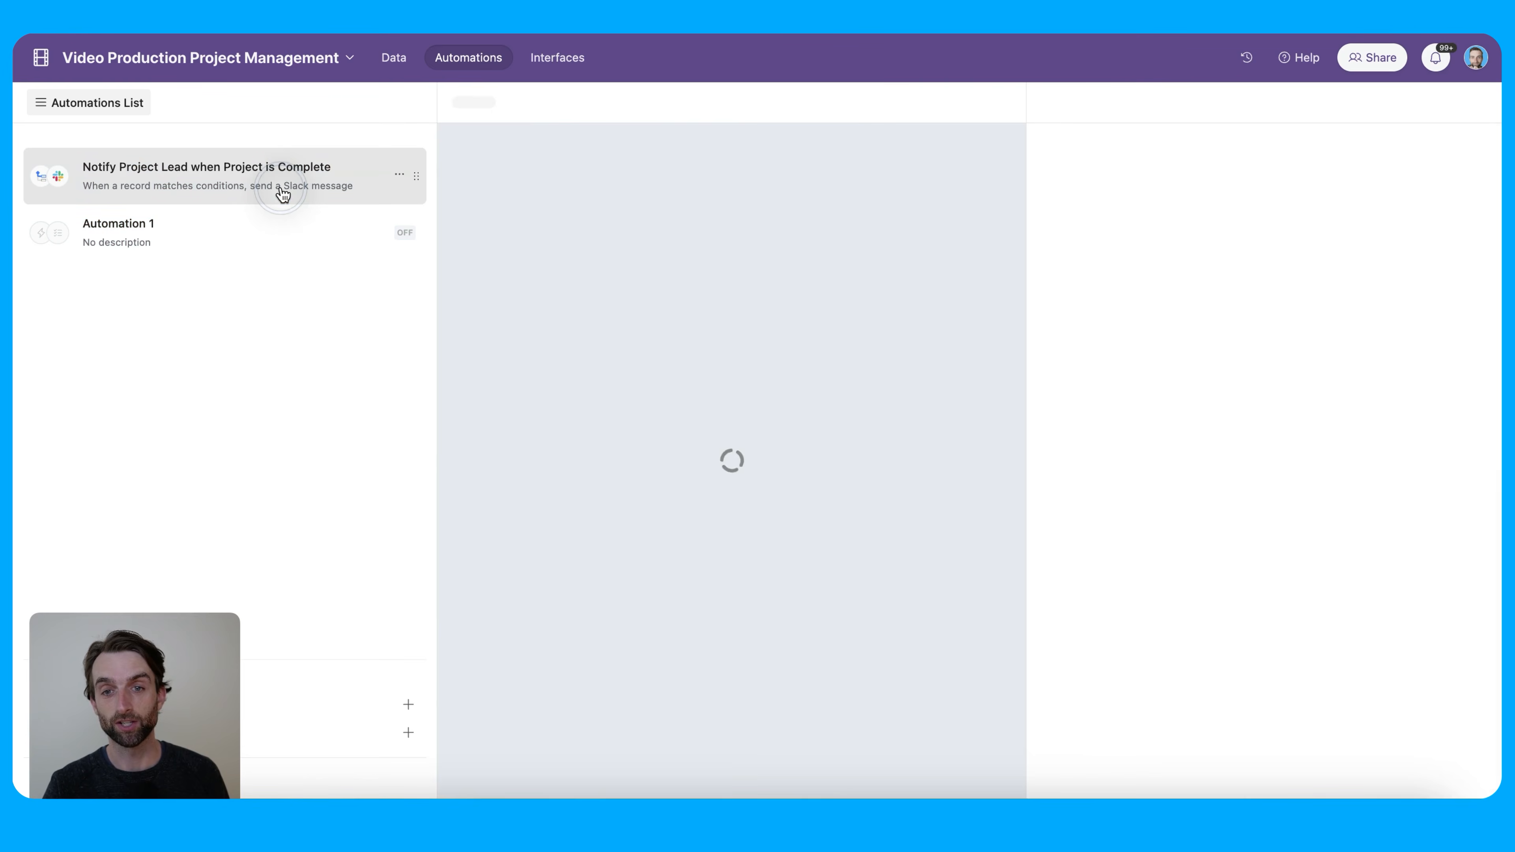
click(765, 397)
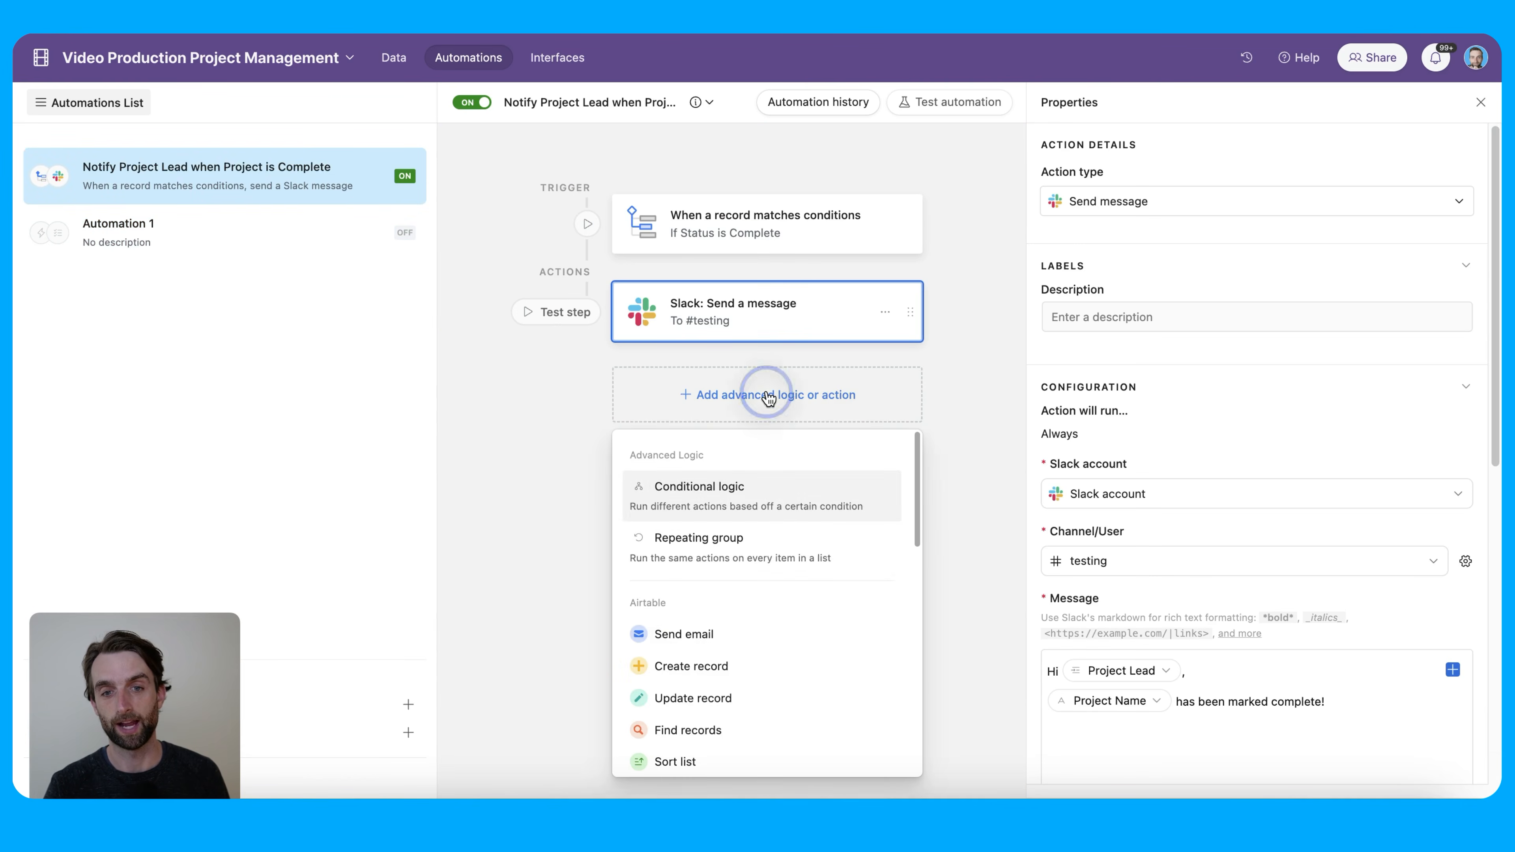
scroll(802, 633, down, 3)
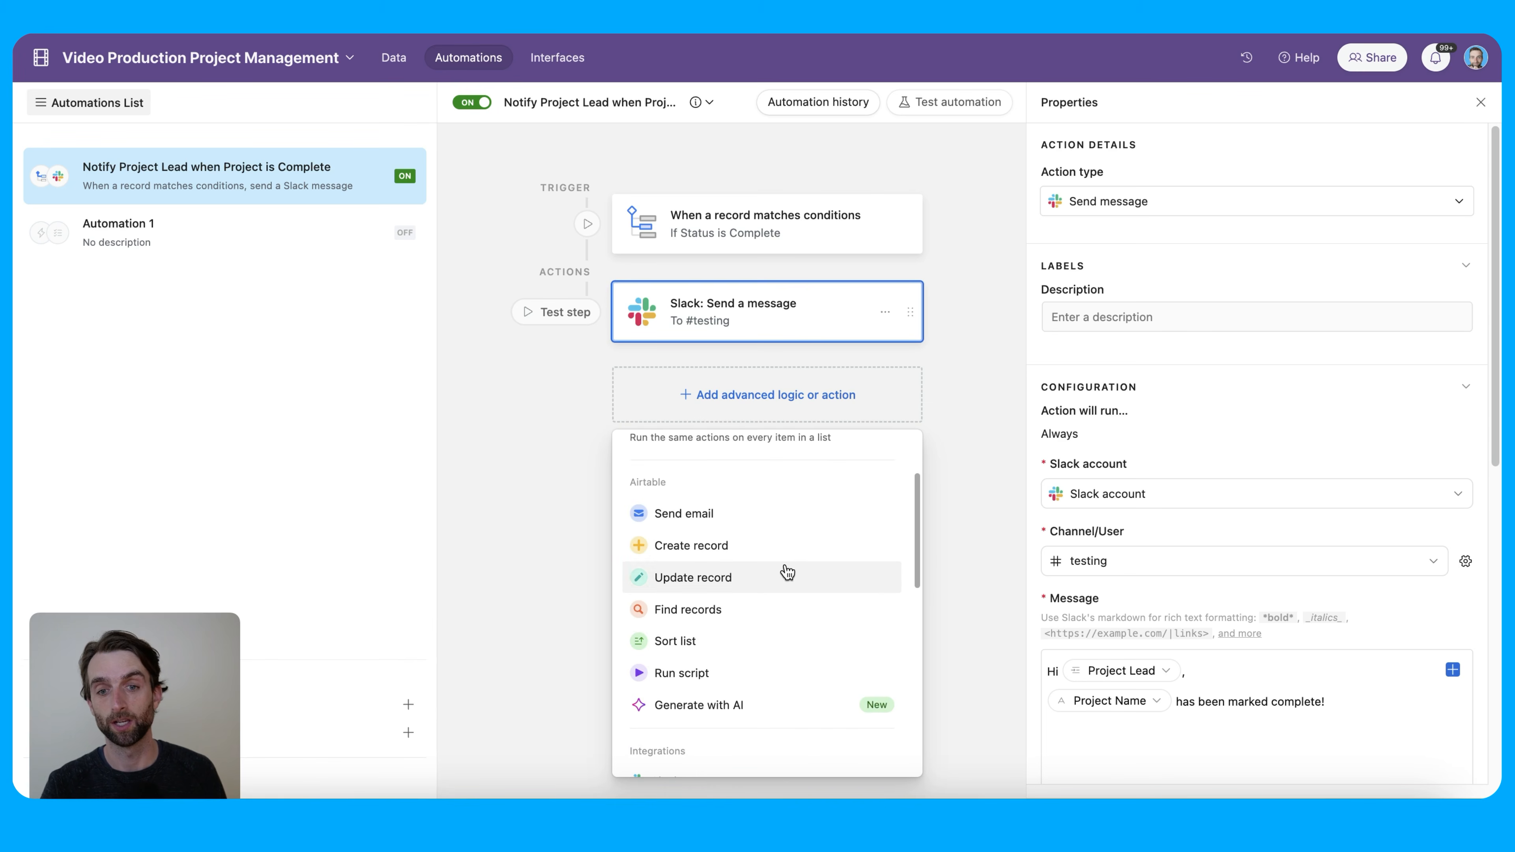
scroll(794, 597, down, 8)
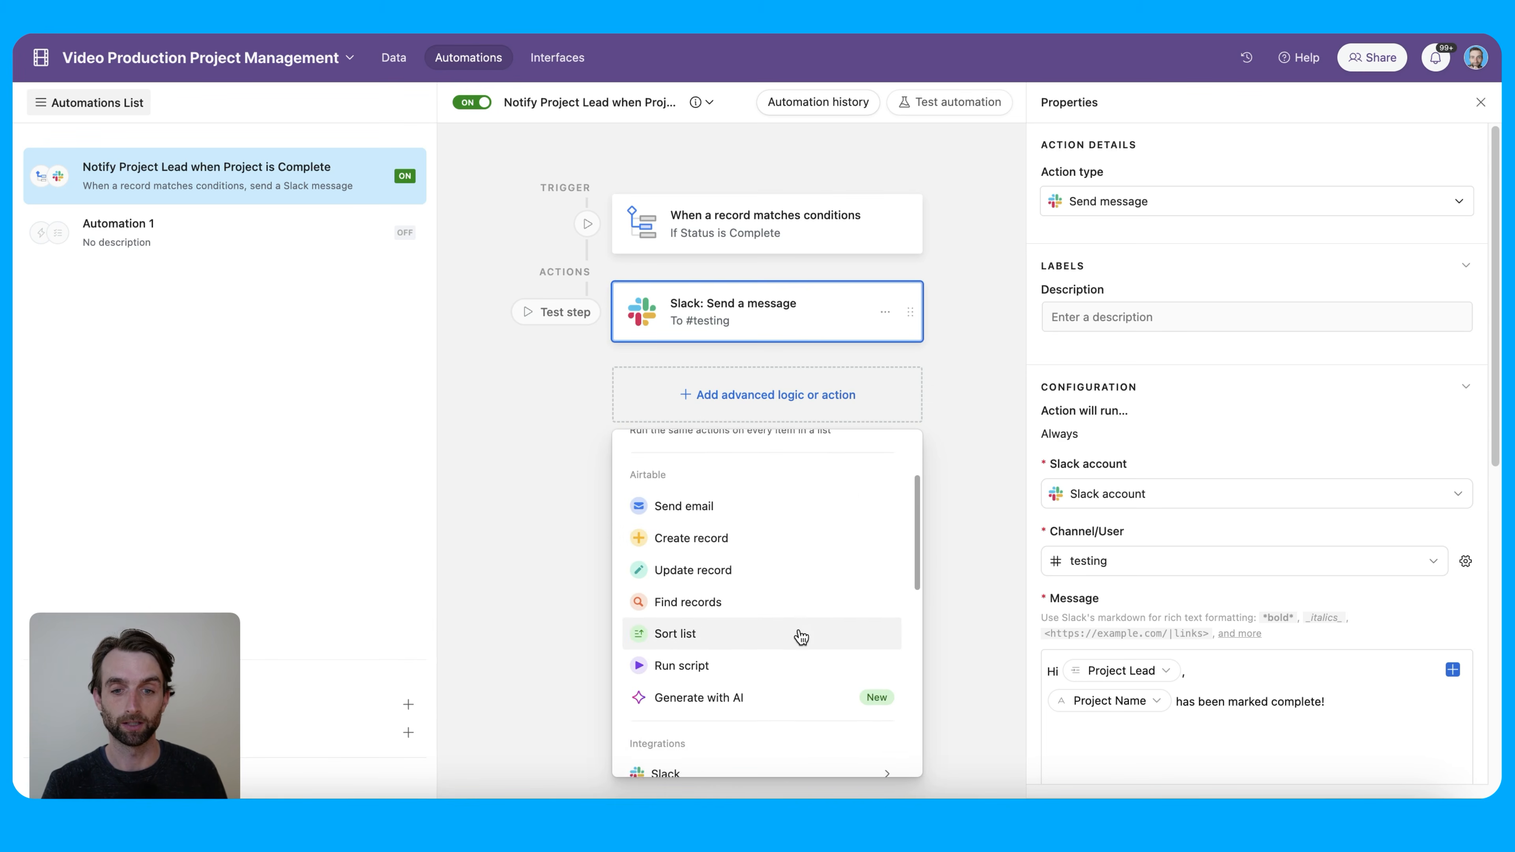
mouse_move(800, 637)
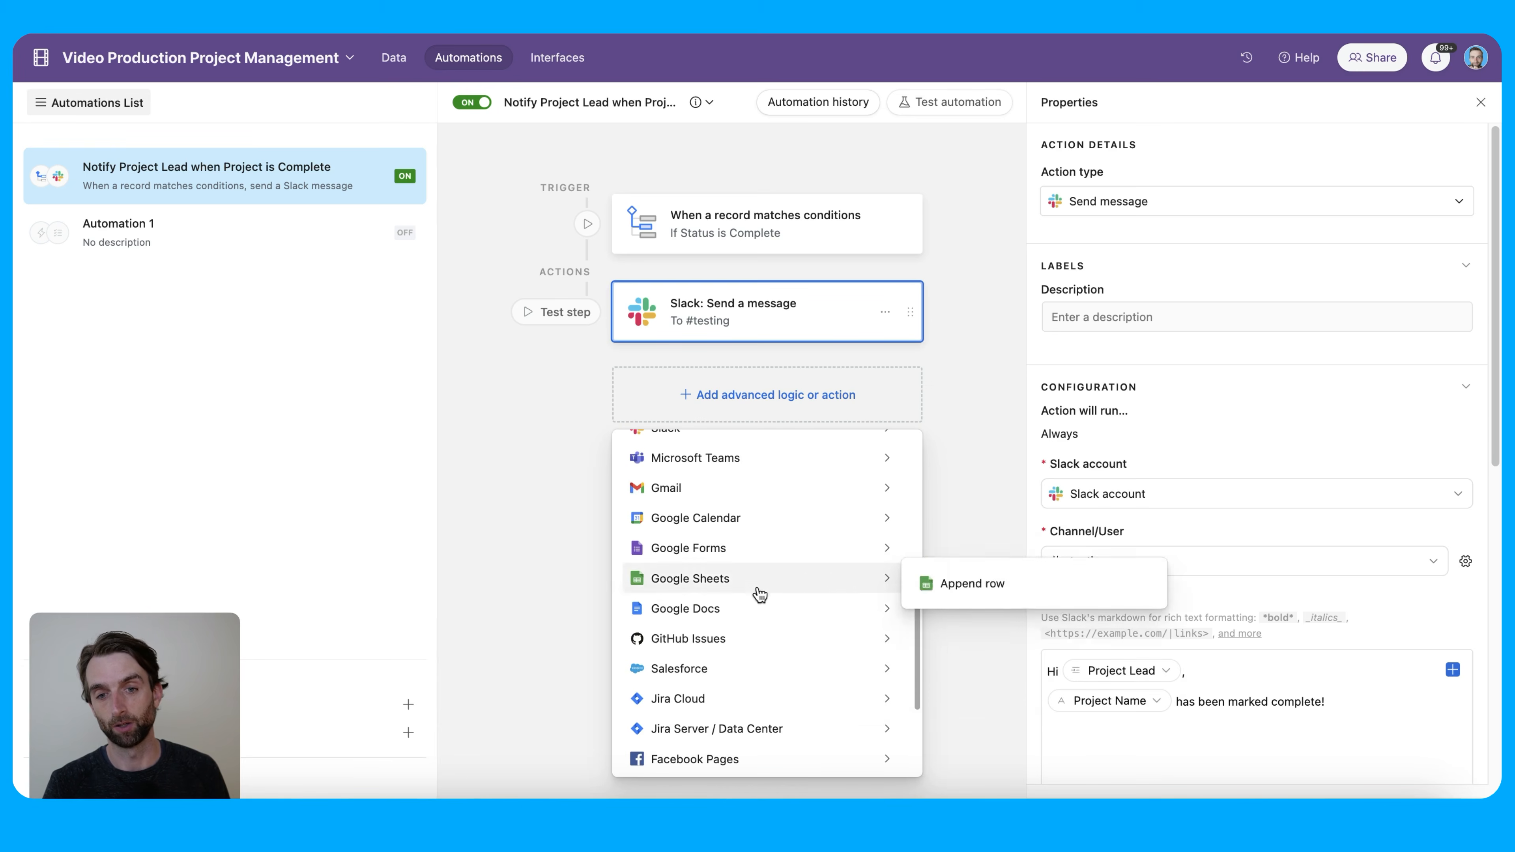
mouse_move(779, 611)
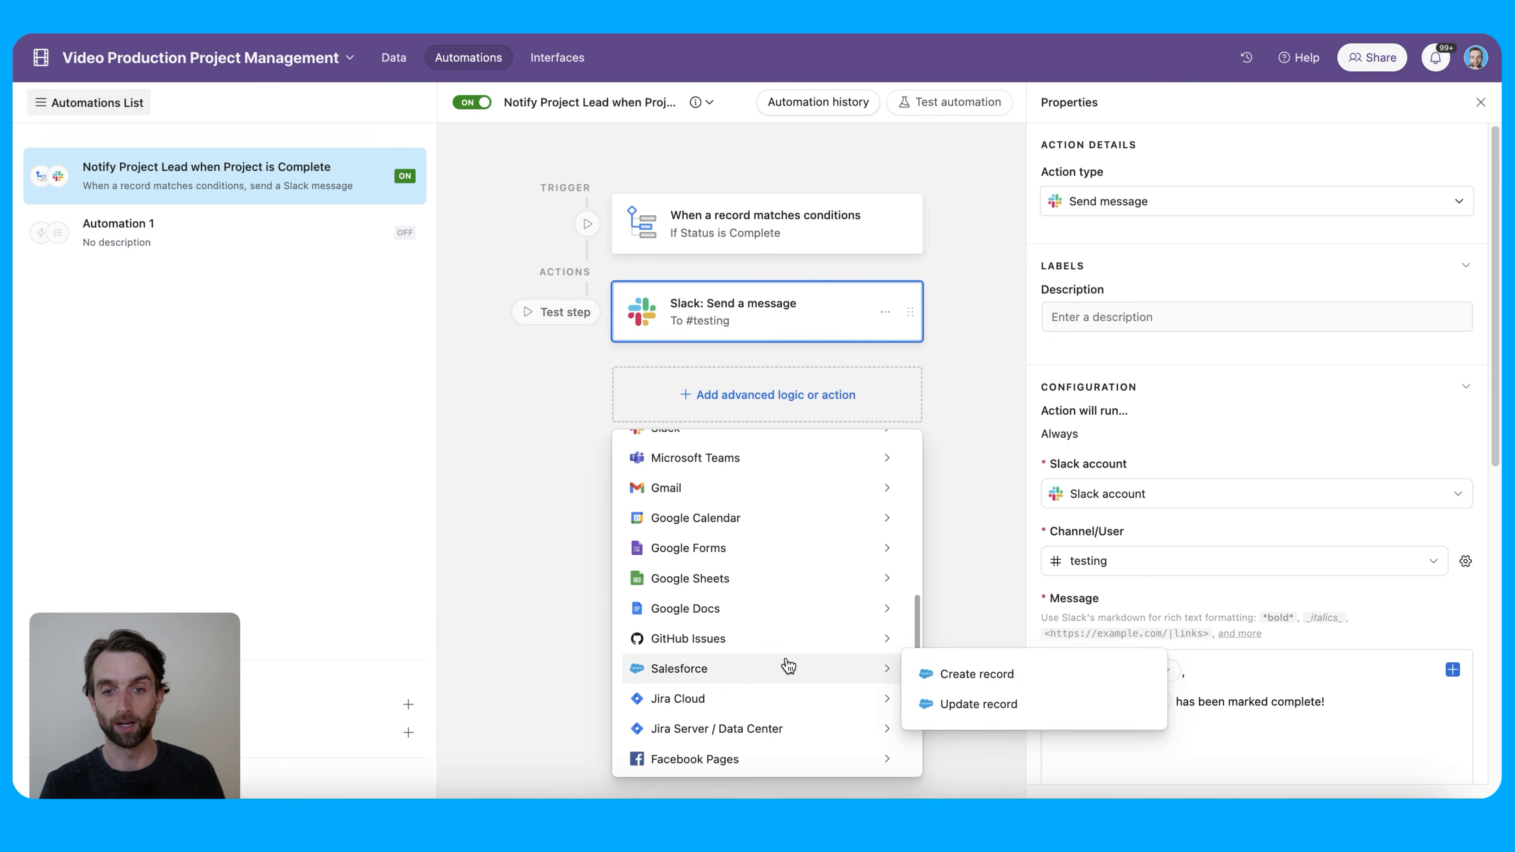
mouse_move(785, 698)
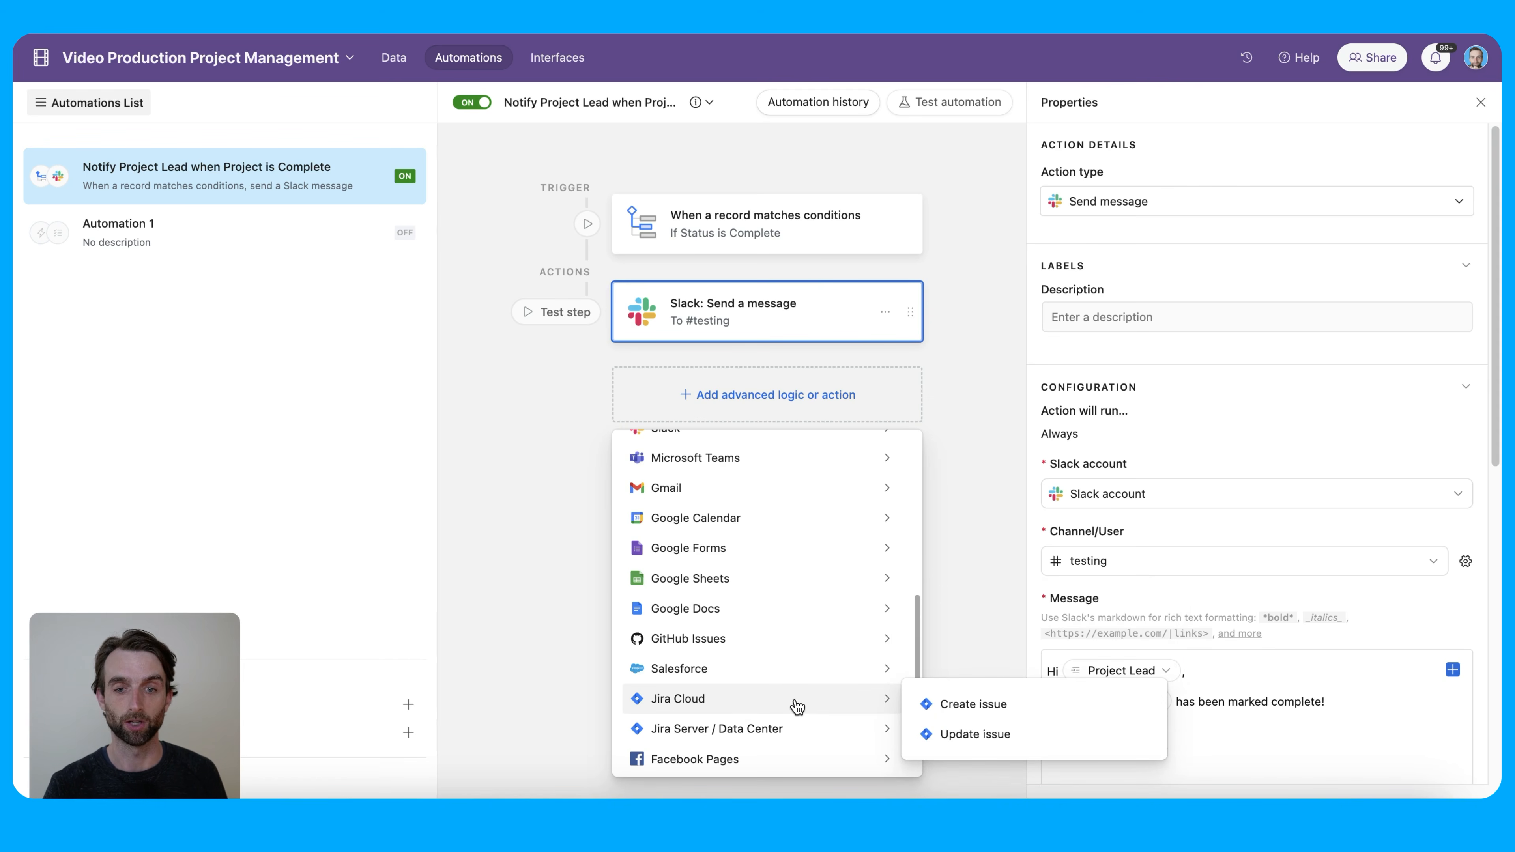
scroll(776, 686, down, 1)
scroll(826, 714, down, 1)
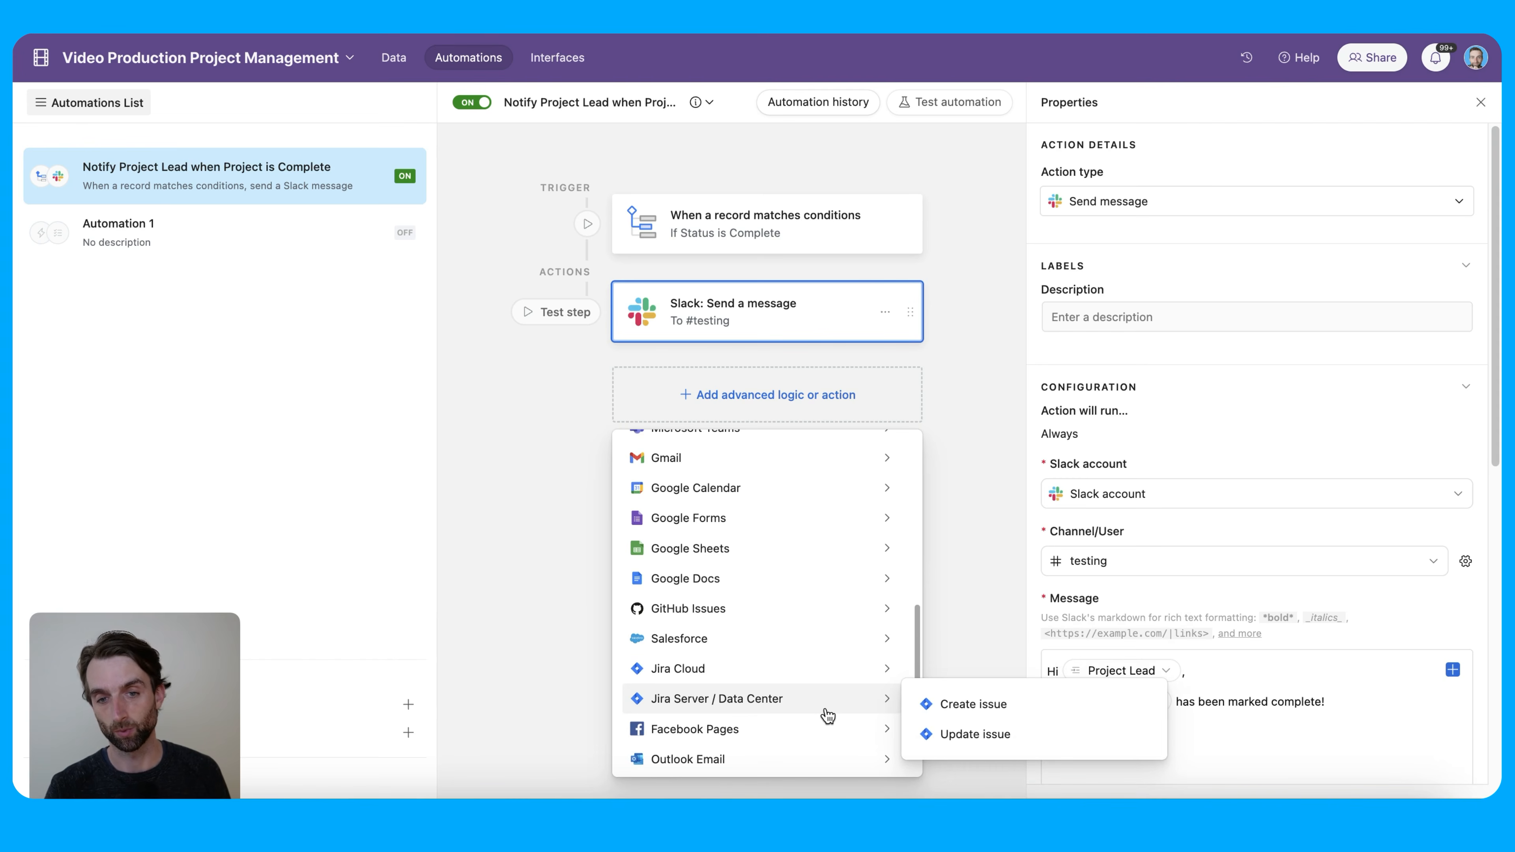
scroll(822, 700, up, 6)
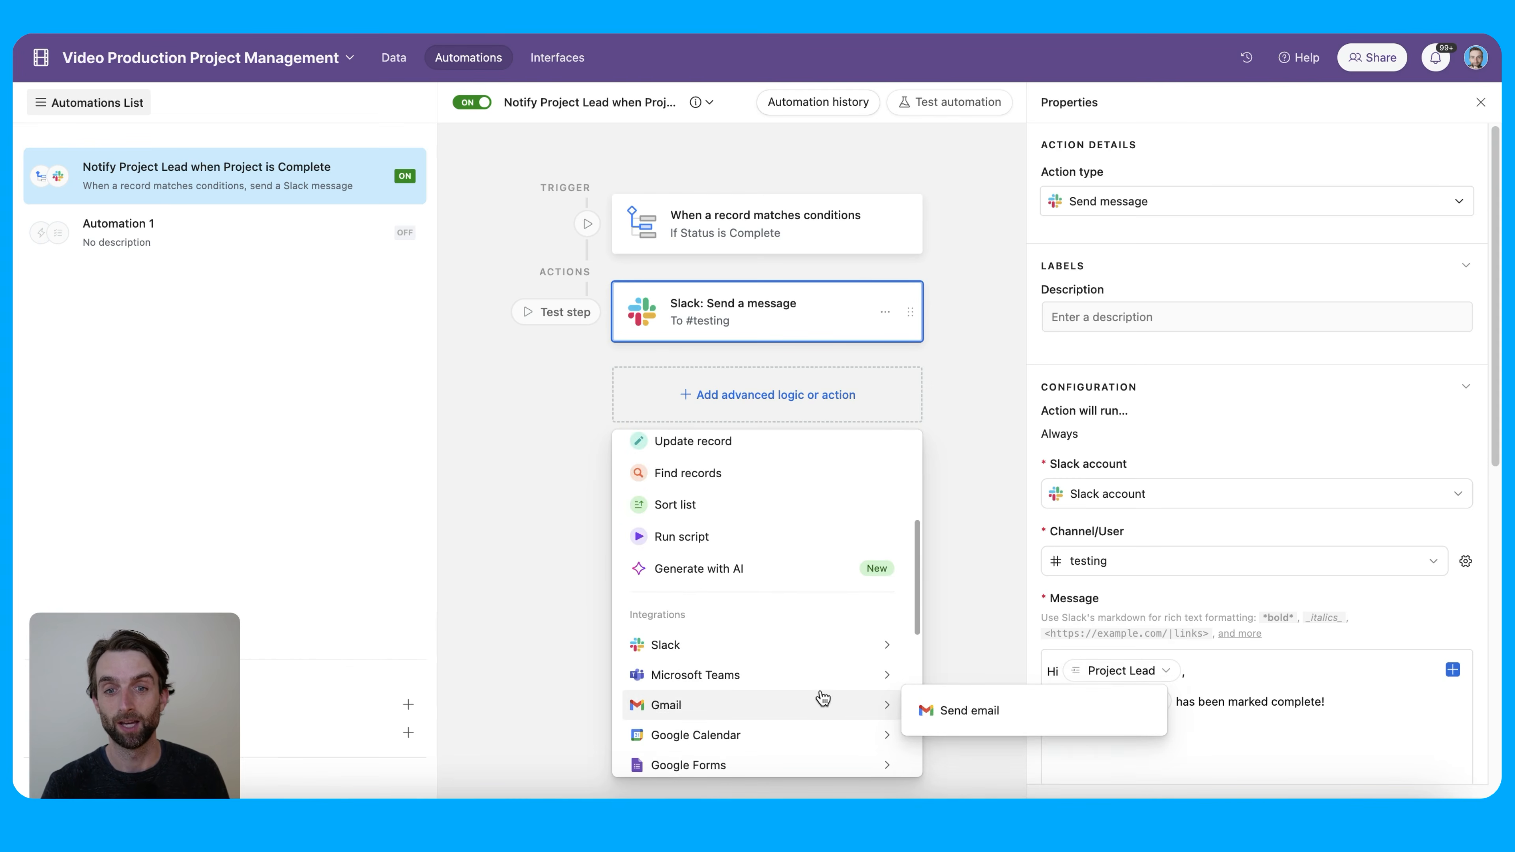
scroll(802, 609, down, 3)
mouse_move(793, 563)
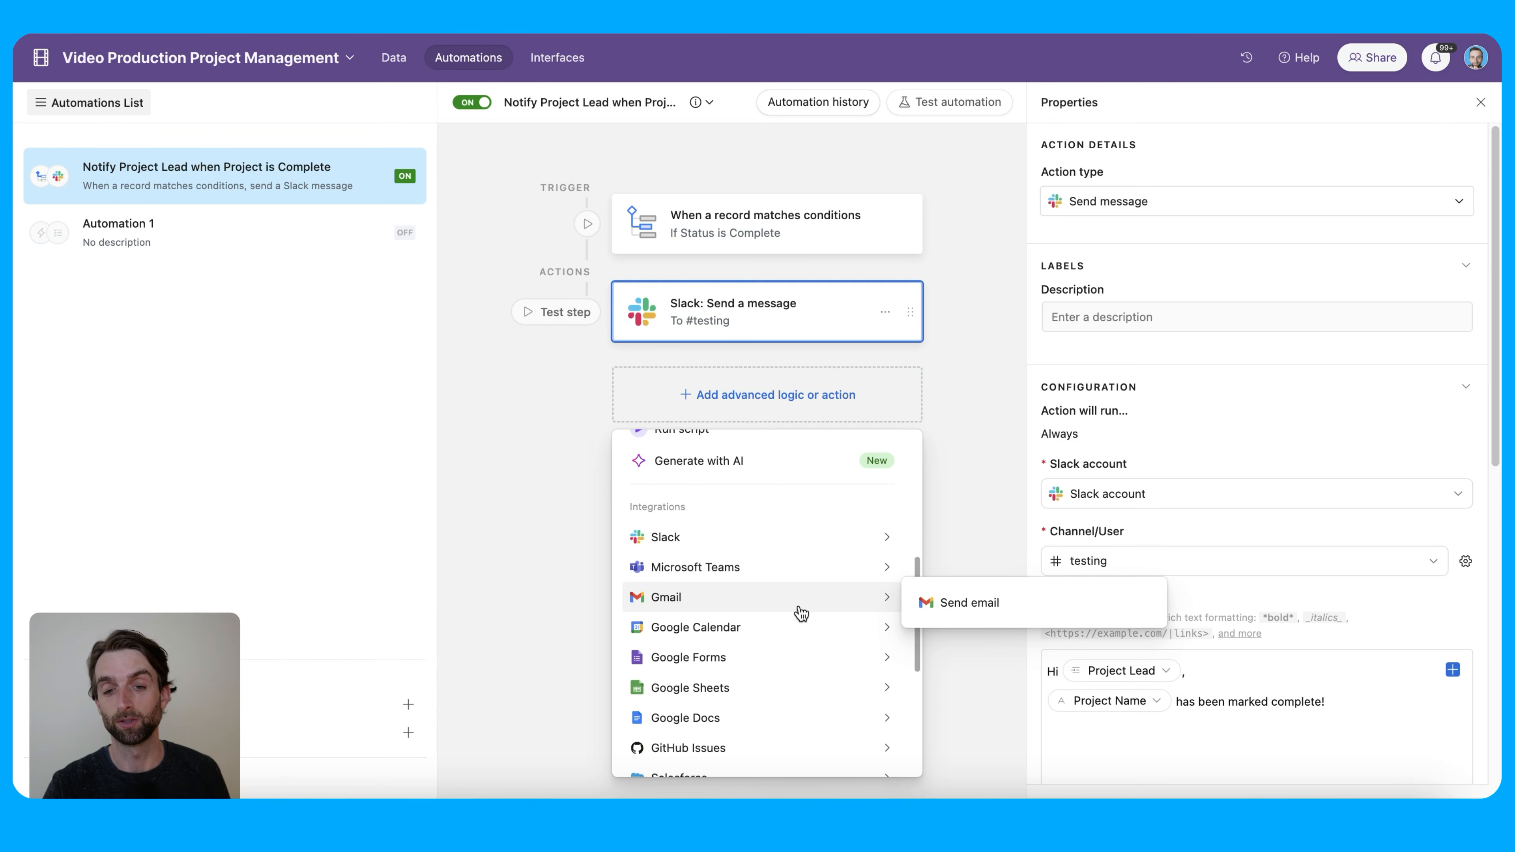
scroll(799, 608, up, 4)
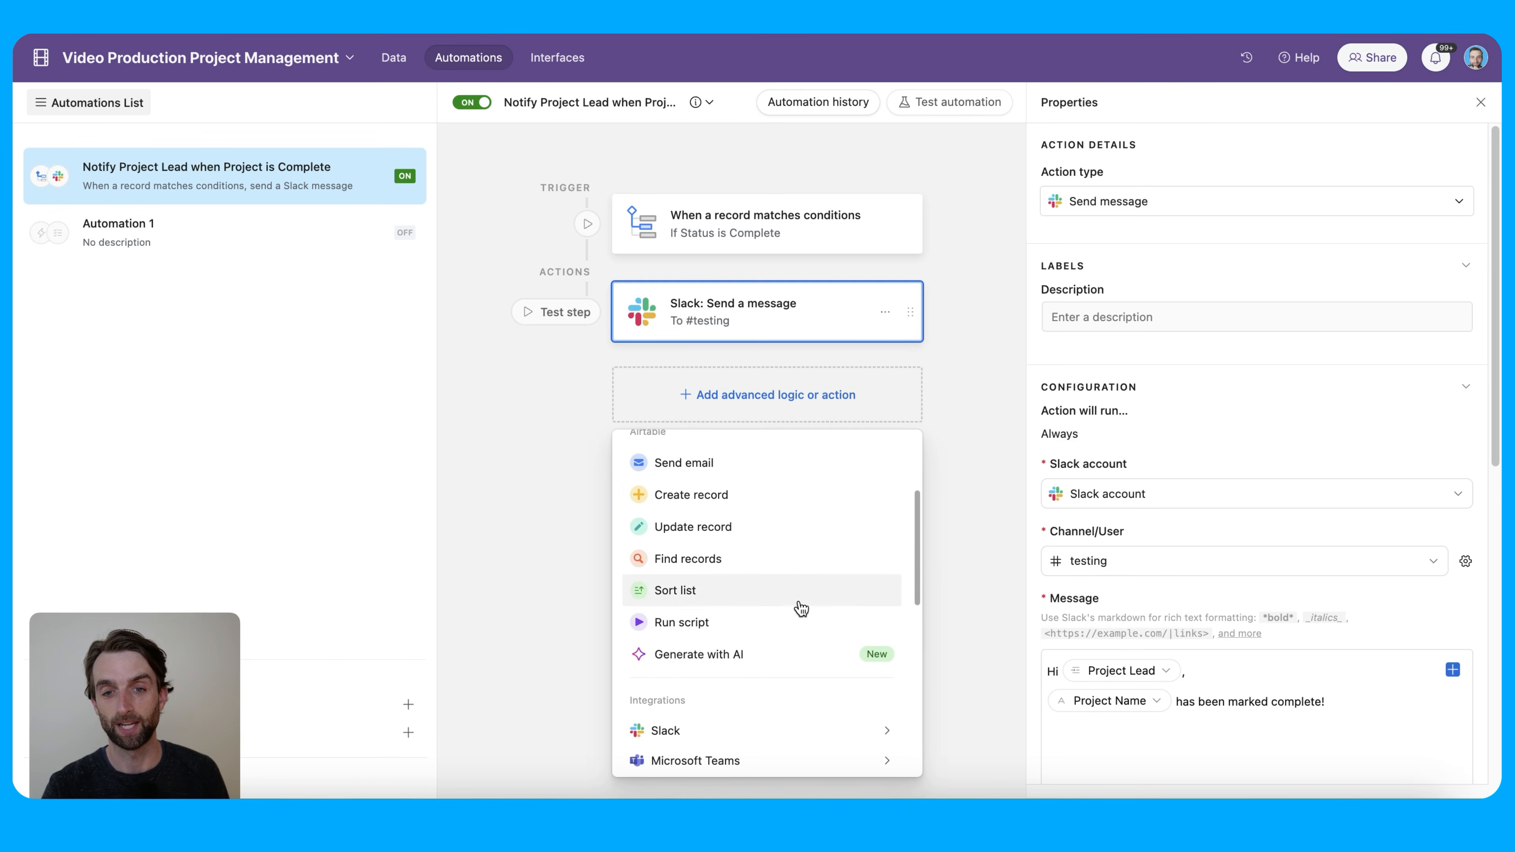
click(551, 509)
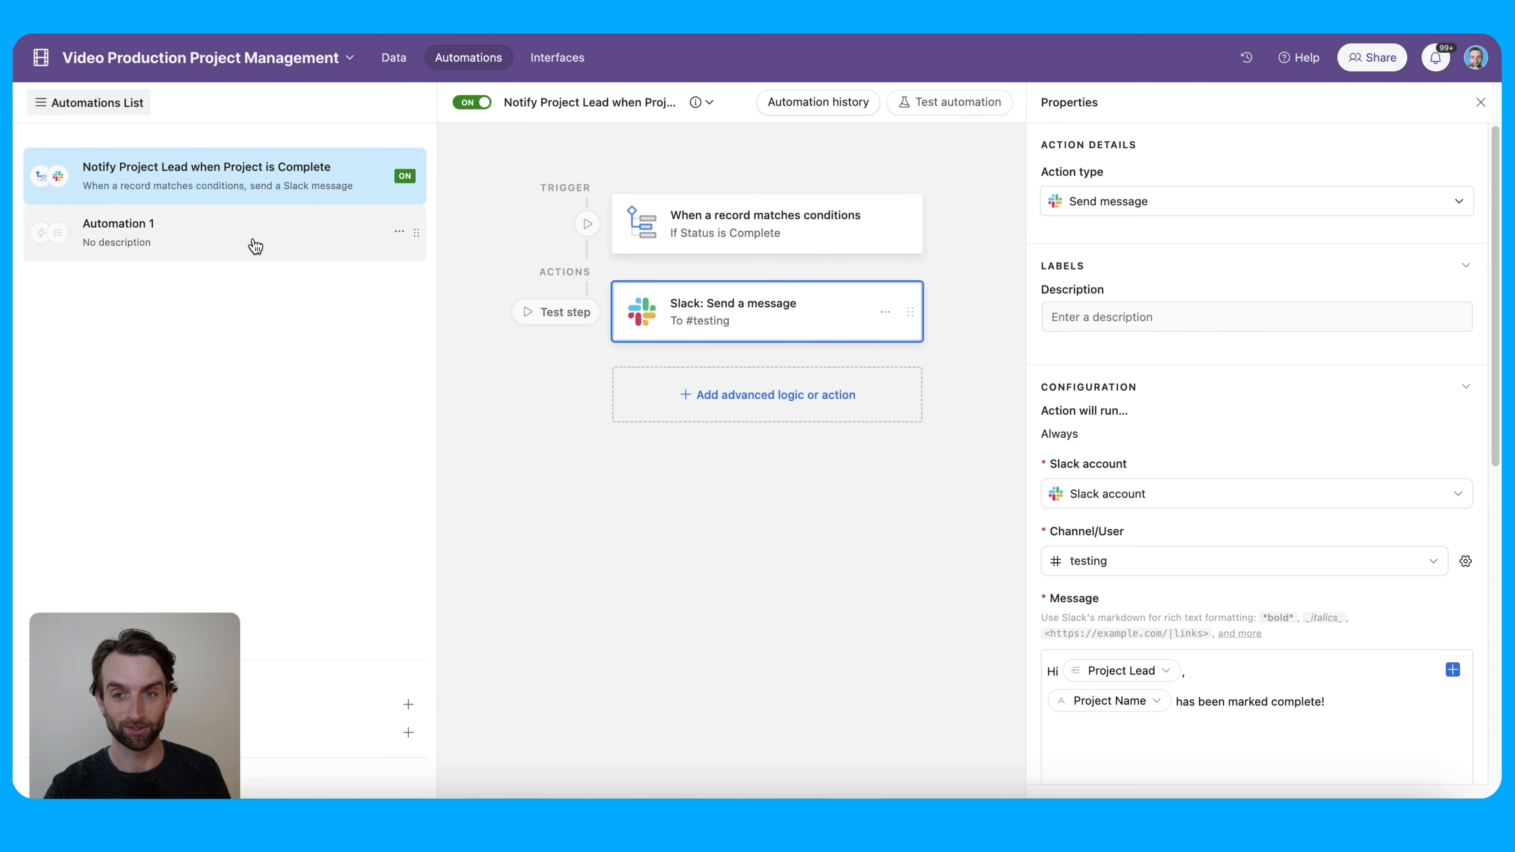
Delete the empty Automation 1
click(341, 233)
click(399, 231)
click(318, 335)
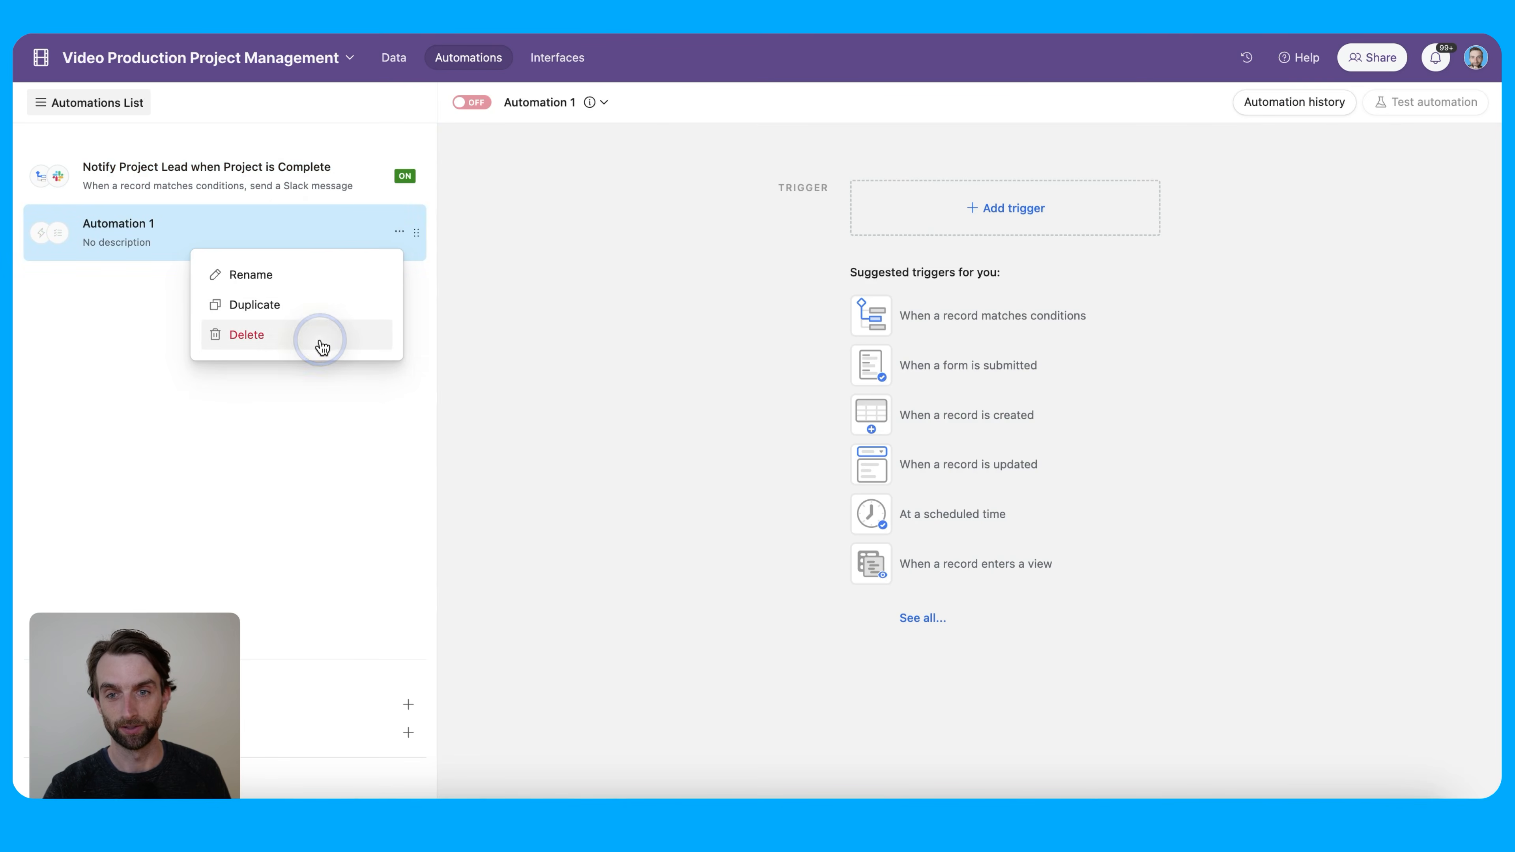
click(560, 322)
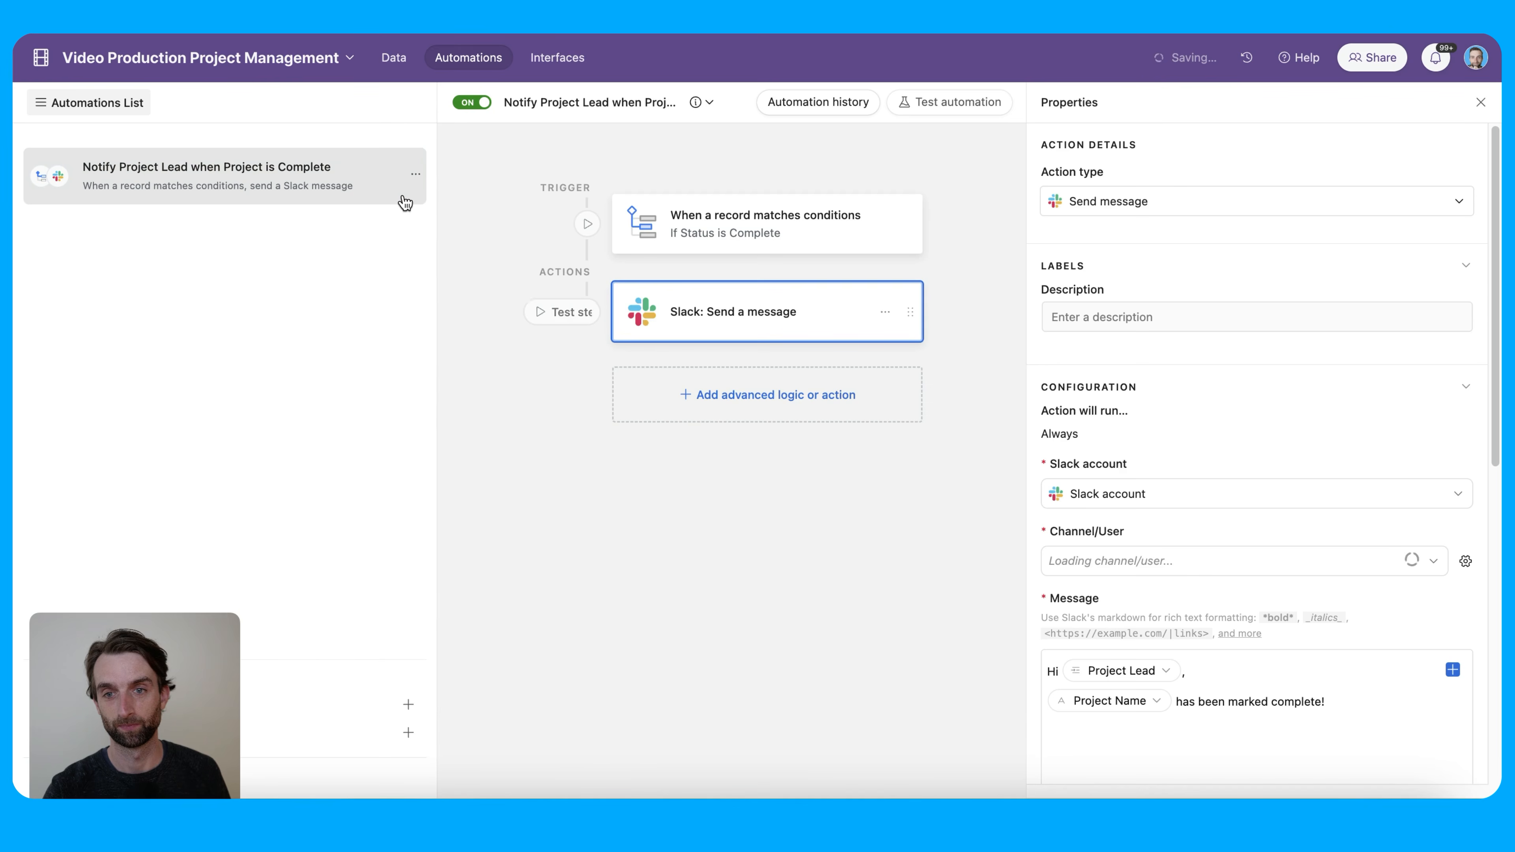
Switch off and delete the existing Slack notification automation
click(412, 178)
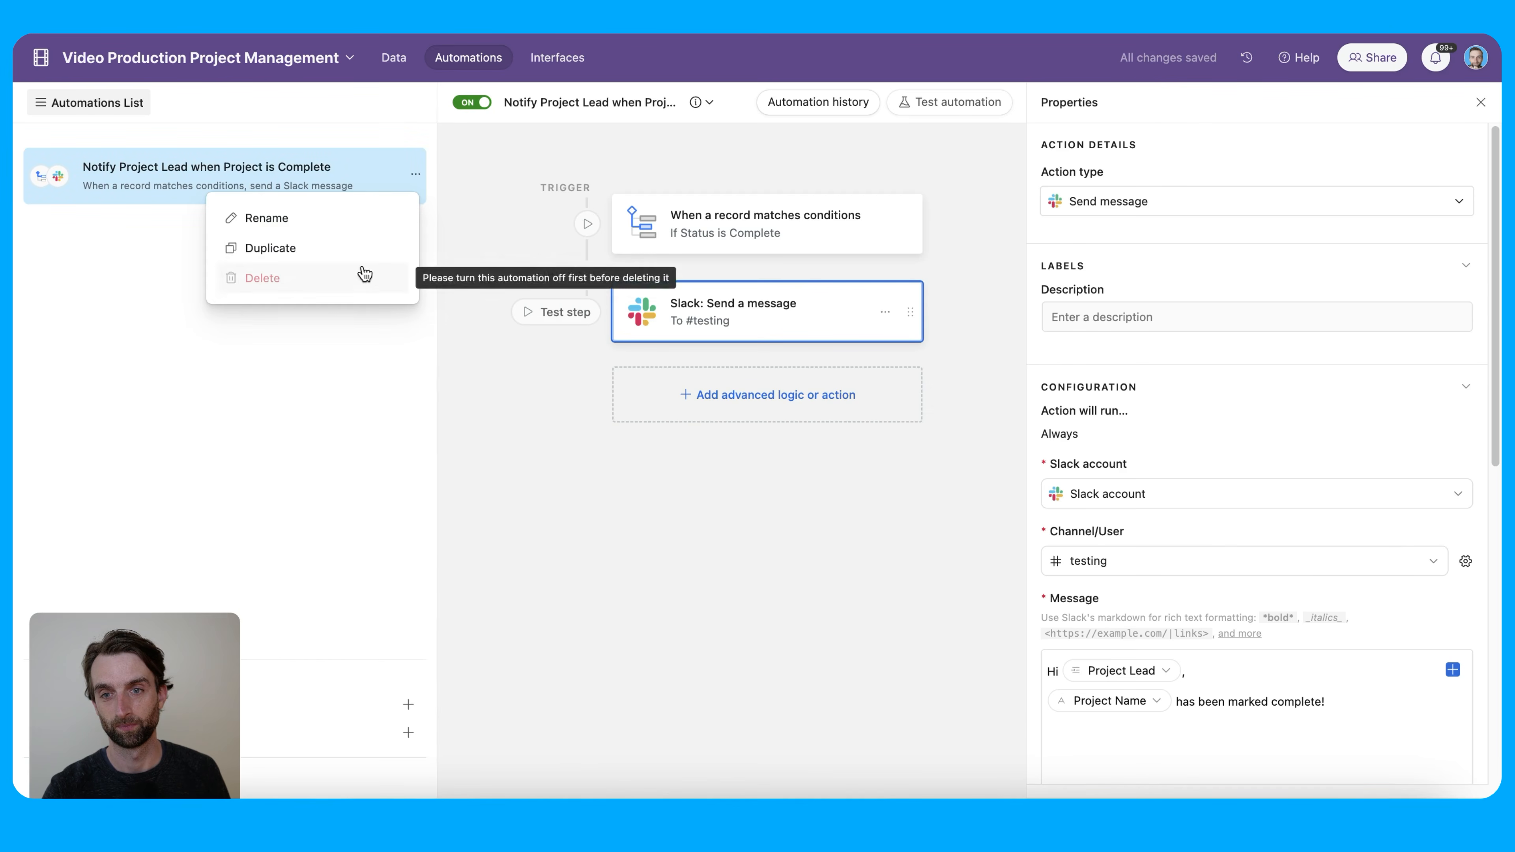
click(458, 116)
click(472, 114)
click(412, 178)
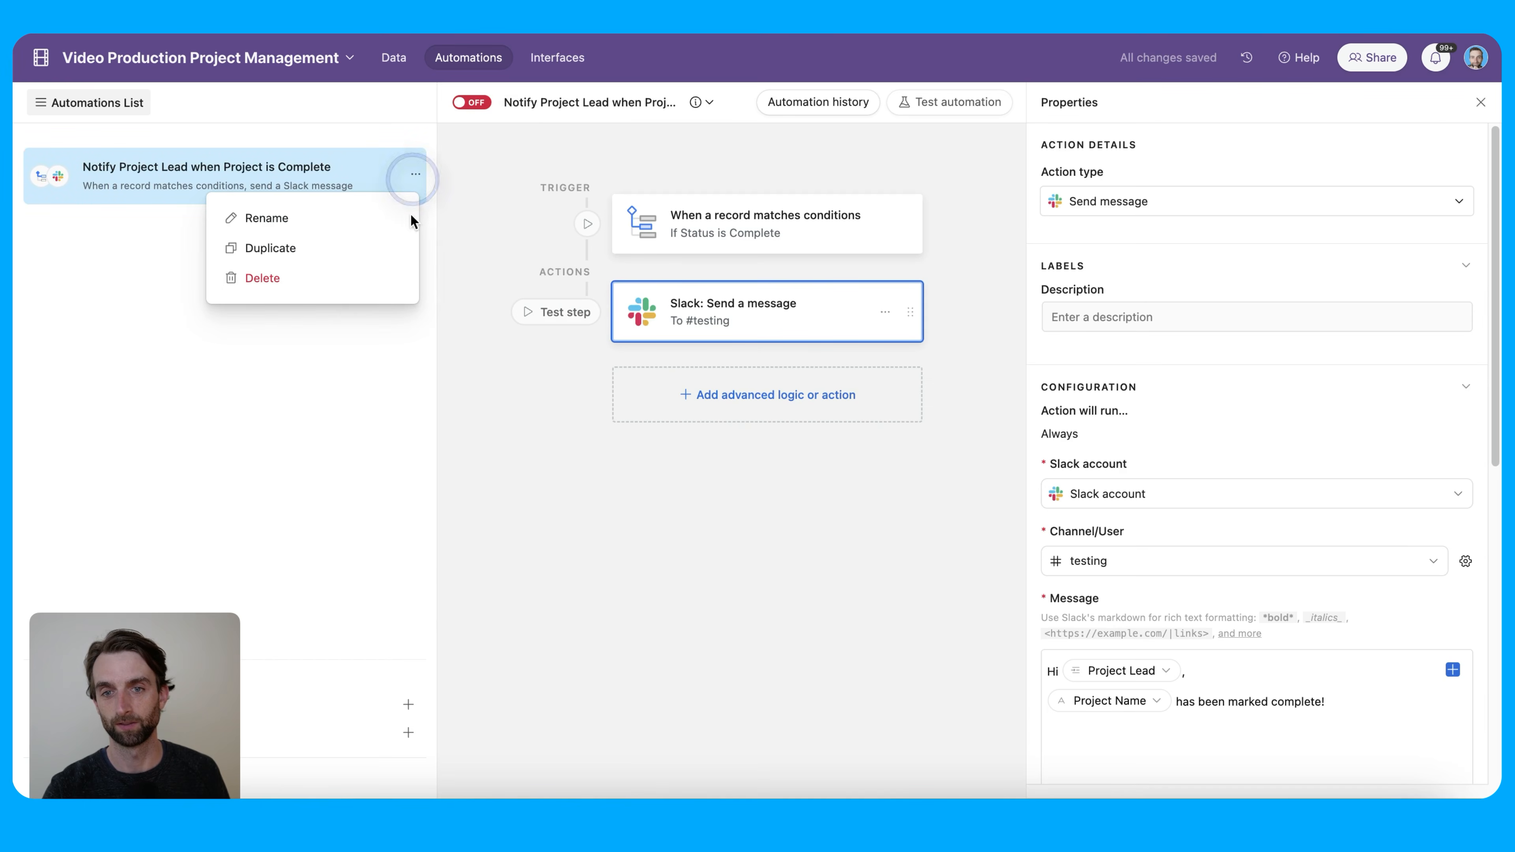
click(343, 278)
click(575, 249)
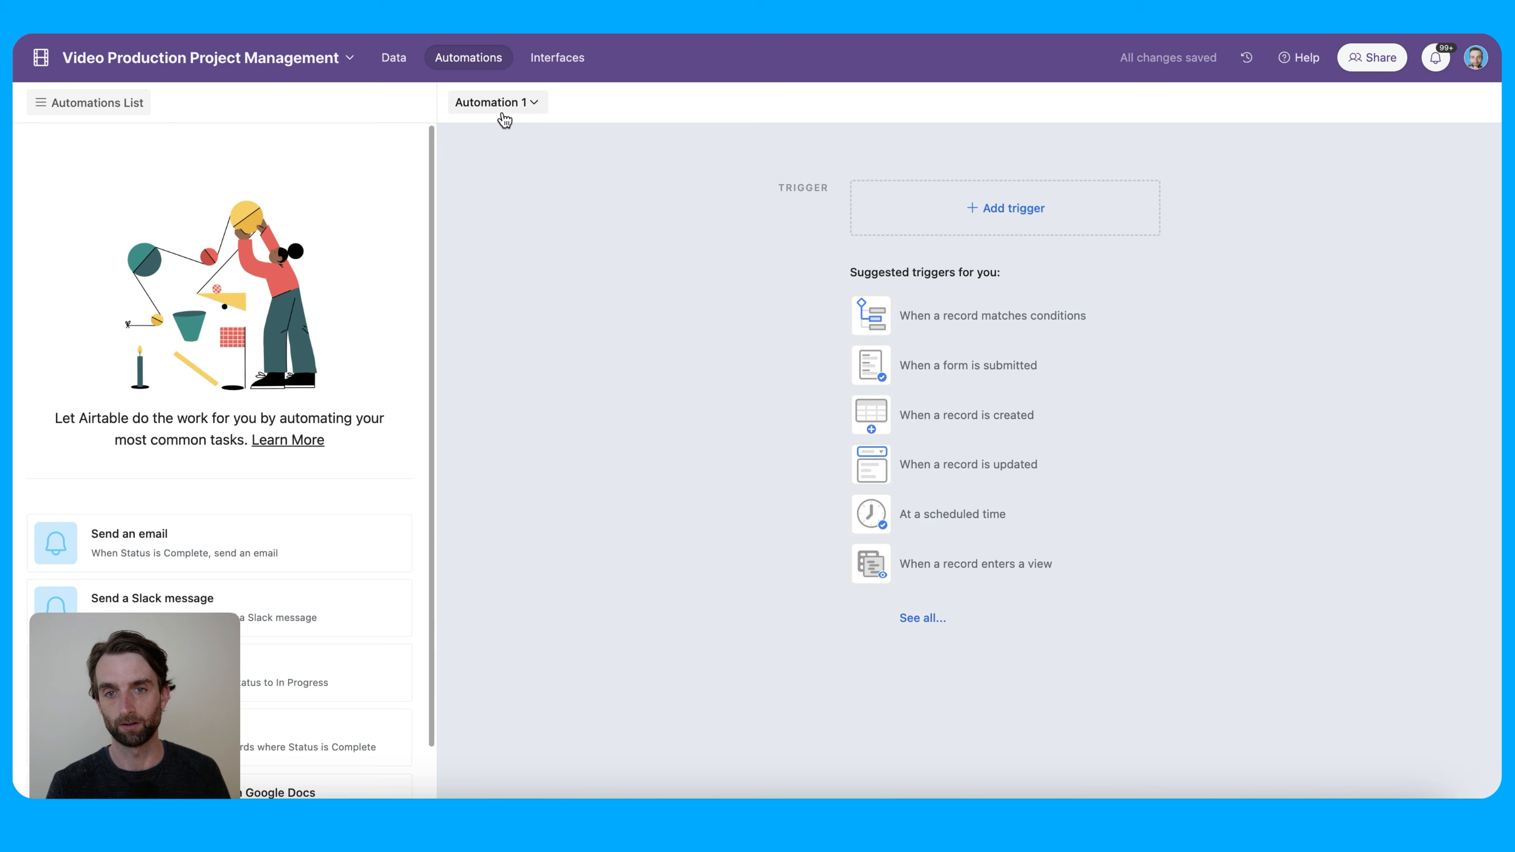
Rename the new automation to 'Notify Project Lead when Project is Complete'
click(495, 103)
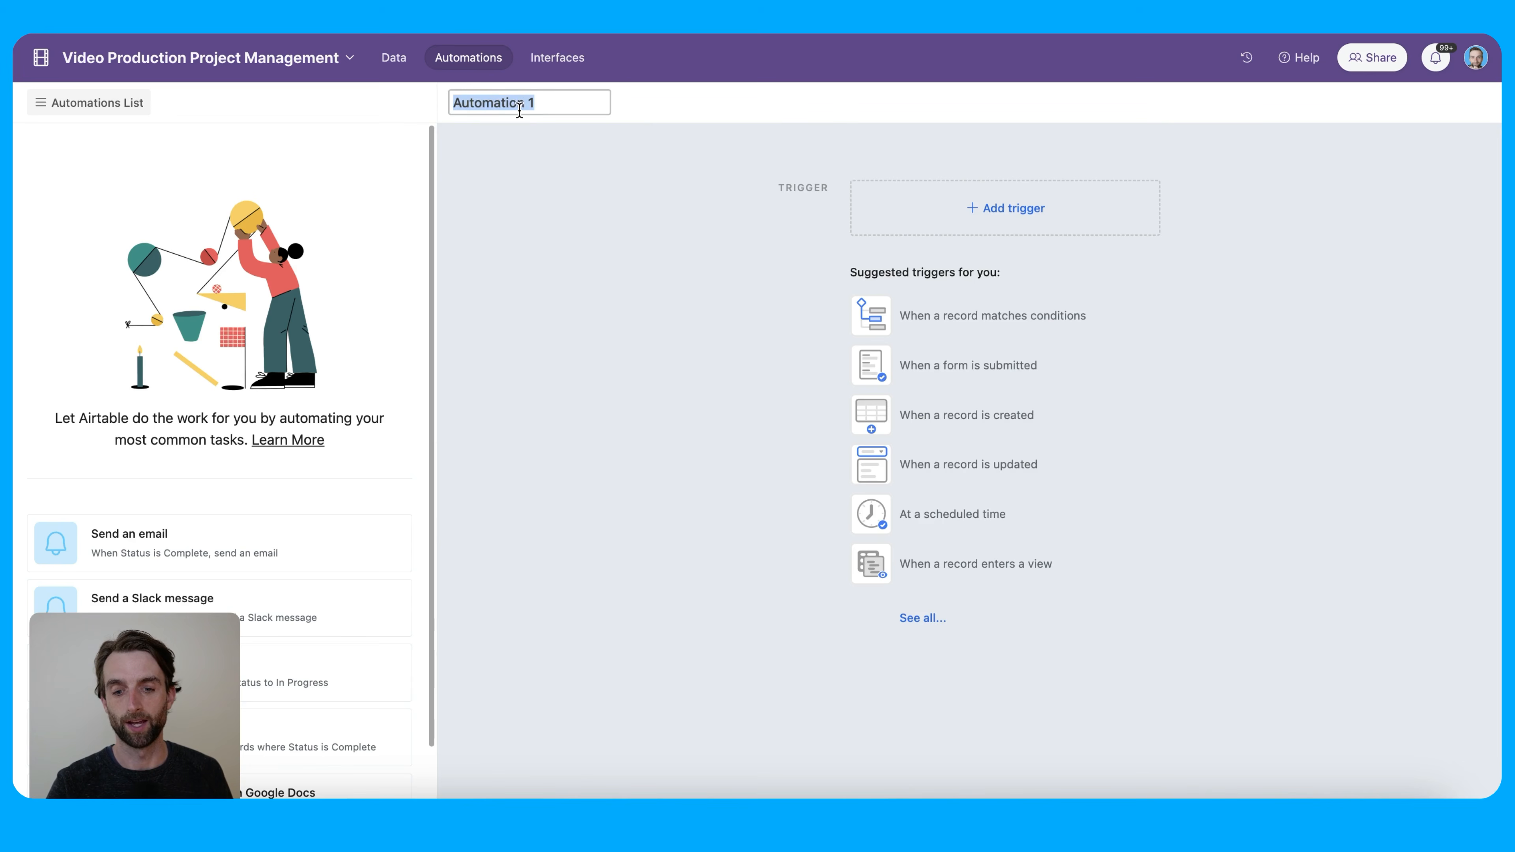
key(super+v)
click(575, 181)
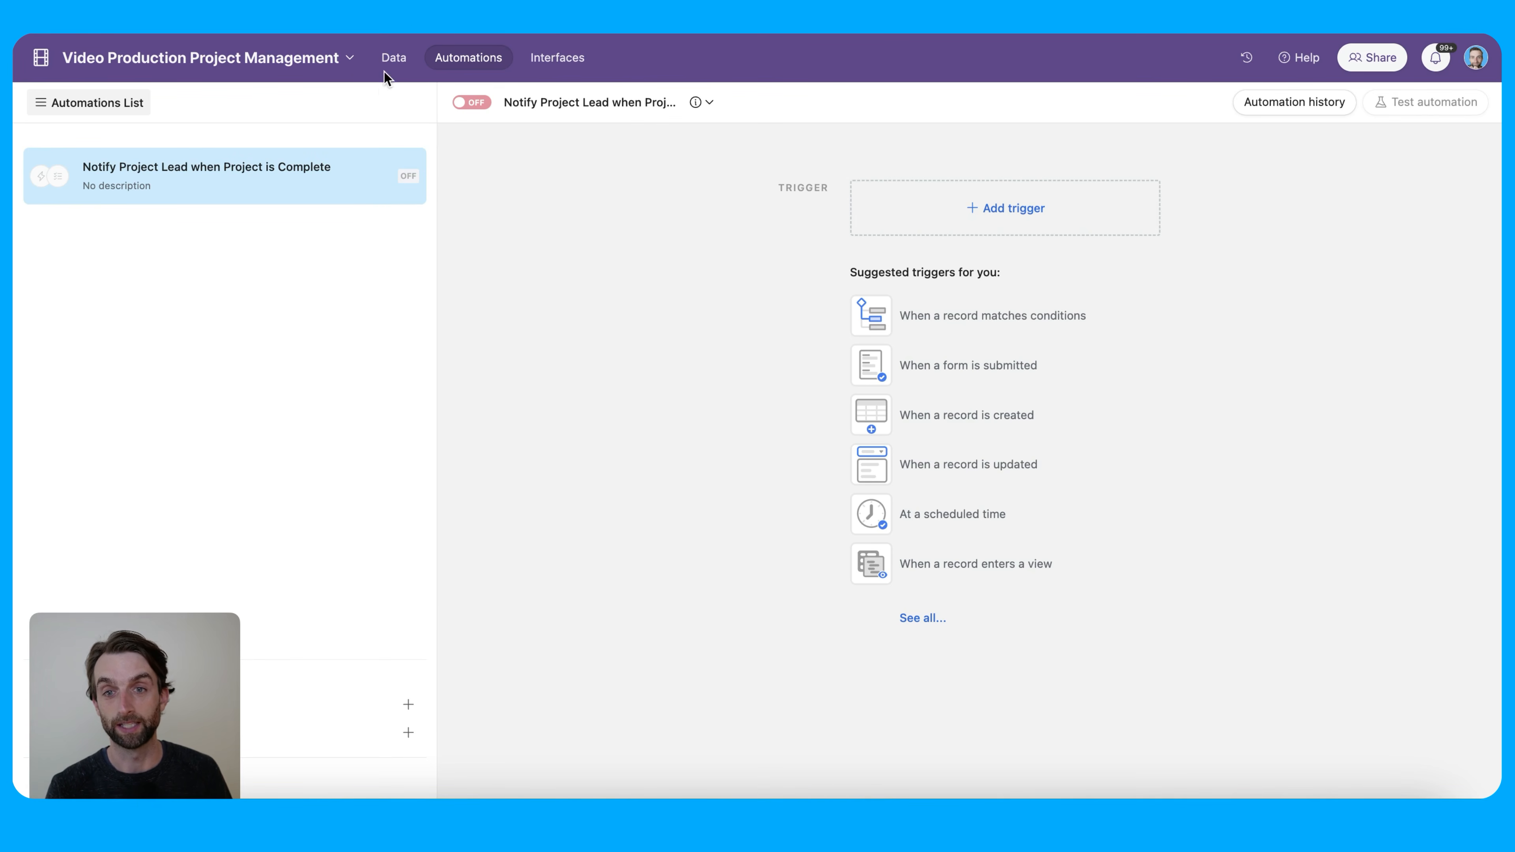
Add a 'When a record matches conditions' trigger watching the Projects table
click(390, 59)
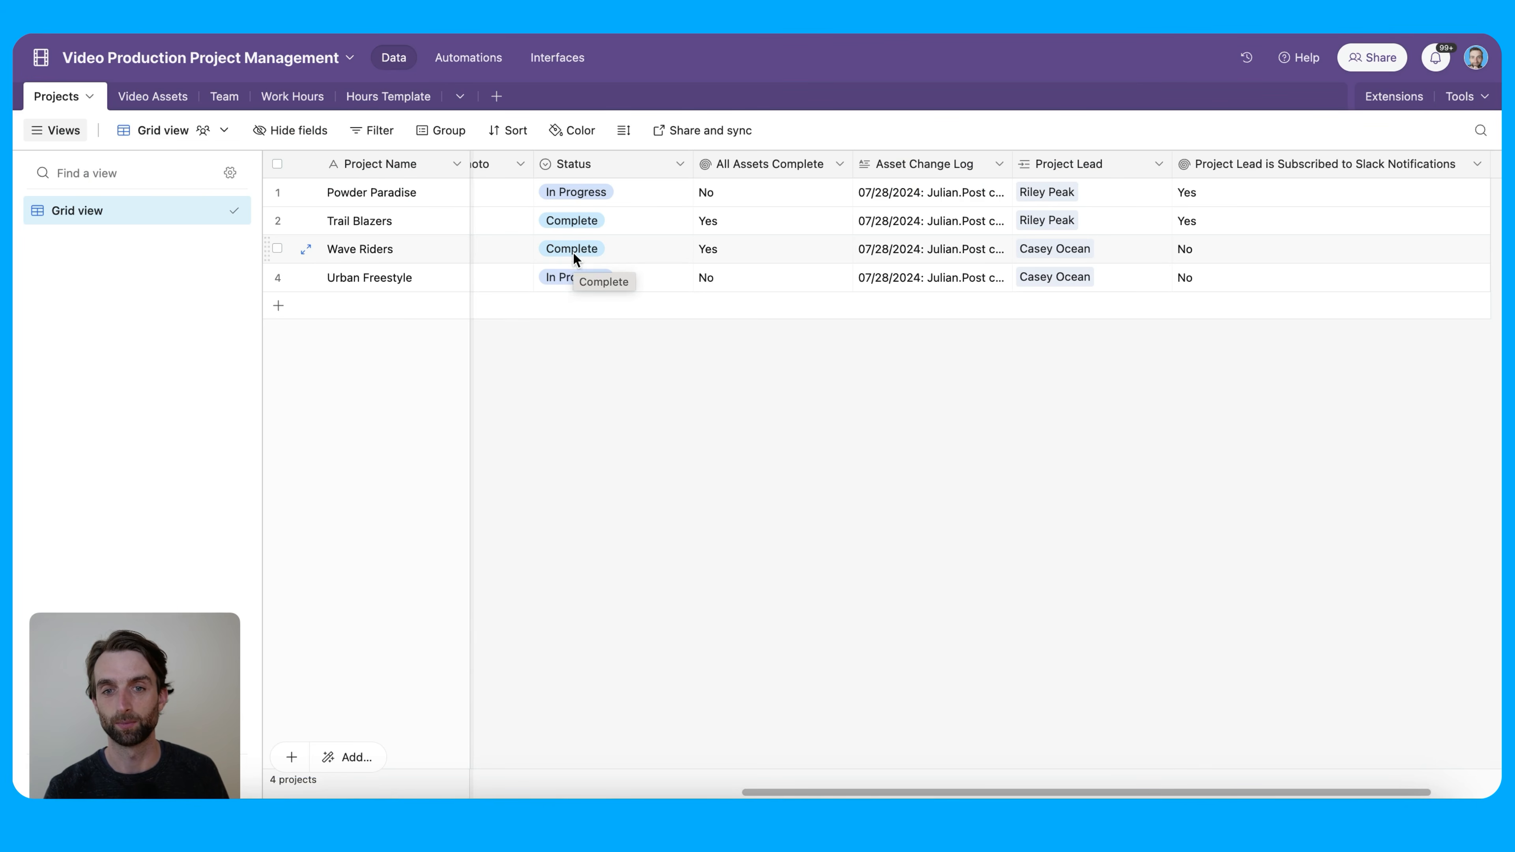
click(462, 59)
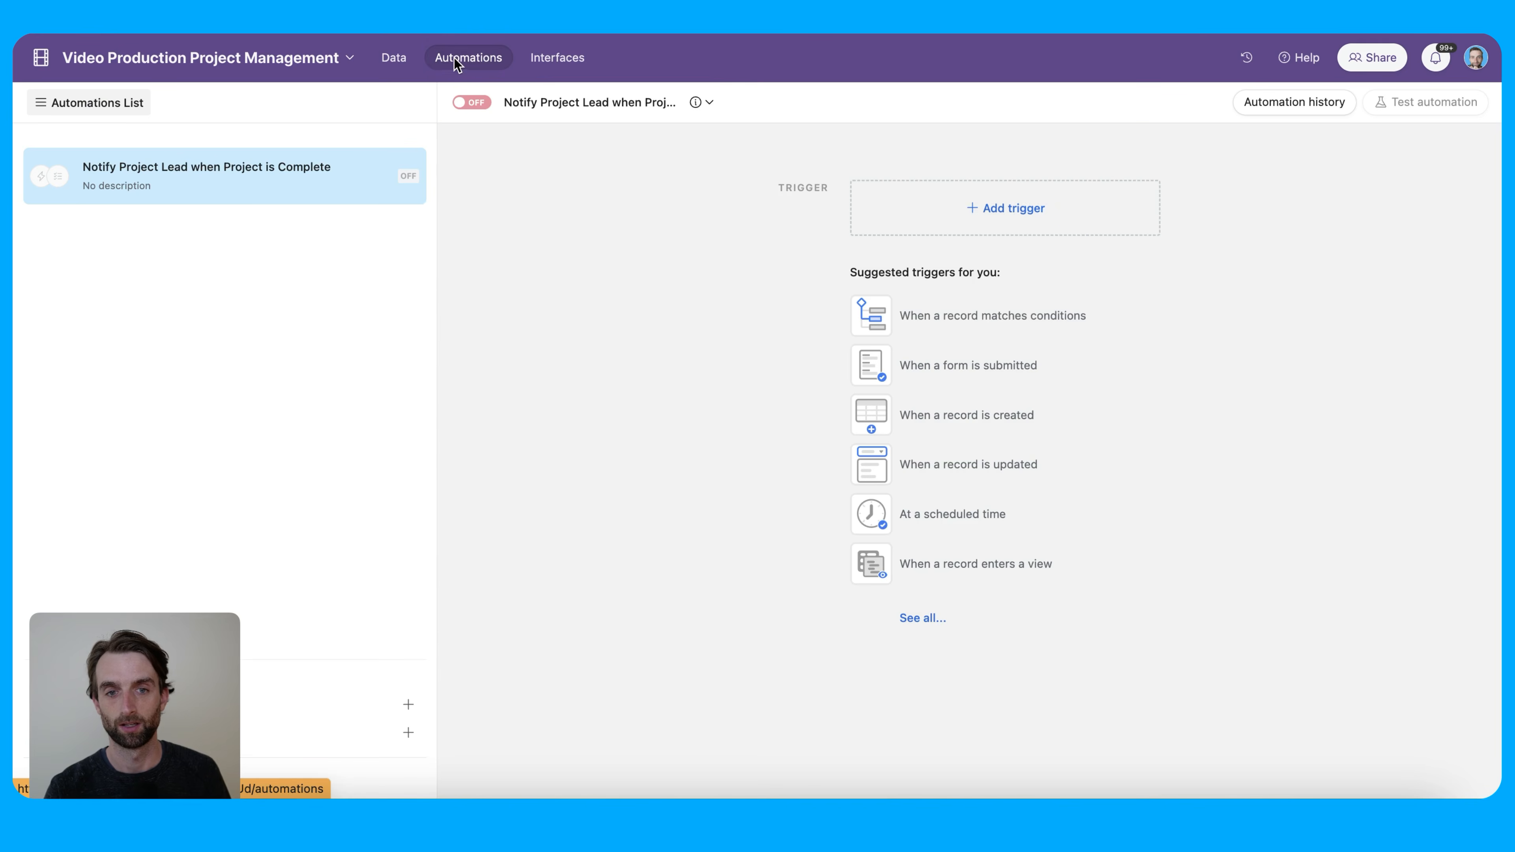
click(1014, 210)
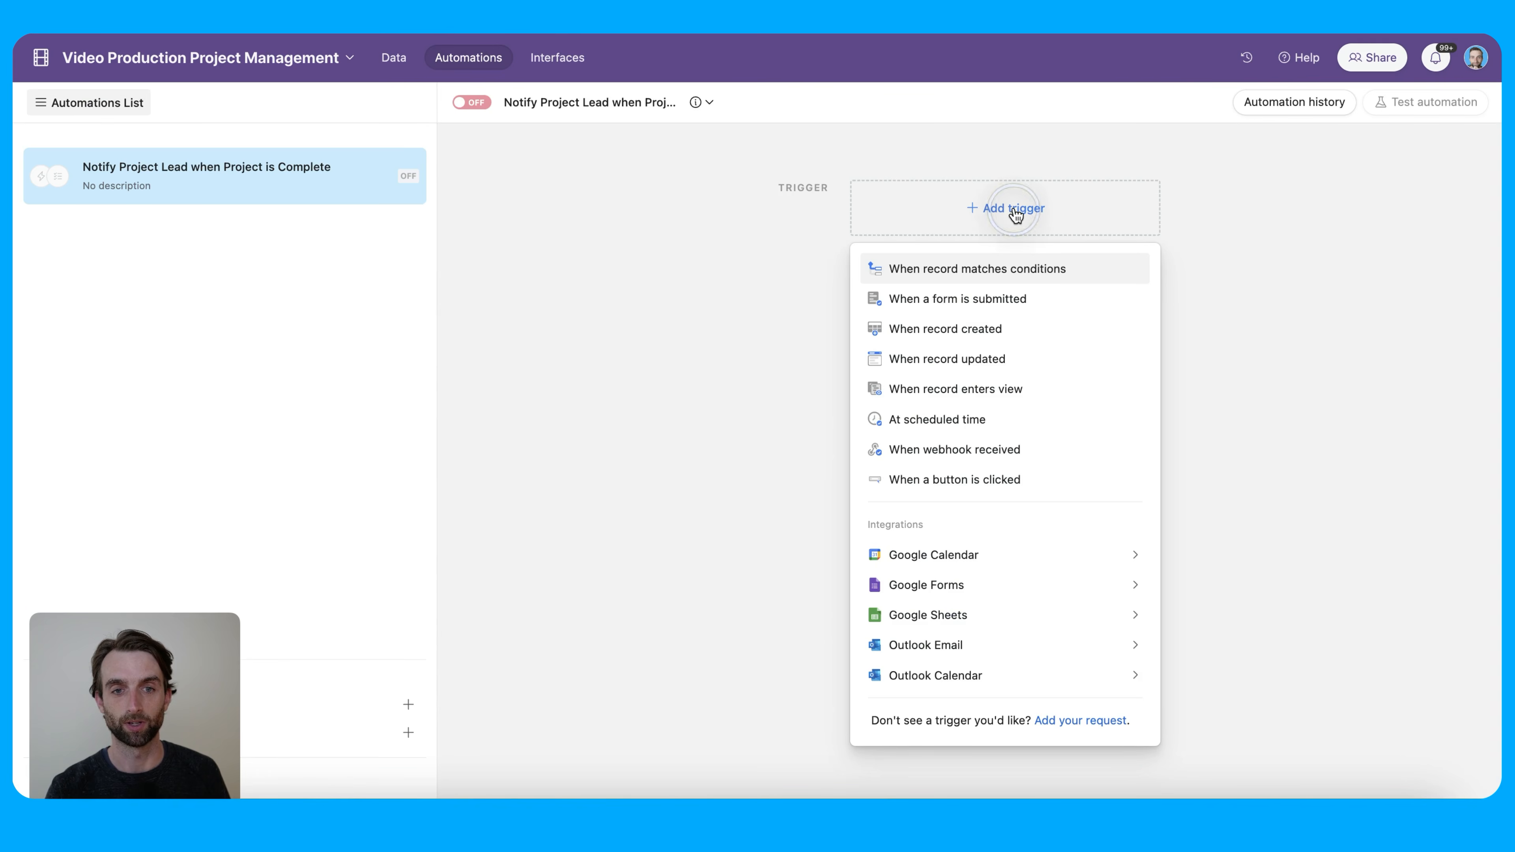
click(1022, 272)
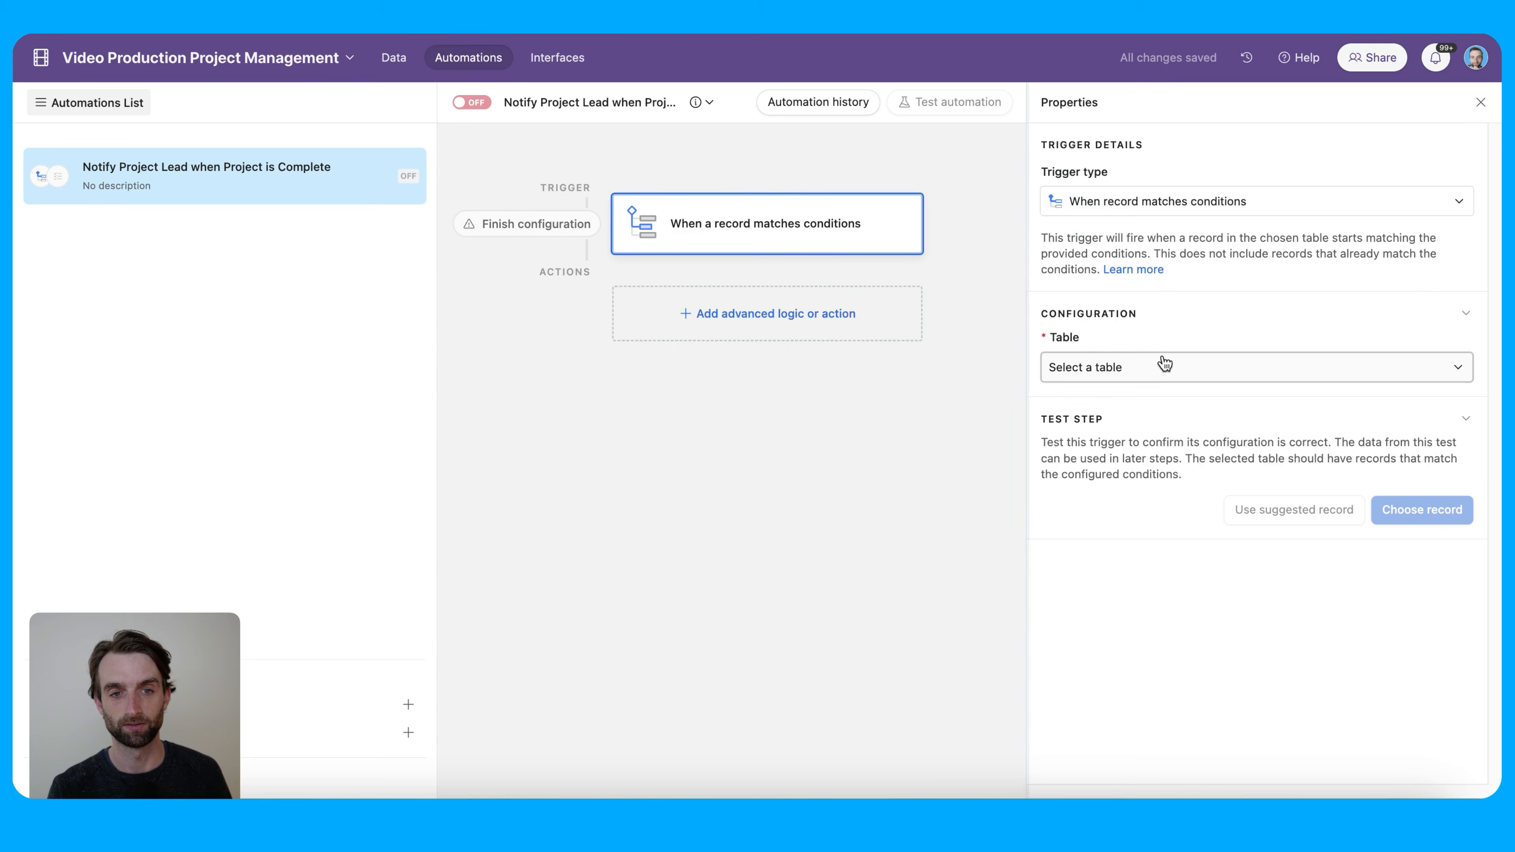
click(1170, 370)
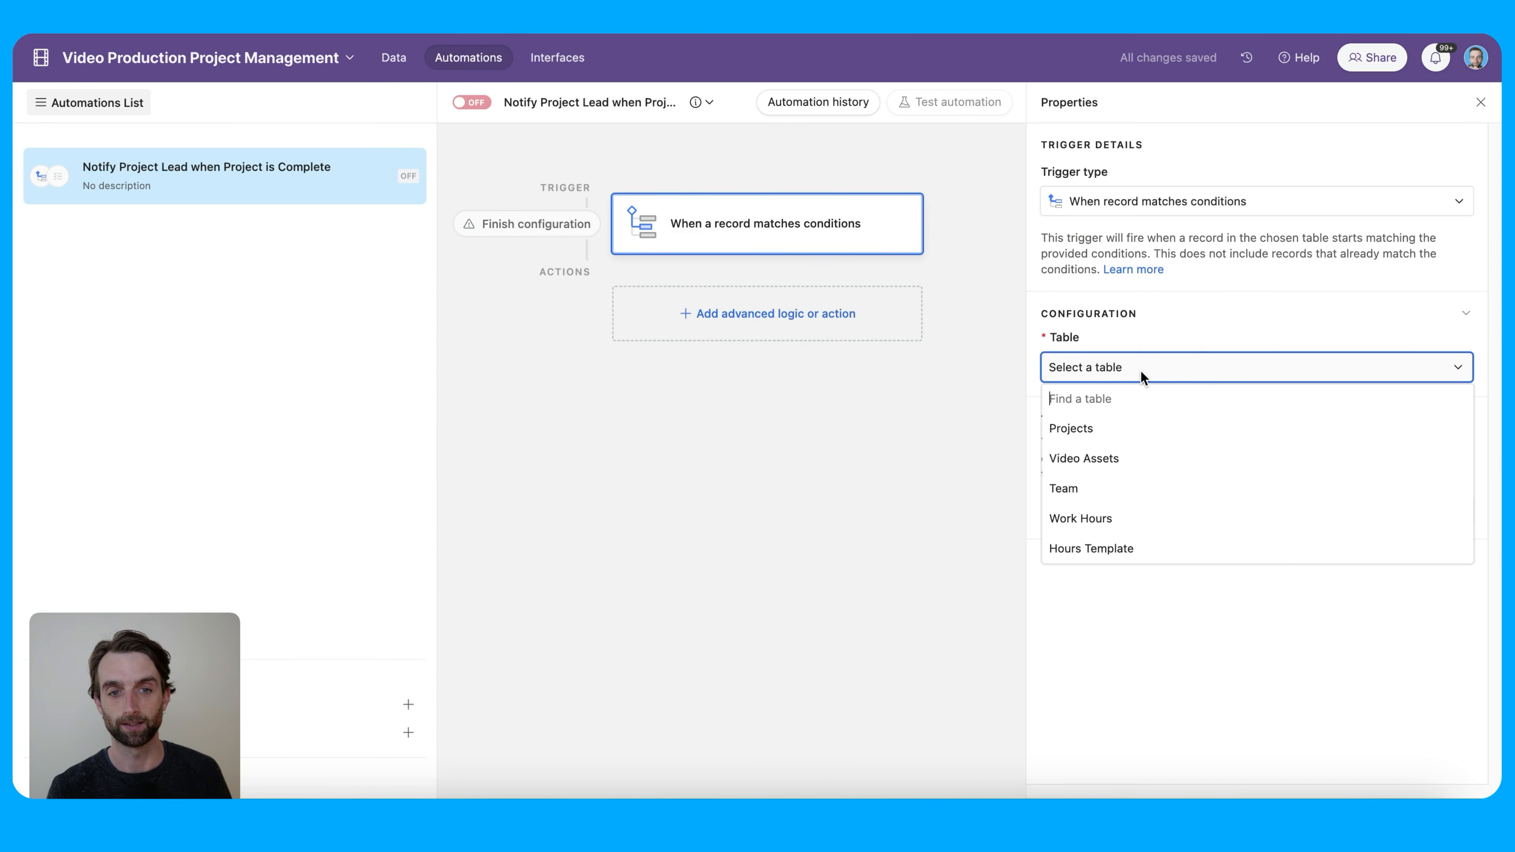
click(1171, 421)
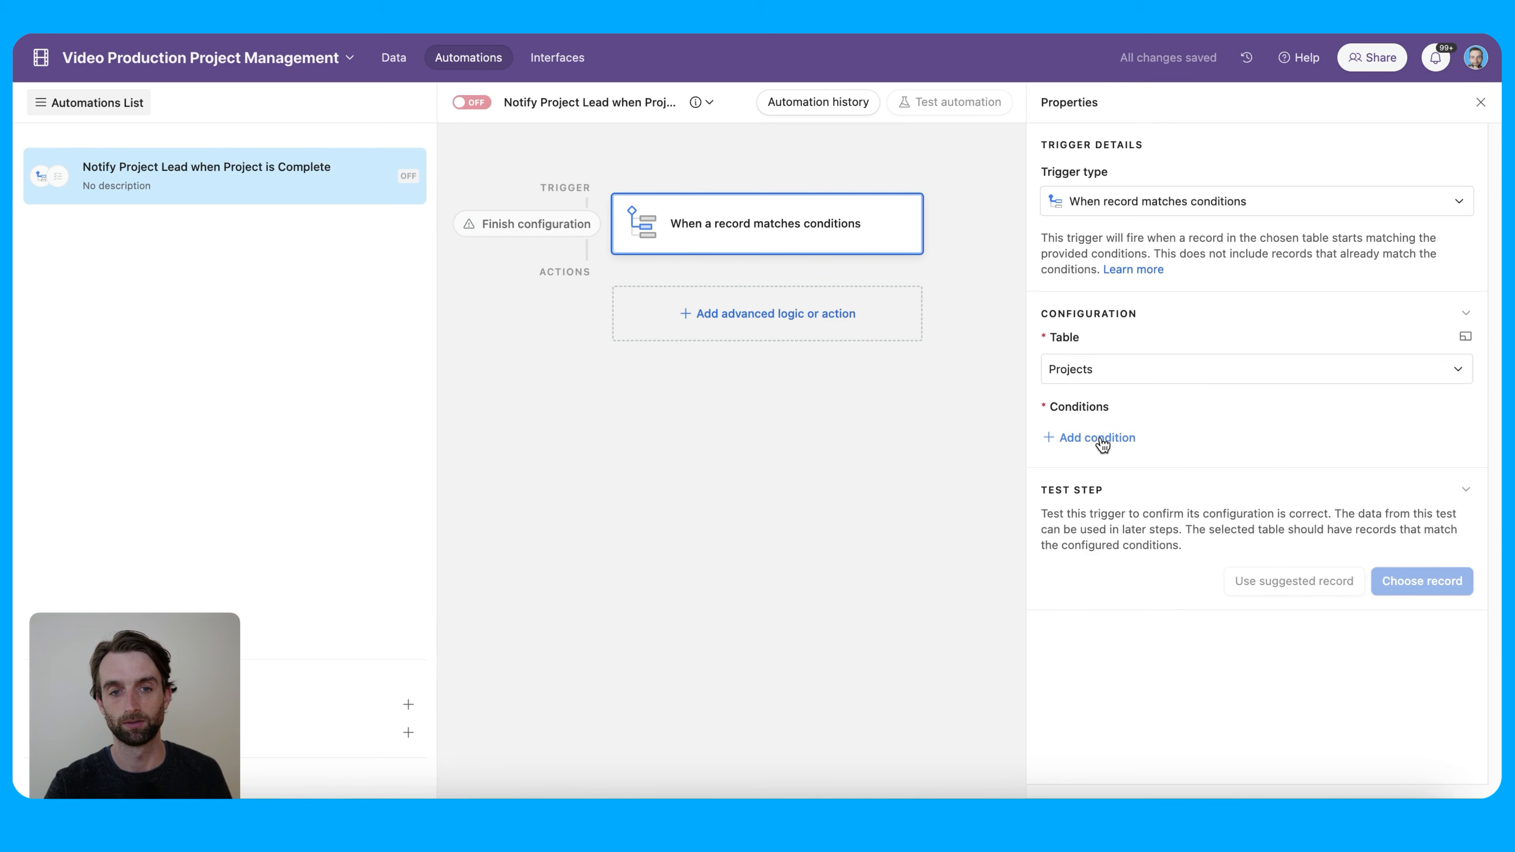
Add the trigger condition Status is Complete
click(1100, 437)
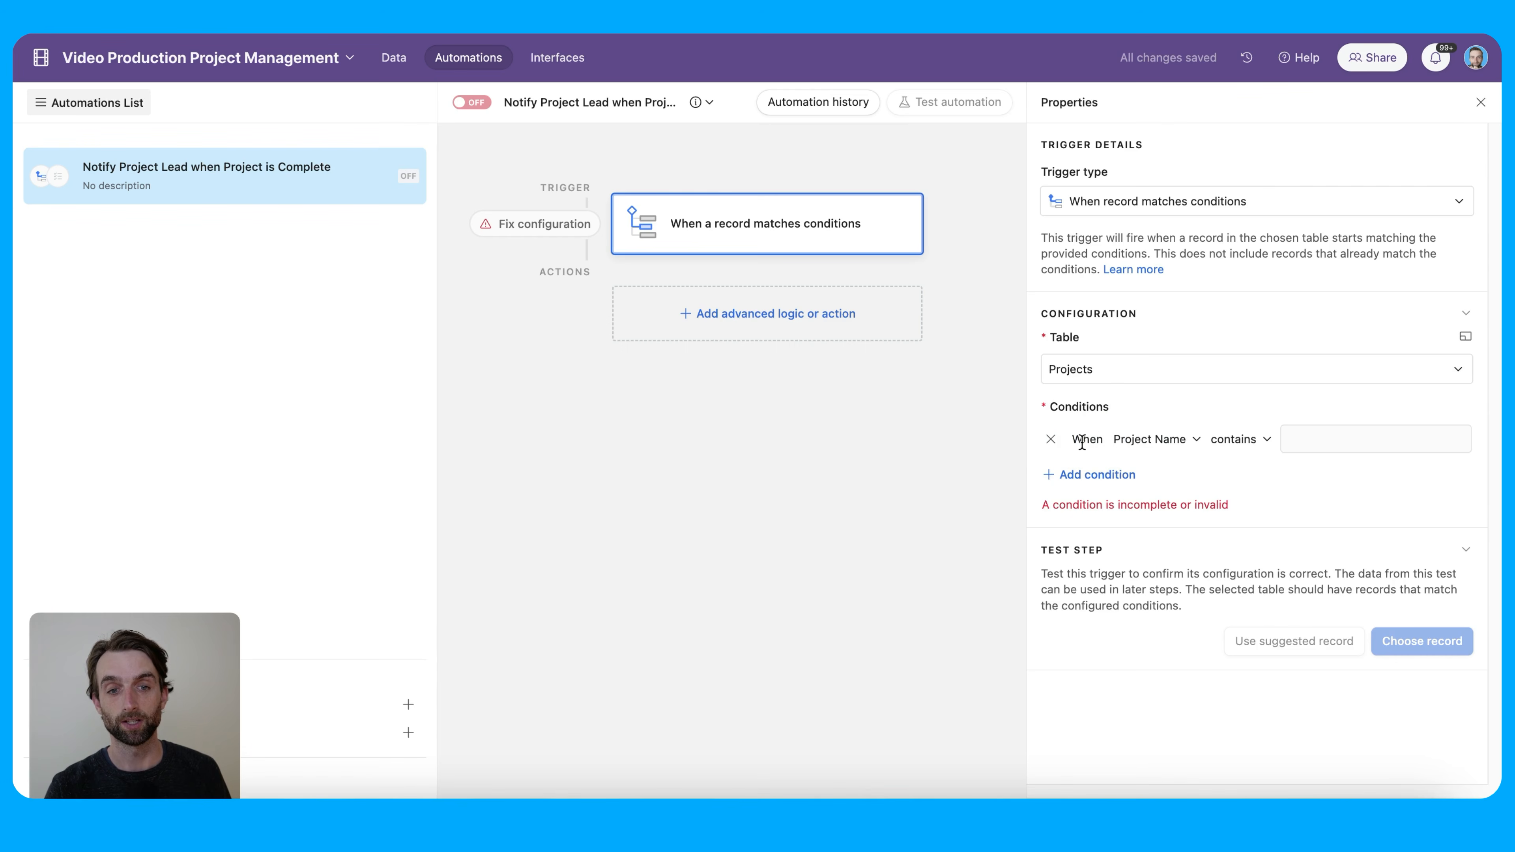
click(1130, 440)
scroll(1215, 554, down, 3)
click(1207, 598)
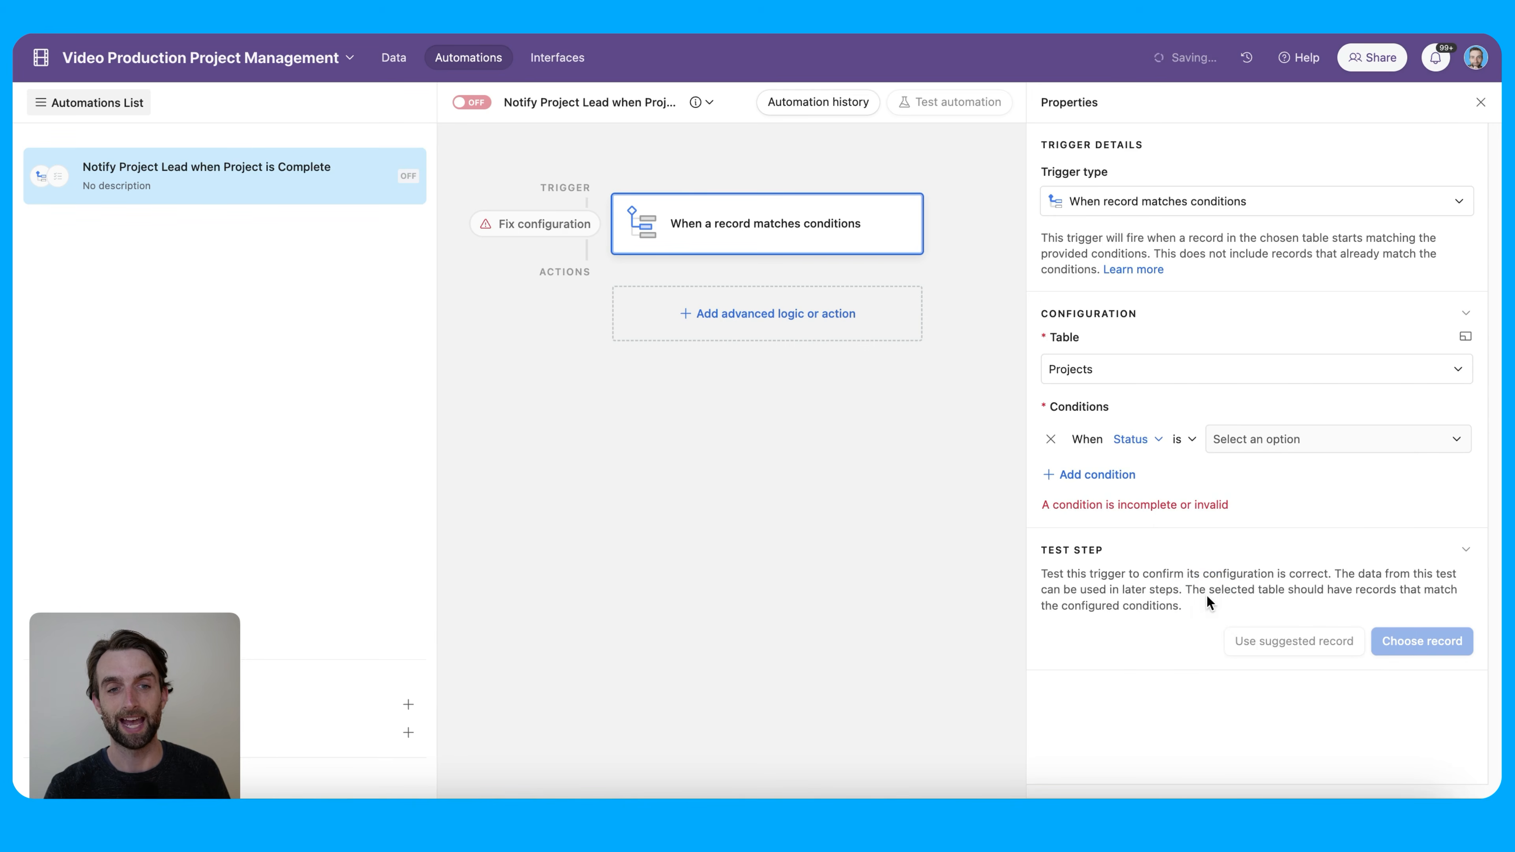
click(1305, 436)
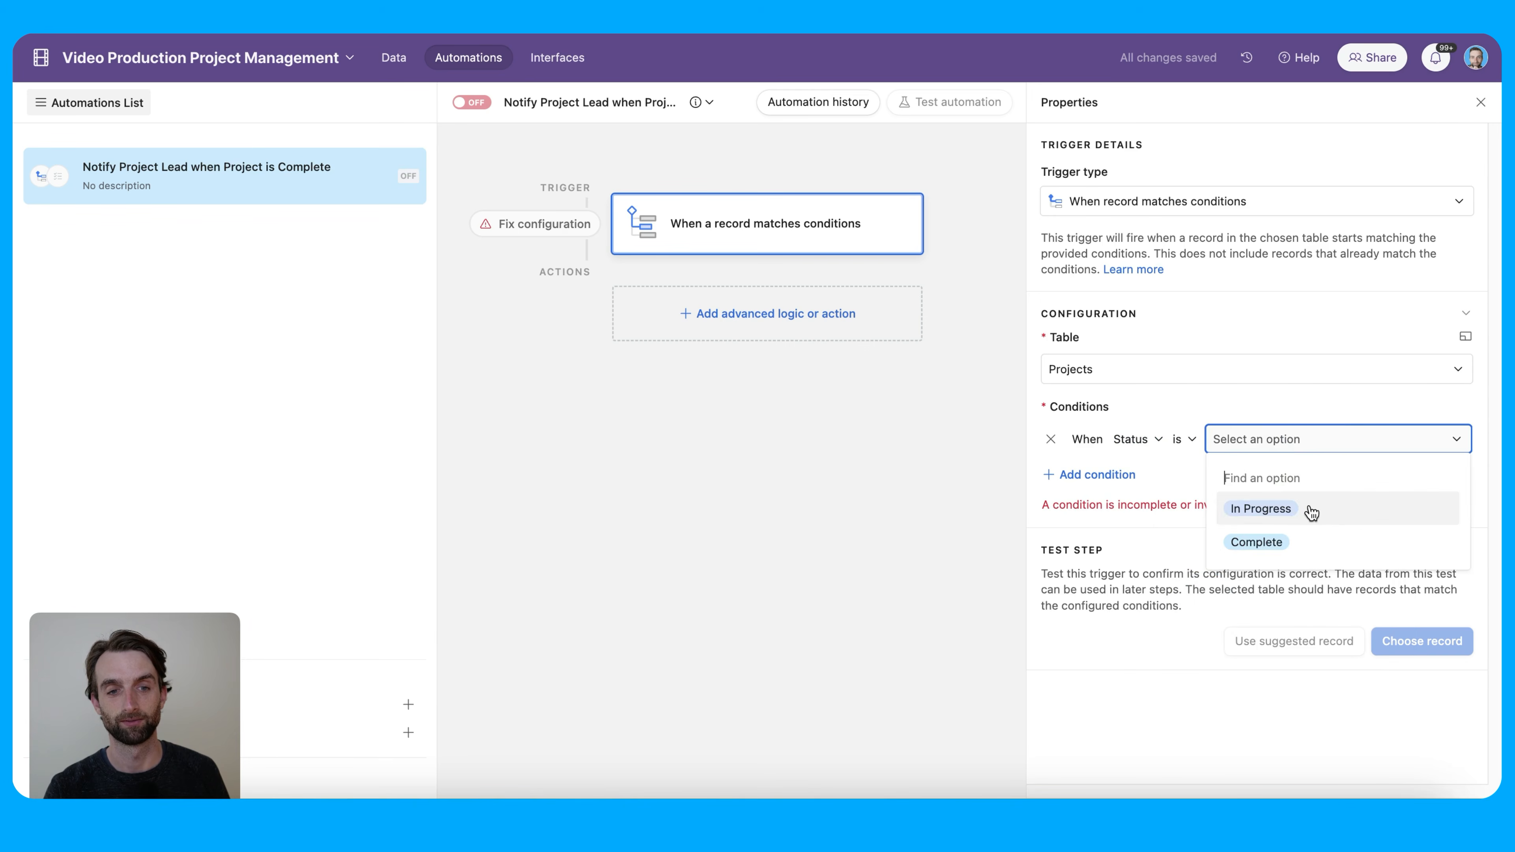
click(1315, 540)
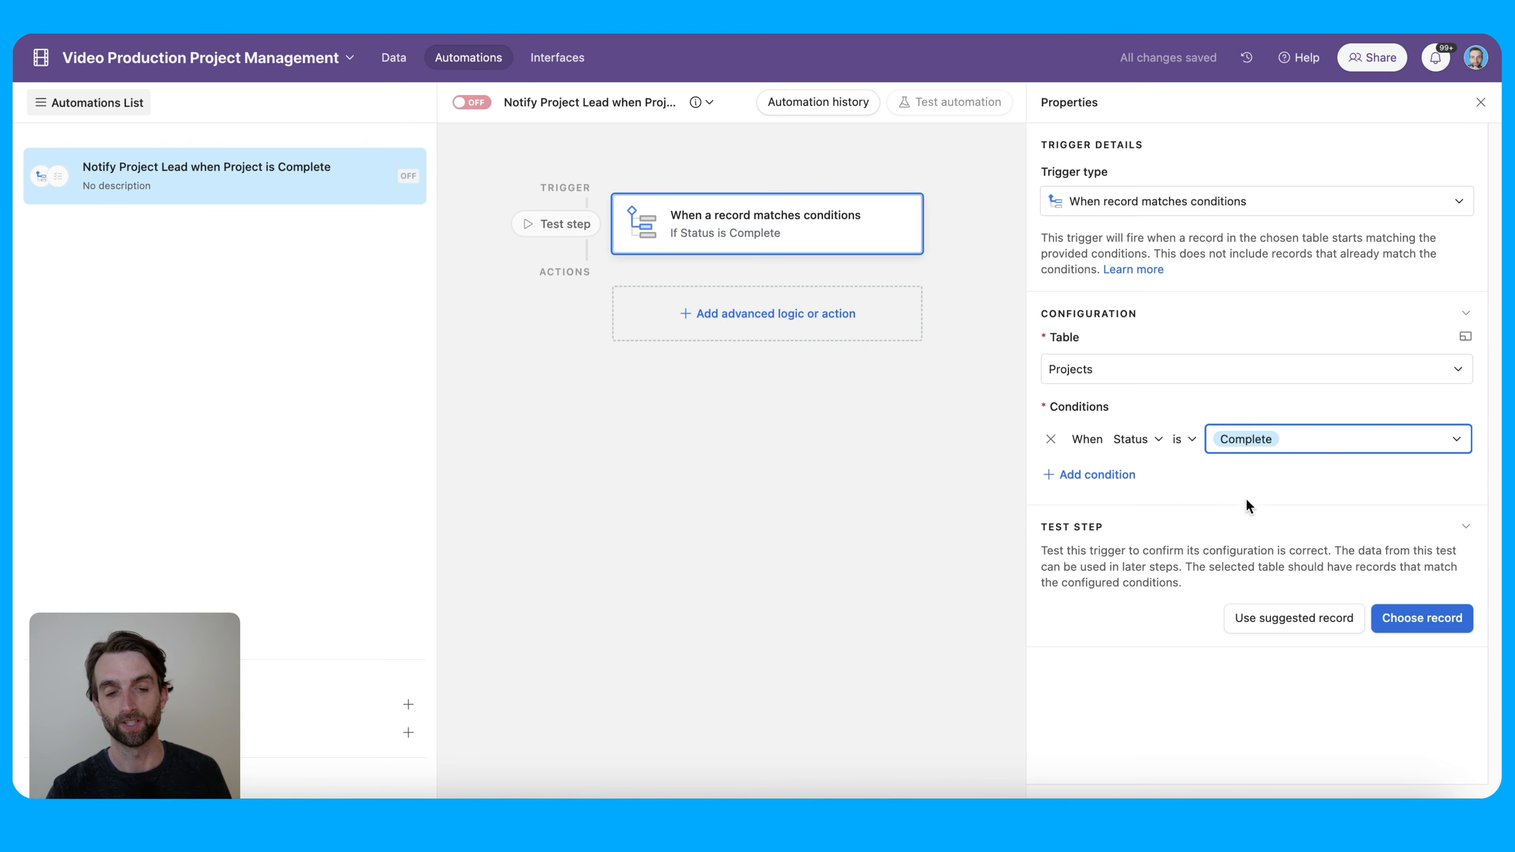
click(739, 321)
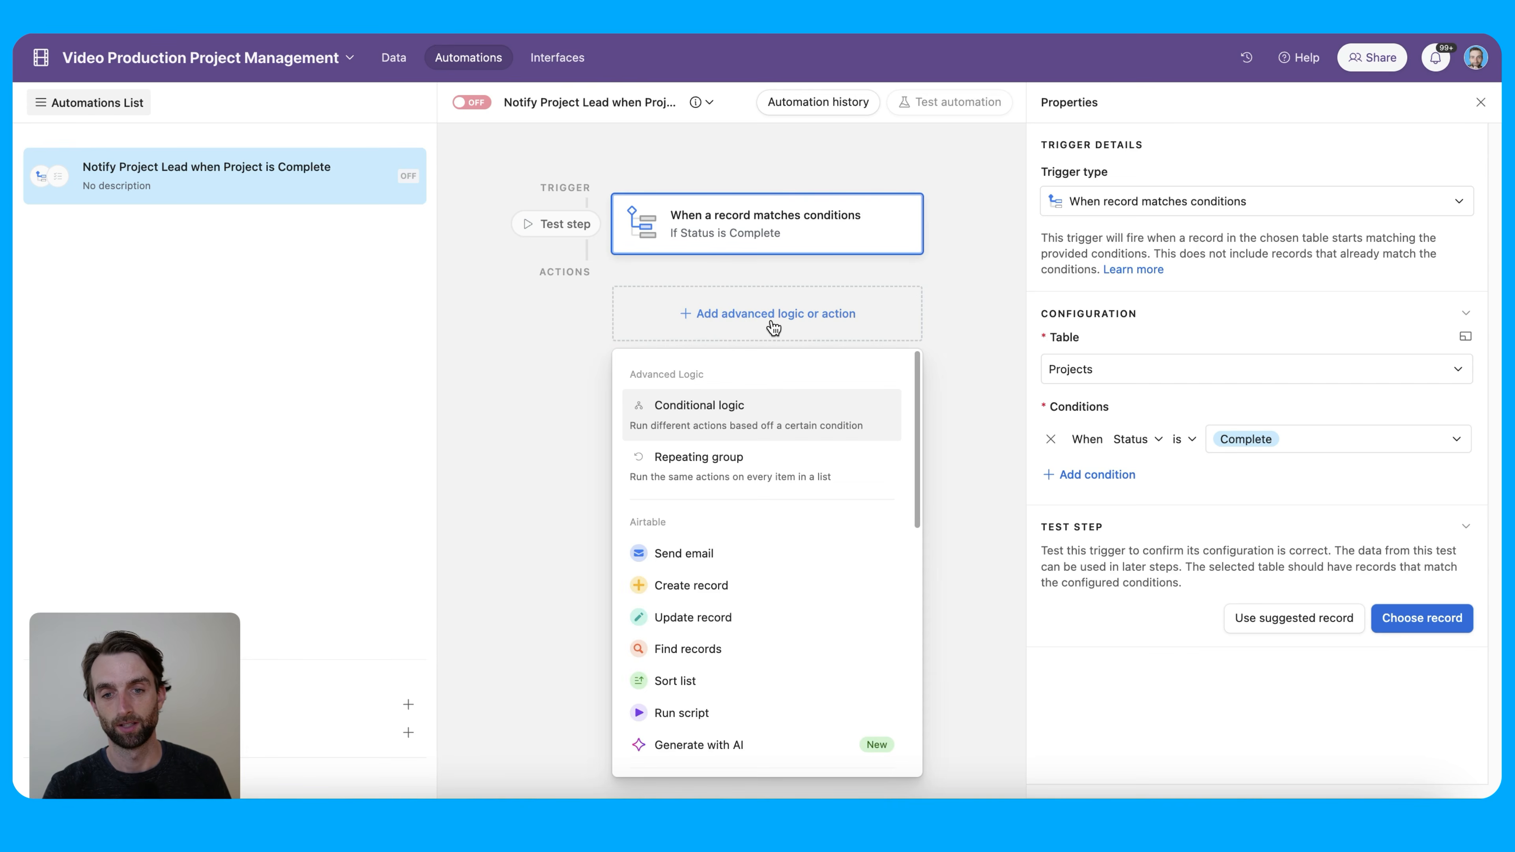
Add a Slack 'Send a message' action after the Status-is-Complete trigger
scroll(774, 615, down, 5)
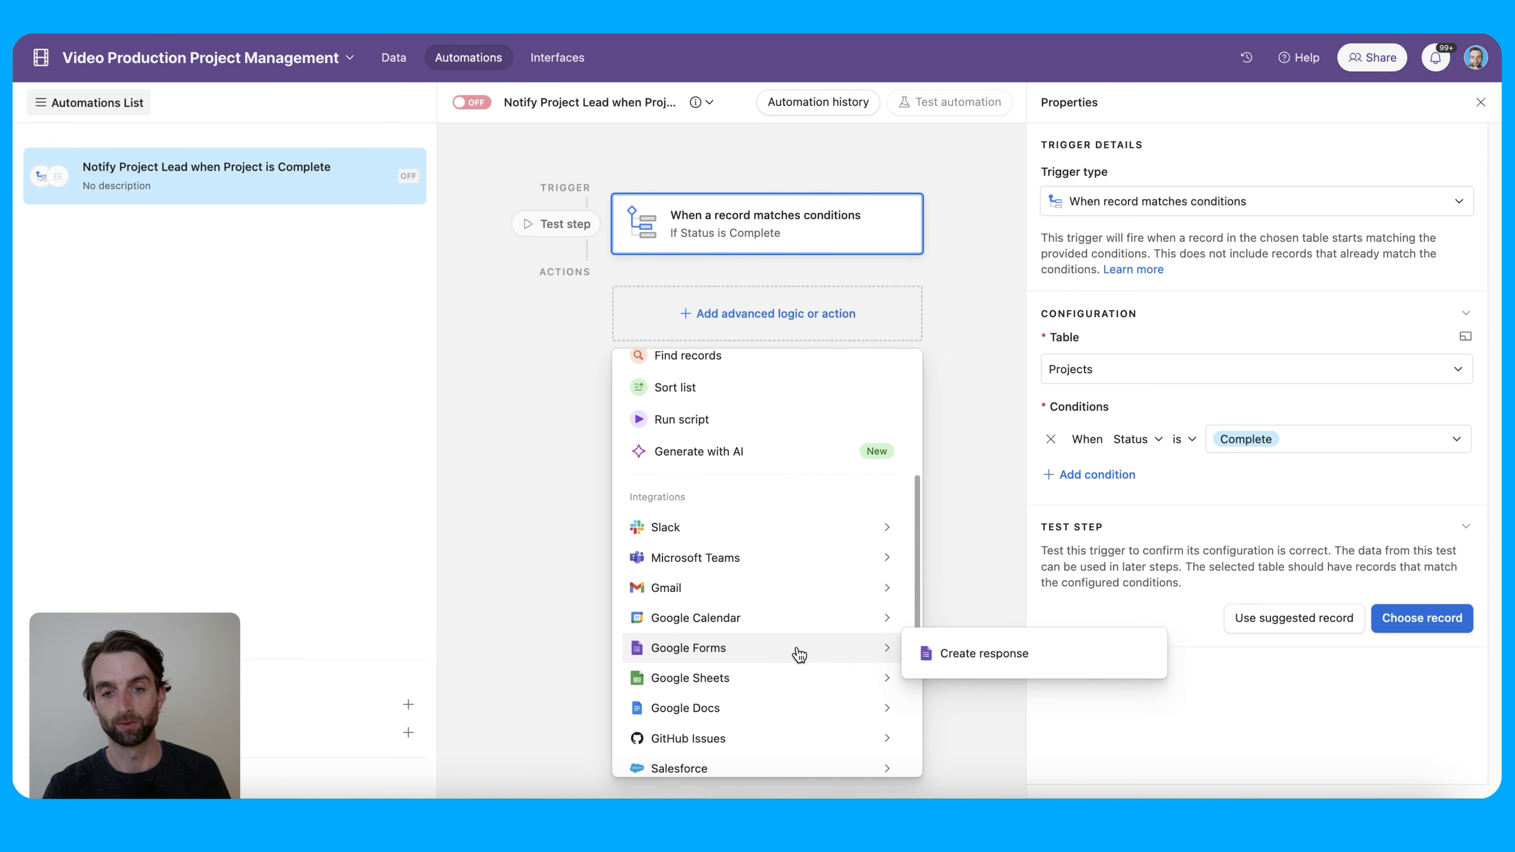
mouse_move(774, 561)
mouse_move(795, 537)
click(921, 531)
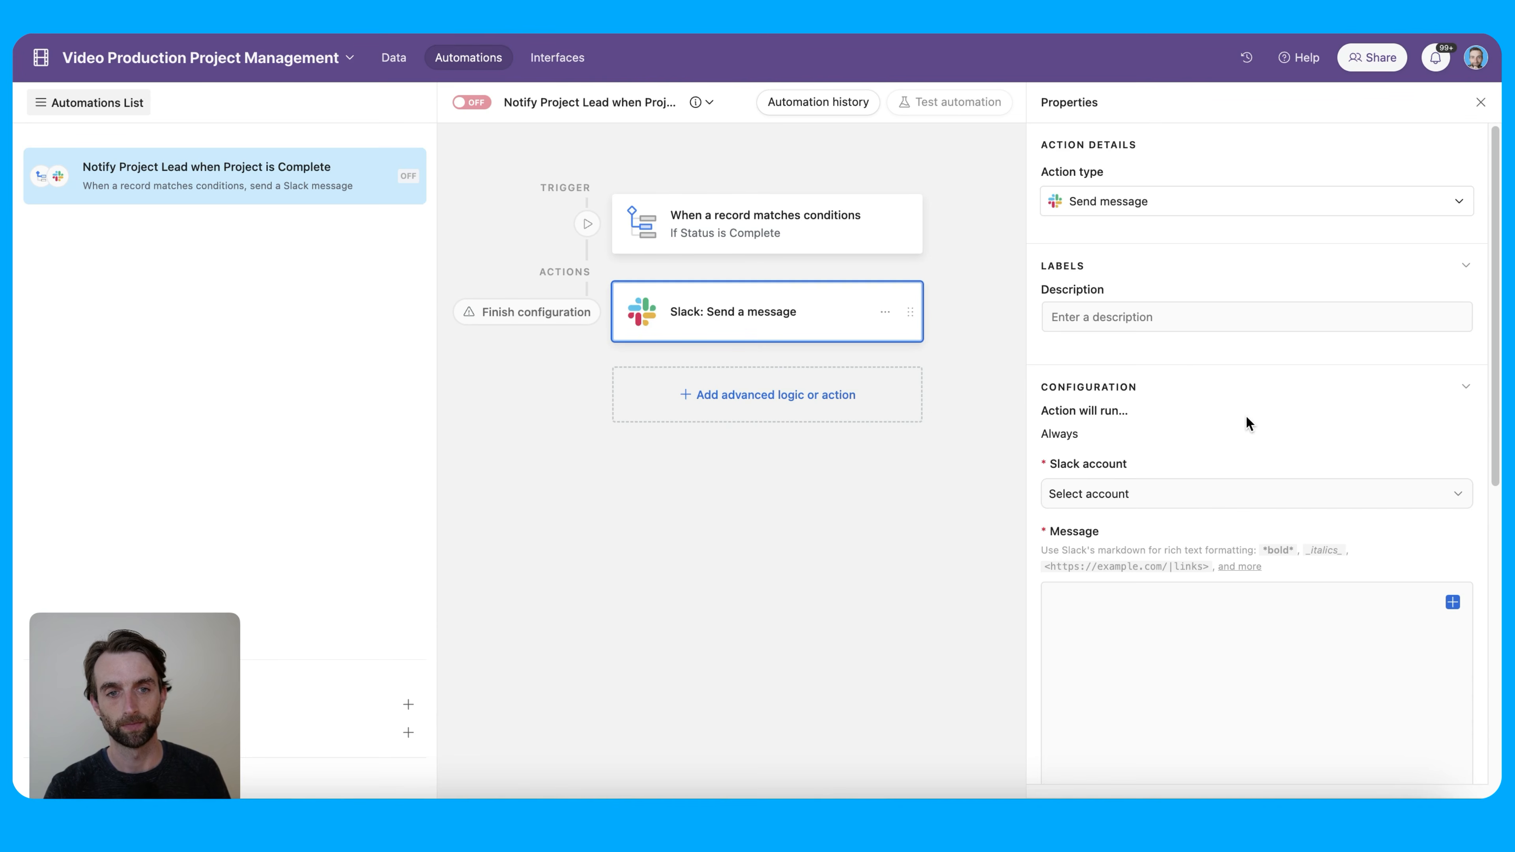
scroll(1253, 409, down, 2)
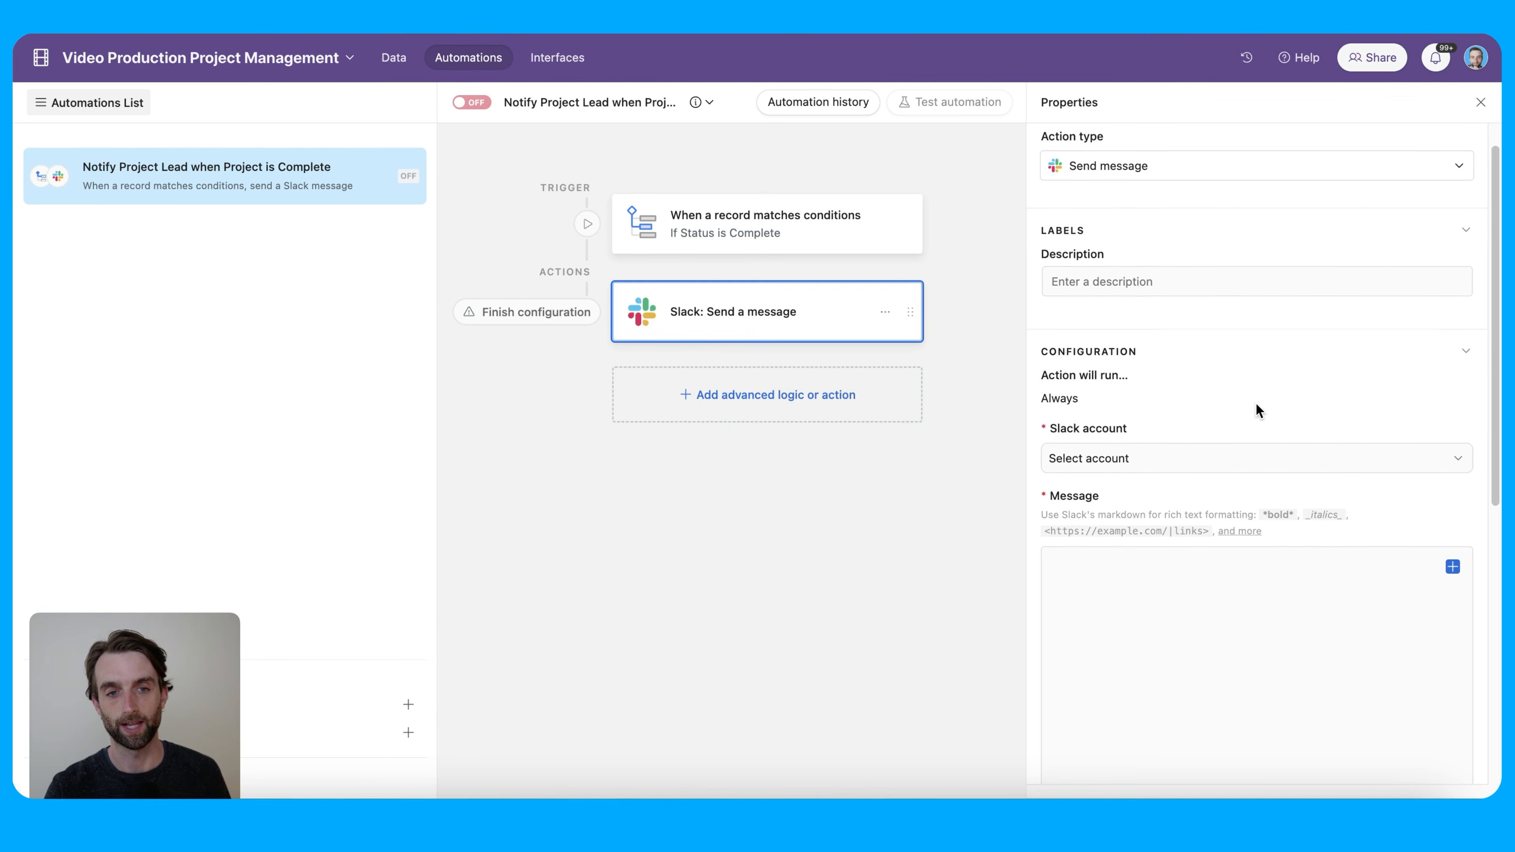
click(1258, 429)
scroll(1222, 397, down, 3)
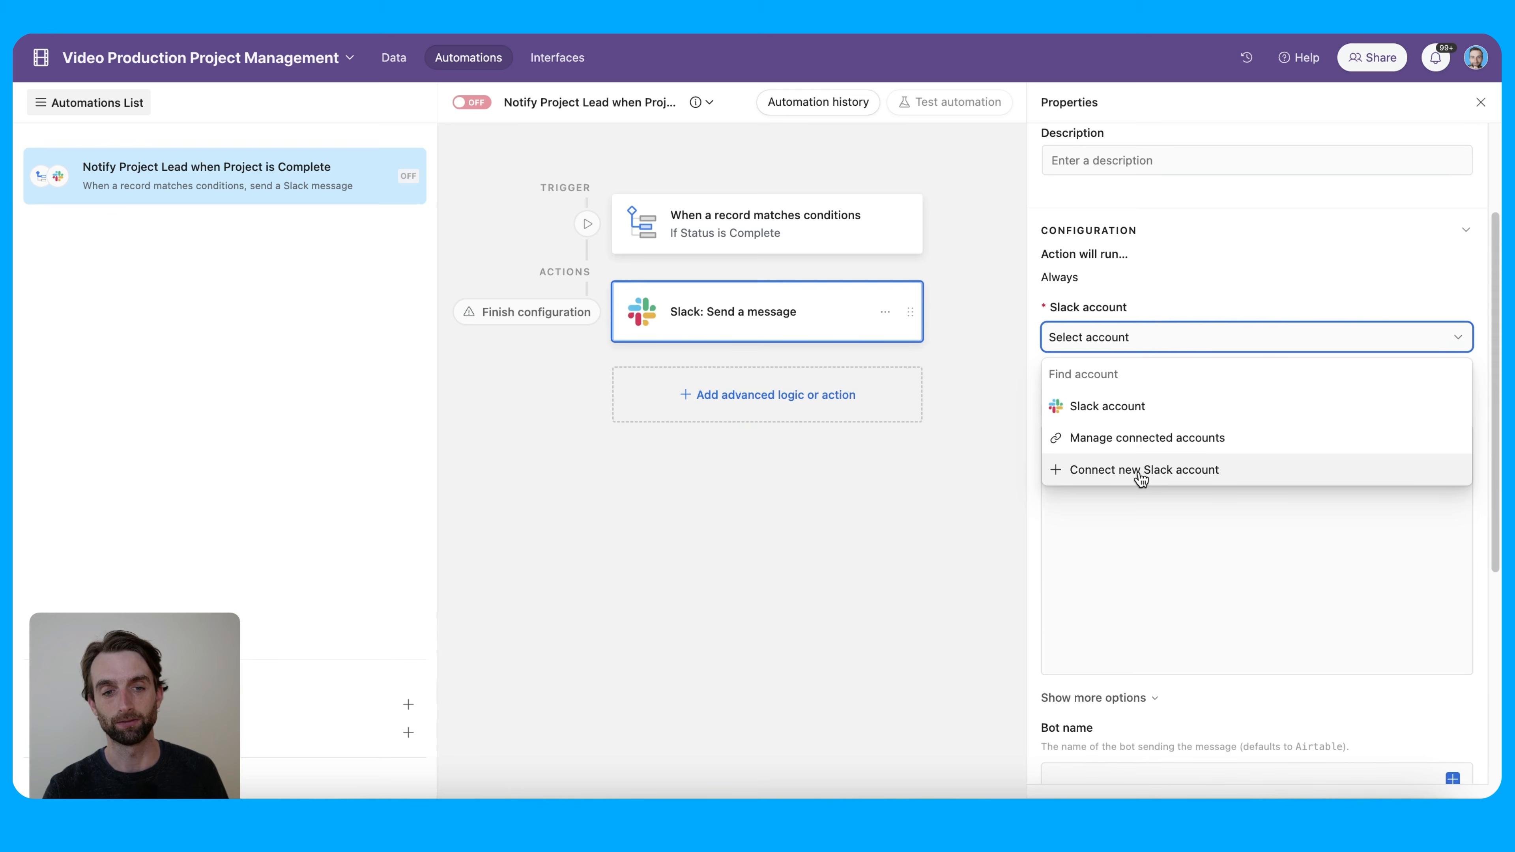
Set the Slack action to use the connected Slack account and post to #testing
click(1129, 412)
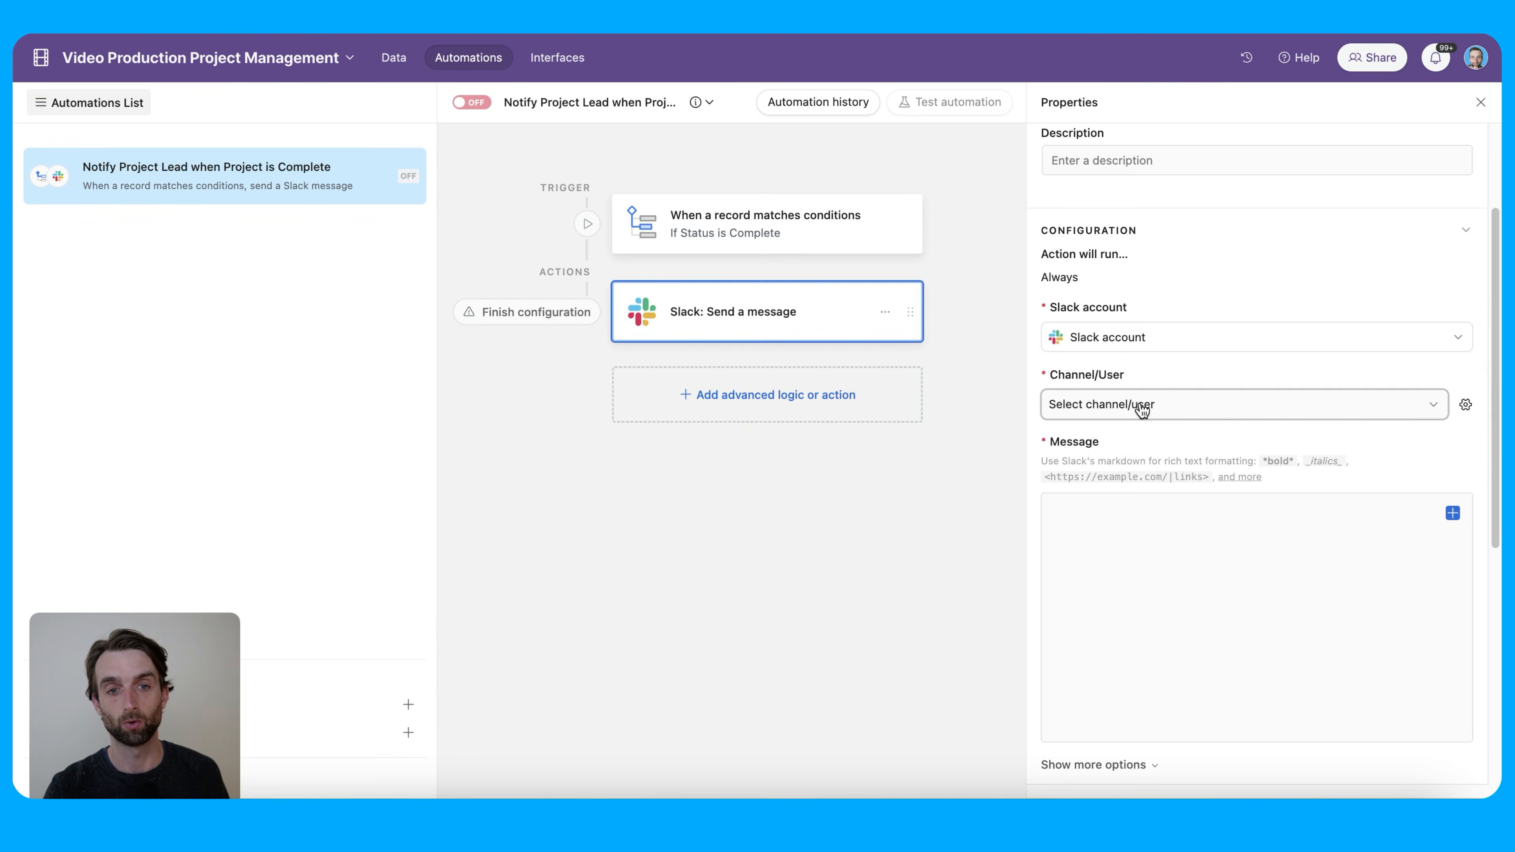
click(1141, 409)
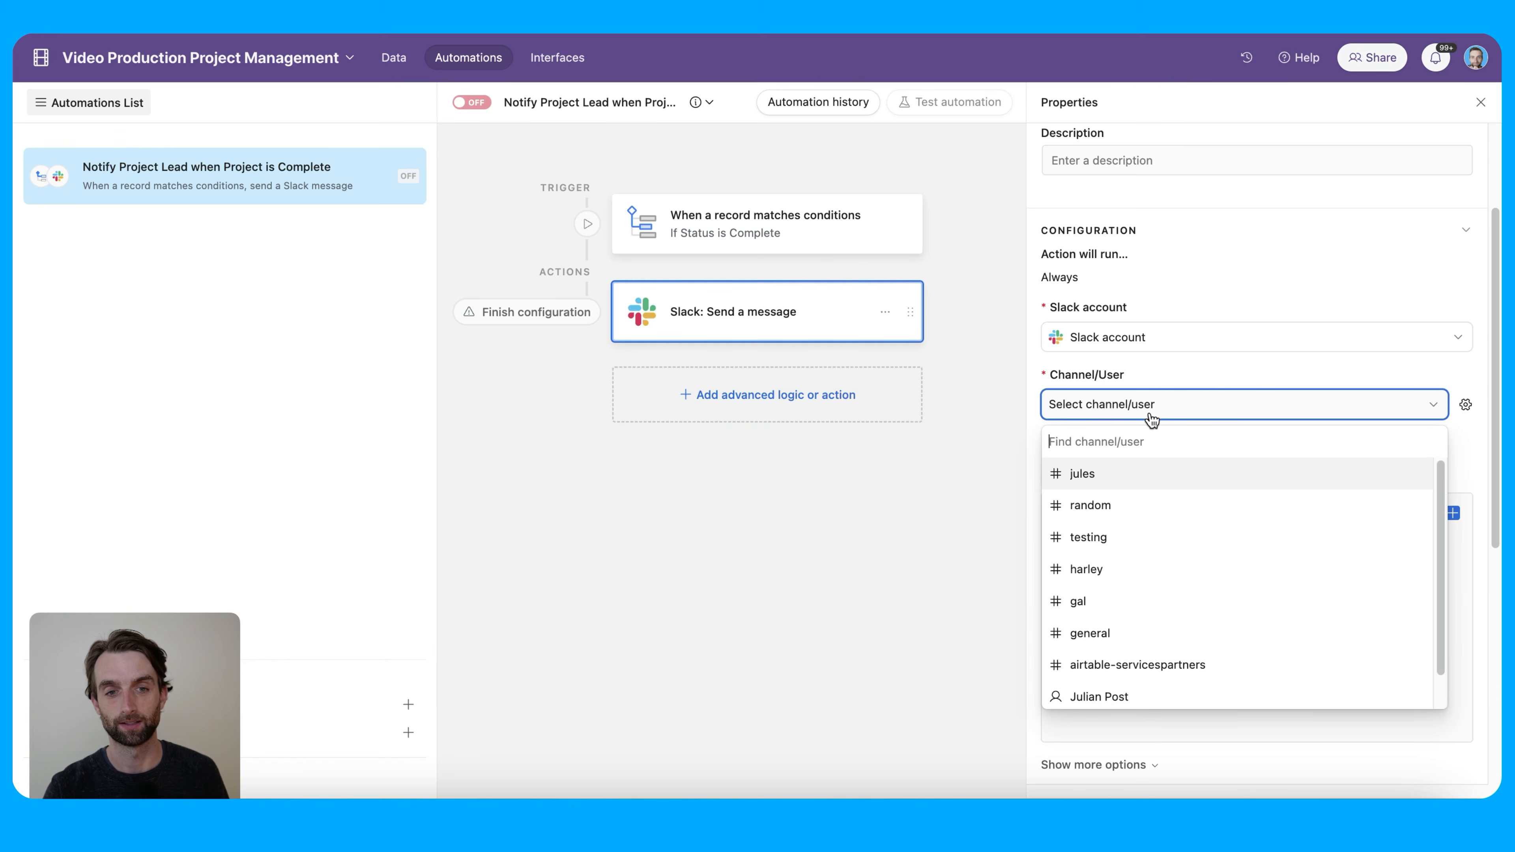
click(1183, 538)
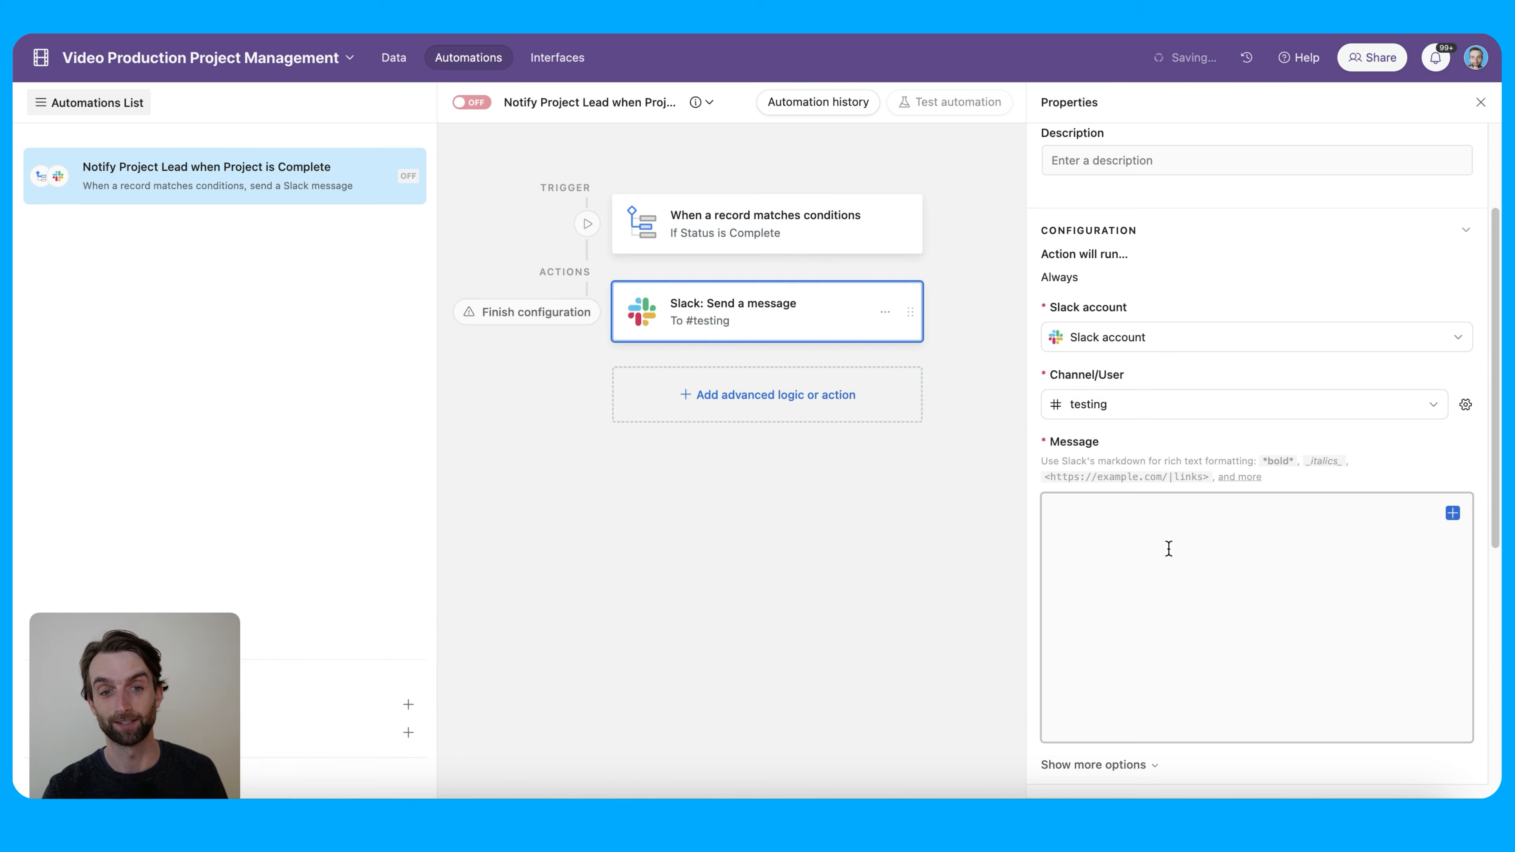
click(1168, 549)
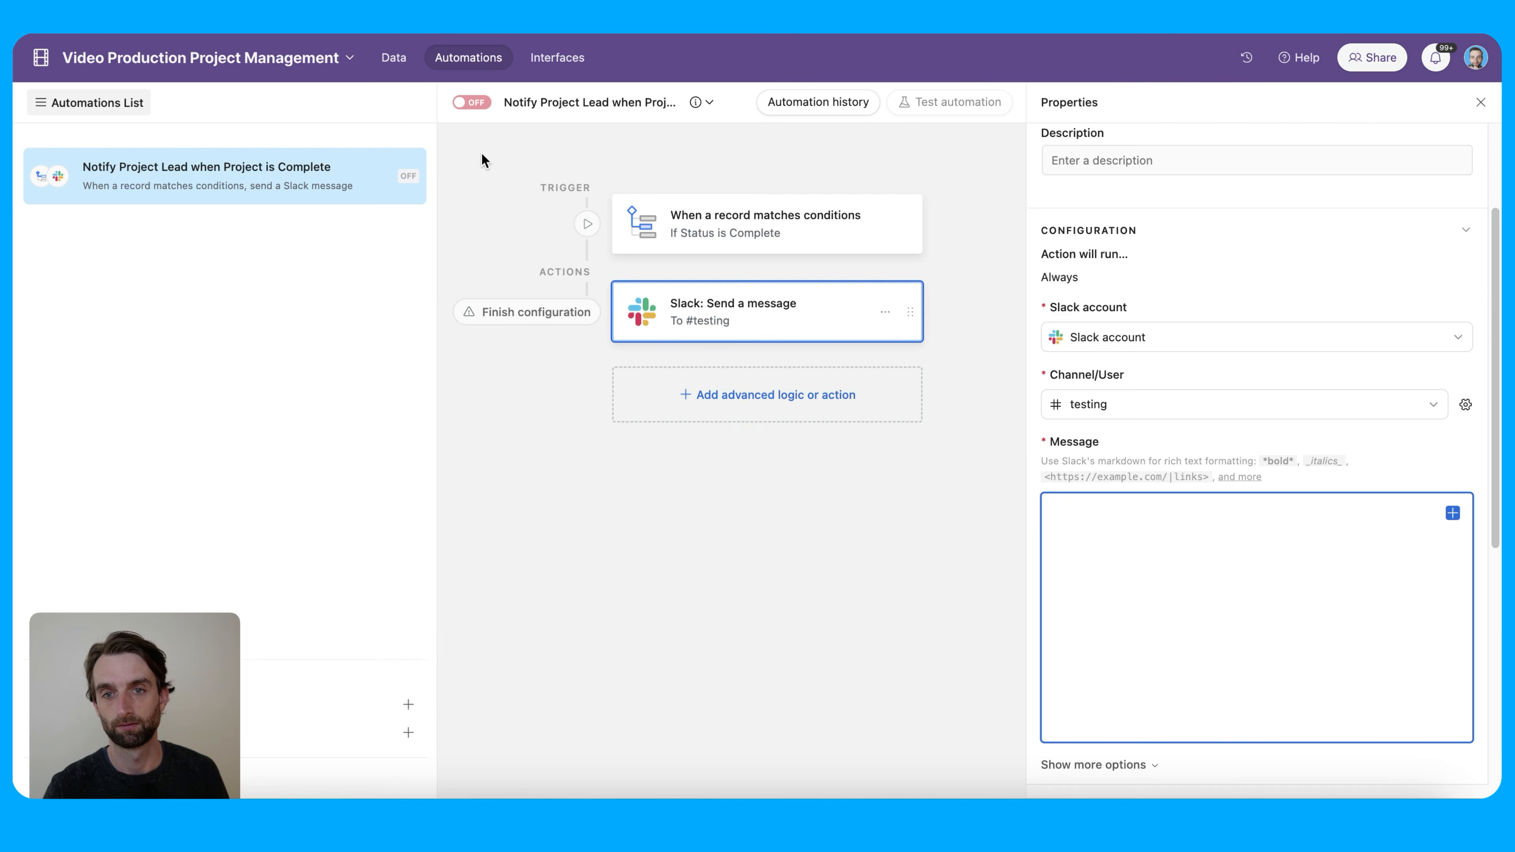
click(393, 58)
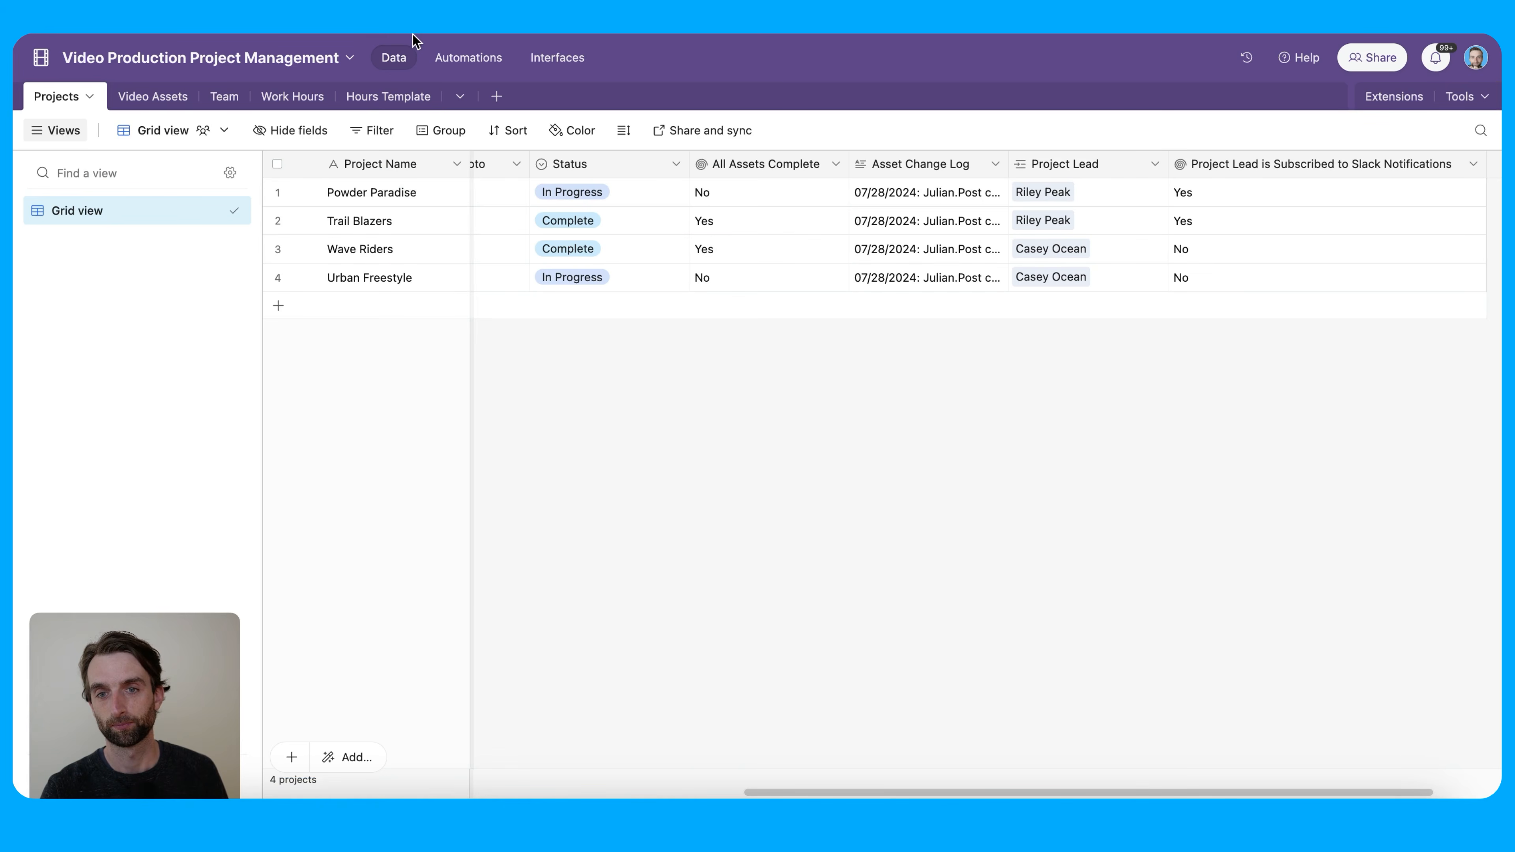
Return to the automation editor and place the cursor in the Slack Message box
click(444, 57)
scroll(1309, 433, down, 6)
click(1319, 383)
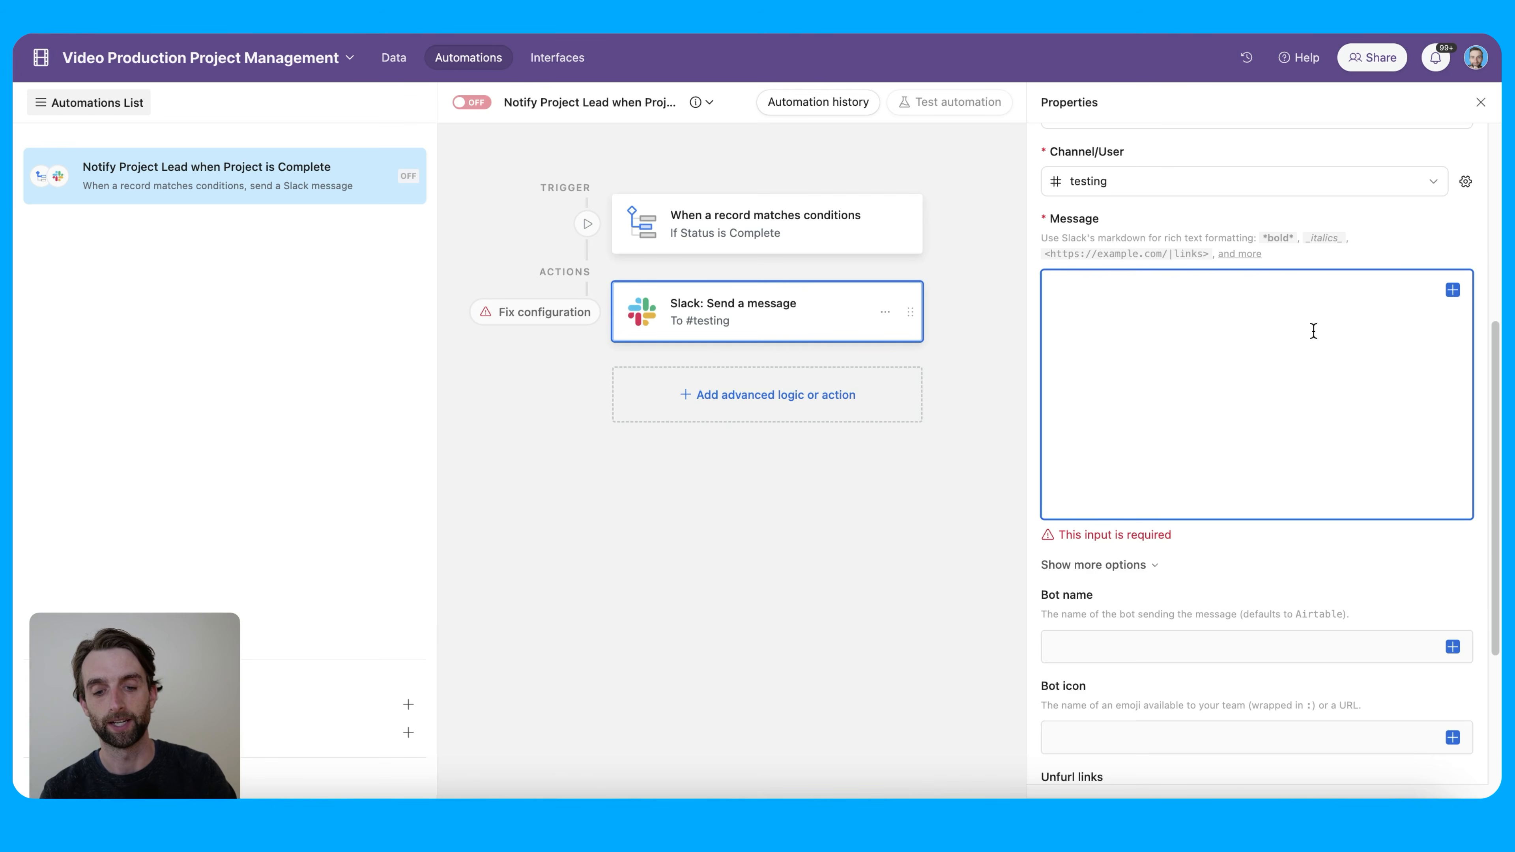
Start the Slack message with 'Hi' followed by the Project Lead field
text(Hi)
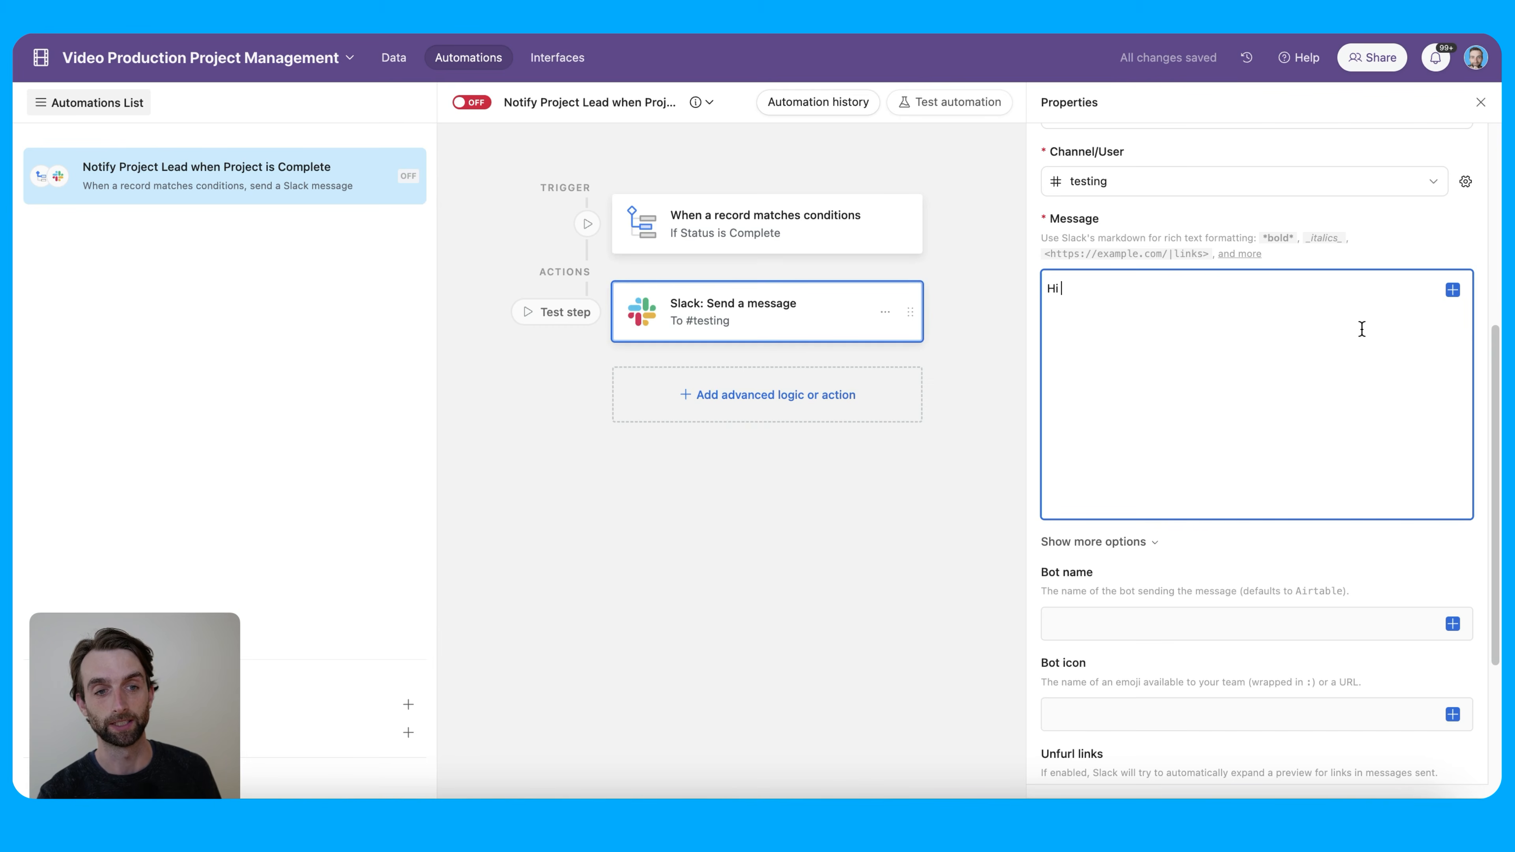
click(1452, 292)
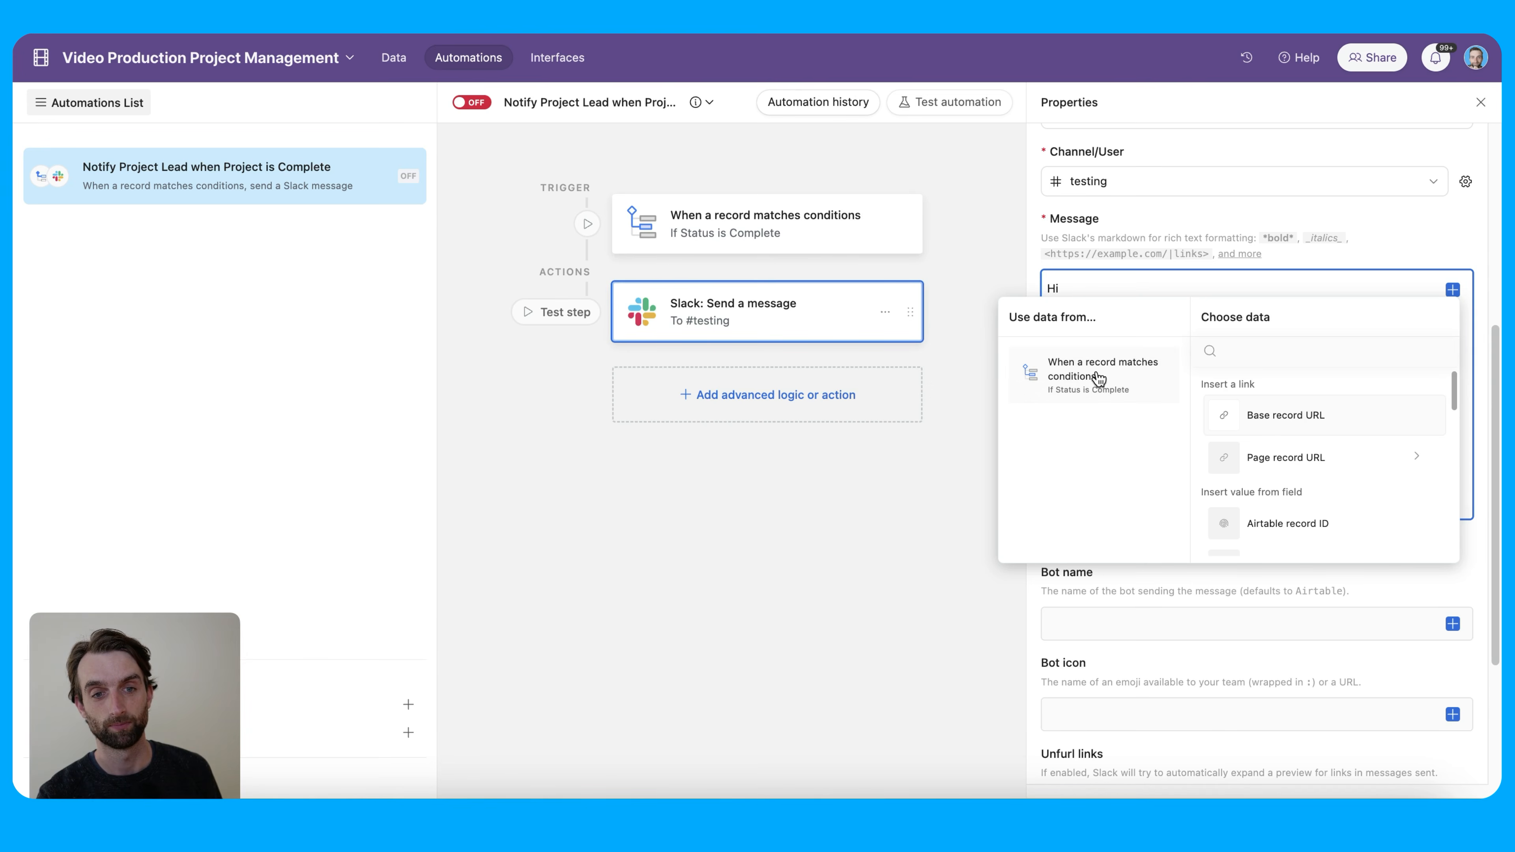
scroll(1306, 497, down, 5)
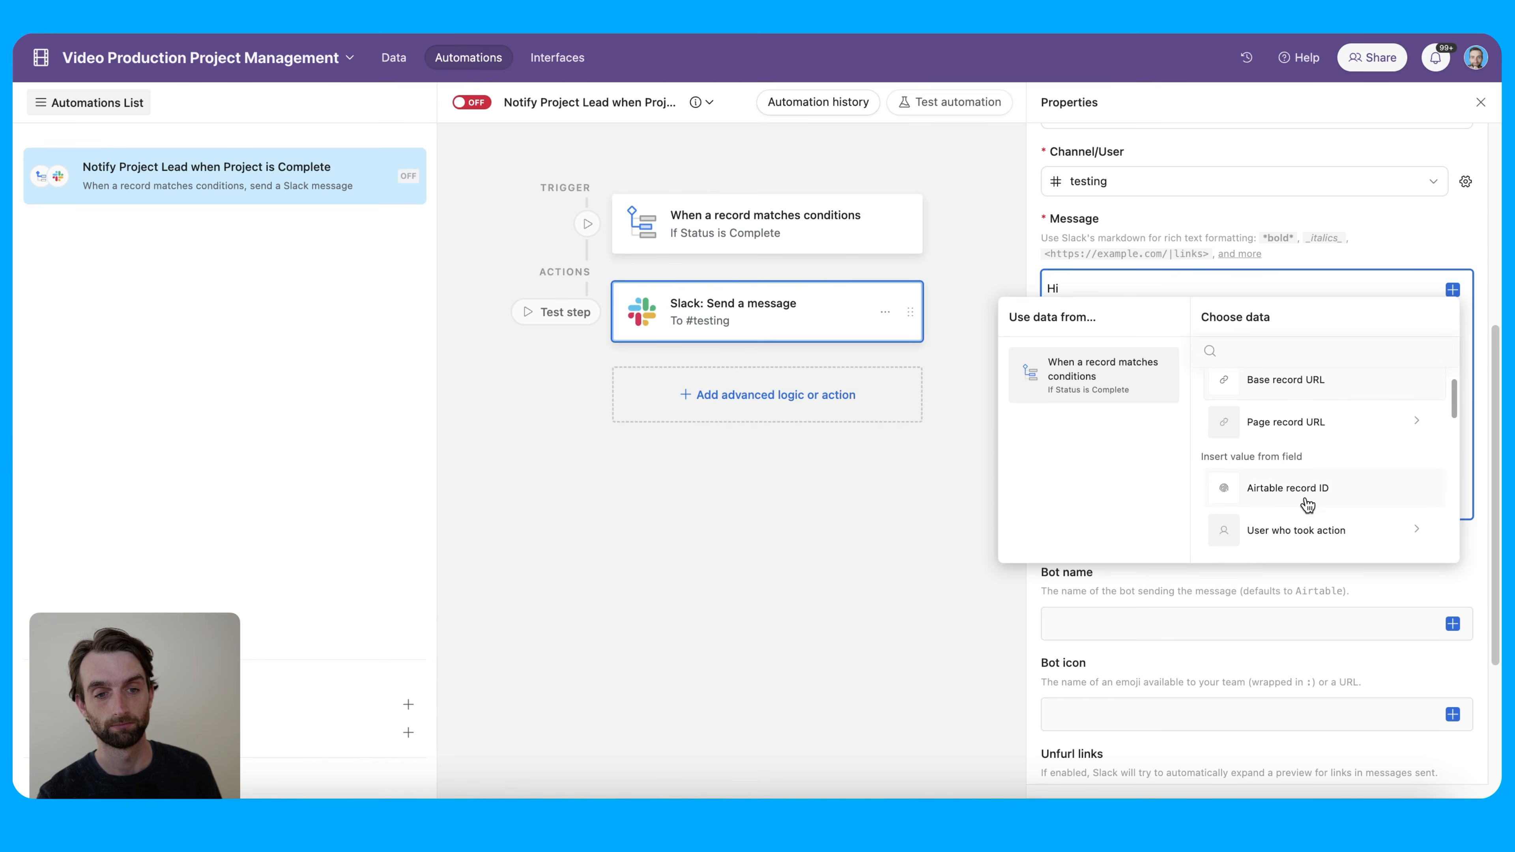
scroll(1336, 514, down, 9)
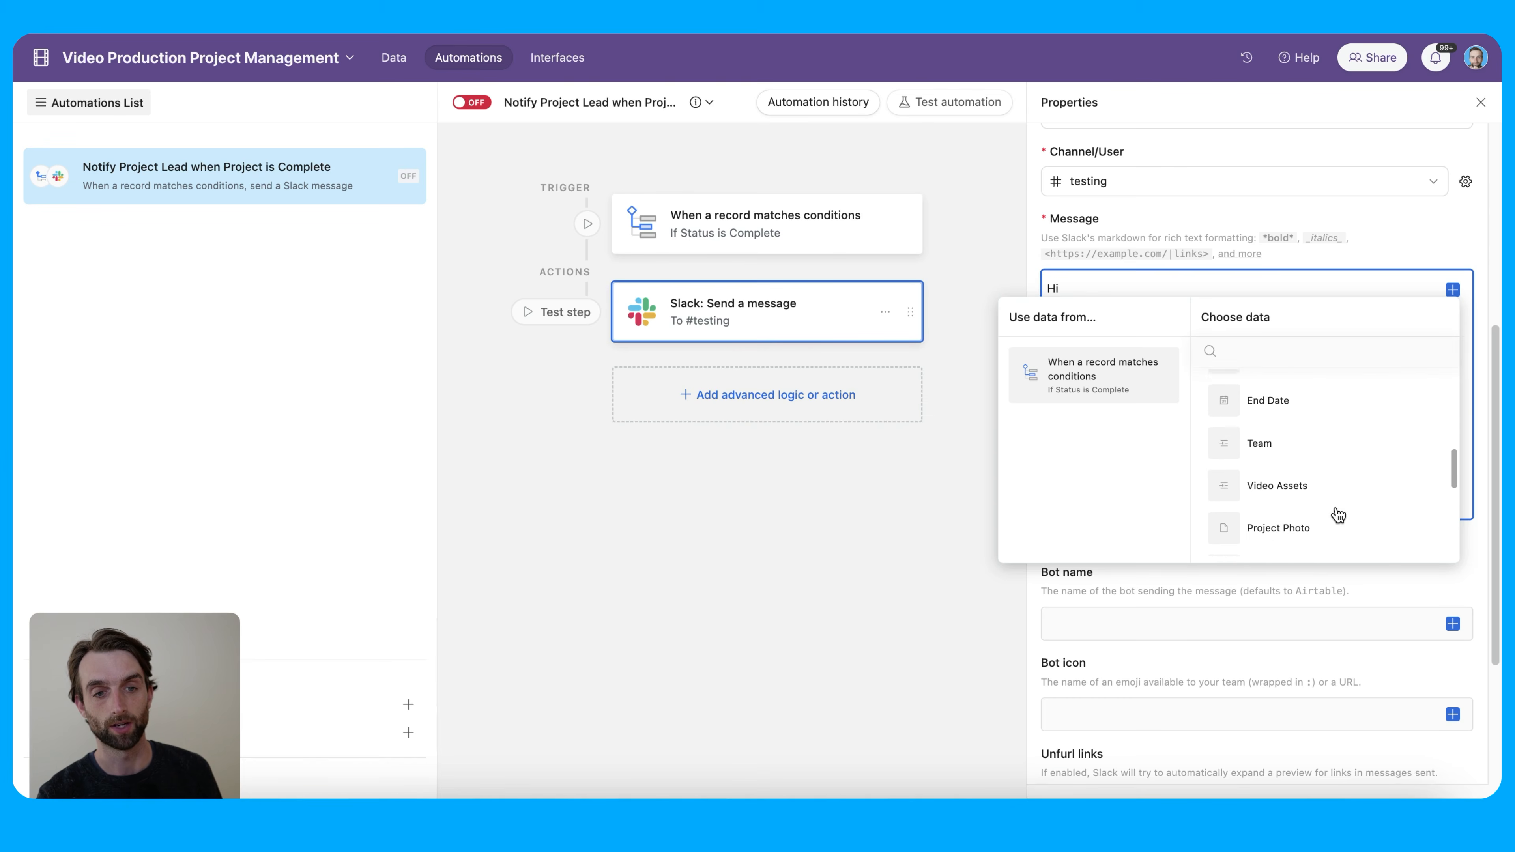
scroll(1337, 514, down, 6)
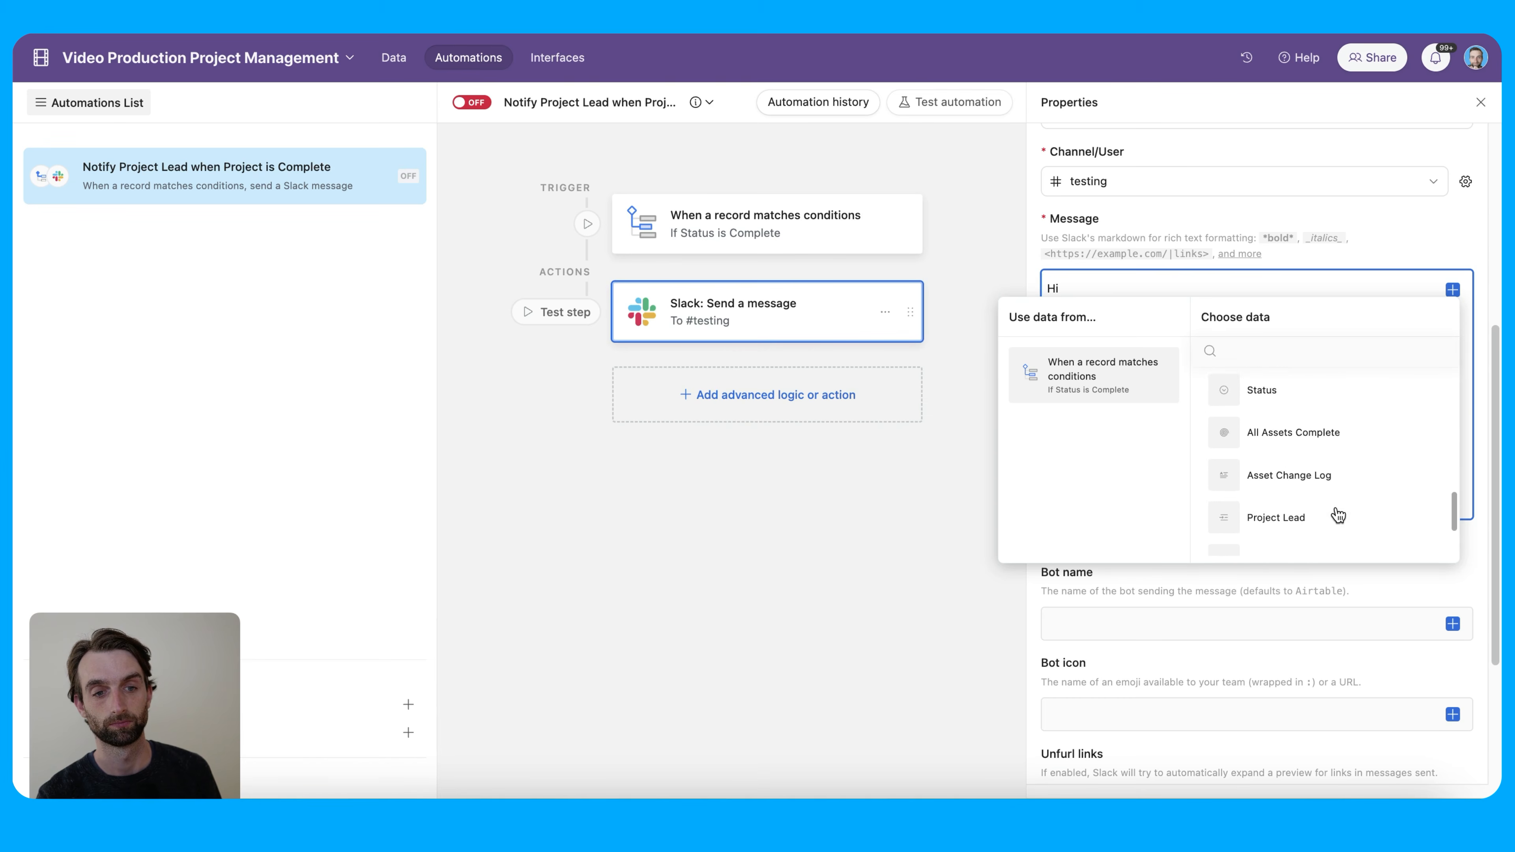
click(1352, 470)
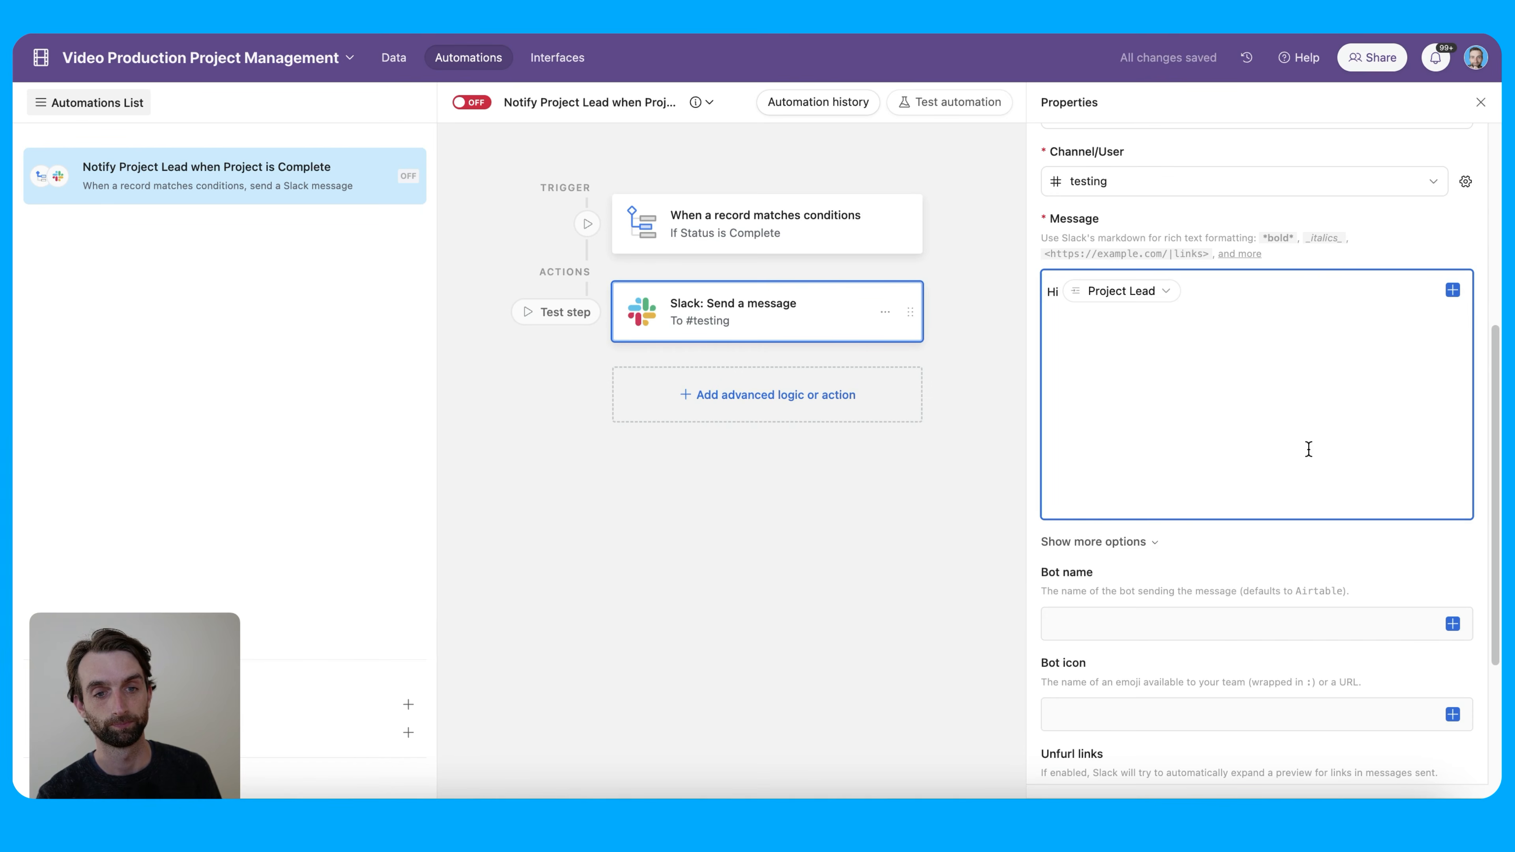
Add a comma, a new line, the Project Name field and 'is complete!!'
text(,)
key(Return)
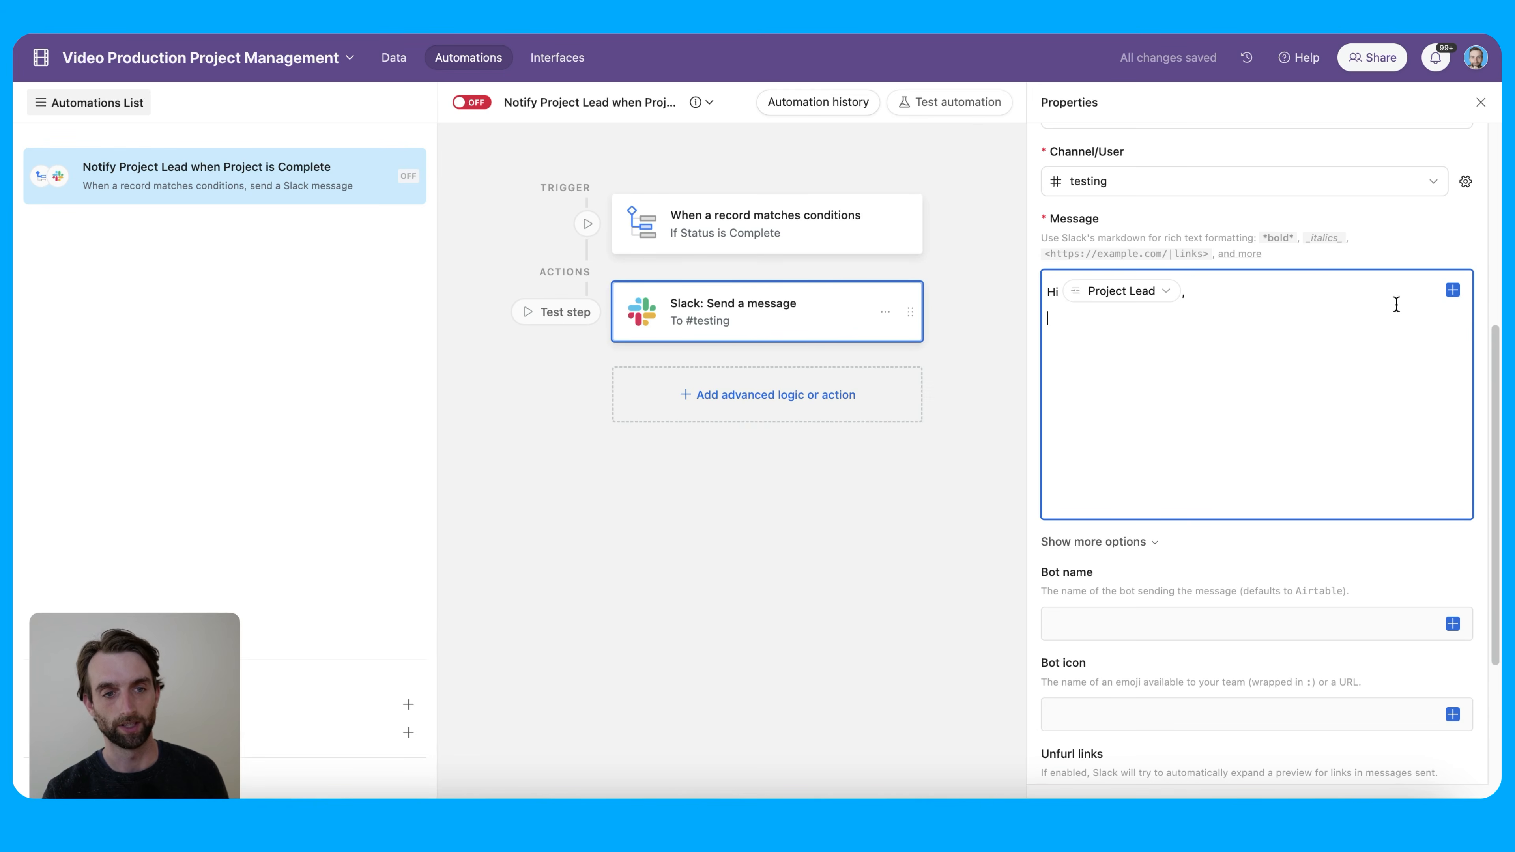
click(1453, 292)
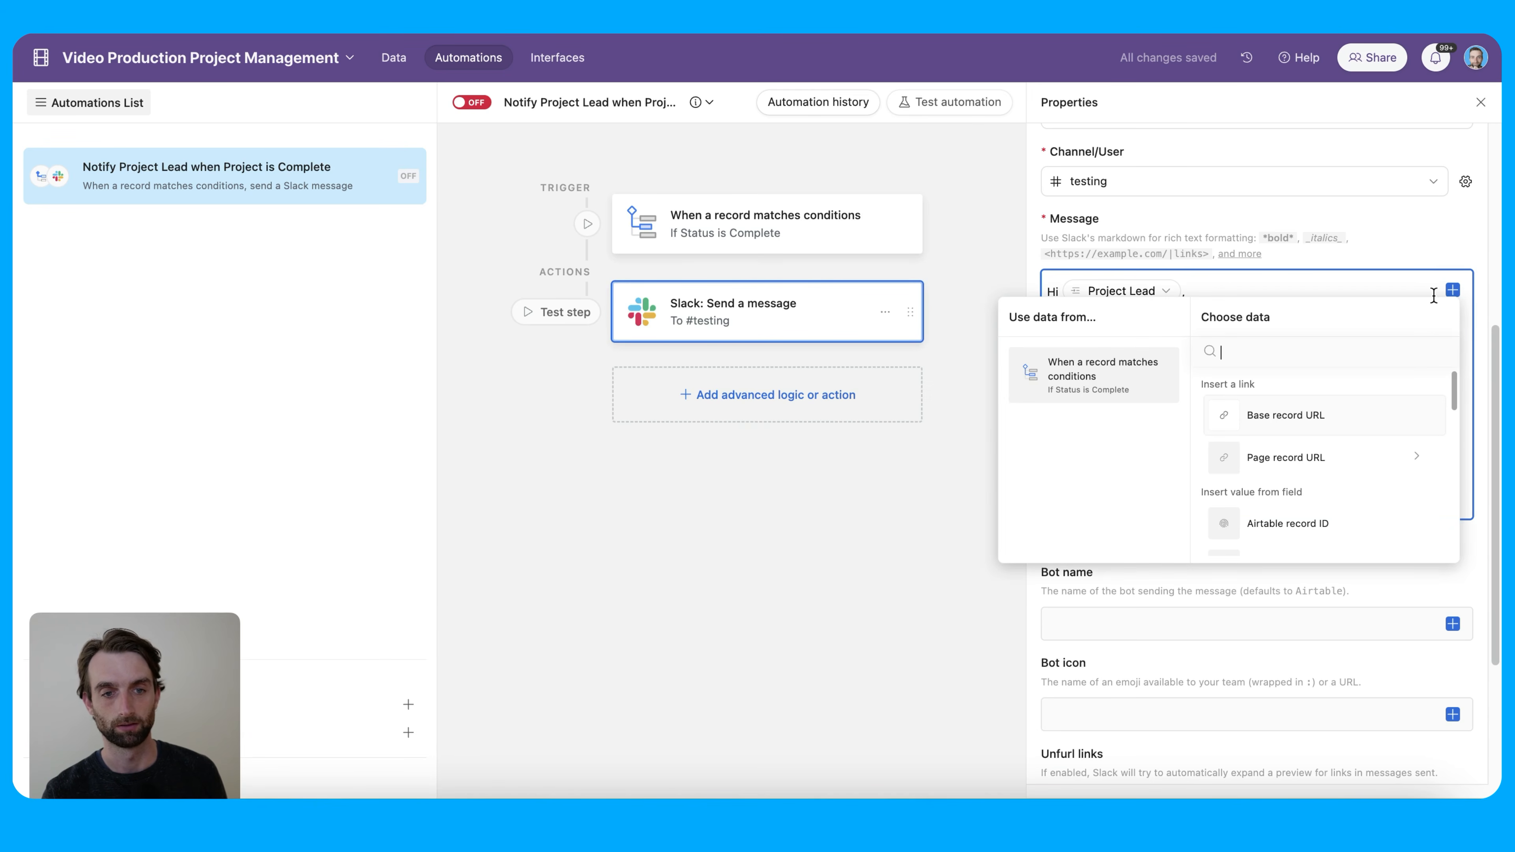
scroll(1319, 454, down, 3)
click(1334, 448)
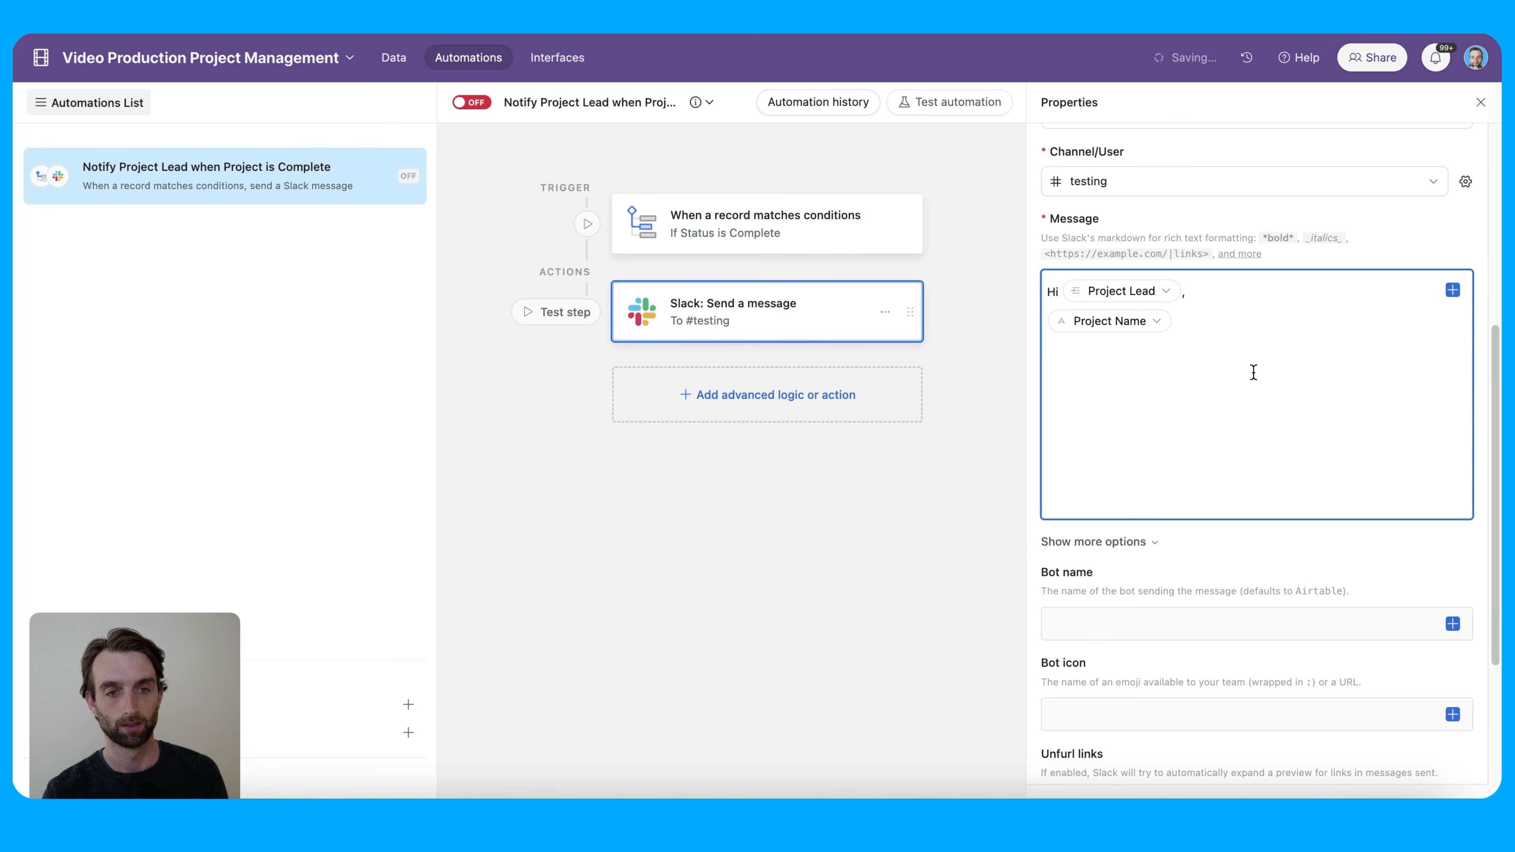
text(is )
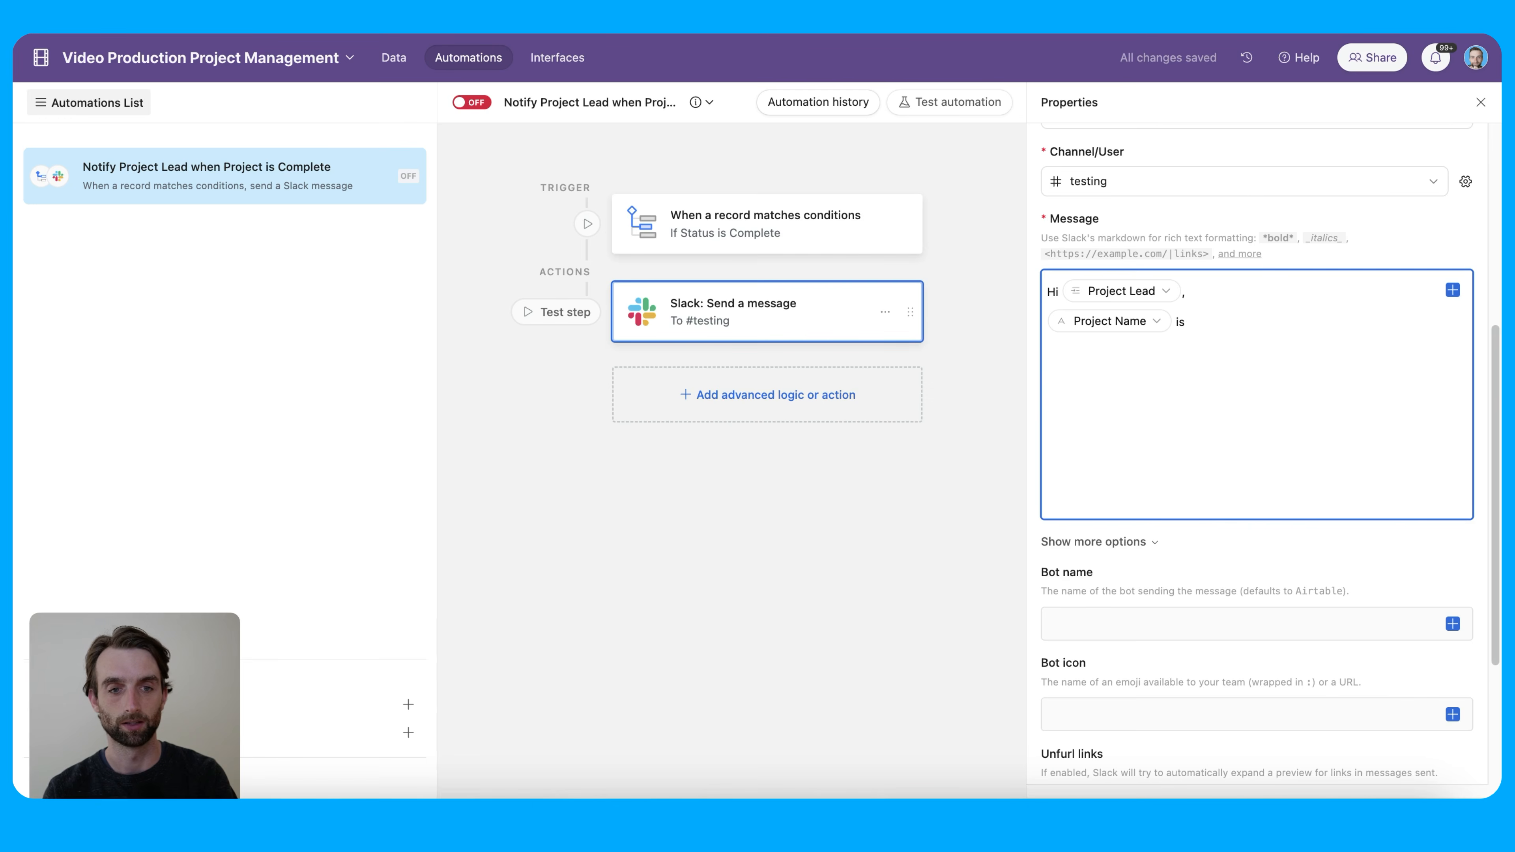
text(complete!!)
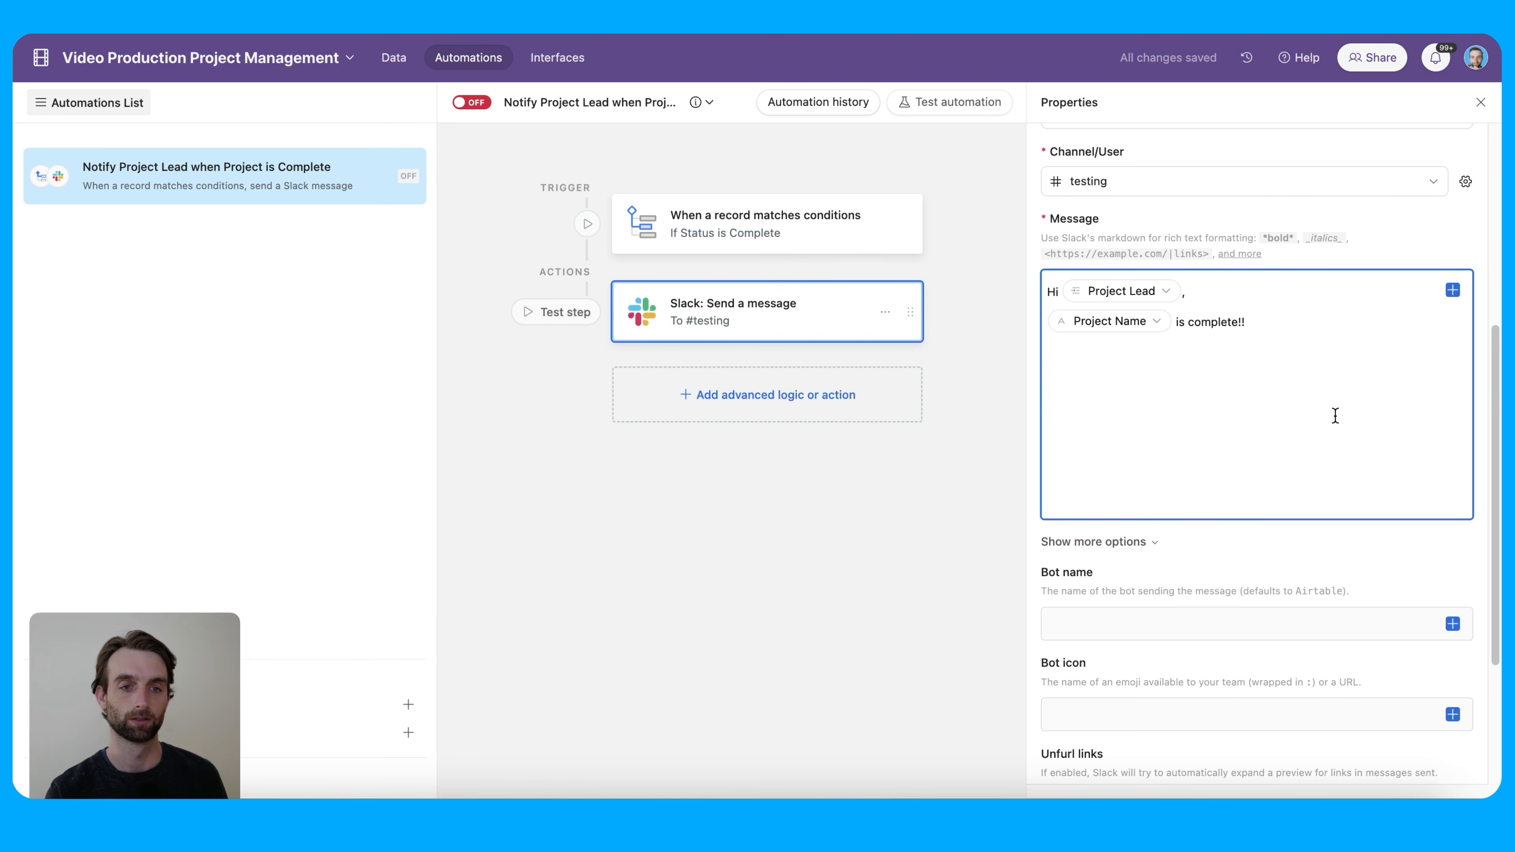
scroll(1279, 456, down, 2)
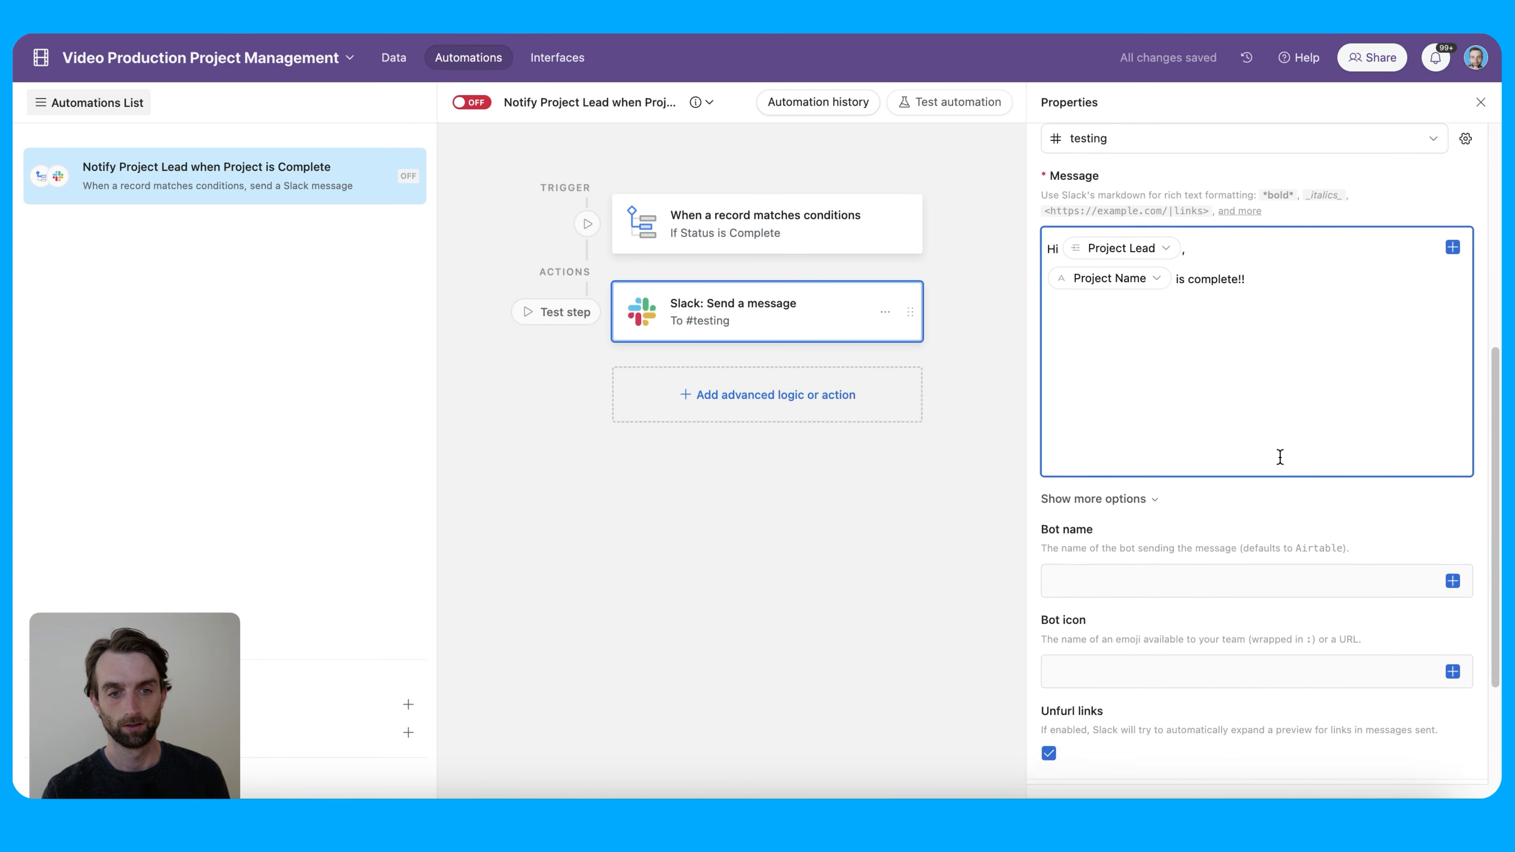
scroll(1279, 456, down, 1)
scroll(1278, 358, down, 2)
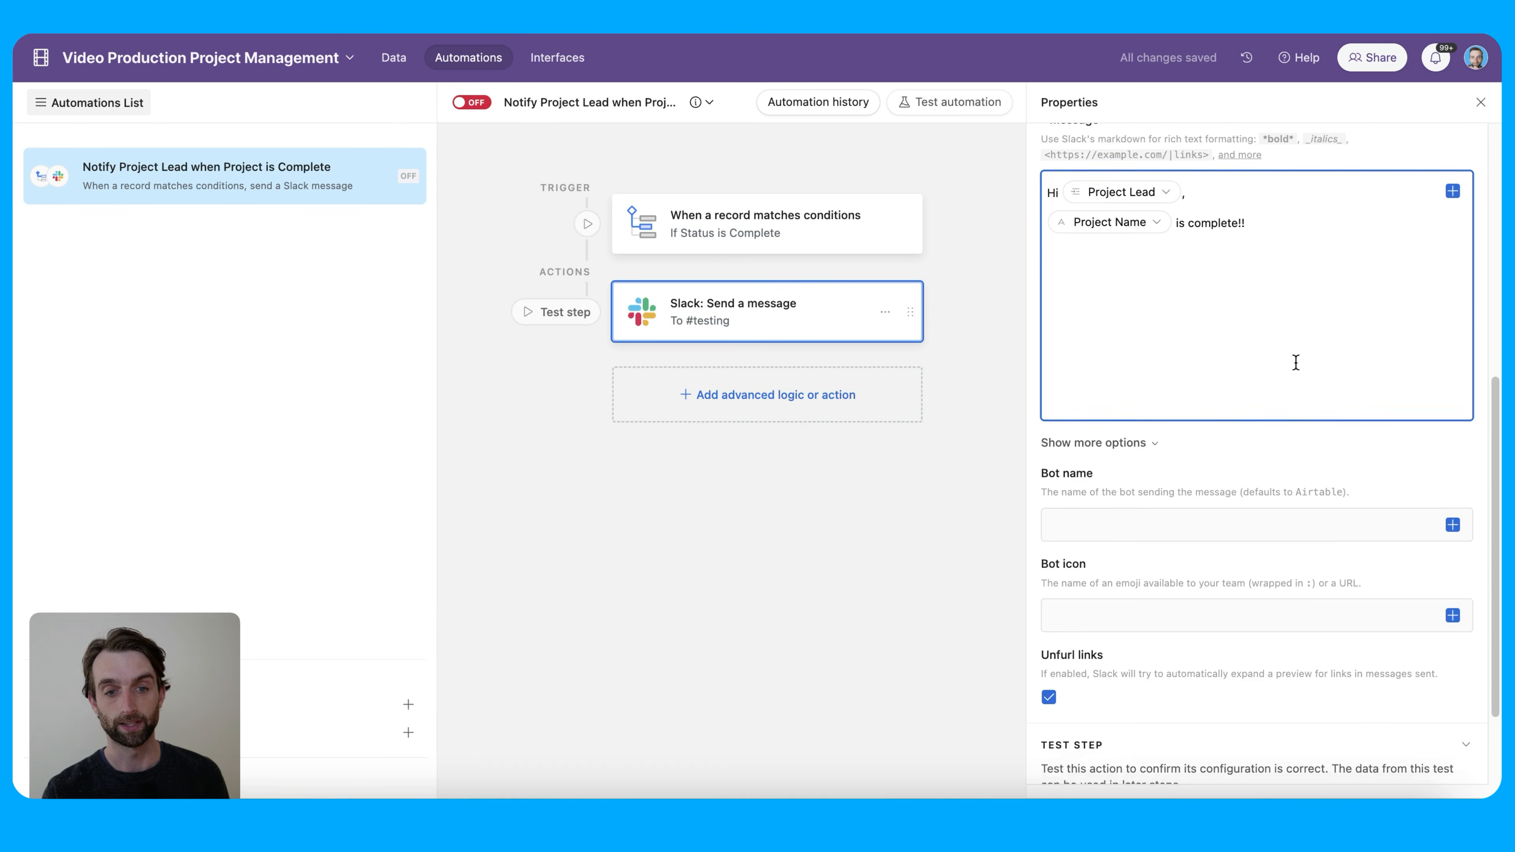
scroll(1295, 362, down, 6)
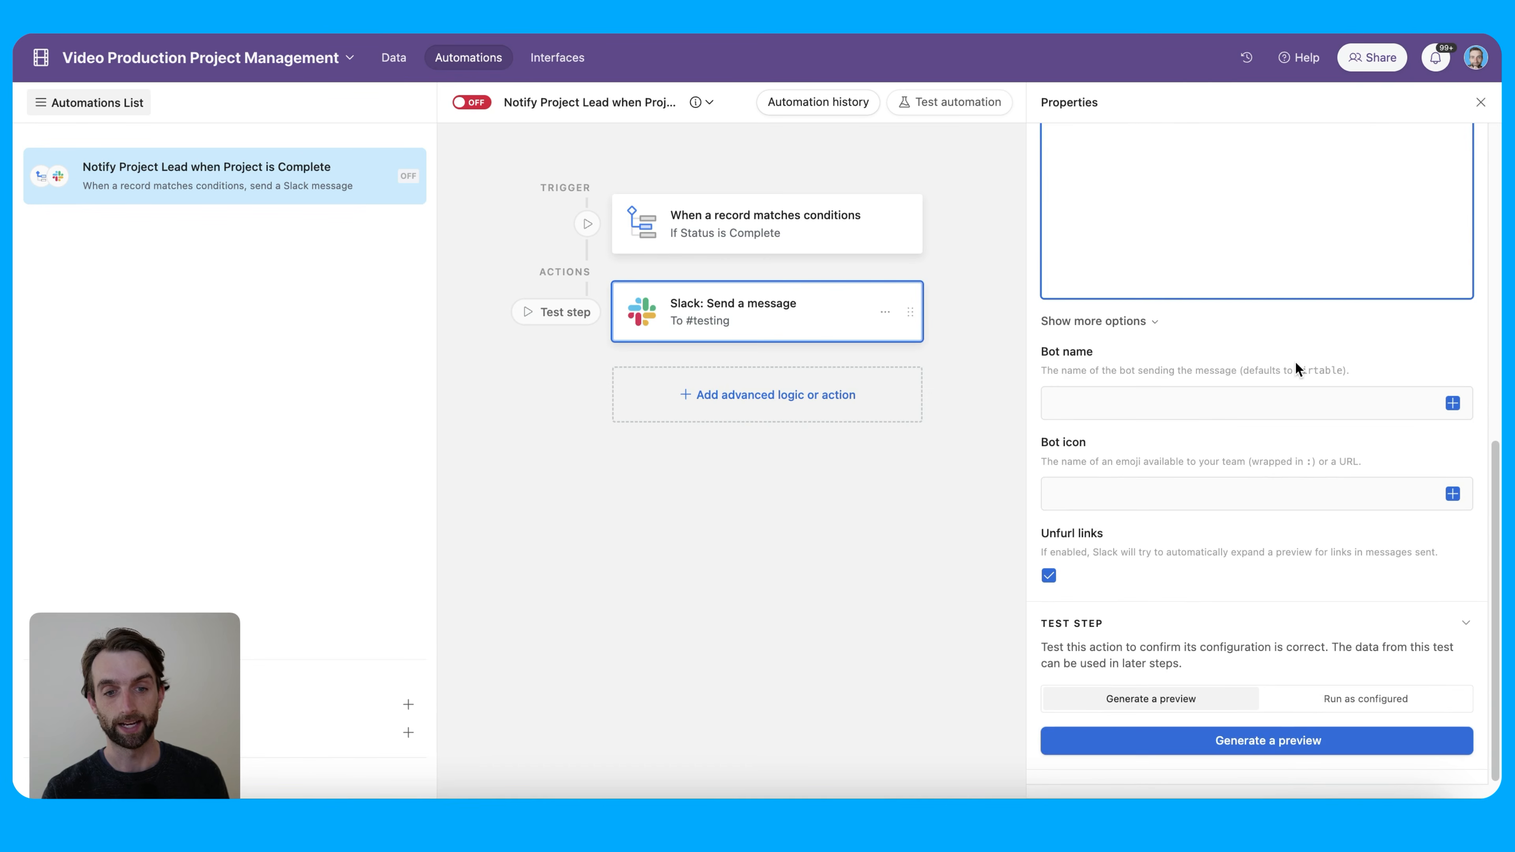
Test the automation with the Trail Blazers record and switch it on
click(1292, 744)
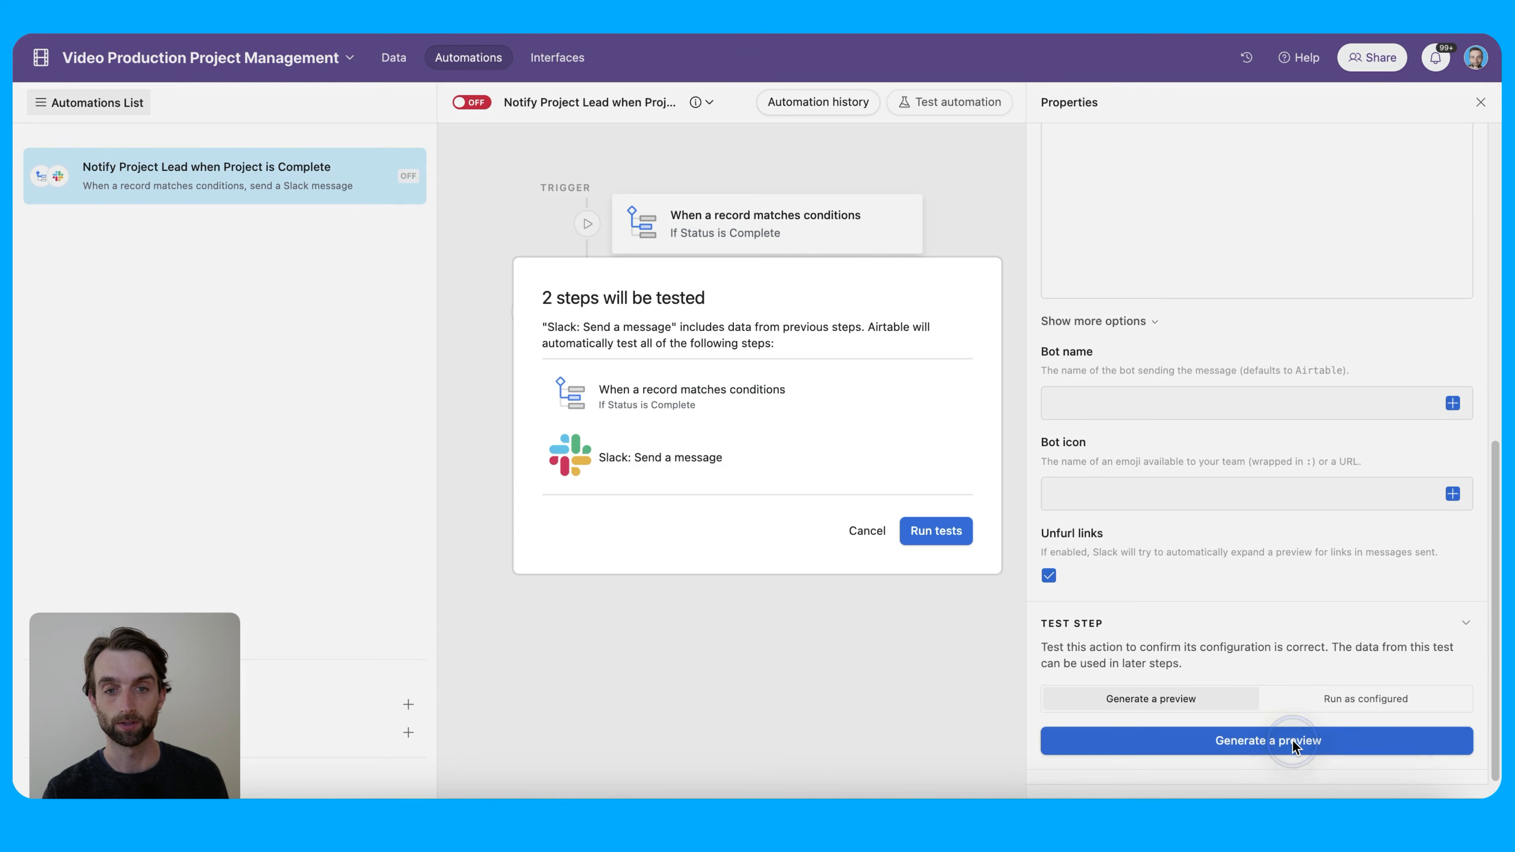
click(954, 532)
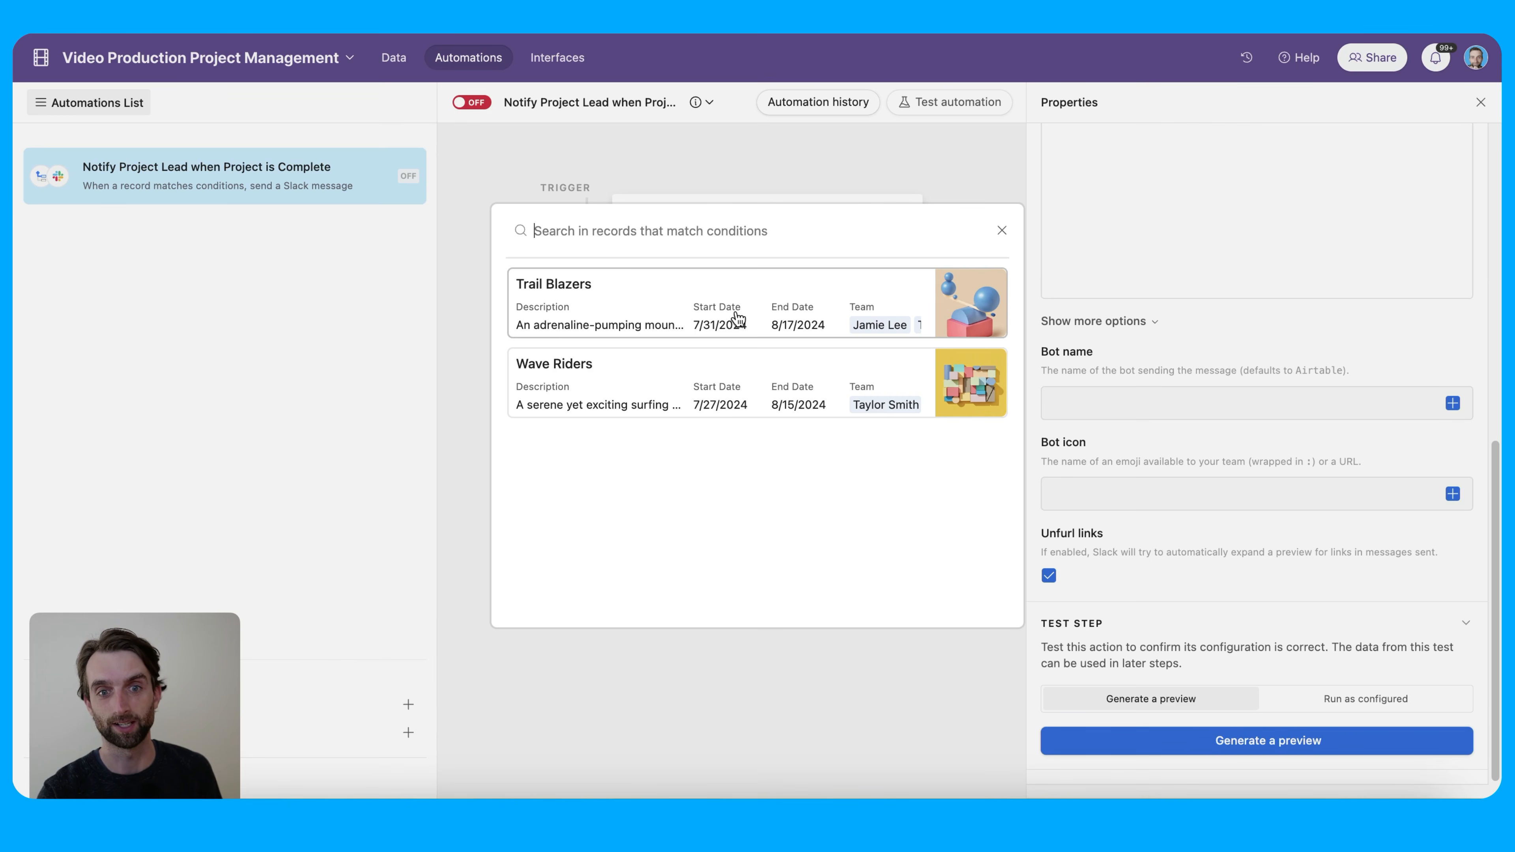
click(670, 305)
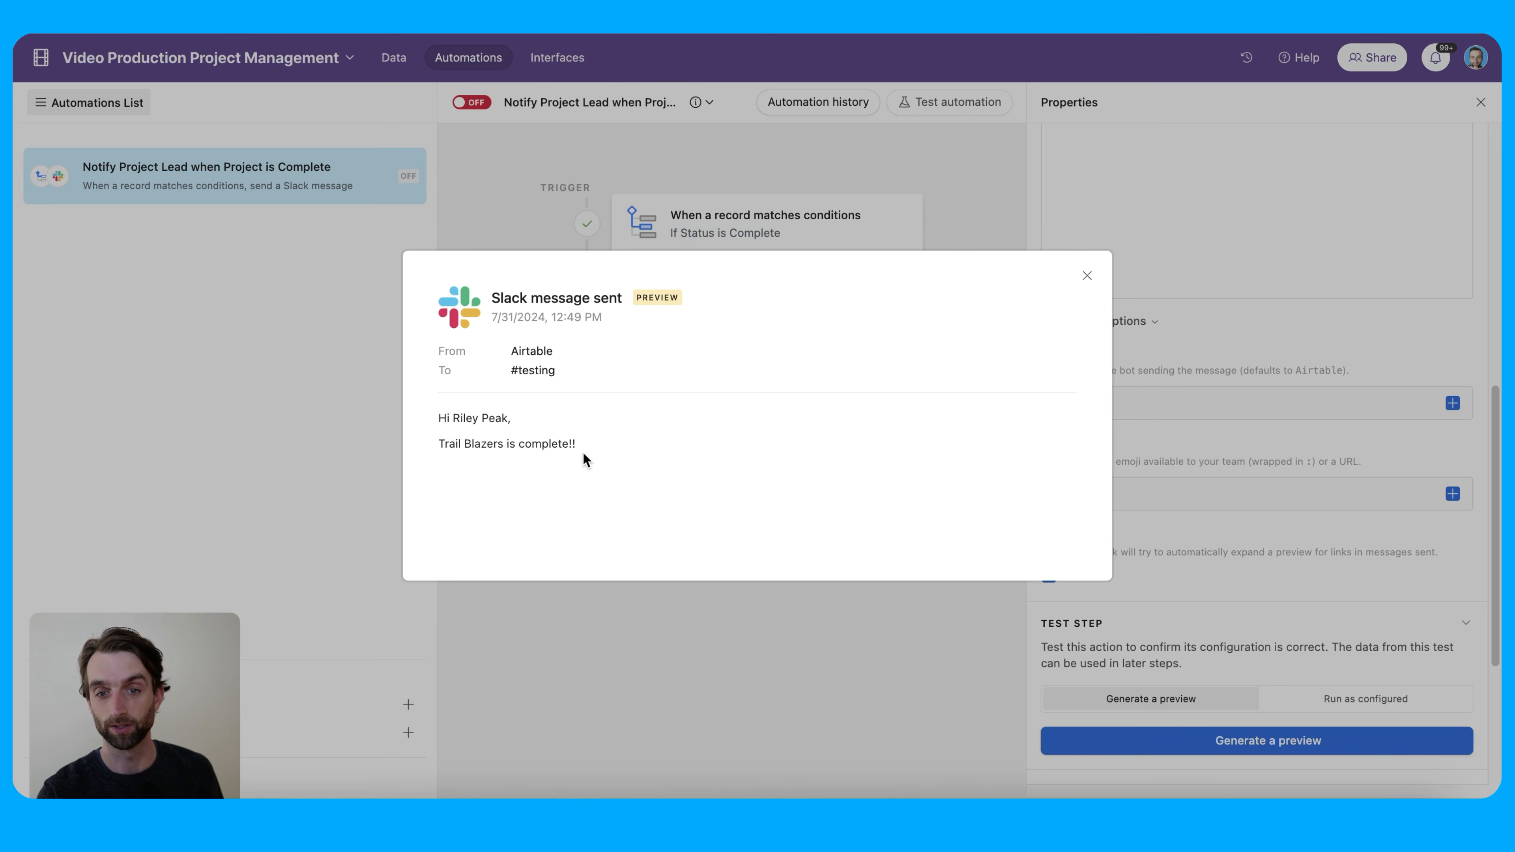
click(1088, 276)
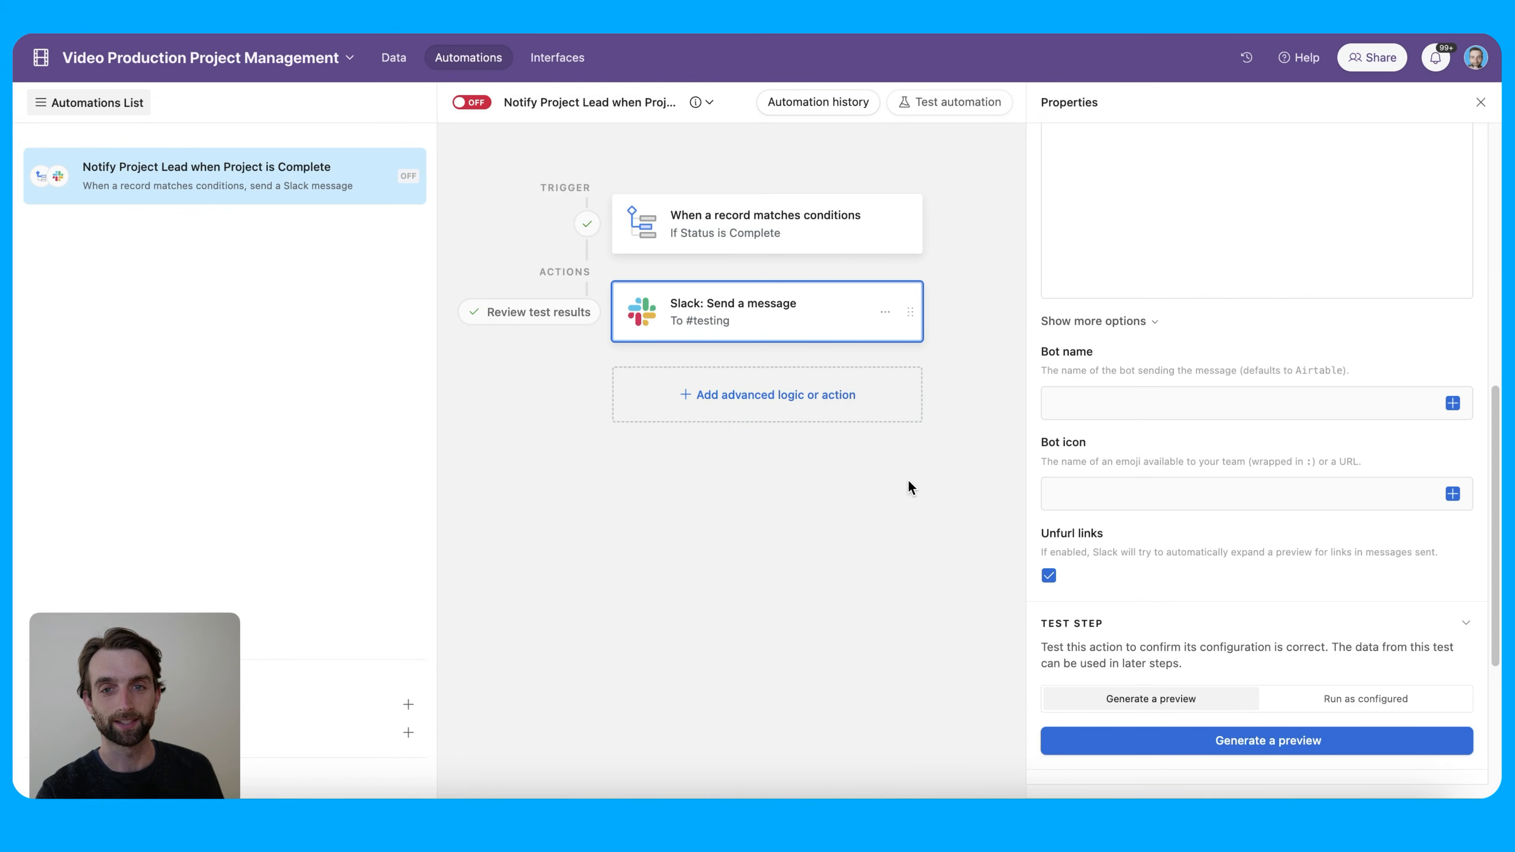
click(471, 102)
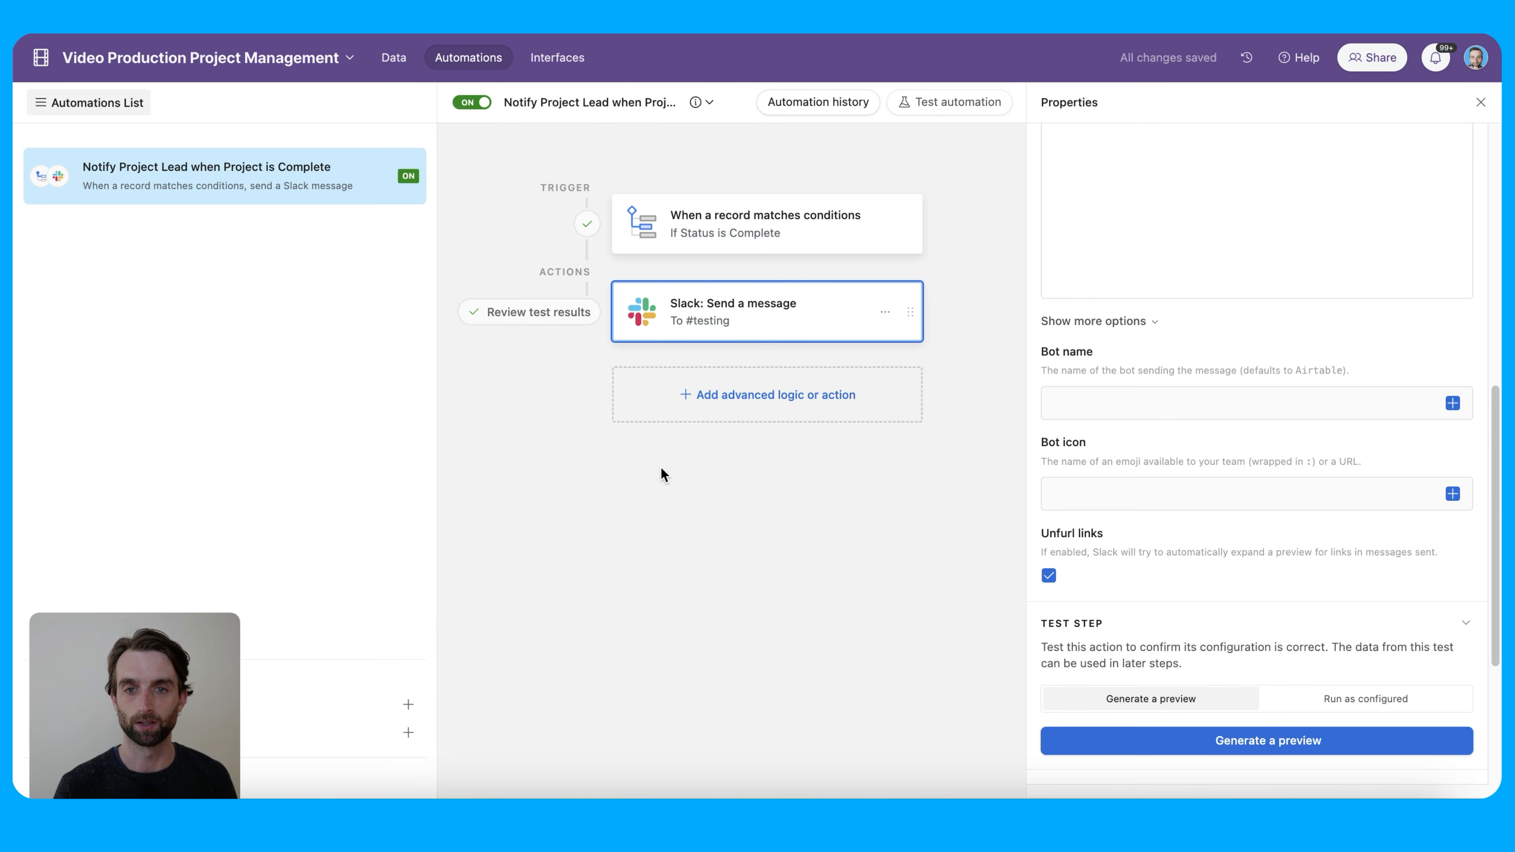
click(398, 60)
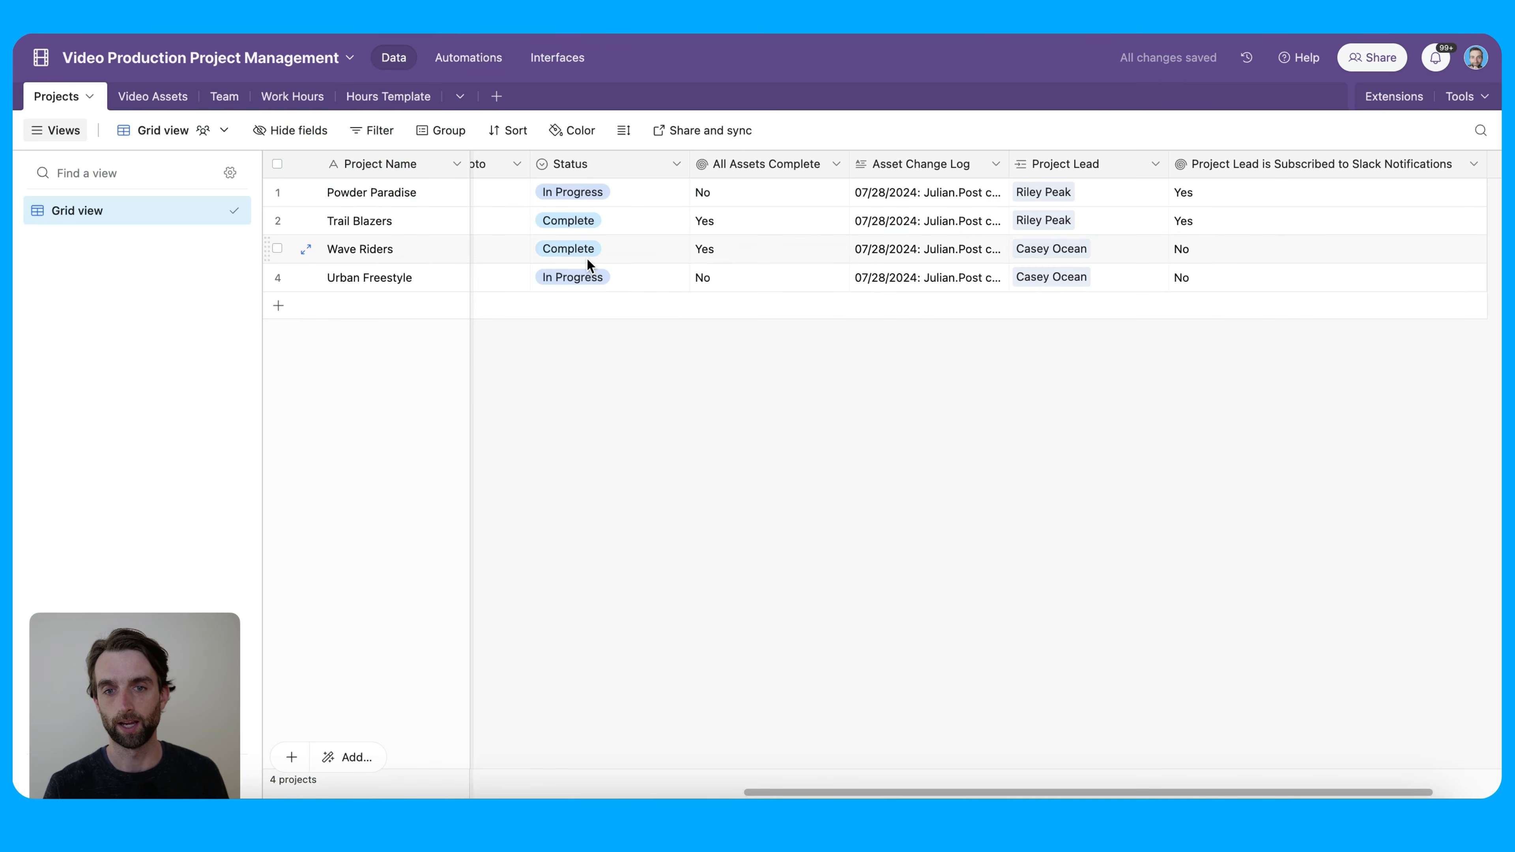
Mark Urban Freestyle's Status as Complete and check the Slack testing channel
click(591, 285)
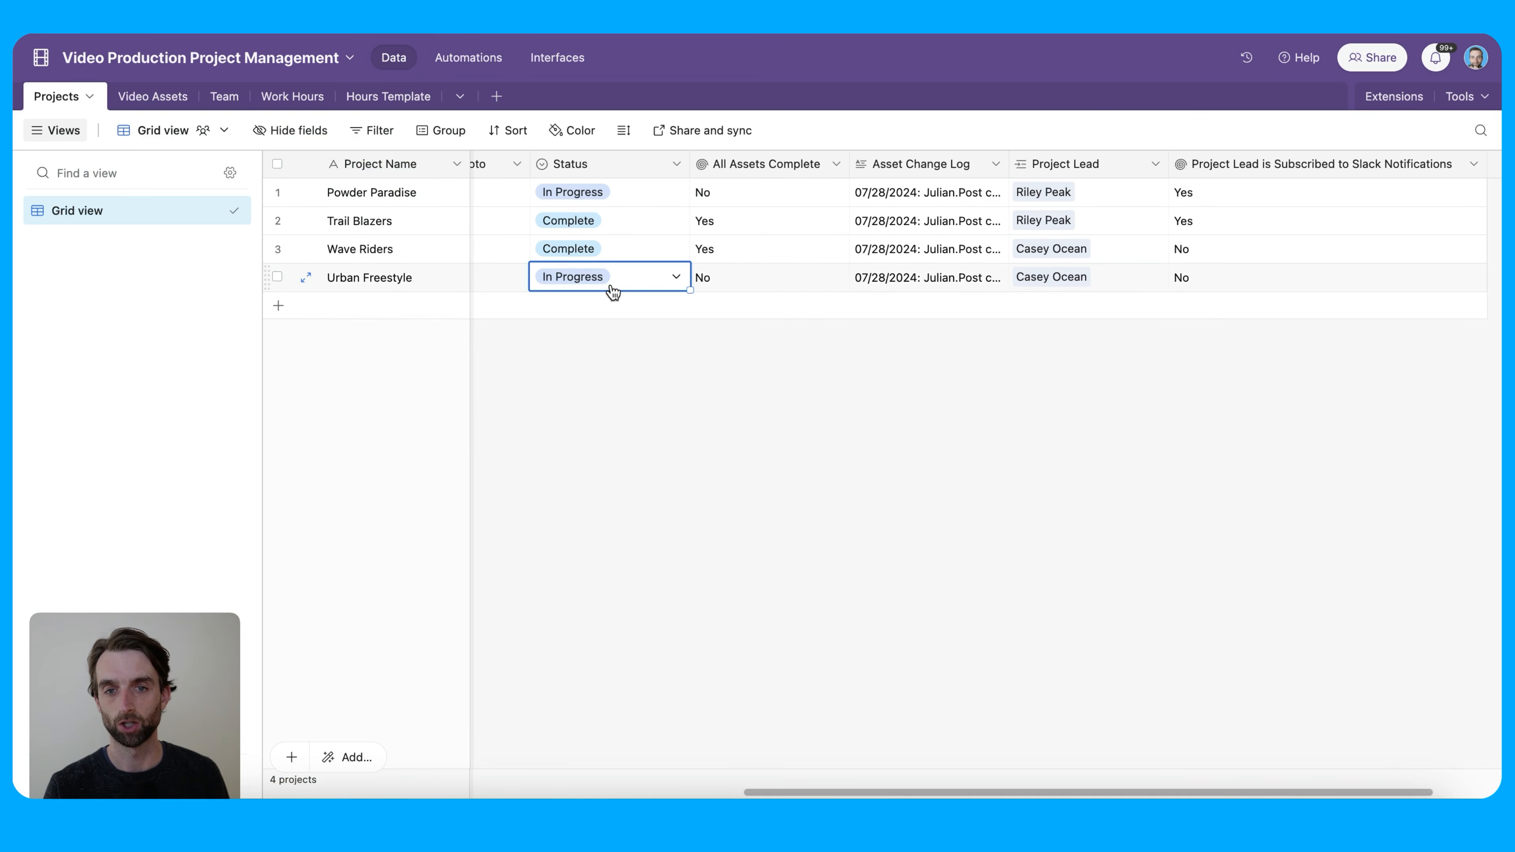
click(605, 289)
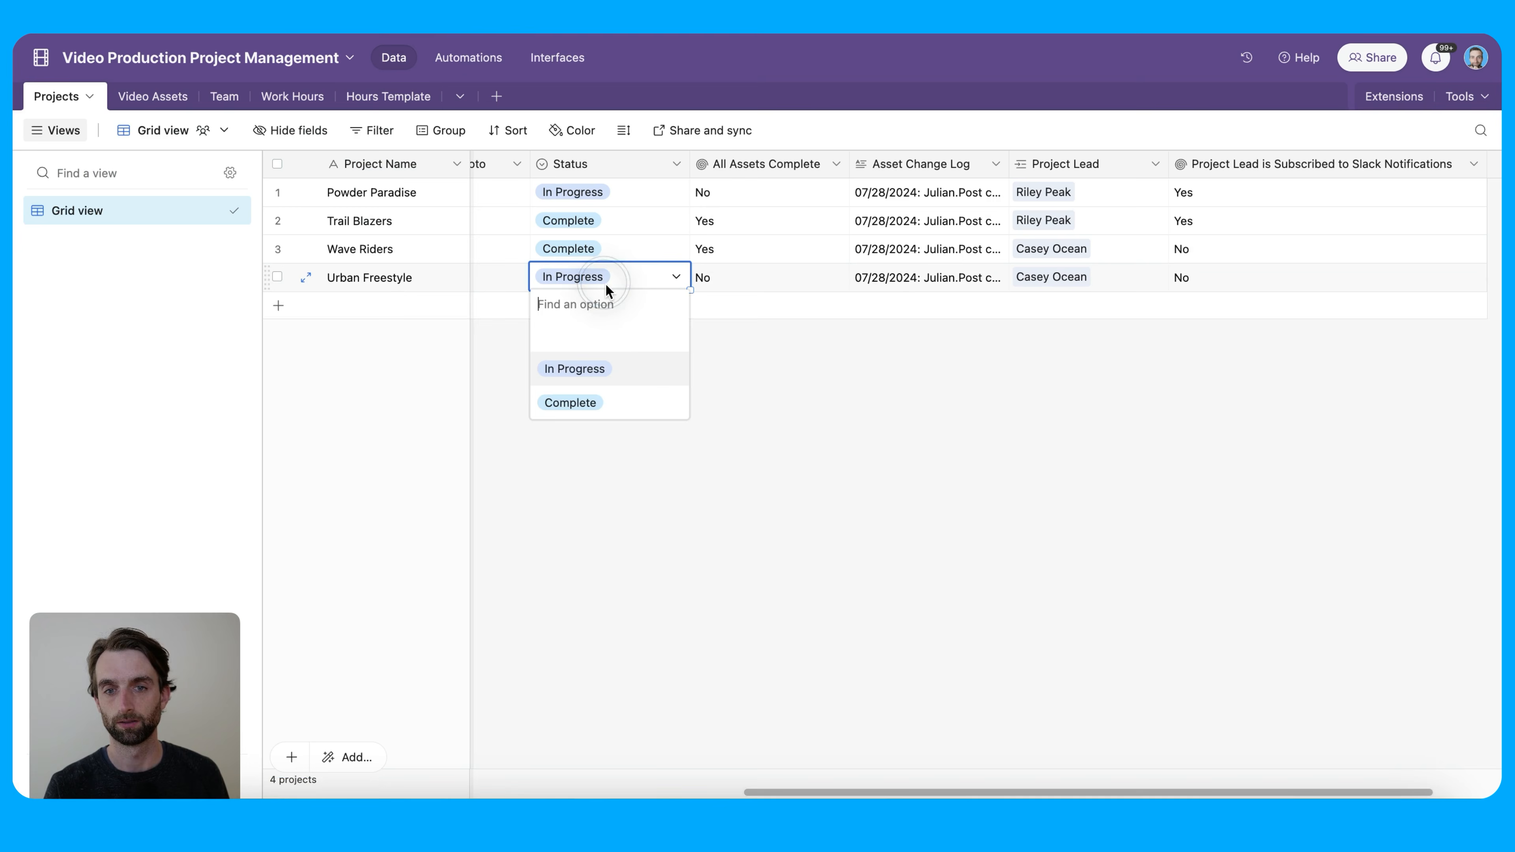
click(644, 398)
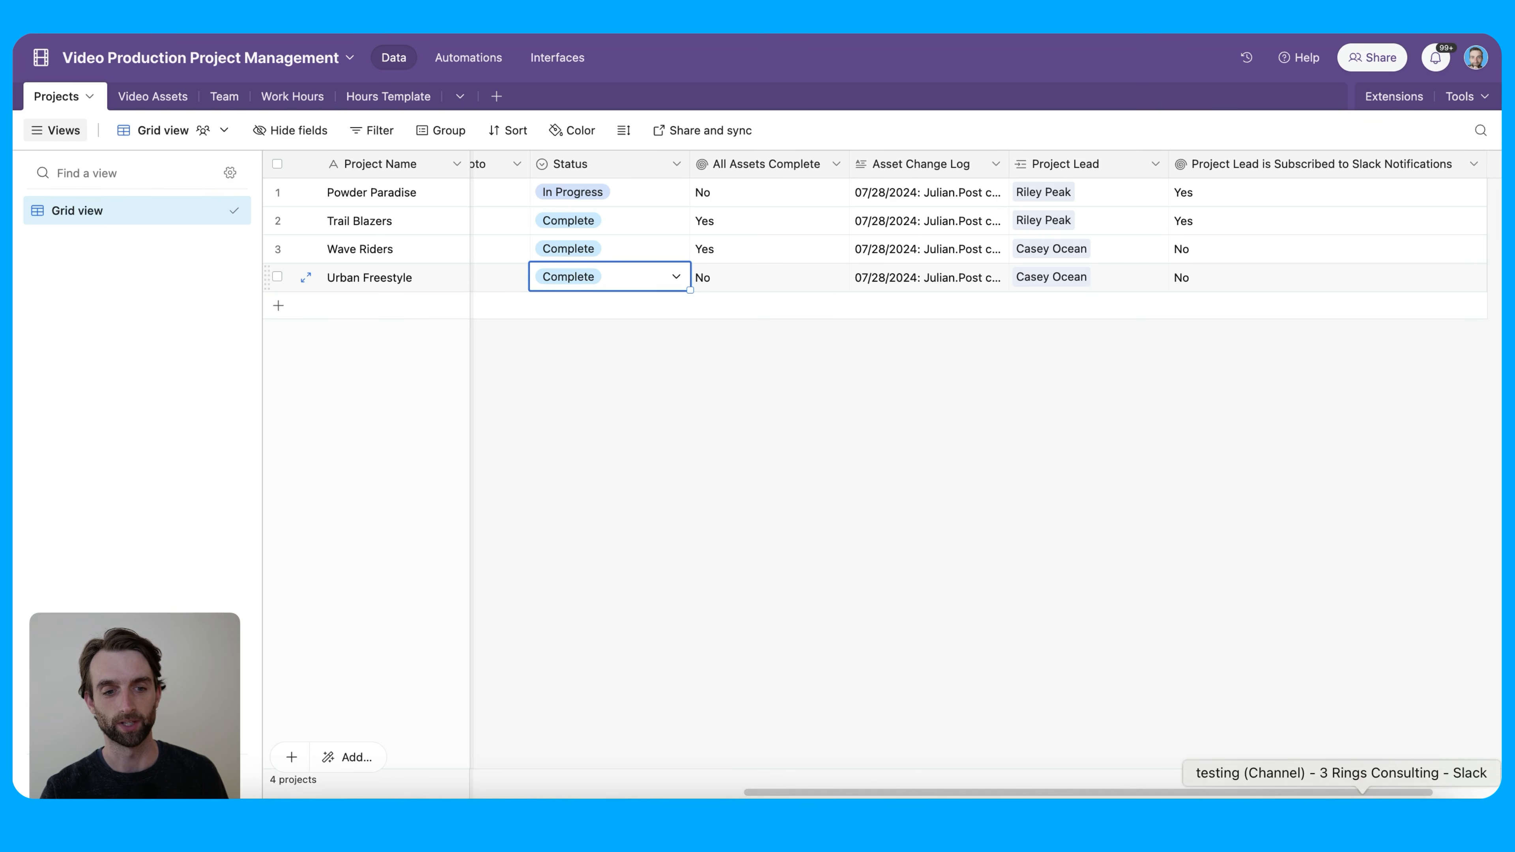
click(1363, 799)
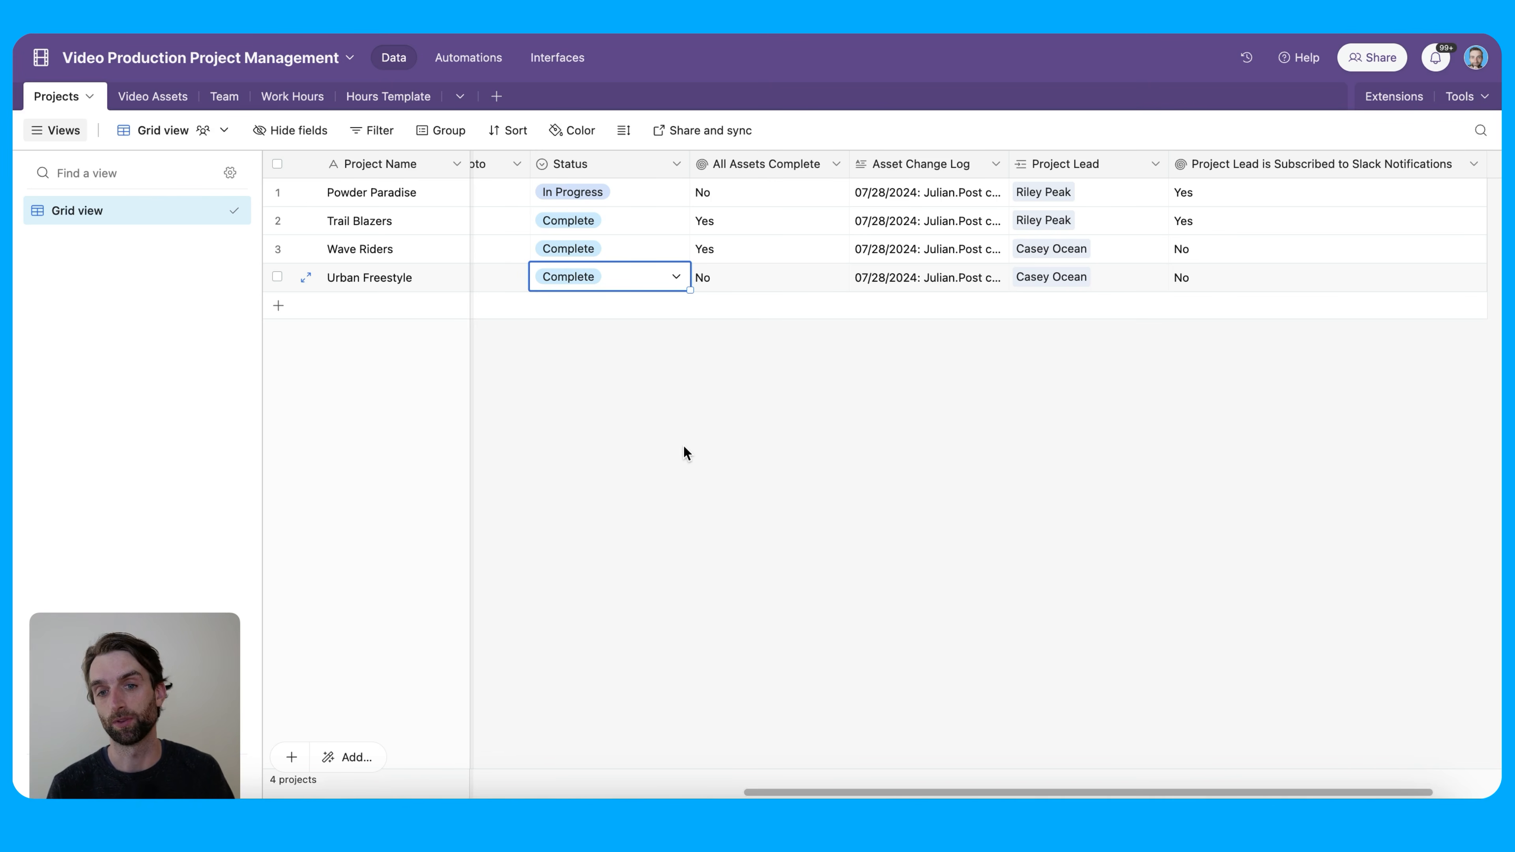
Set Urban Freestyle and Wave Riders back to In Progress and return to the automations
click(594, 285)
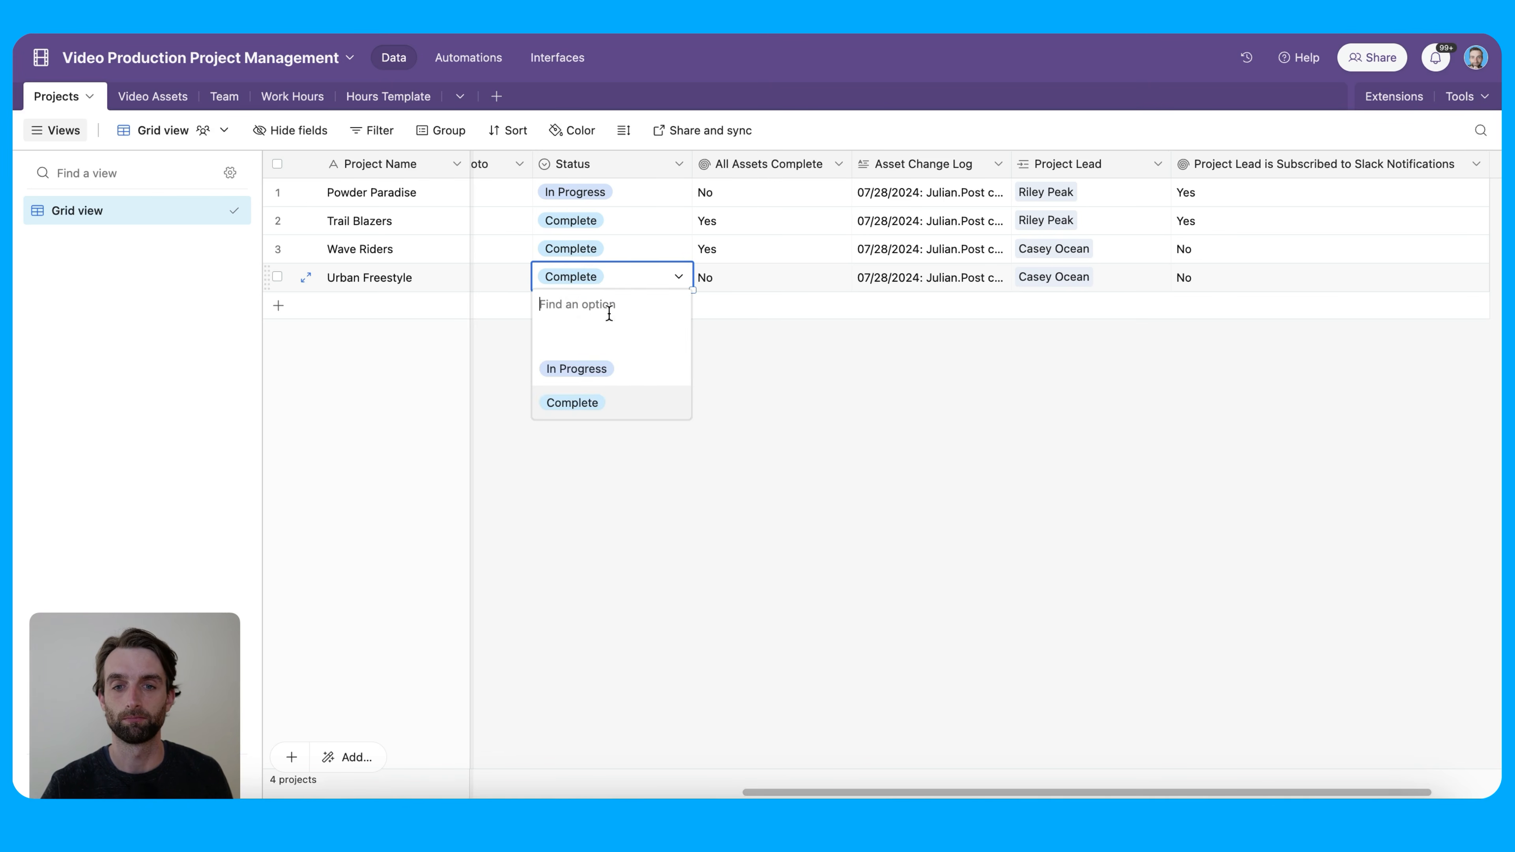
click(616, 370)
click(618, 247)
click(618, 247)
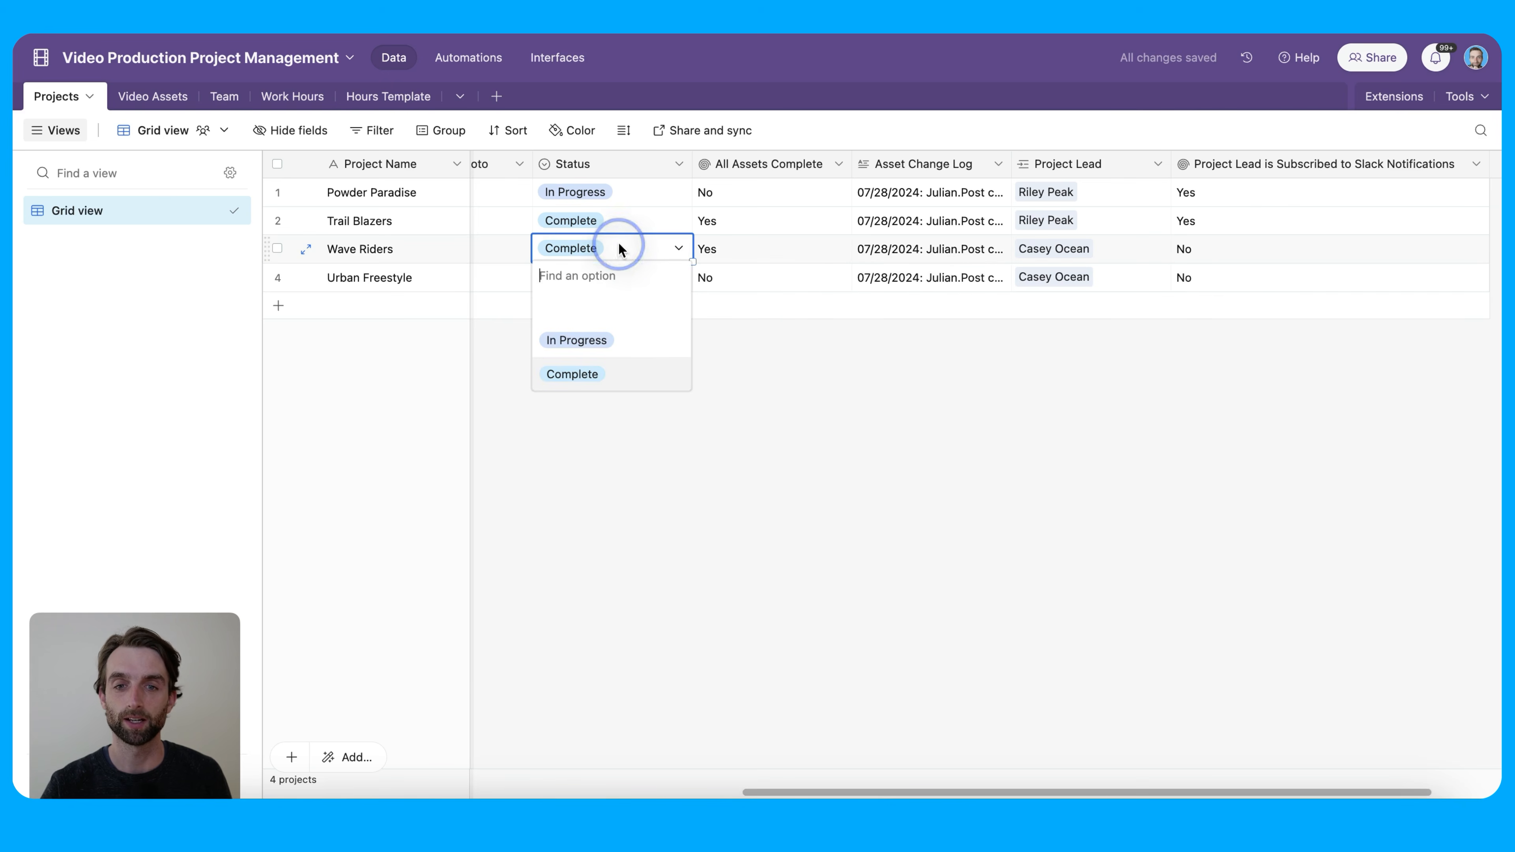
click(639, 344)
click(647, 428)
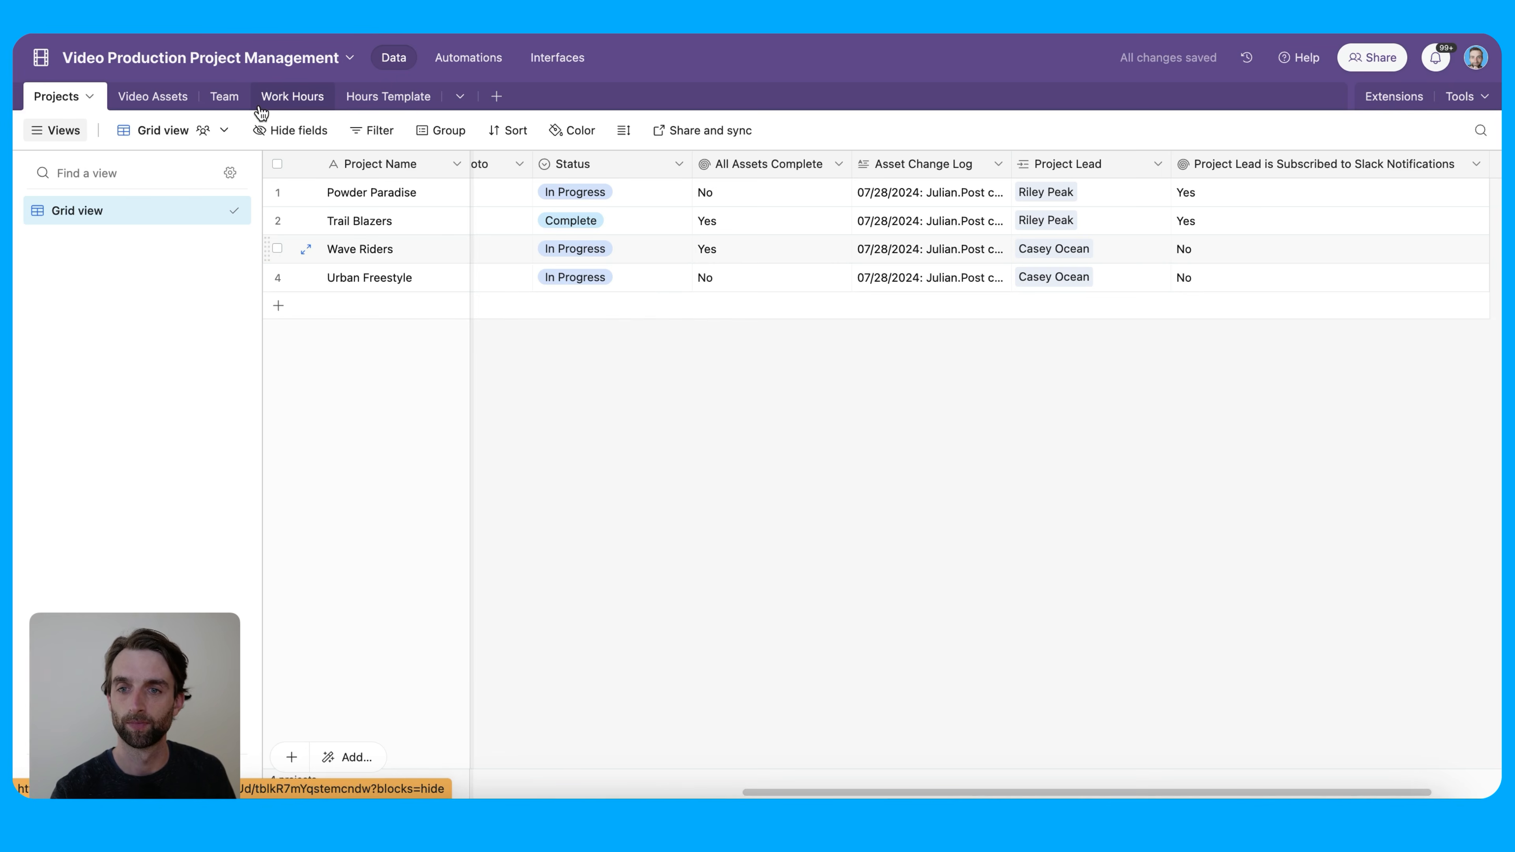
click(477, 55)
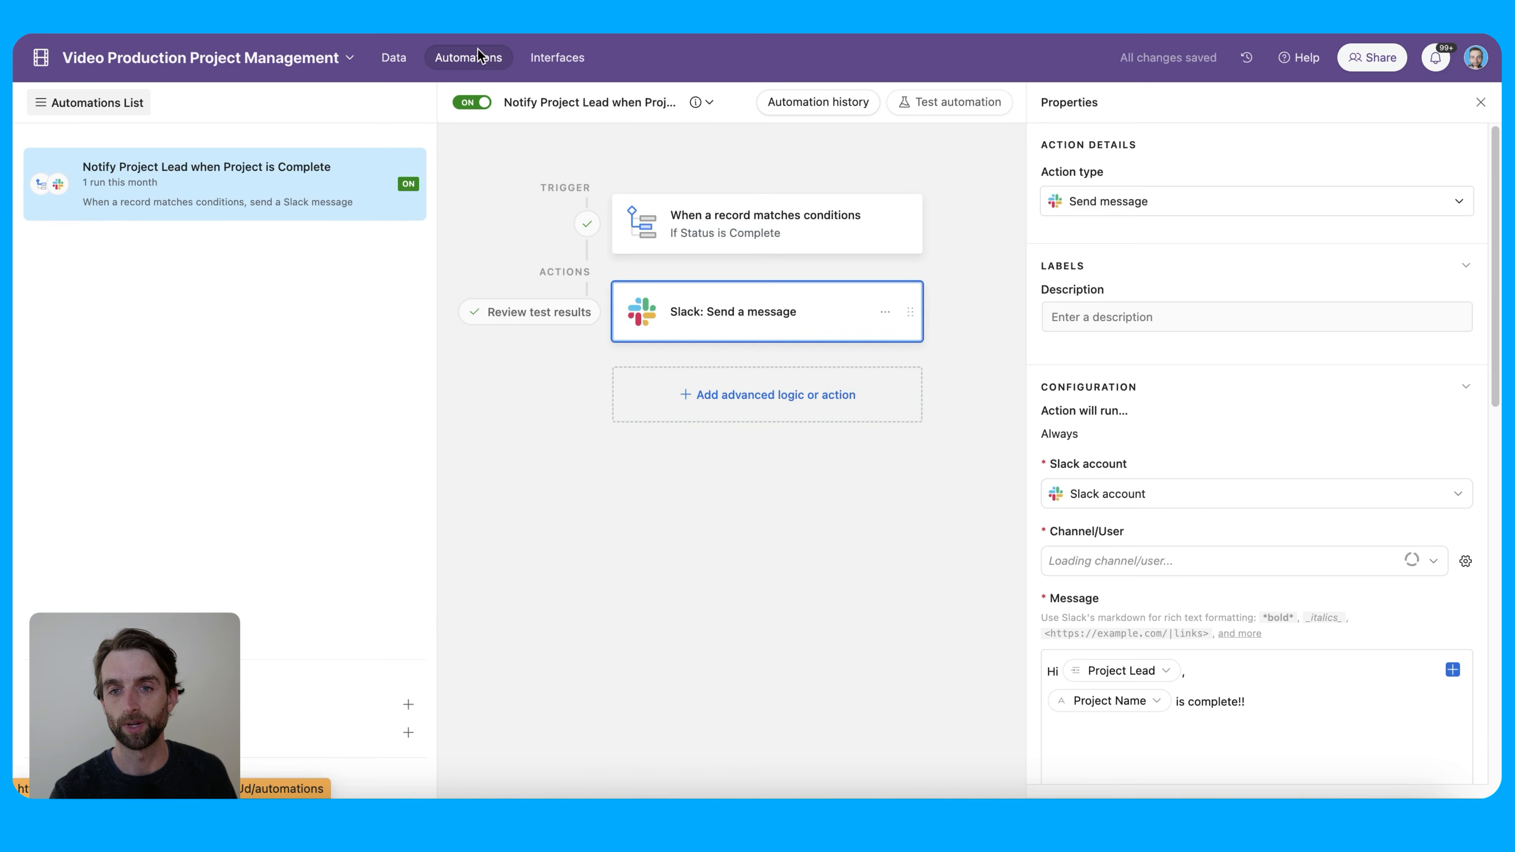
Create a new automation and rename it 'Send Weekly Project Status Update'
click(355, 714)
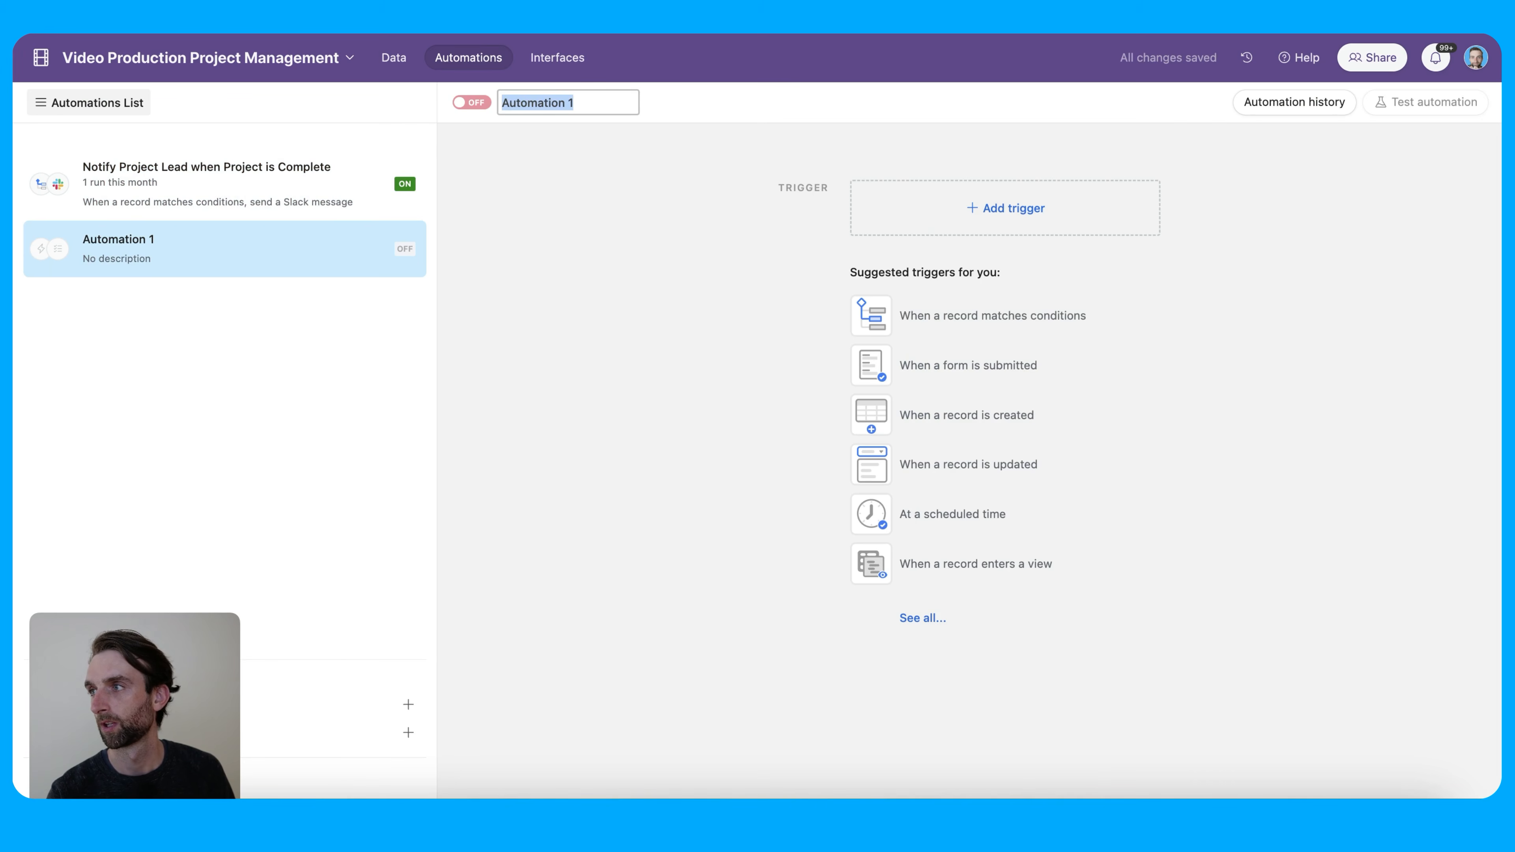
key(Return)
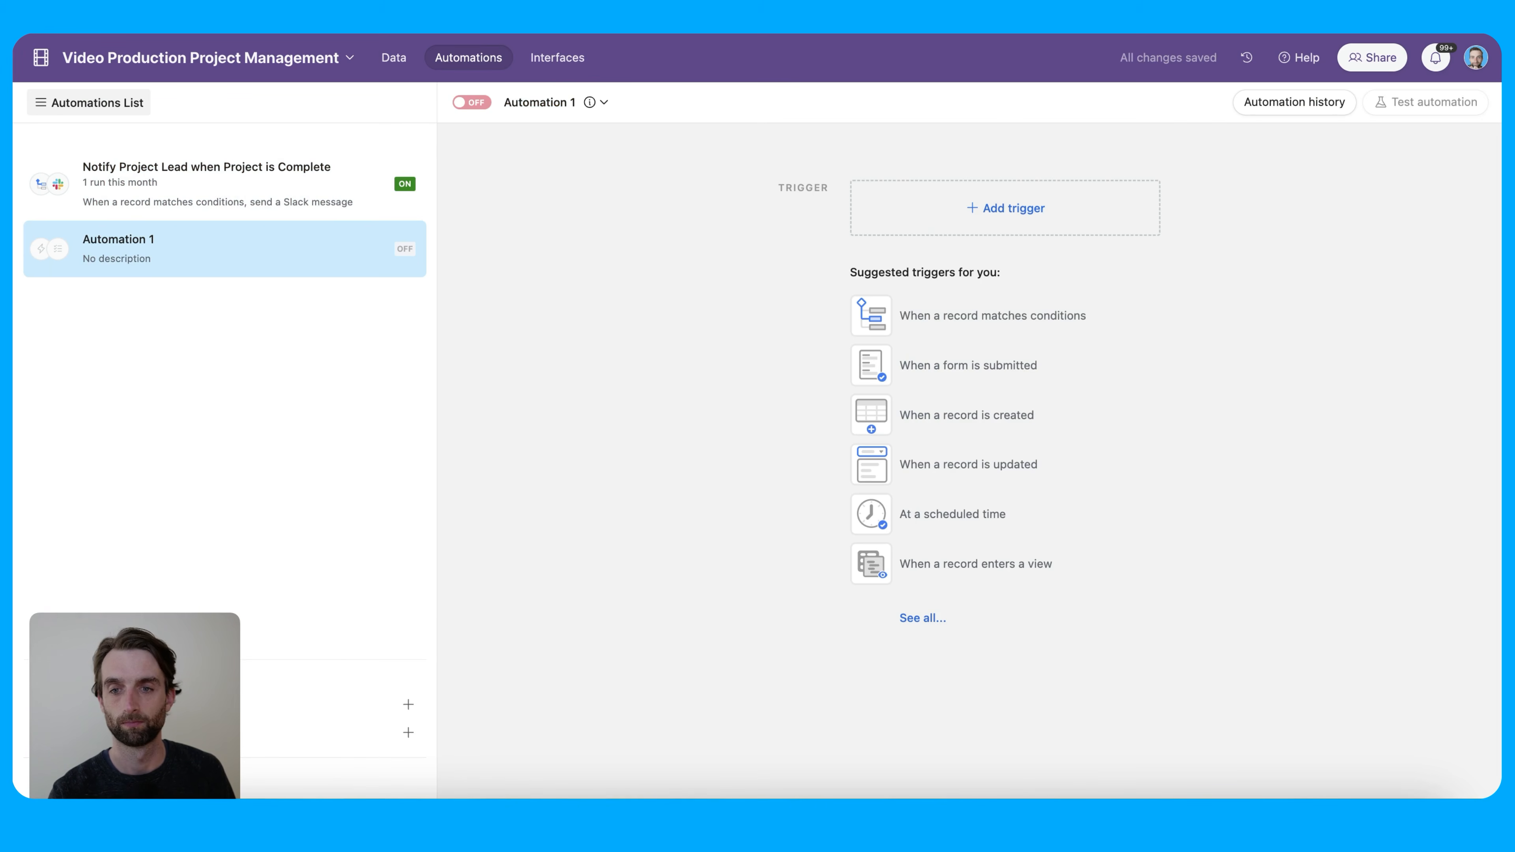
double_click(113, 242)
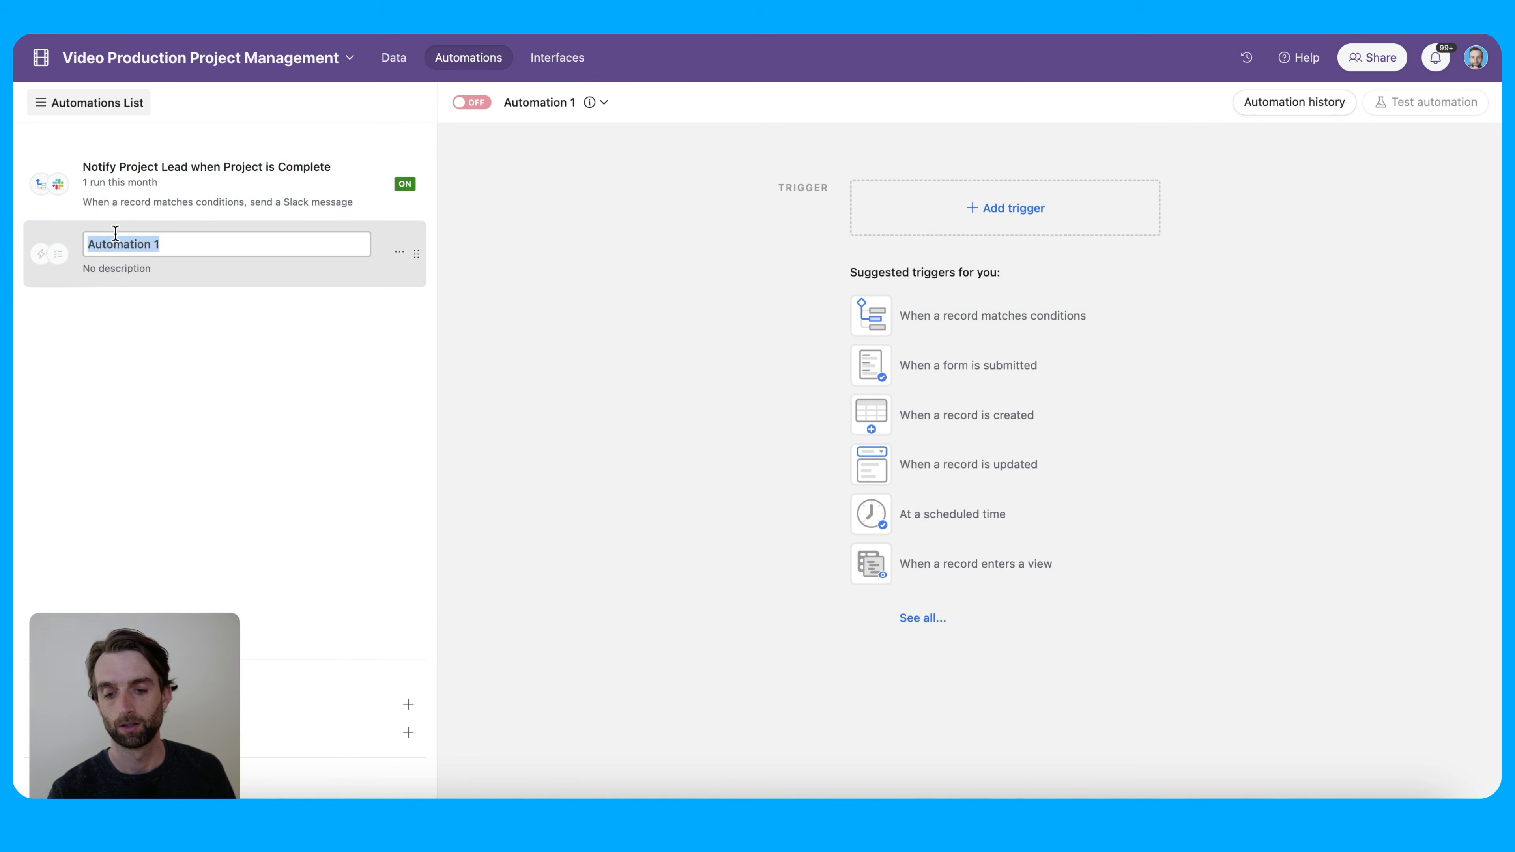
text(Send Weekly Project Status Update)
click(608, 423)
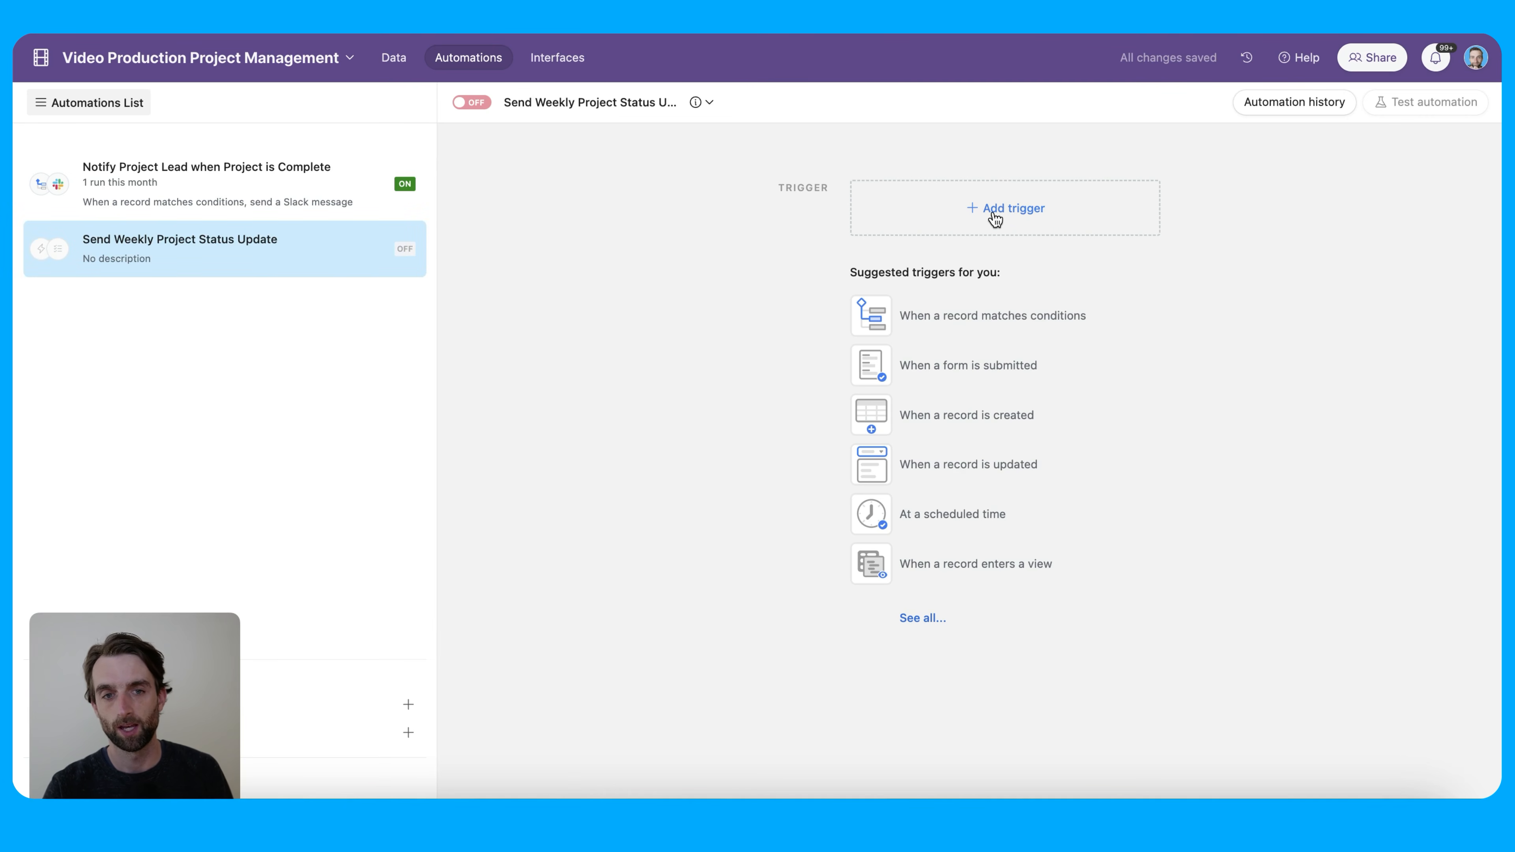
click(1044, 218)
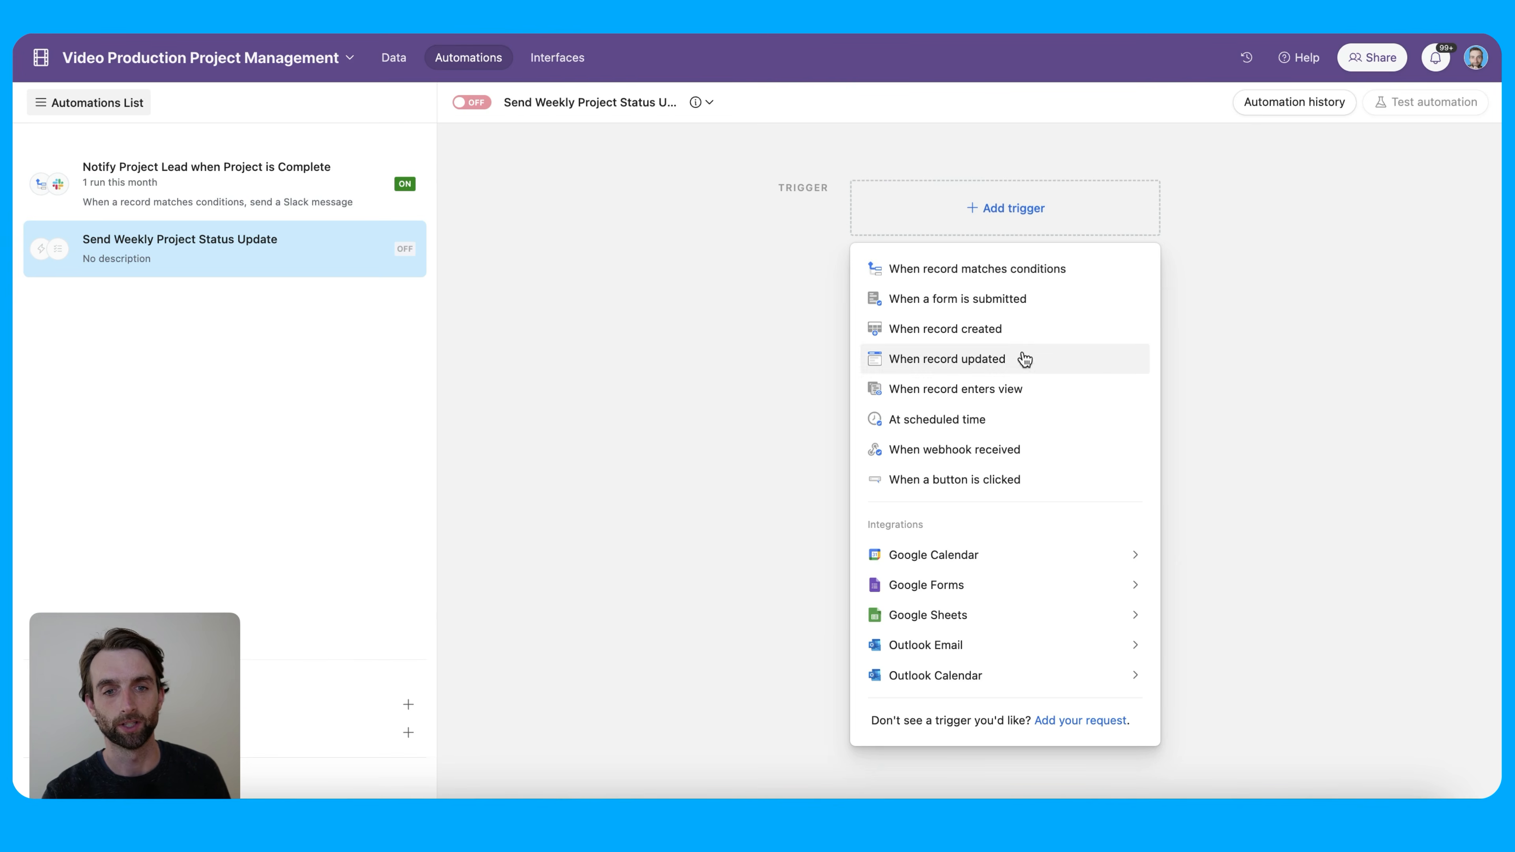
Use a scheduled trigger repeating every 1 week on Friday at 10:00am
click(1028, 420)
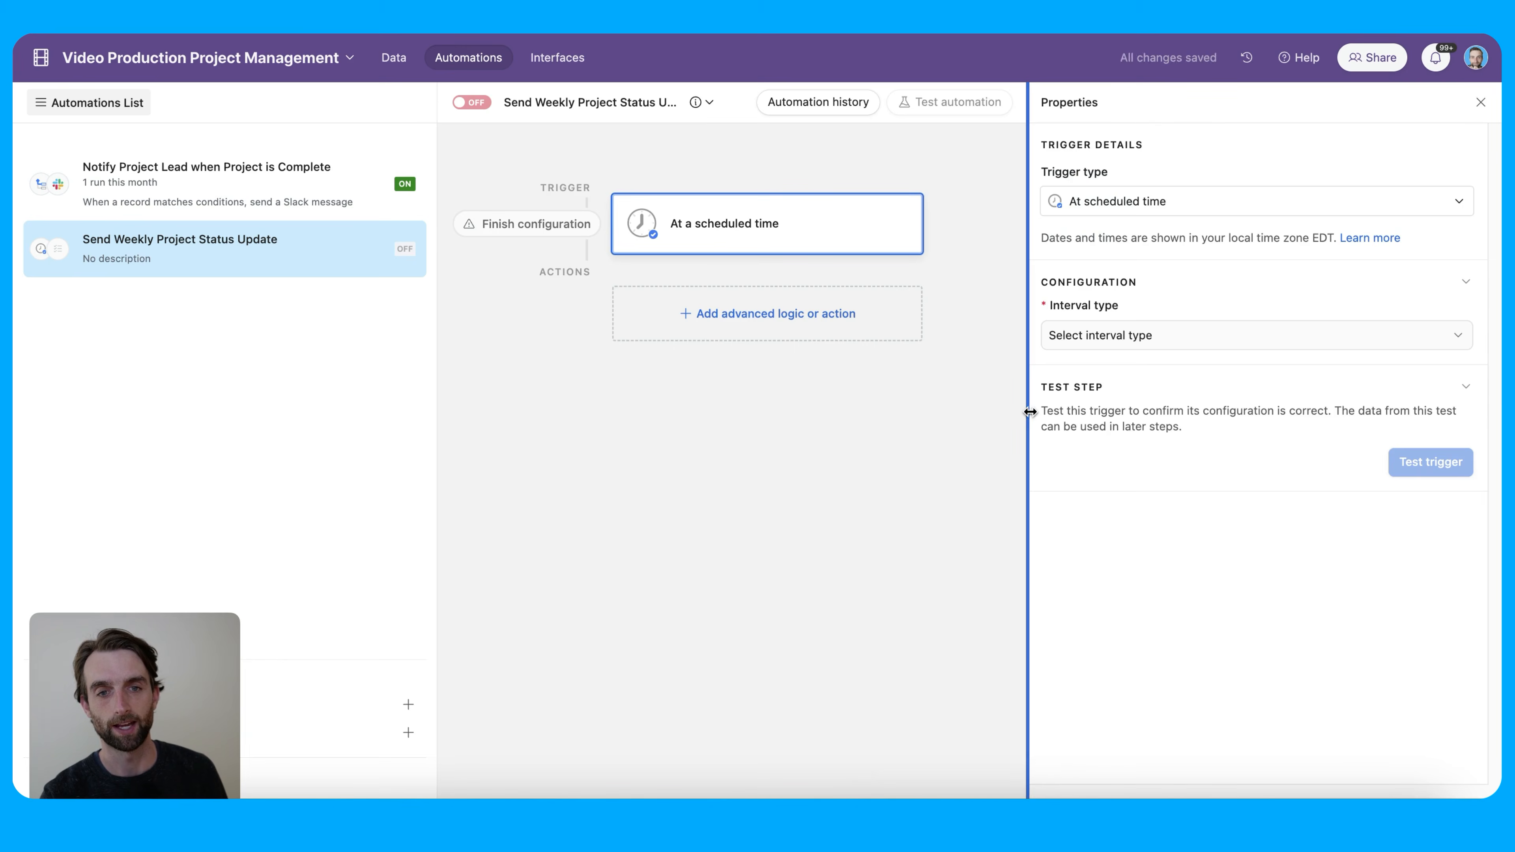
click(1158, 338)
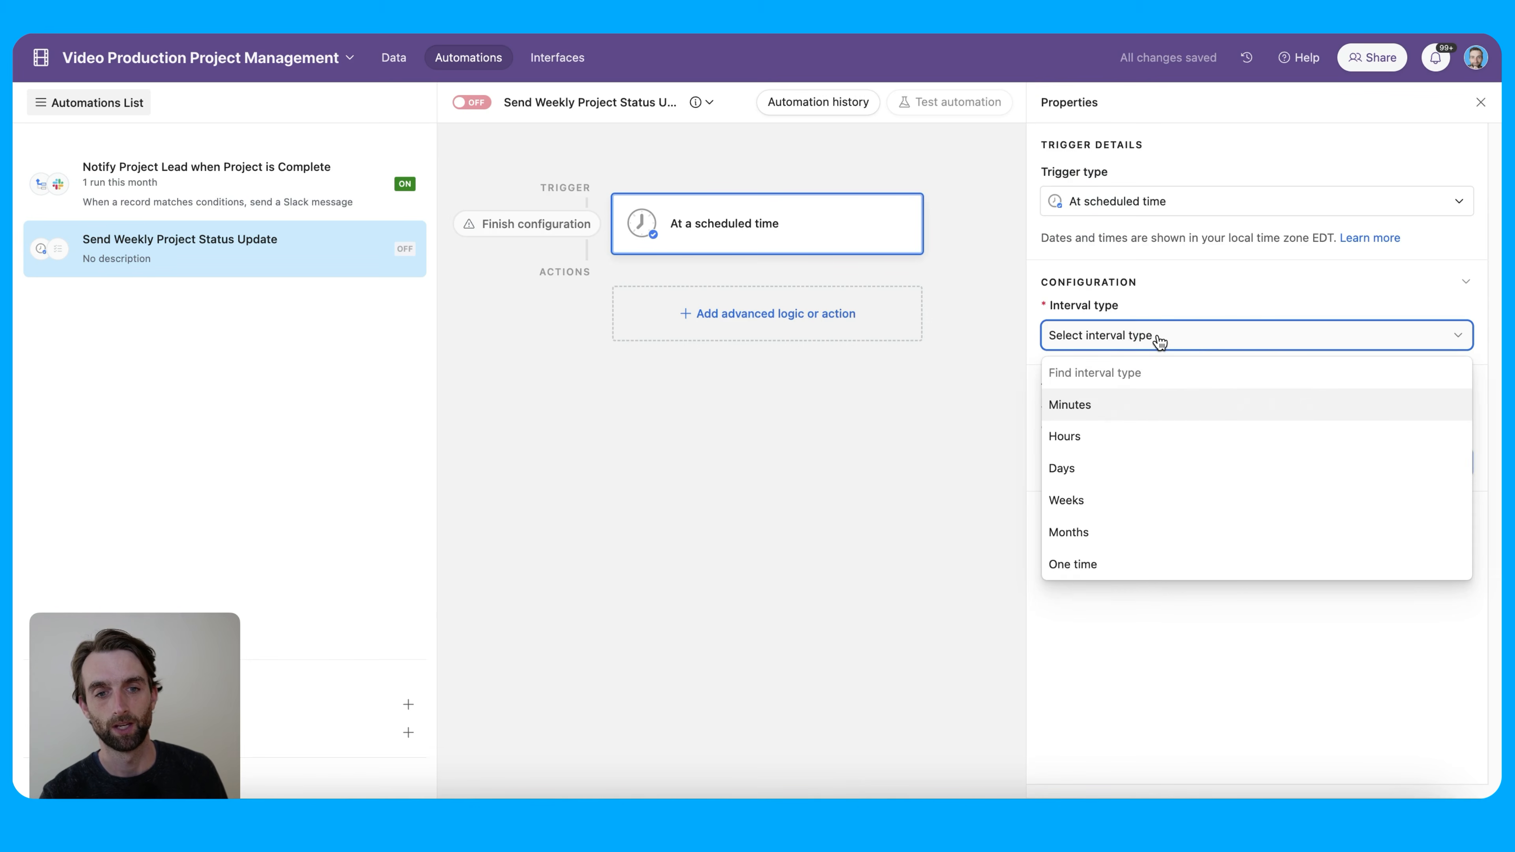
click(1160, 500)
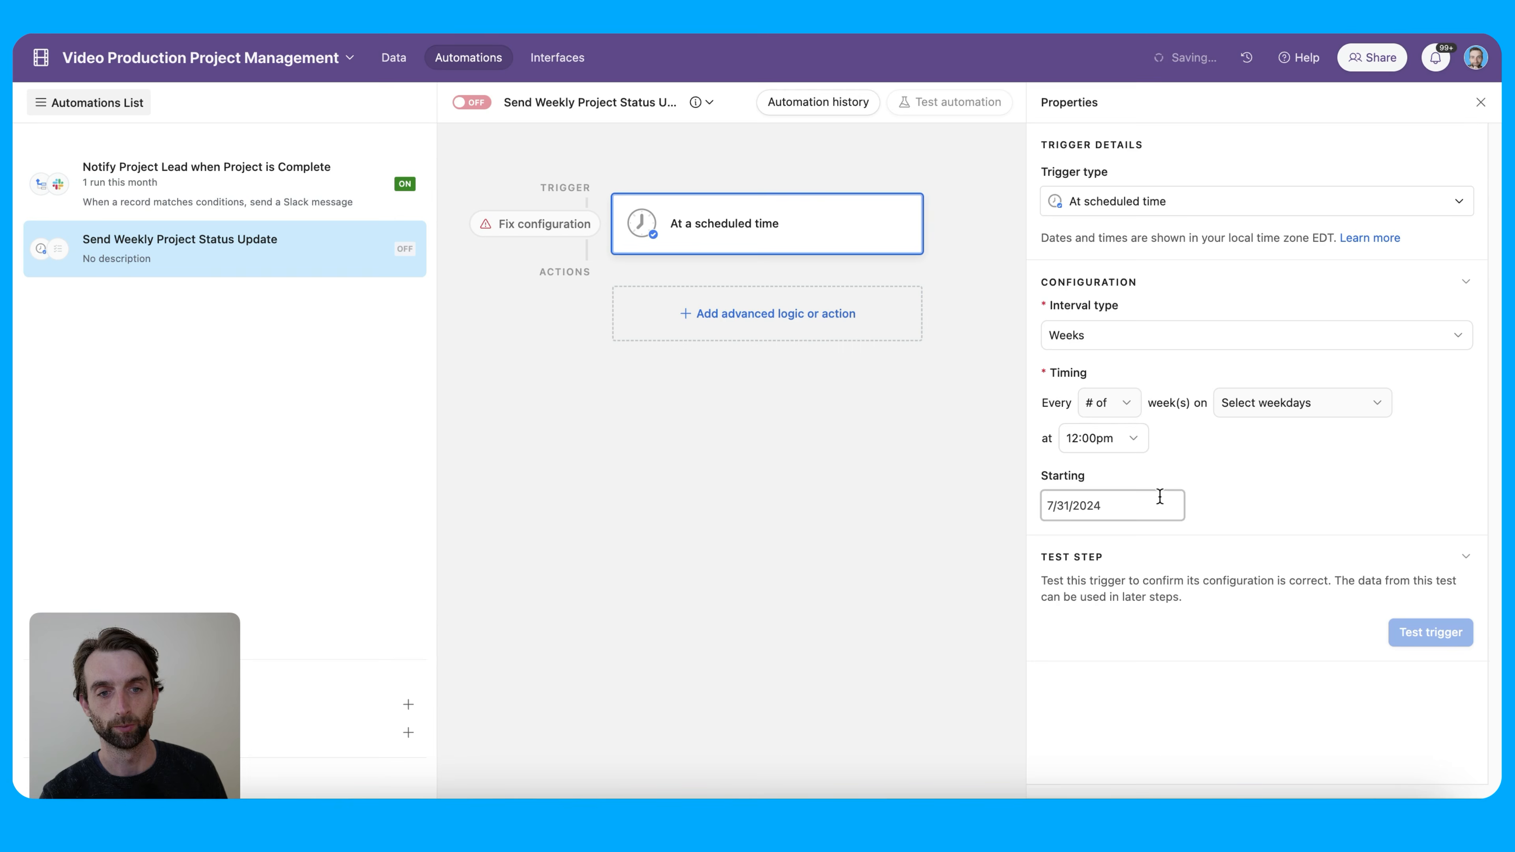
click(1113, 408)
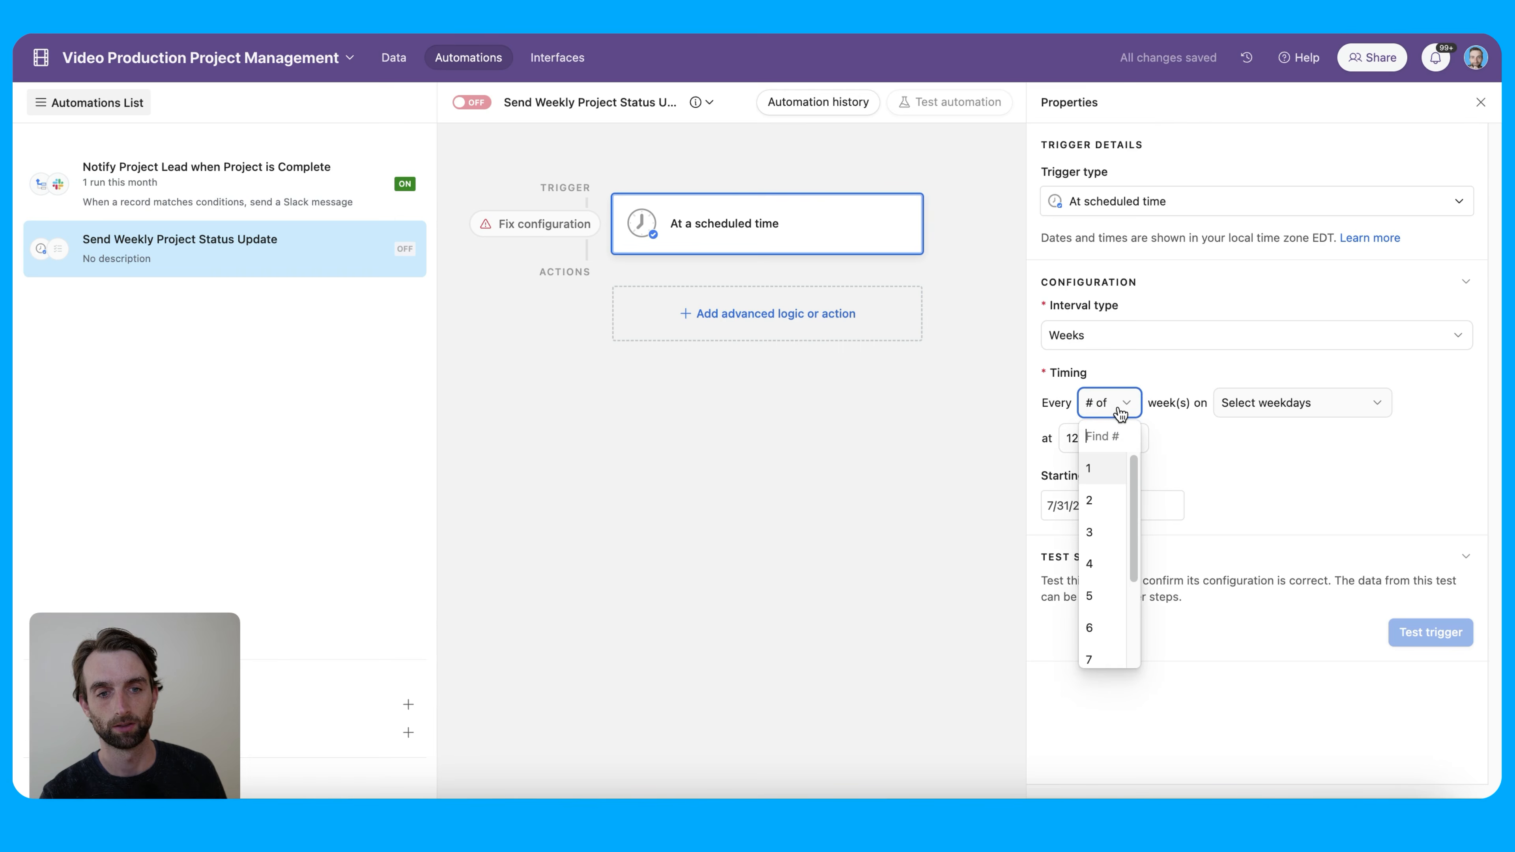
click(1110, 477)
click(1266, 412)
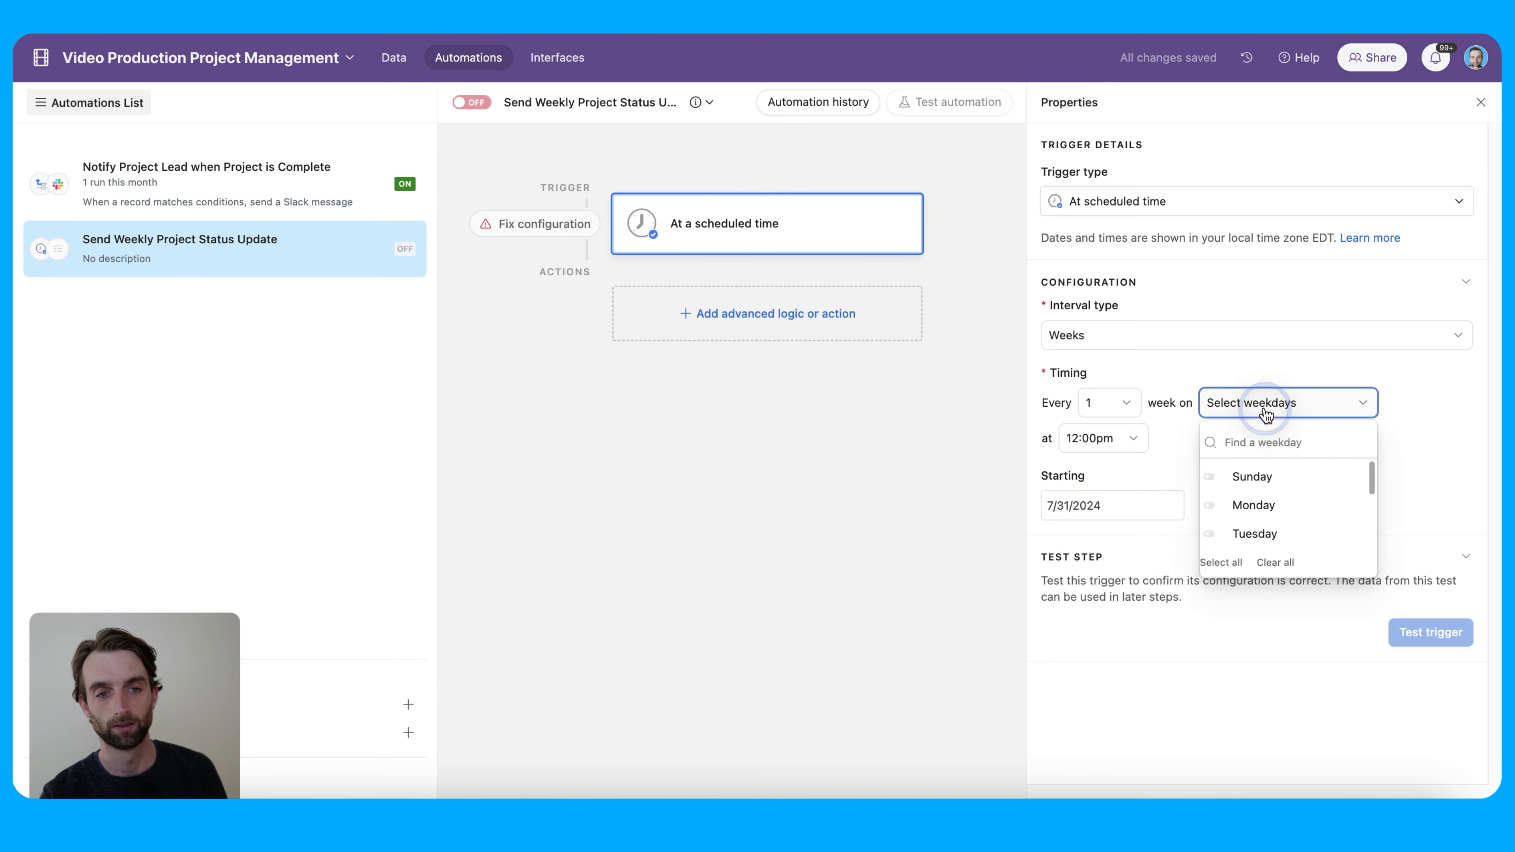
scroll(1322, 504, down, 3)
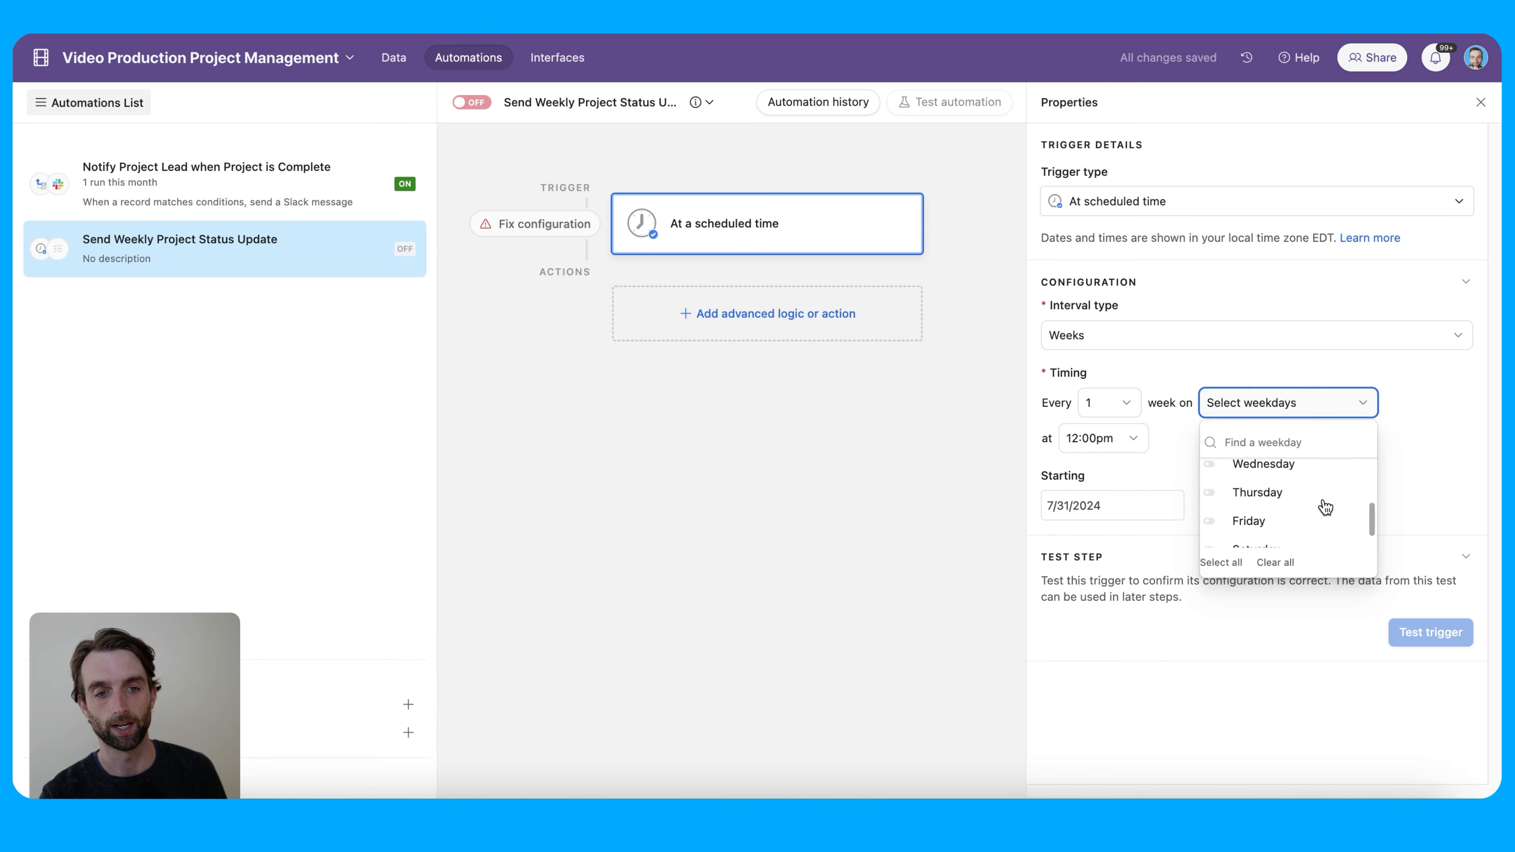
click(1287, 501)
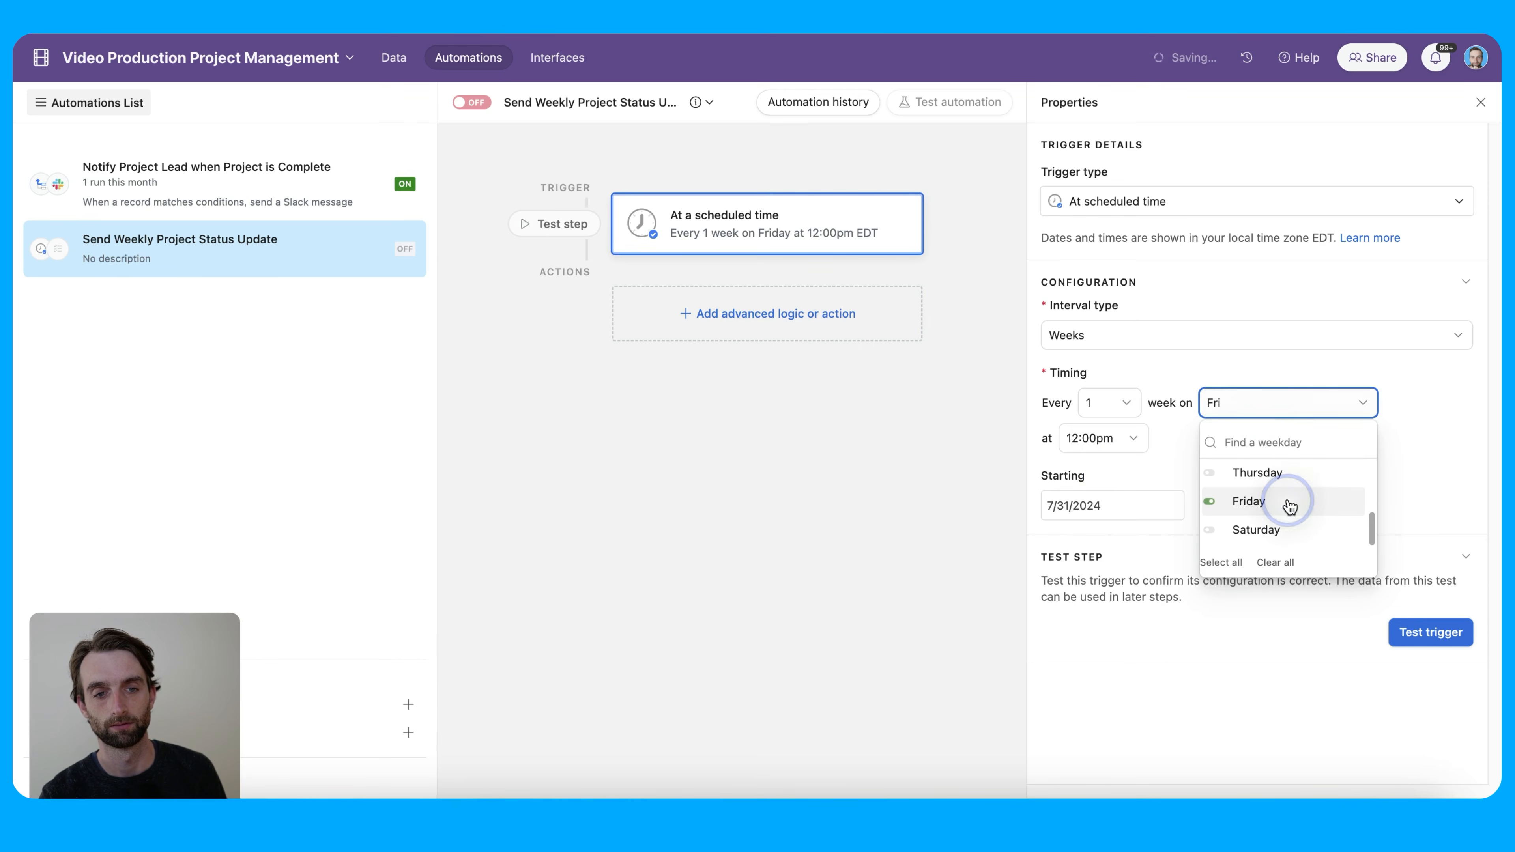
click(1135, 465)
click(1131, 439)
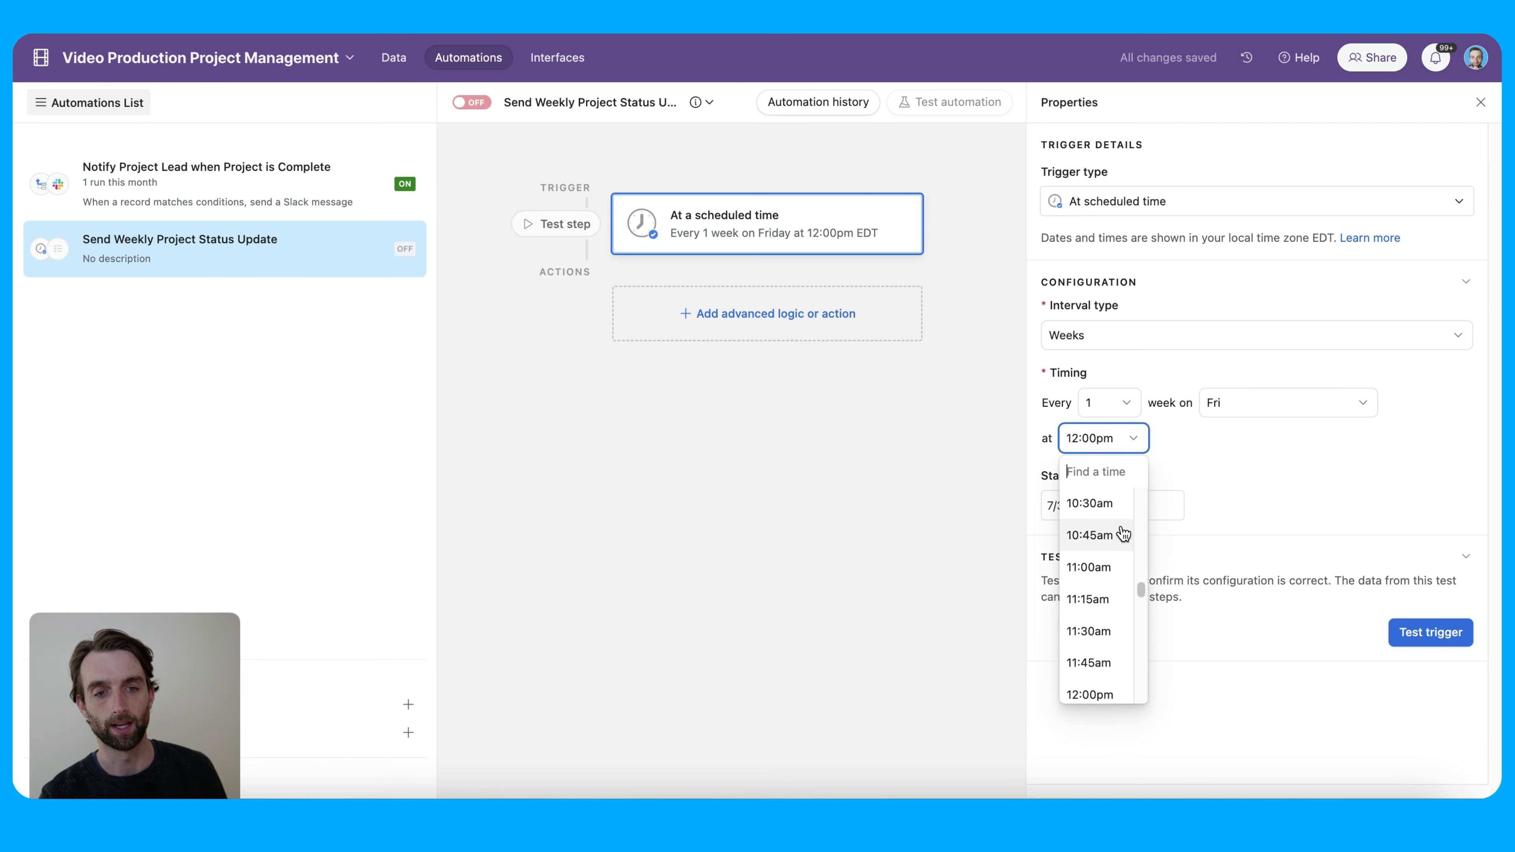
scroll(1123, 534, up, 4)
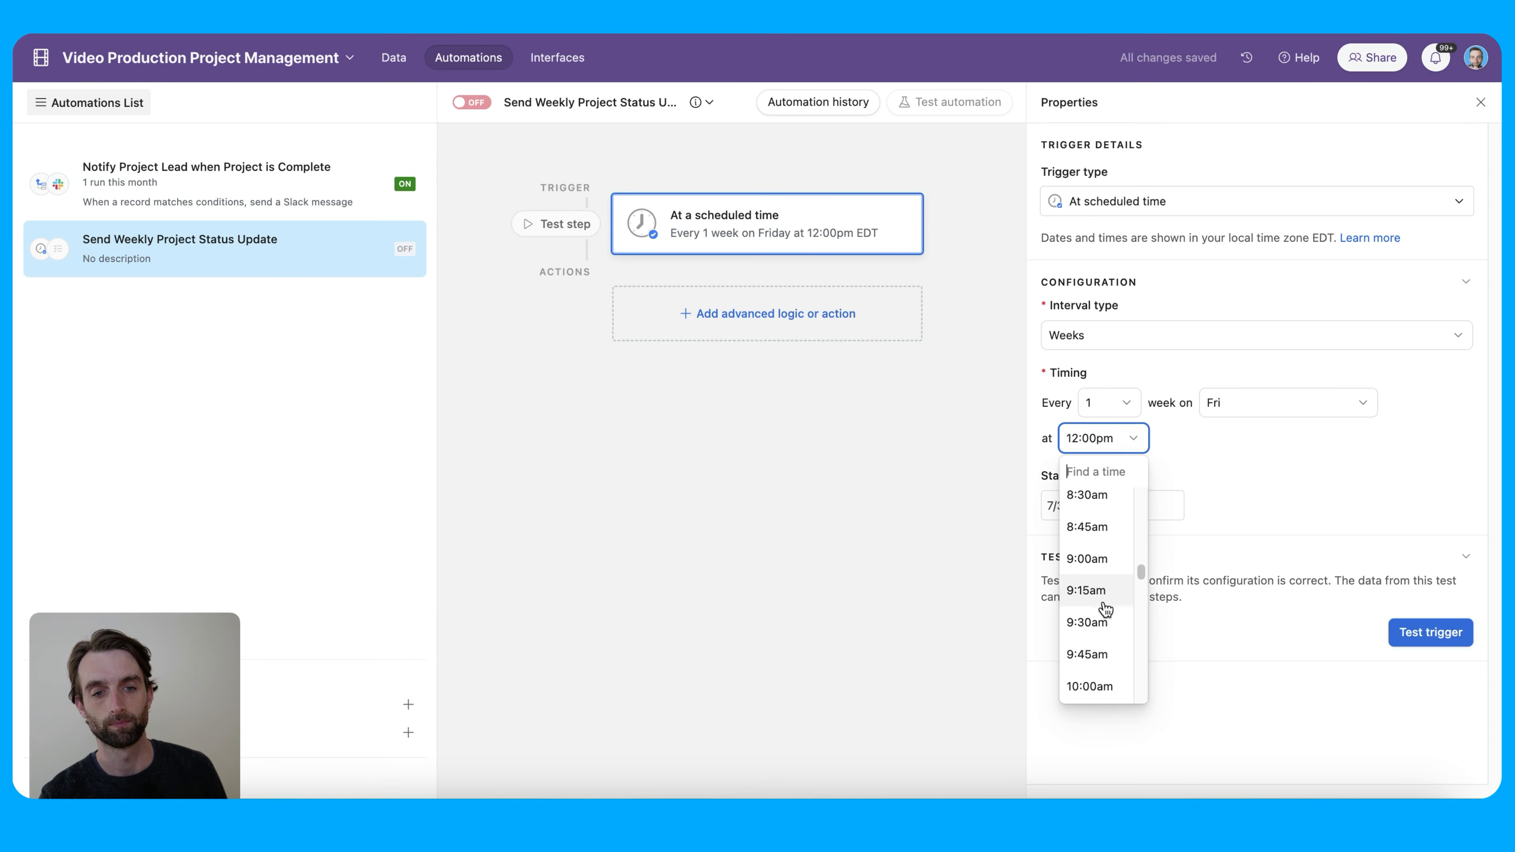
click(1102, 660)
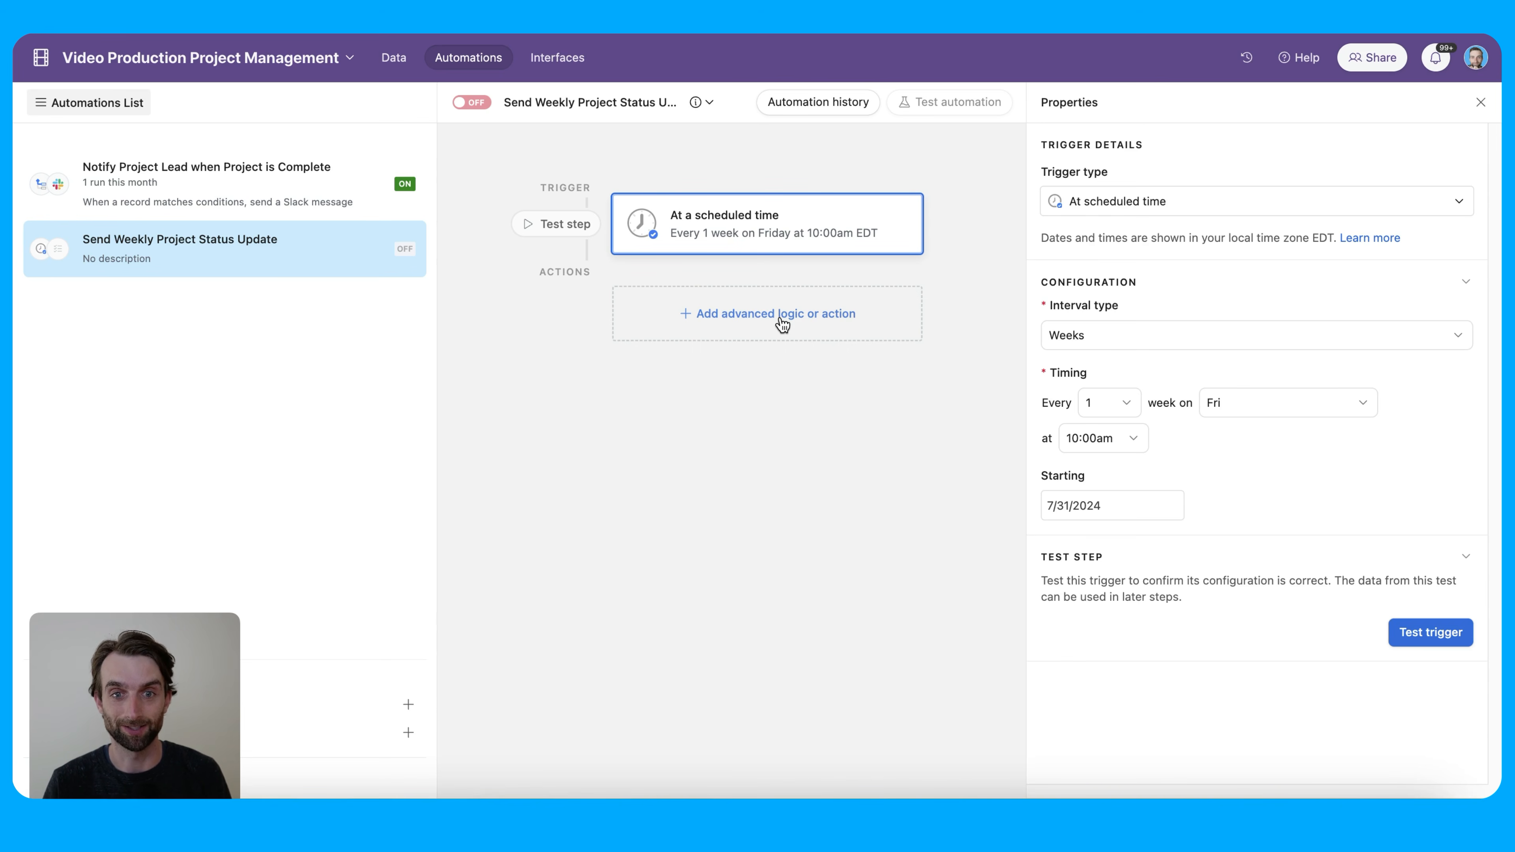
Add a Find records action searching the Projects table by condition
click(782, 324)
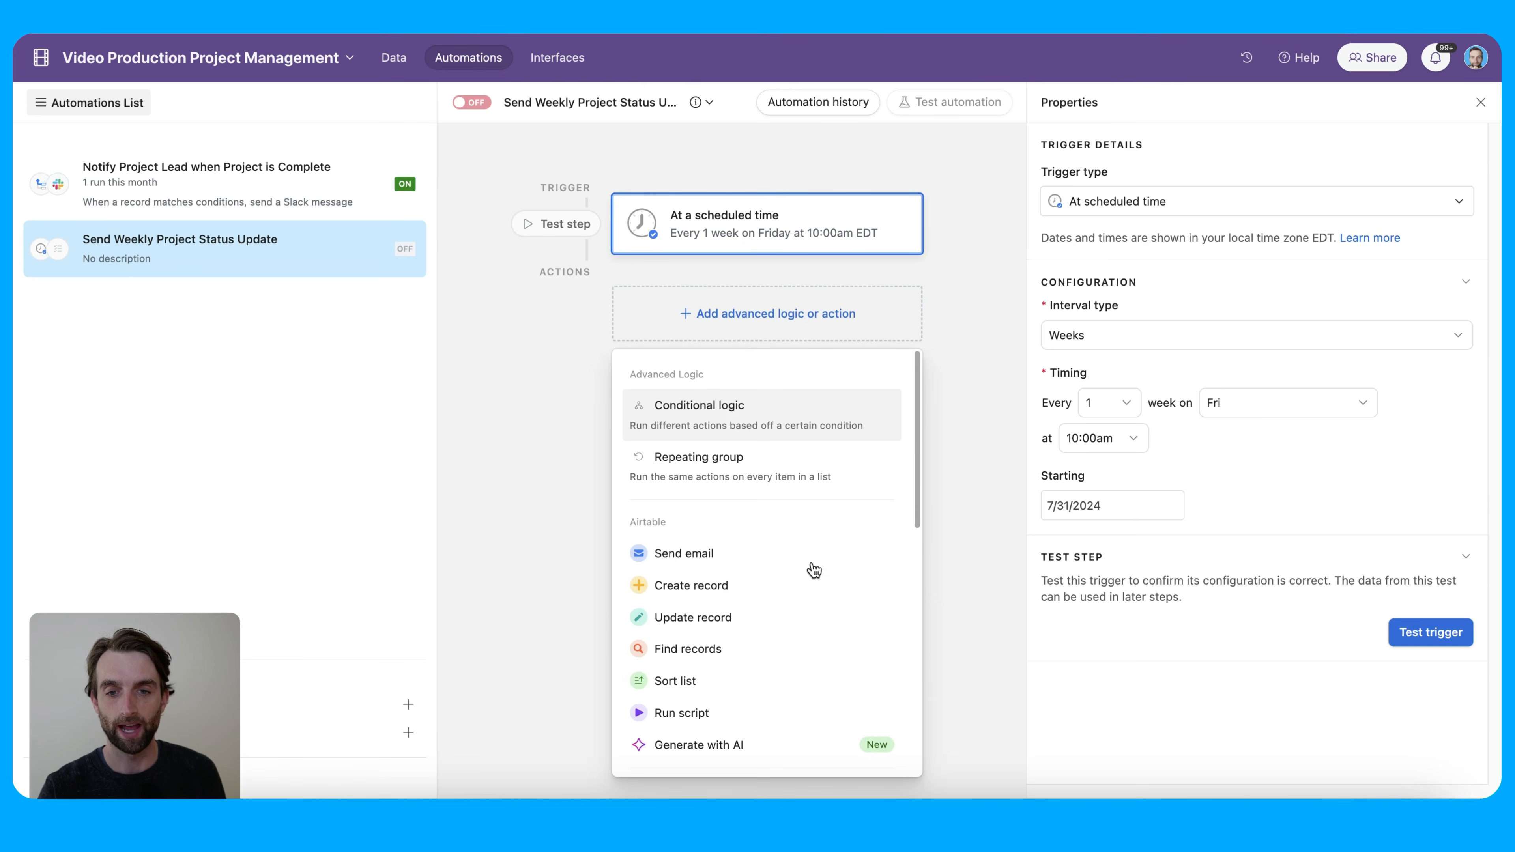
click(792, 656)
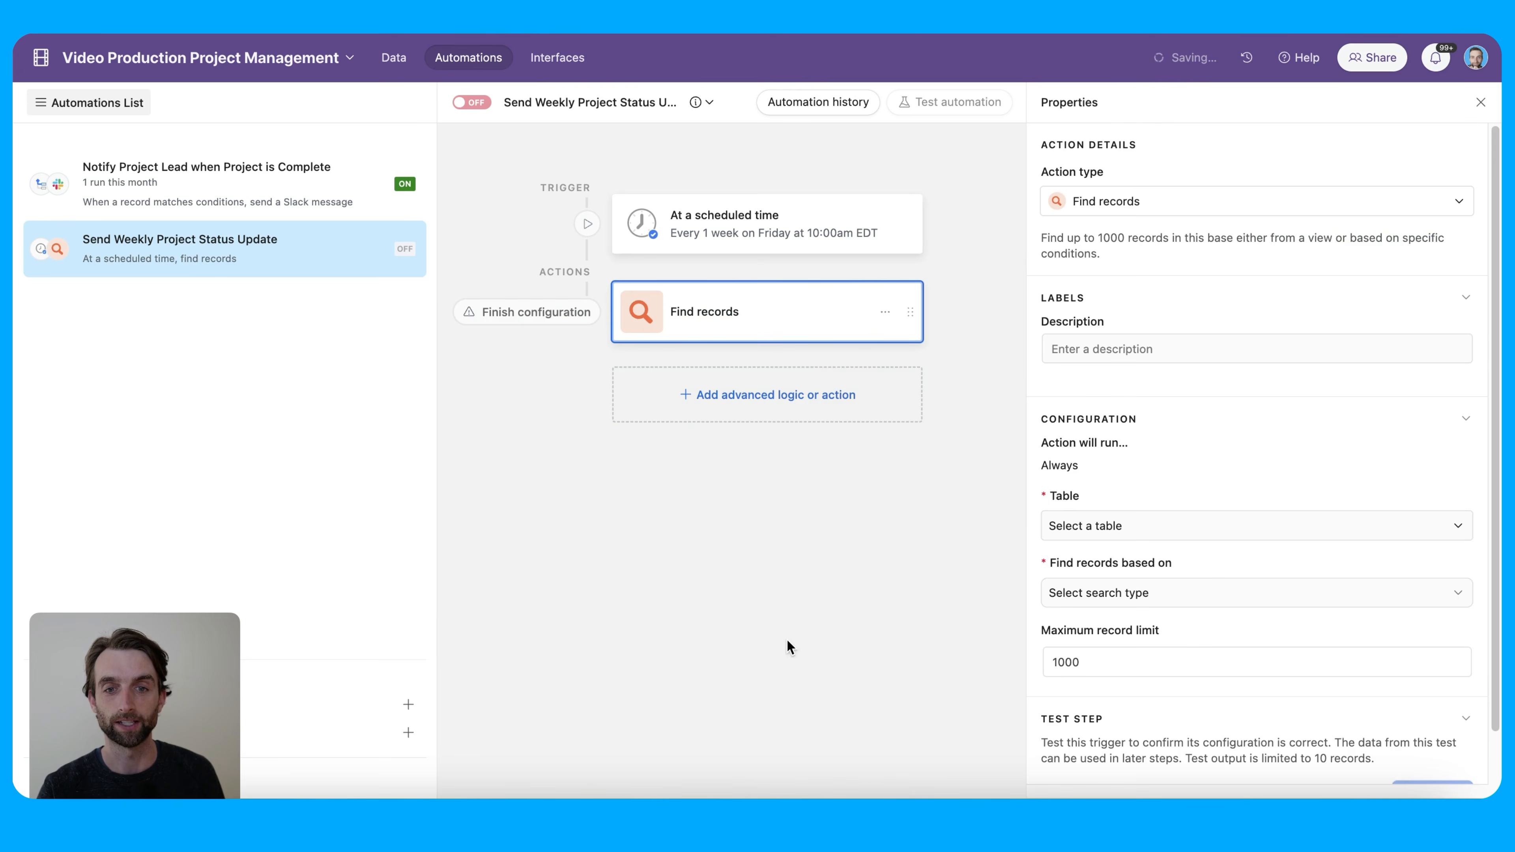
scroll(1281, 430, down, 2)
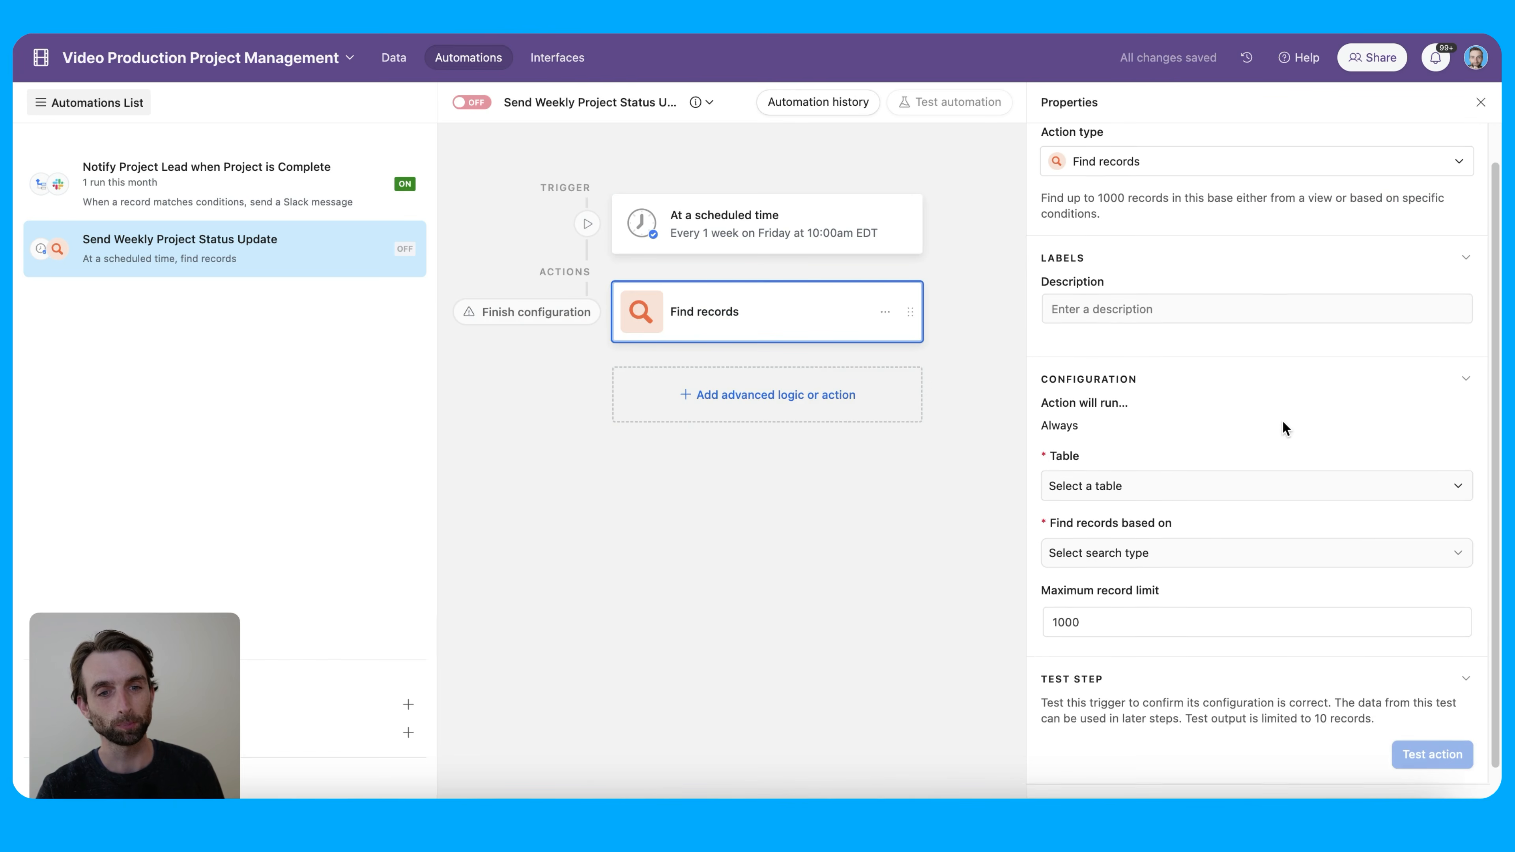
click(1149, 474)
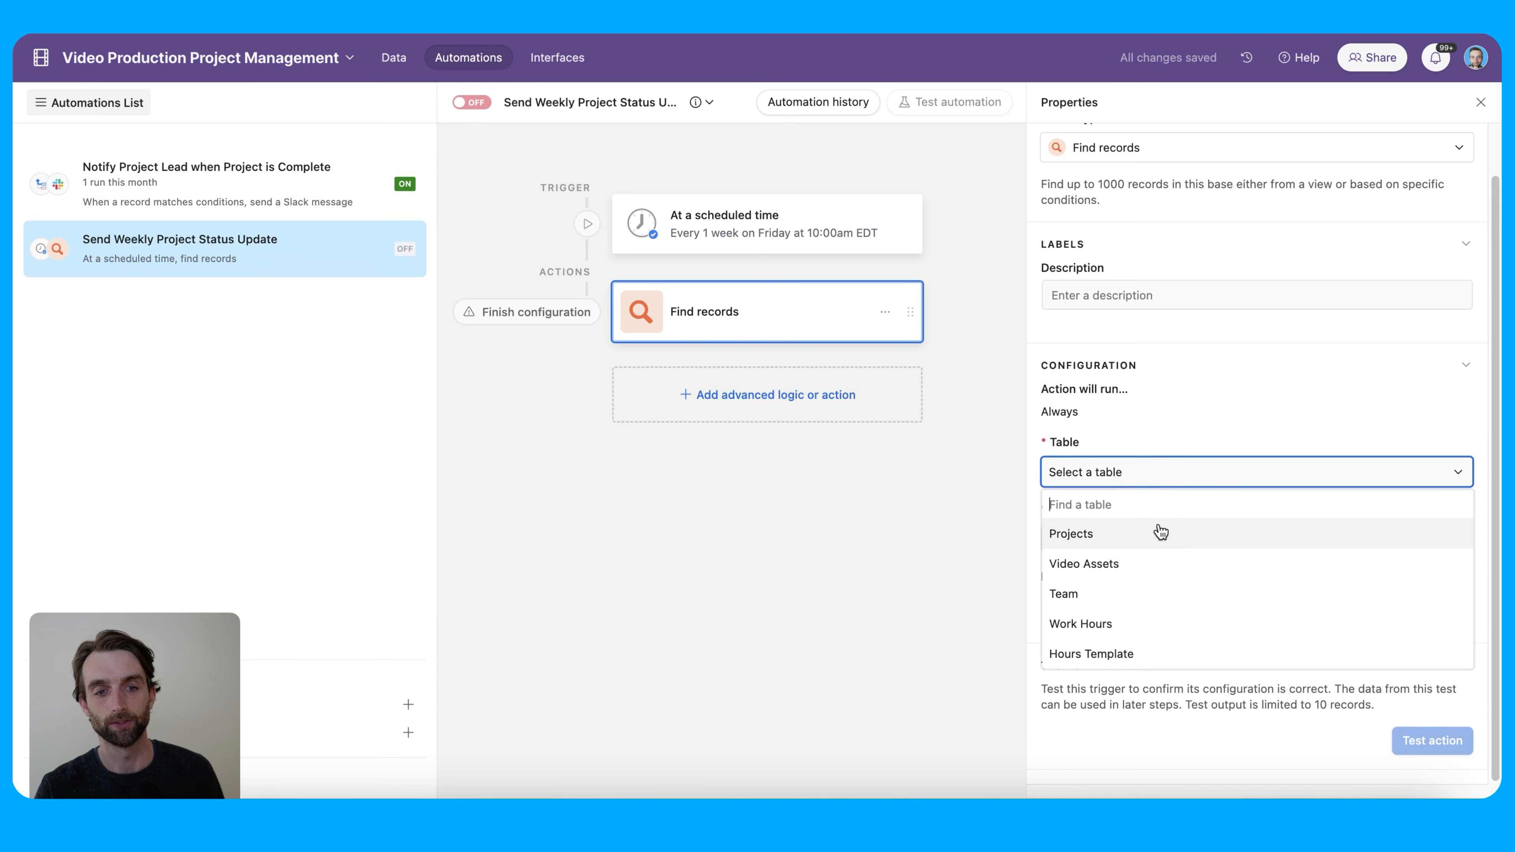
click(1160, 531)
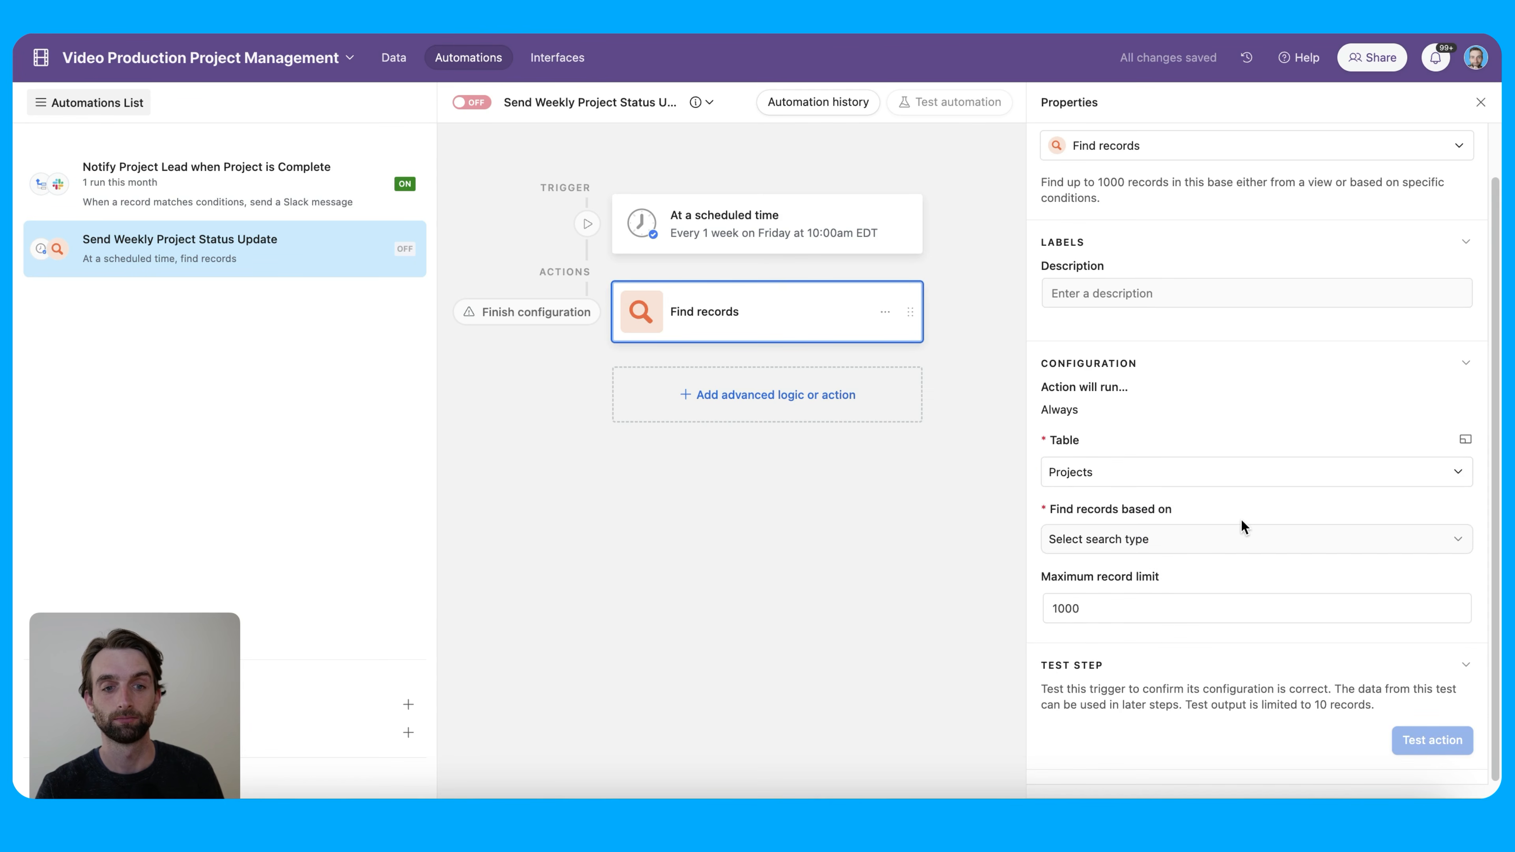
click(1229, 544)
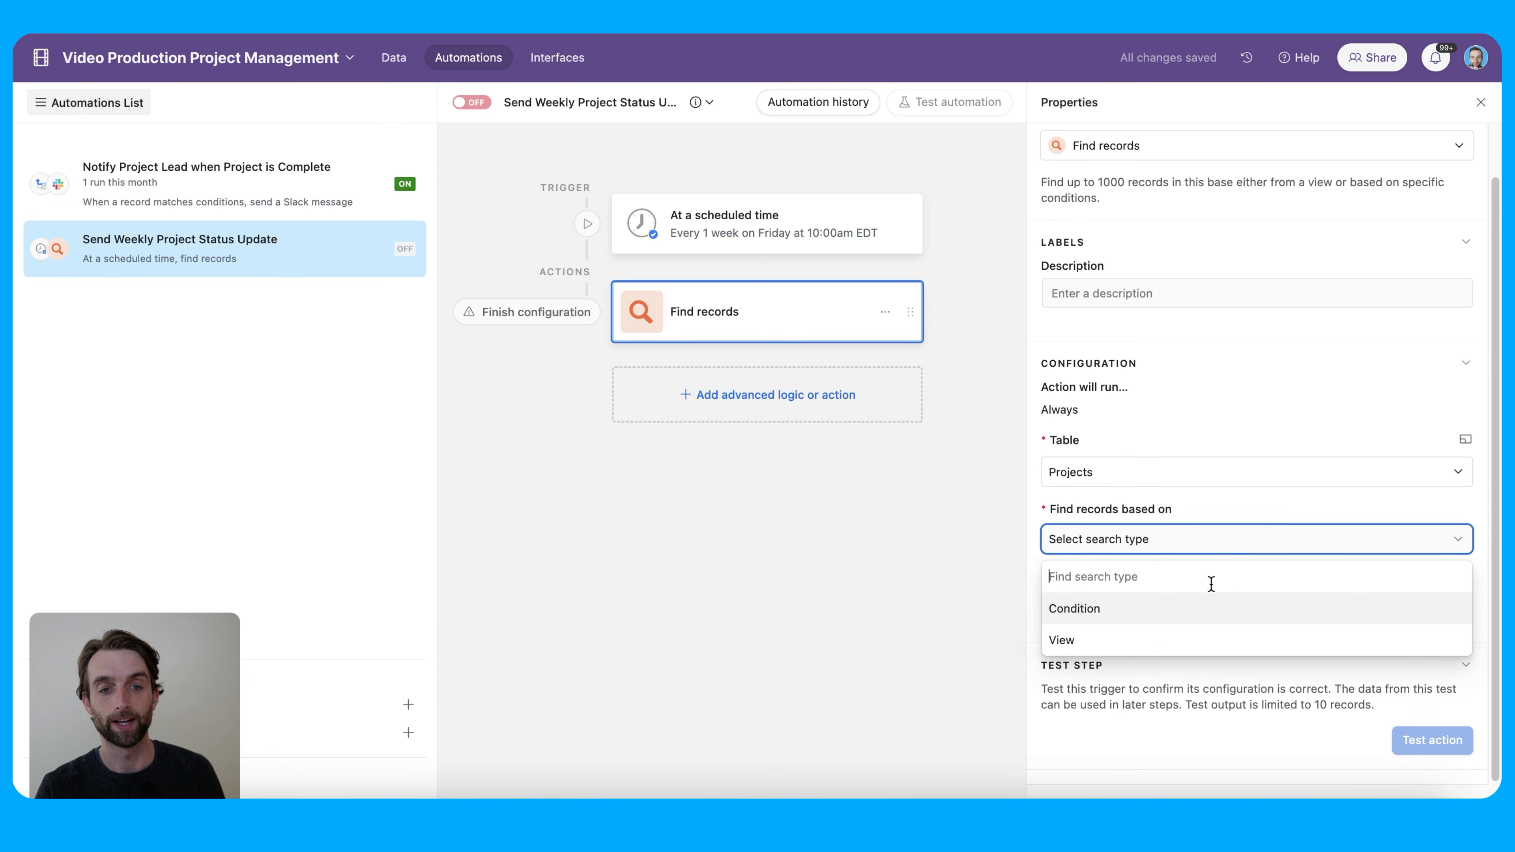
click(1217, 615)
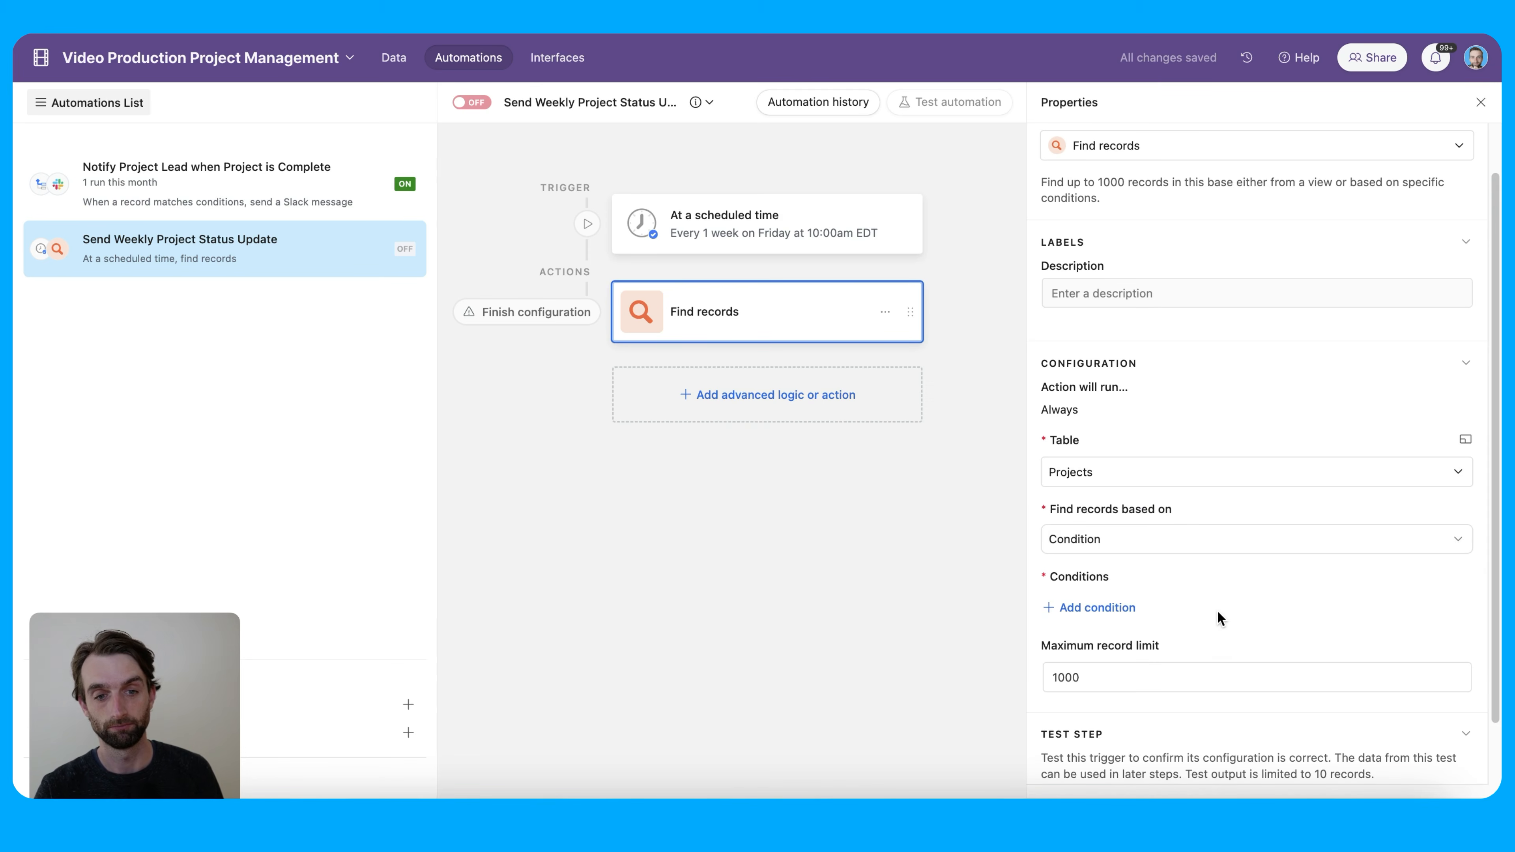
Add the condition Project Name is not empty to the search
click(1125, 609)
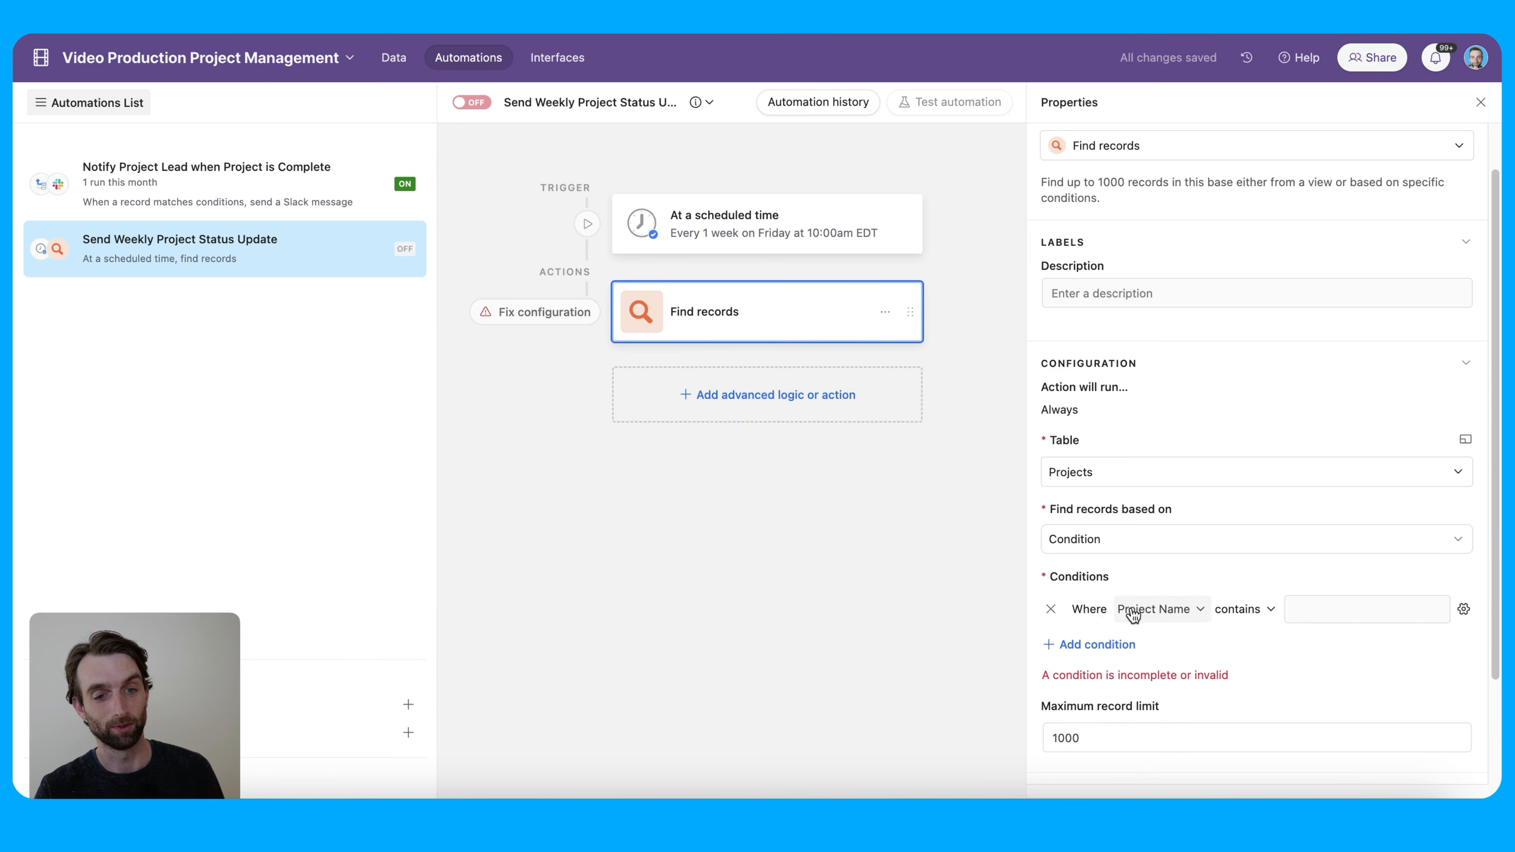
click(1184, 615)
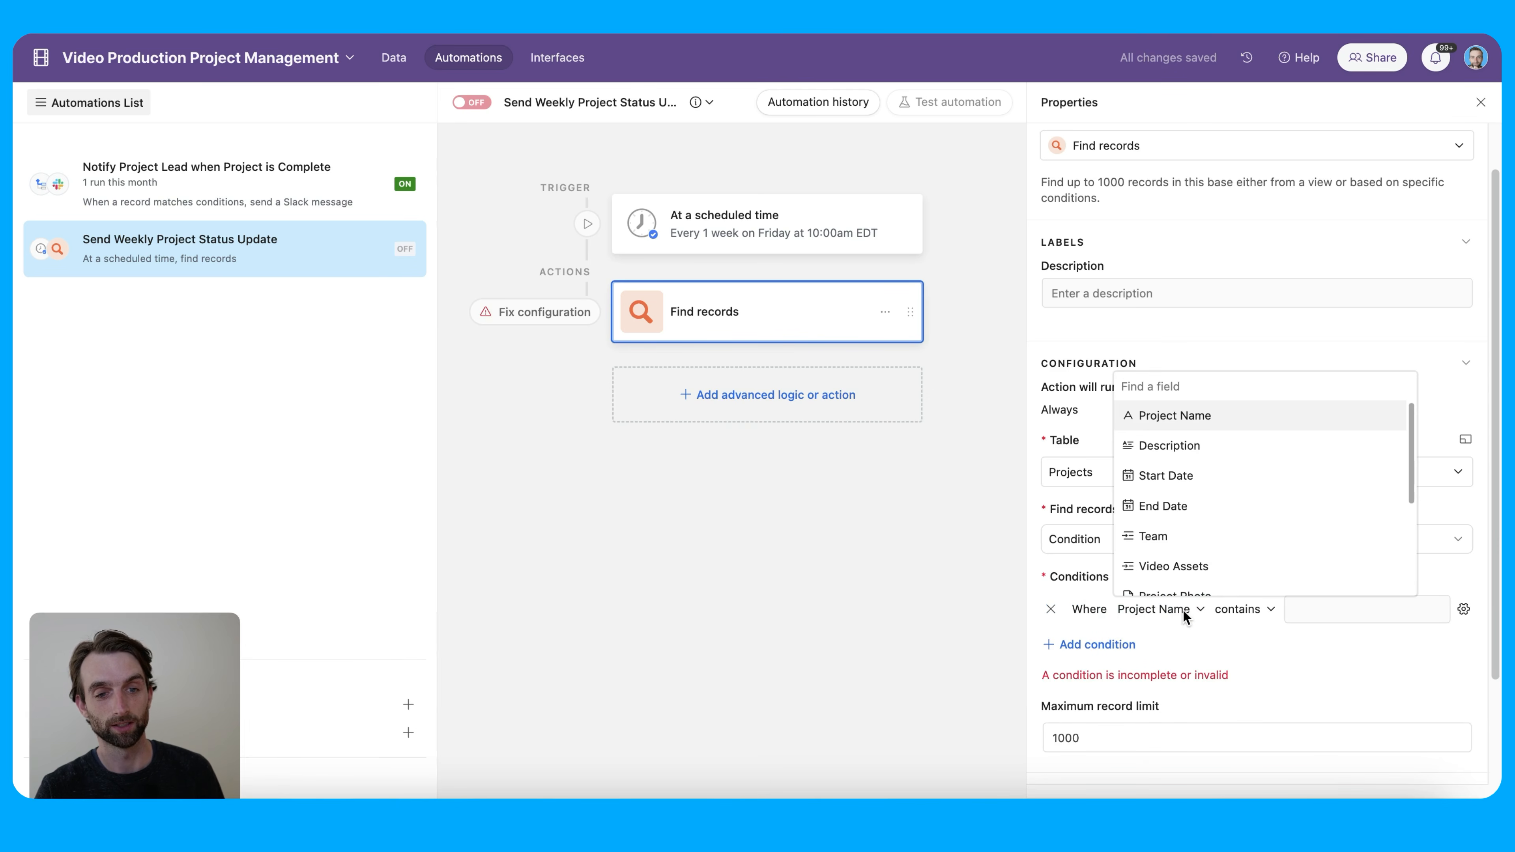
click(1182, 610)
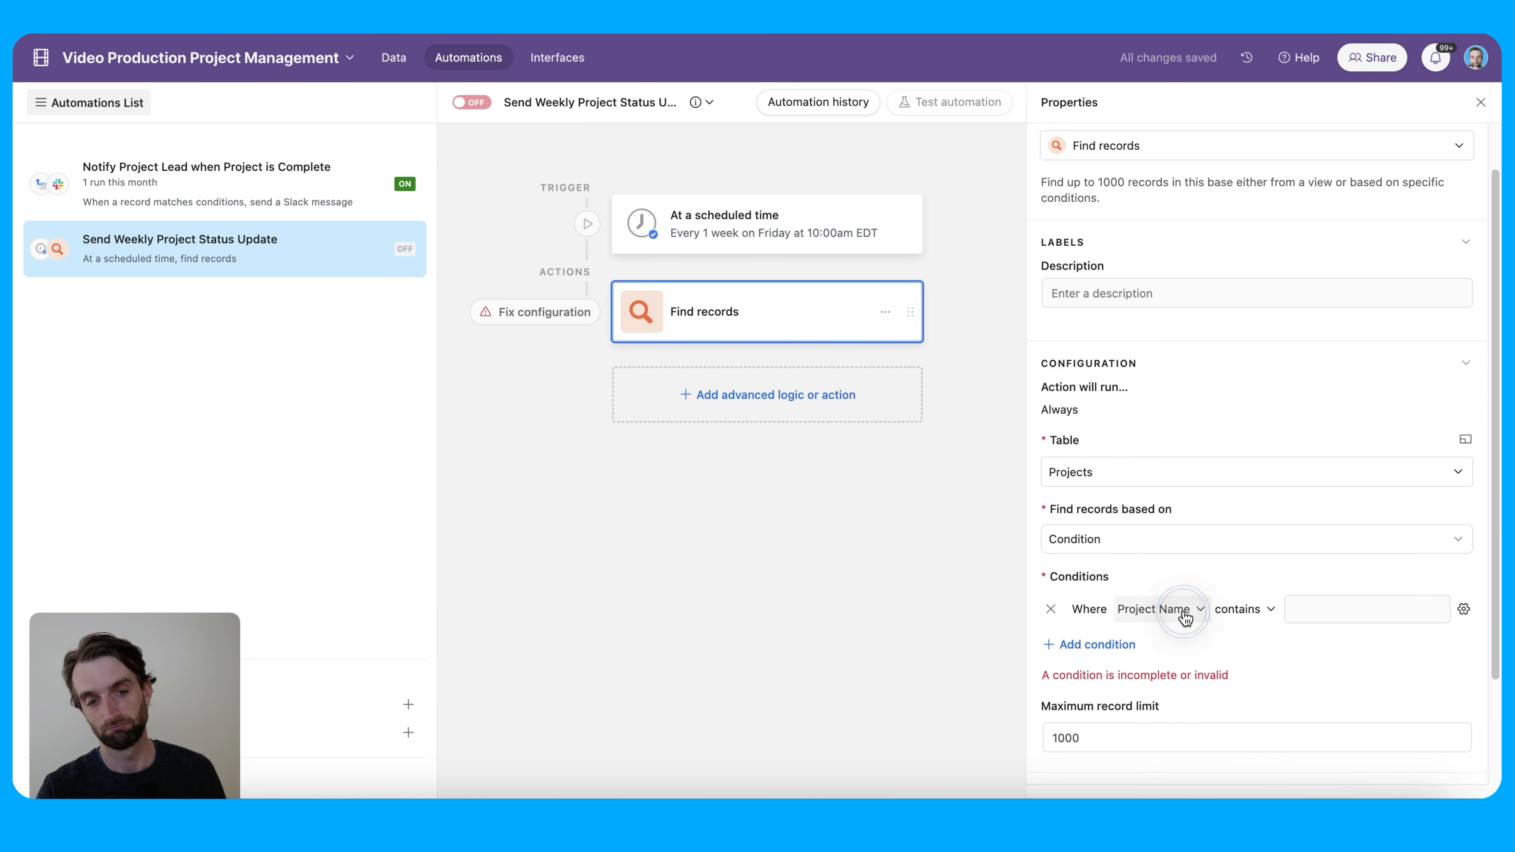
click(1228, 615)
click(1269, 577)
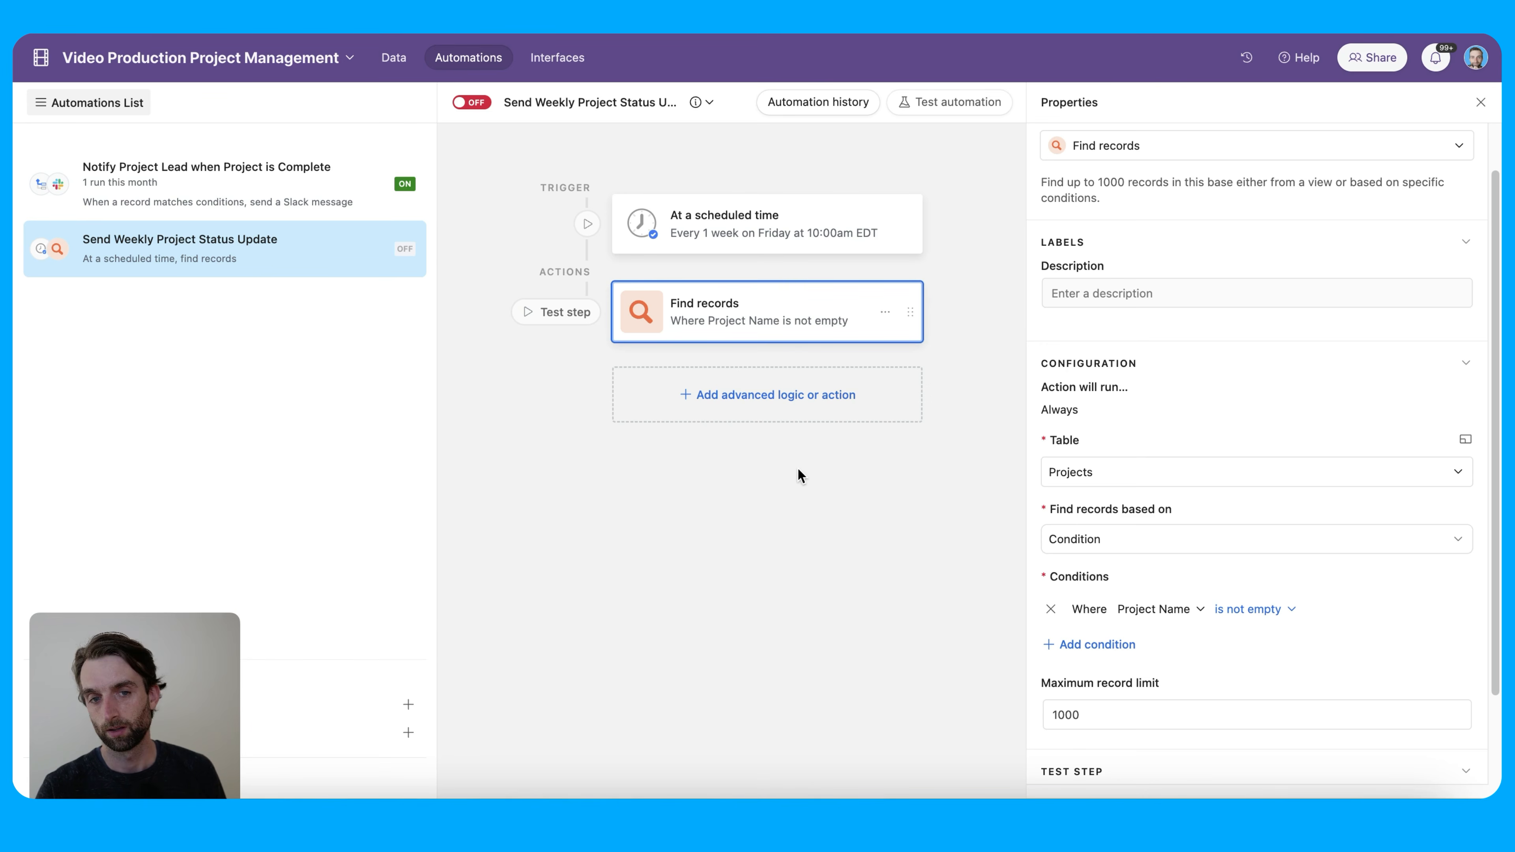
Test the schedule trigger and then the Find records step
click(768, 245)
click(1436, 632)
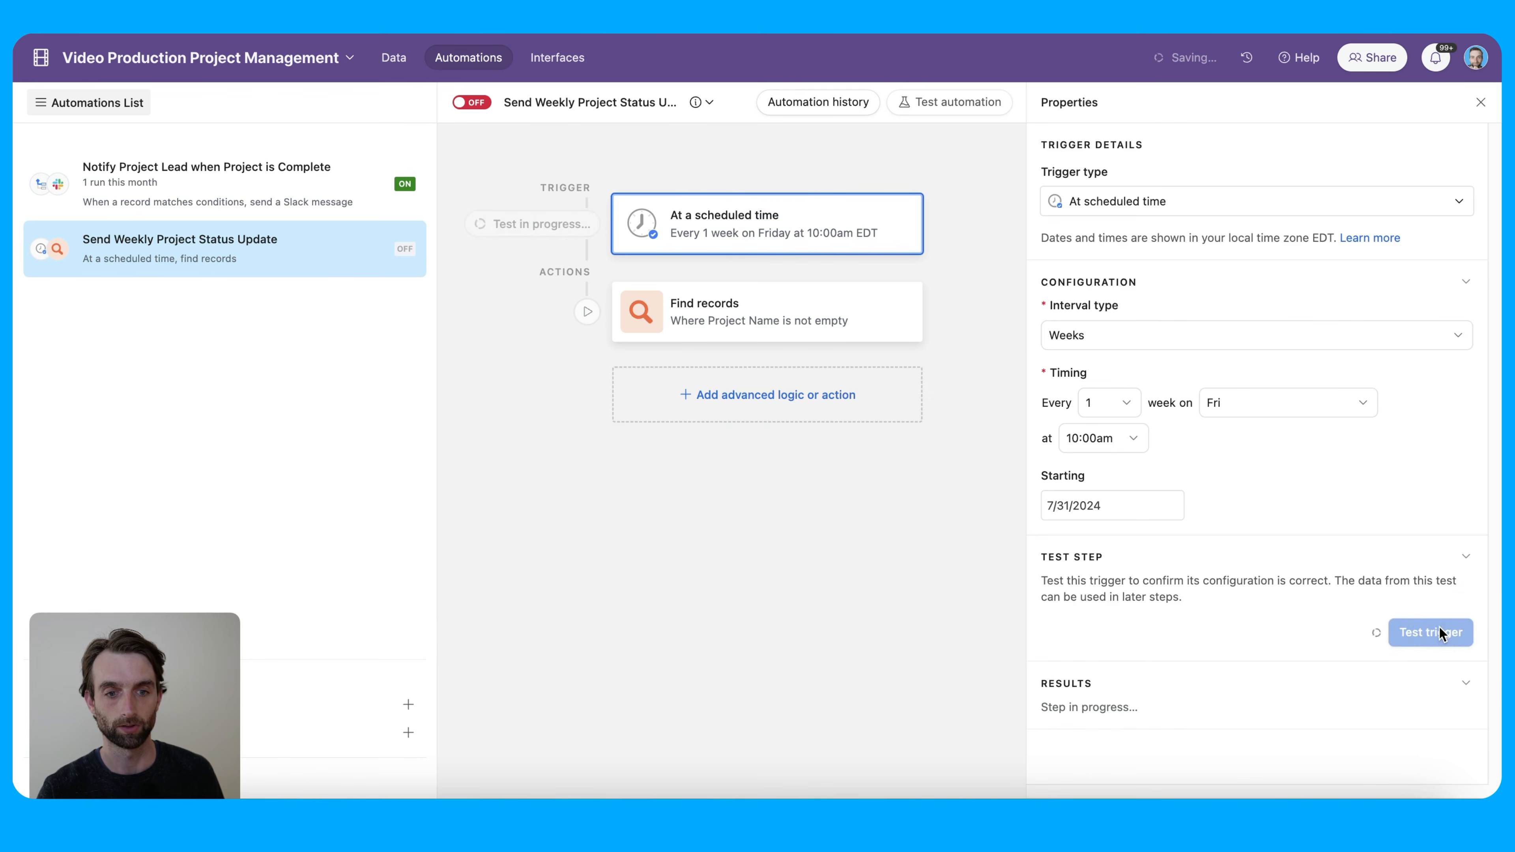
click(735, 312)
scroll(1355, 639, down, 3)
click(1427, 746)
Review the found Projects records, such as Trail Blazers and Wave Riders, then close the results
click(1428, 746)
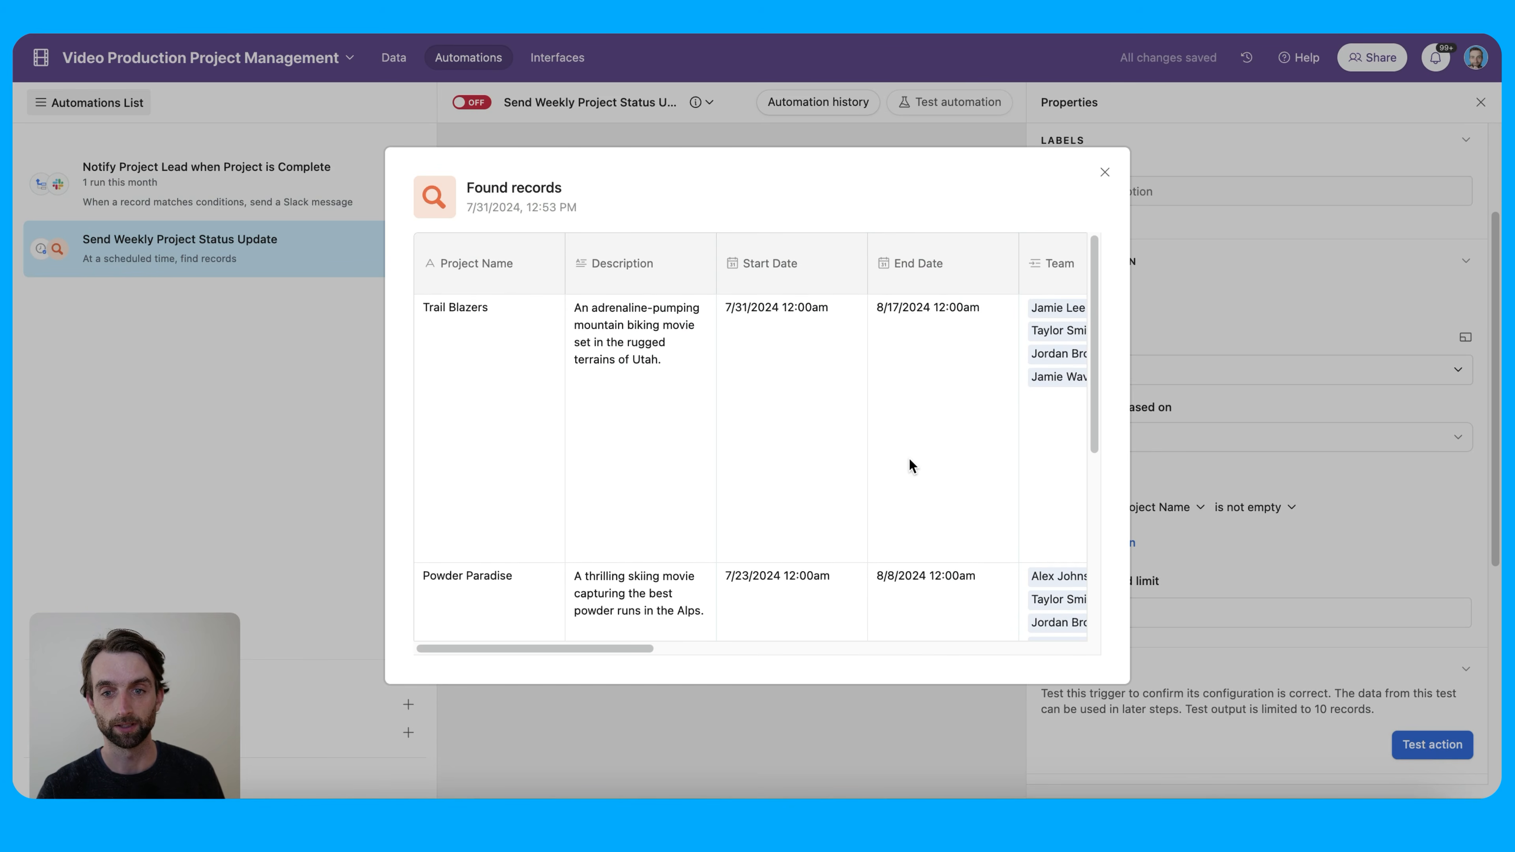
scroll(909, 457, down, 1)
scroll(503, 425, down, 5)
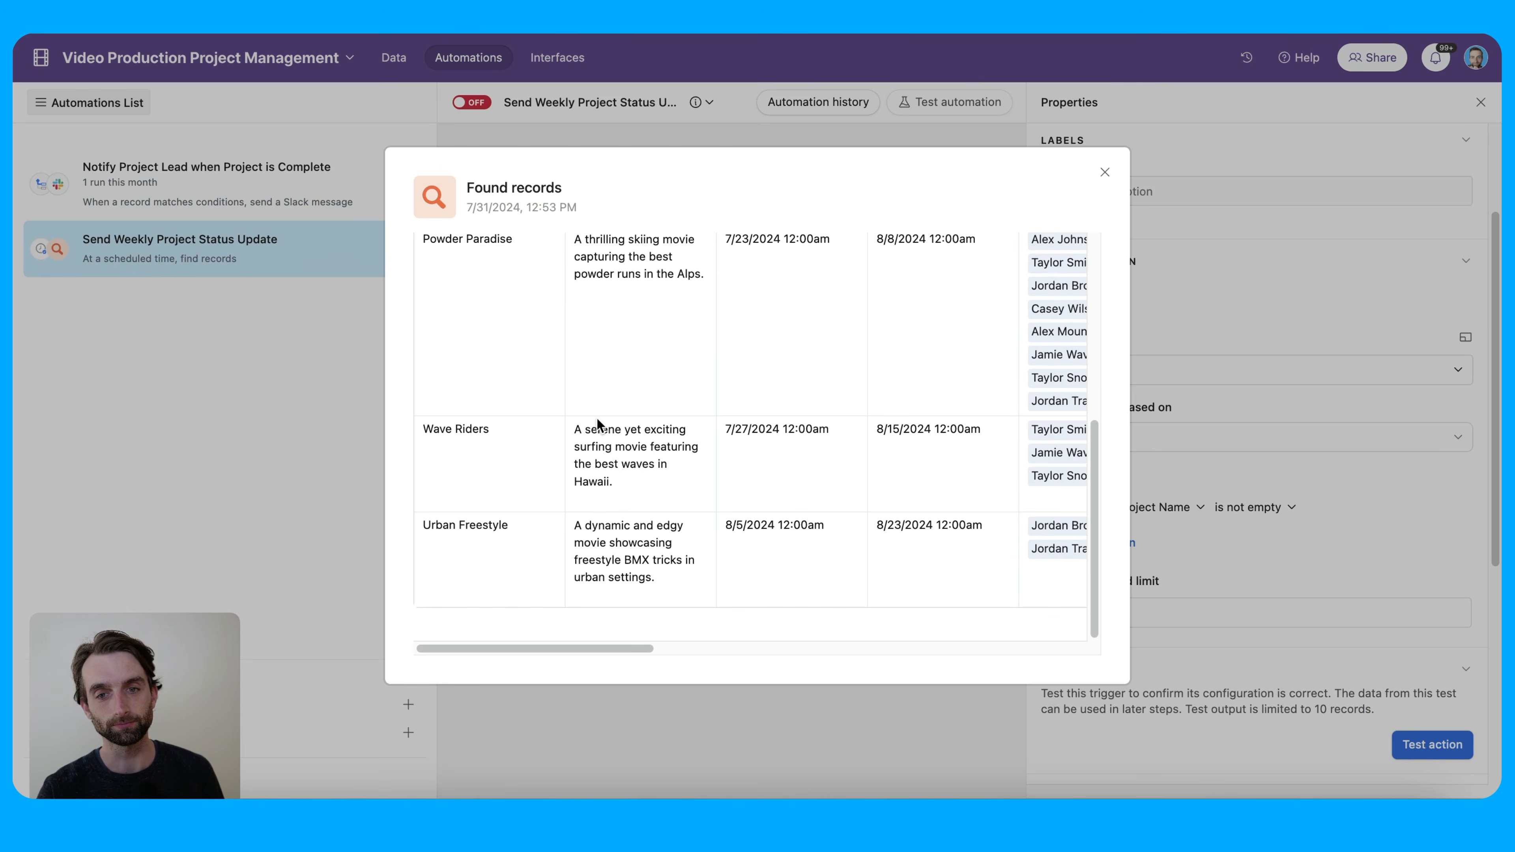
scroll(622, 411, up, 5)
scroll(621, 411, up, 2)
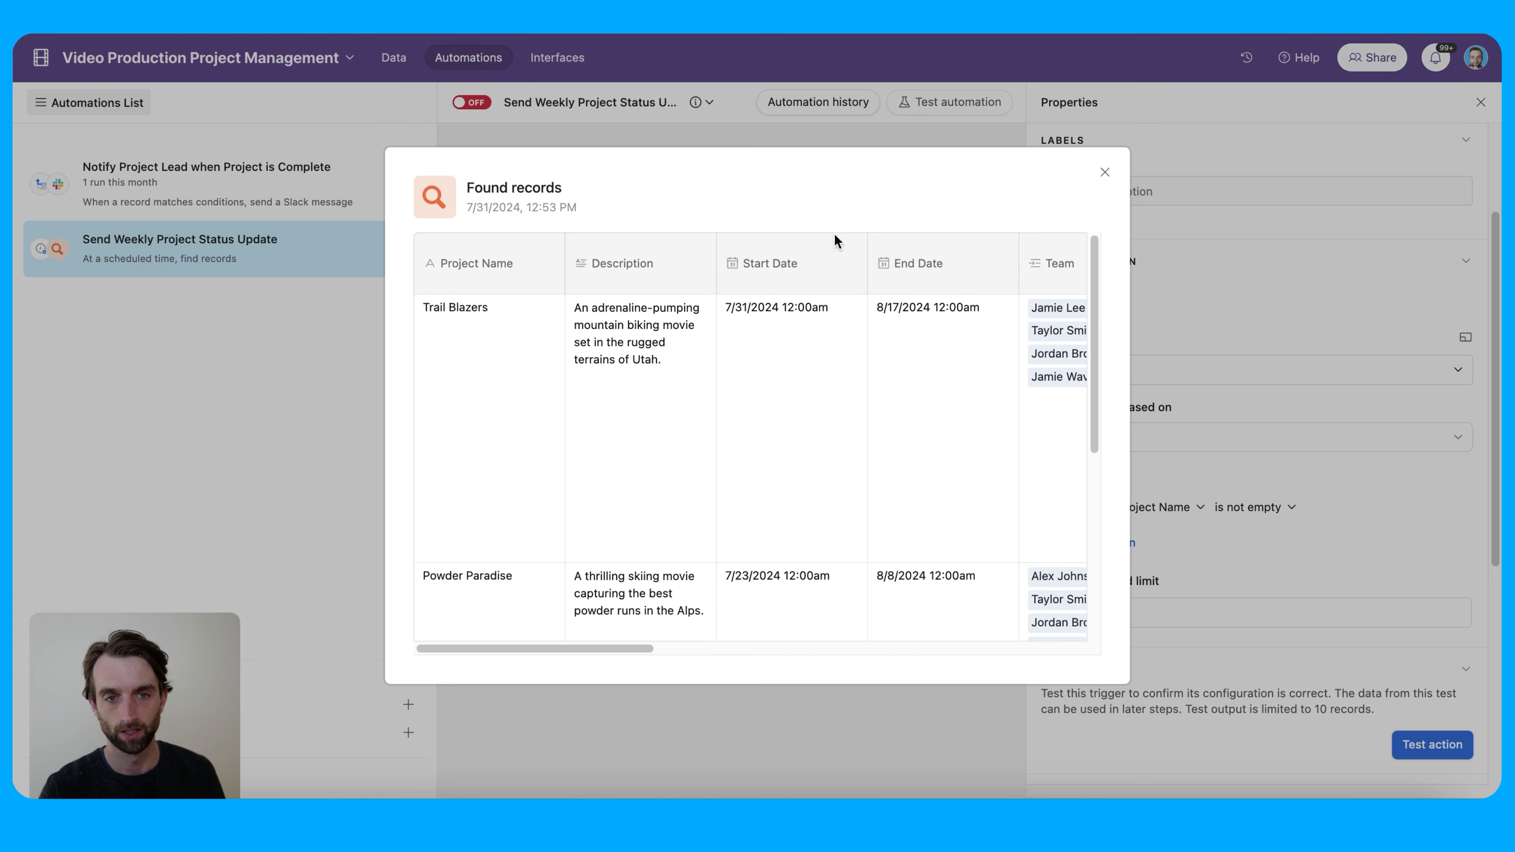
click(1104, 172)
Add a Sort list step that sorts the Find records results by Status
click(754, 395)
scroll(769, 638, down, 3)
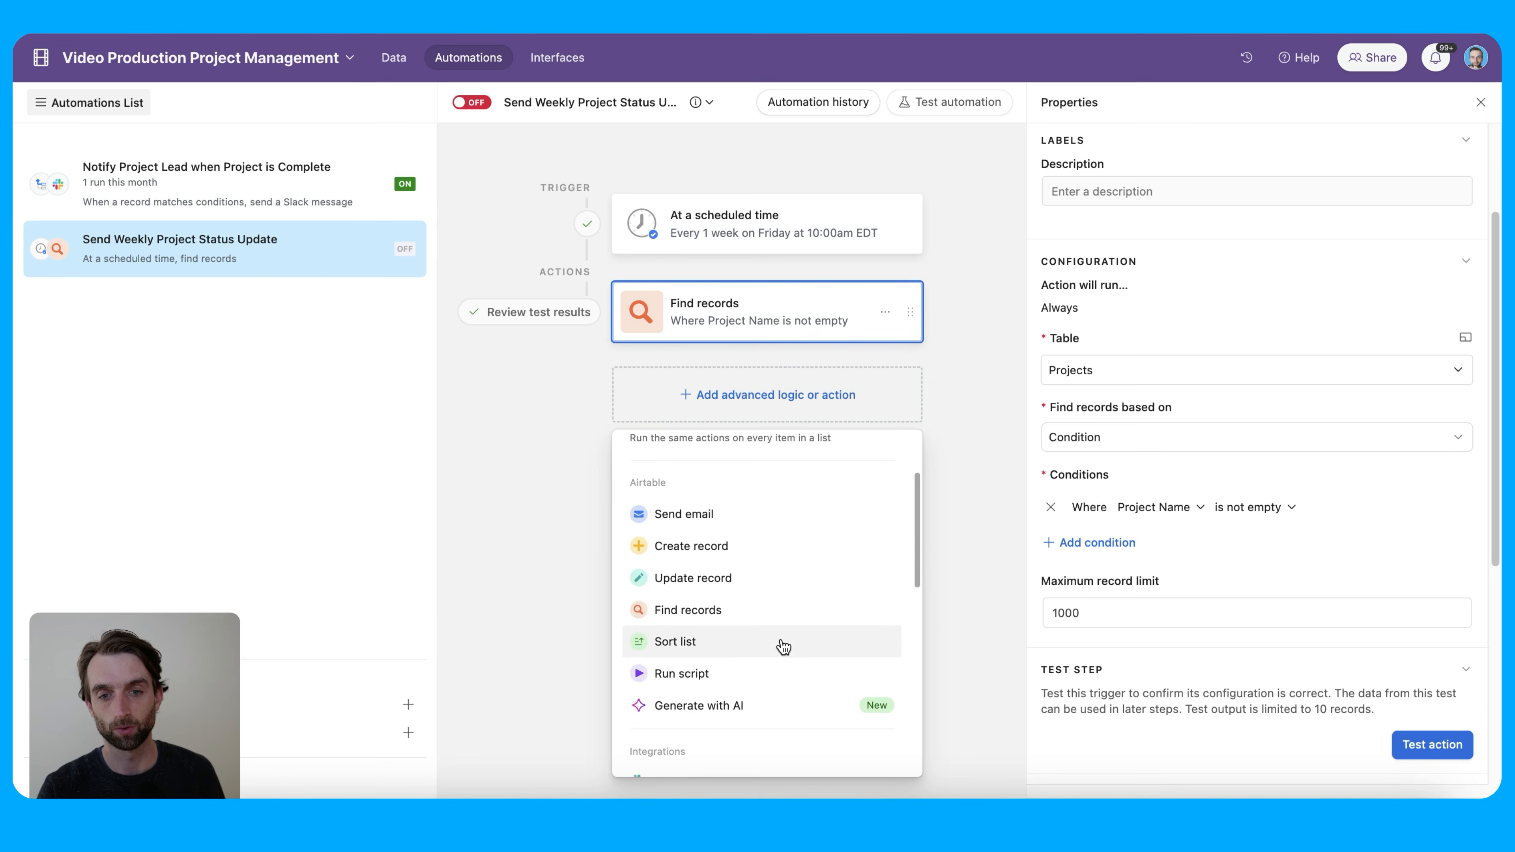
click(759, 651)
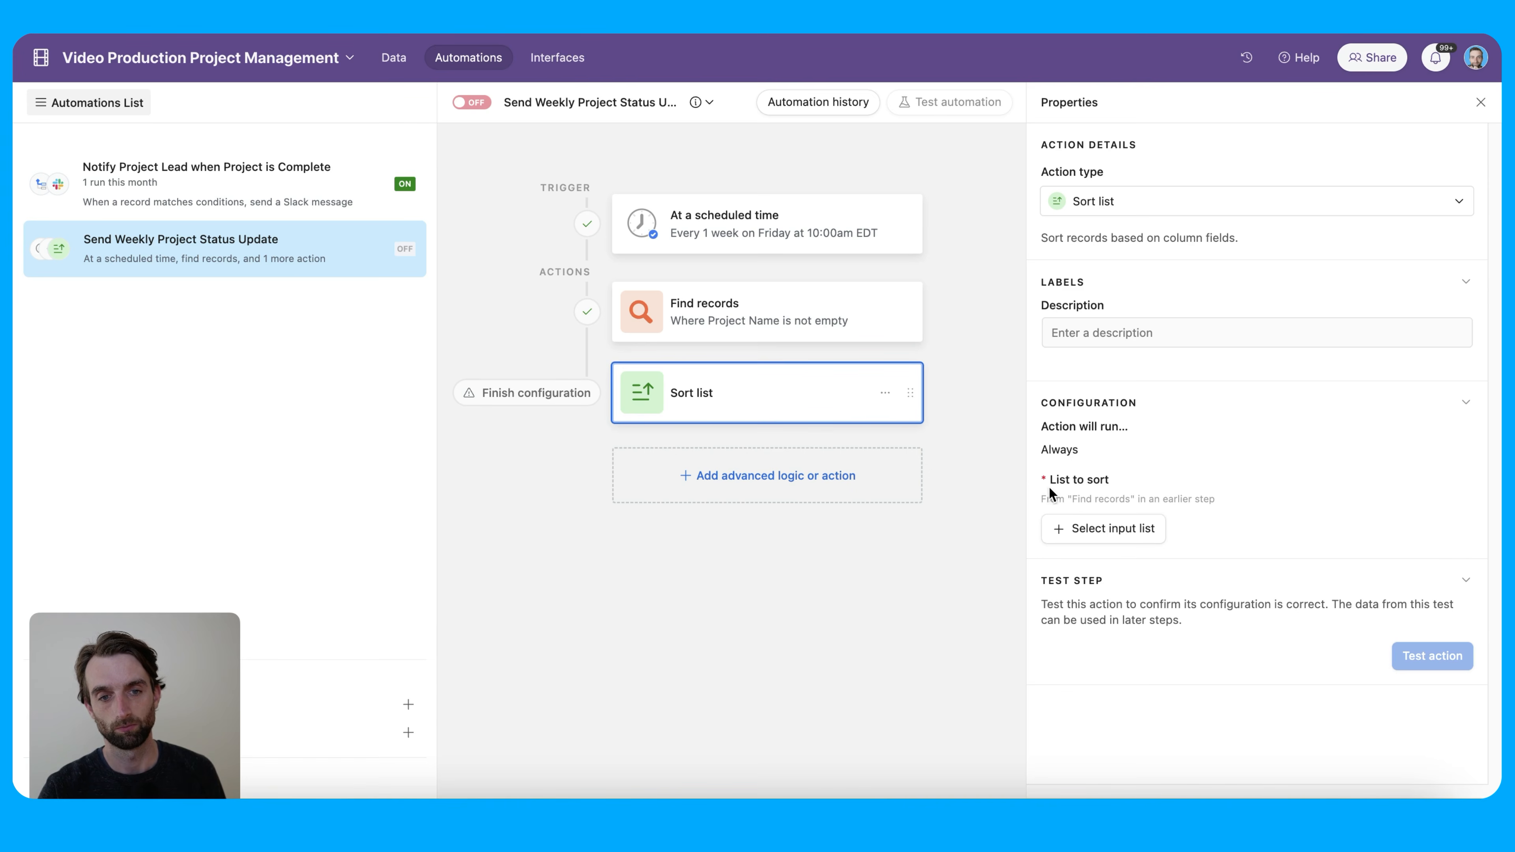
click(1100, 540)
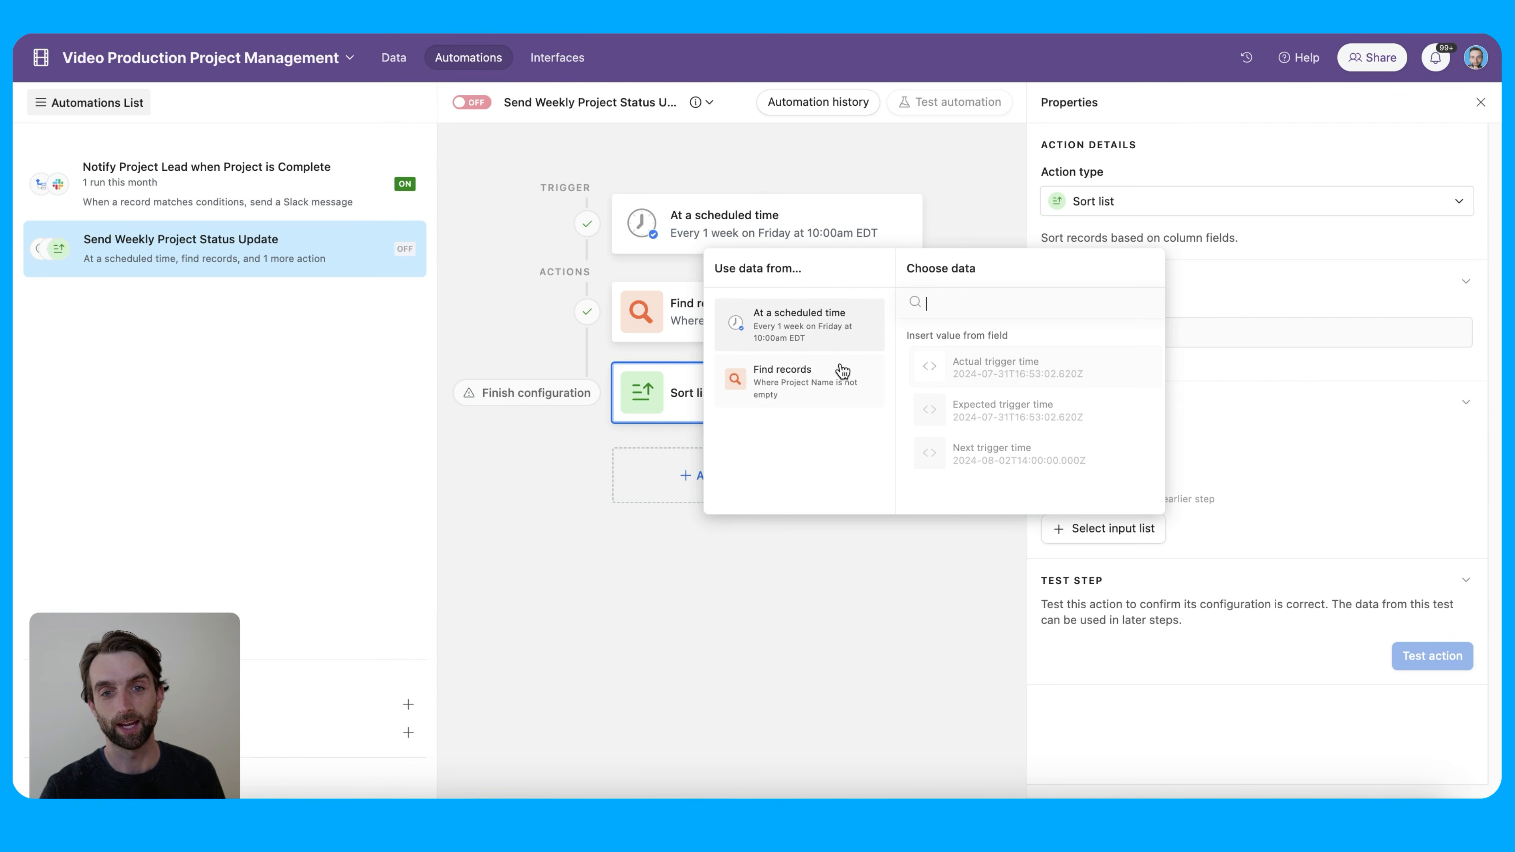
click(837, 389)
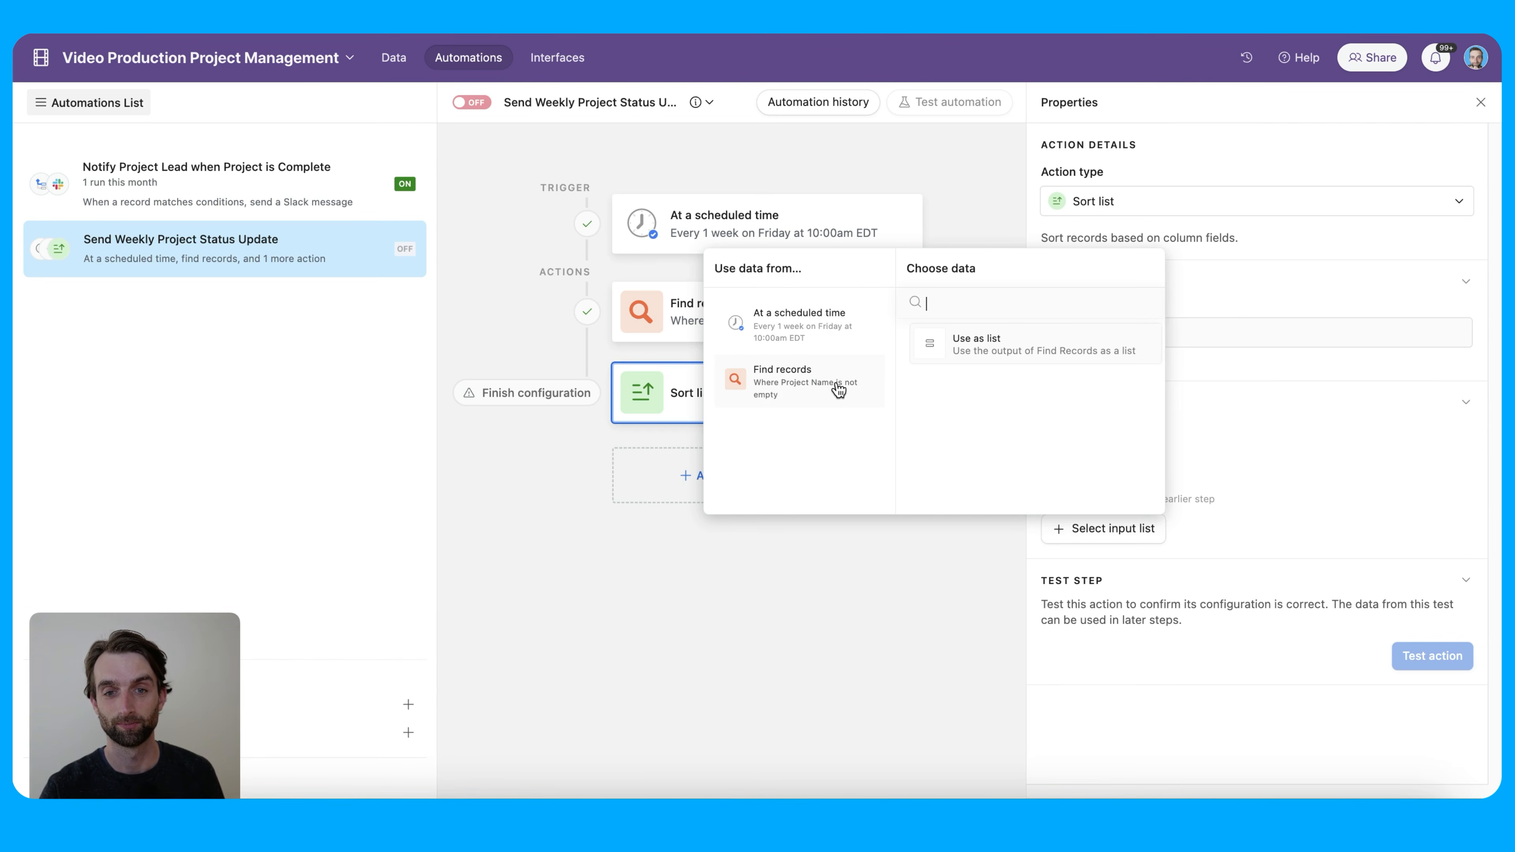
click(998, 346)
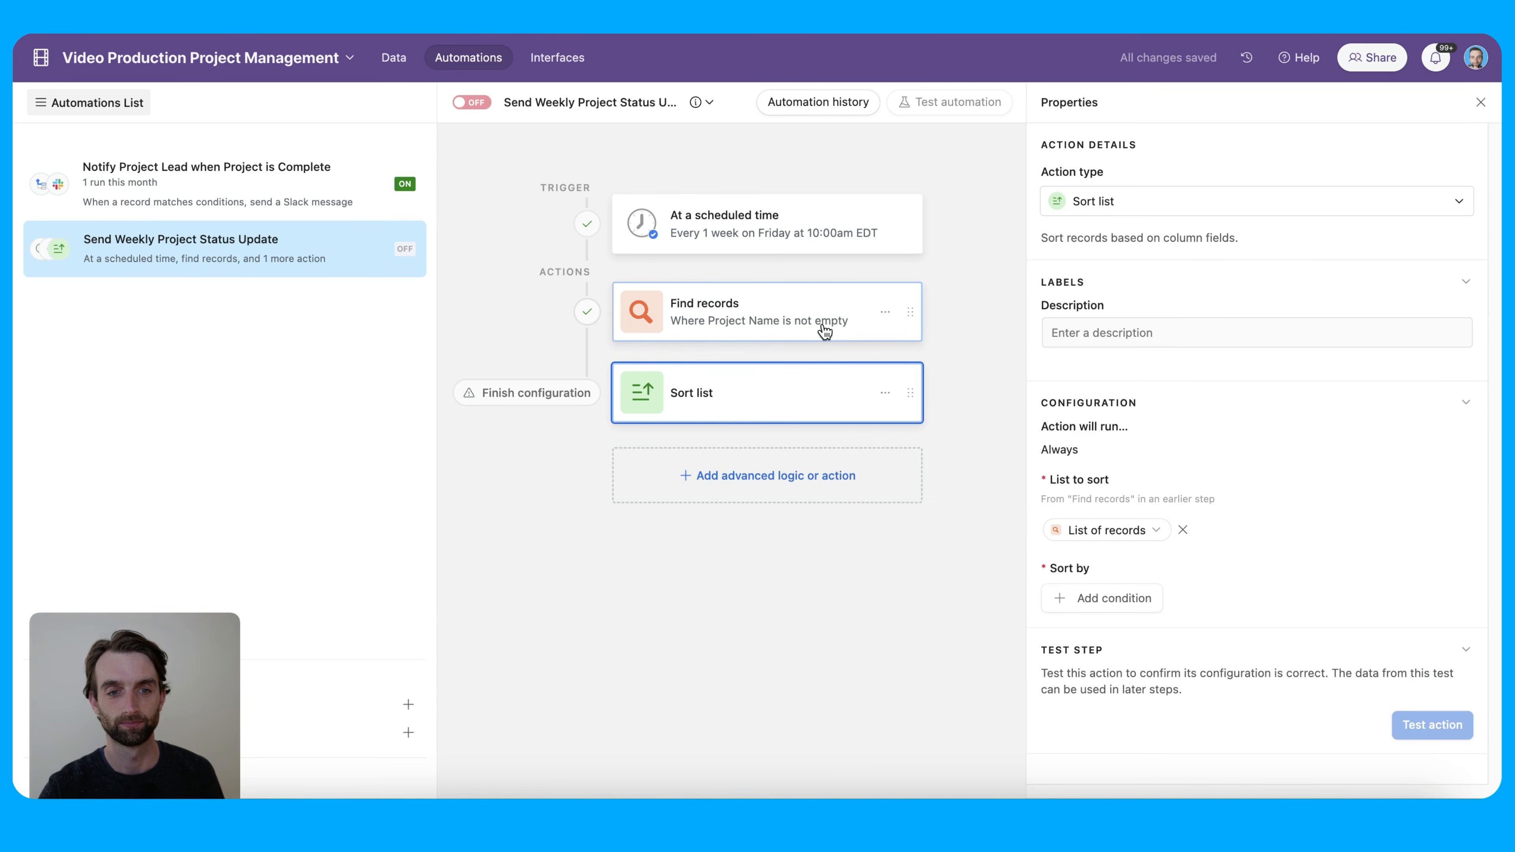
click(1108, 597)
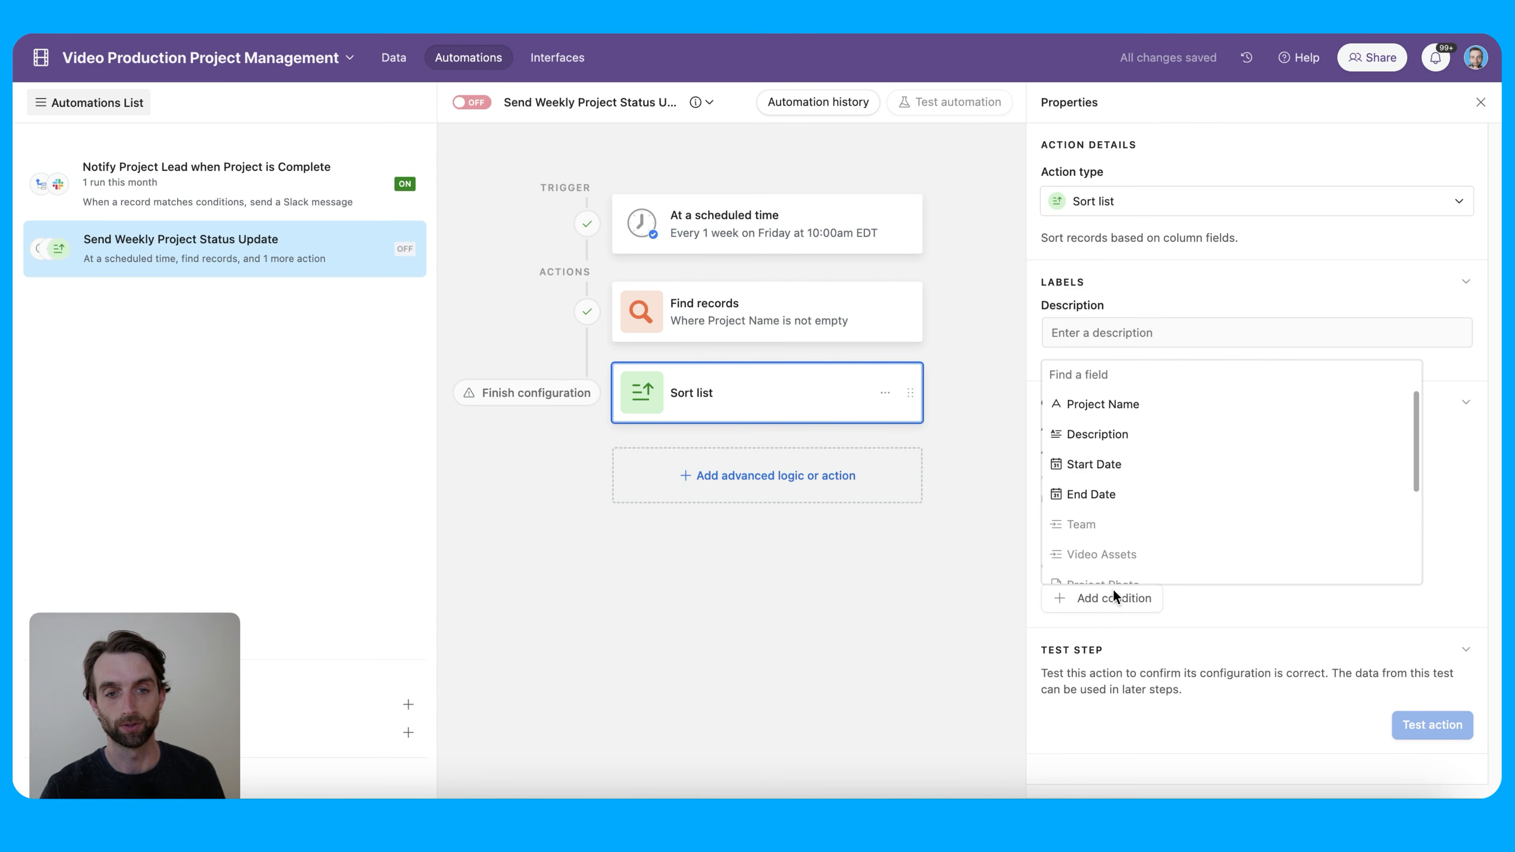
scroll(1171, 538, down, 3)
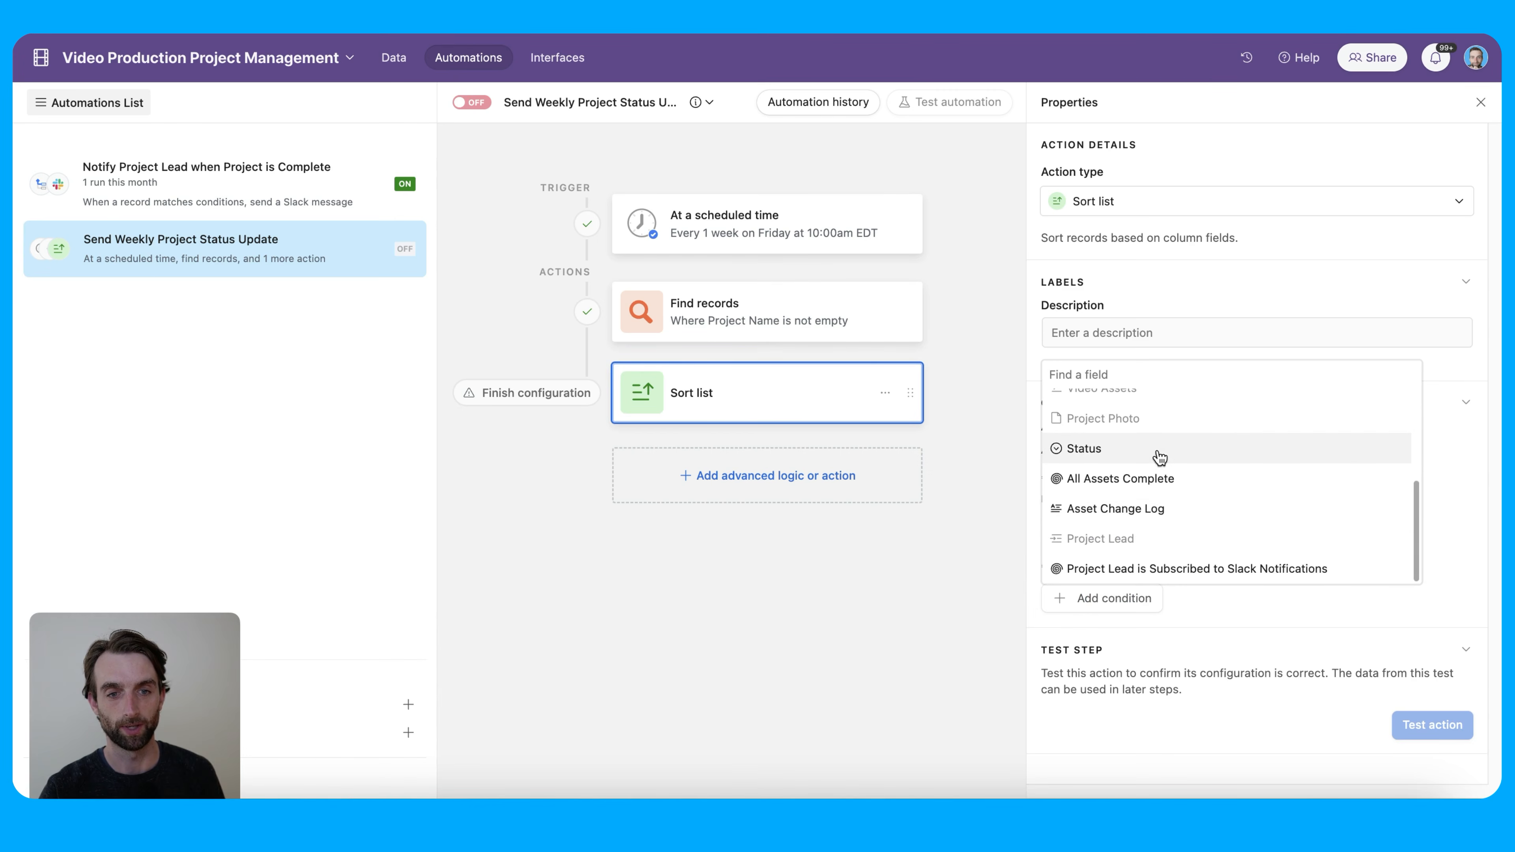
click(1155, 450)
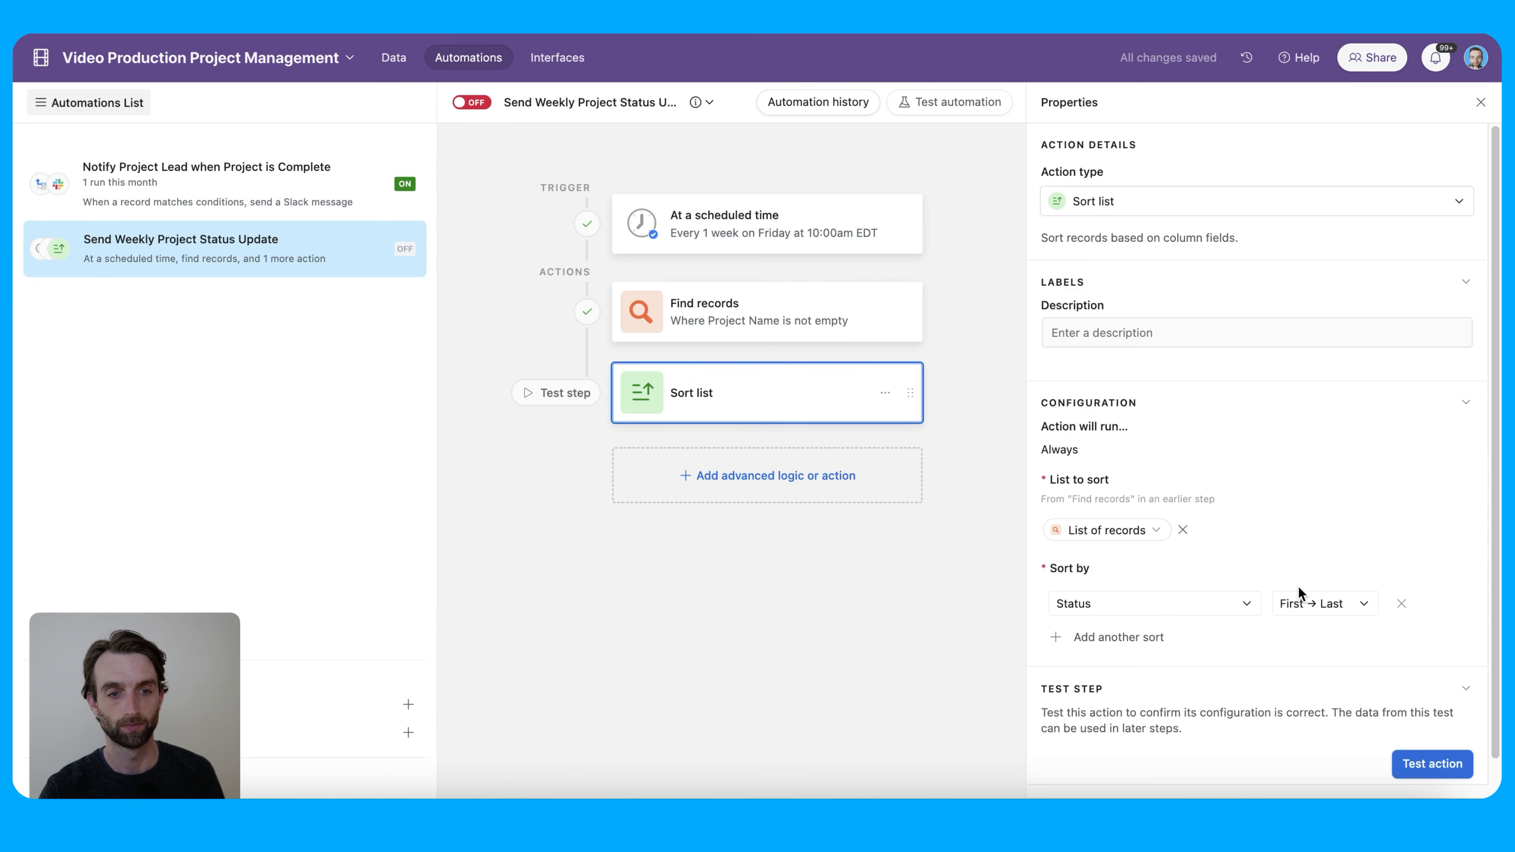
Test the sort step and review the four sorted project records
click(1431, 764)
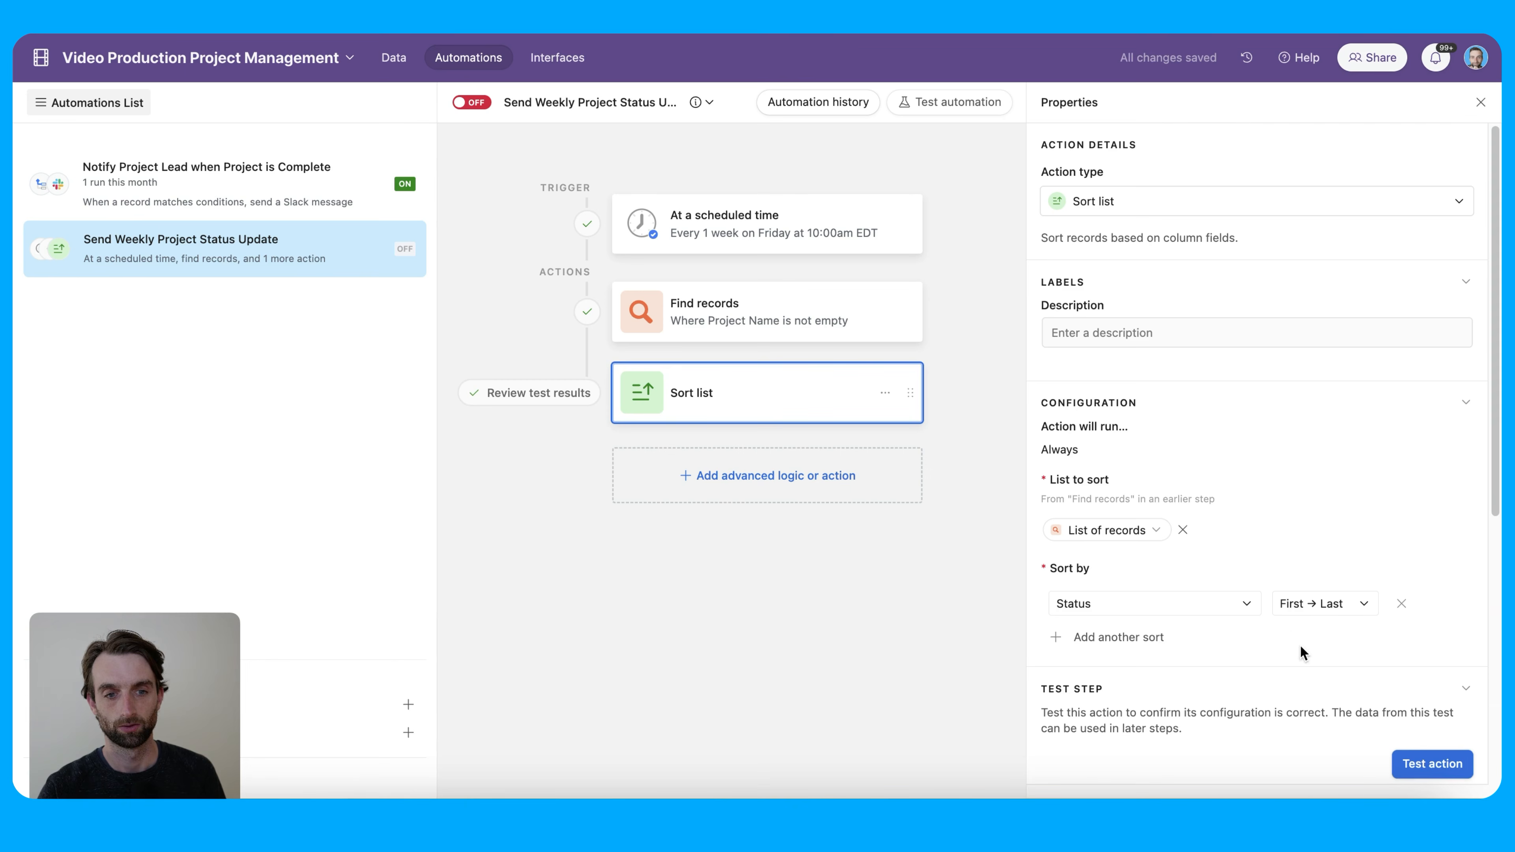
click(559, 389)
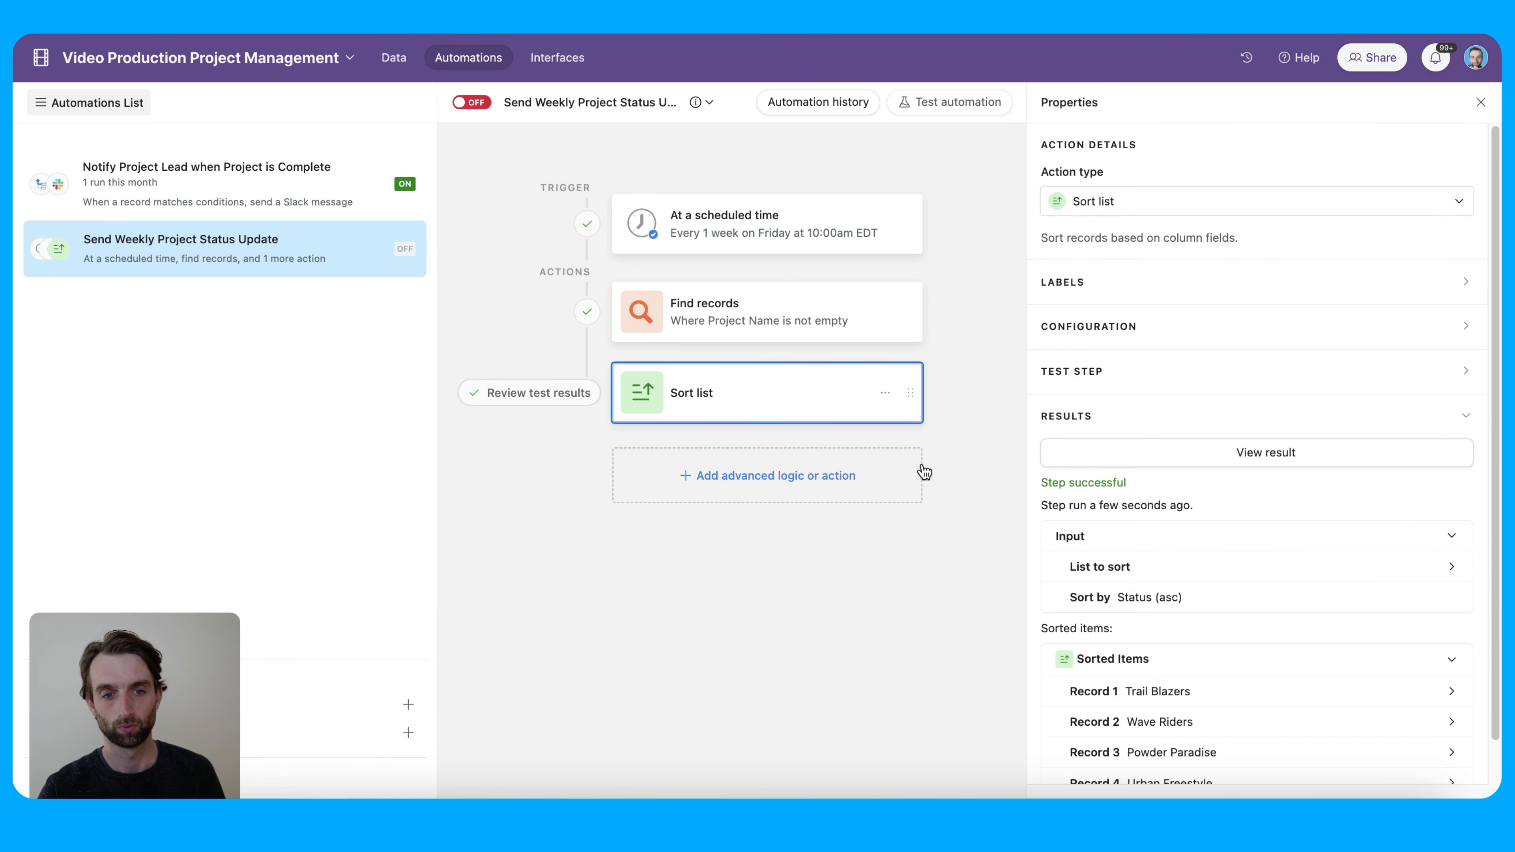
scroll(1366, 596, down, 2)
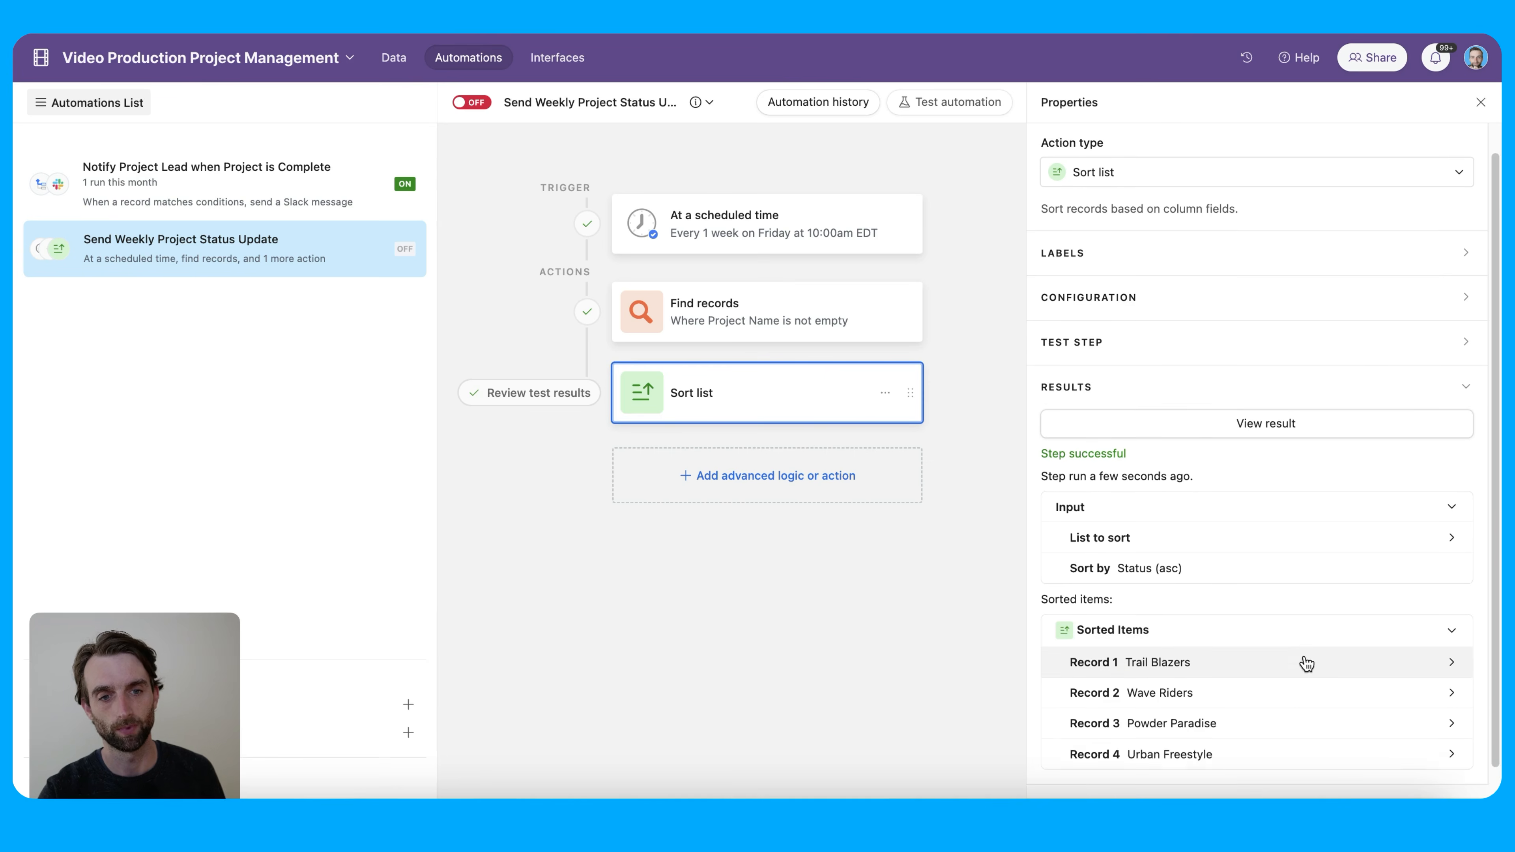
scroll(1300, 656, up, 2)
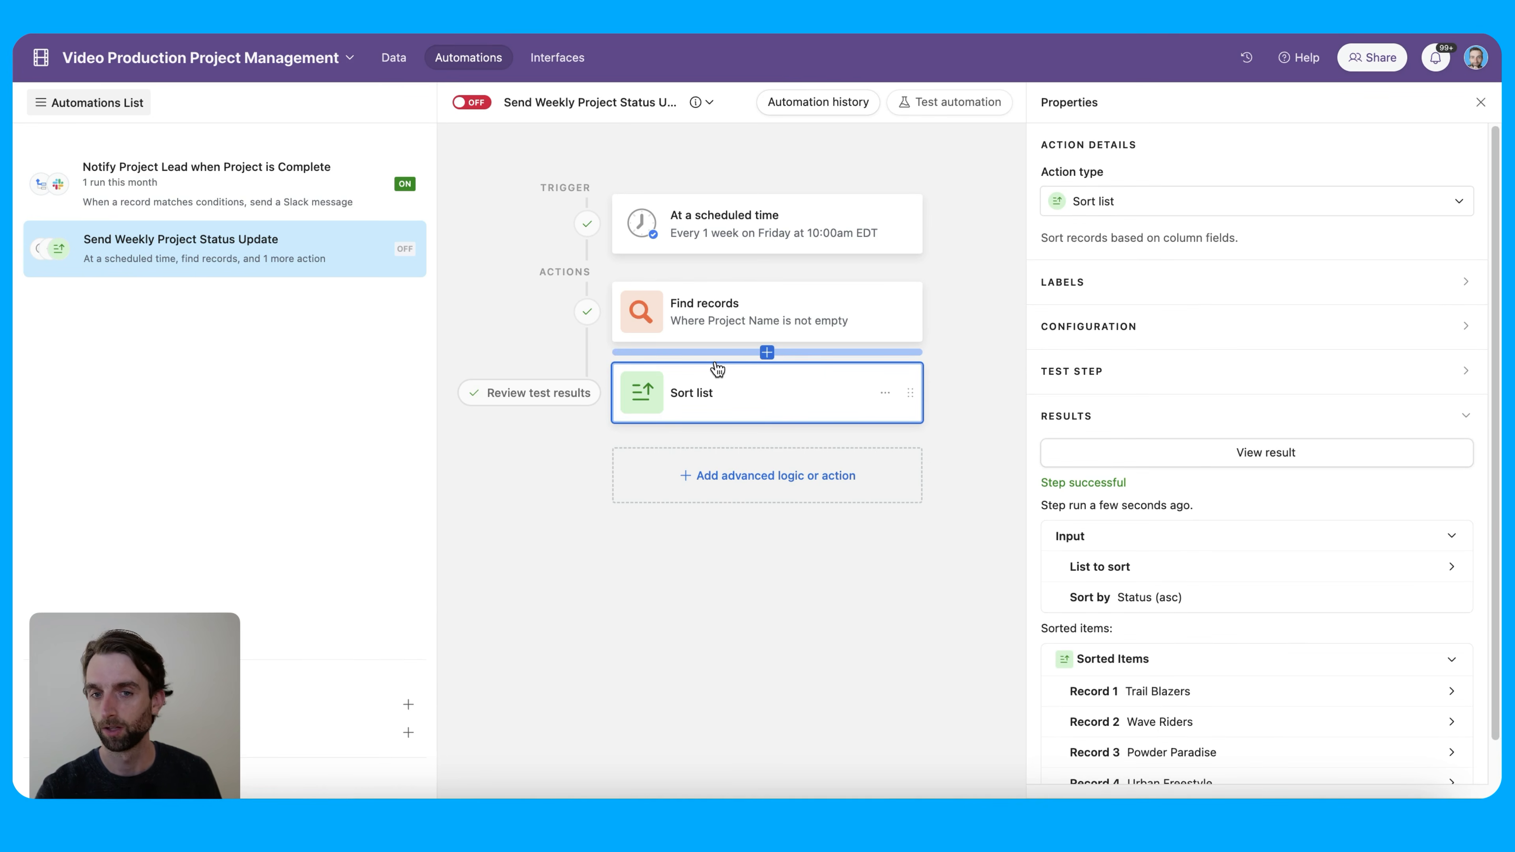
Add a Send email step after the Sort list step
click(807, 478)
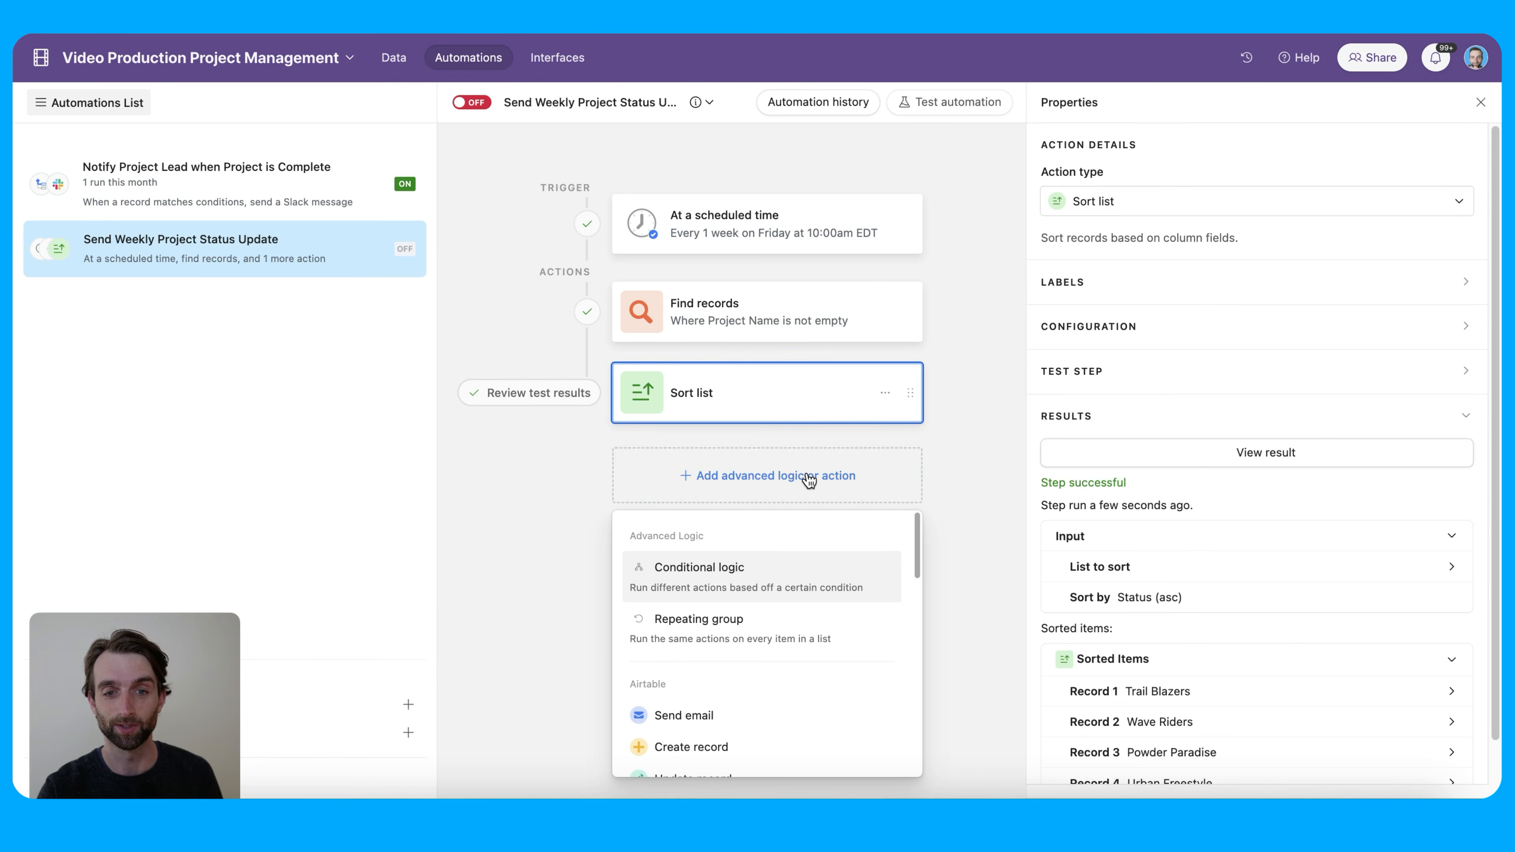
scroll(871, 565, down, 3)
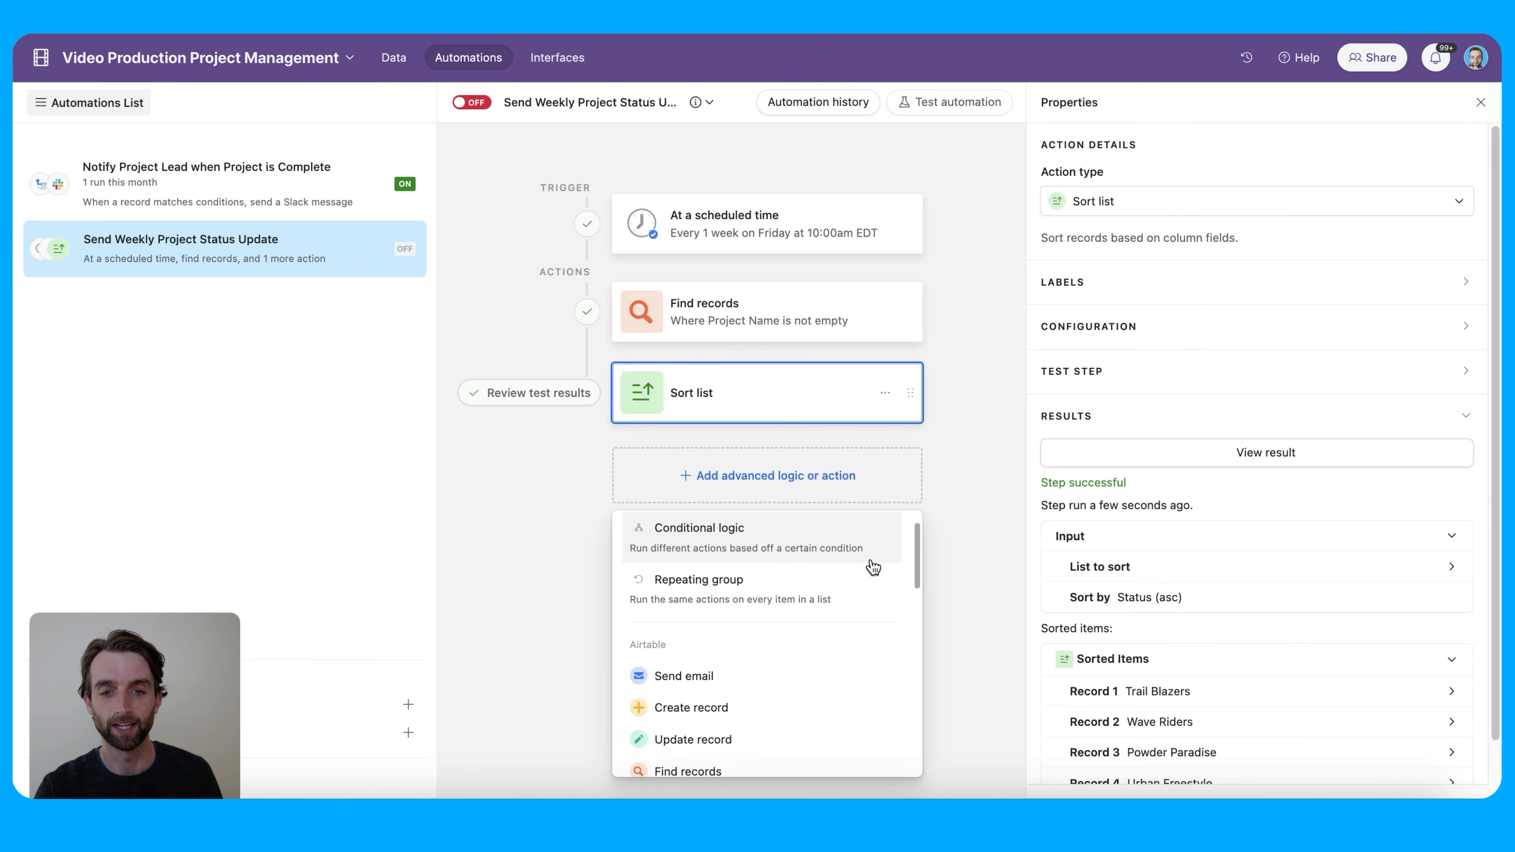
scroll(767, 620, up, 1)
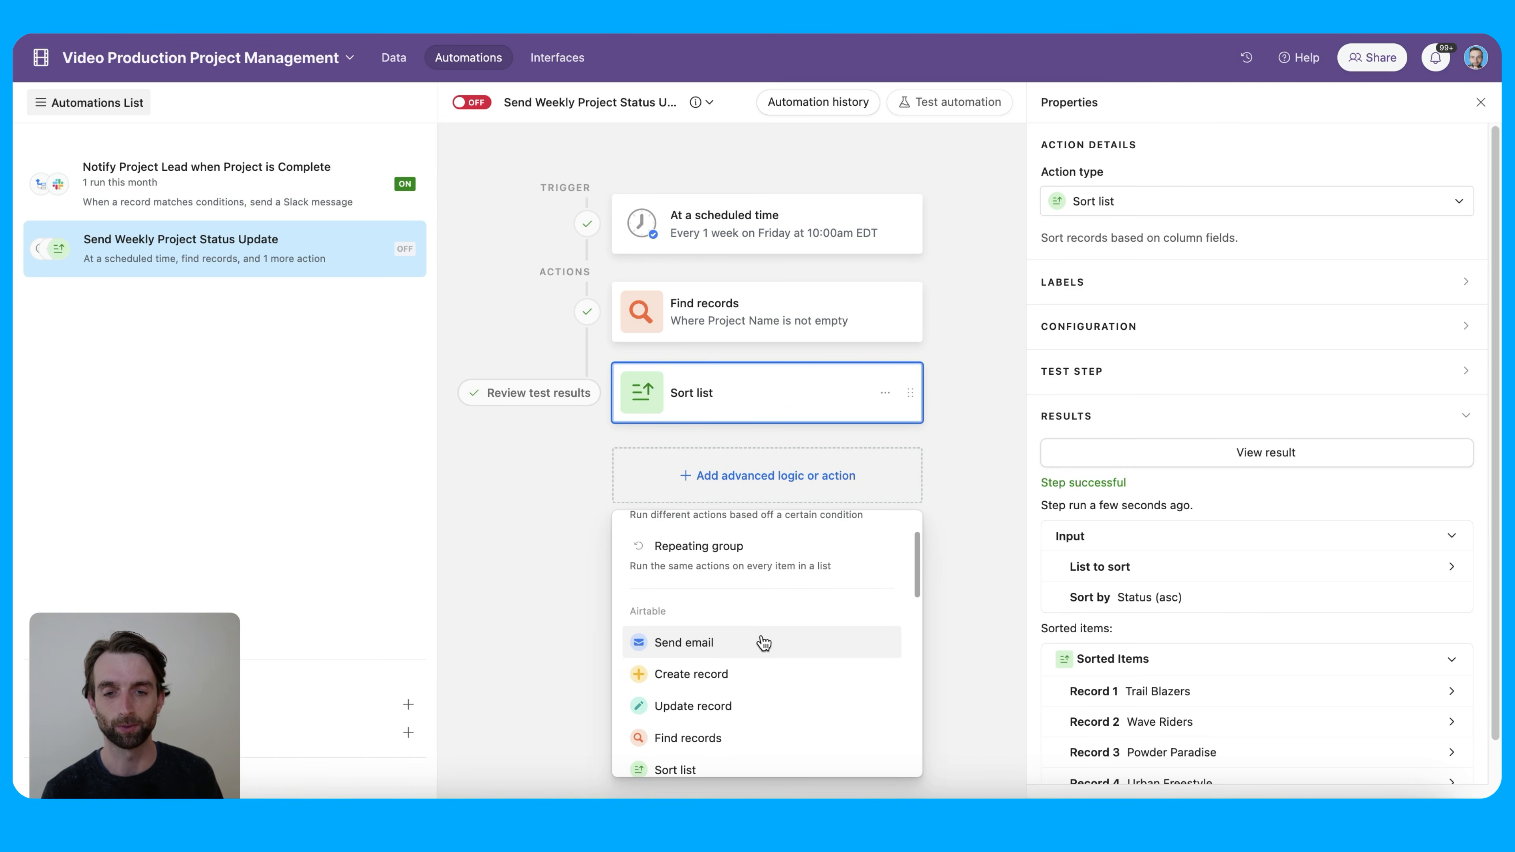
scroll(763, 638, down, 10)
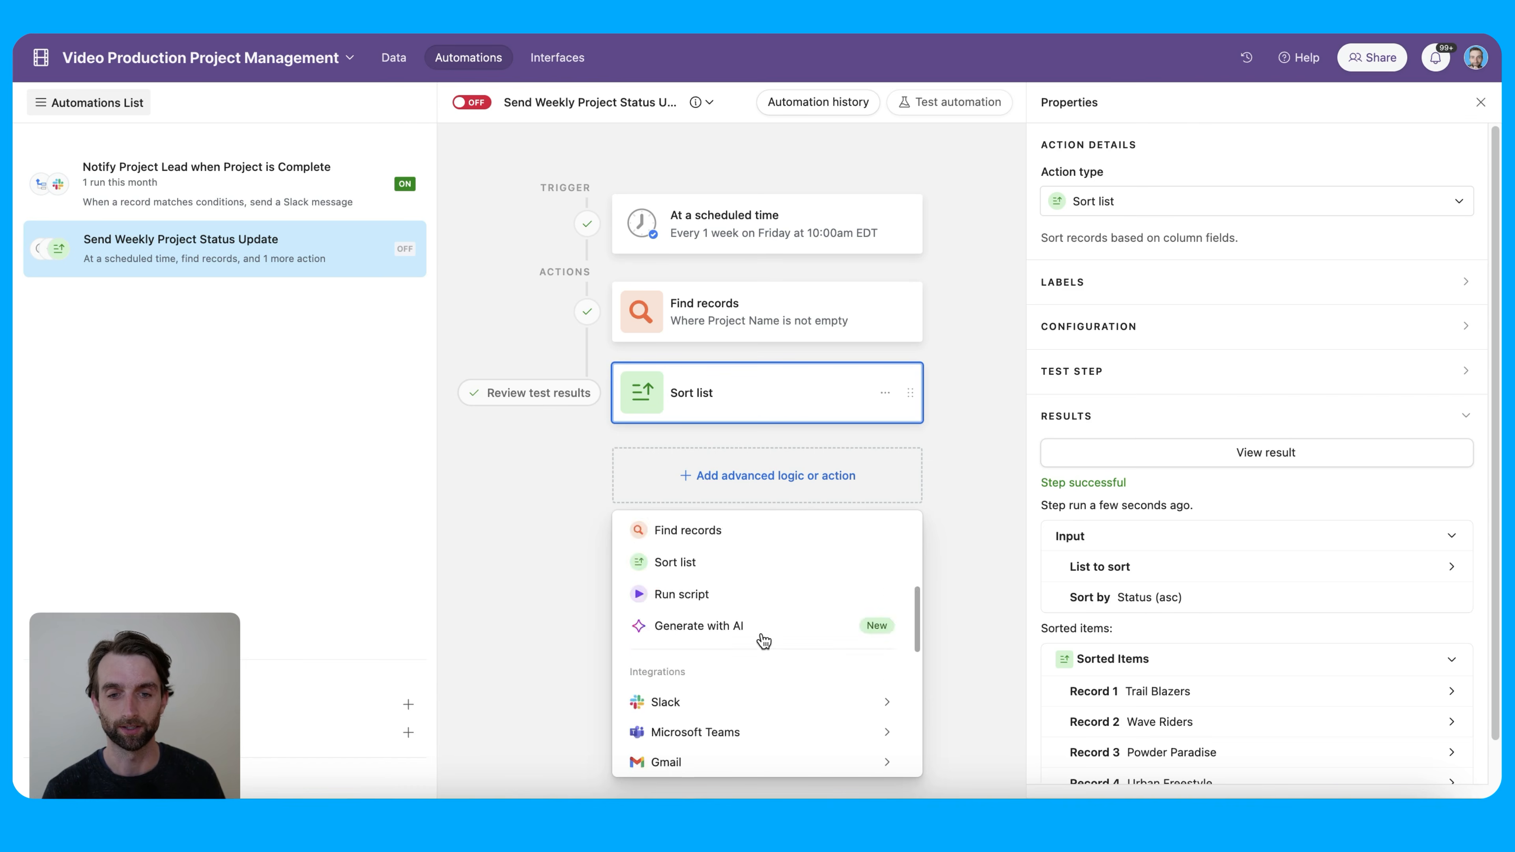
mouse_move(777, 601)
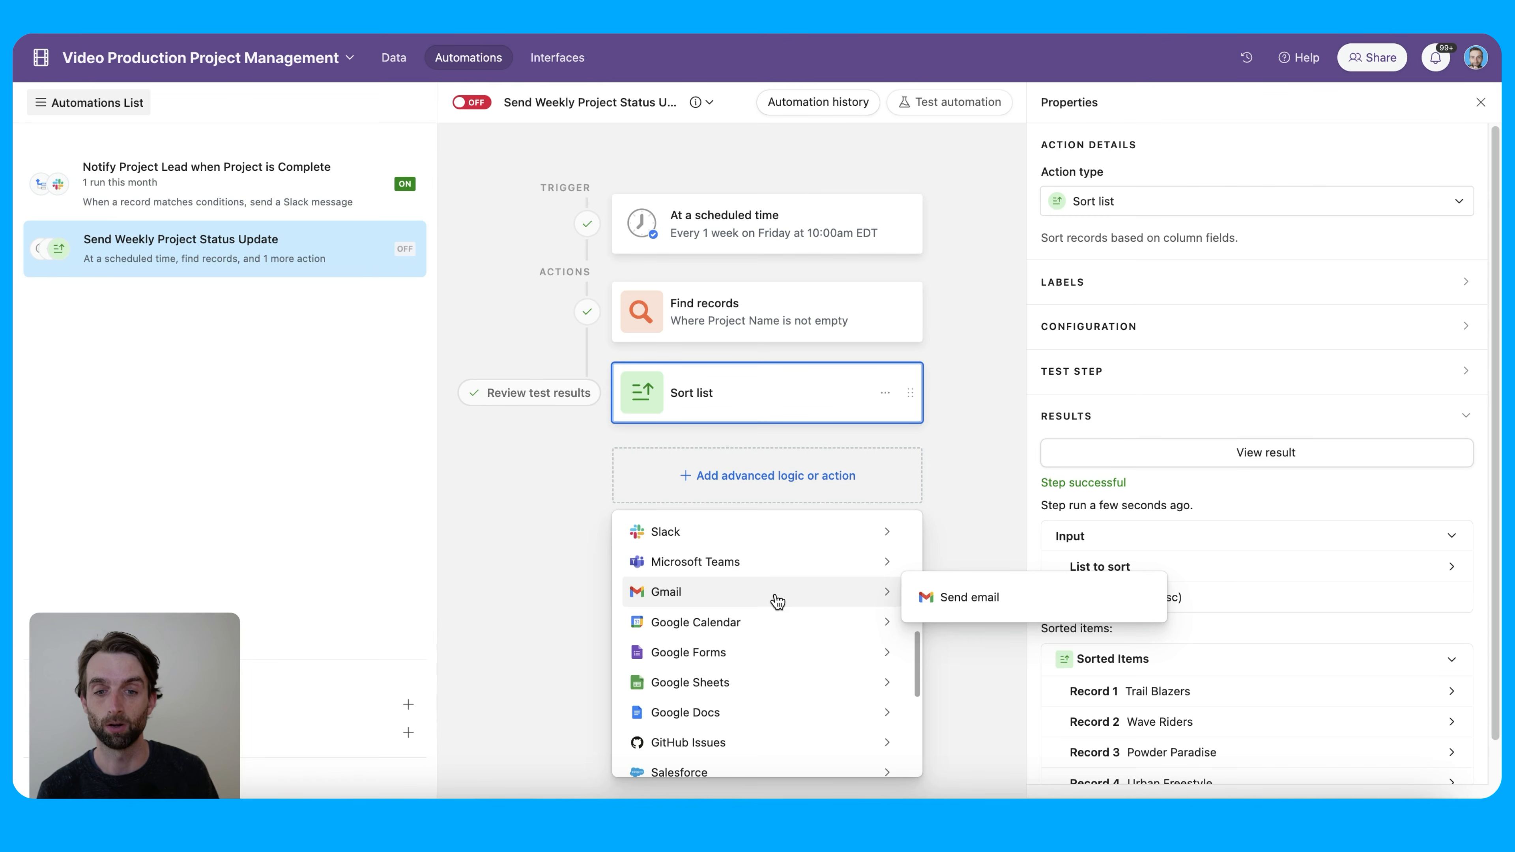
scroll(773, 609, up, 10)
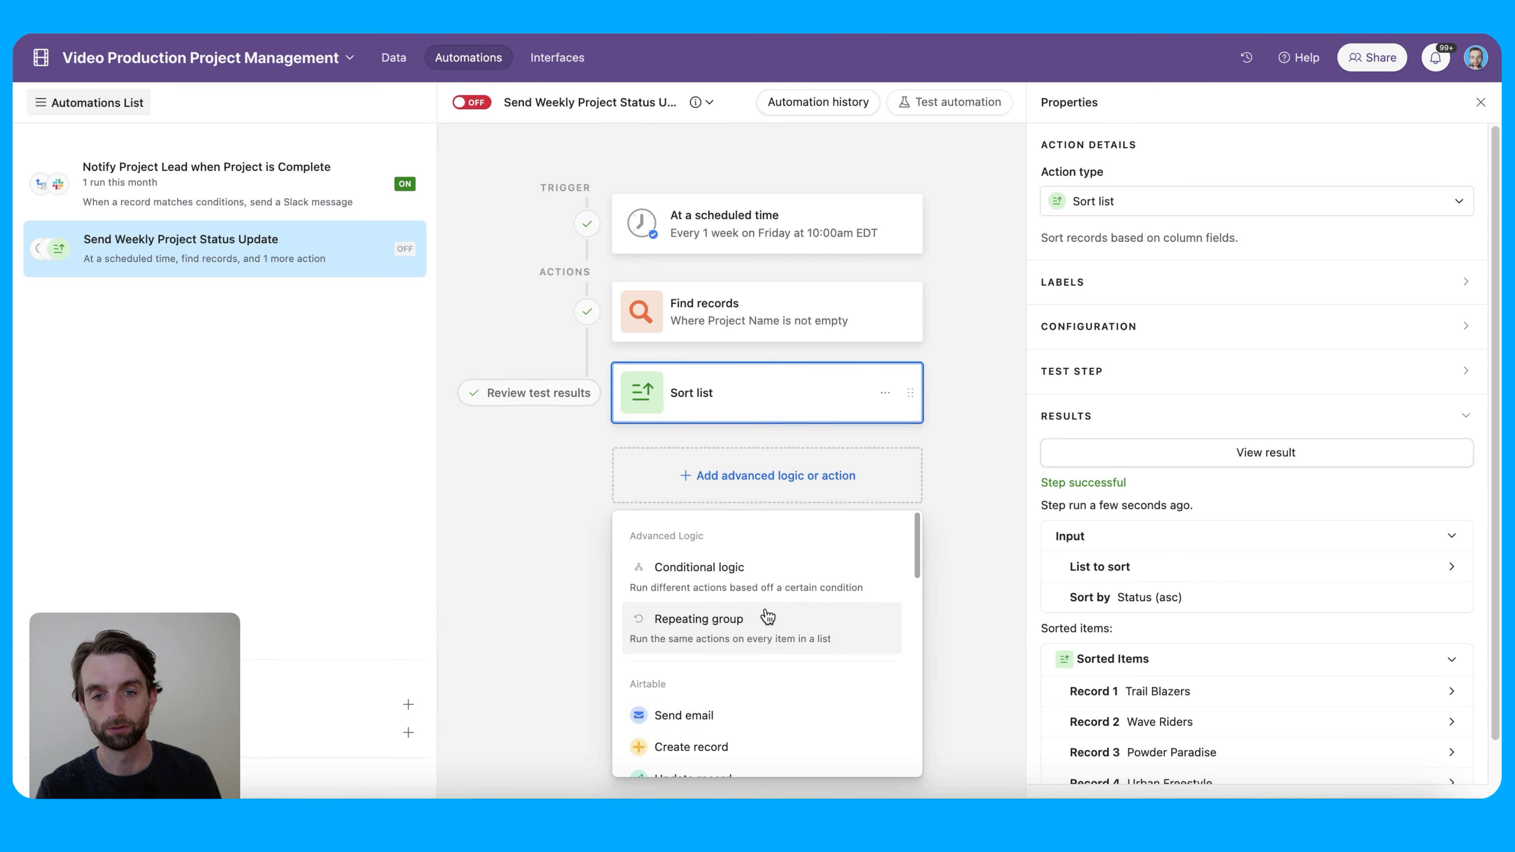
click(739, 714)
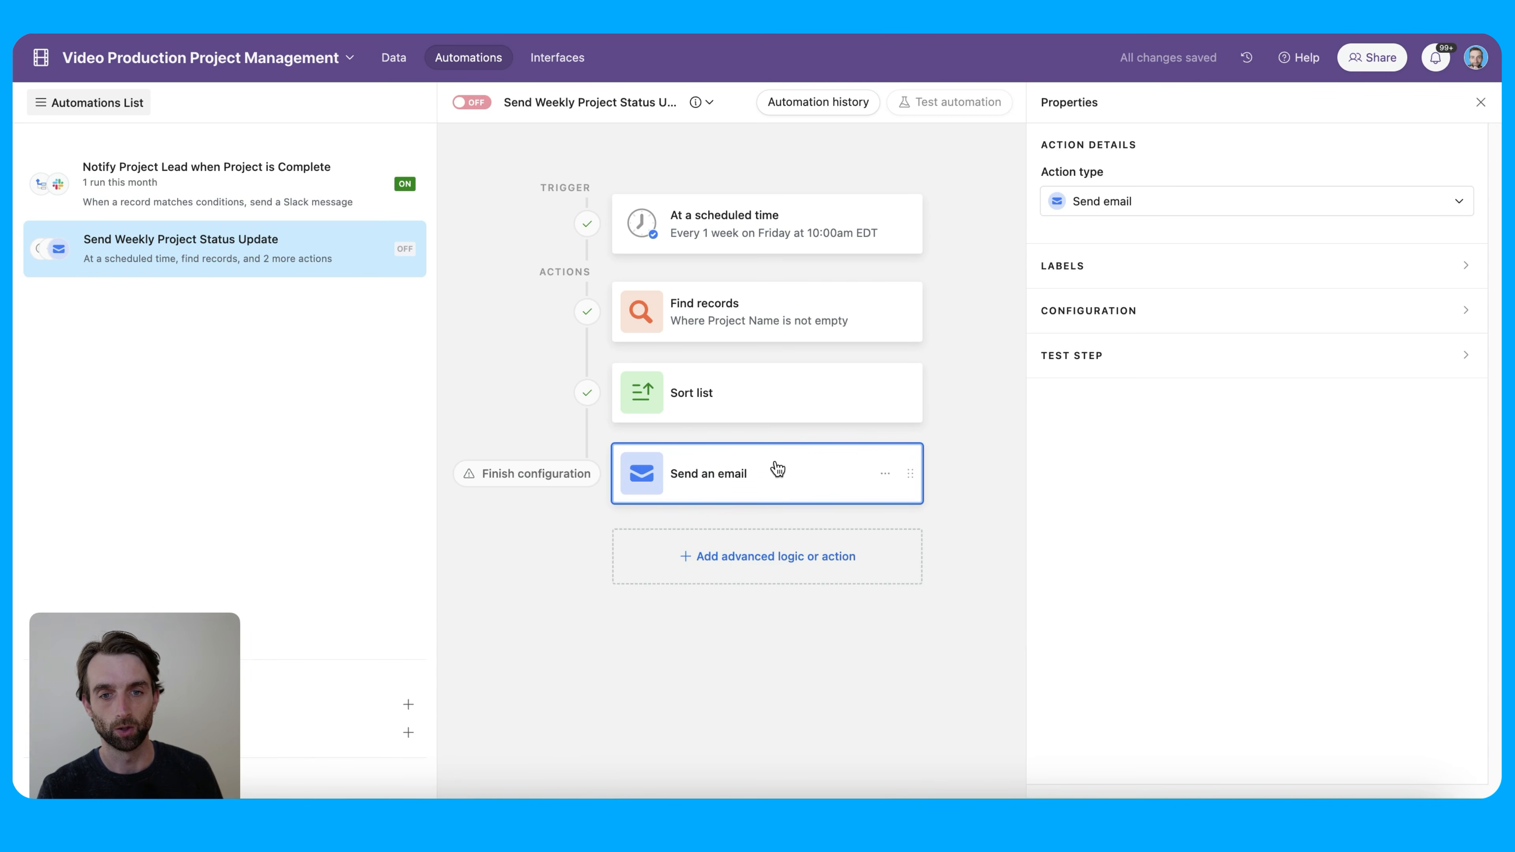
click(769, 475)
scroll(1352, 441, down, 3)
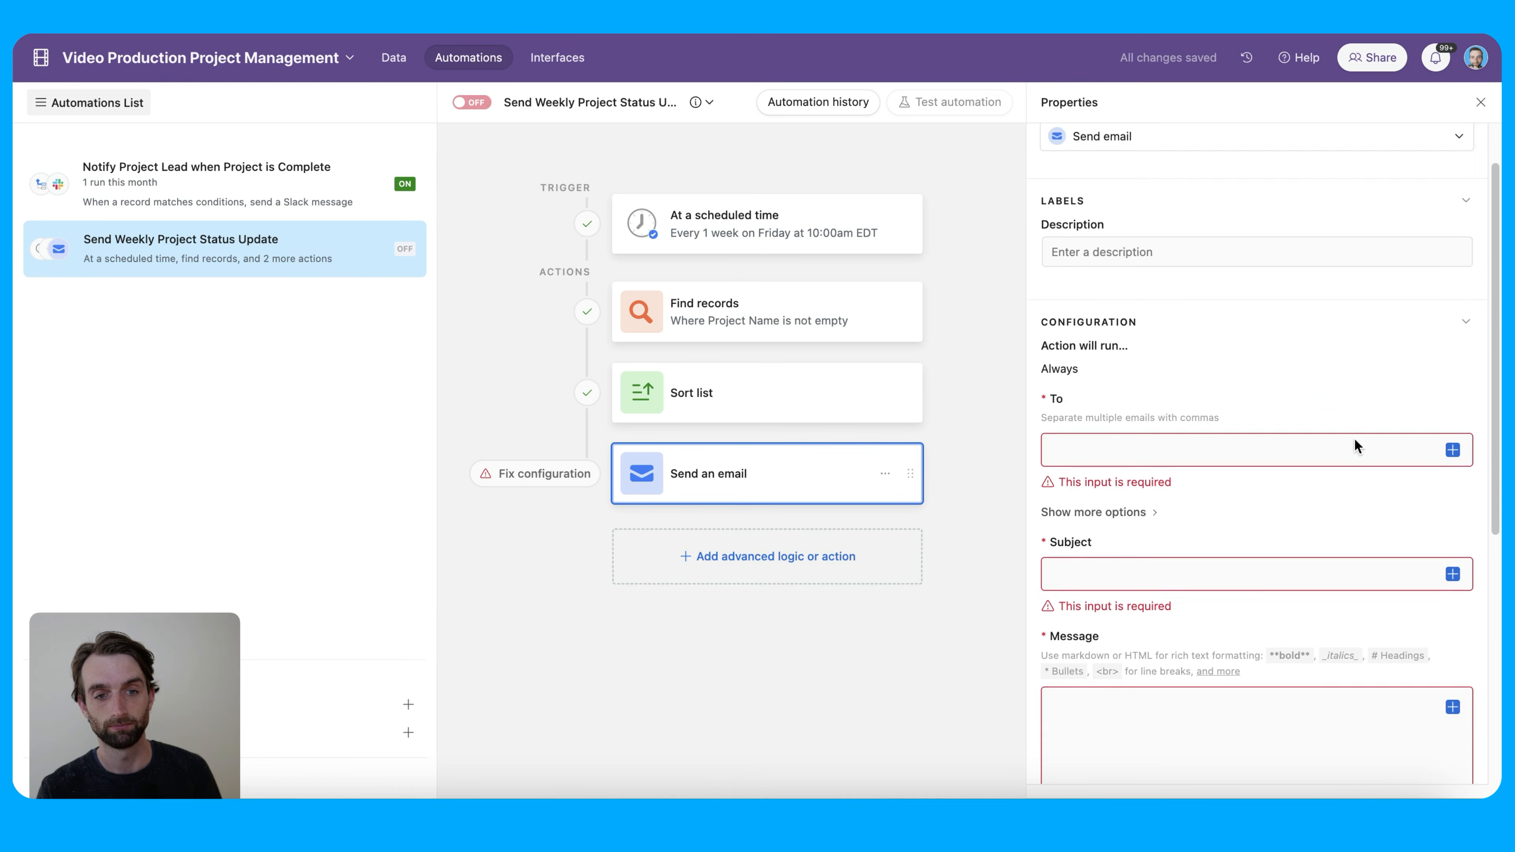
Enter the recipient address, subject 'End of Week Project Statuses', and start the message body
click(1323, 425)
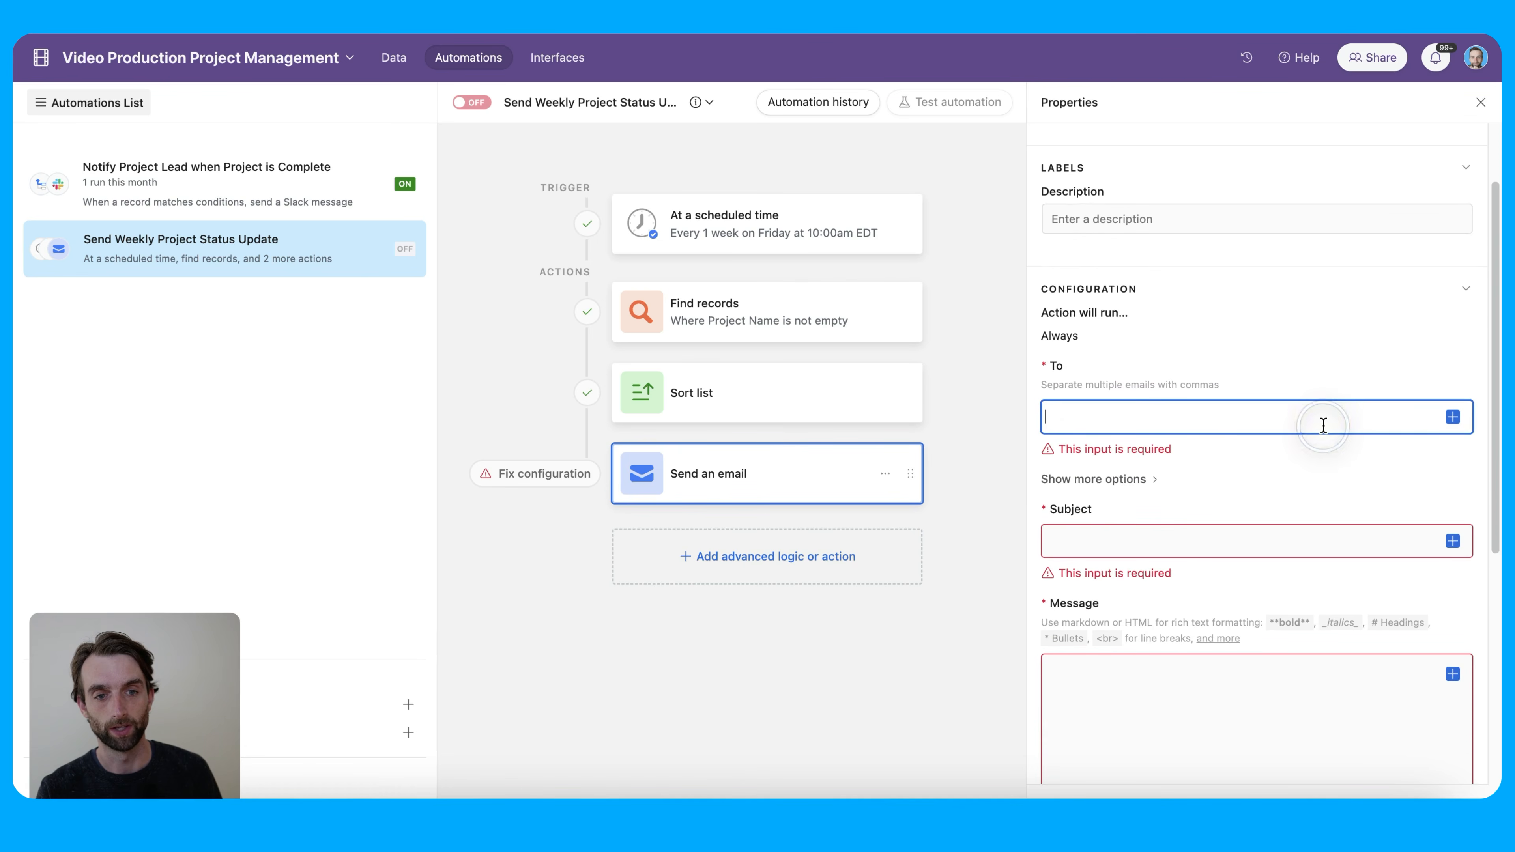
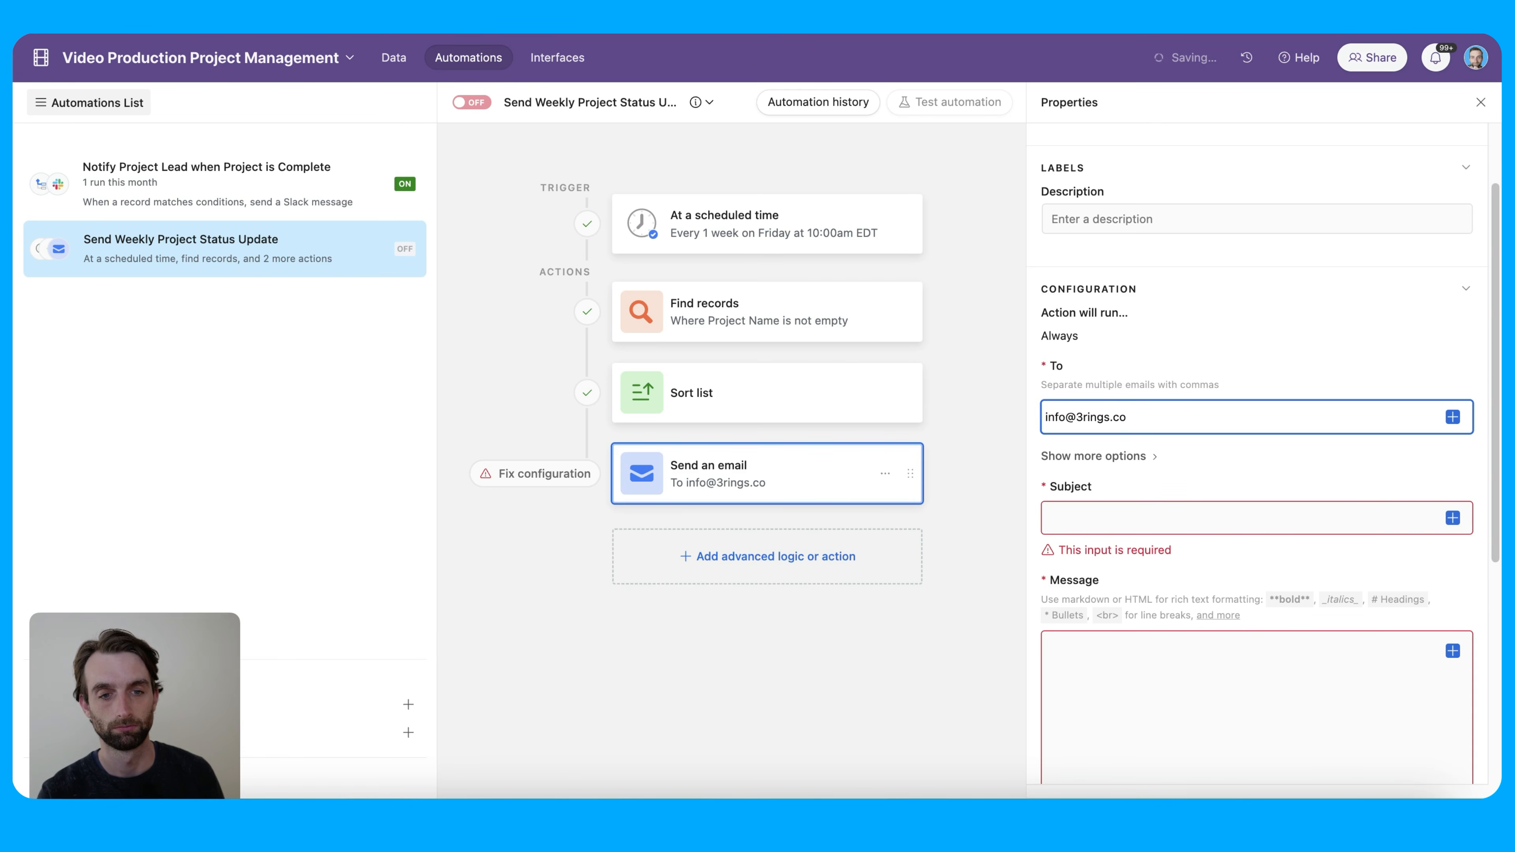
click(1269, 517)
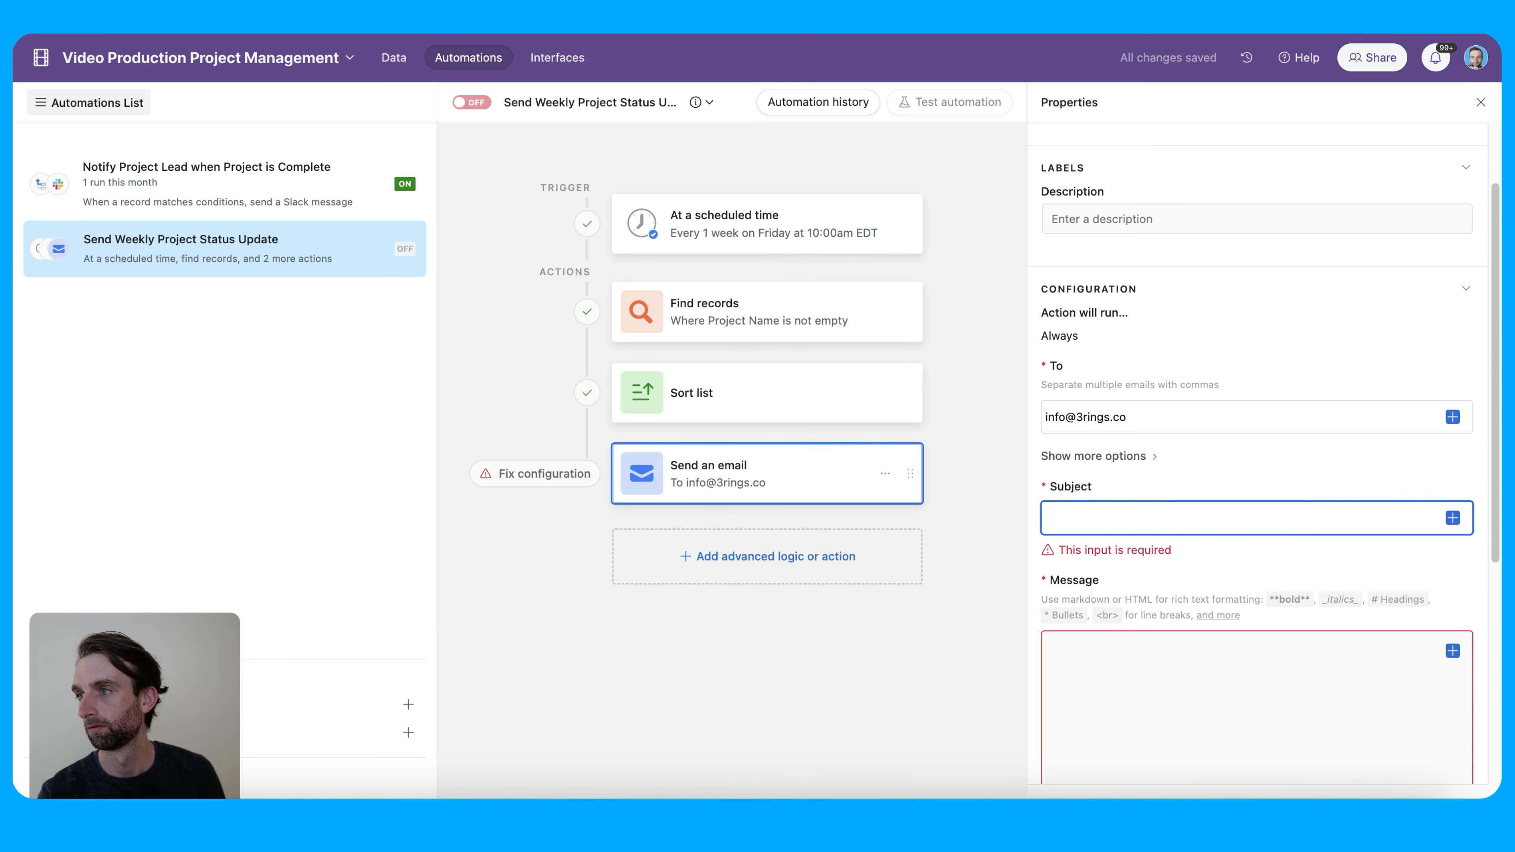
text(End of Week Project Statuses)
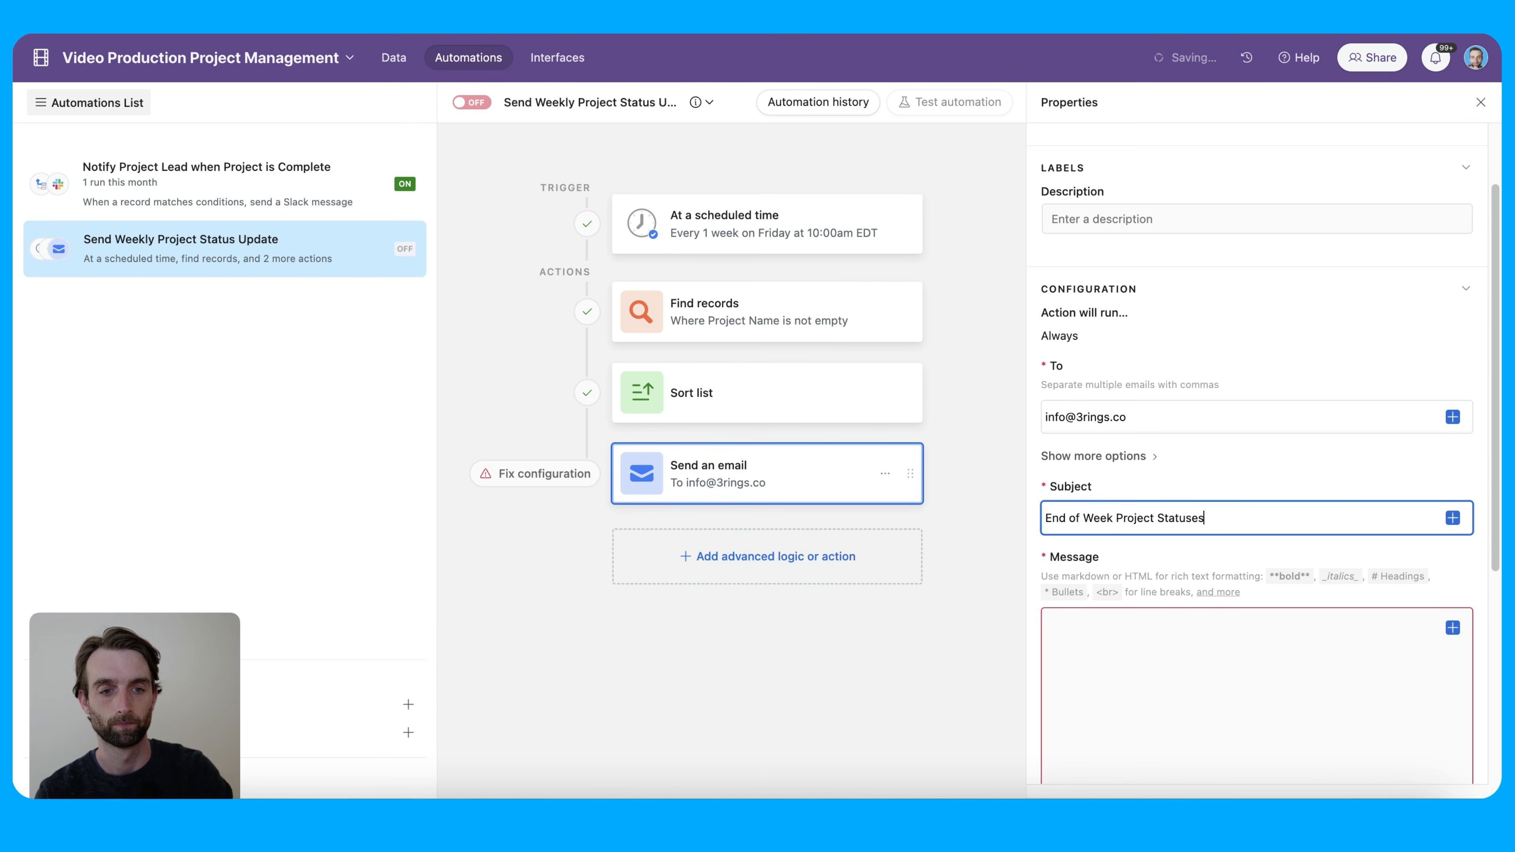
click(1255, 634)
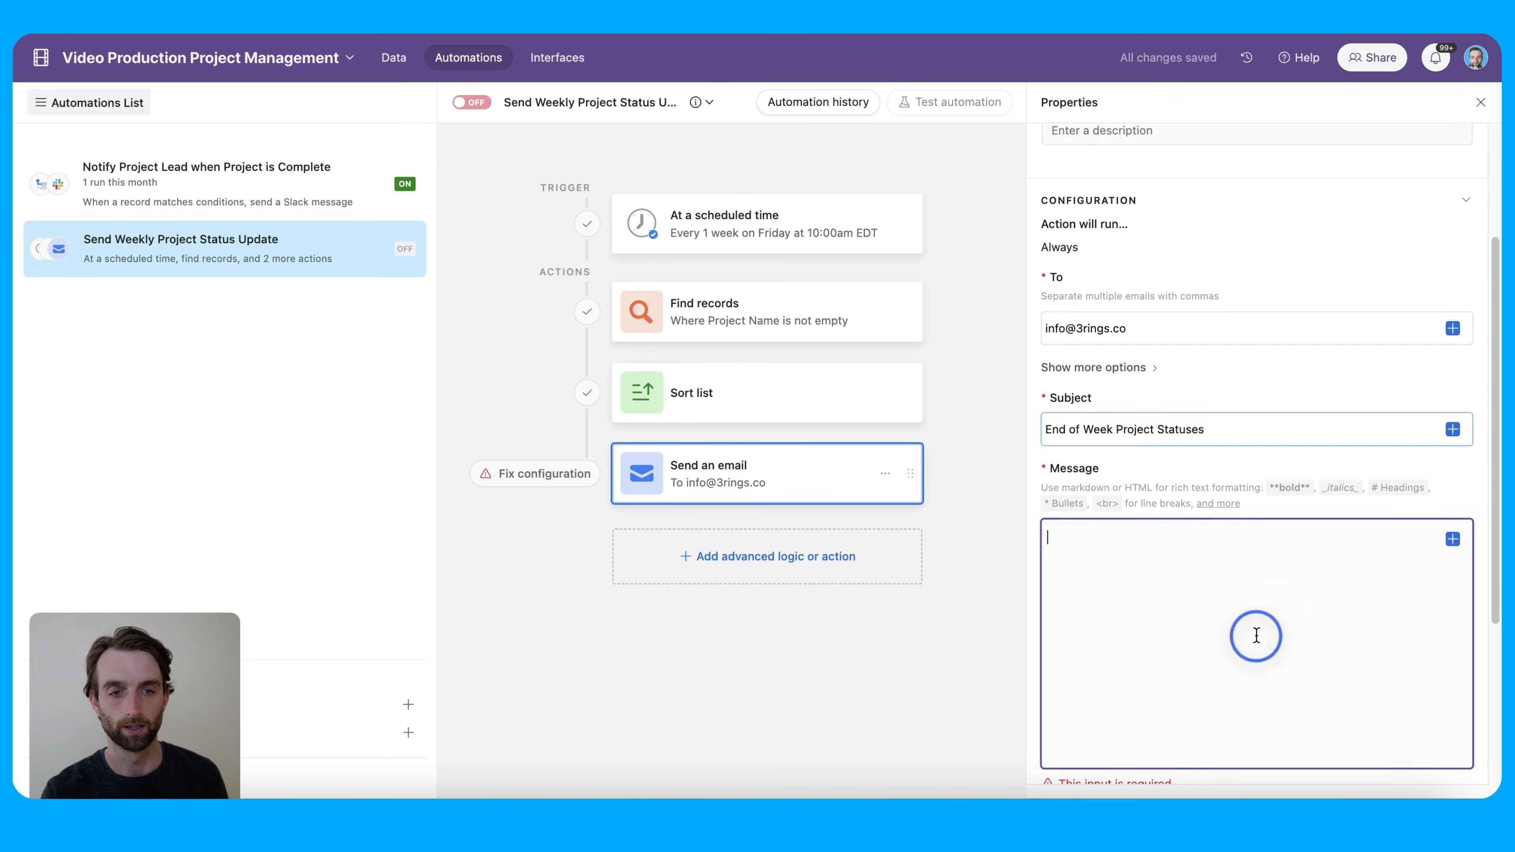
scroll(1282, 632, down, 3)
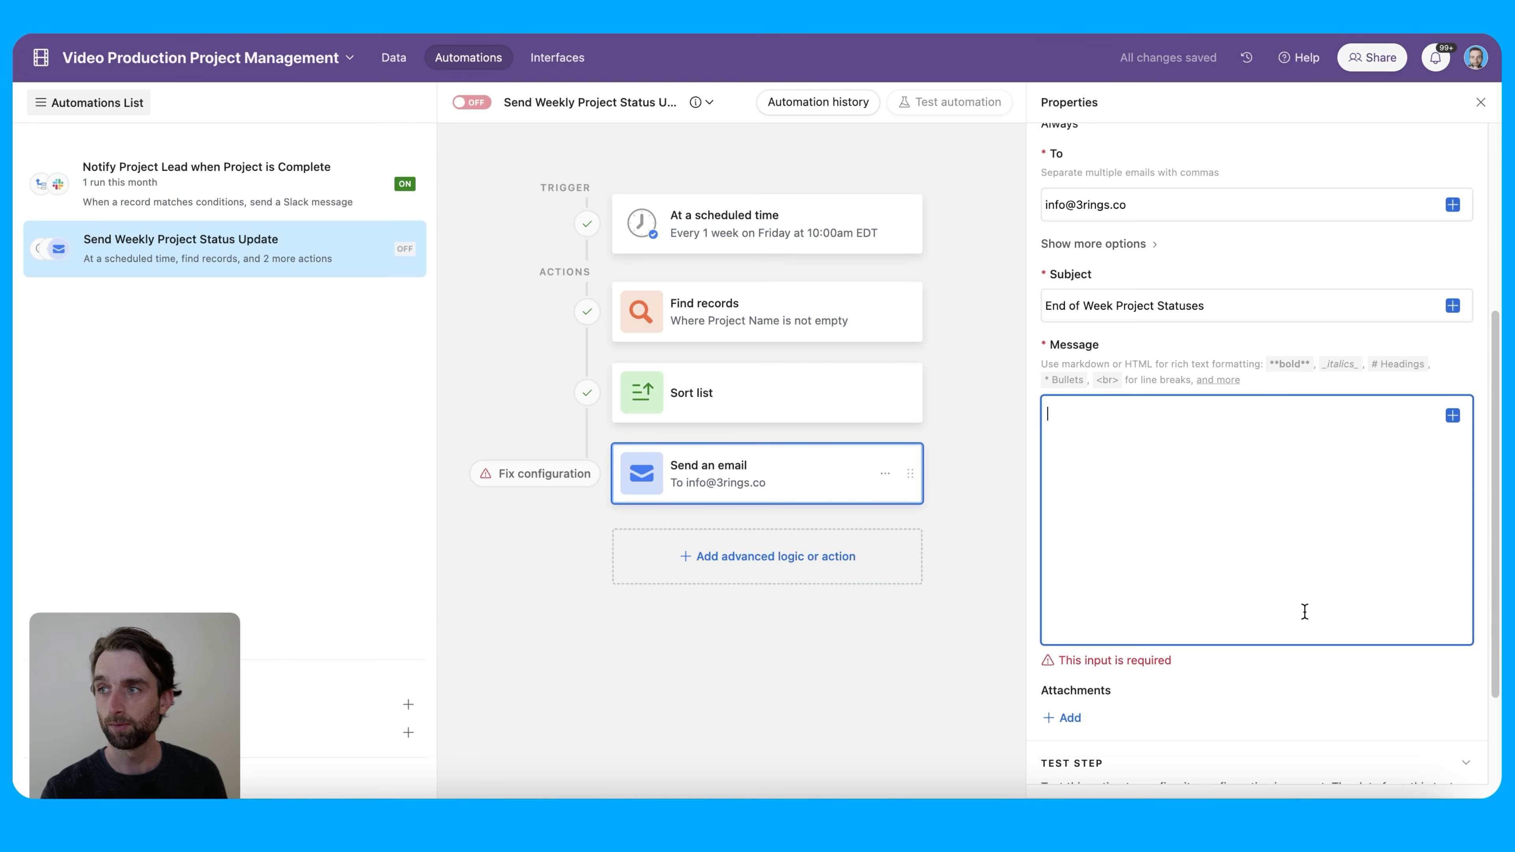
click(1132, 453)
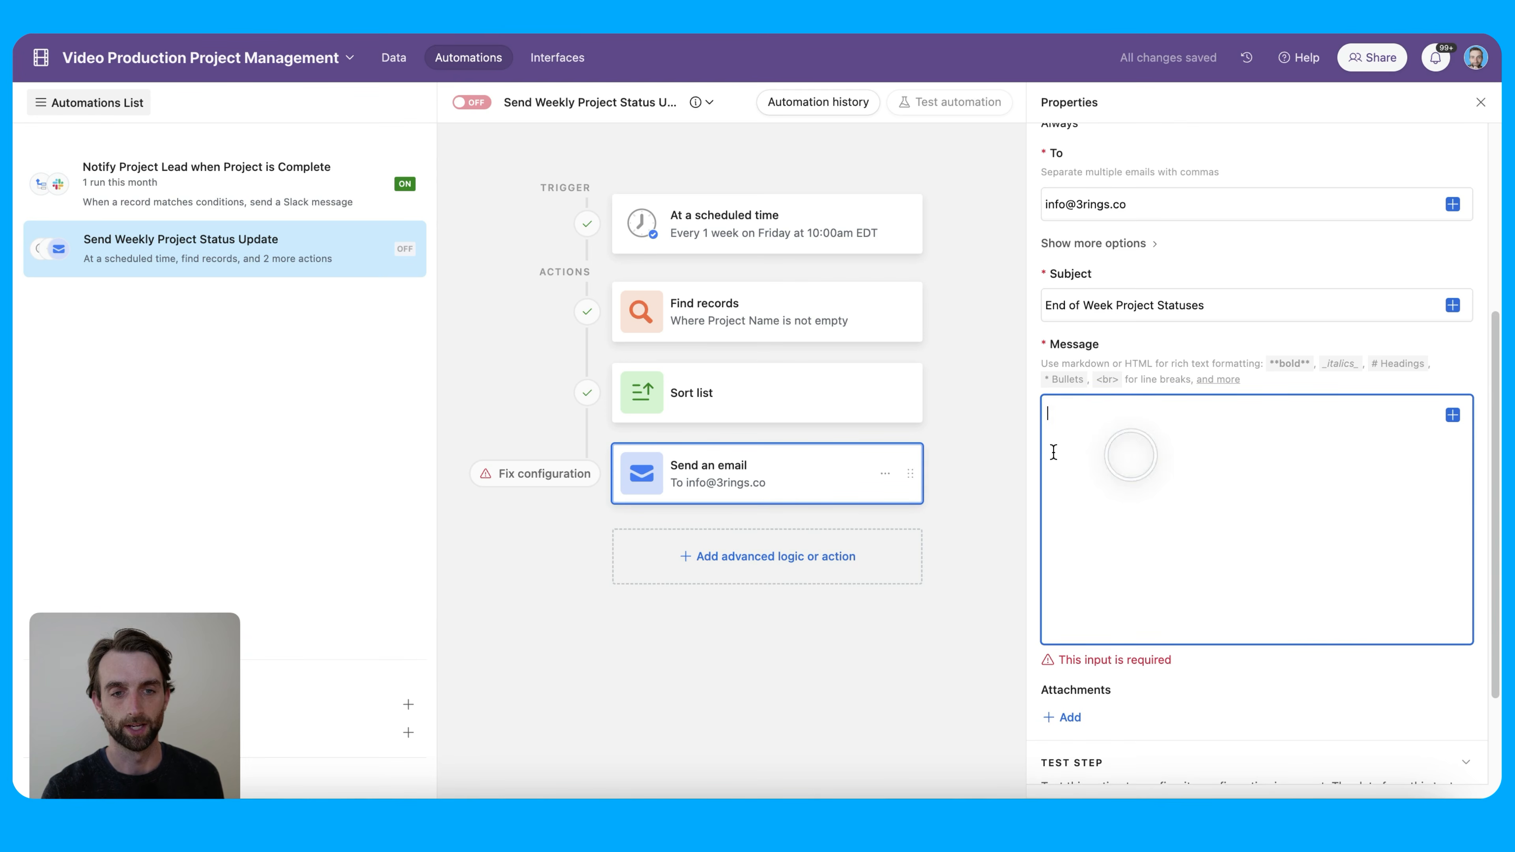
scroll(1052, 452, down, 1)
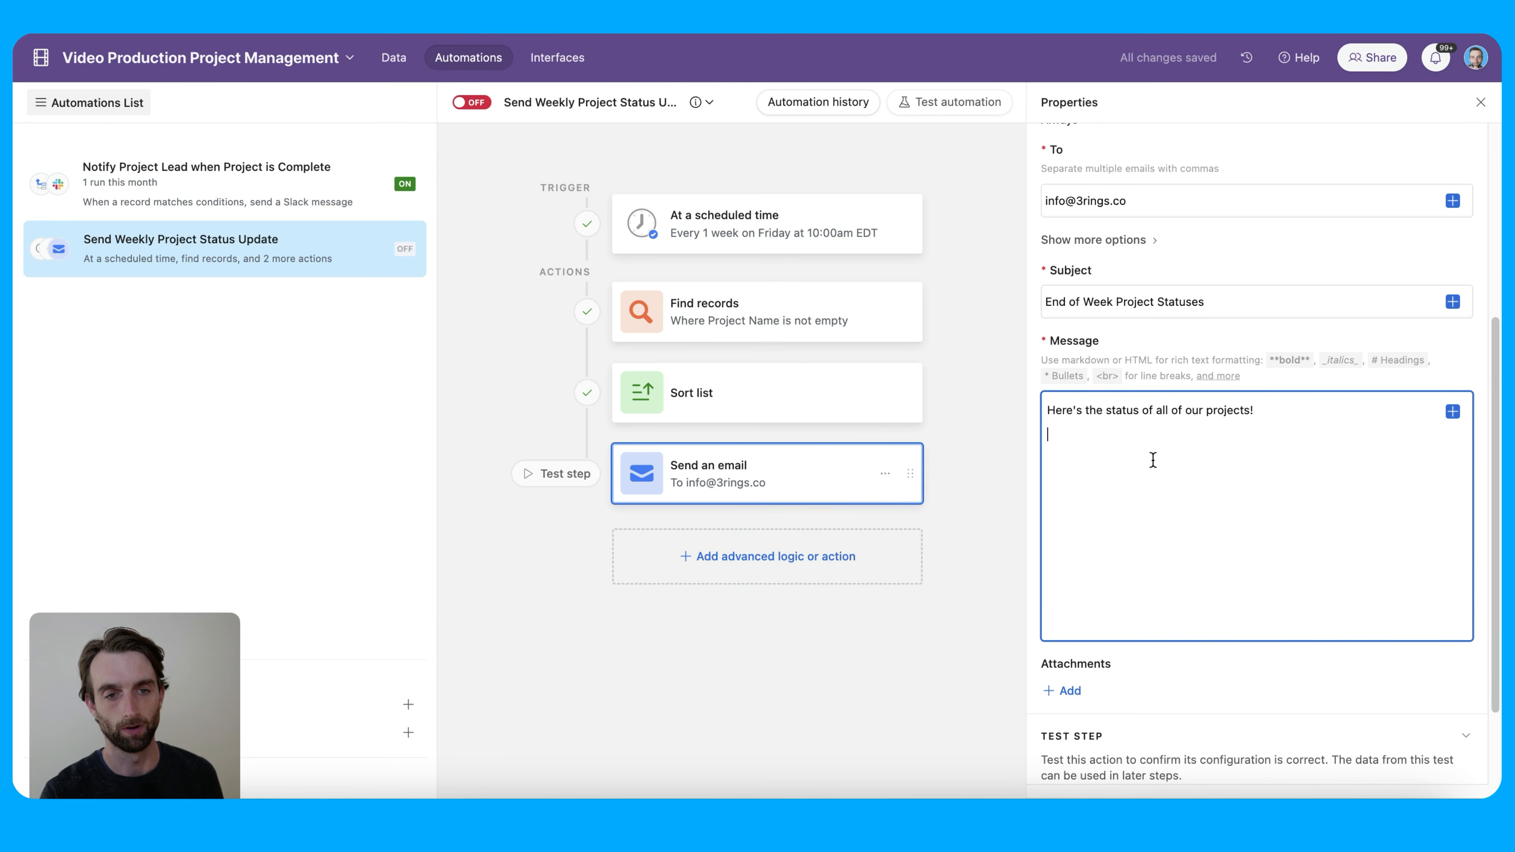
scroll(1160, 476, down, 1)
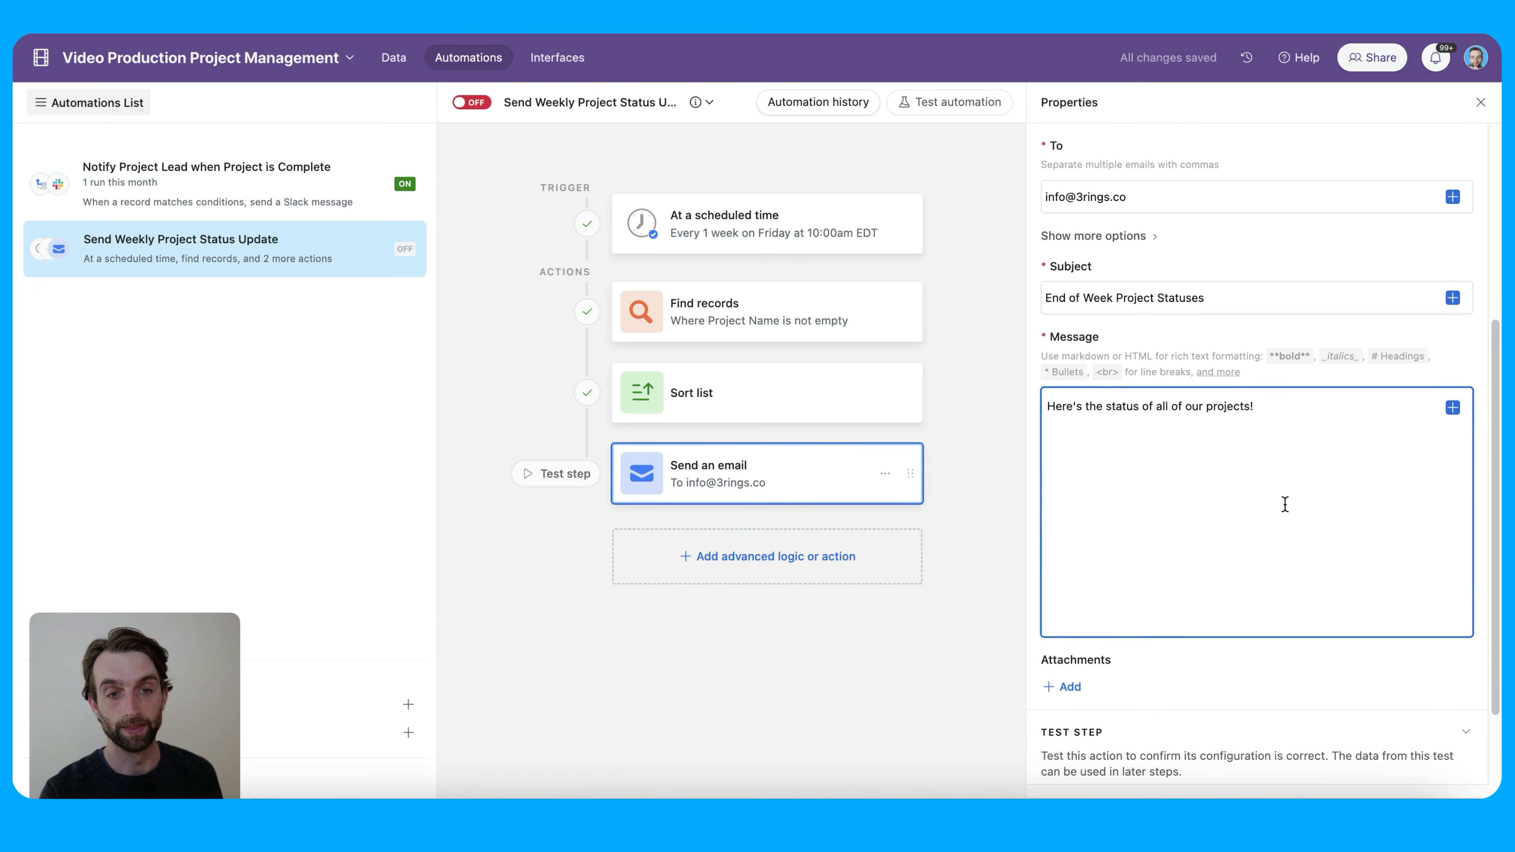
On a new message line, insert the Sort list records as a grid
click(1390, 429)
key(Return)
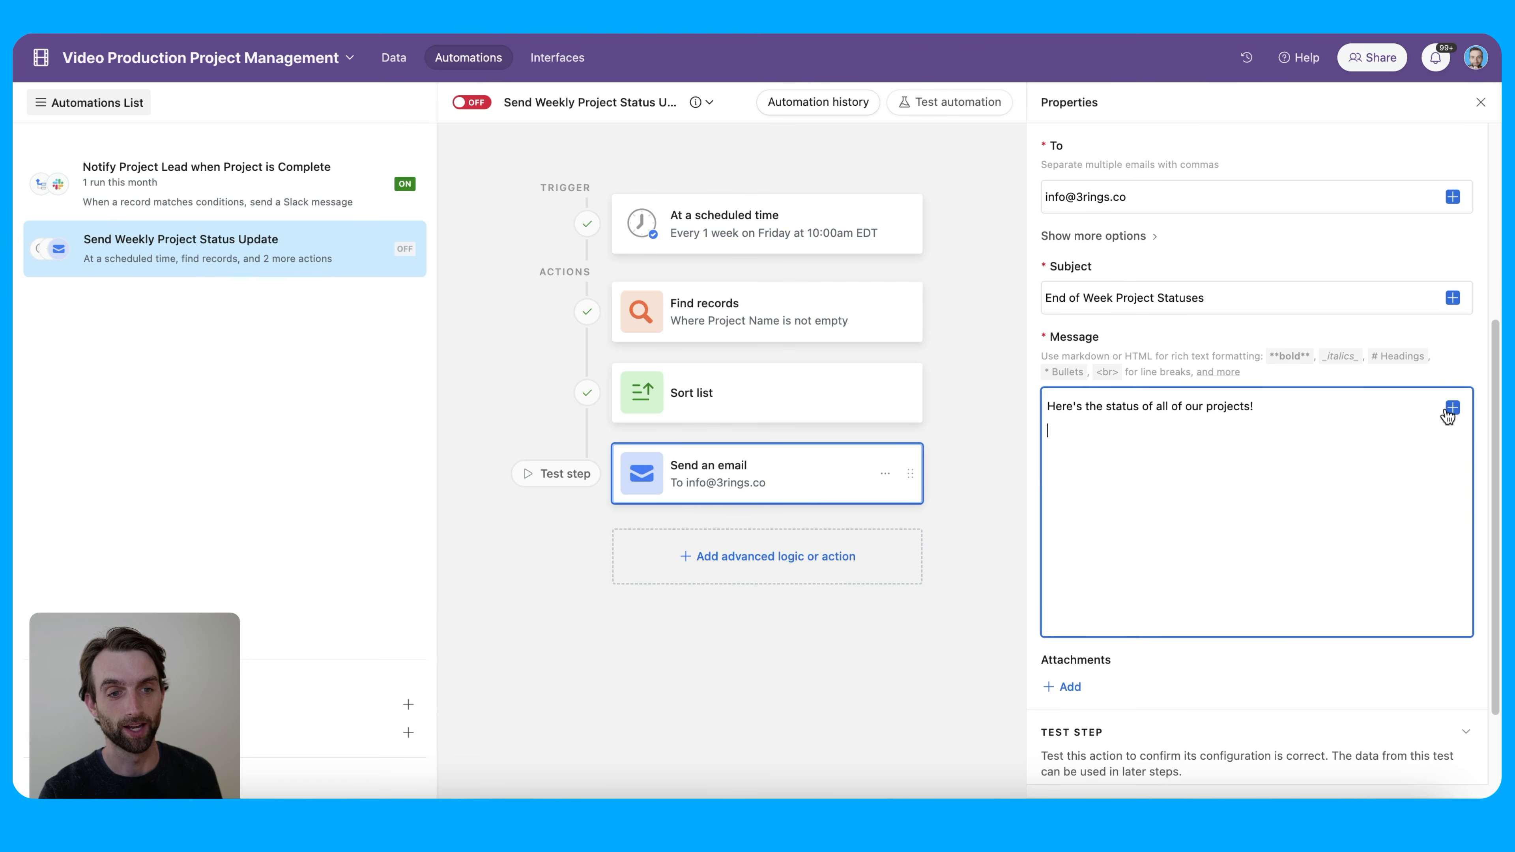
scroll(1366, 481, up, 3)
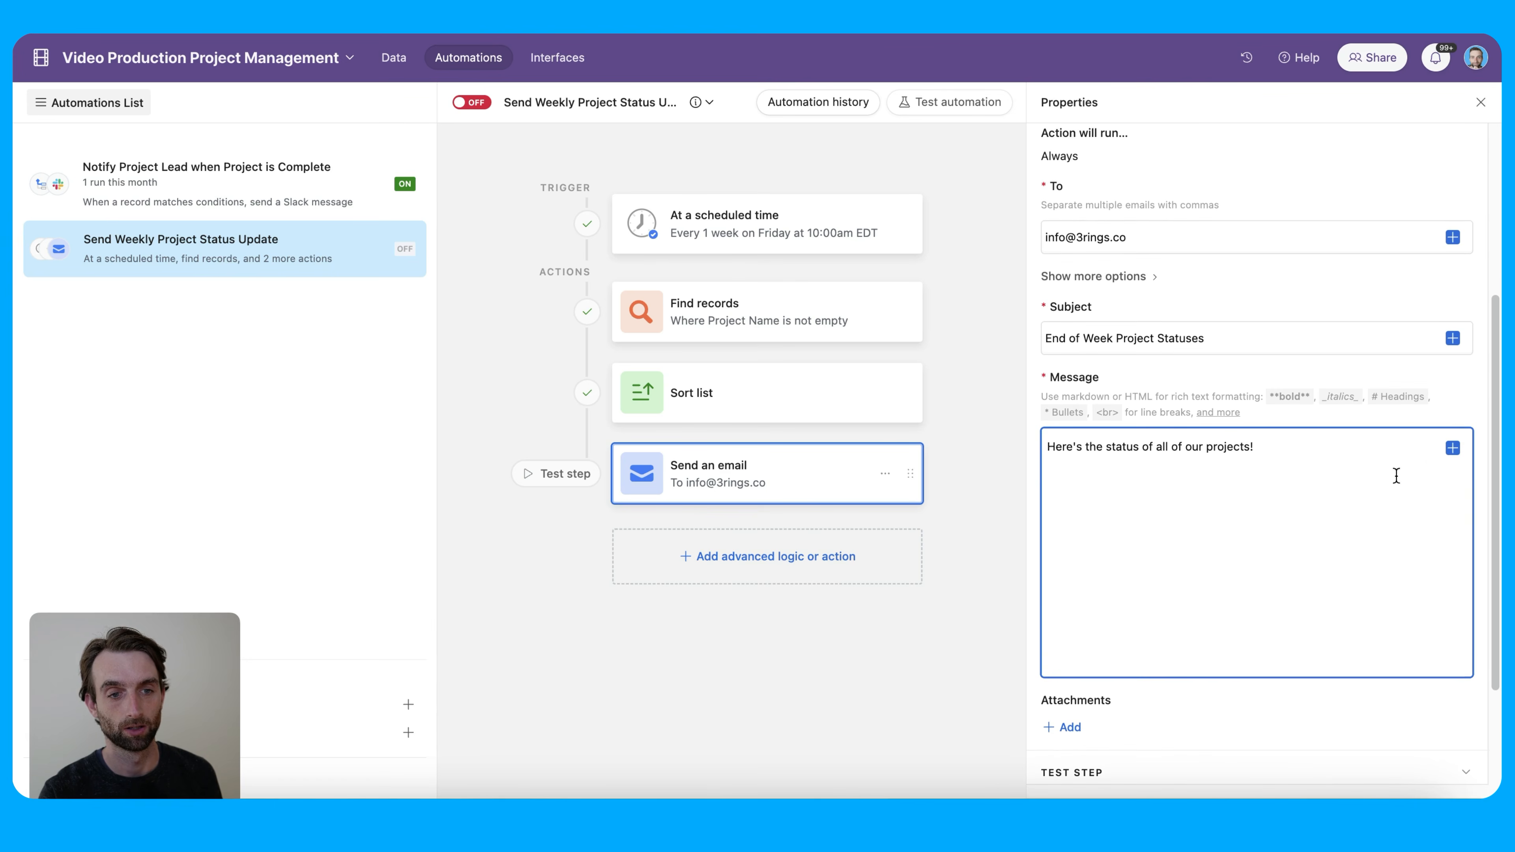
click(1452, 450)
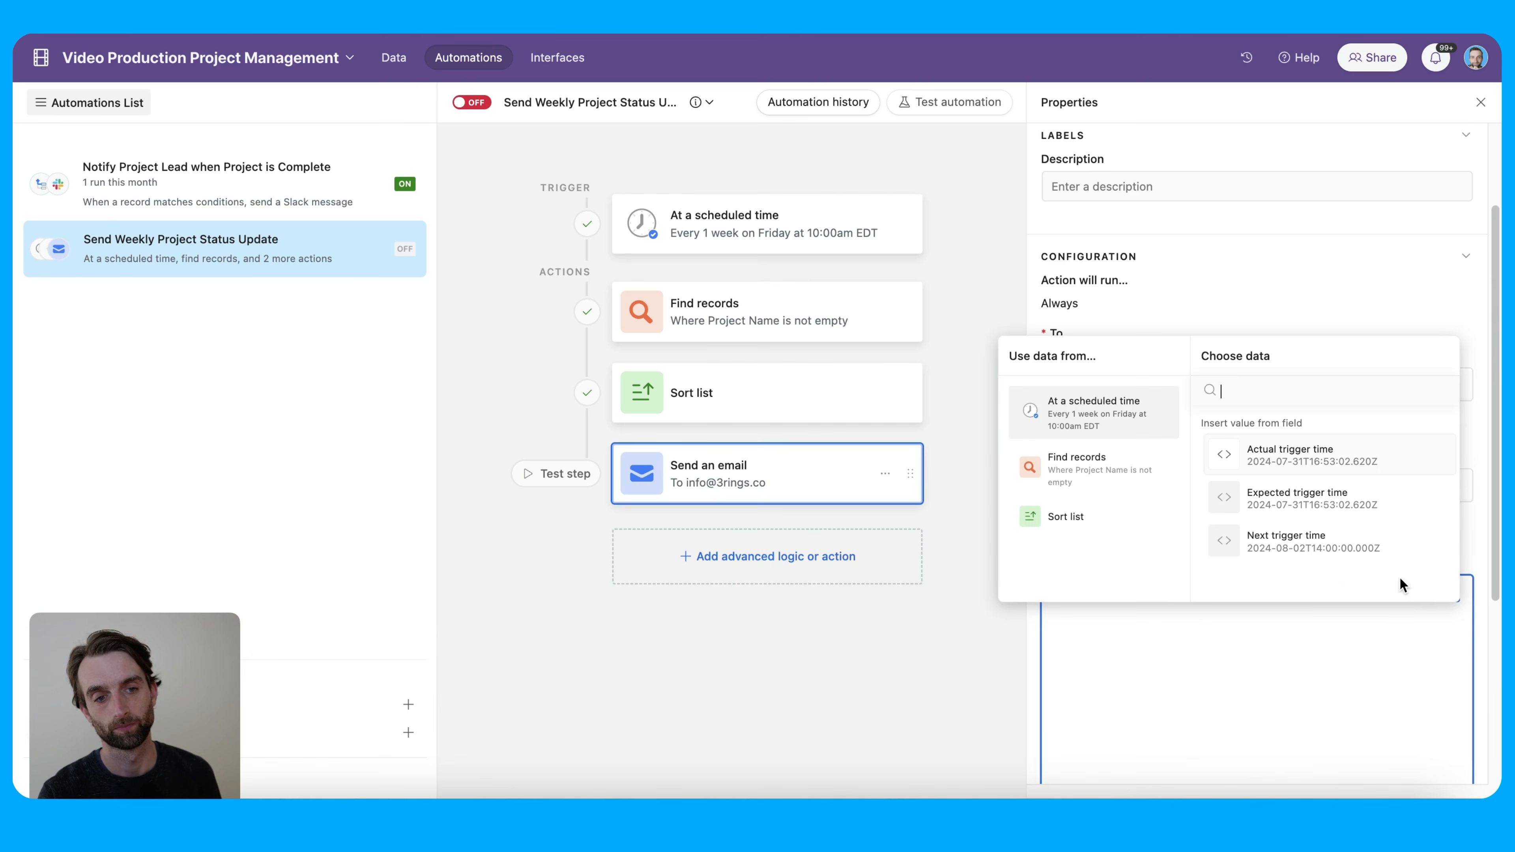
click(1089, 529)
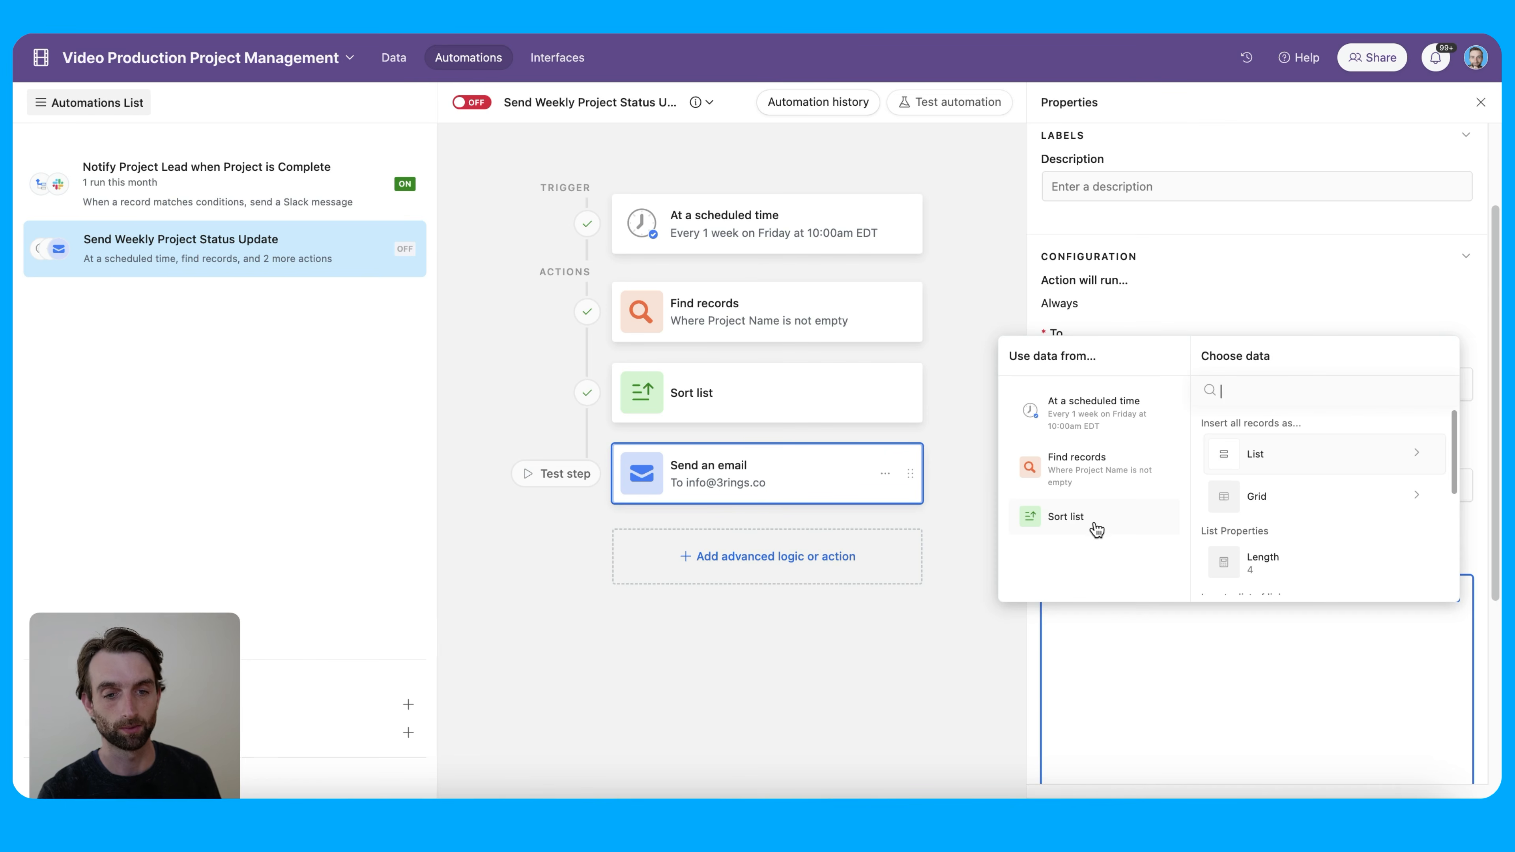
scroll(1345, 528, down, 1)
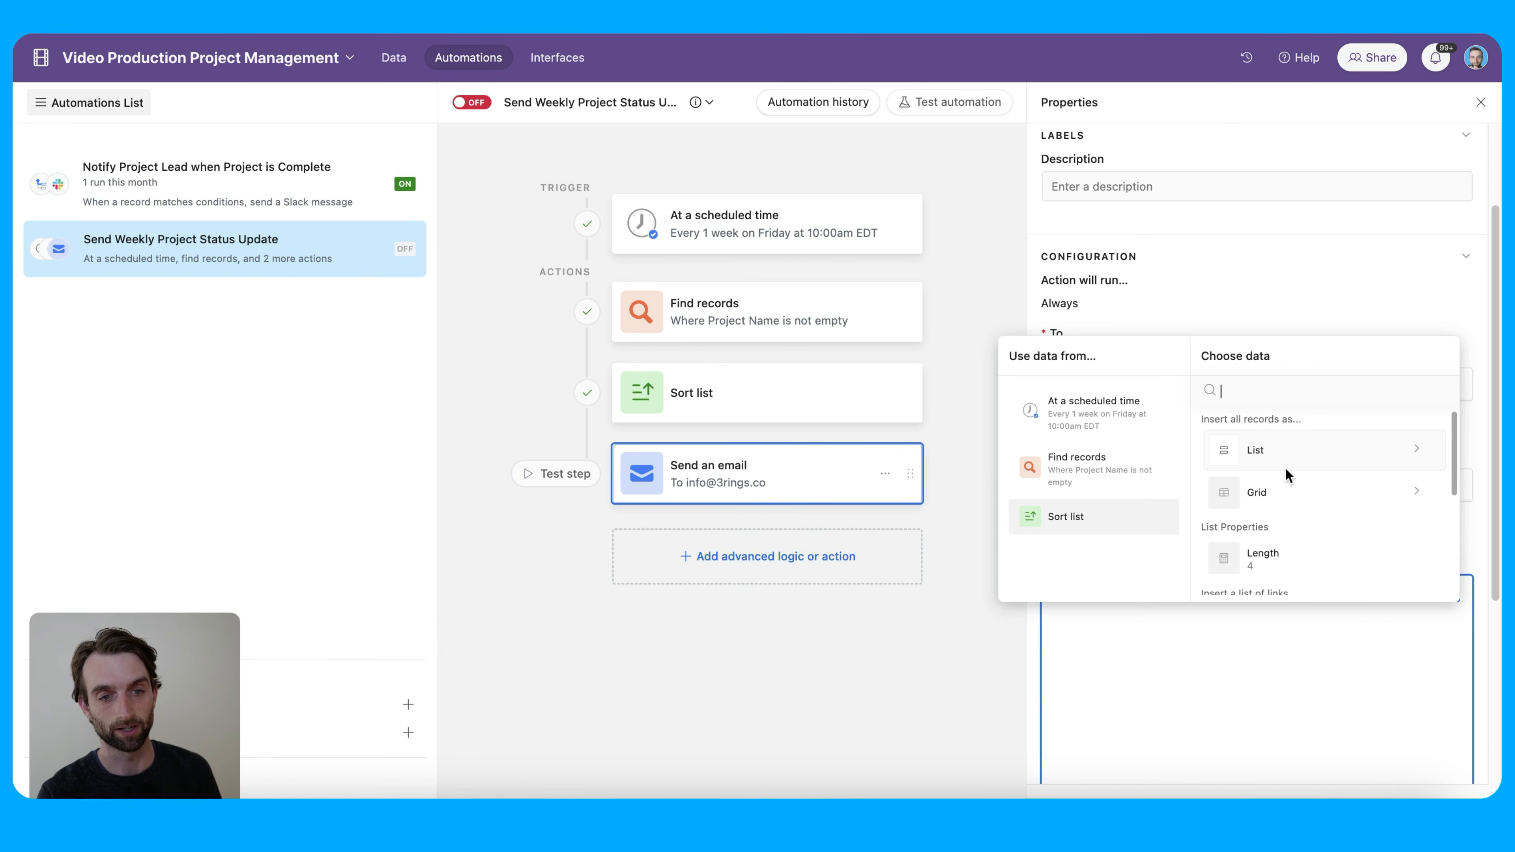
click(1316, 497)
Include Project Name, Start Date, End Date, Status and Project Lead in the grid and insert it
scroll(1312, 510, down, 1)
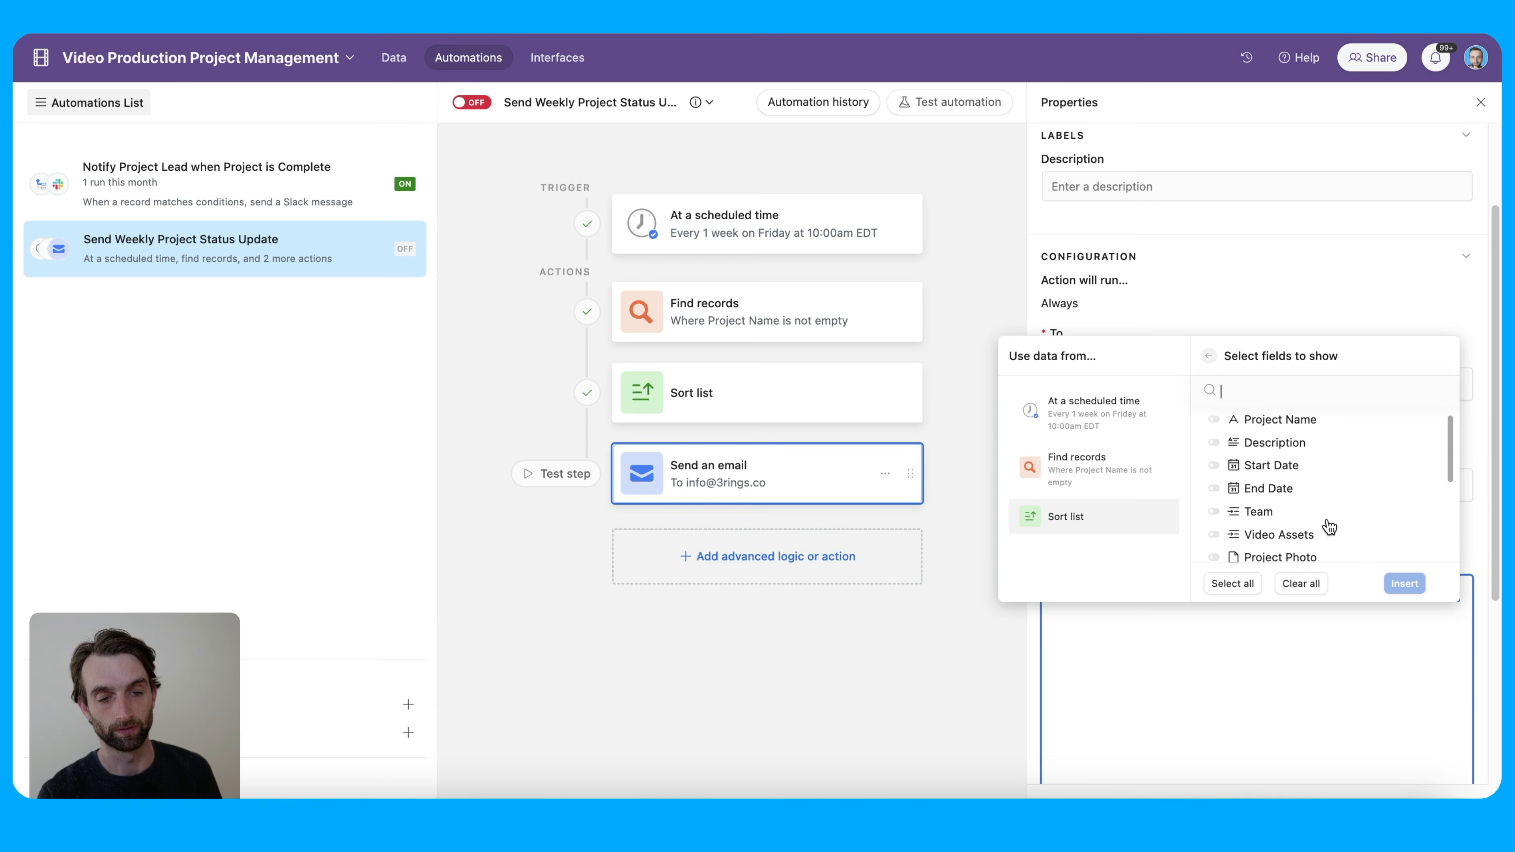
click(1276, 422)
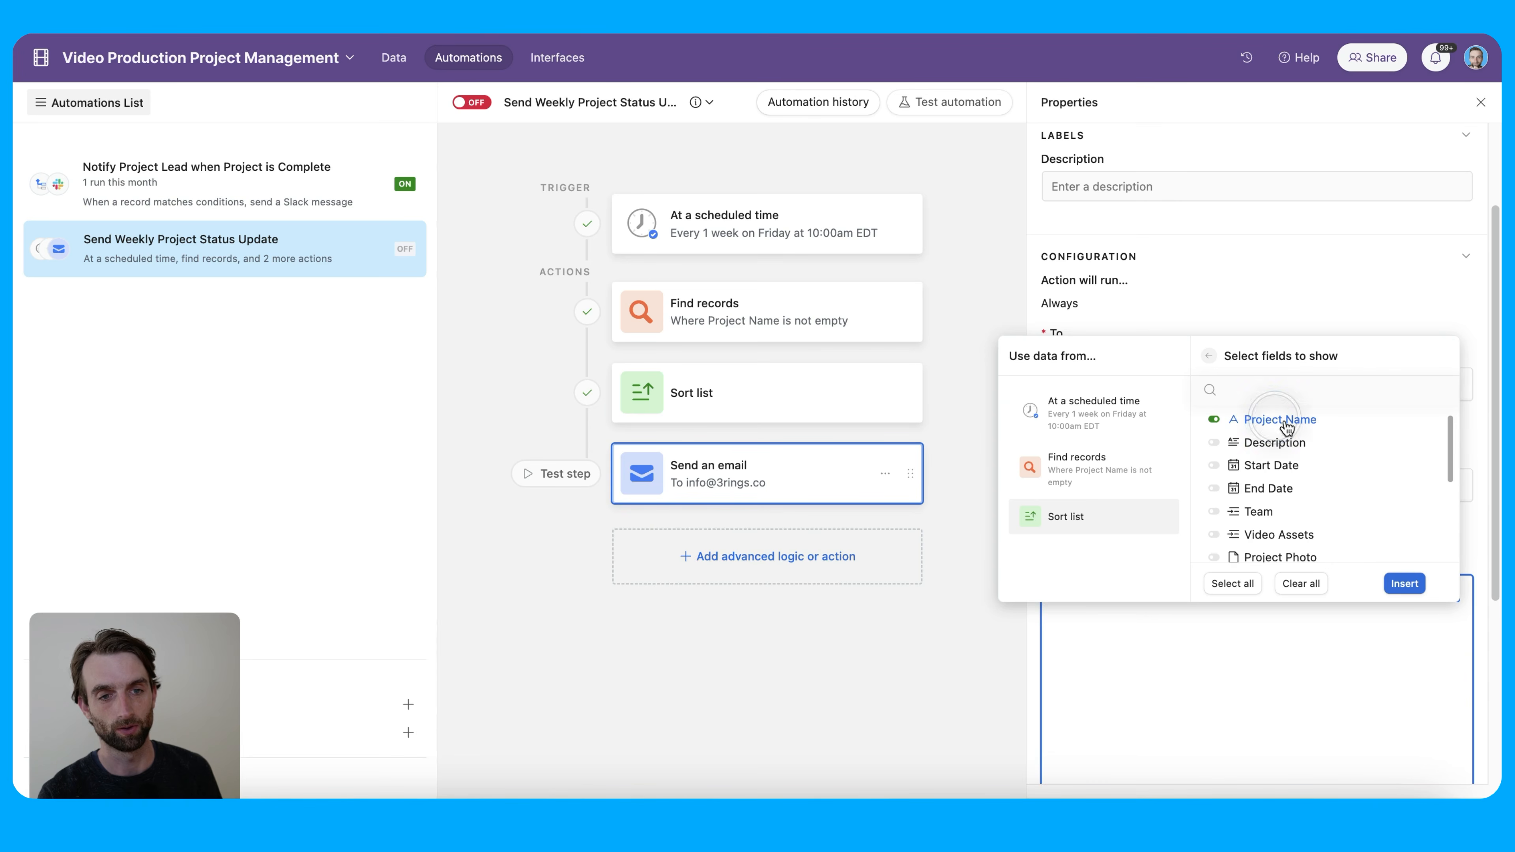
click(1283, 471)
click(1288, 486)
scroll(1342, 513, down, 1)
scroll(1342, 517, down, 2)
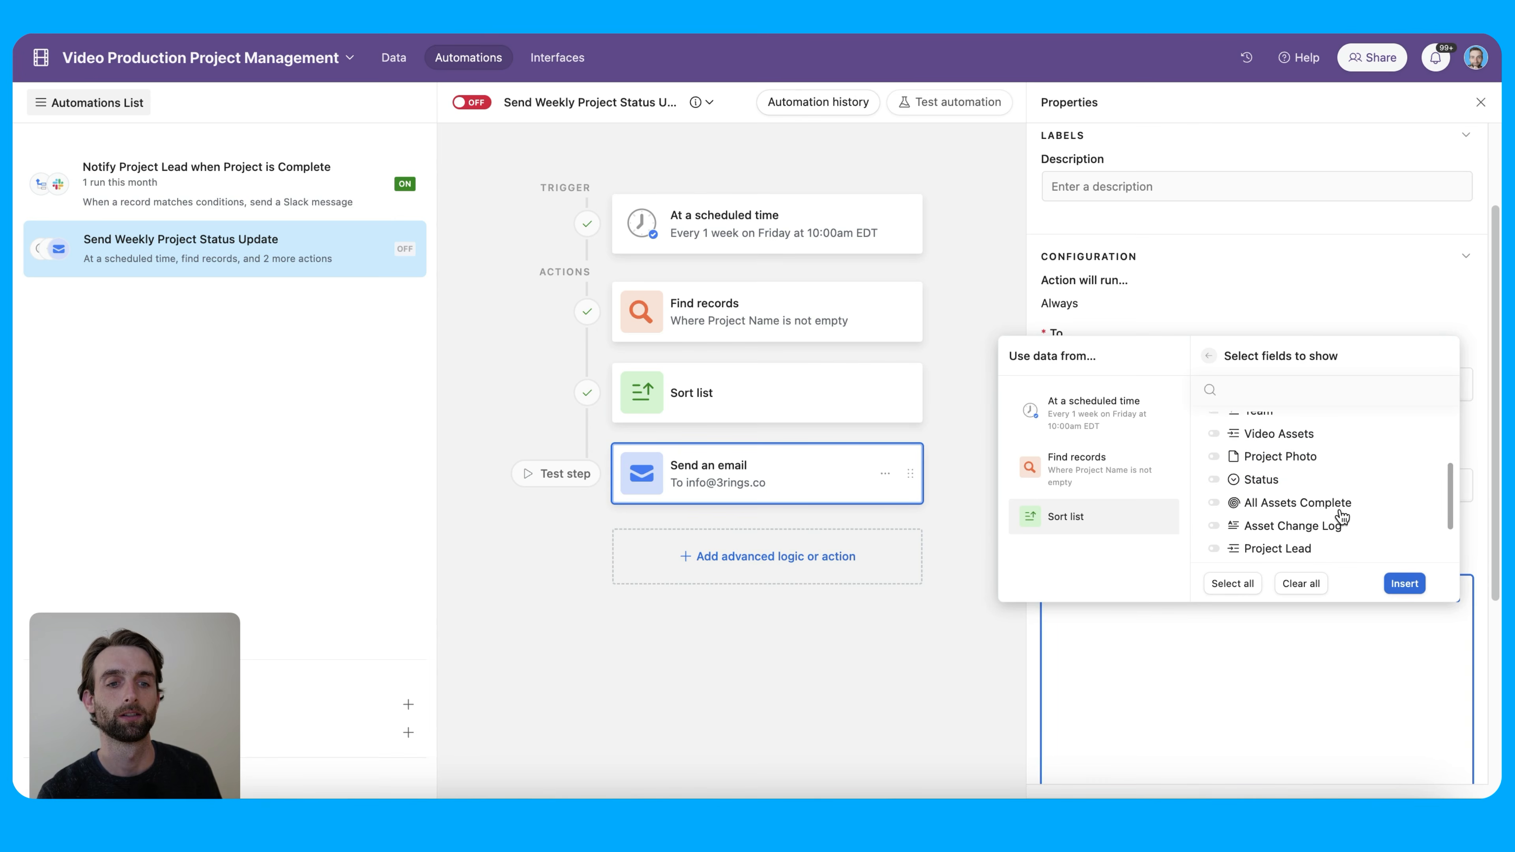
click(1307, 481)
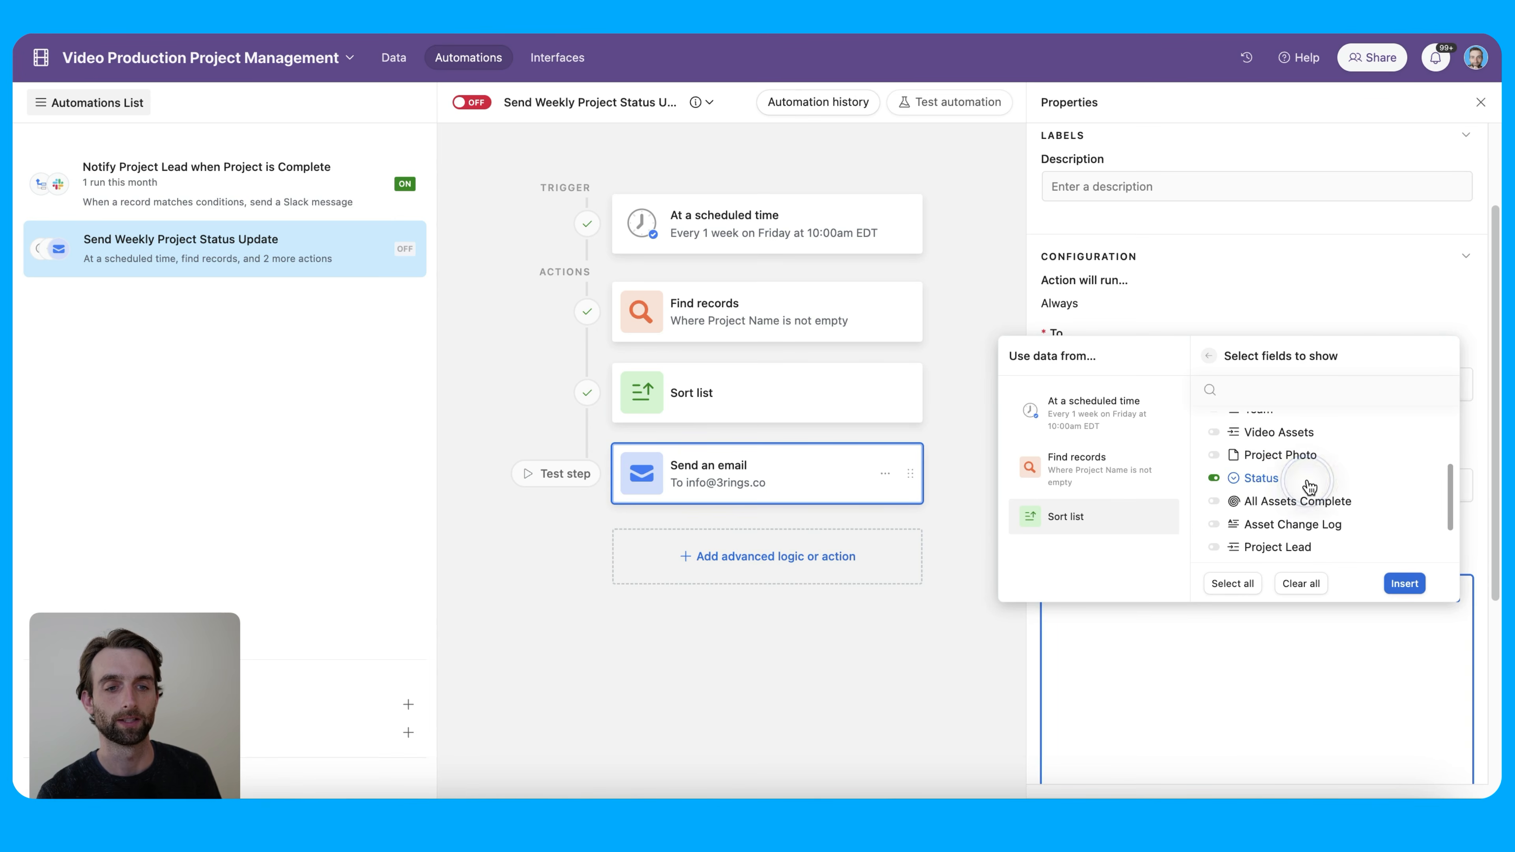
click(1318, 548)
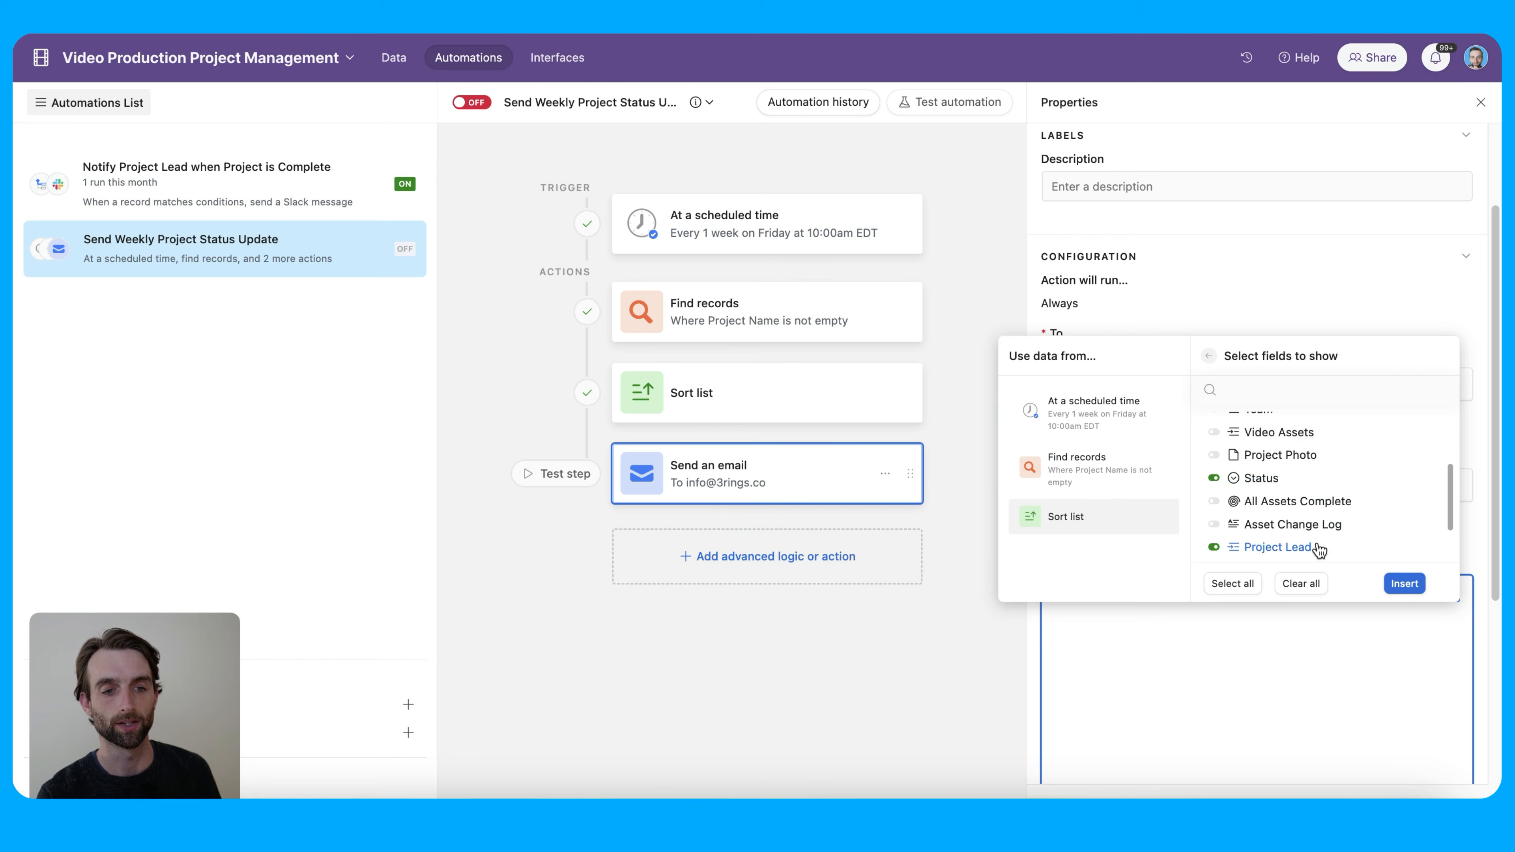
click(1404, 583)
scroll(1378, 572, down, 5)
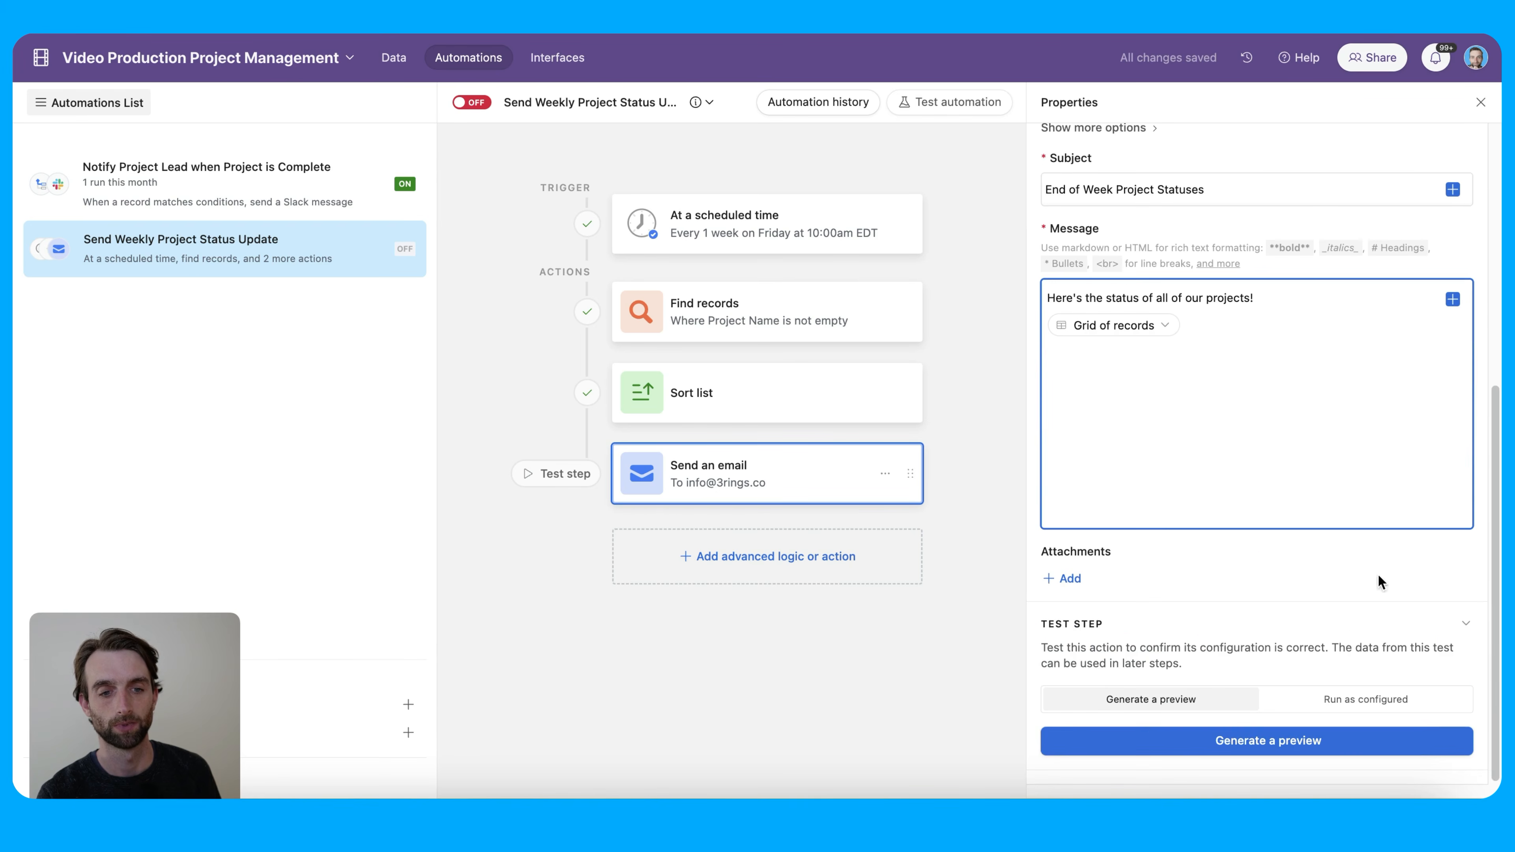
Generate the email preview listing the four projects in a status table, then close it
click(1277, 749)
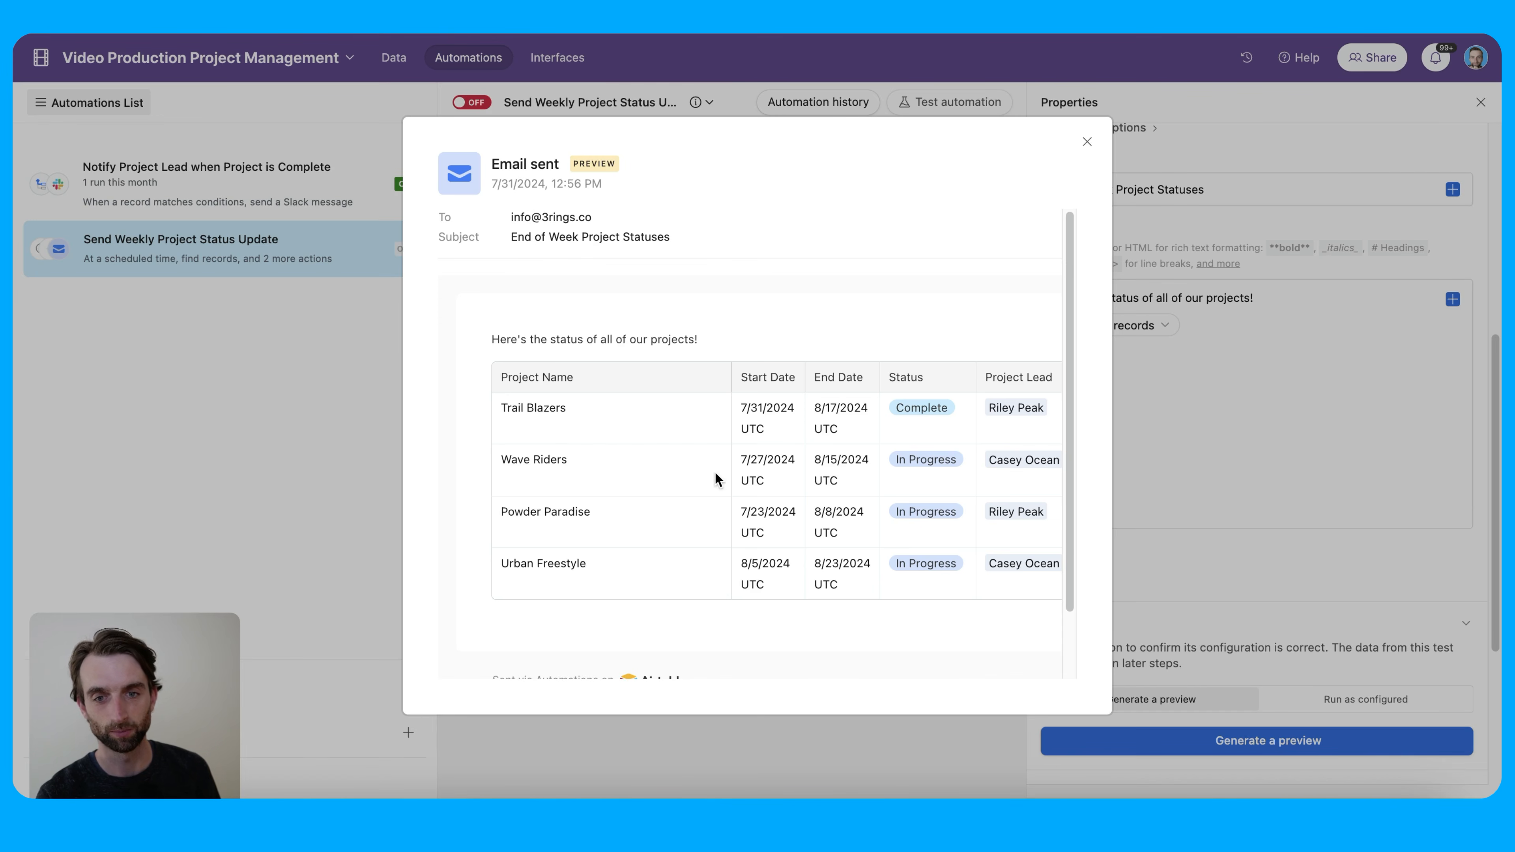
scroll(718, 480, right, 5)
scroll(738, 540, left, 5)
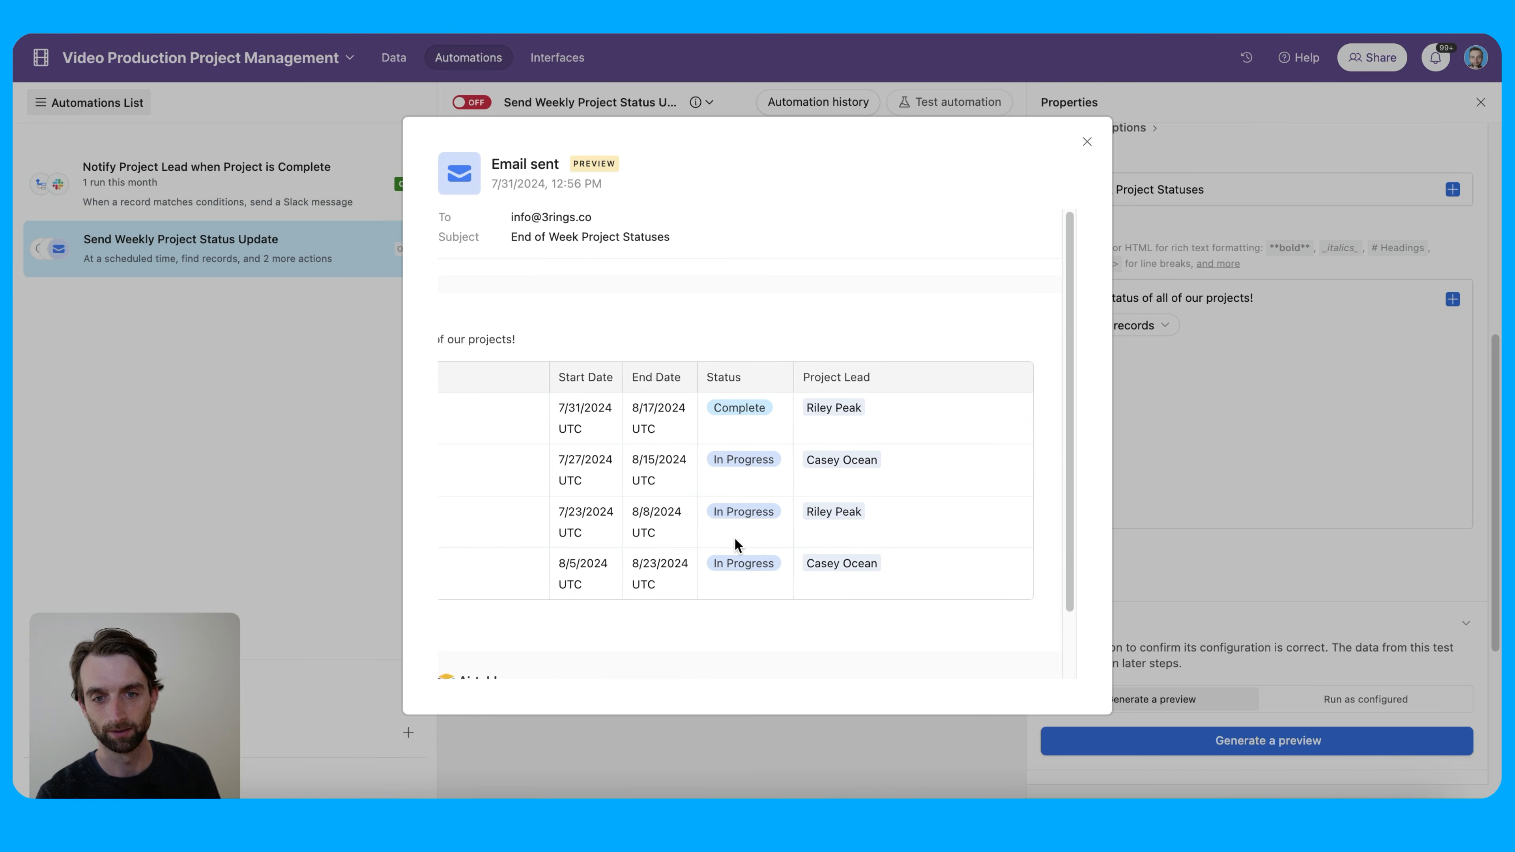
scroll(732, 537, left, 2)
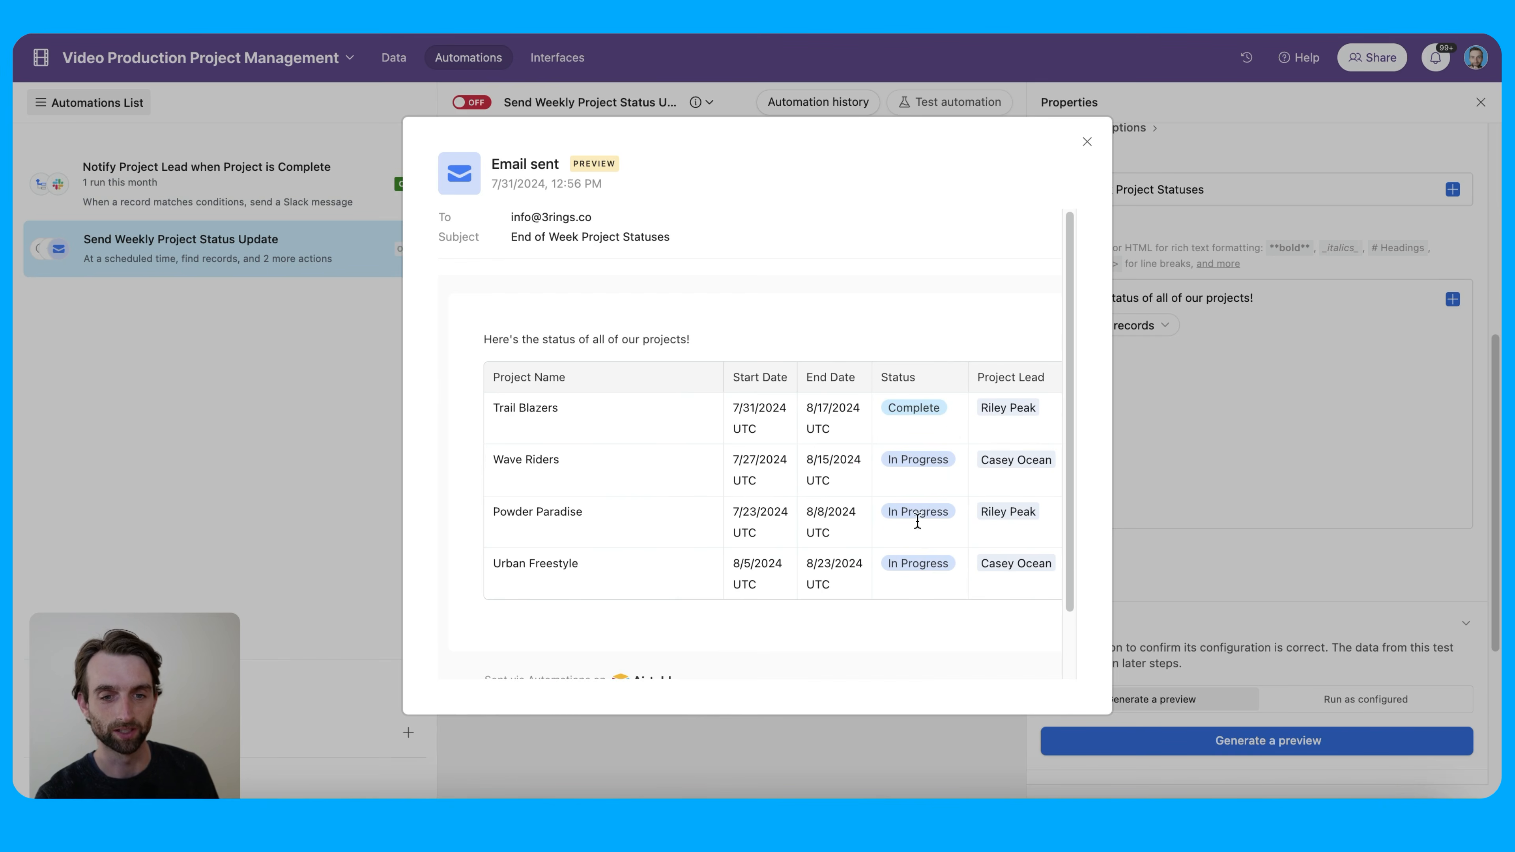
click(1086, 141)
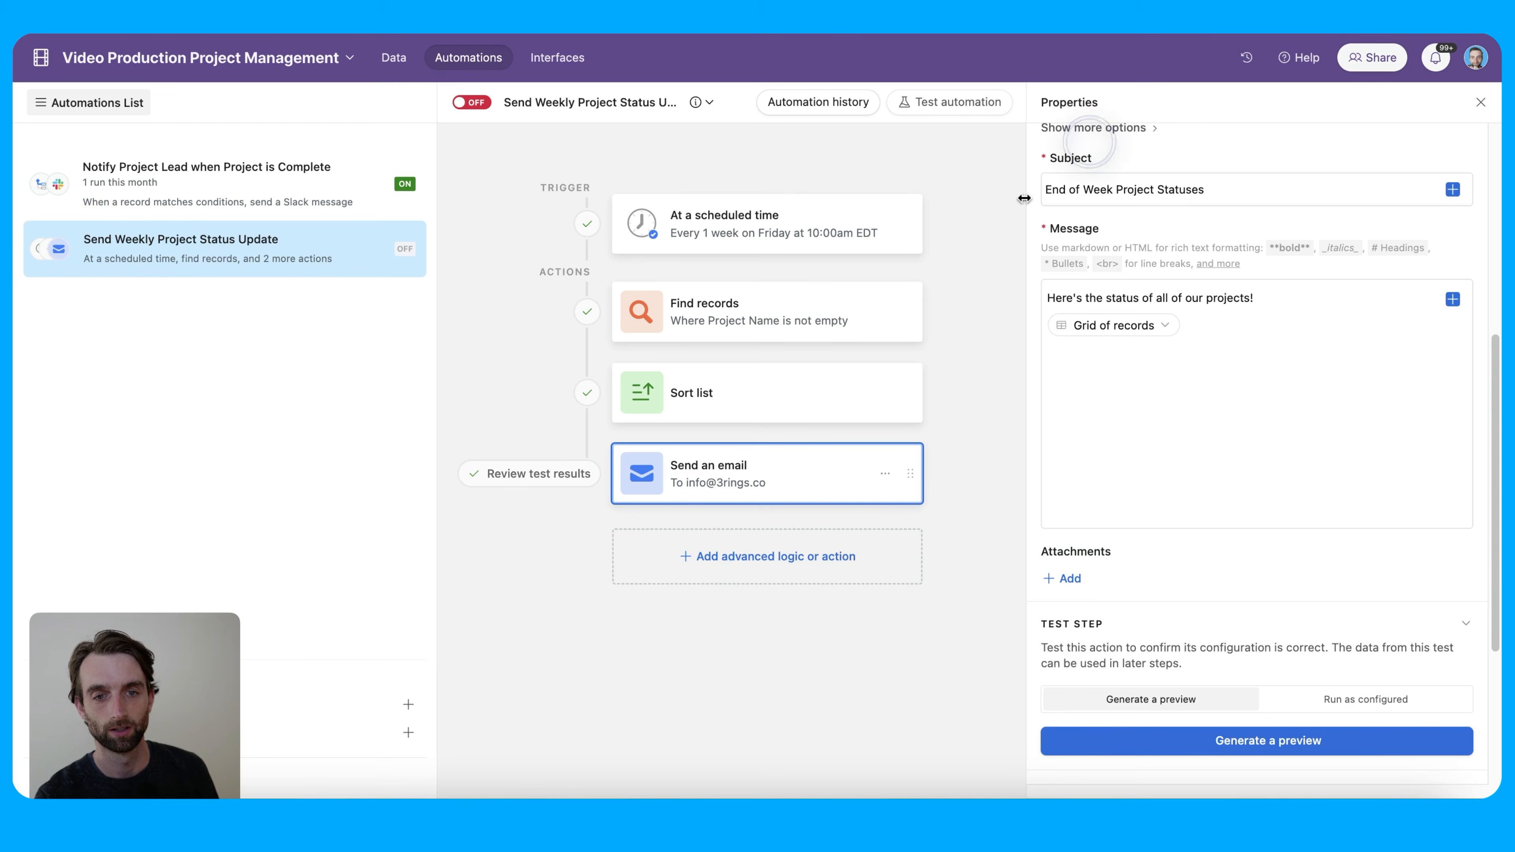
Change the sort order to Status Last → First and retest the sort step
click(748, 397)
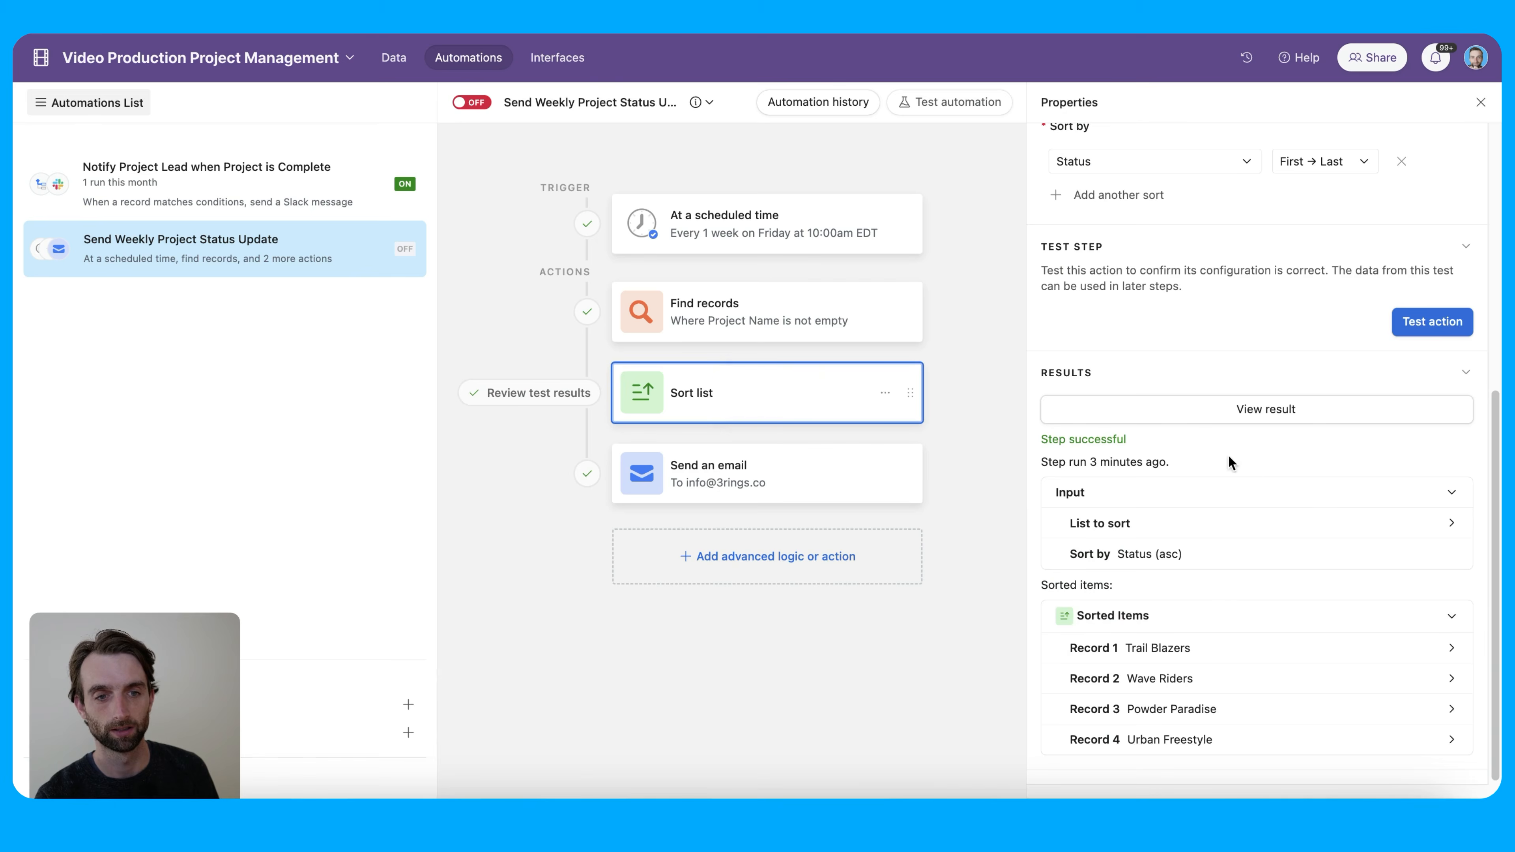
scroll(1159, 329, up, 2)
click(1318, 161)
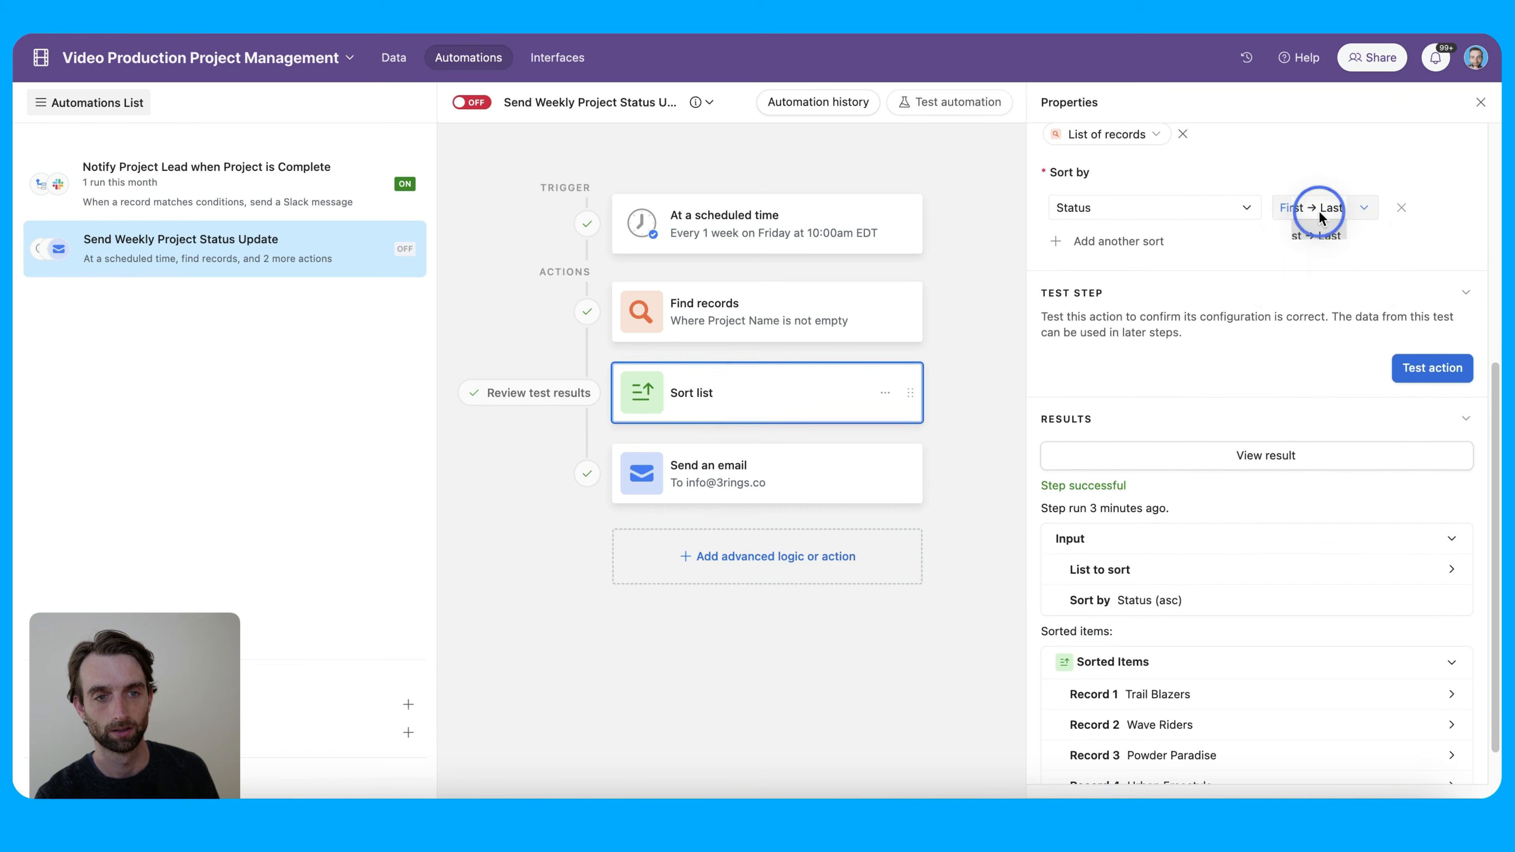
click(1313, 222)
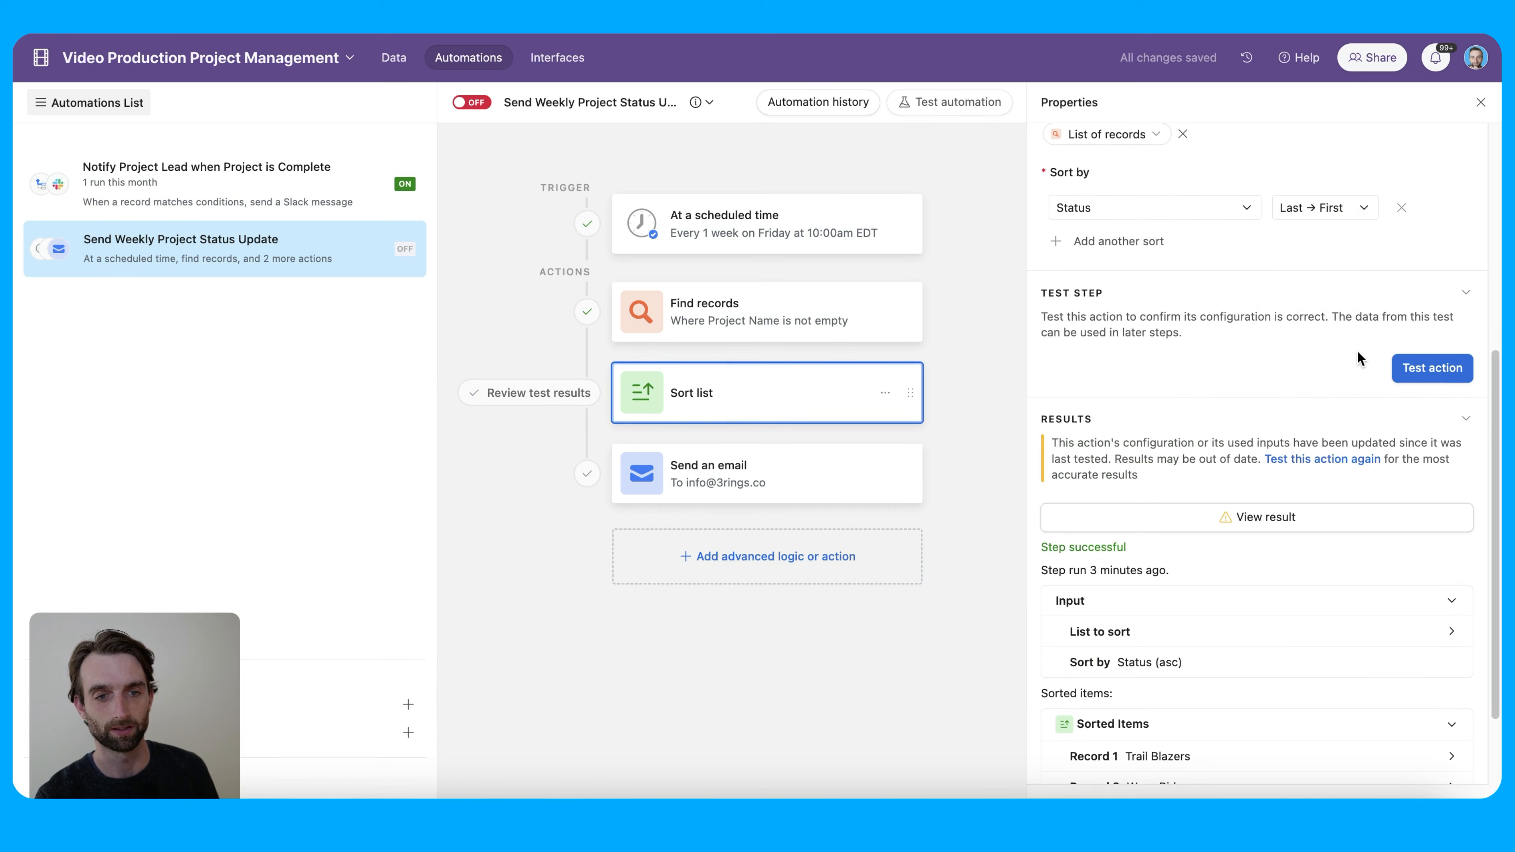
click(1415, 369)
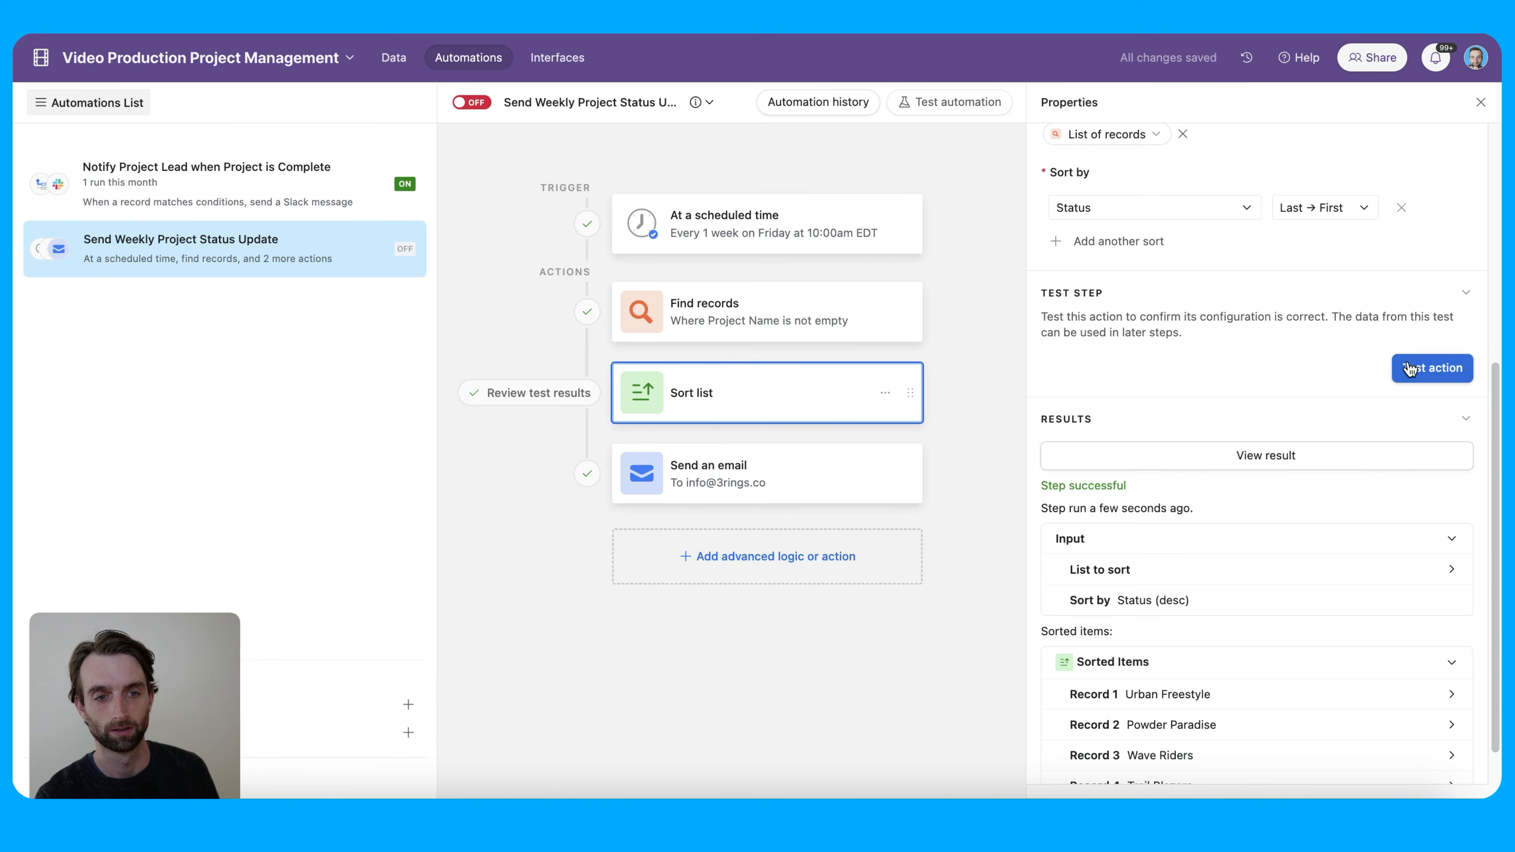
Regenerate the email preview with Urban Freestyle first, then switch the weekly automation on
scroll(1302, 589, down, 5)
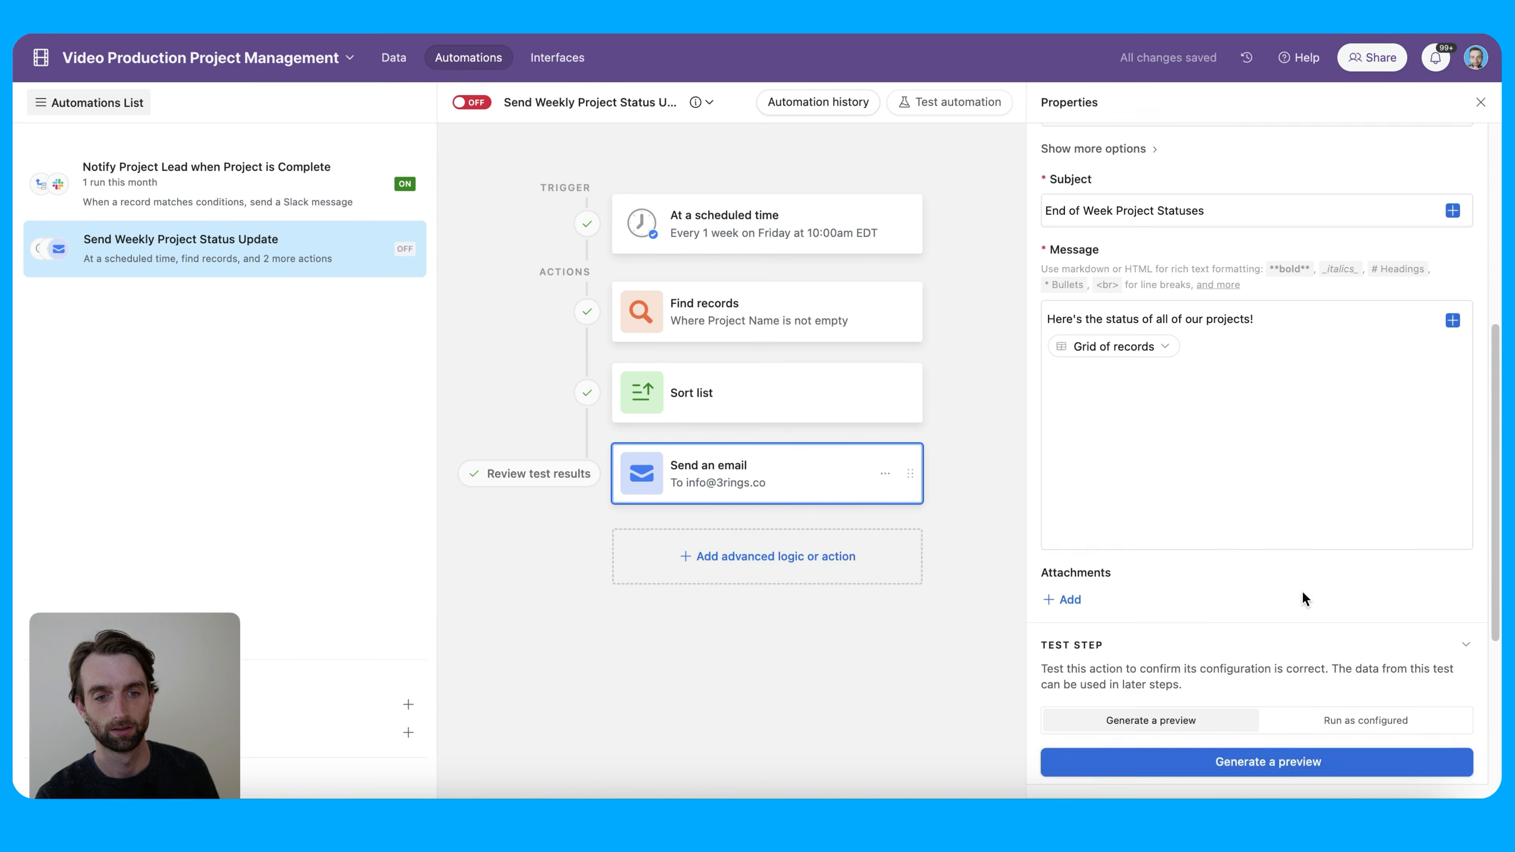
click(1296, 531)
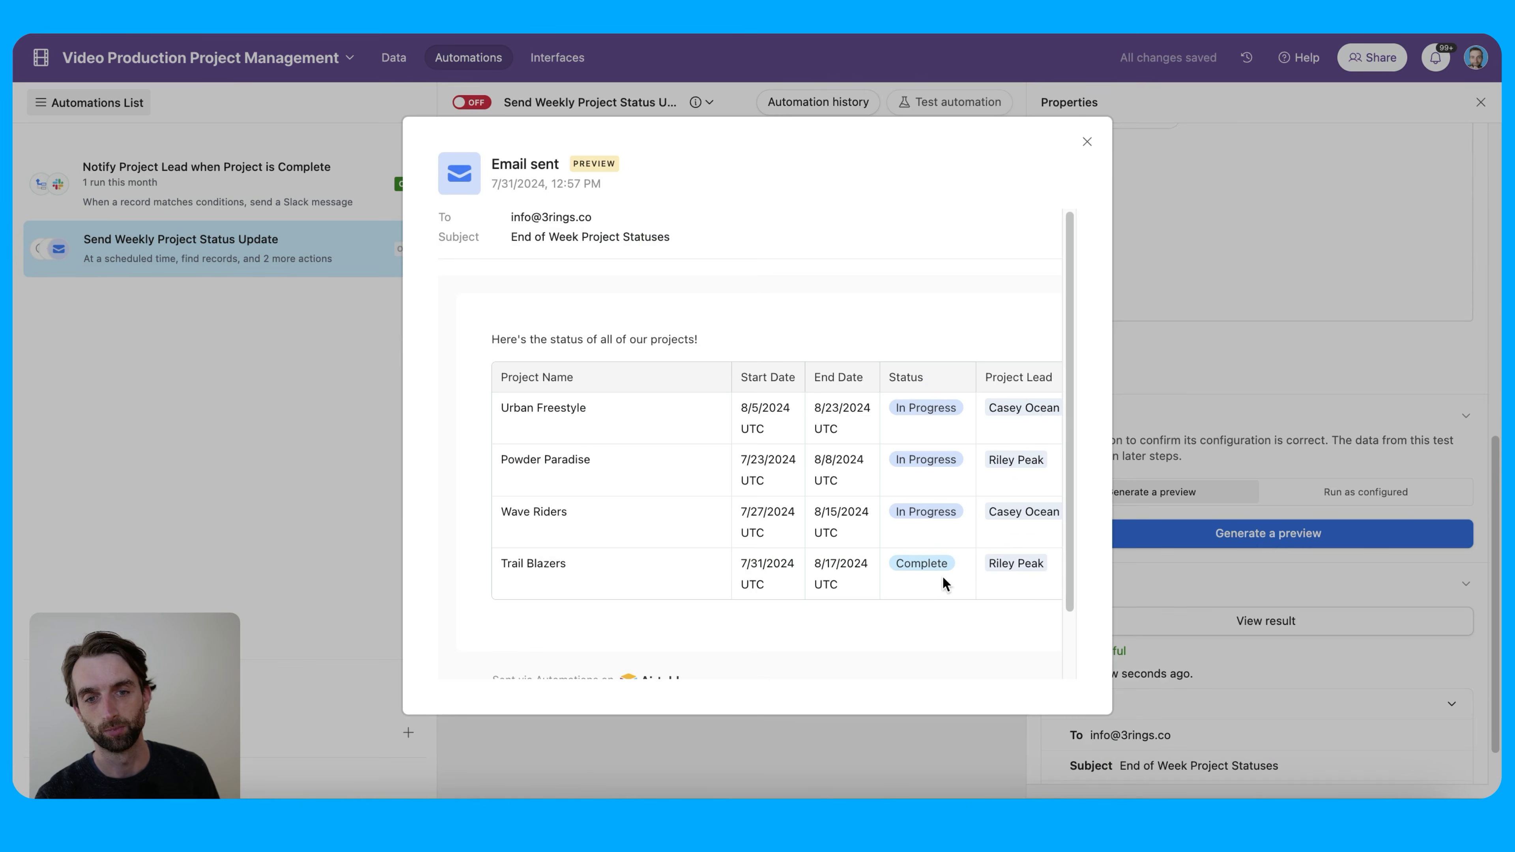
click(1087, 145)
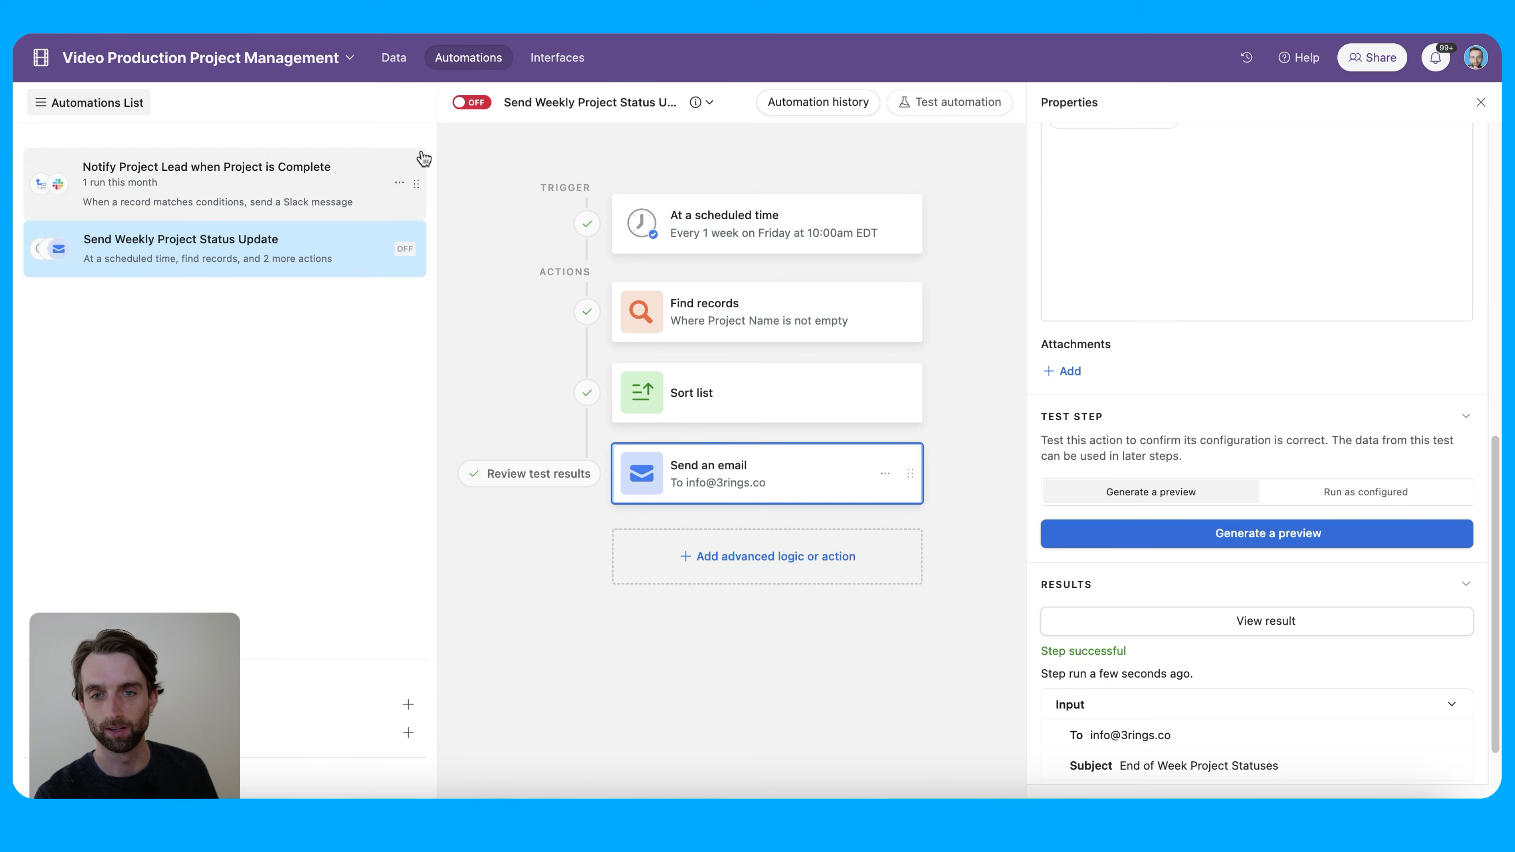
click(472, 103)
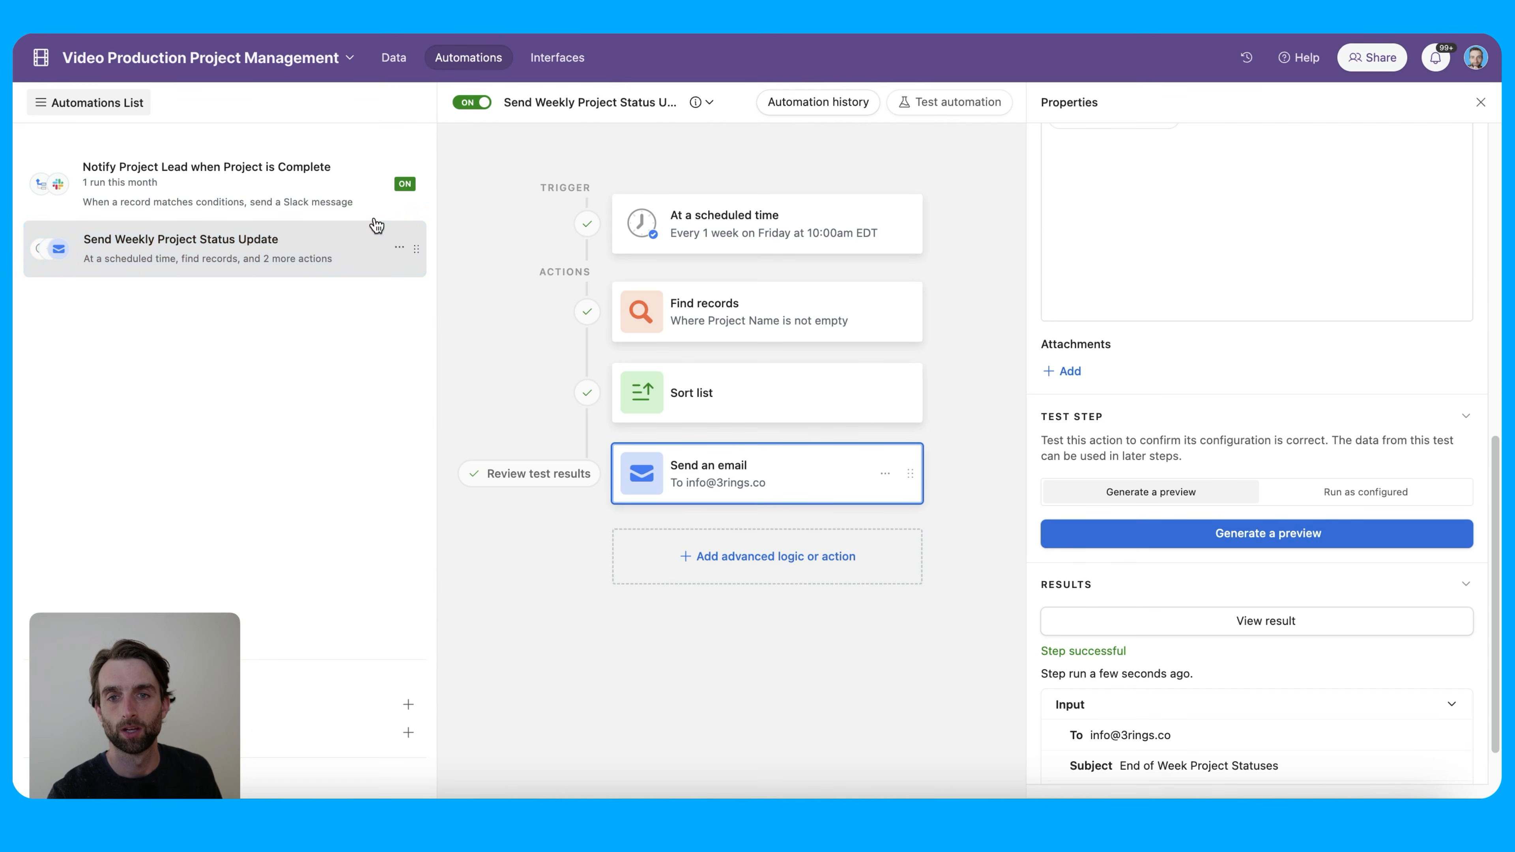
Switch to the Data view to show the Projects table's four projects
click(391, 57)
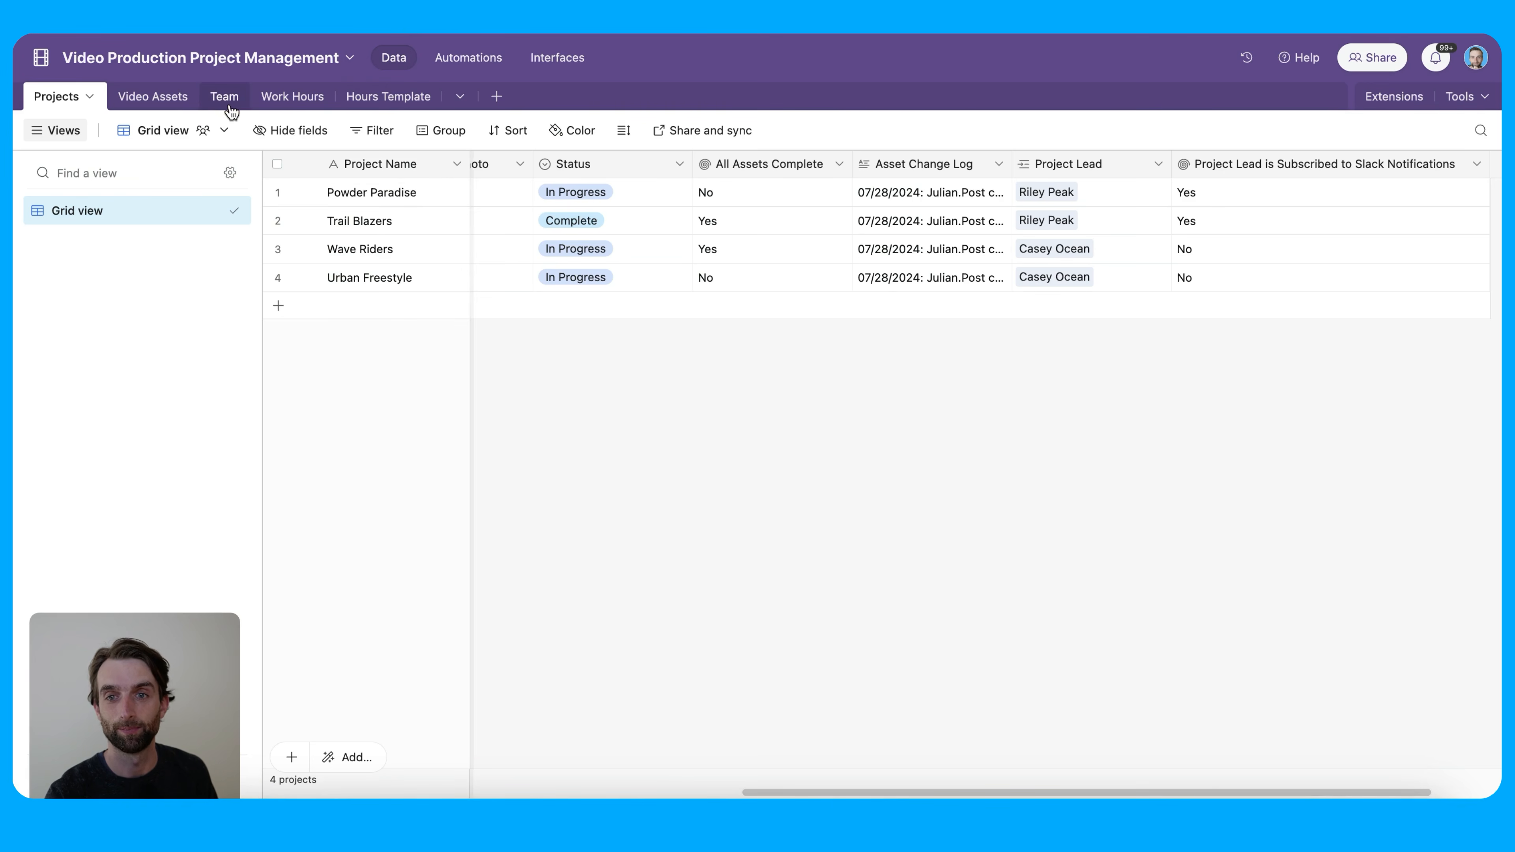
Check Send Onboarding Email for the tenth member in the Team table, then go back to Automations
click(224, 97)
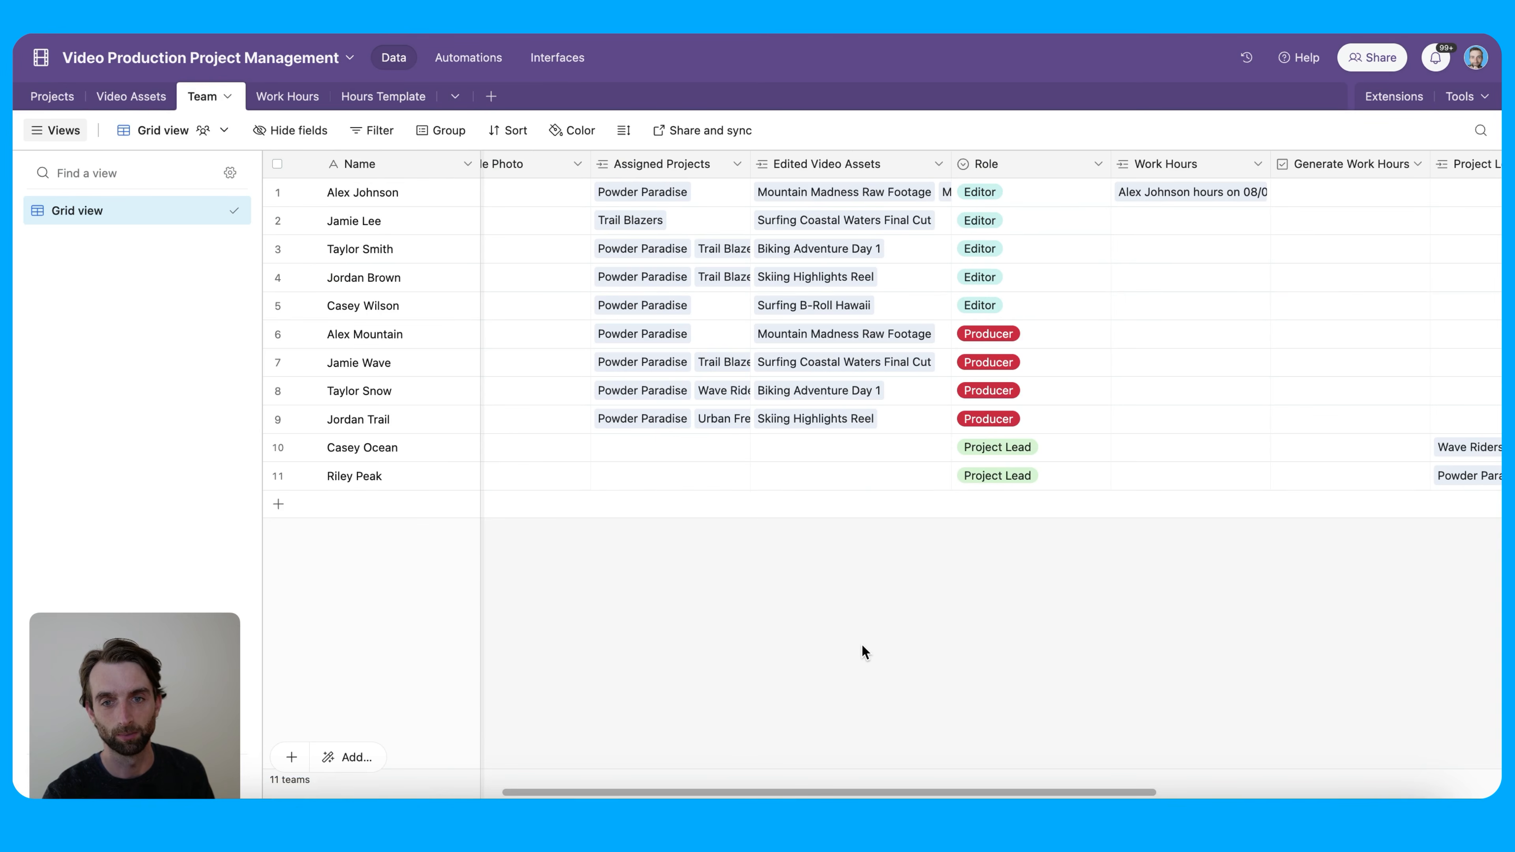
scroll(855, 647, left, 5)
scroll(843, 640, right, 10)
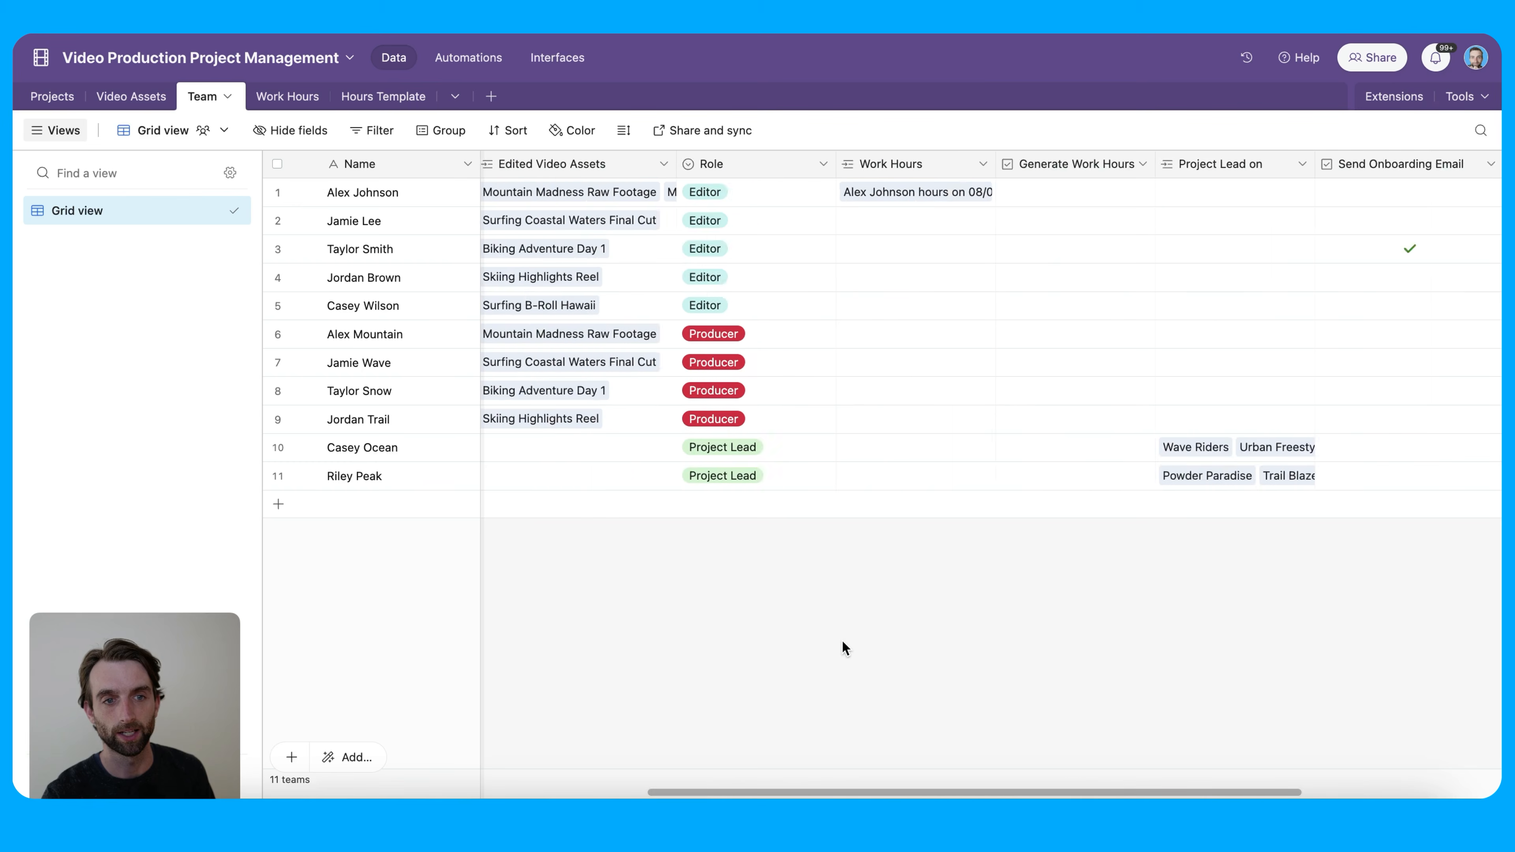
scroll(837, 639, right, 1)
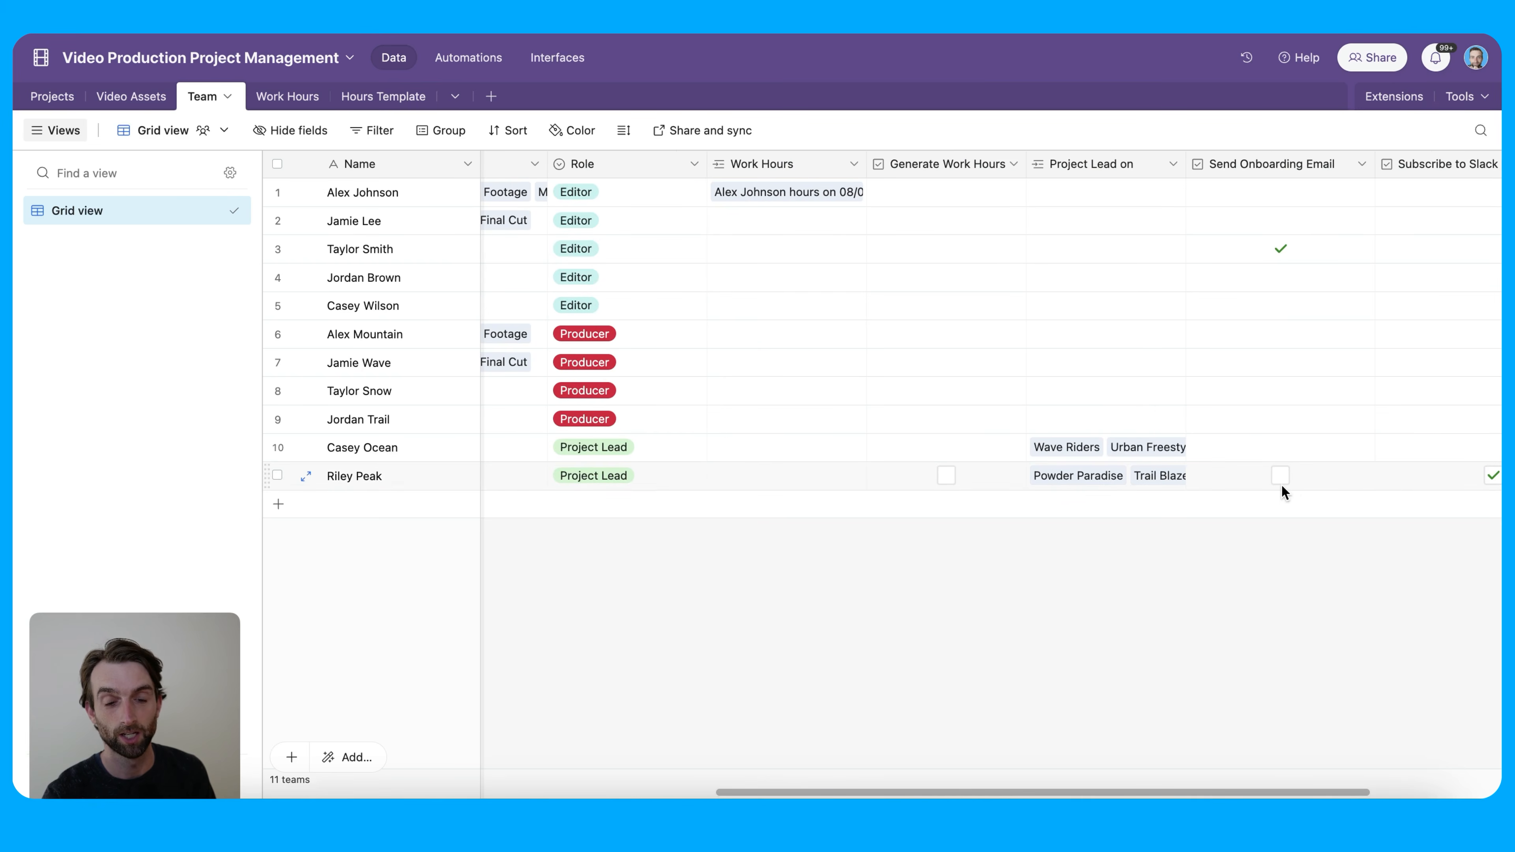
click(1280, 447)
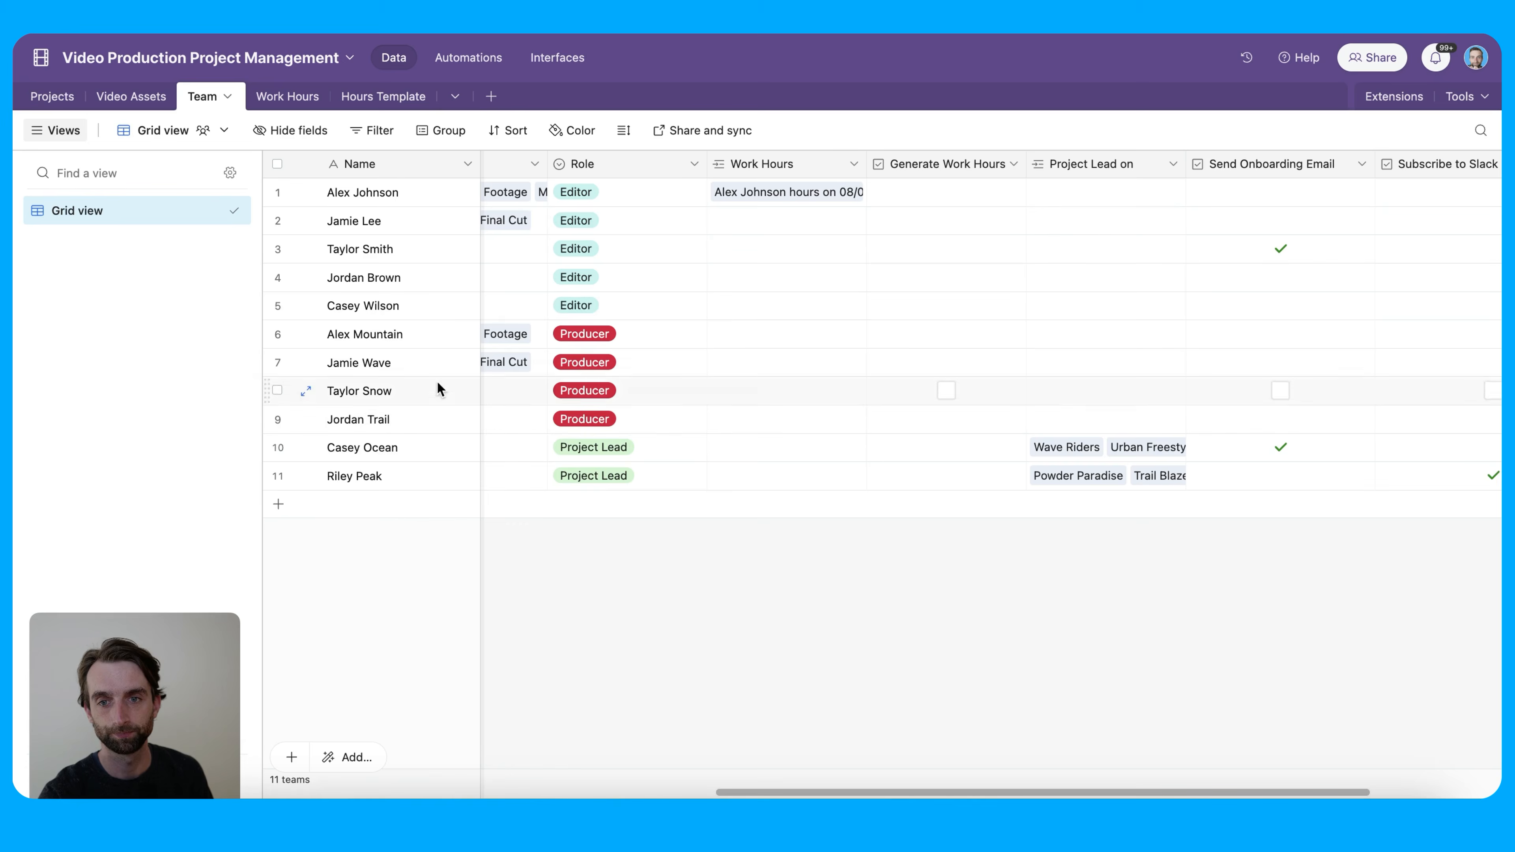
click(465, 57)
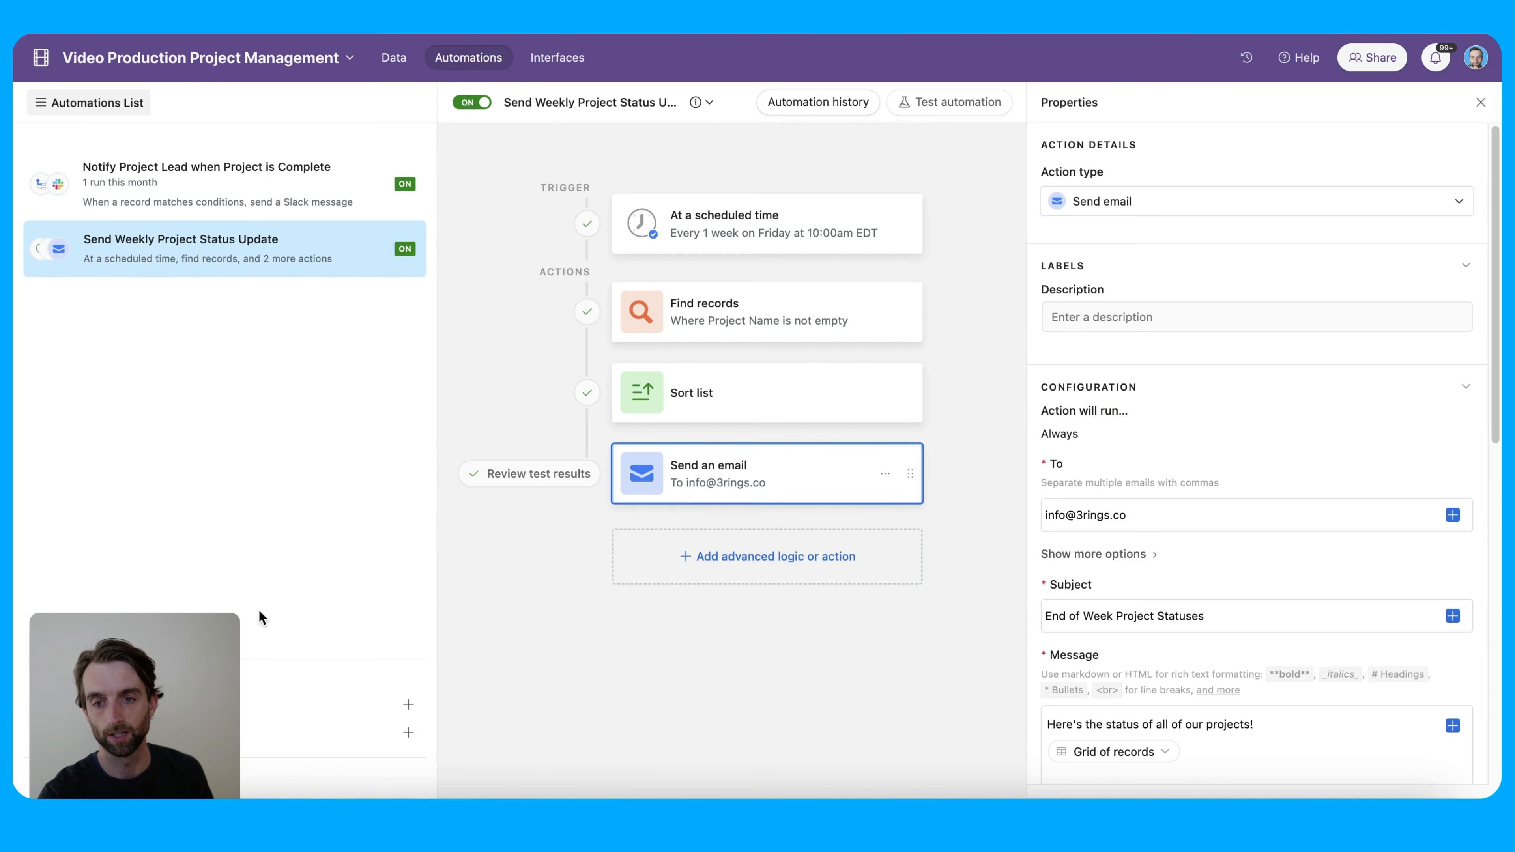
Create a new automation named 'Onboard New Team Member'
click(351, 709)
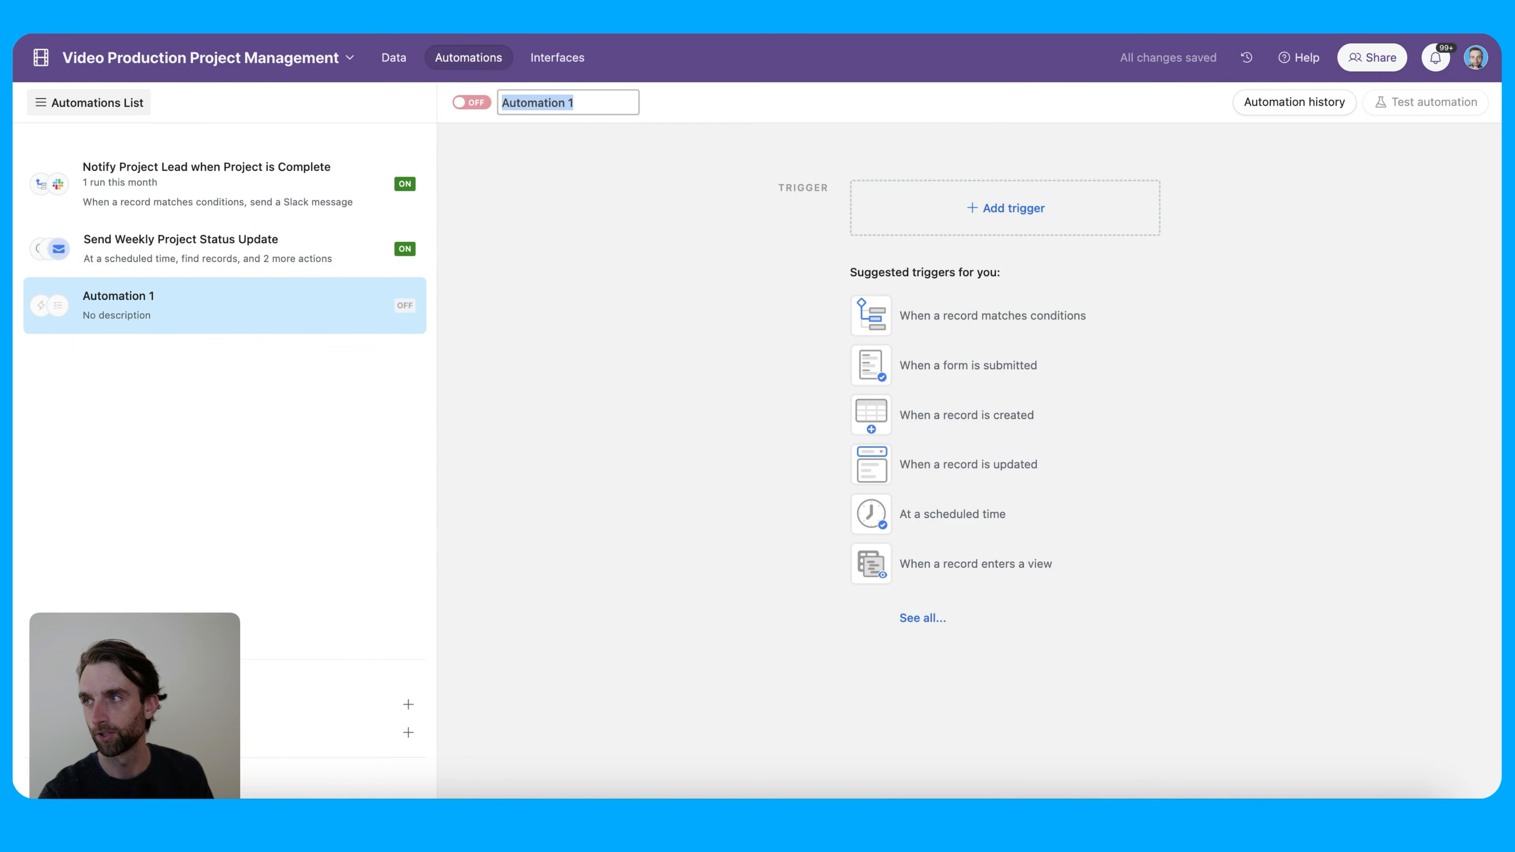
key(Return)
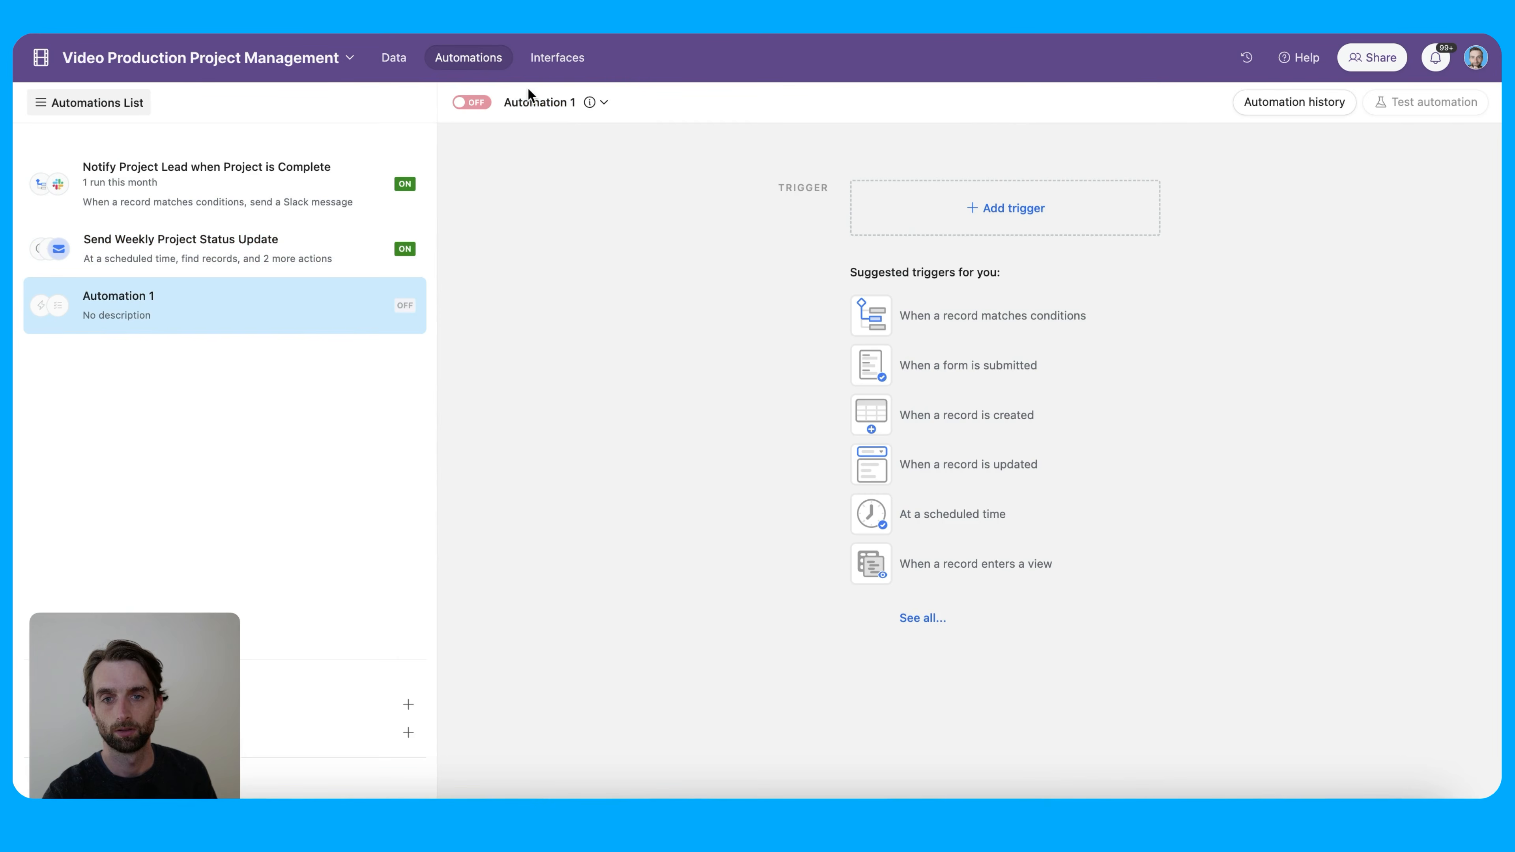
click(557, 101)
text(Onboard New Team Member)
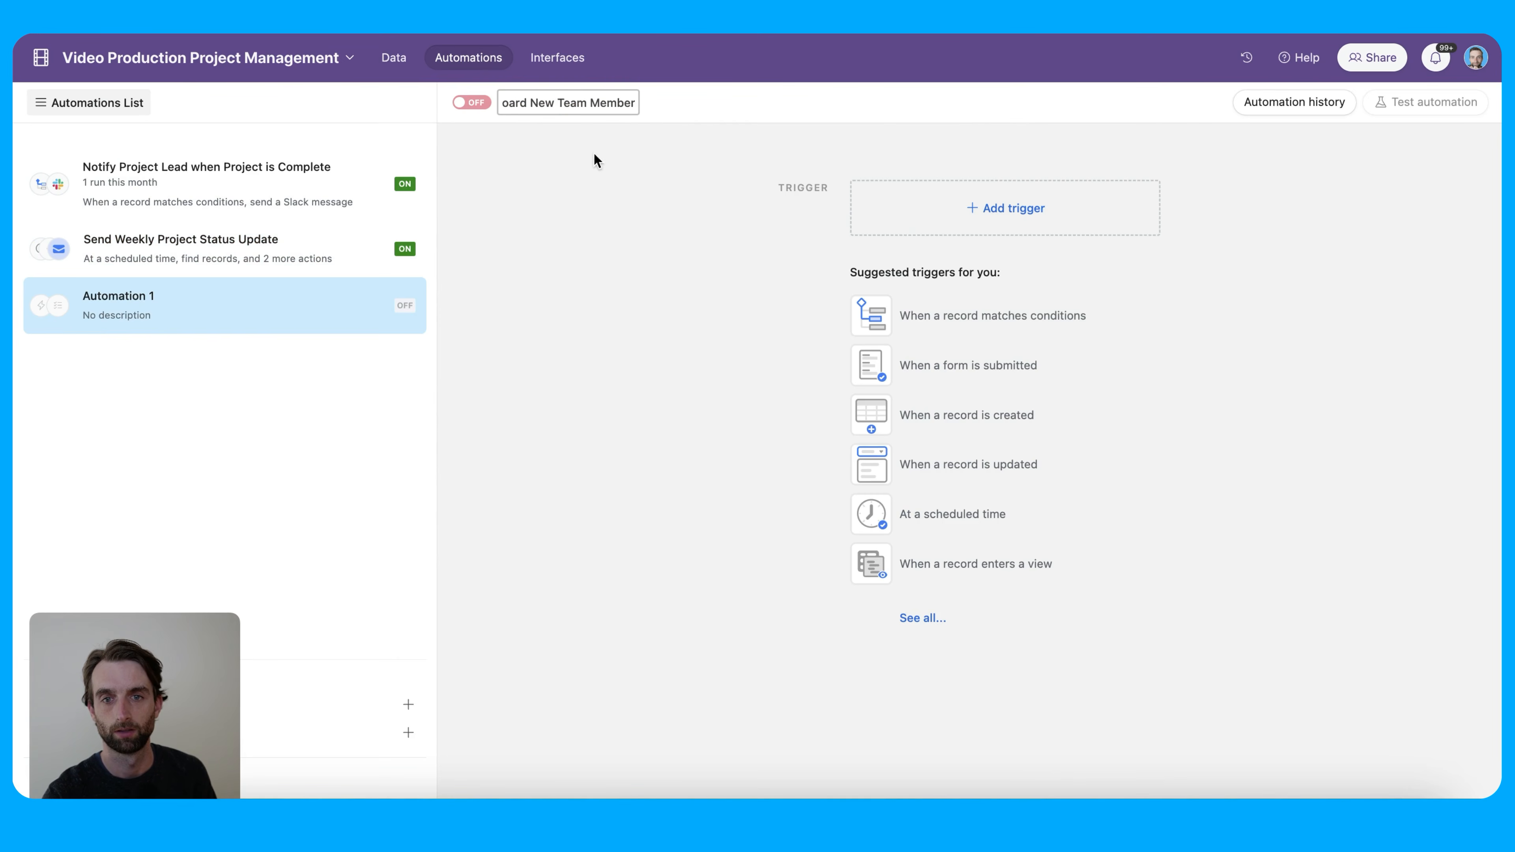
key(Return)
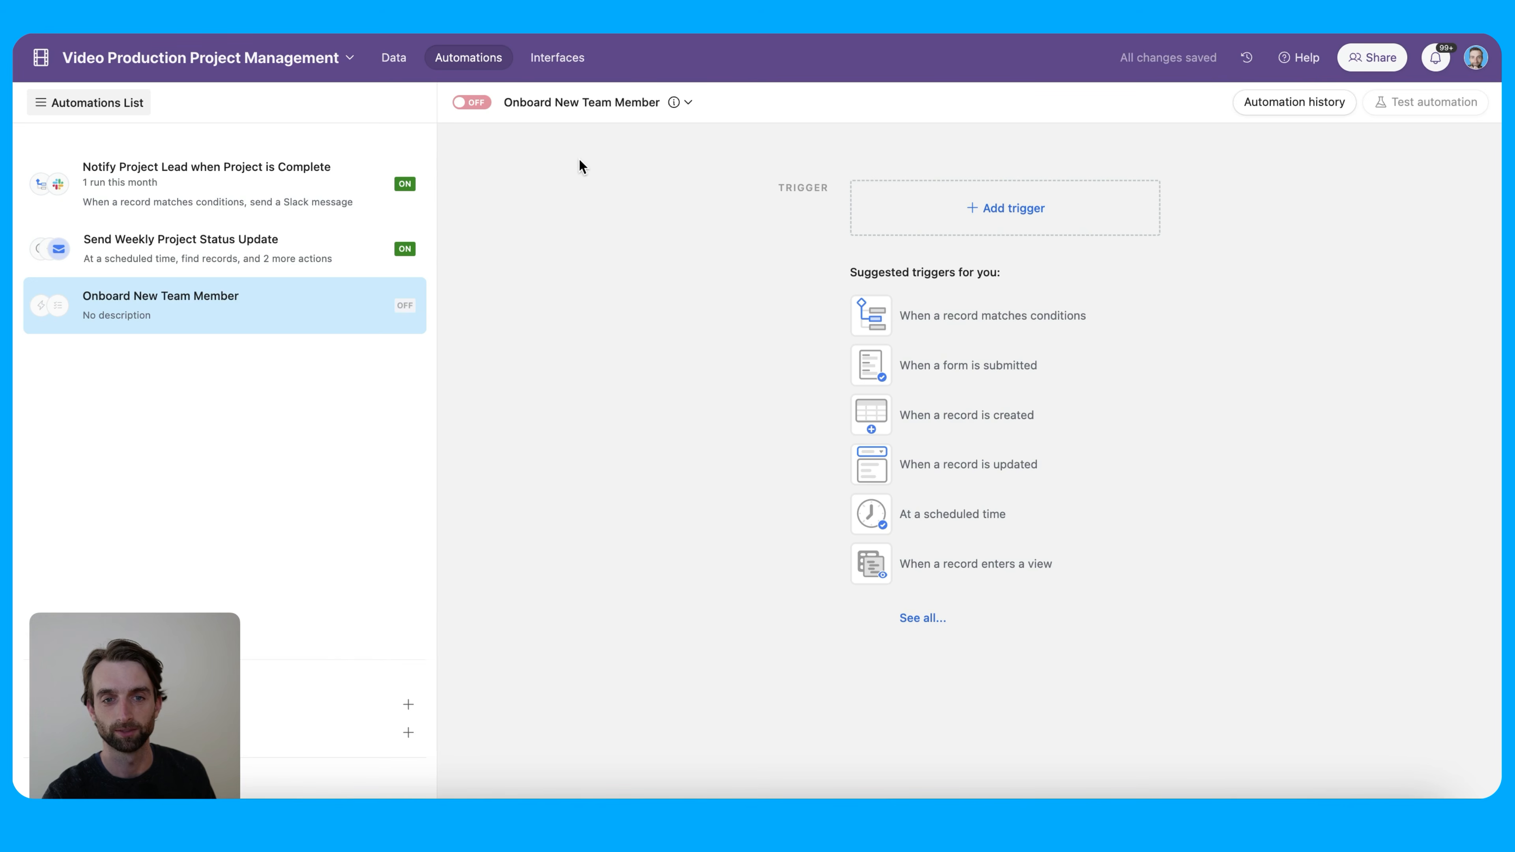
Trigger it when a Team record matches the condition Send Onboarding Email is checked
click(1021, 209)
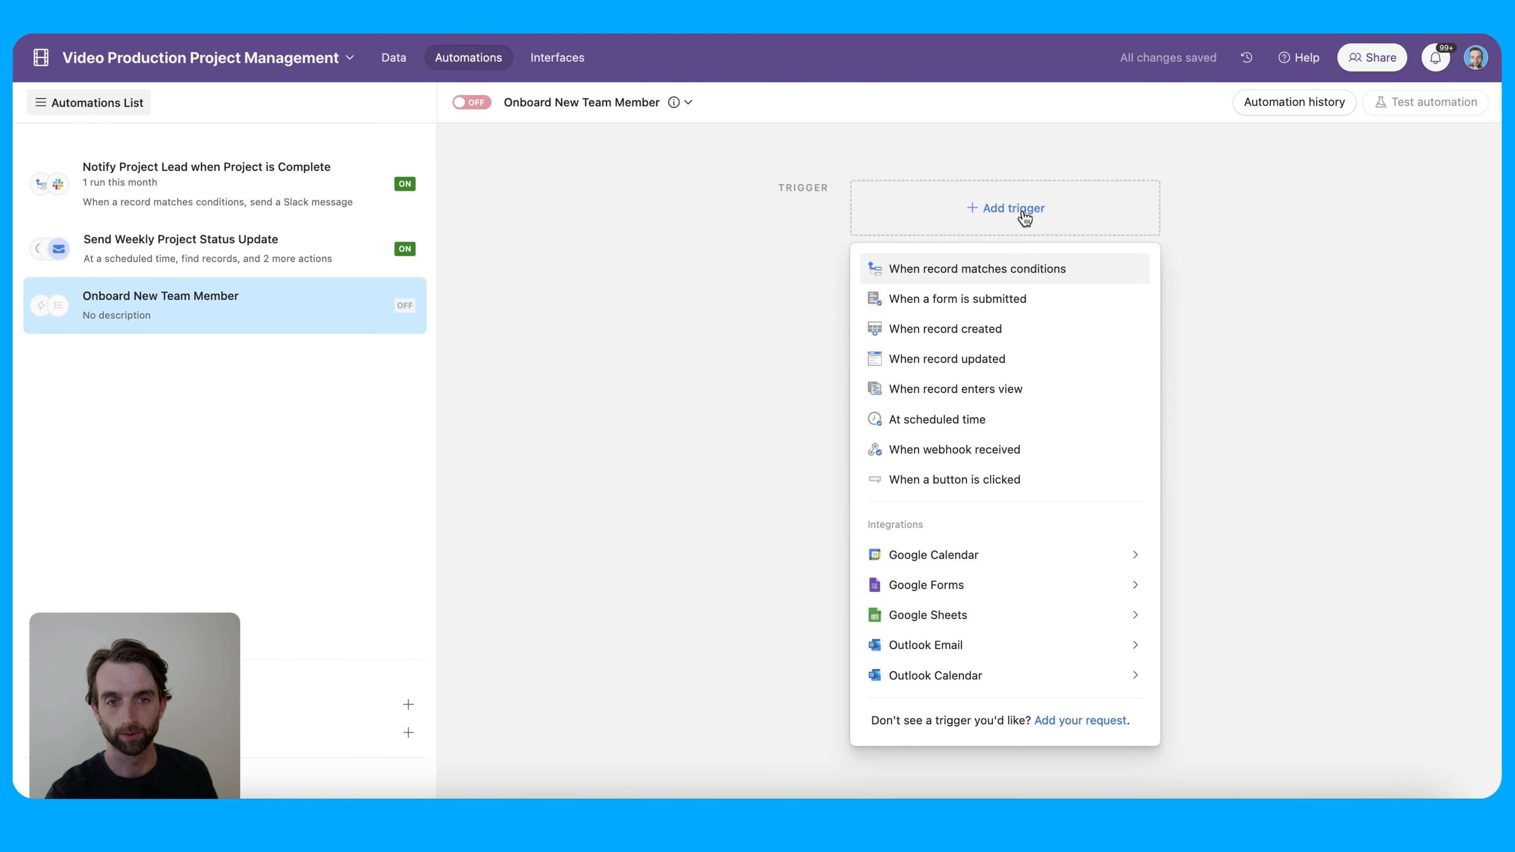
click(1034, 271)
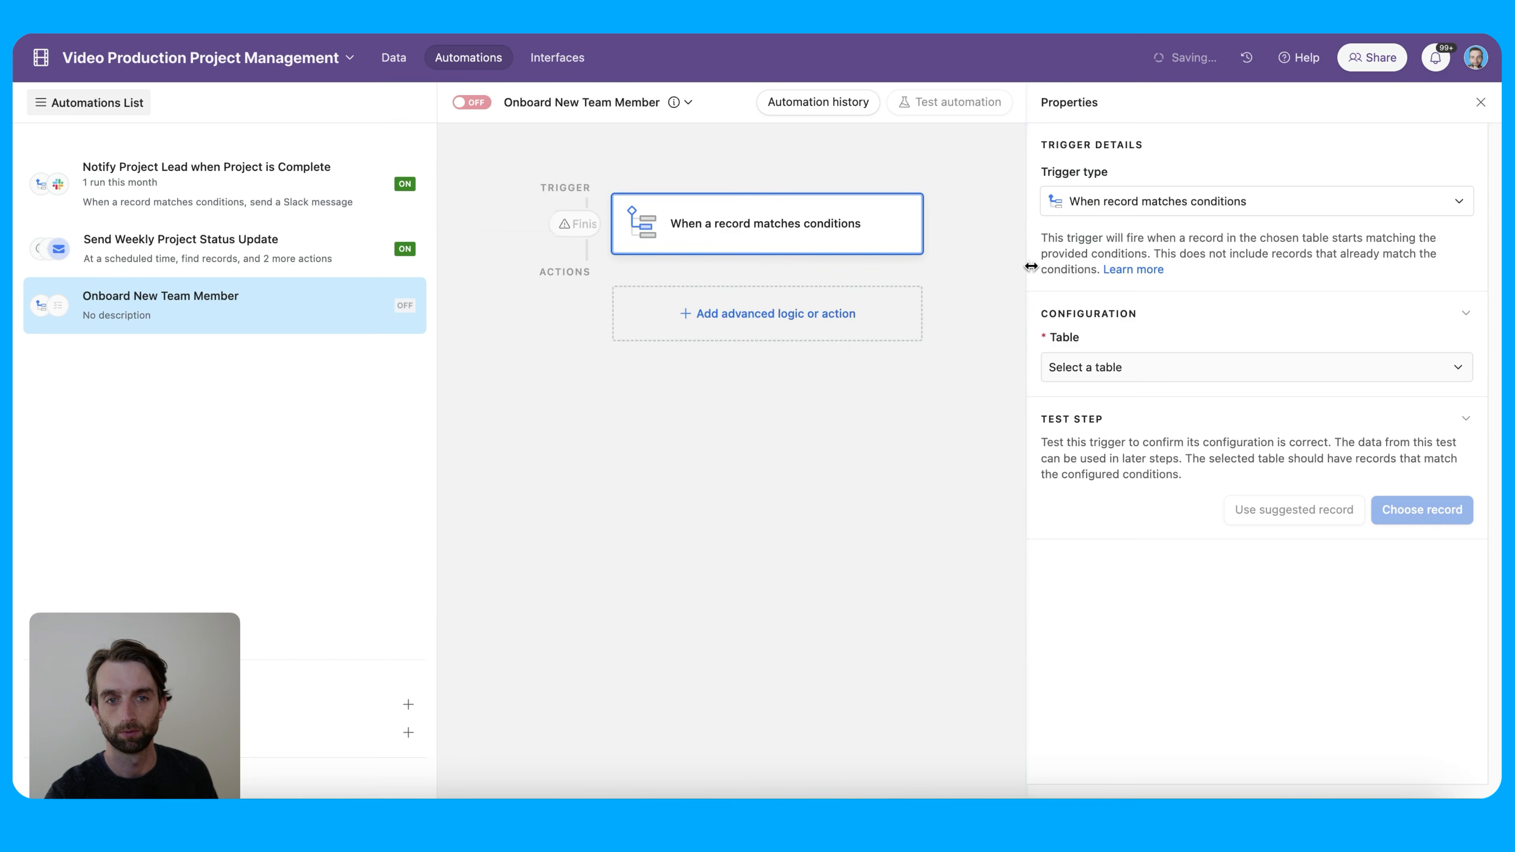
click(1147, 365)
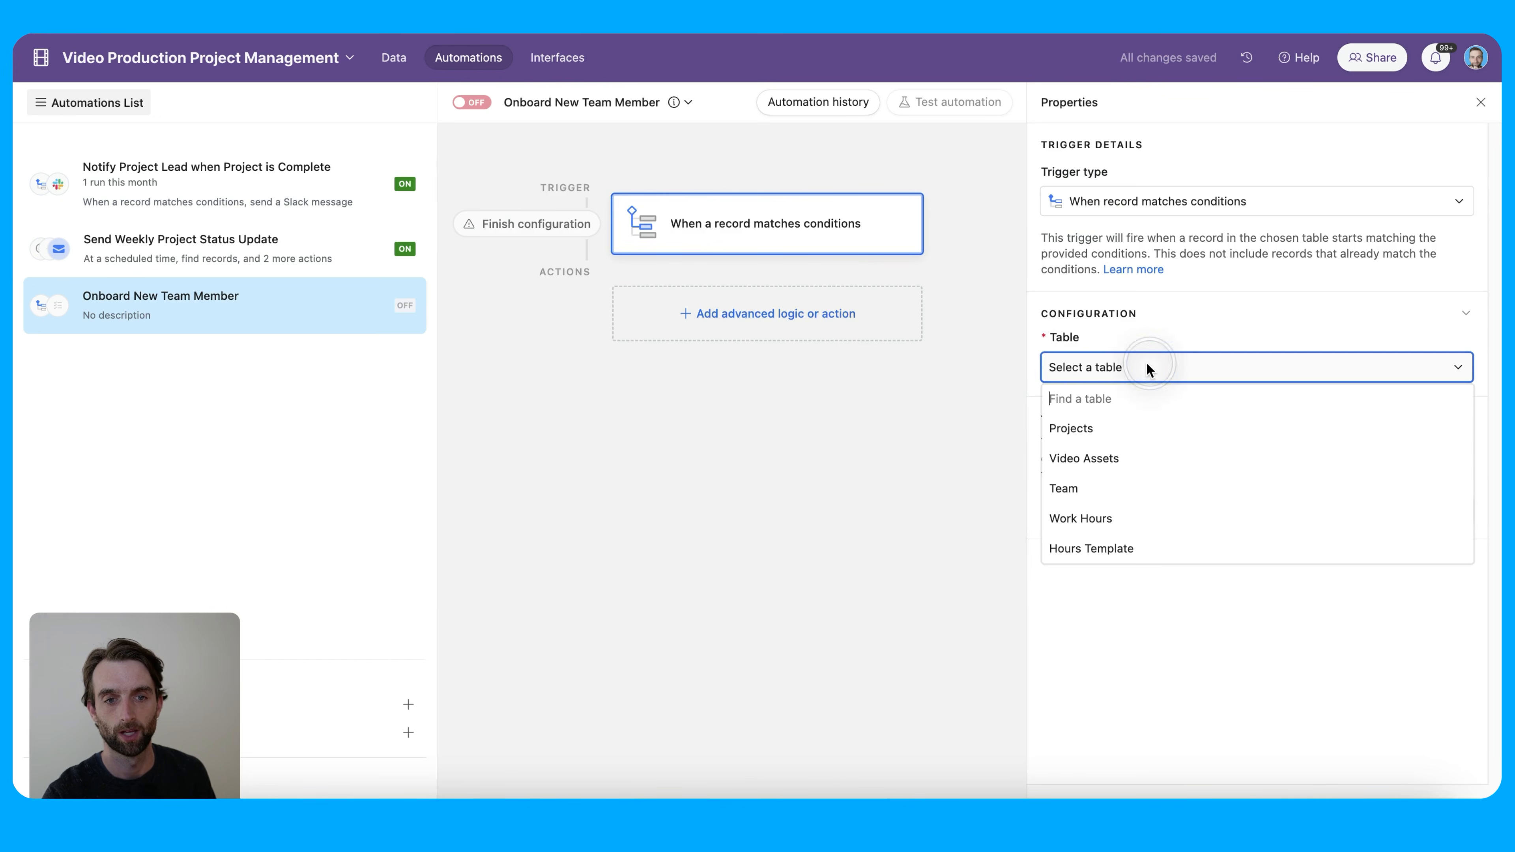
click(1160, 488)
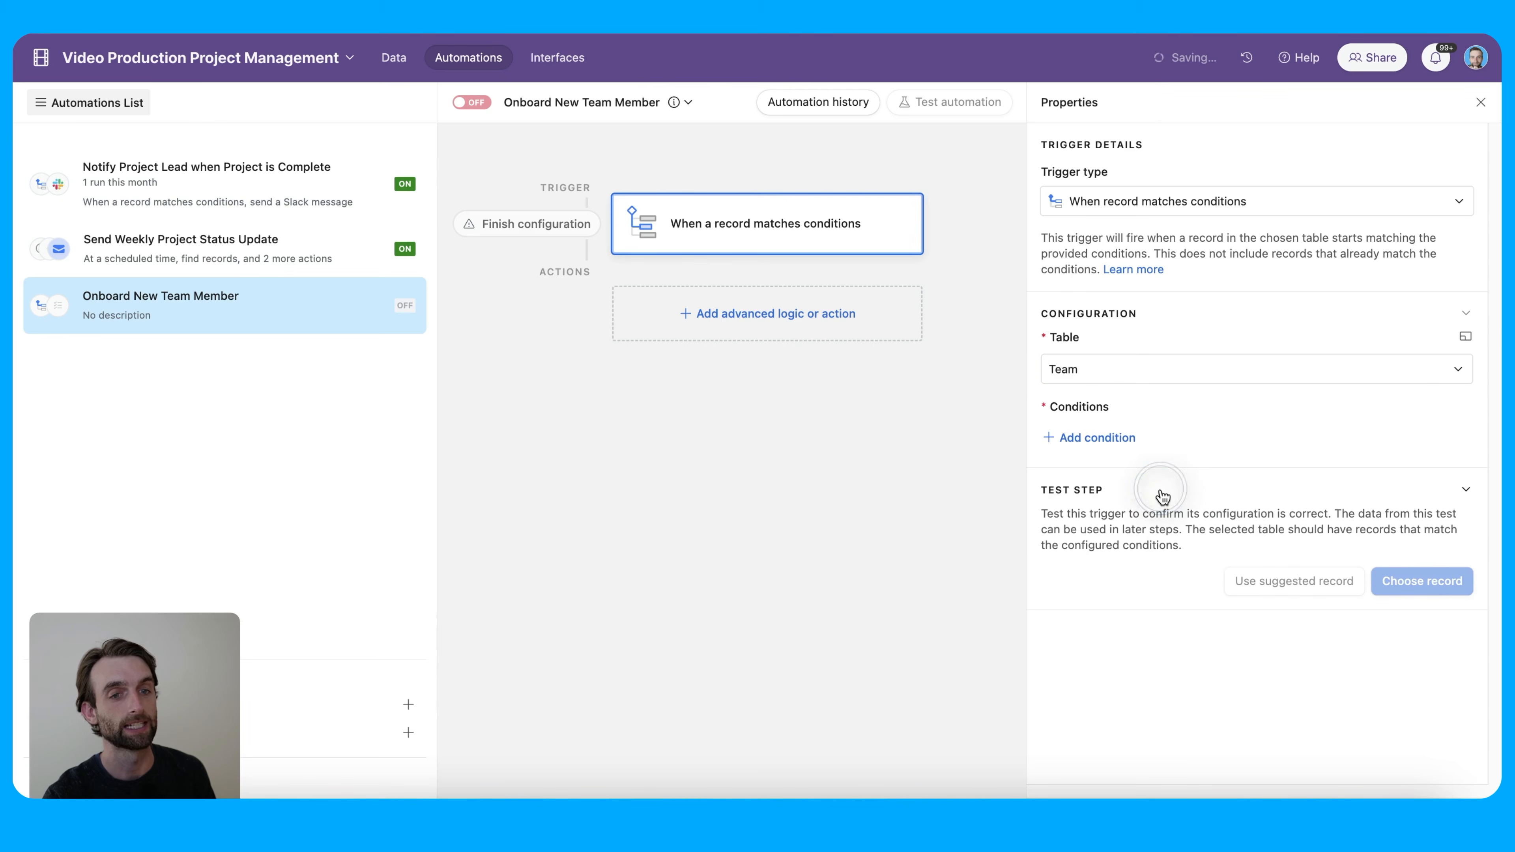
click(1121, 442)
click(1135, 439)
scroll(1216, 556, down, 5)
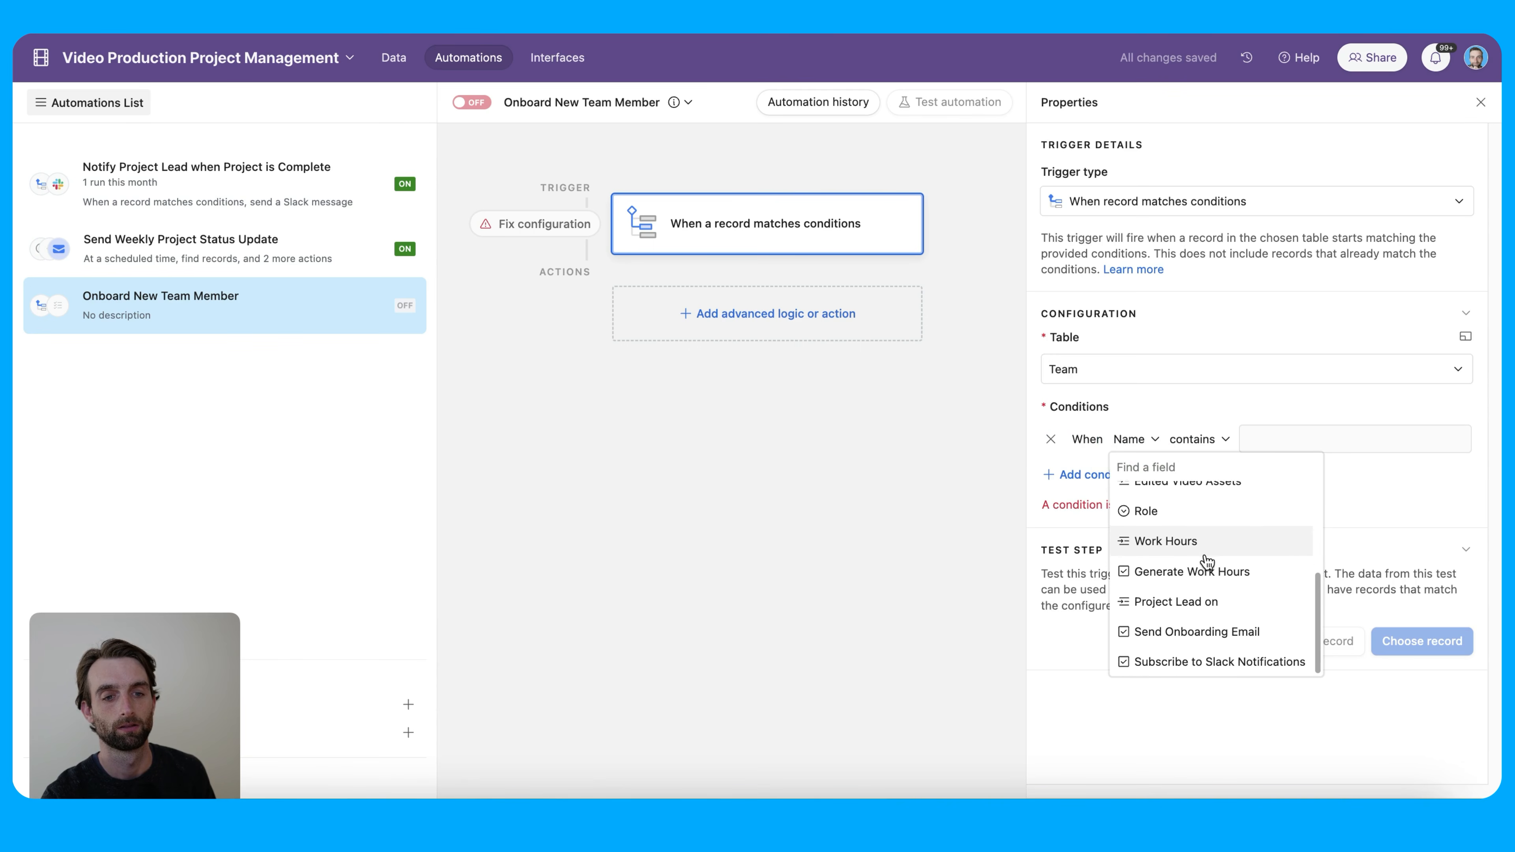
click(1233, 630)
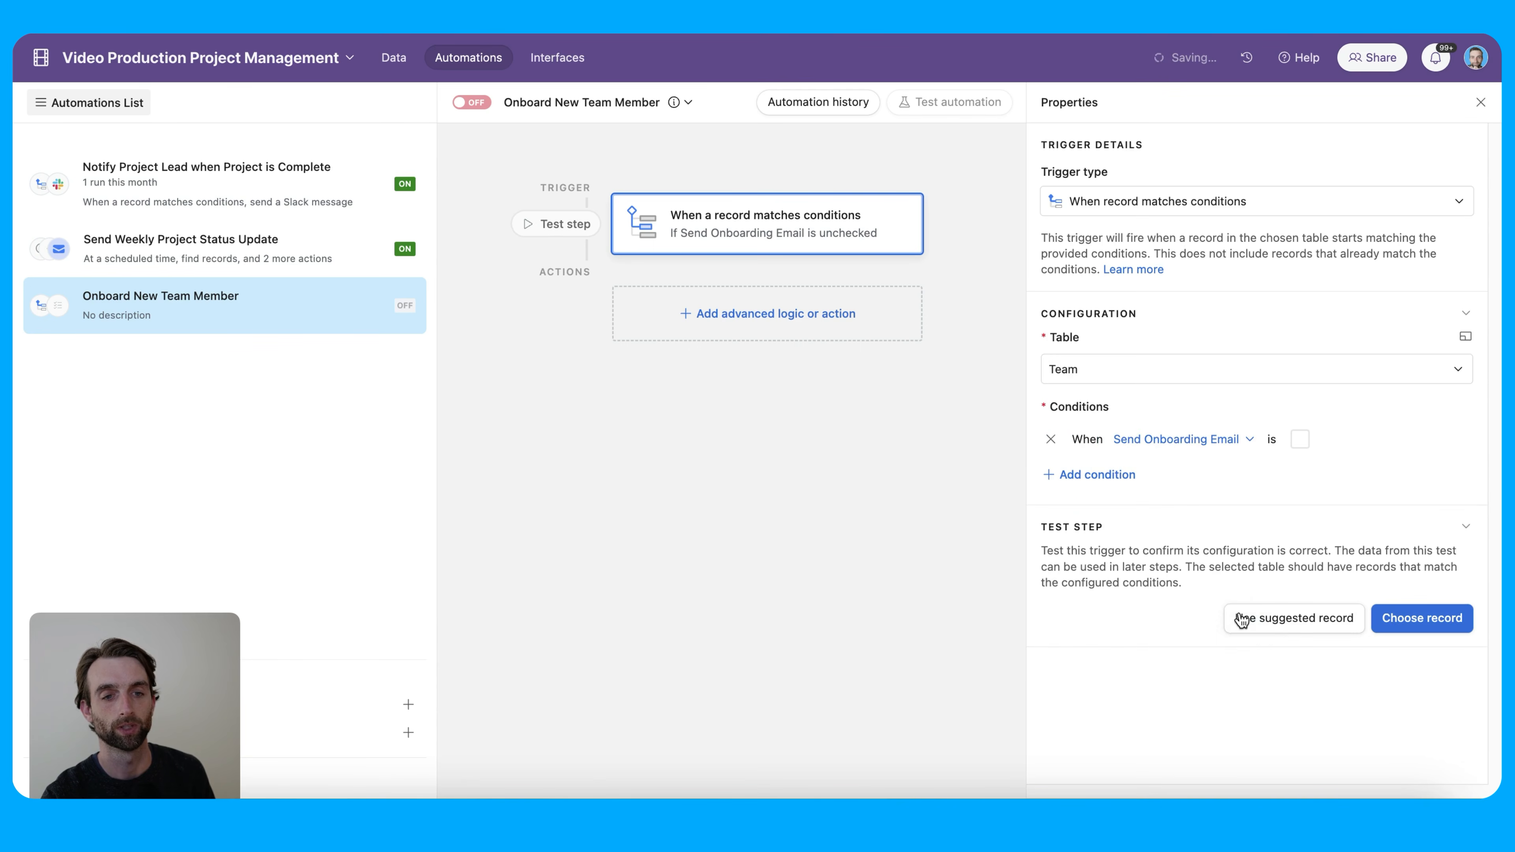
click(1299, 439)
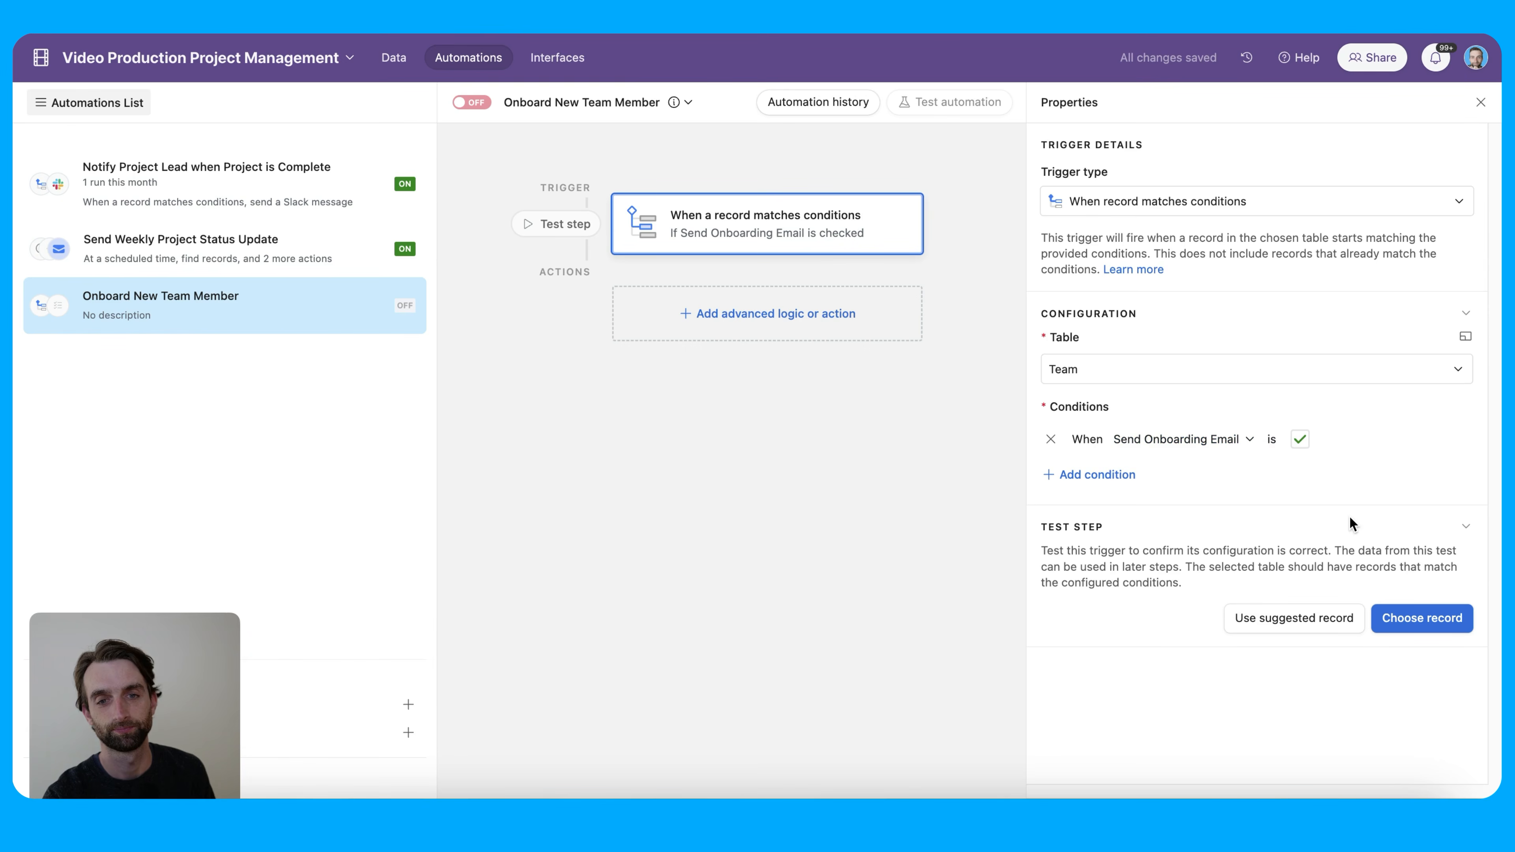
Add a Gmail Send email action after the trigger
click(785, 315)
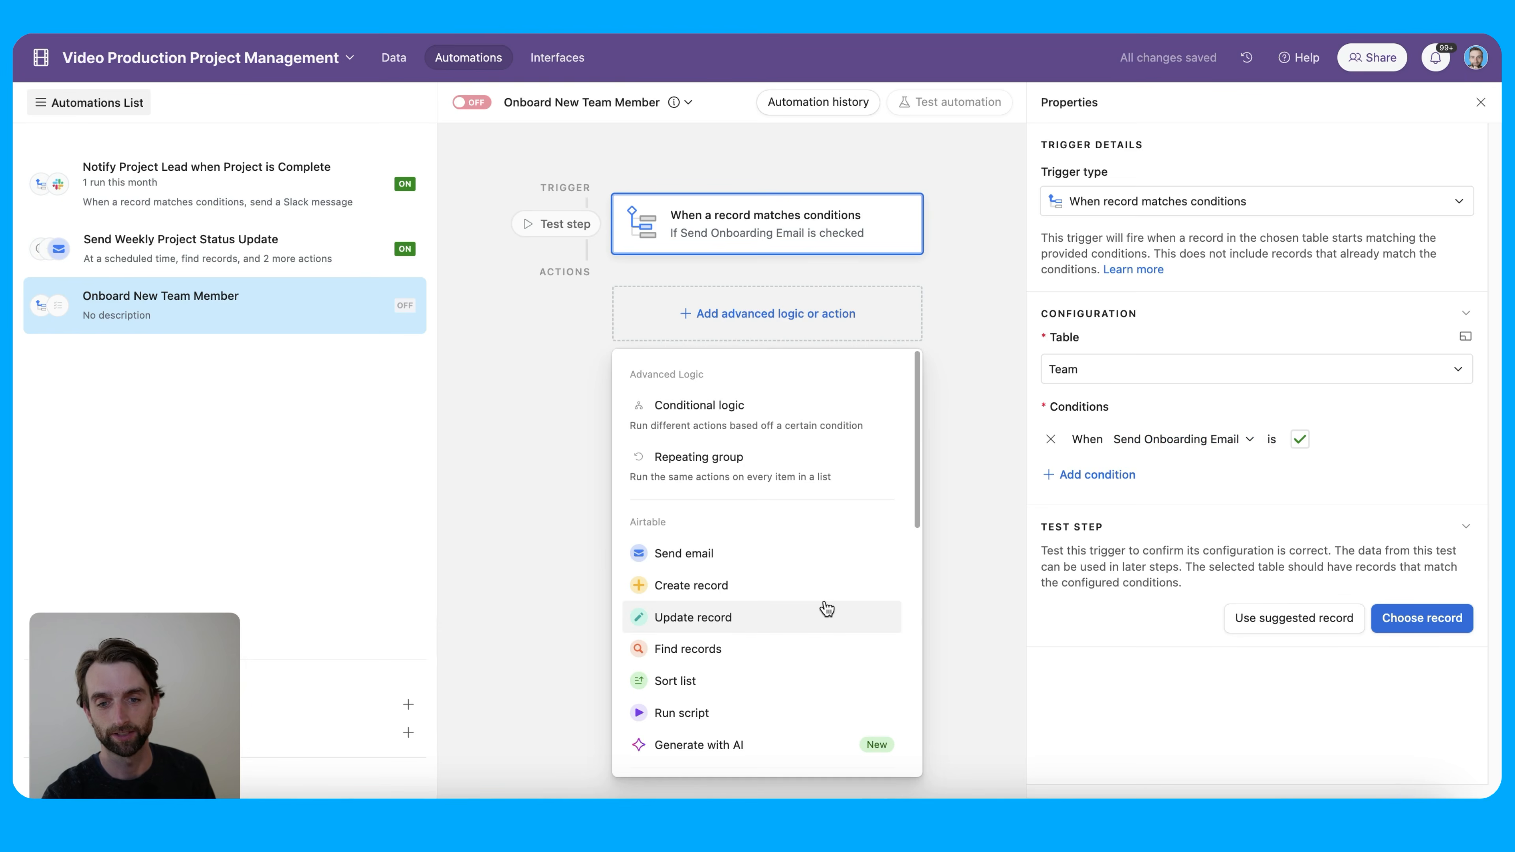
scroll(734, 621, down, 5)
mouse_move(764, 471)
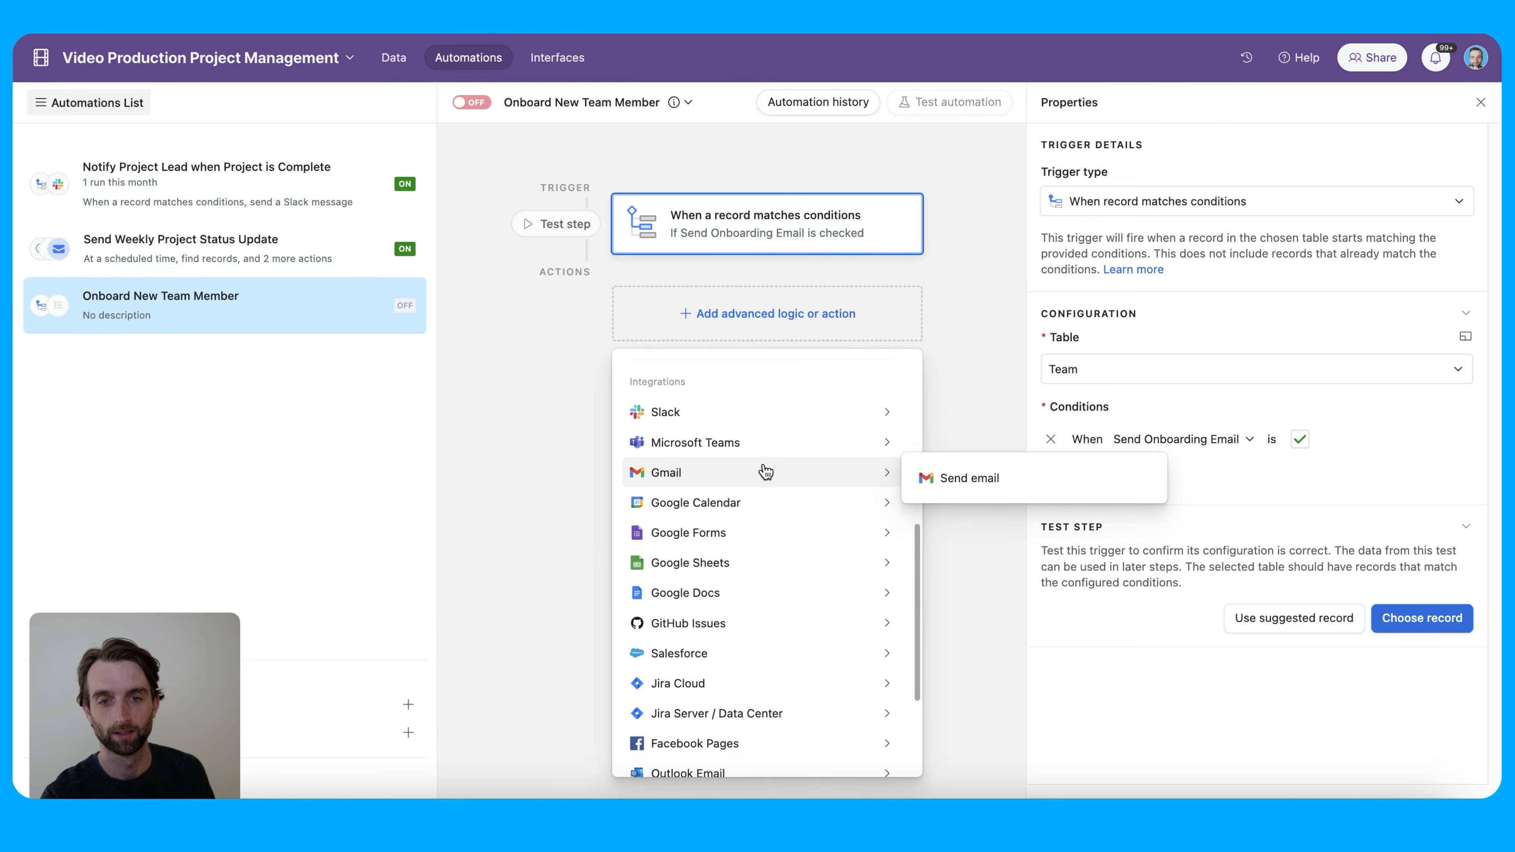
click(961, 481)
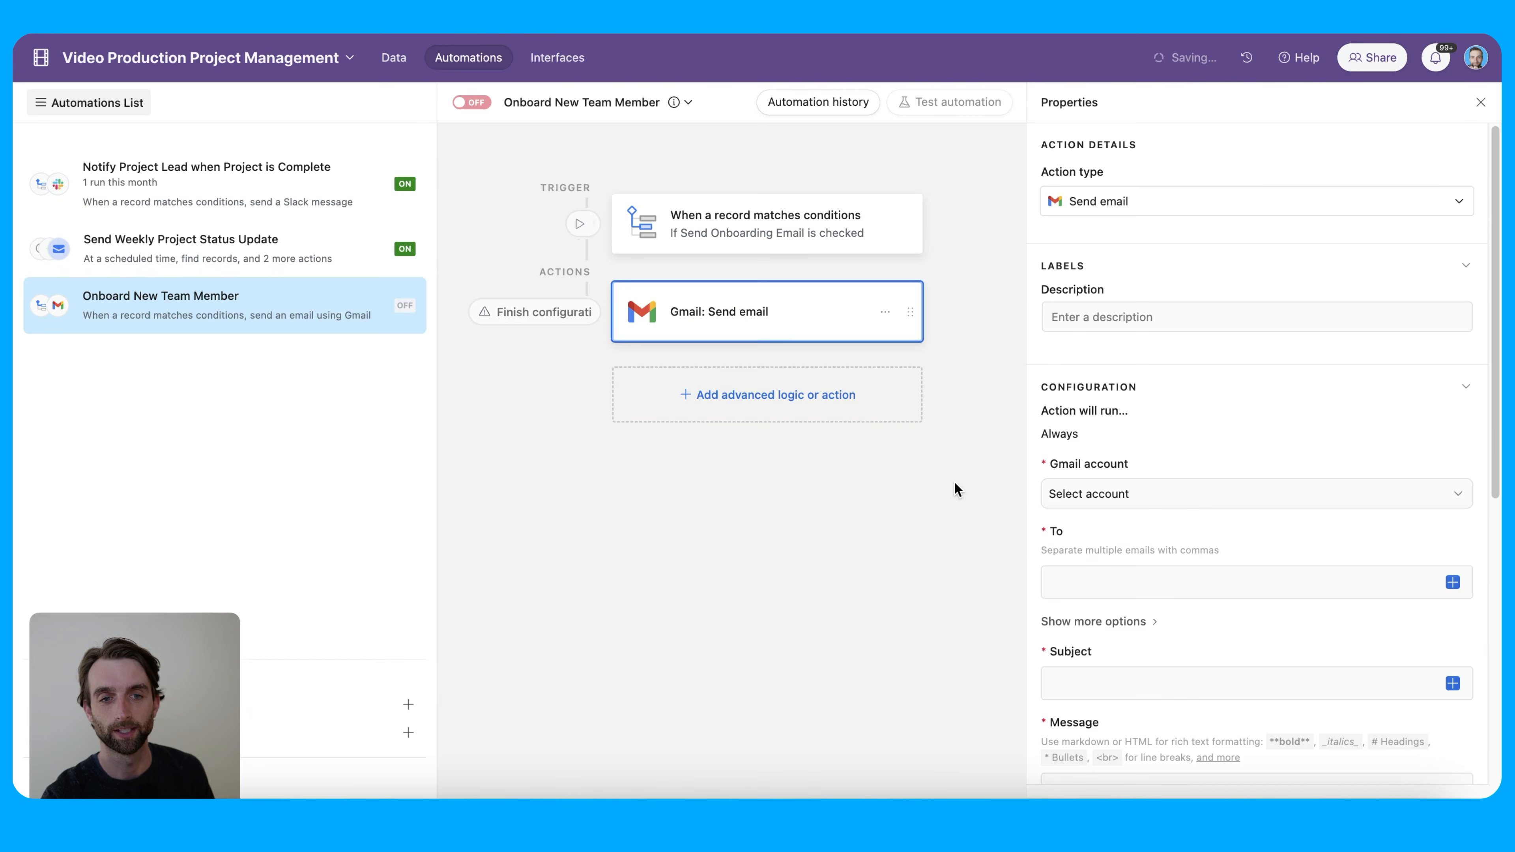
Choose the connected Gmail account as the email's sender
click(1213, 494)
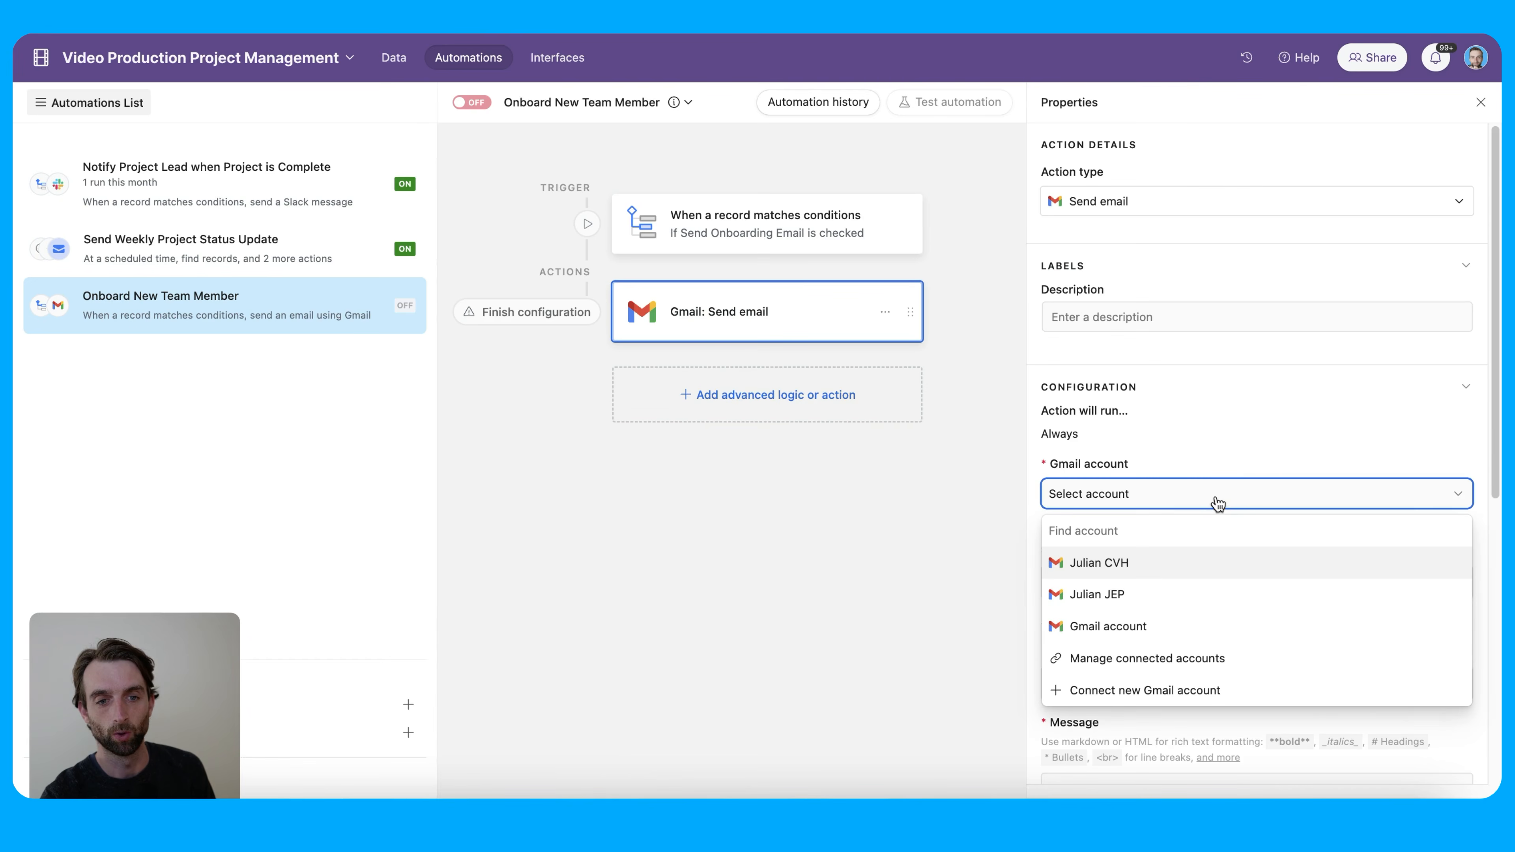
click(1200, 599)
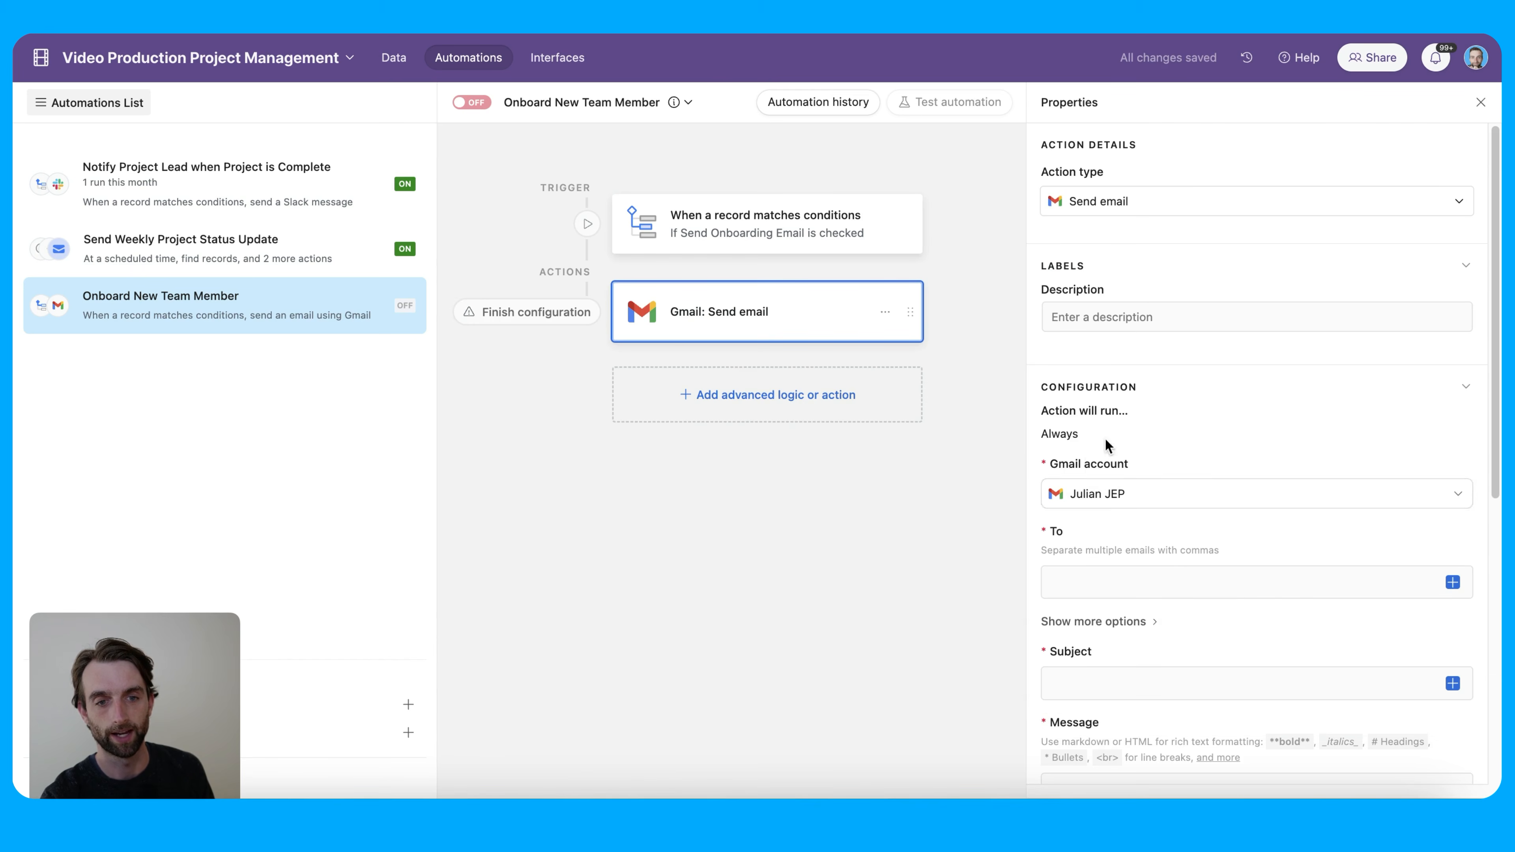
click(1099, 493)
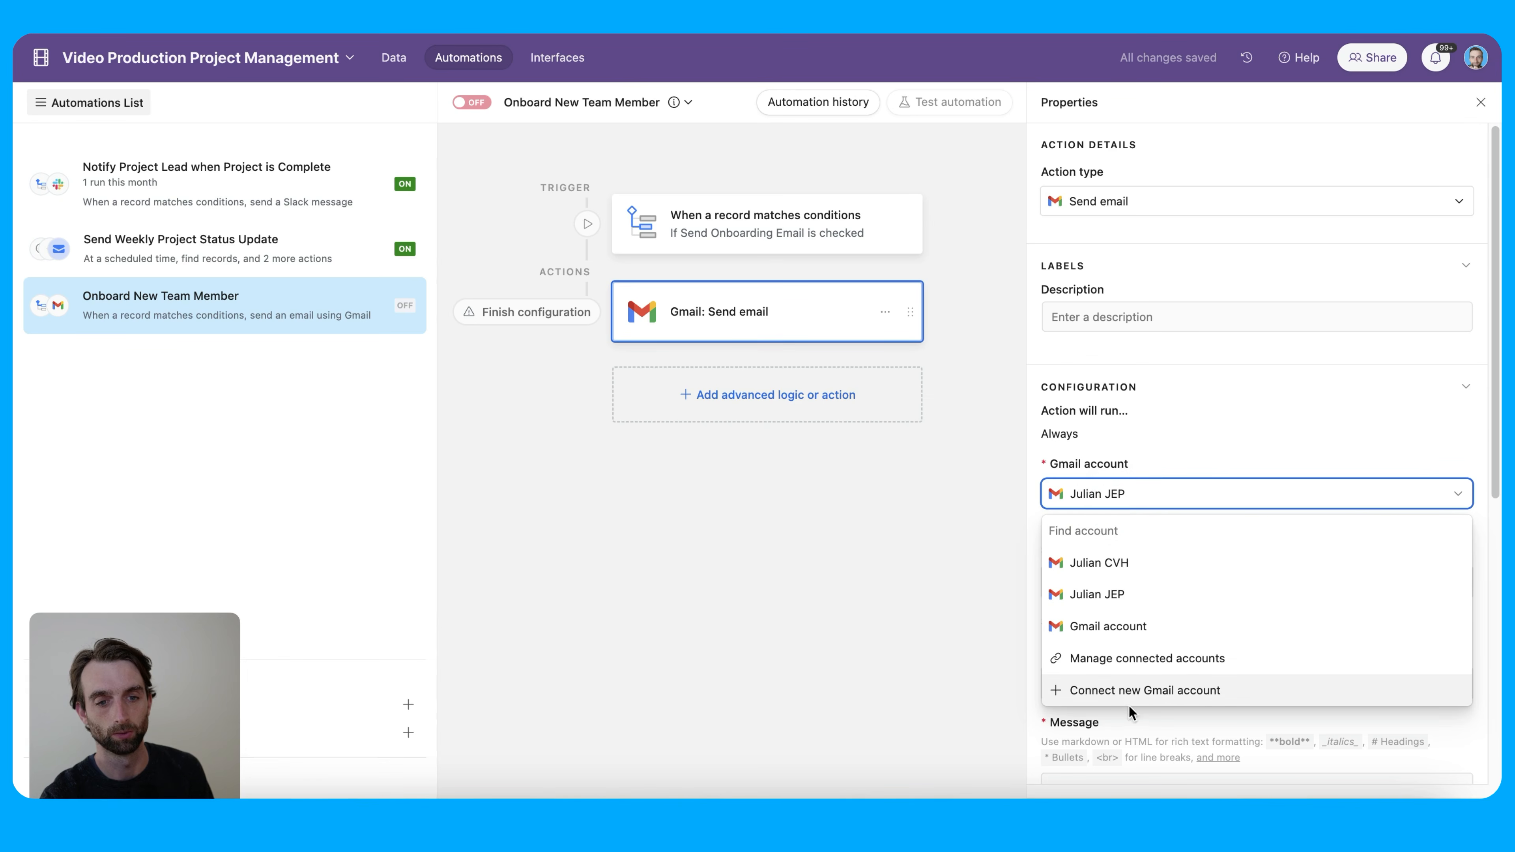
click(1144, 495)
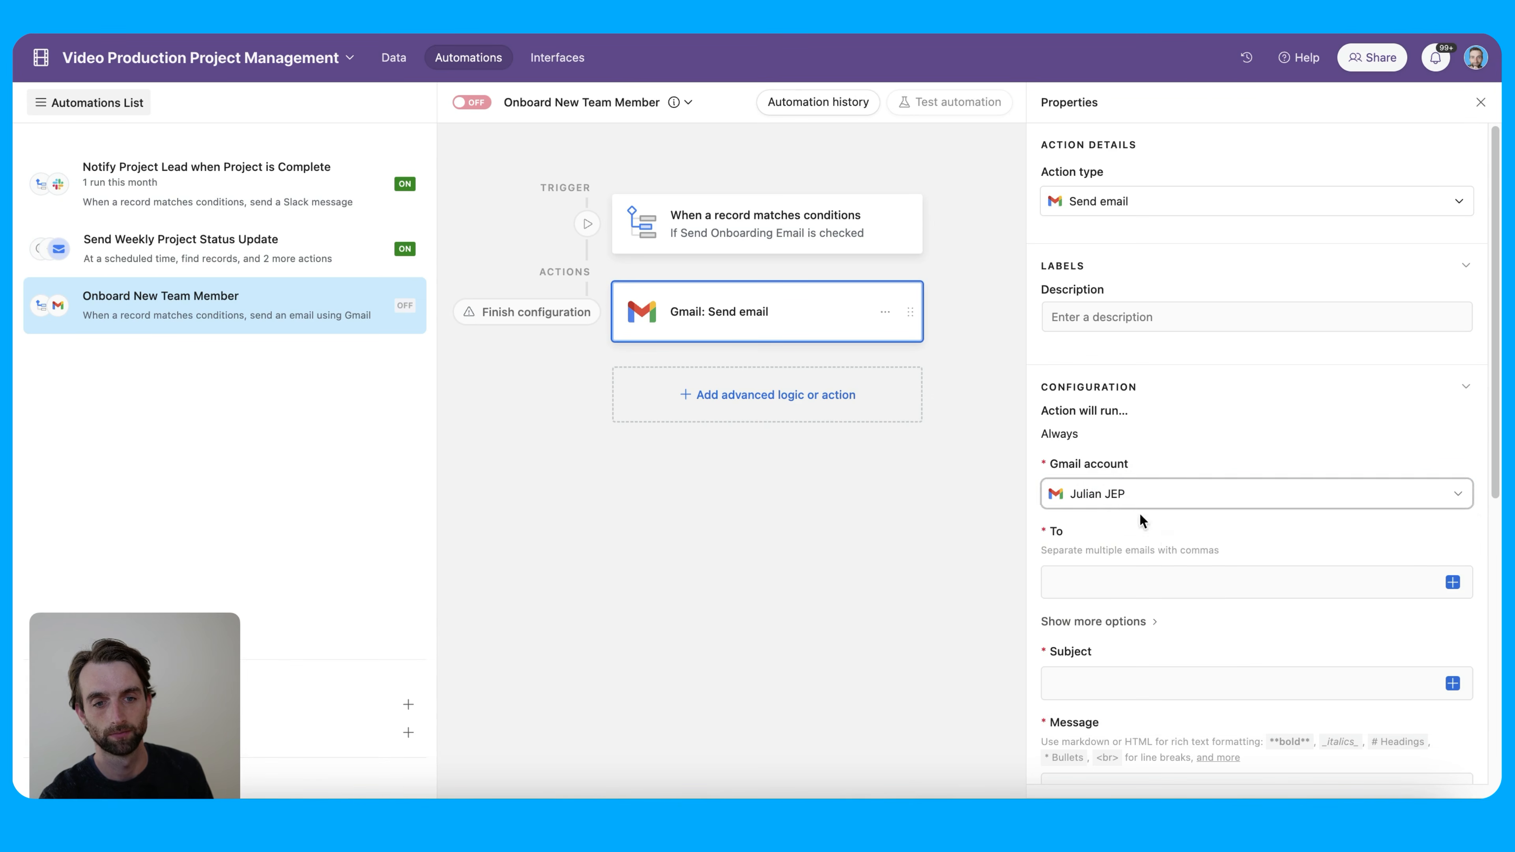
click(1453, 583)
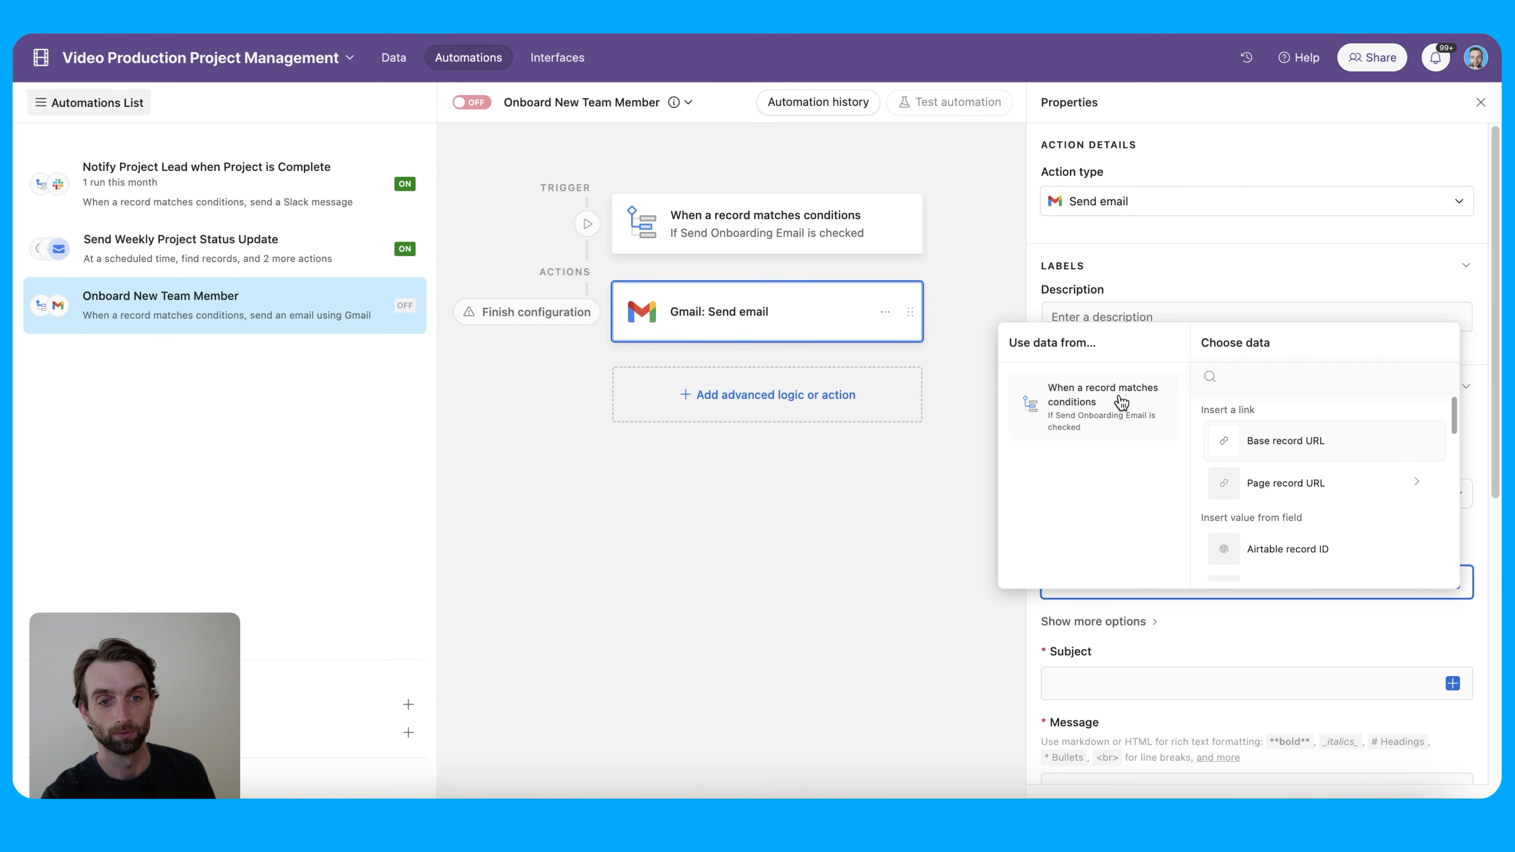
Set the email's To field to the triggering record's Email
scroll(1297, 526, down, 1)
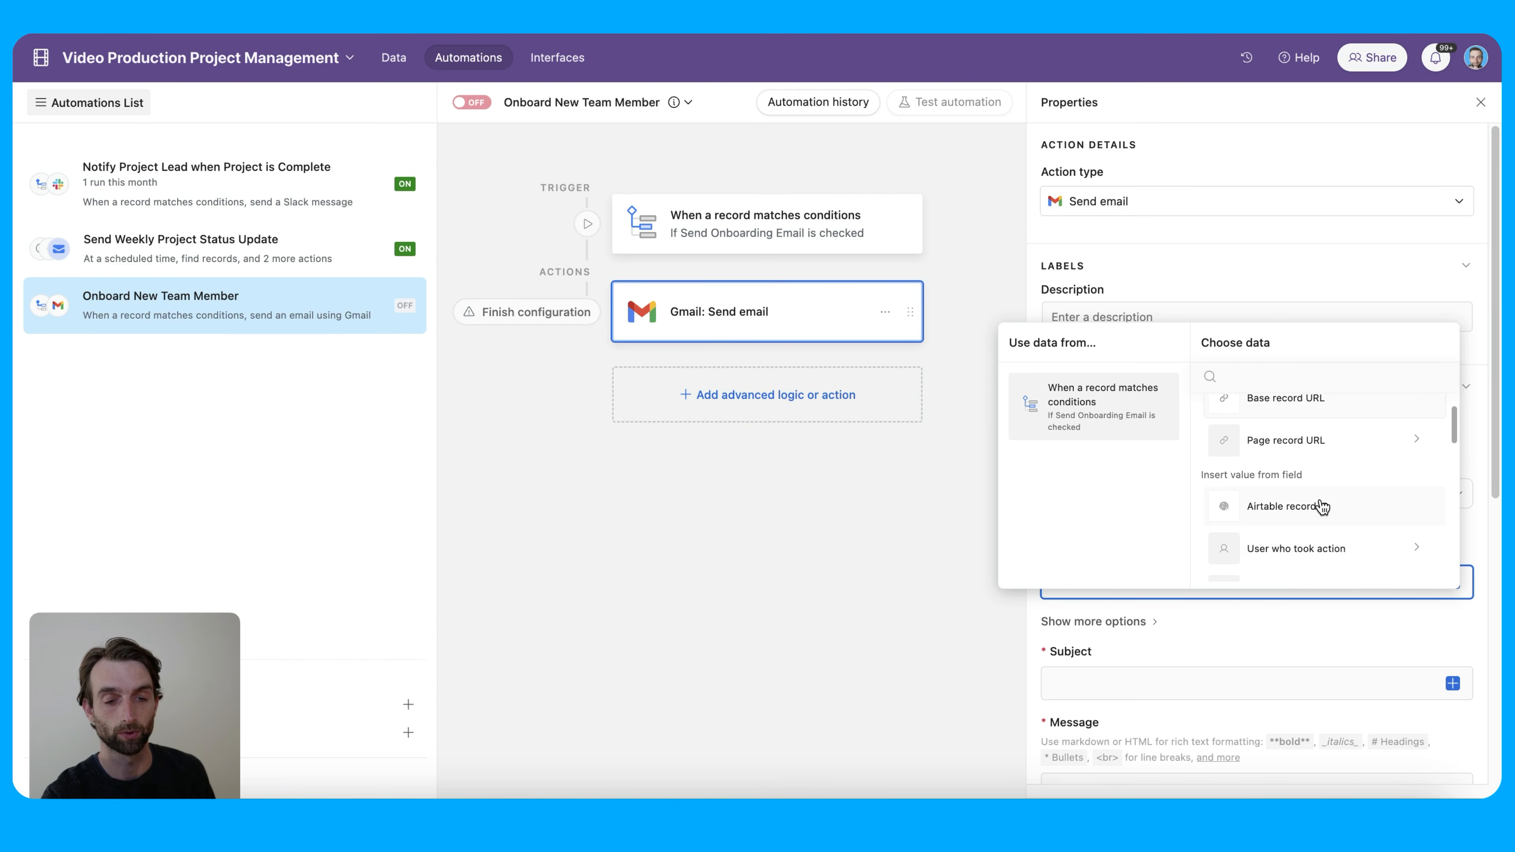
scroll(1323, 514, down, 3)
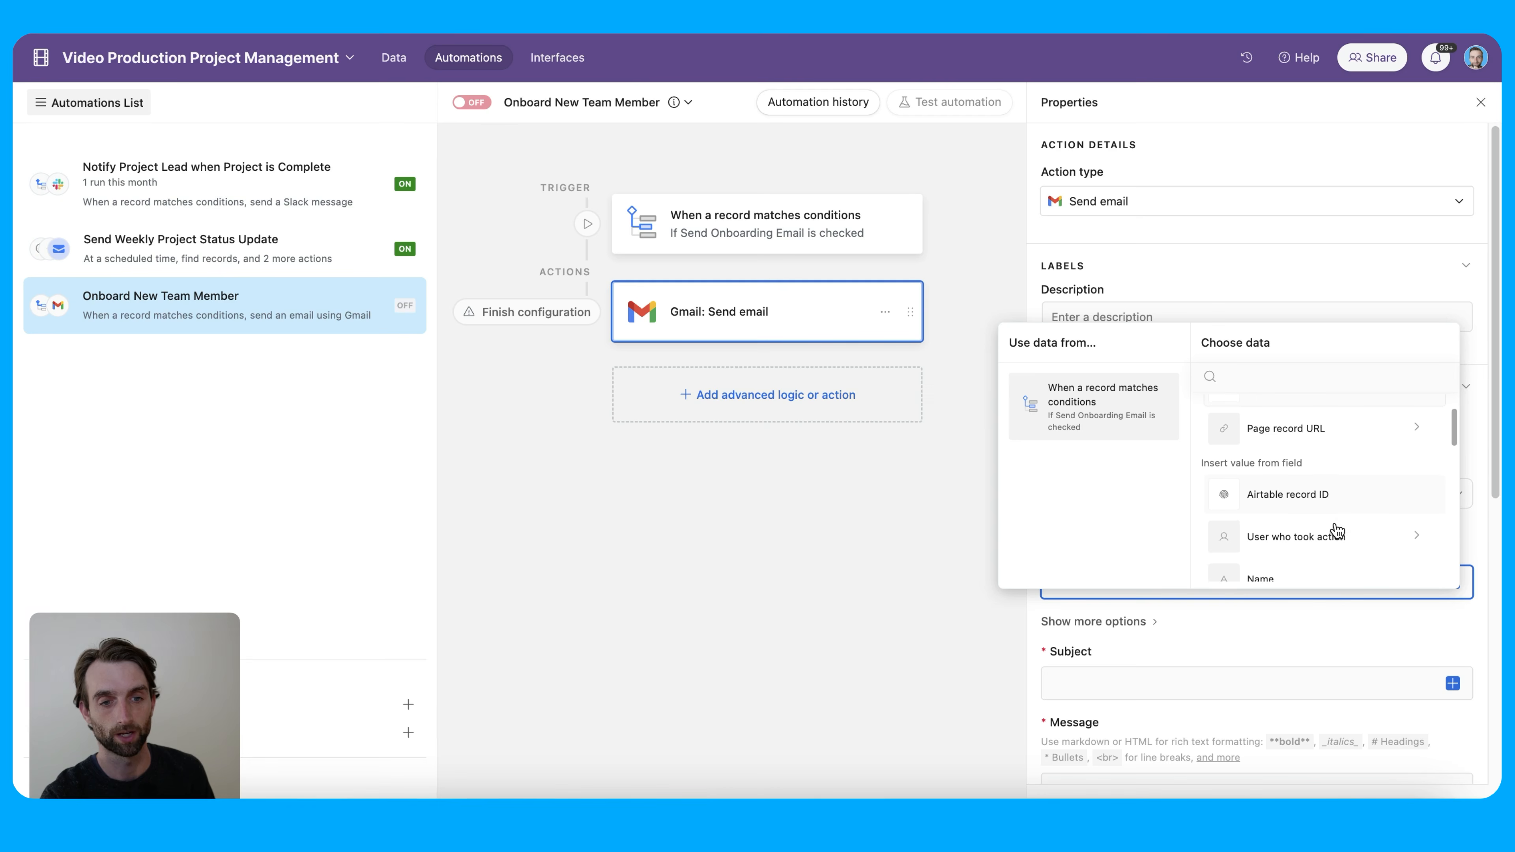
scroll(1338, 530, down, 1)
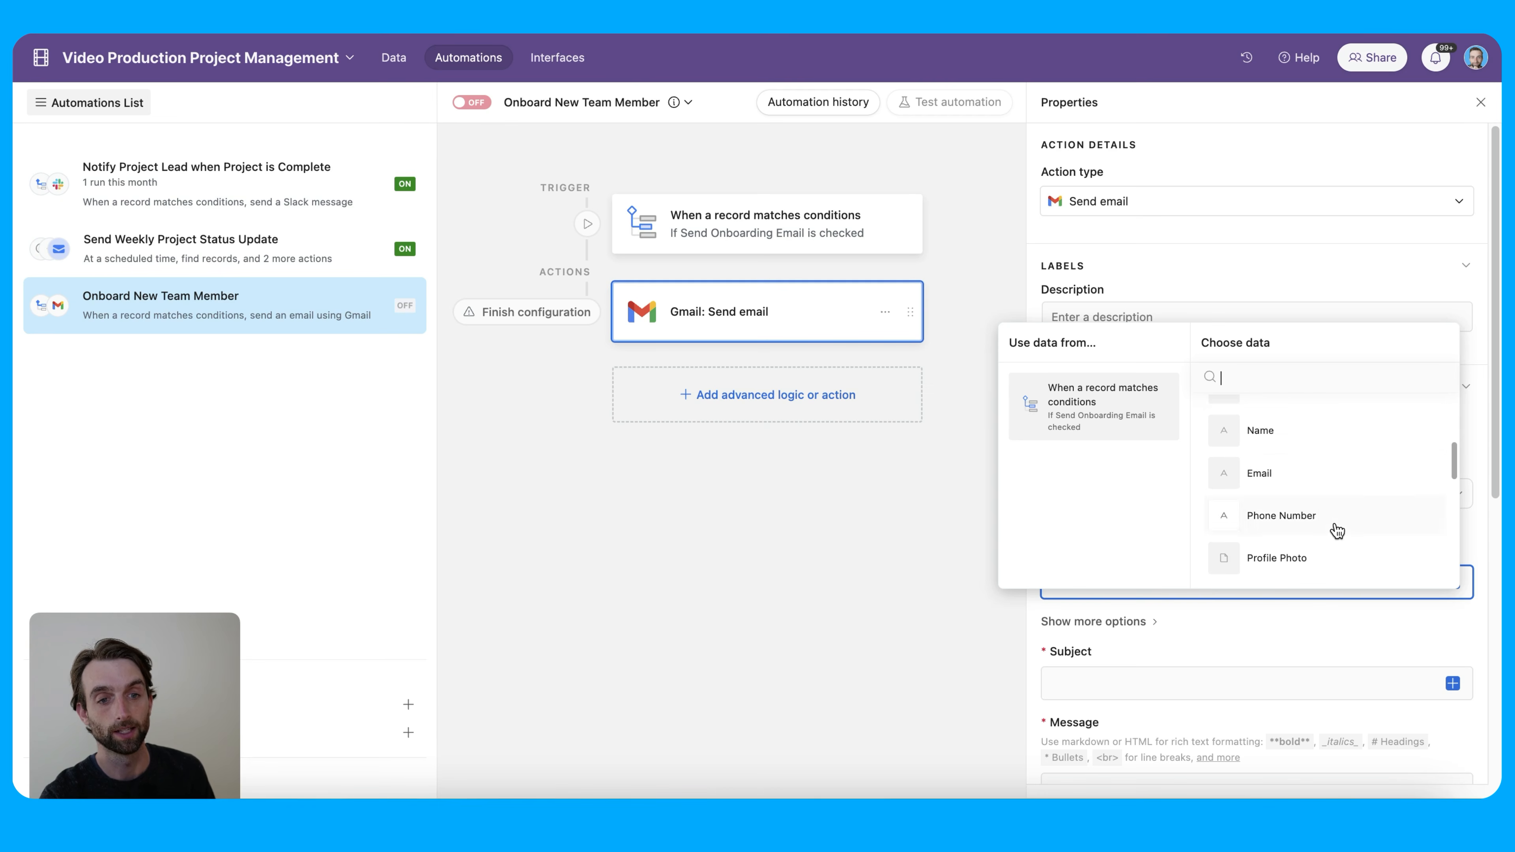
click(1317, 476)
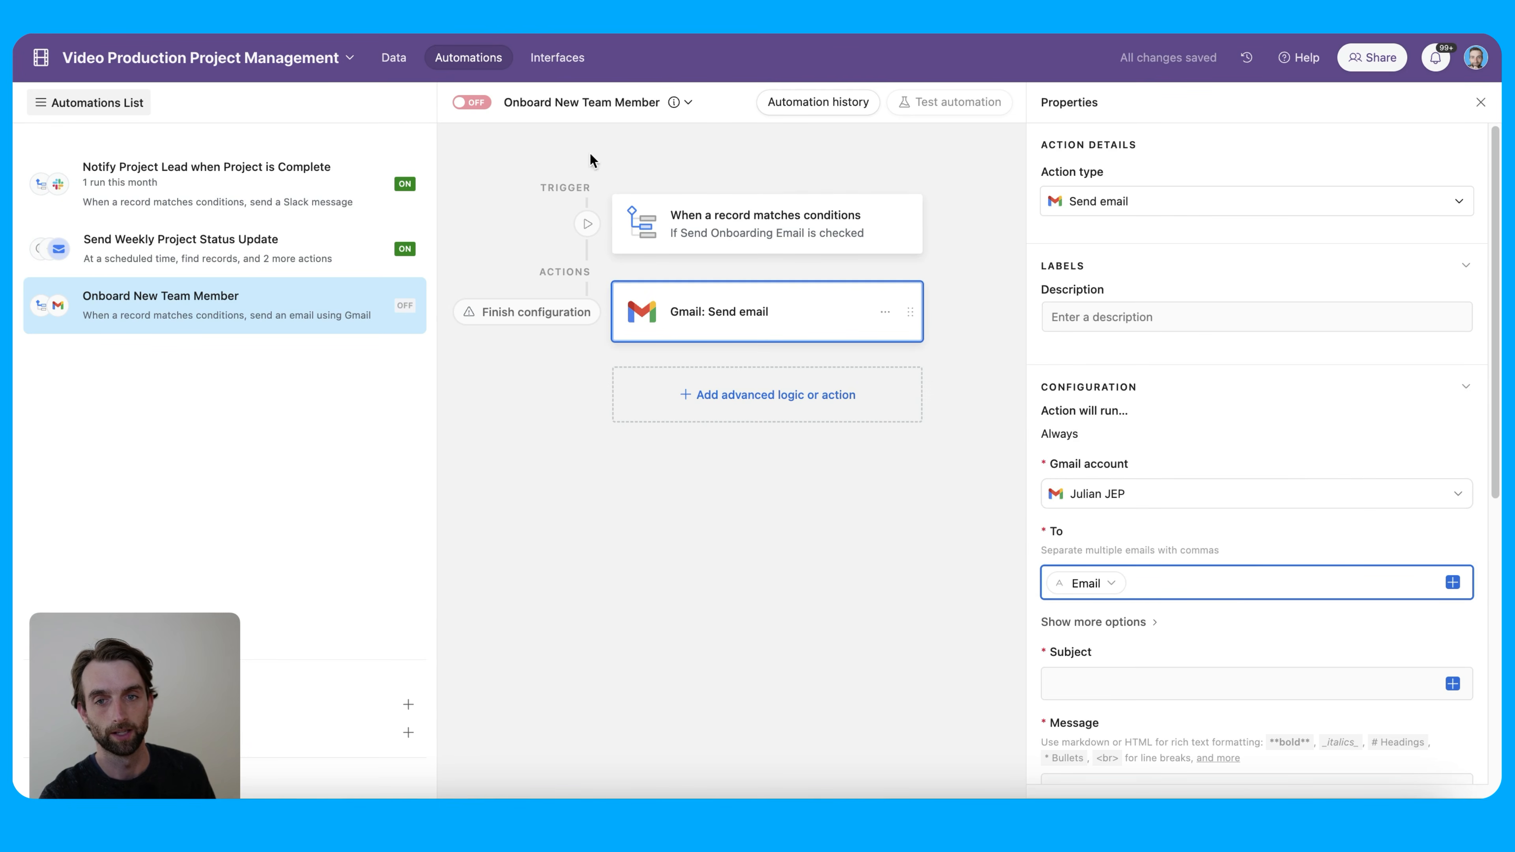
Review the Team table's data, then return to the automation setup
click(394, 57)
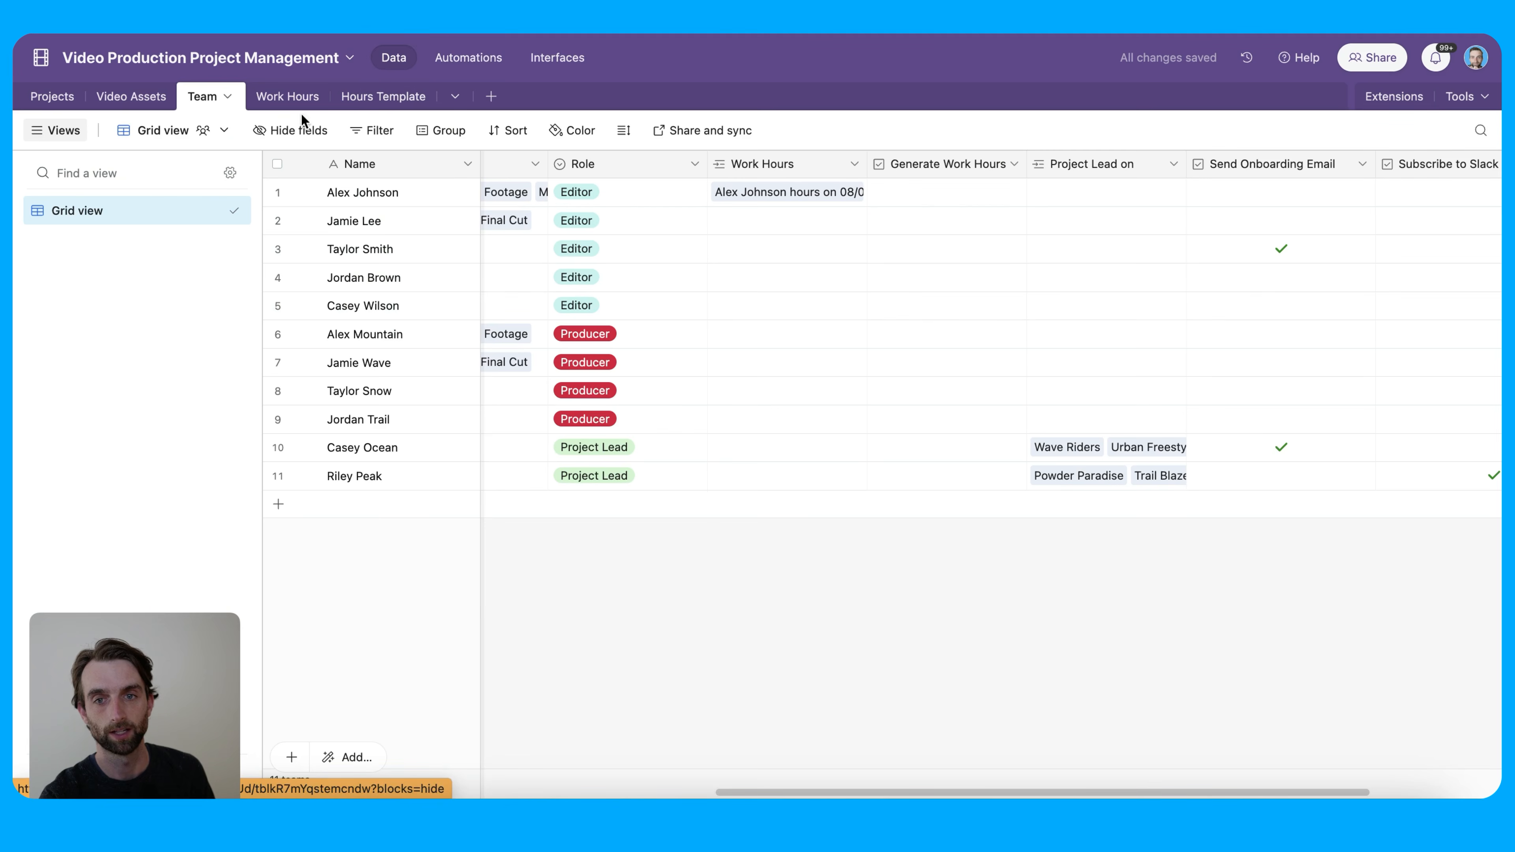
scroll(901, 335, right, 3)
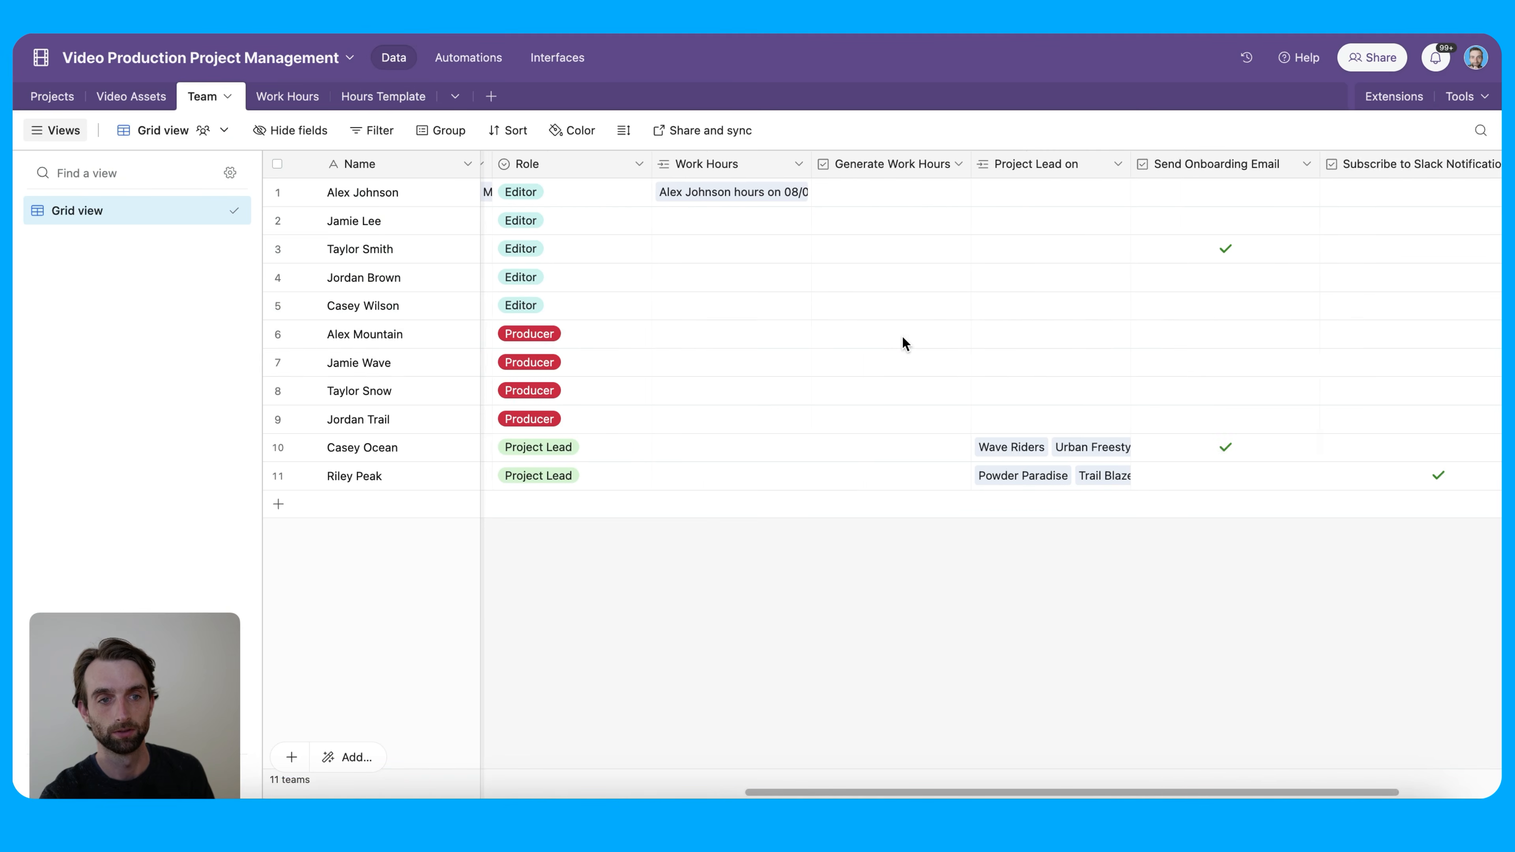
scroll(901, 335, left, 8)
scroll(902, 334, left, 5)
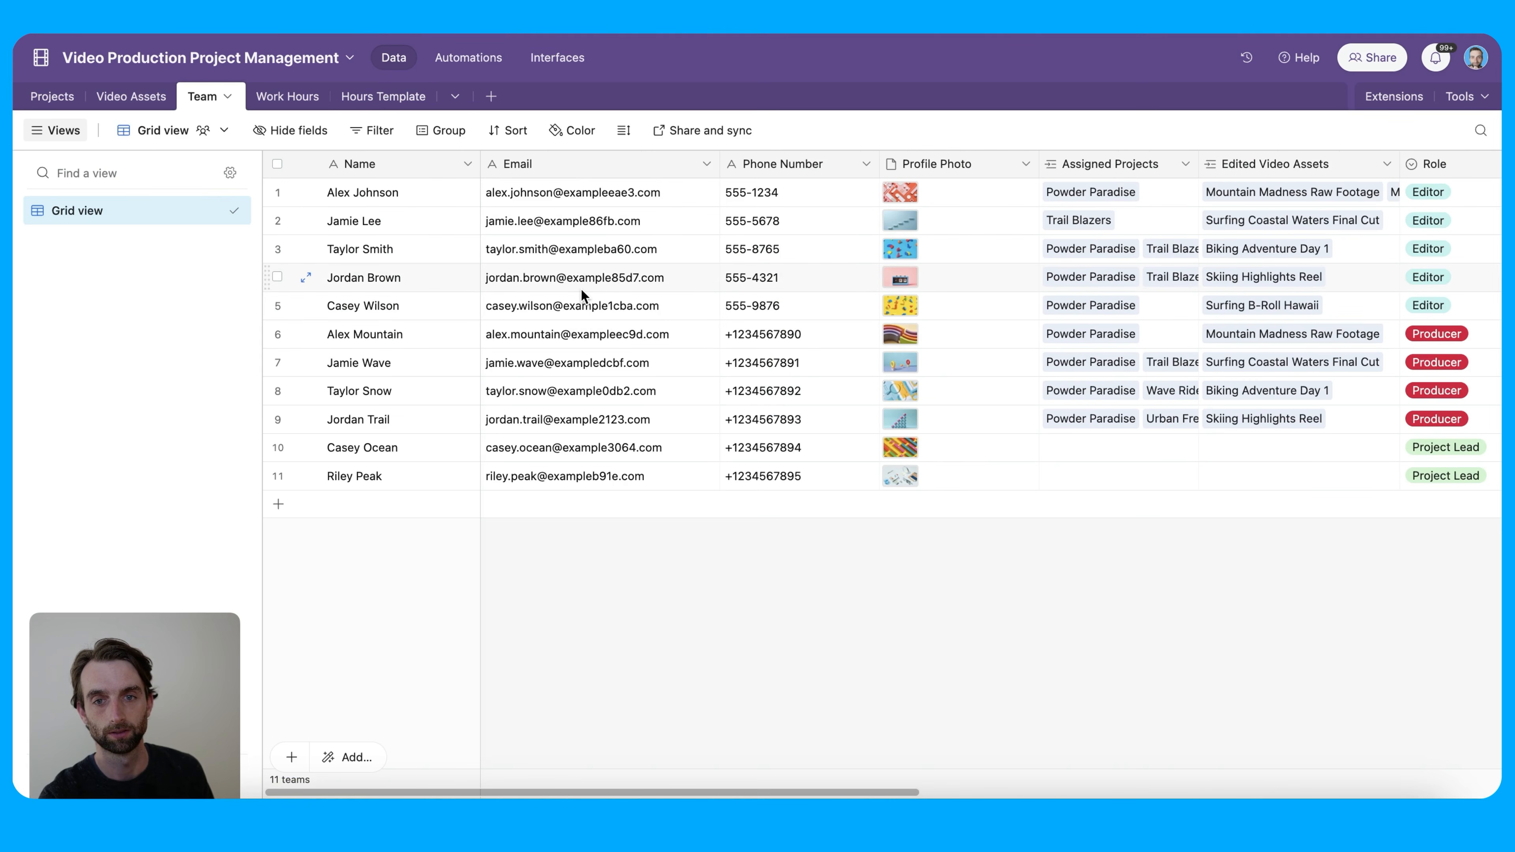
click(459, 57)
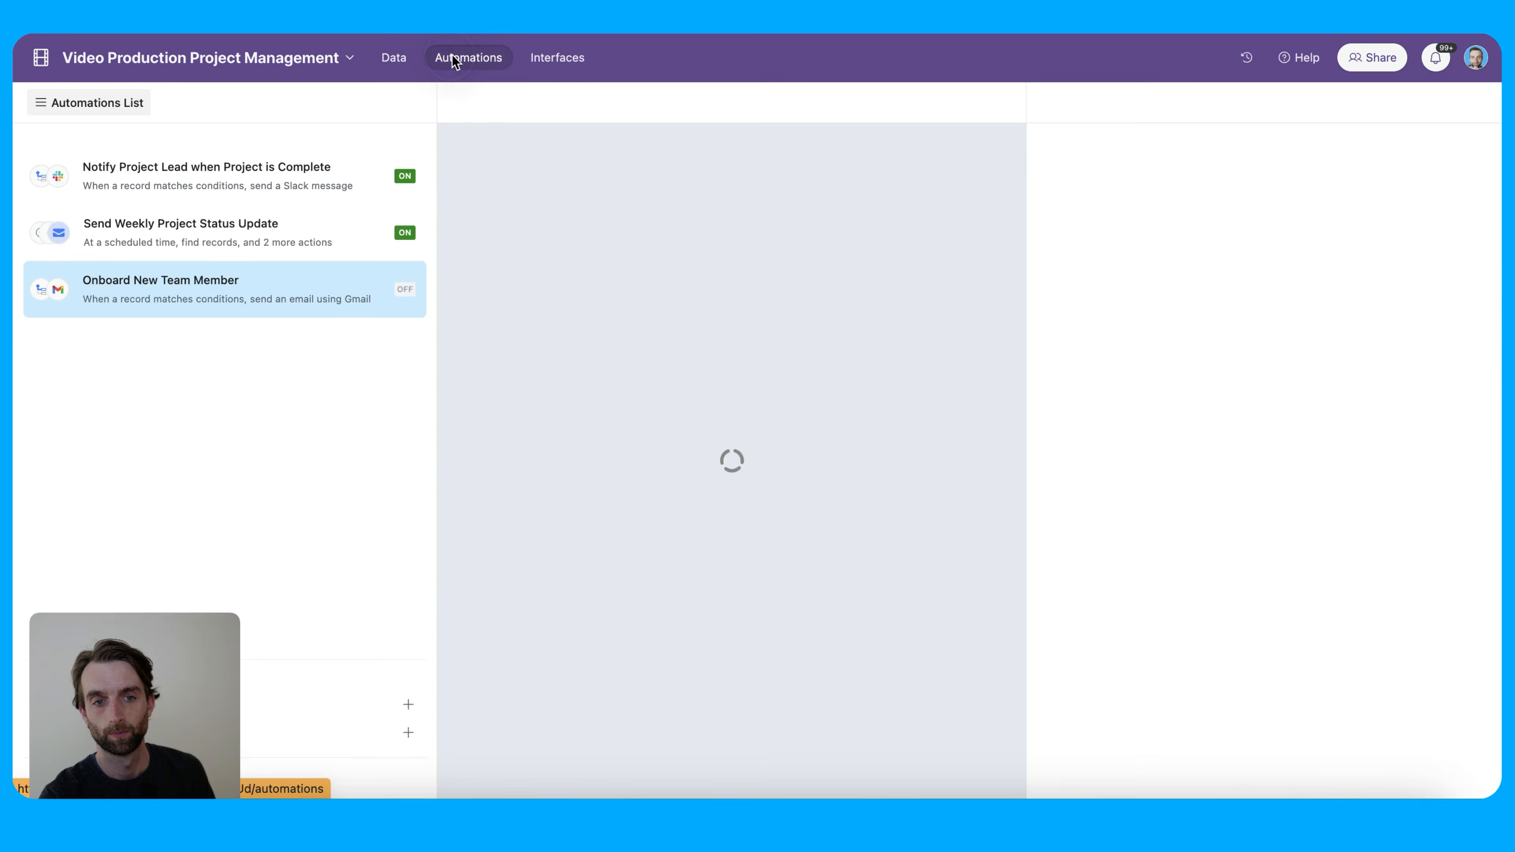
Paste 'Welcome to the Video Production Team!' as the email subject
scroll(1267, 608, down, 5)
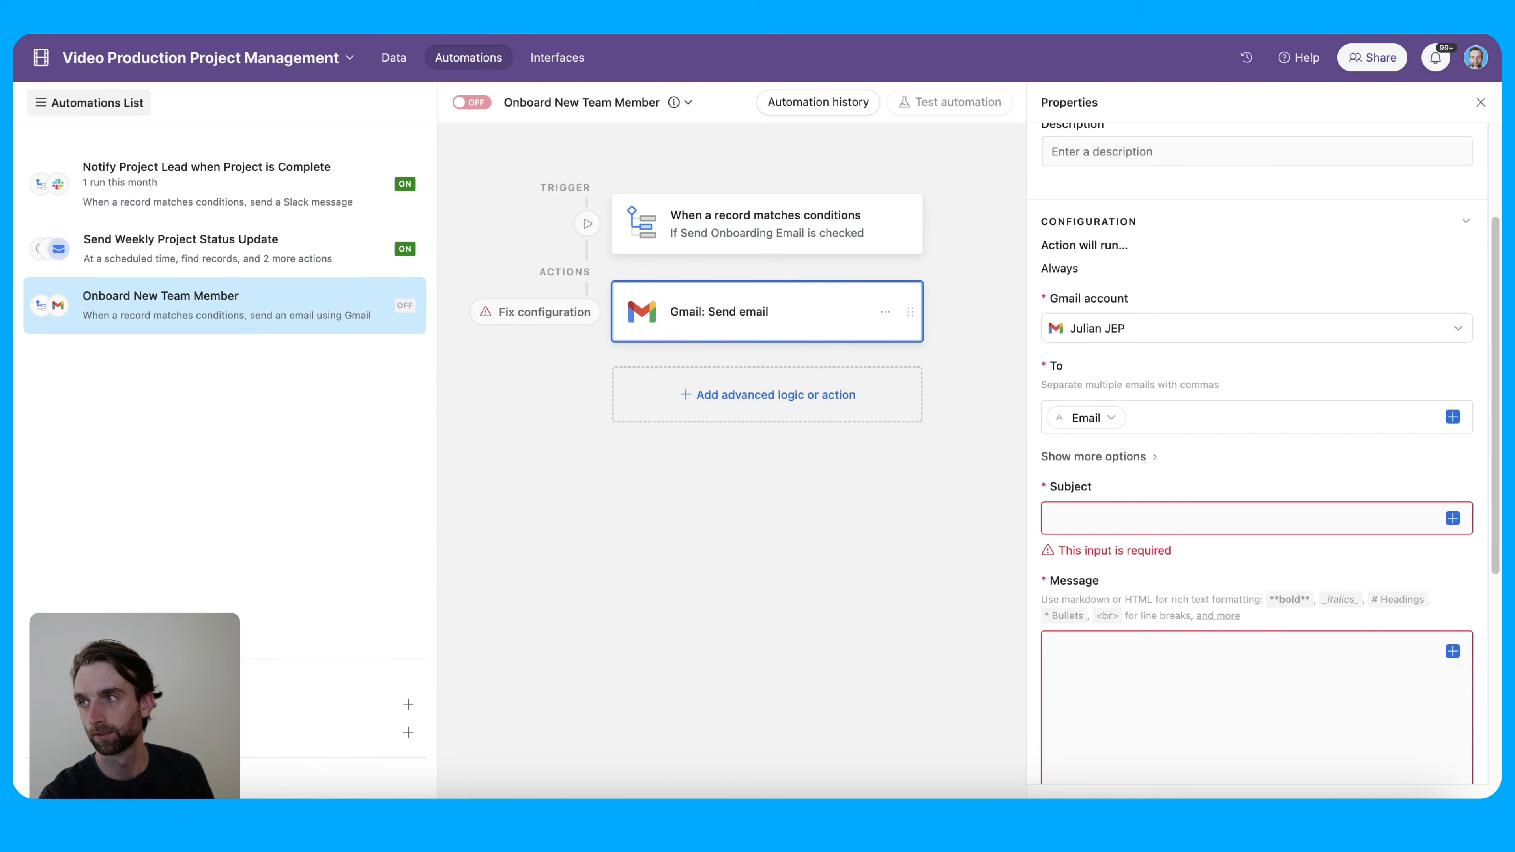
click(1126, 514)
text(Welcome to the Video Production Team!)
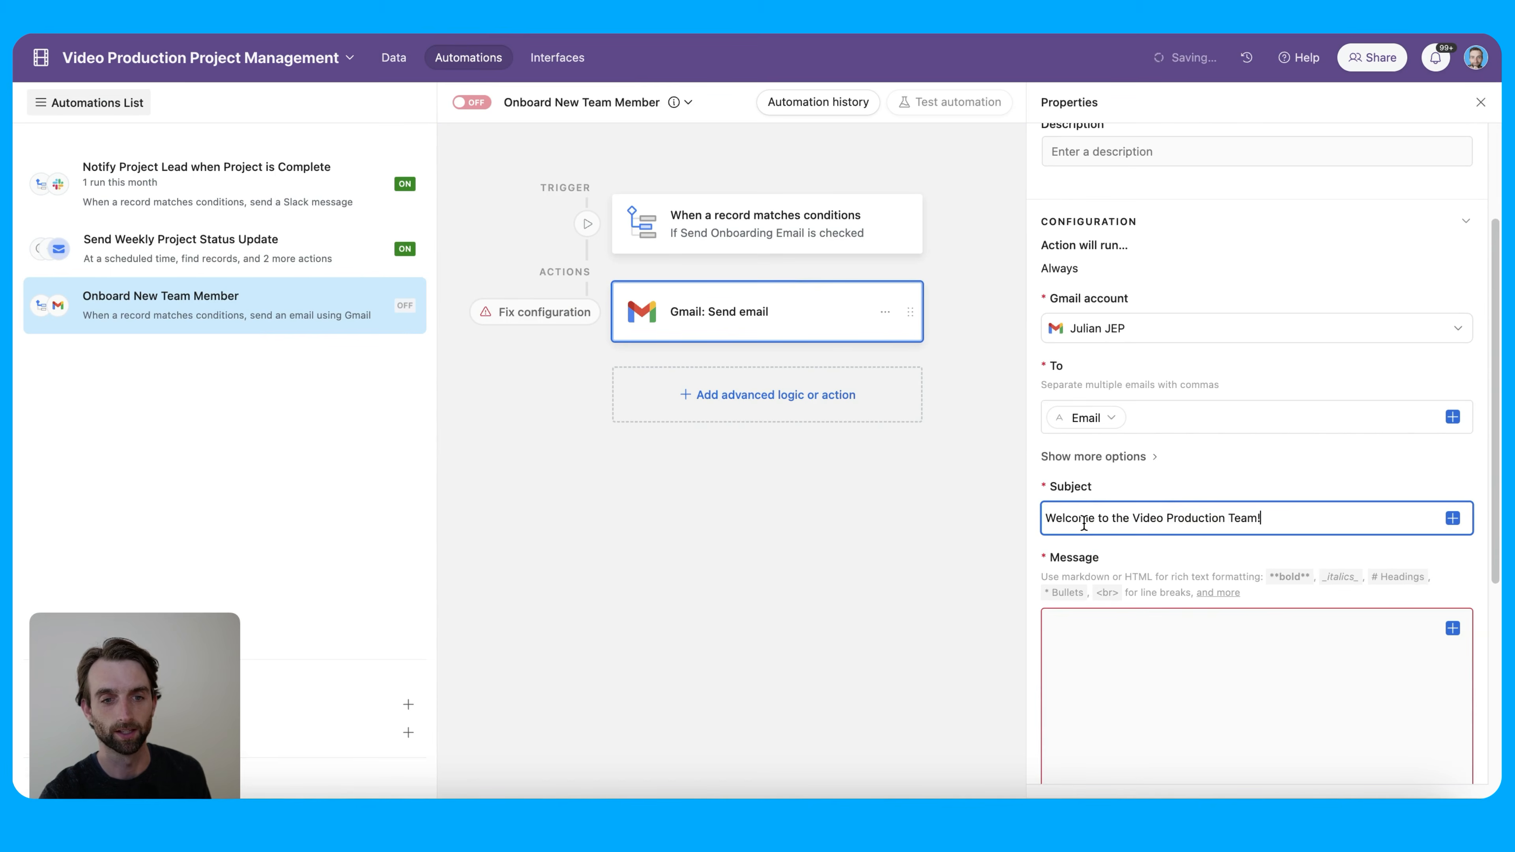
scroll(1275, 618, down, 10)
scroll(1277, 600, up, 3)
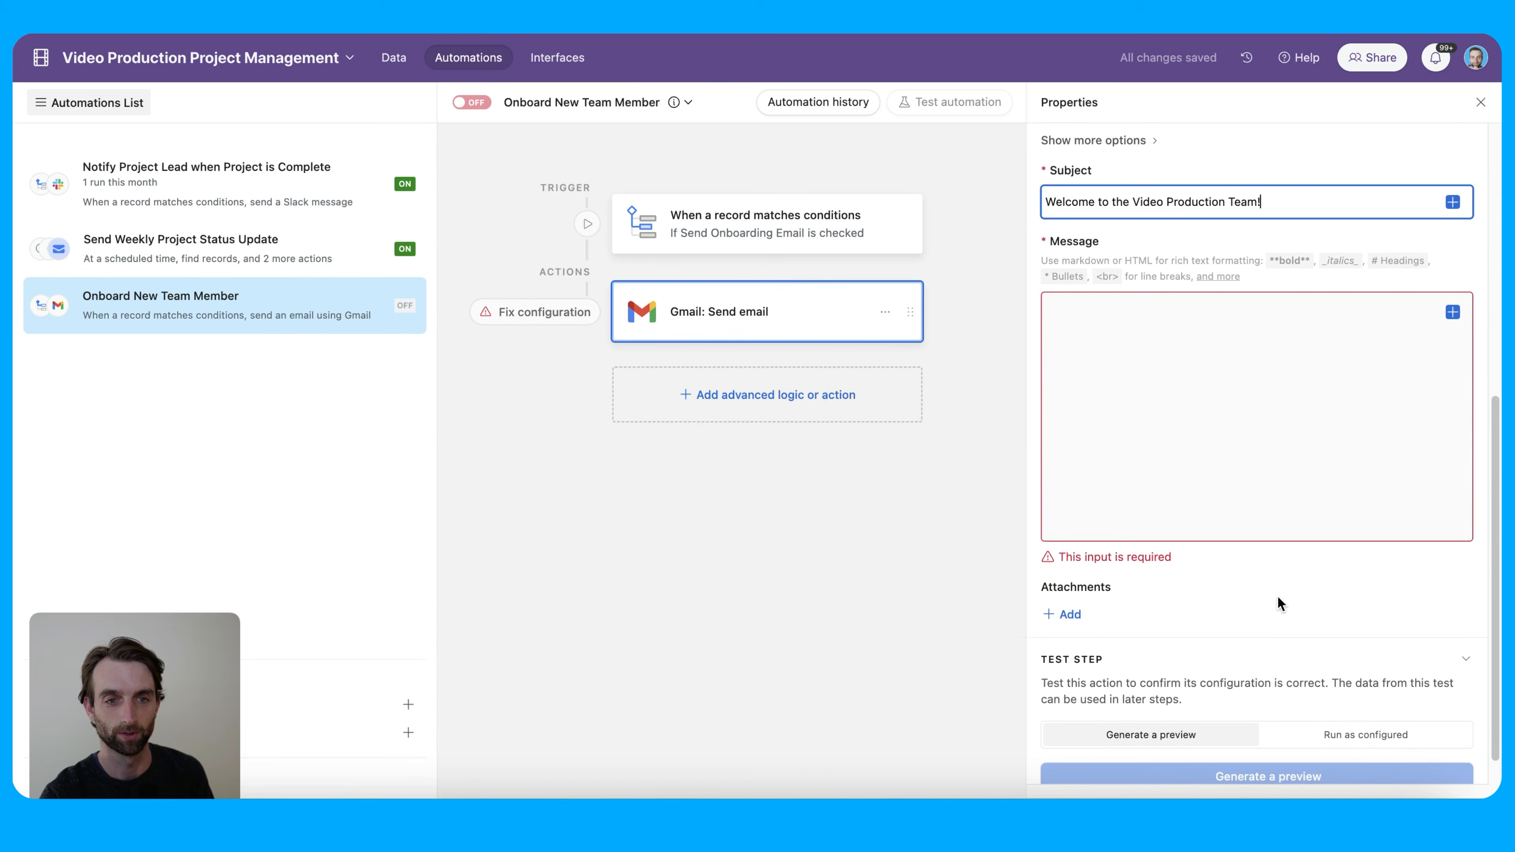
scroll(1276, 595, up, 2)
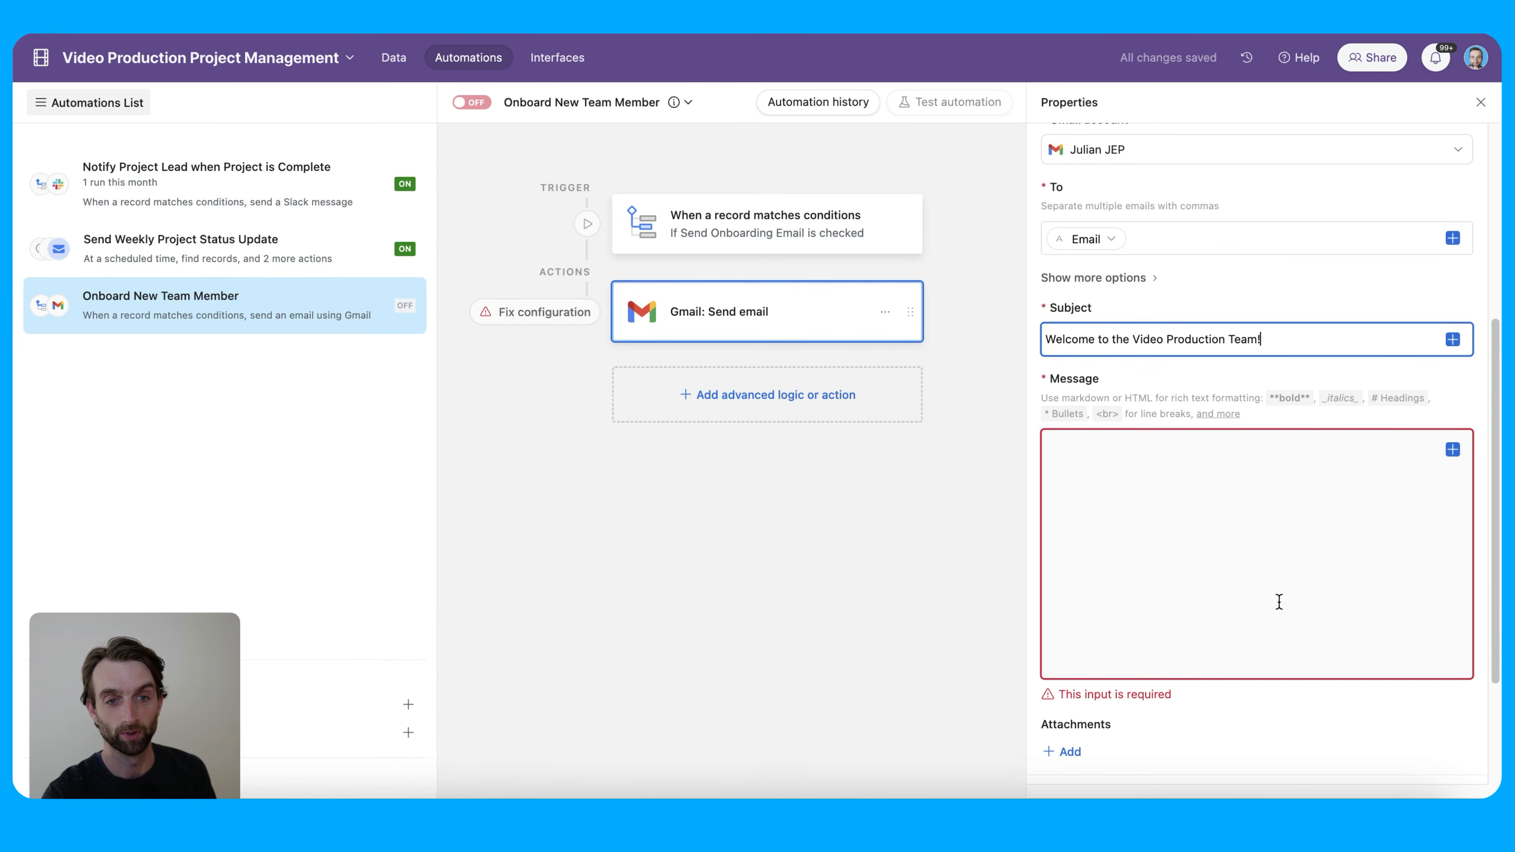
Start the message with 'Hi [Name],' and paste the sentence about joining the production system
click(1276, 576)
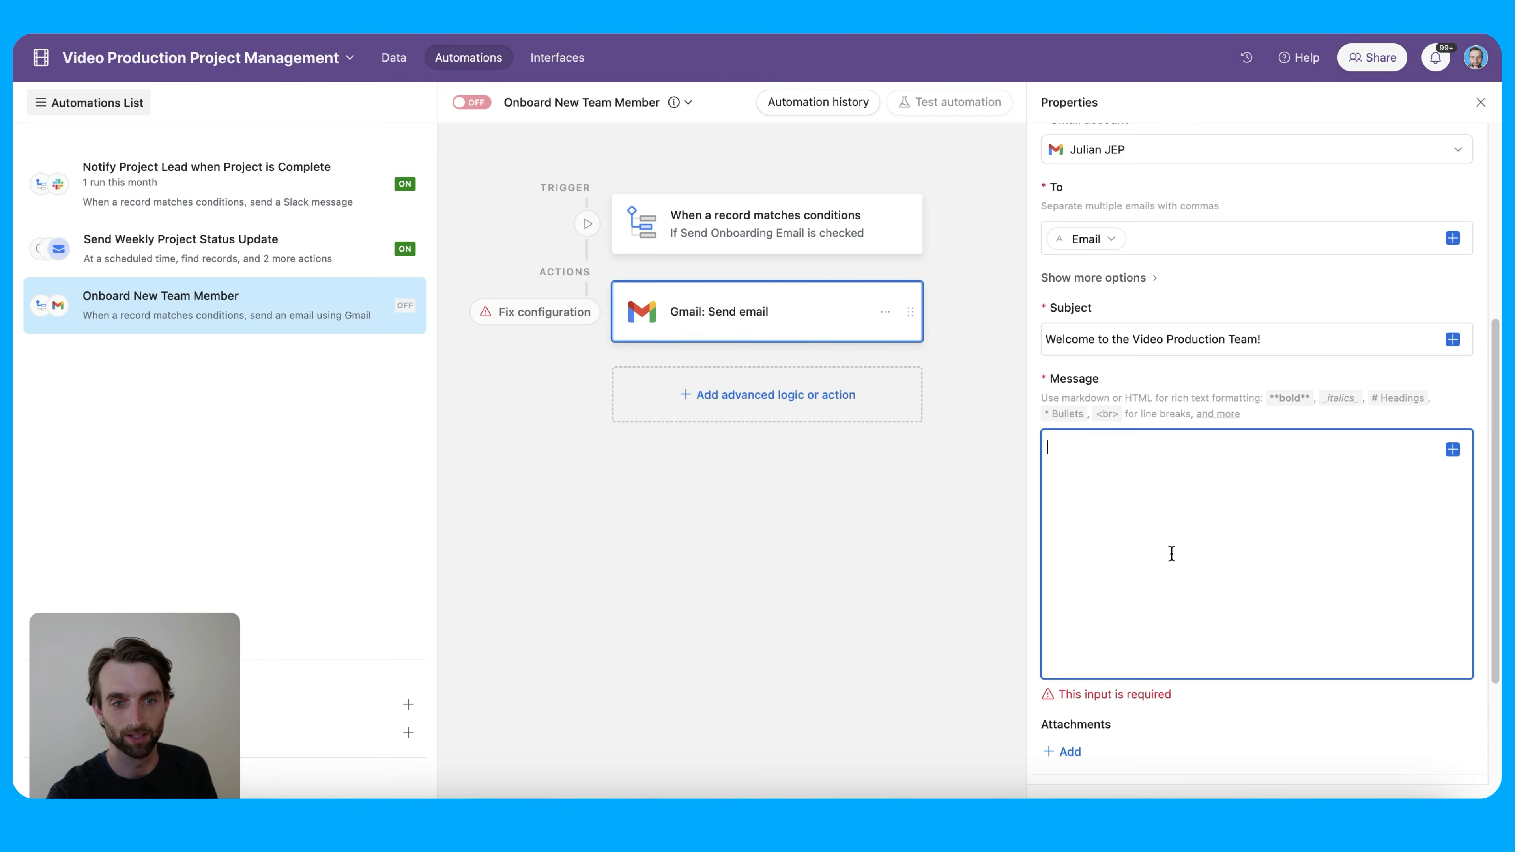
text(Hi)
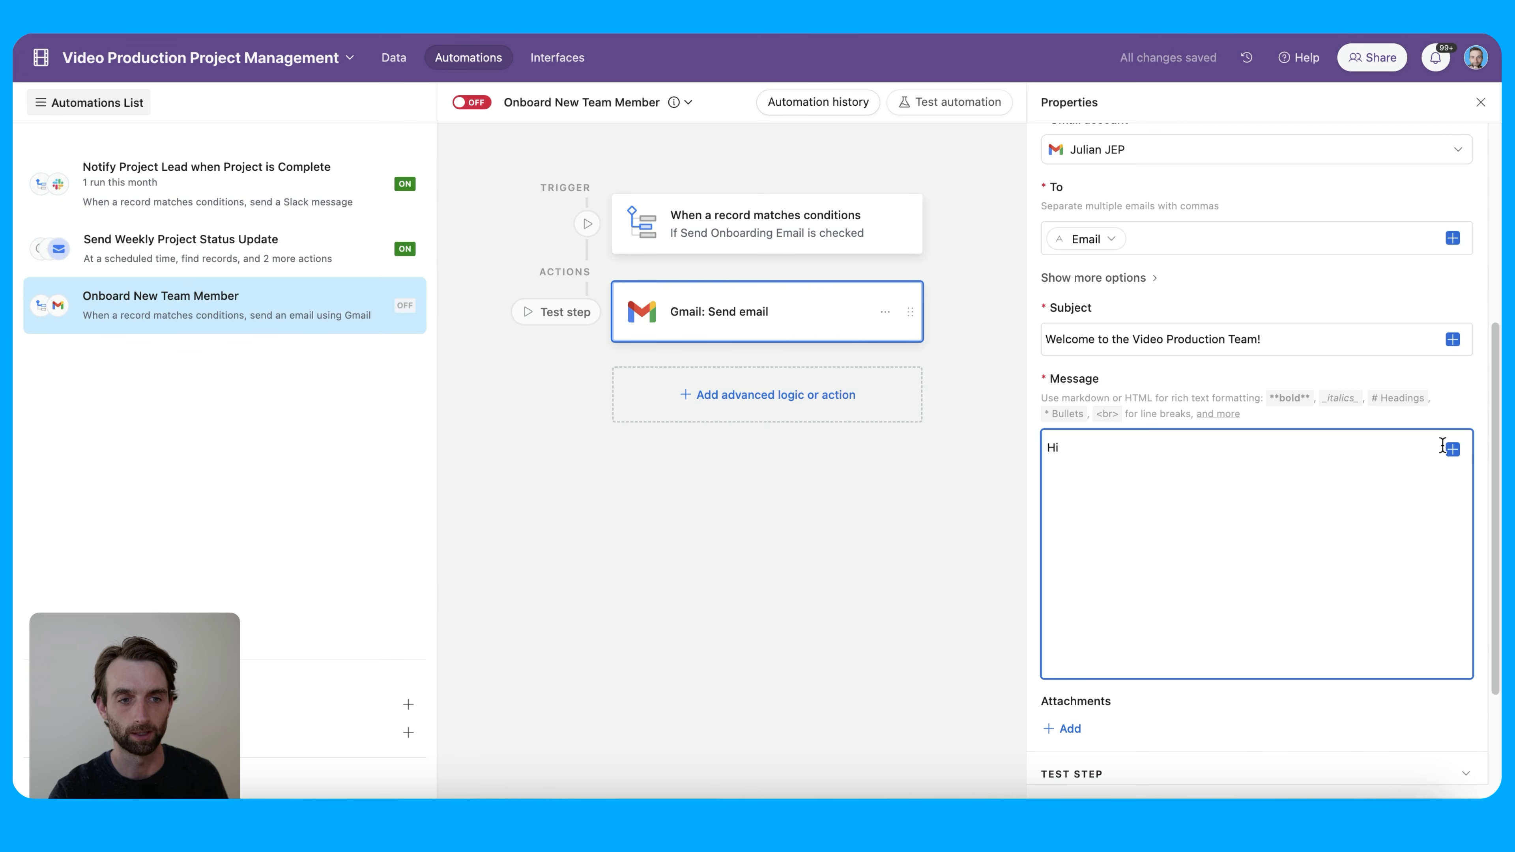
scroll(1416, 476, up, 1)
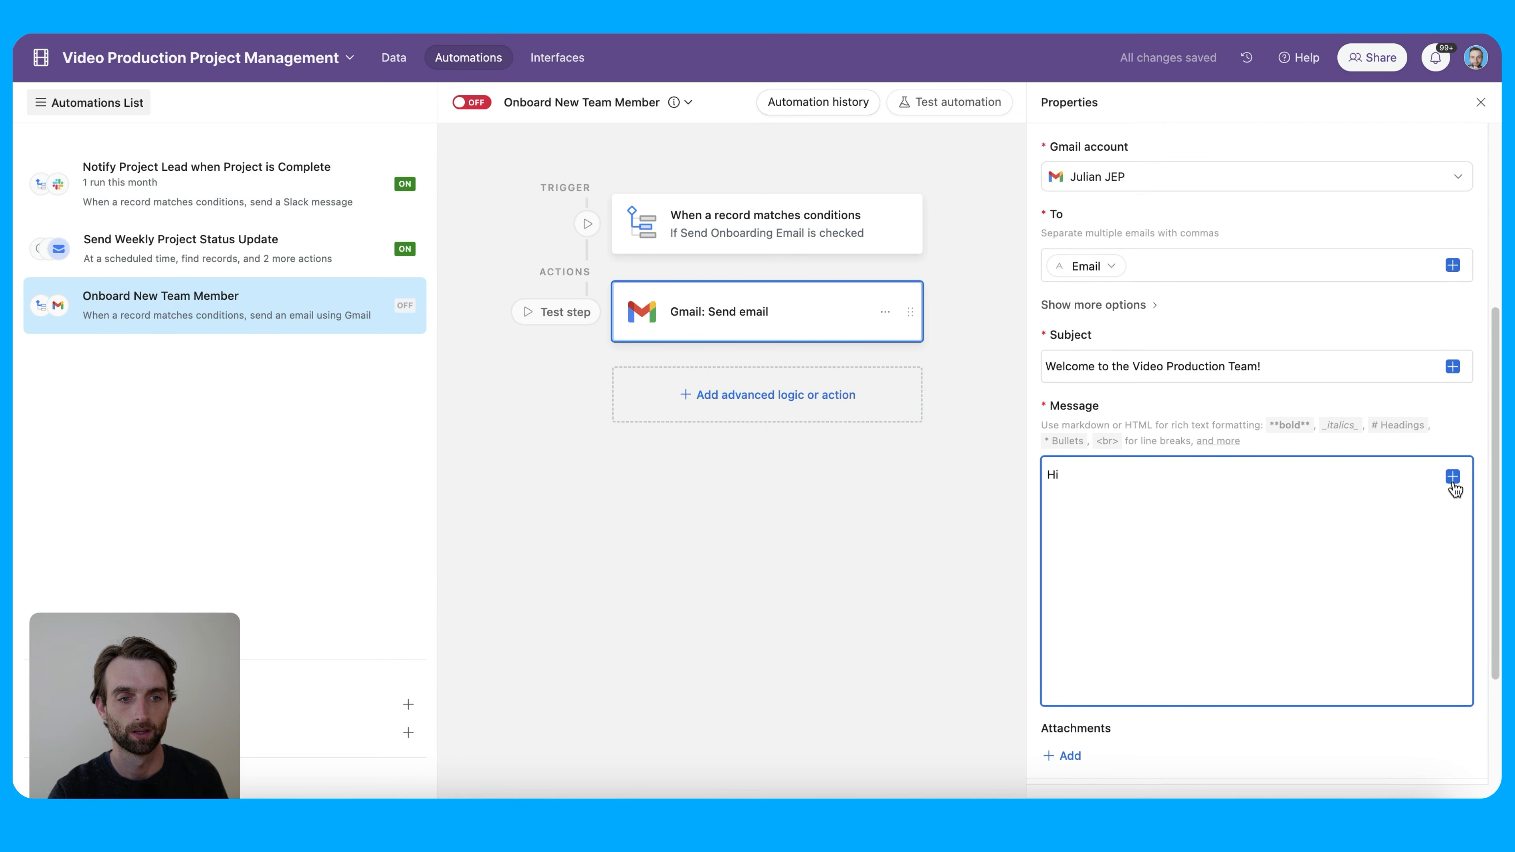
click(1452, 475)
scroll(1345, 662, down, 3)
click(1312, 574)
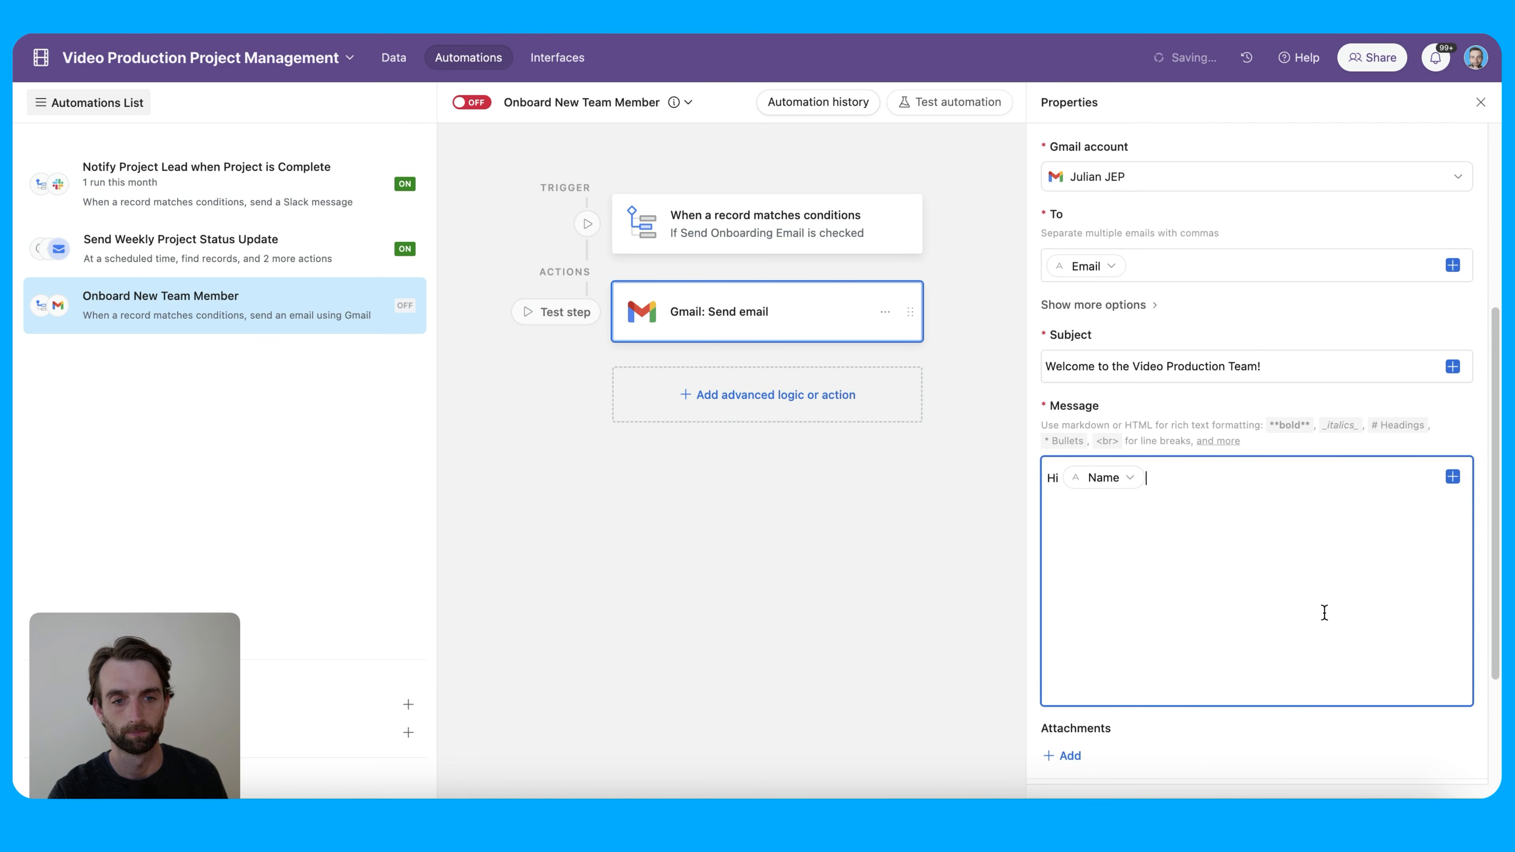
text(,)
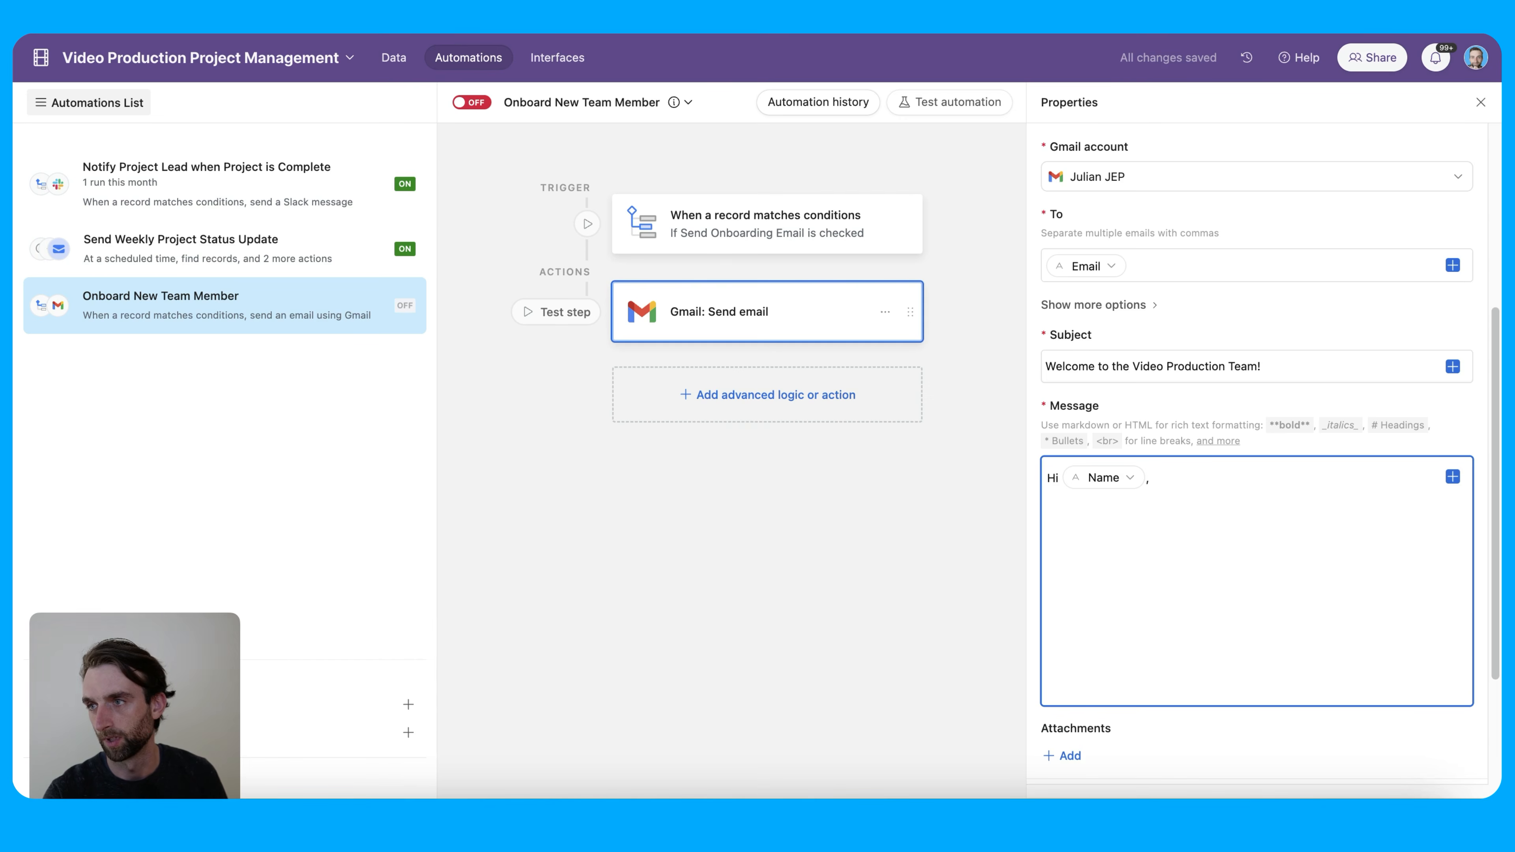
key(super+Tab)
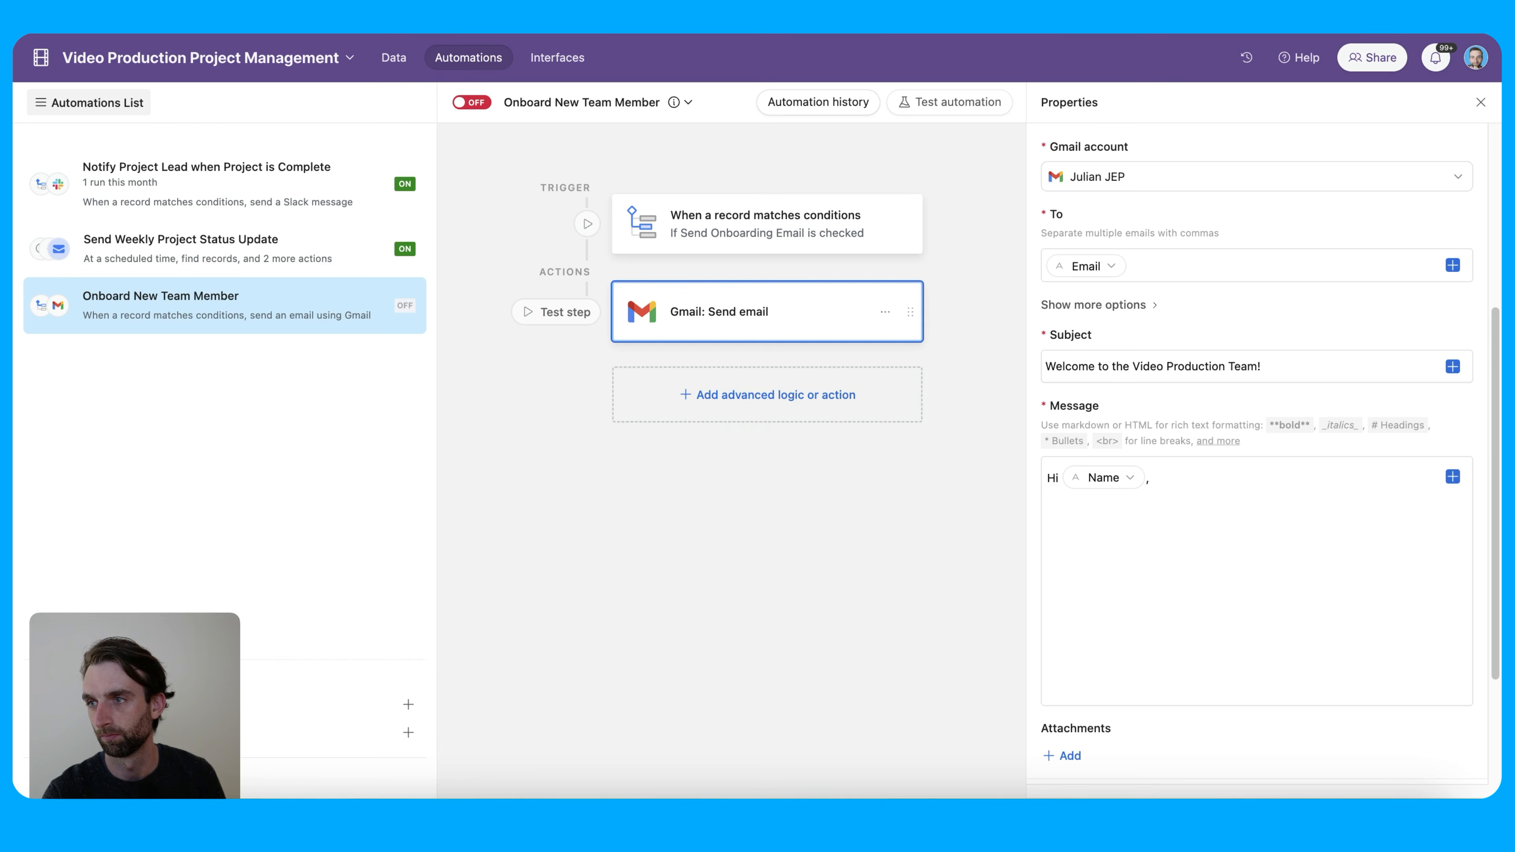
click(1112, 571)
text(You've been officially added to our production system. To view our projects, visit)
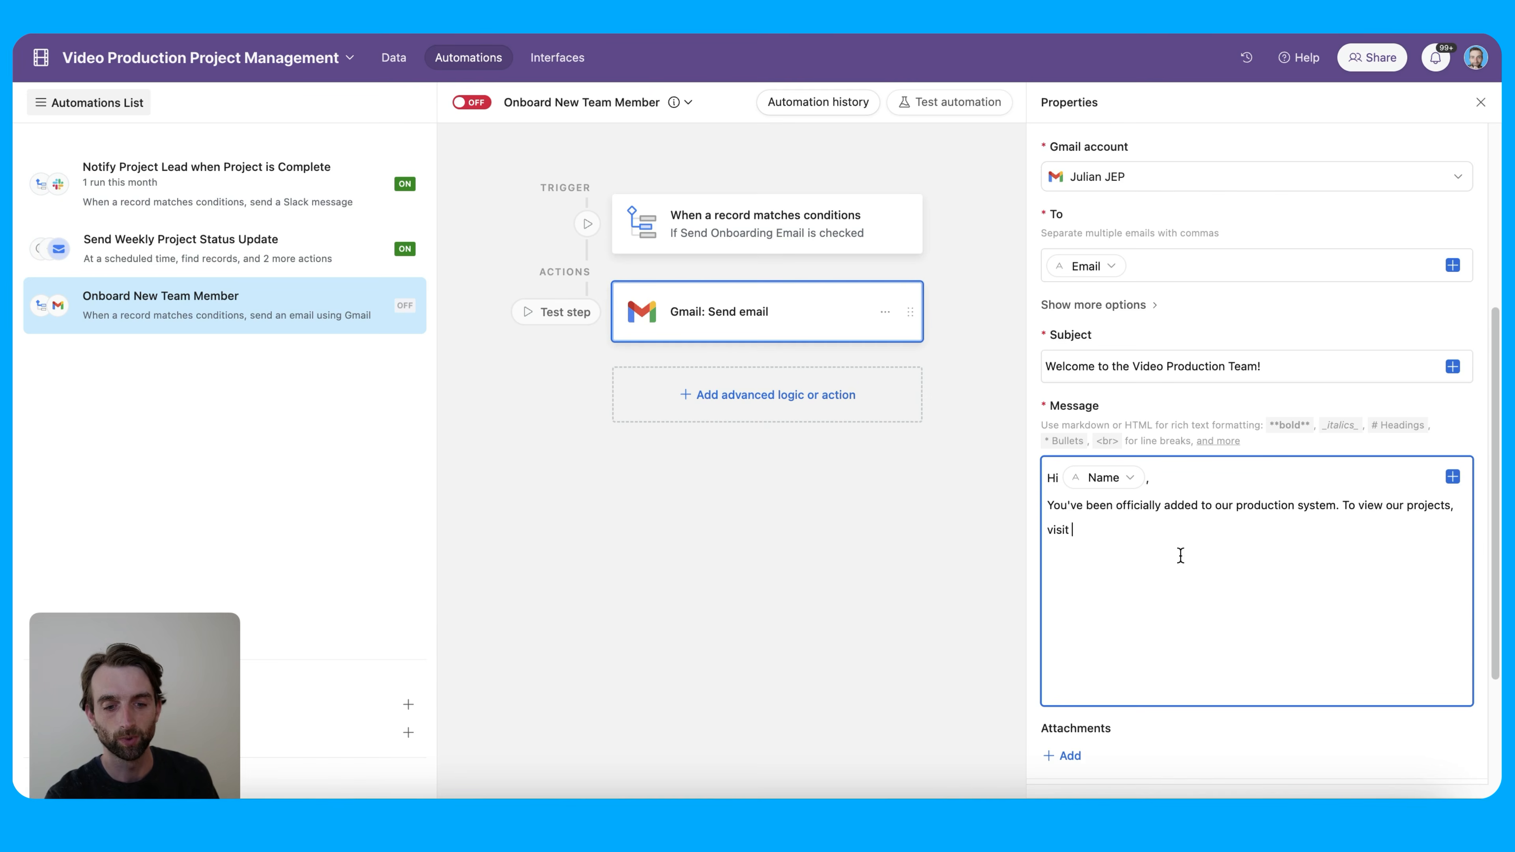
Add a markdown link '[this link]()' to the message
text([])
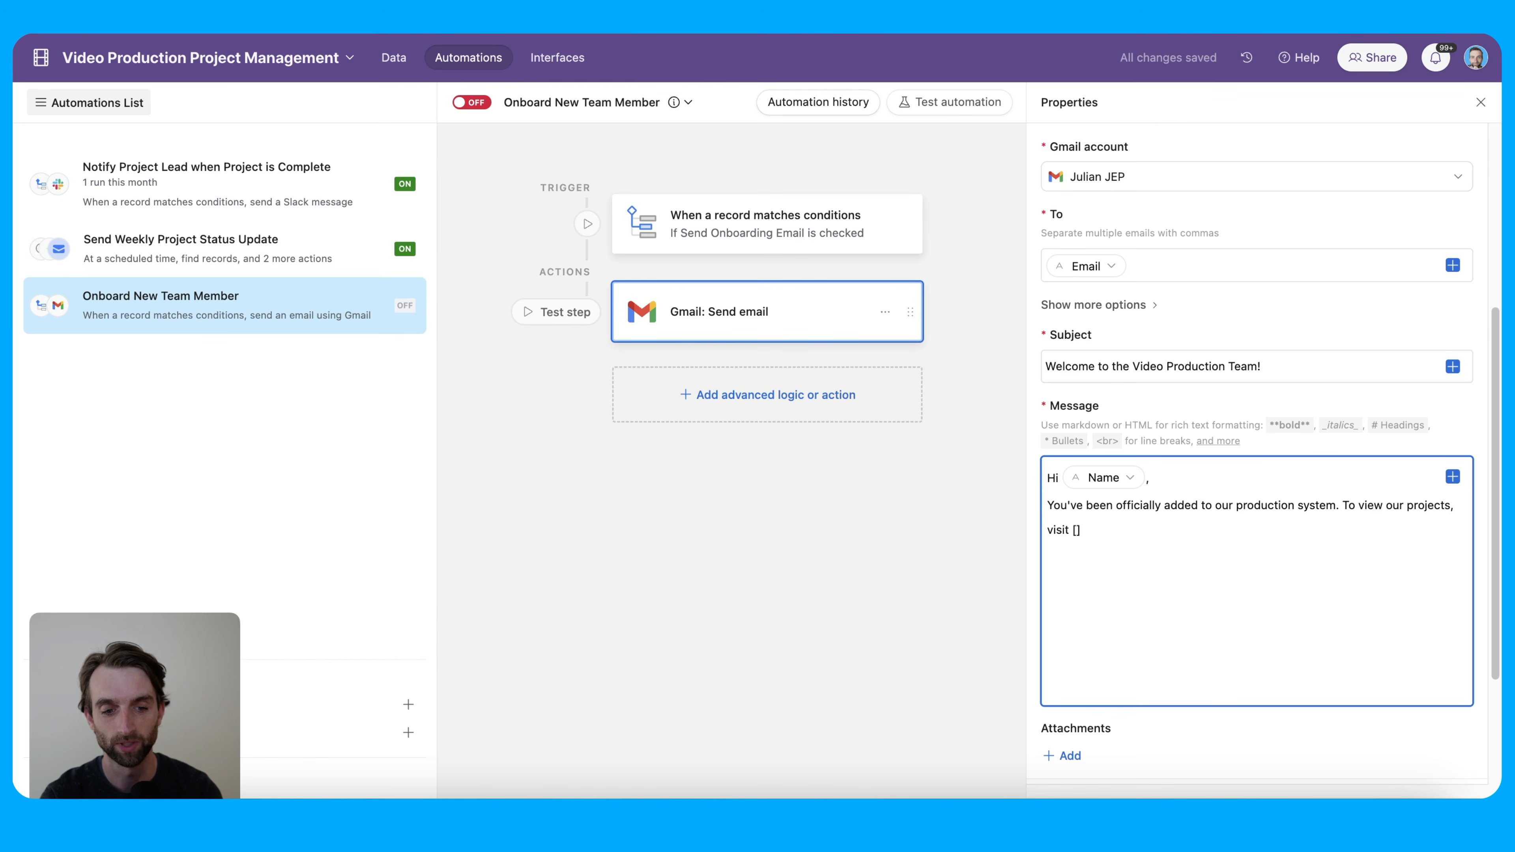
text(())
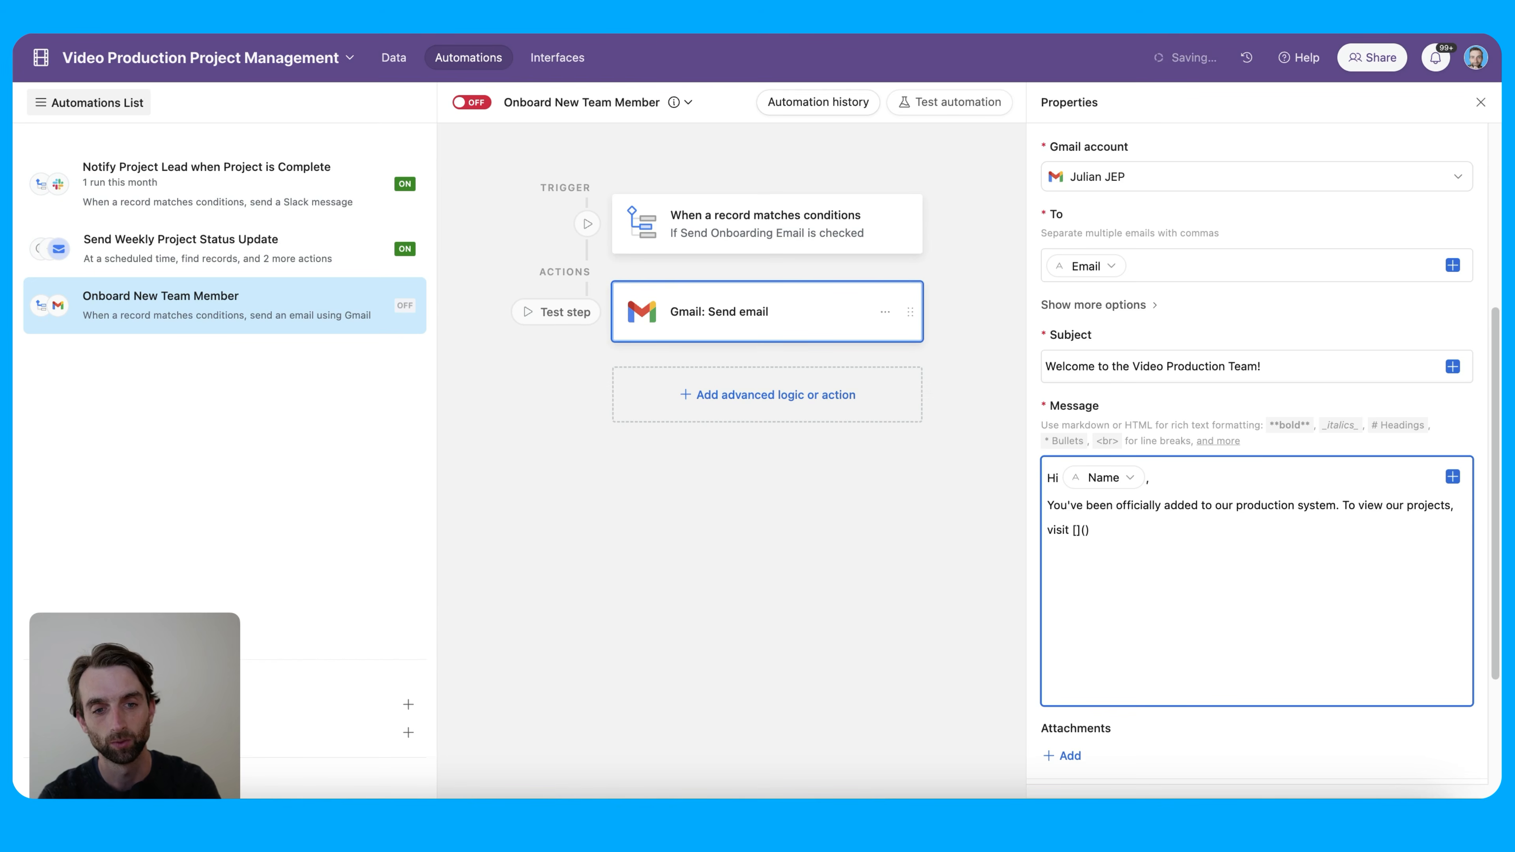
key(Left)
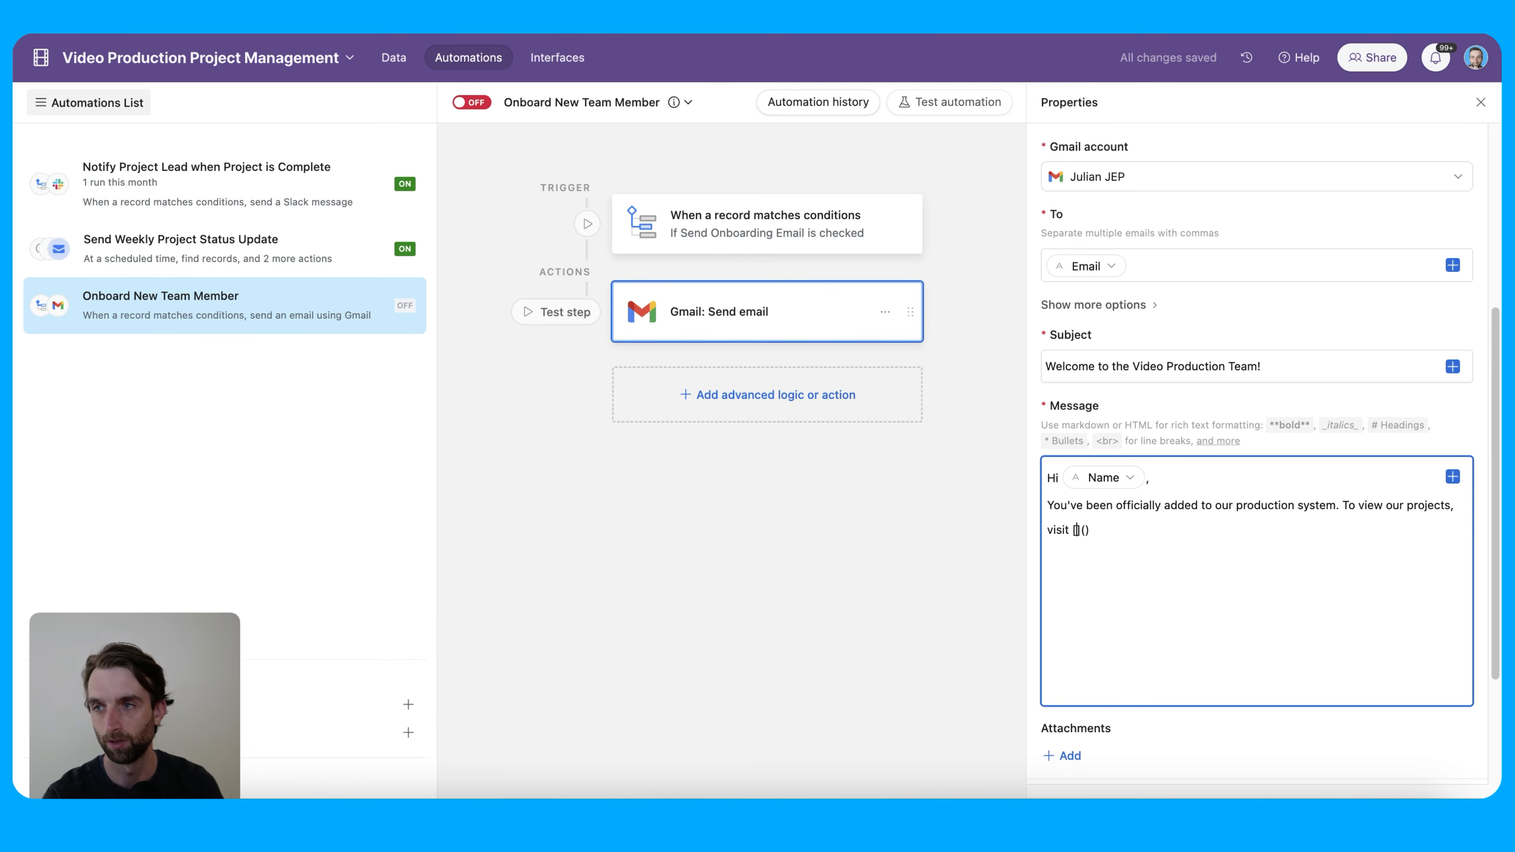
text(this link)
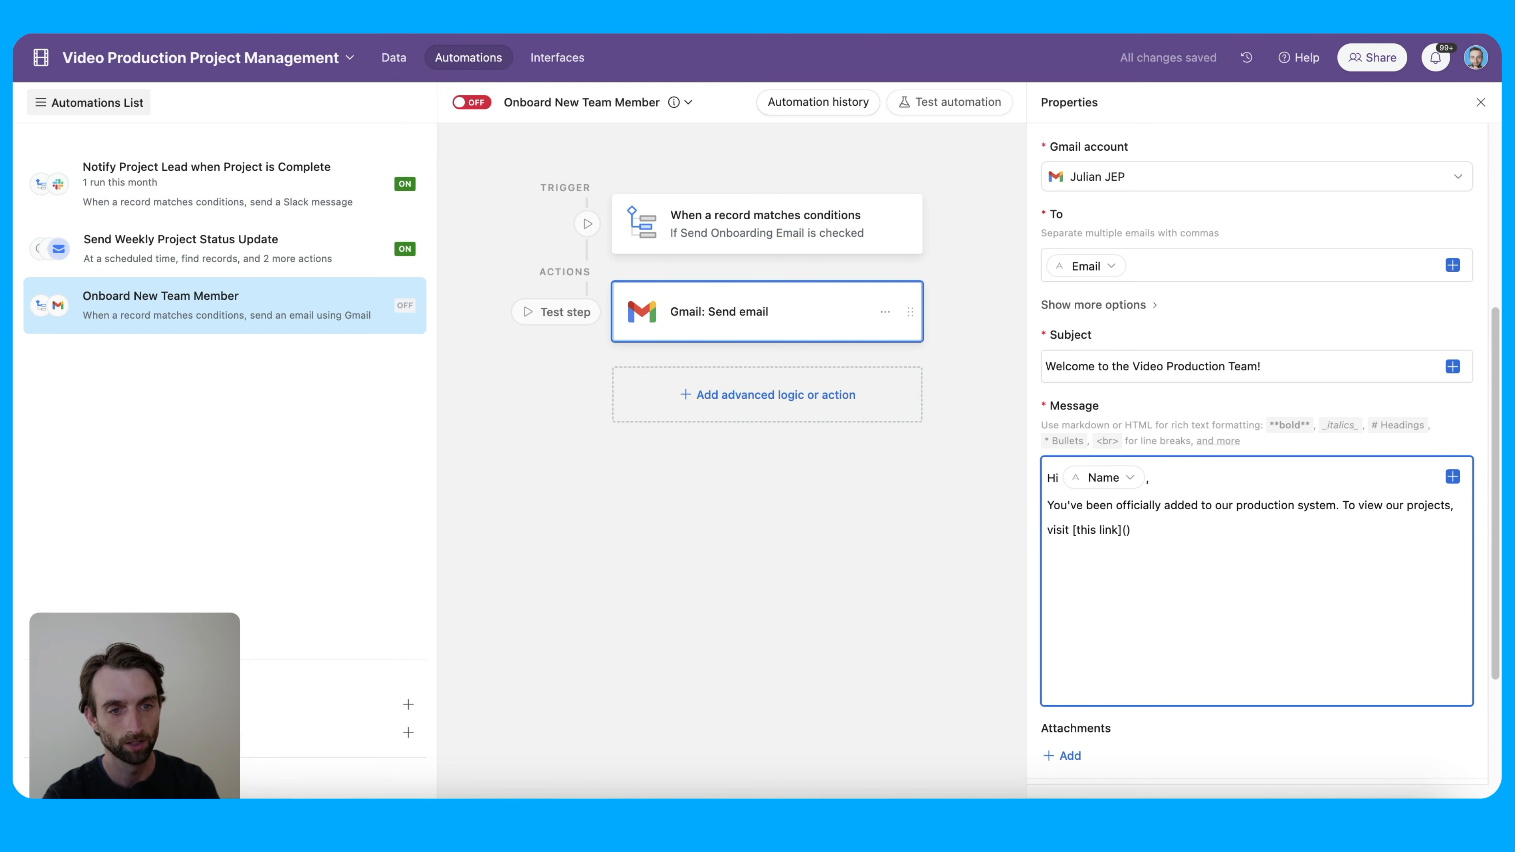
key(Right)
key(Right)
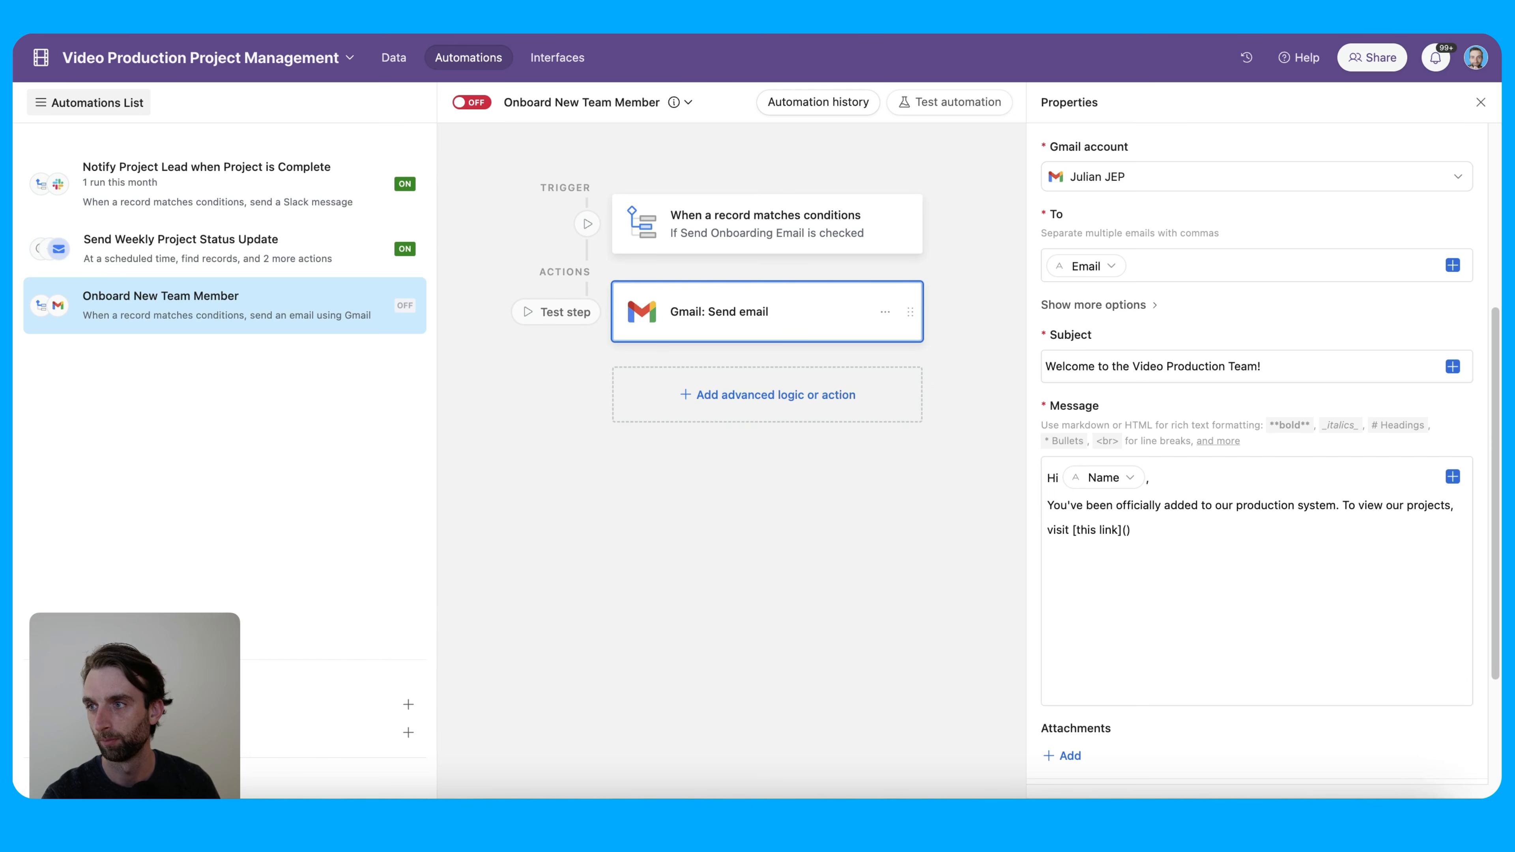
Copy the Team table view's URL and paste it inside the link's parentheses
click(401, 63)
click(399, 64)
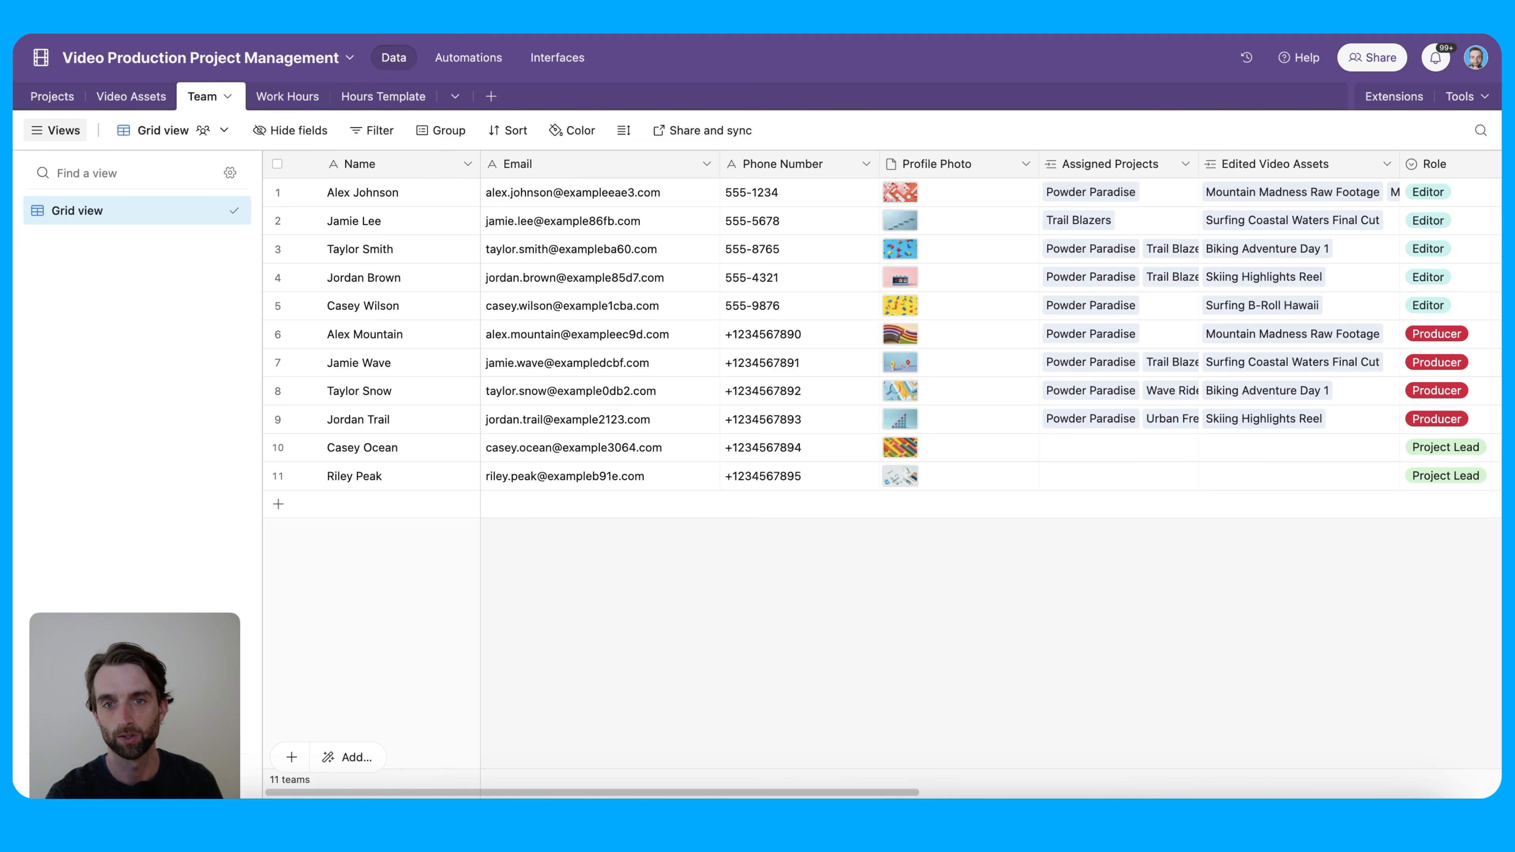
click(463, 58)
scroll(1291, 541, down, 8)
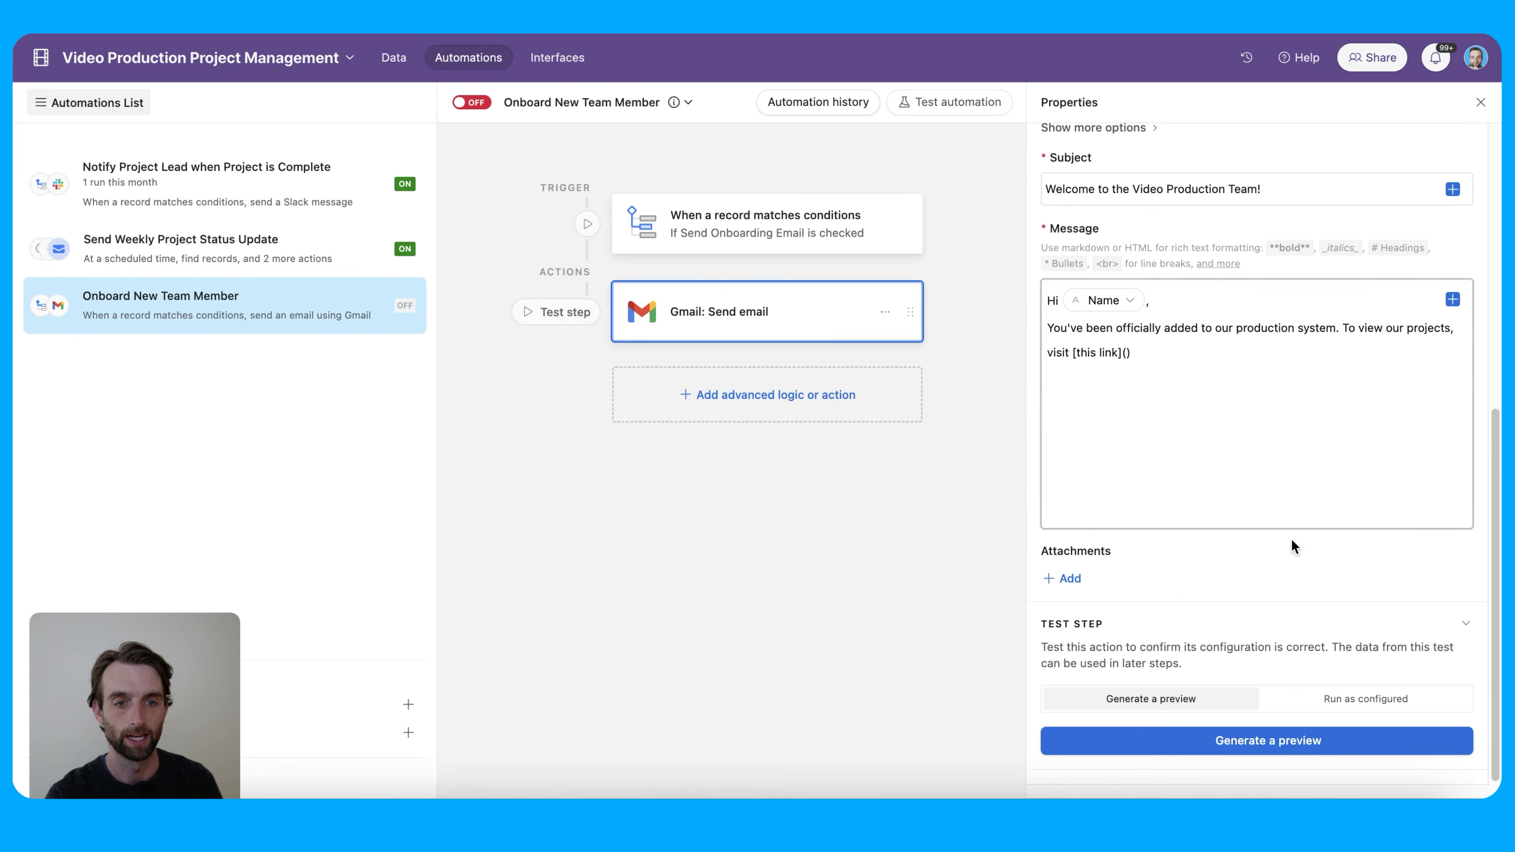
click(1125, 353)
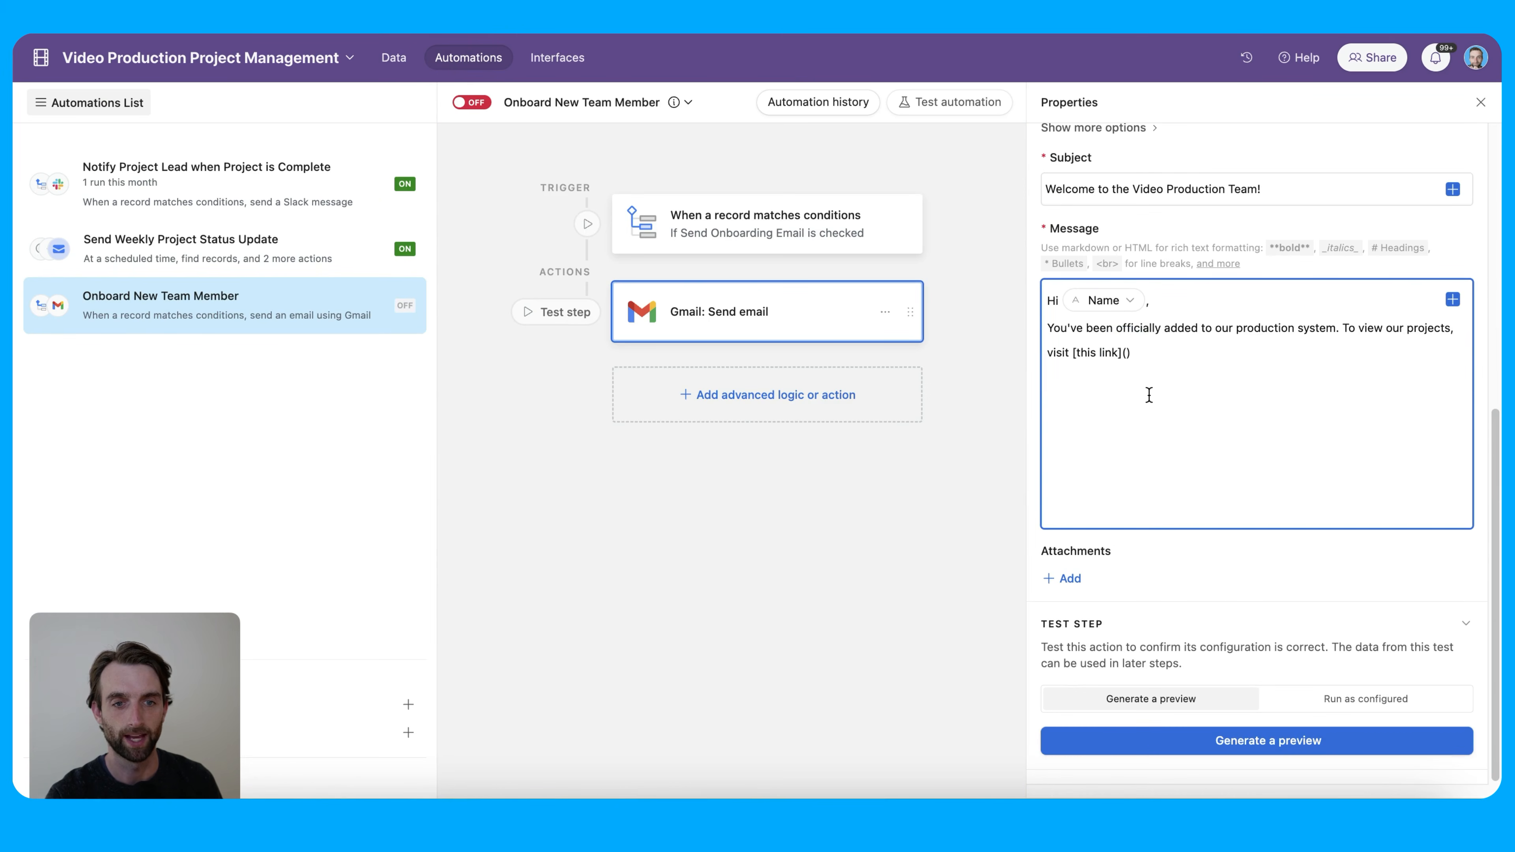
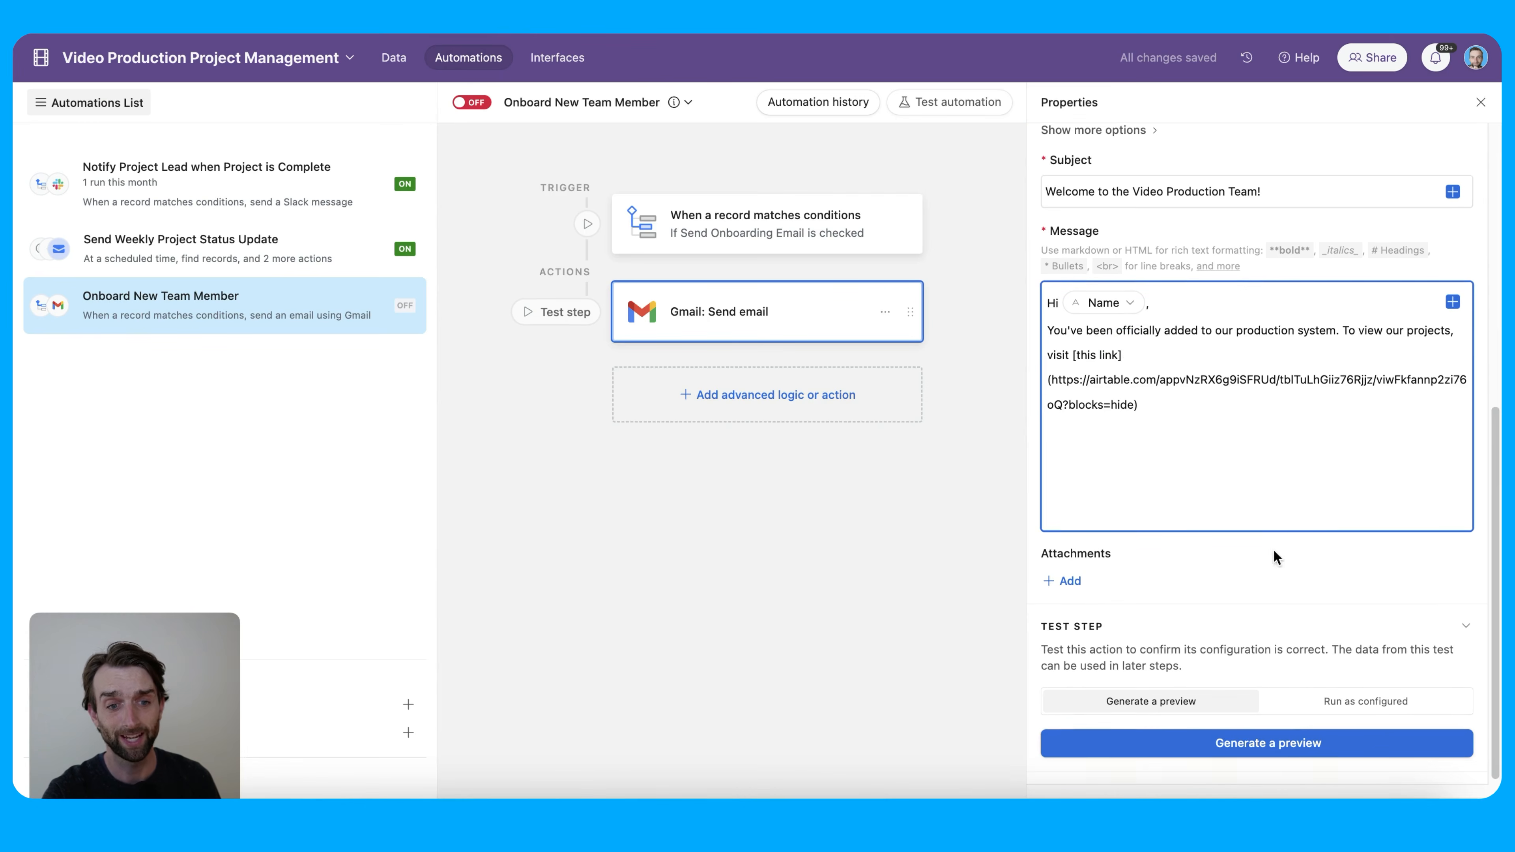
click(1307, 753)
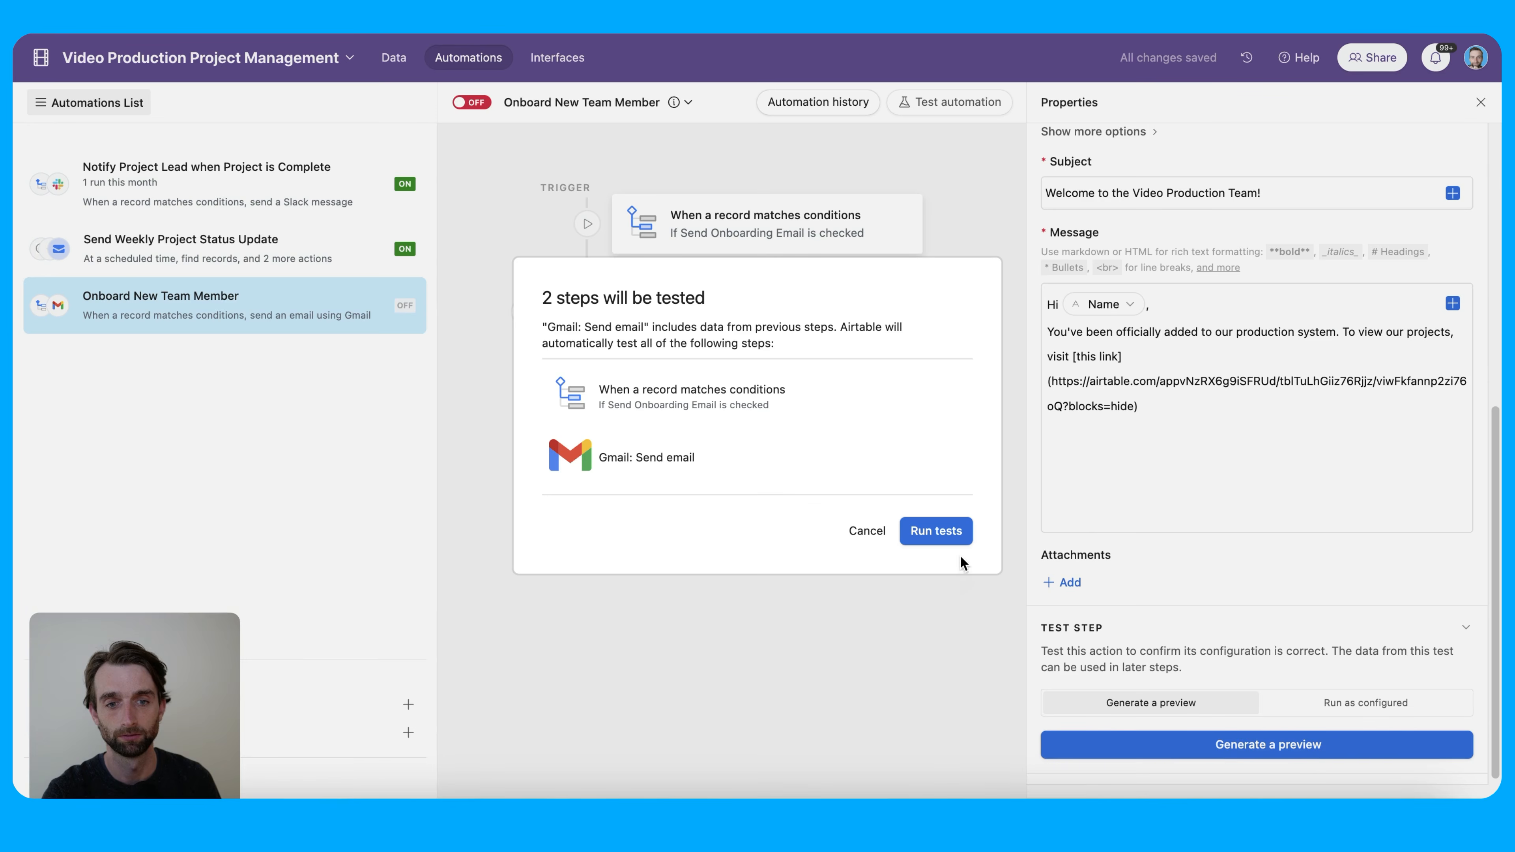
Run the test with a team member record and confirm the emailed 'this link' opens the Team table
click(951, 531)
click(594, 392)
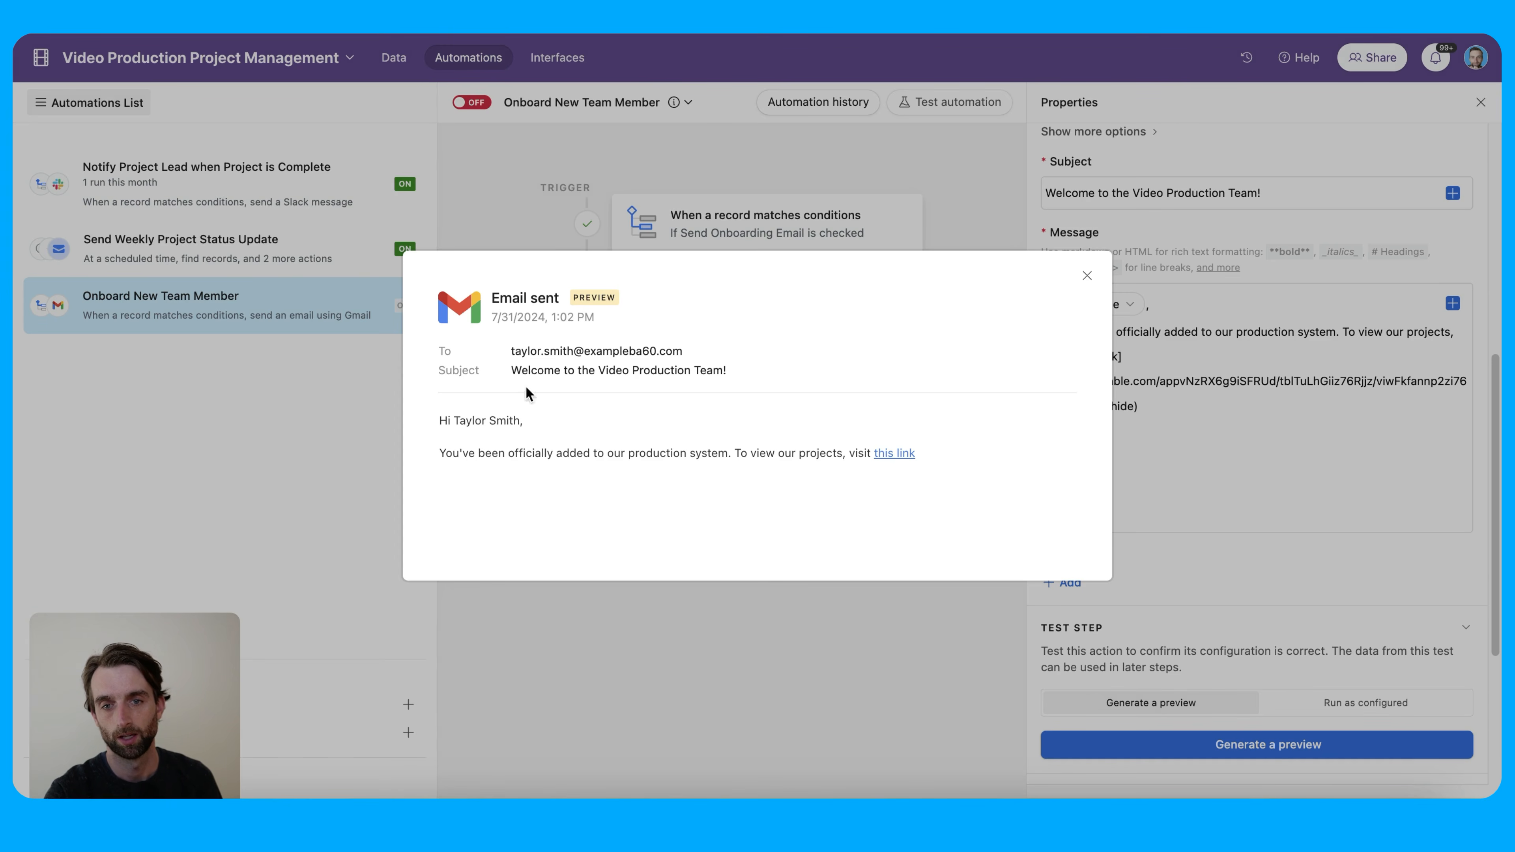
click(897, 454)
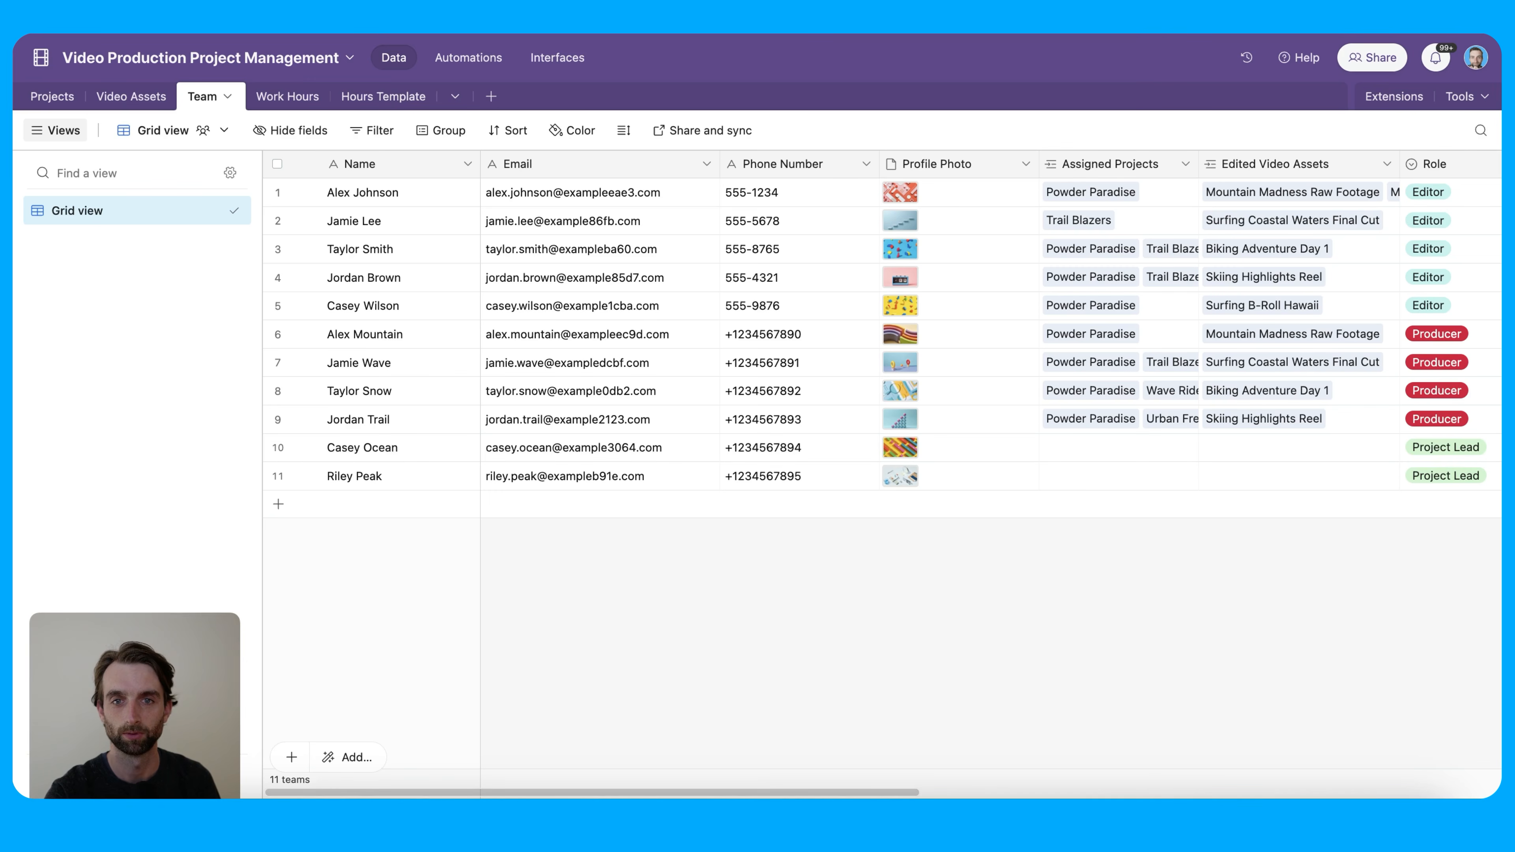
click(387, 7)
click(1083, 271)
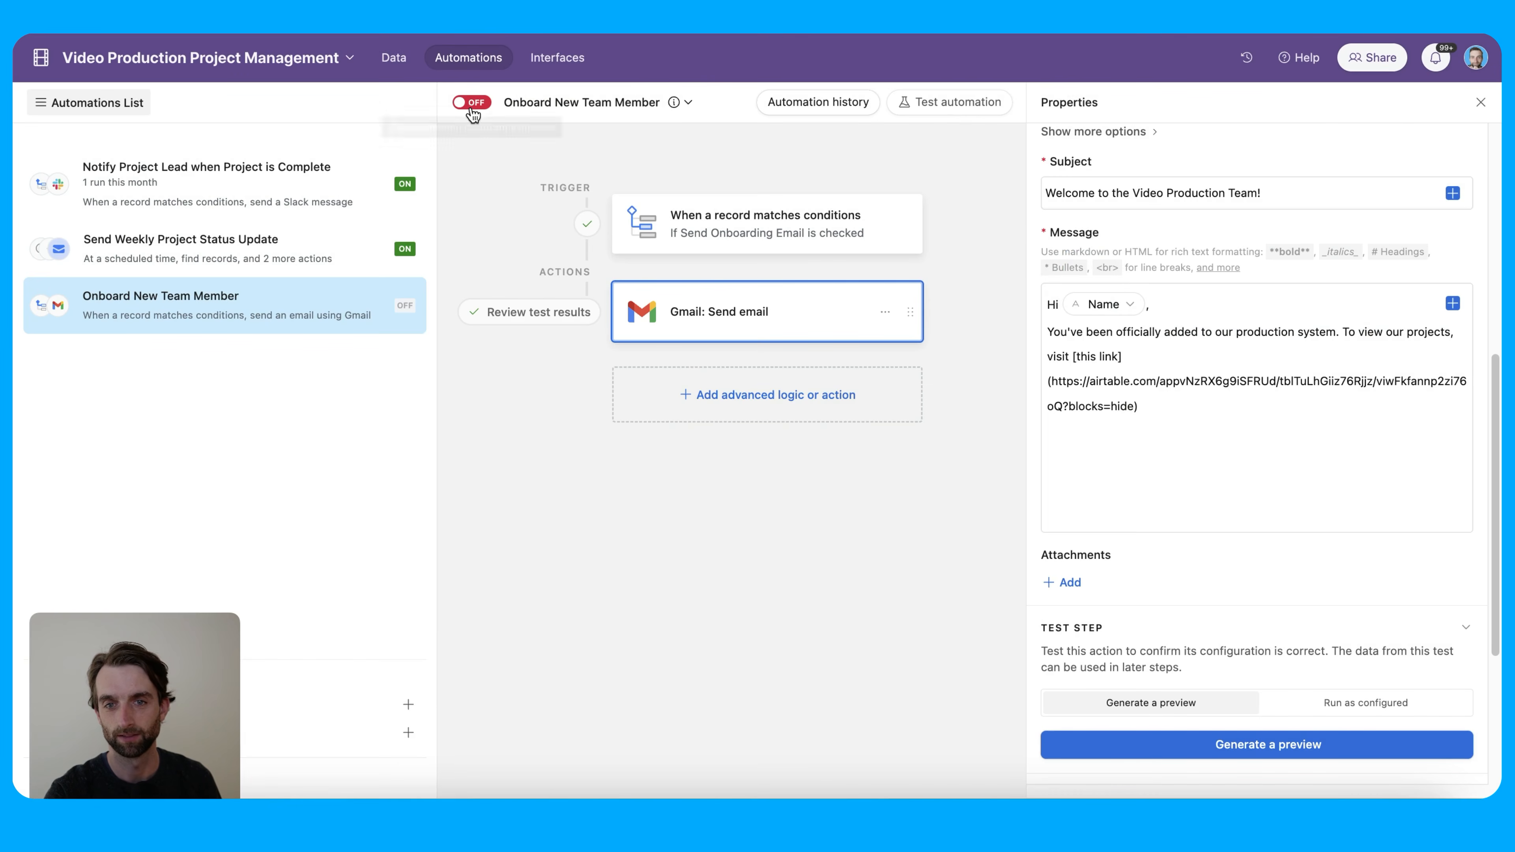
Turn on the Onboard New Team Member automation and return to the base's data
click(473, 107)
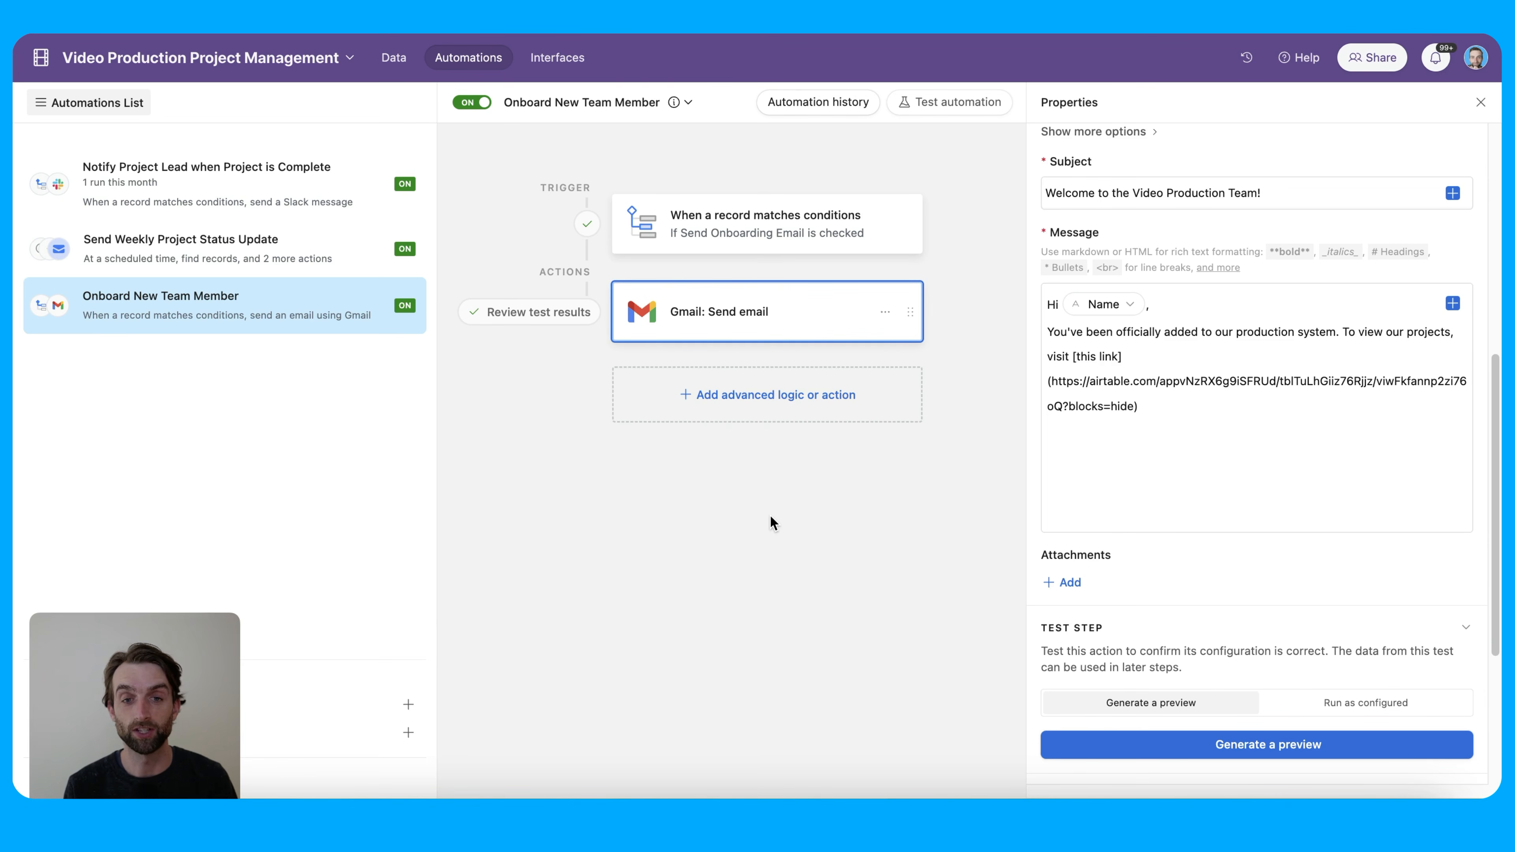
click(382, 60)
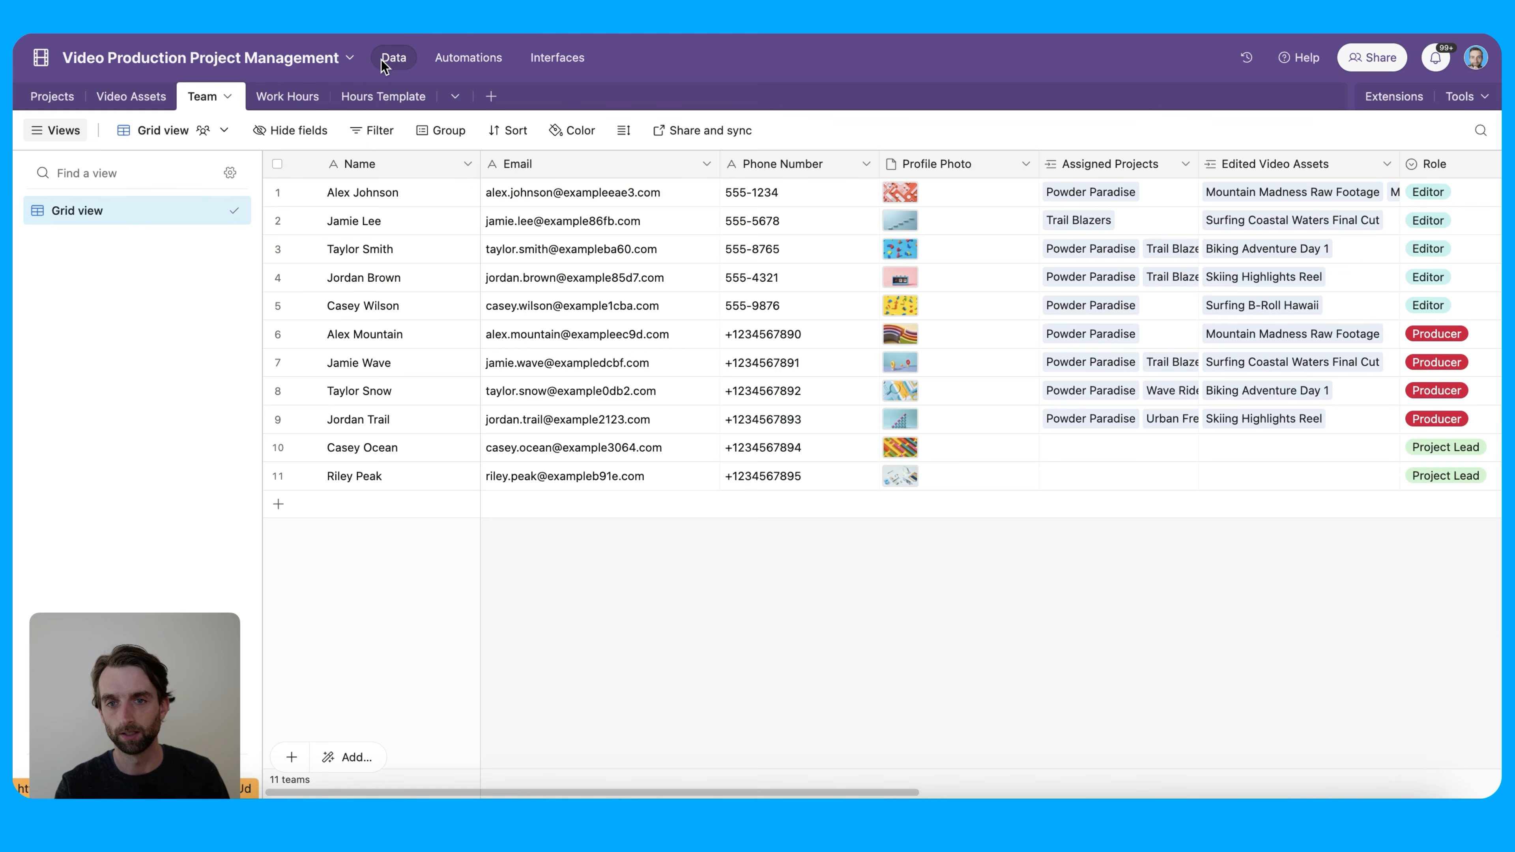
Compare the Surfing Coastal Waters Final Cut and Mountain Madness Trailer assets with the Projects table
click(133, 96)
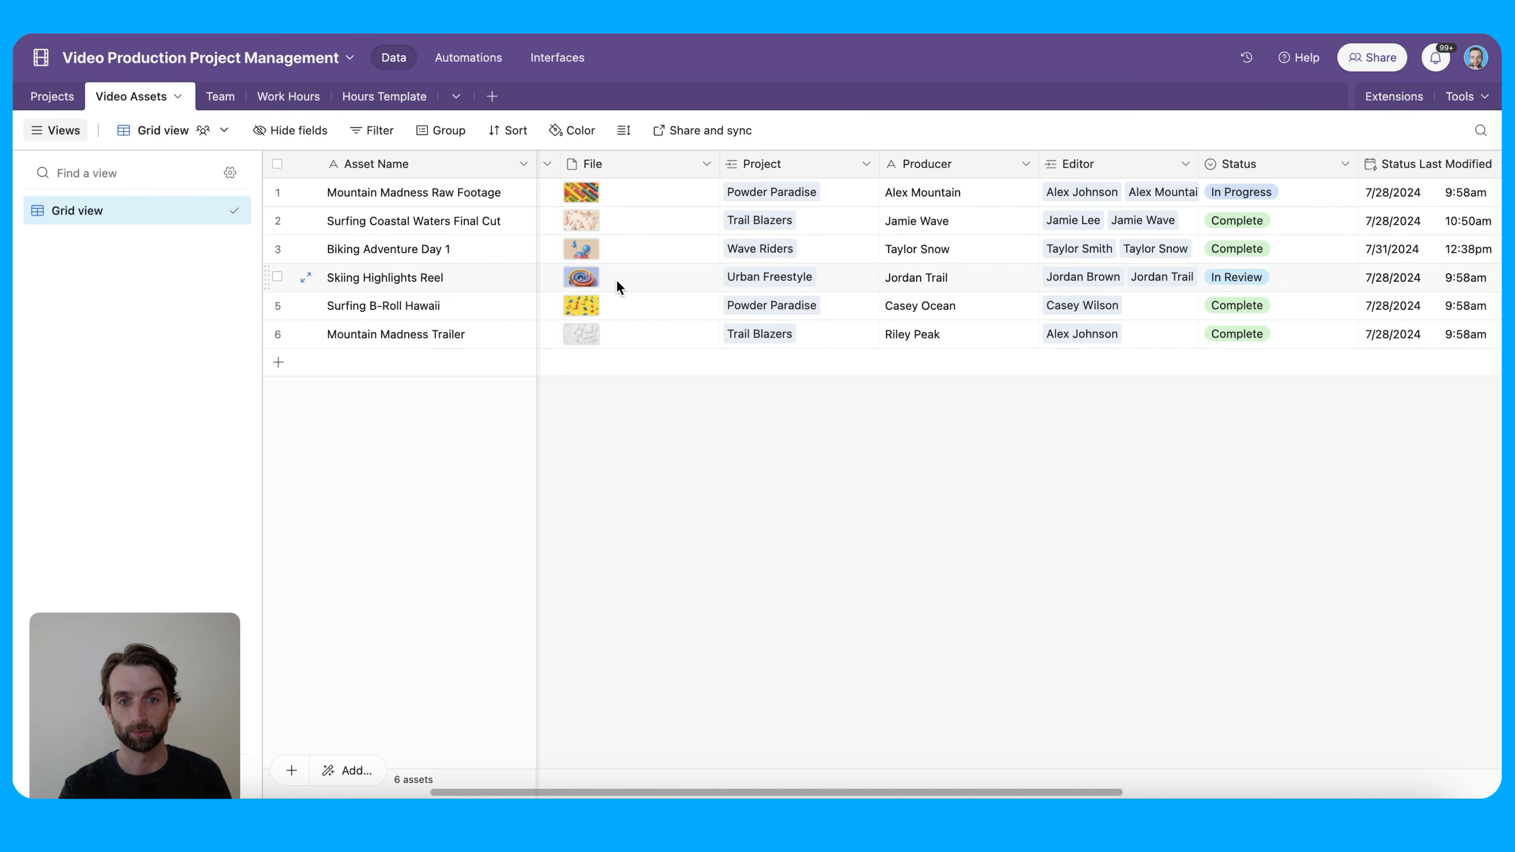
click(451, 225)
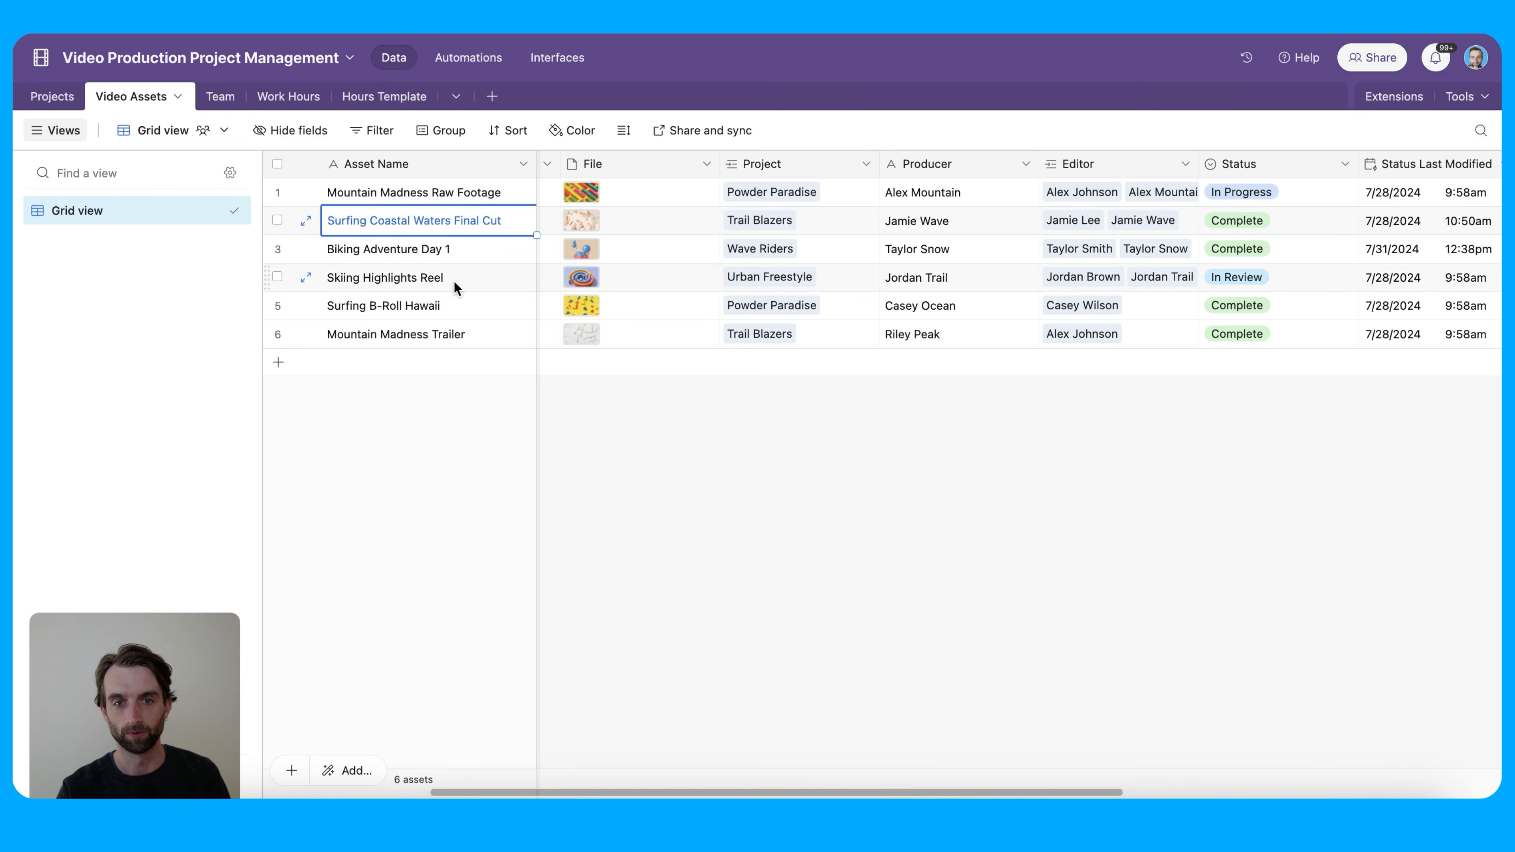
click(451, 338)
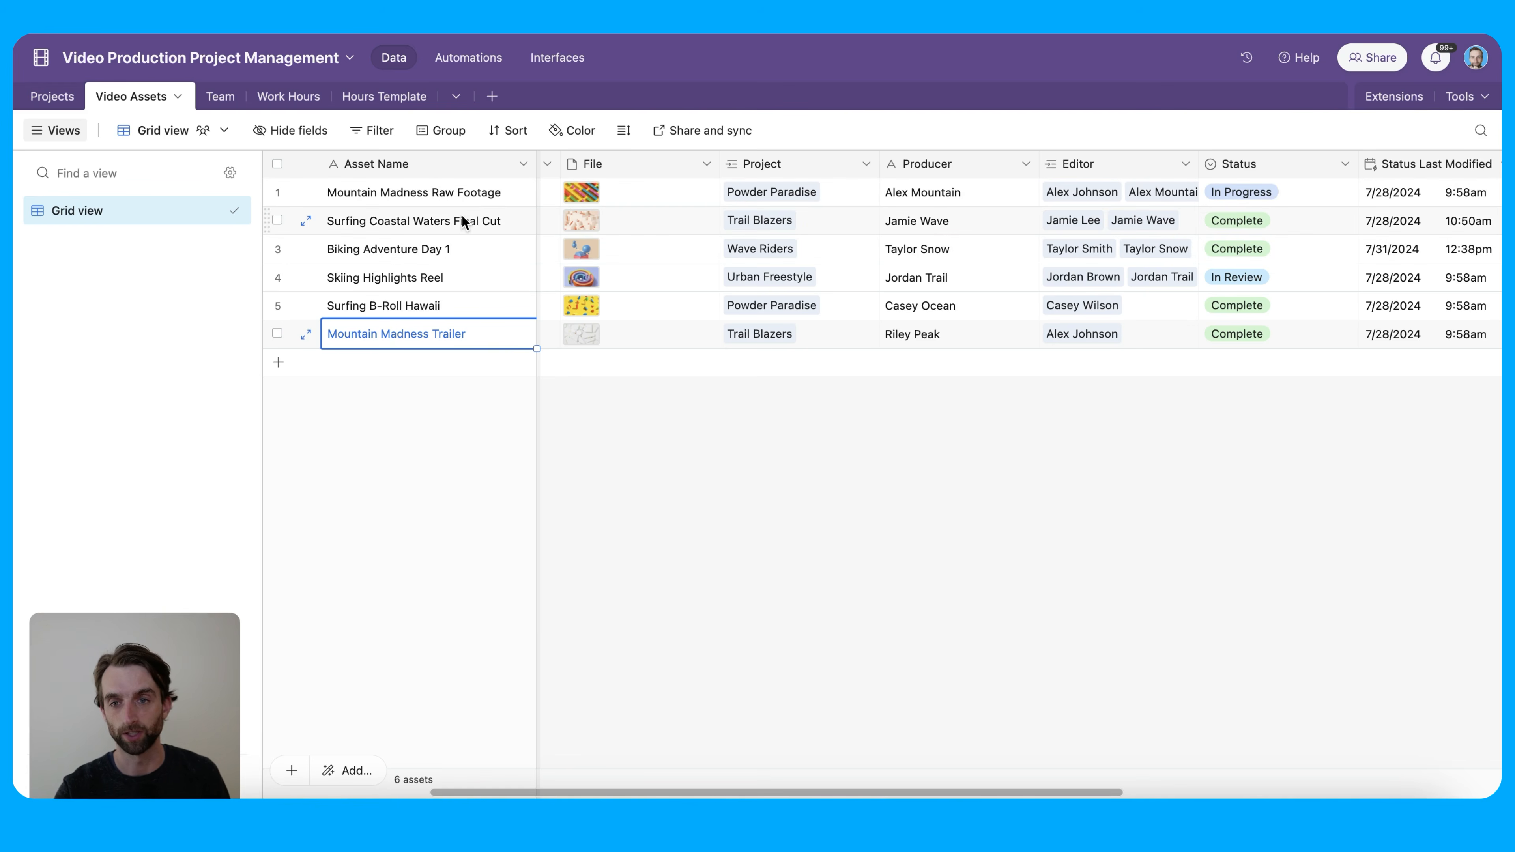
click(46, 103)
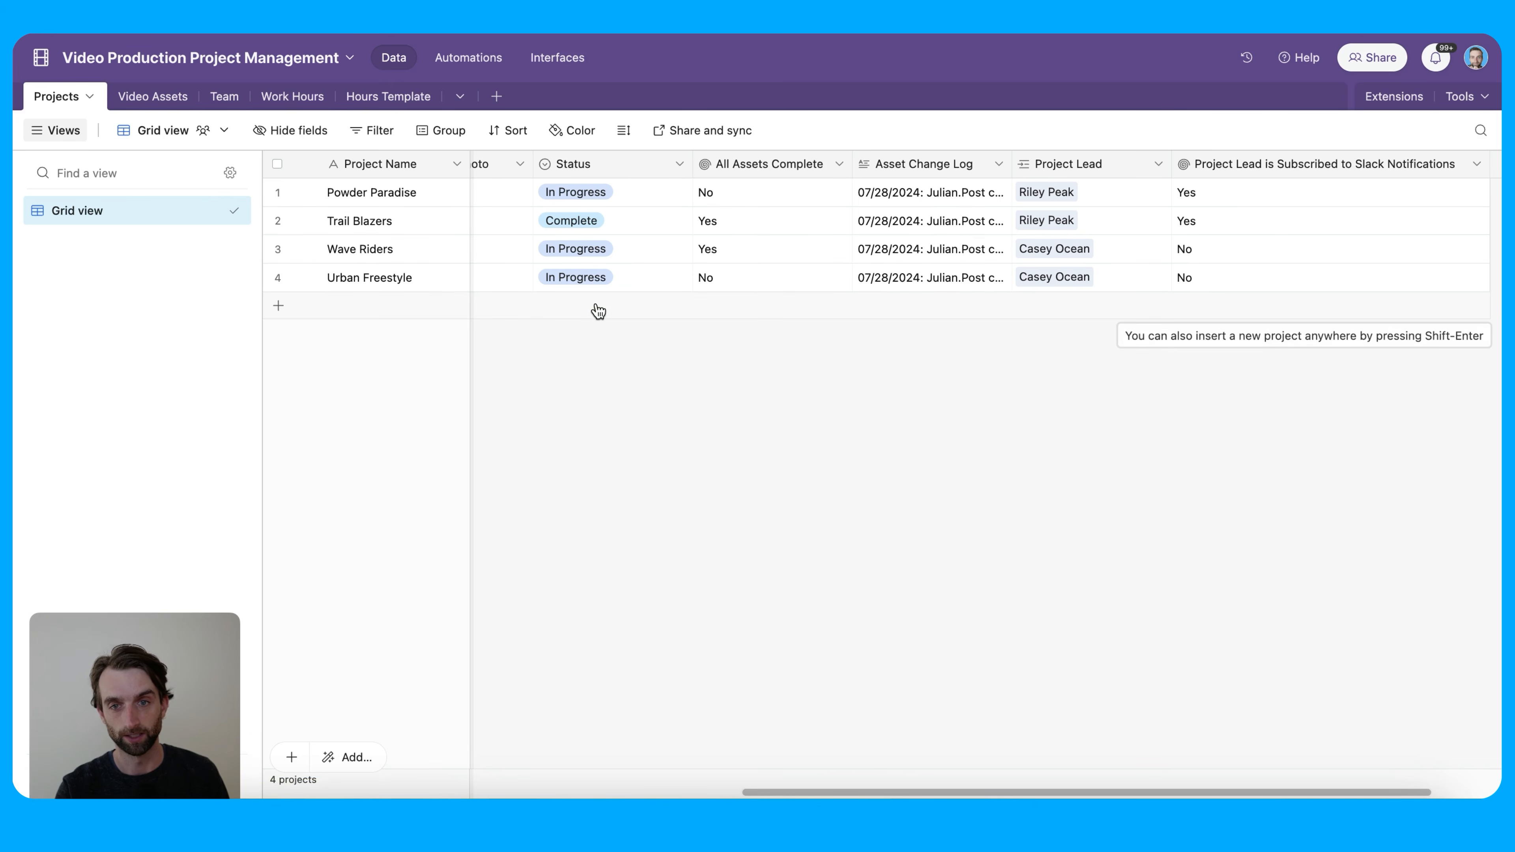
click(158, 97)
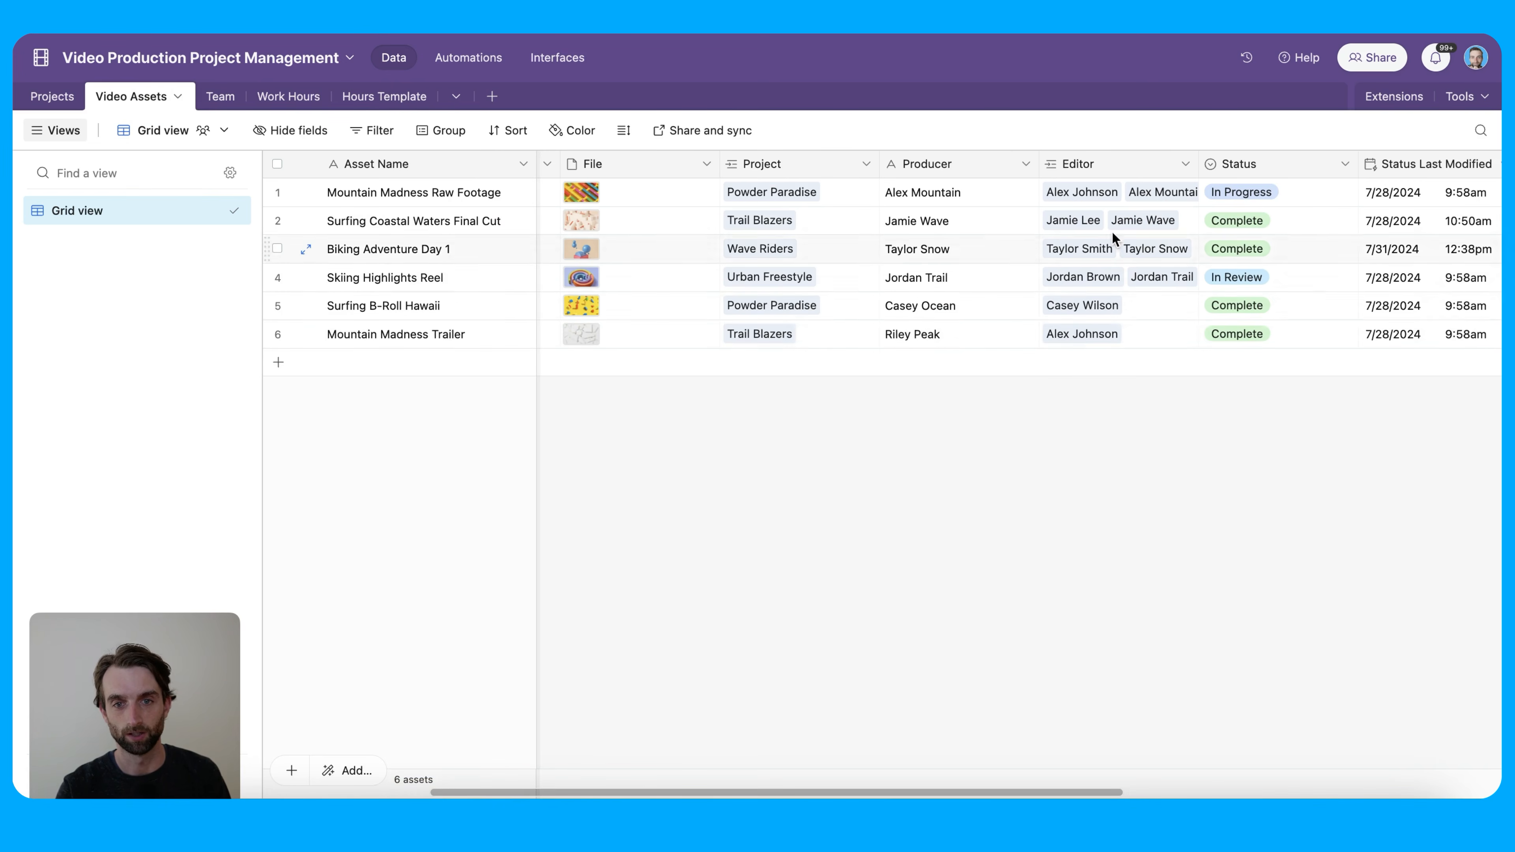
Change Surfing Coastal Waters Final Cut's status to In Progress and check the Projects rollup
click(1247, 252)
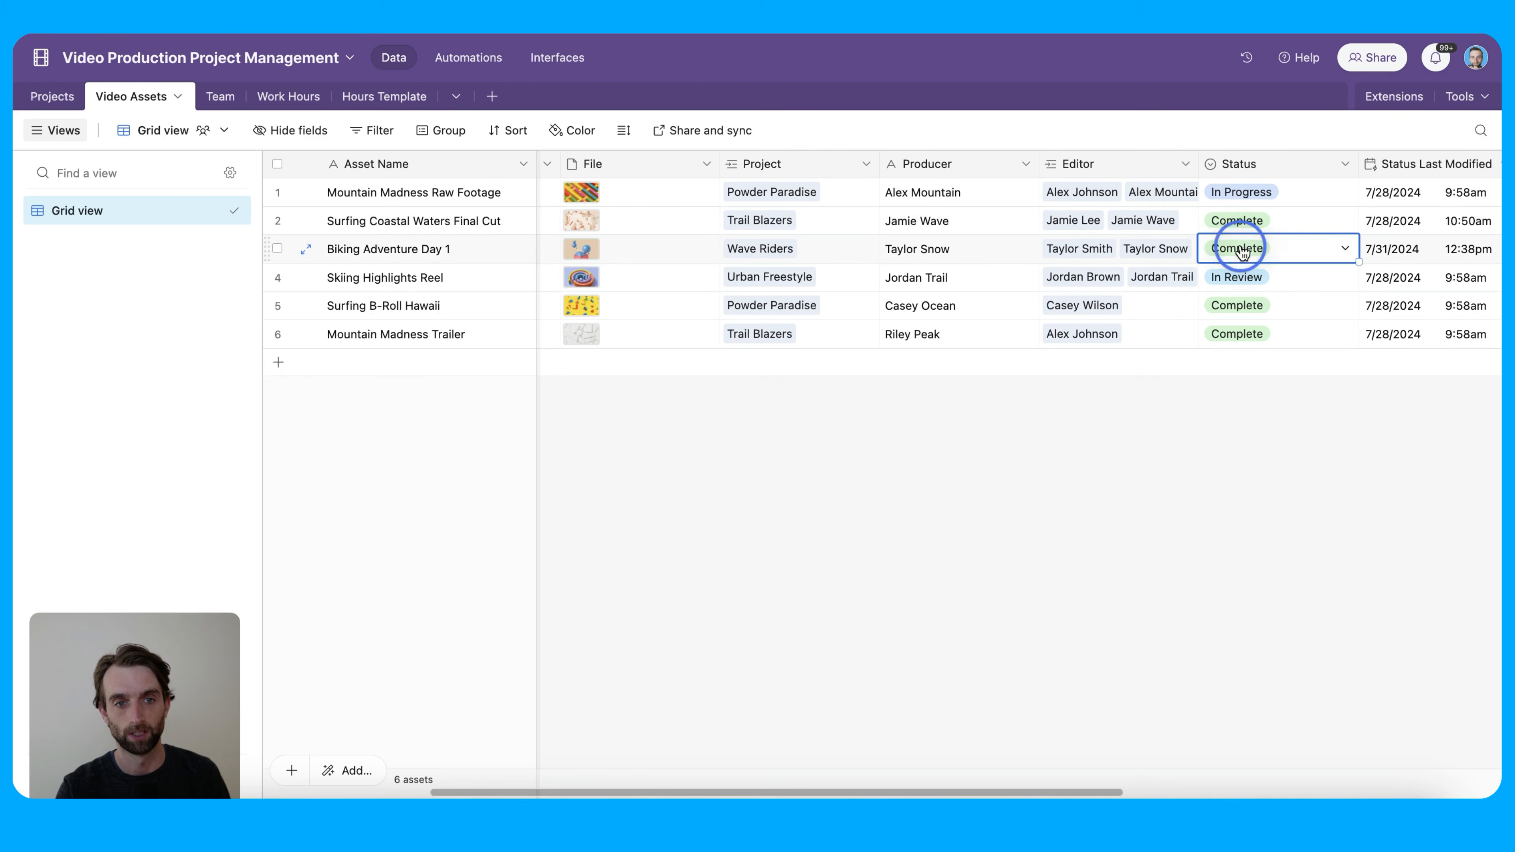
click(1238, 247)
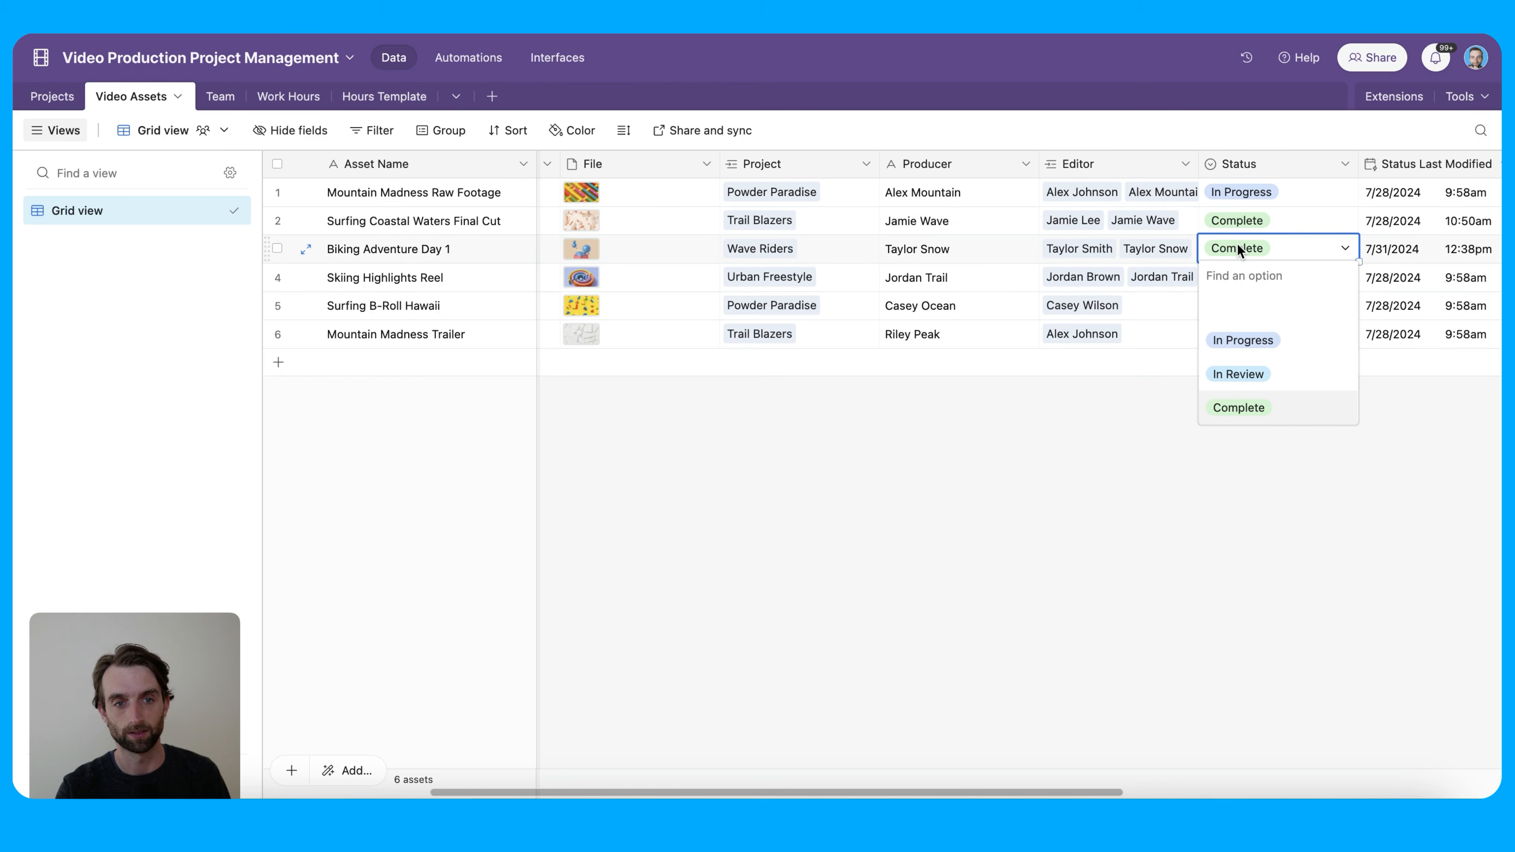
click(1232, 223)
click(1232, 223)
click(1244, 309)
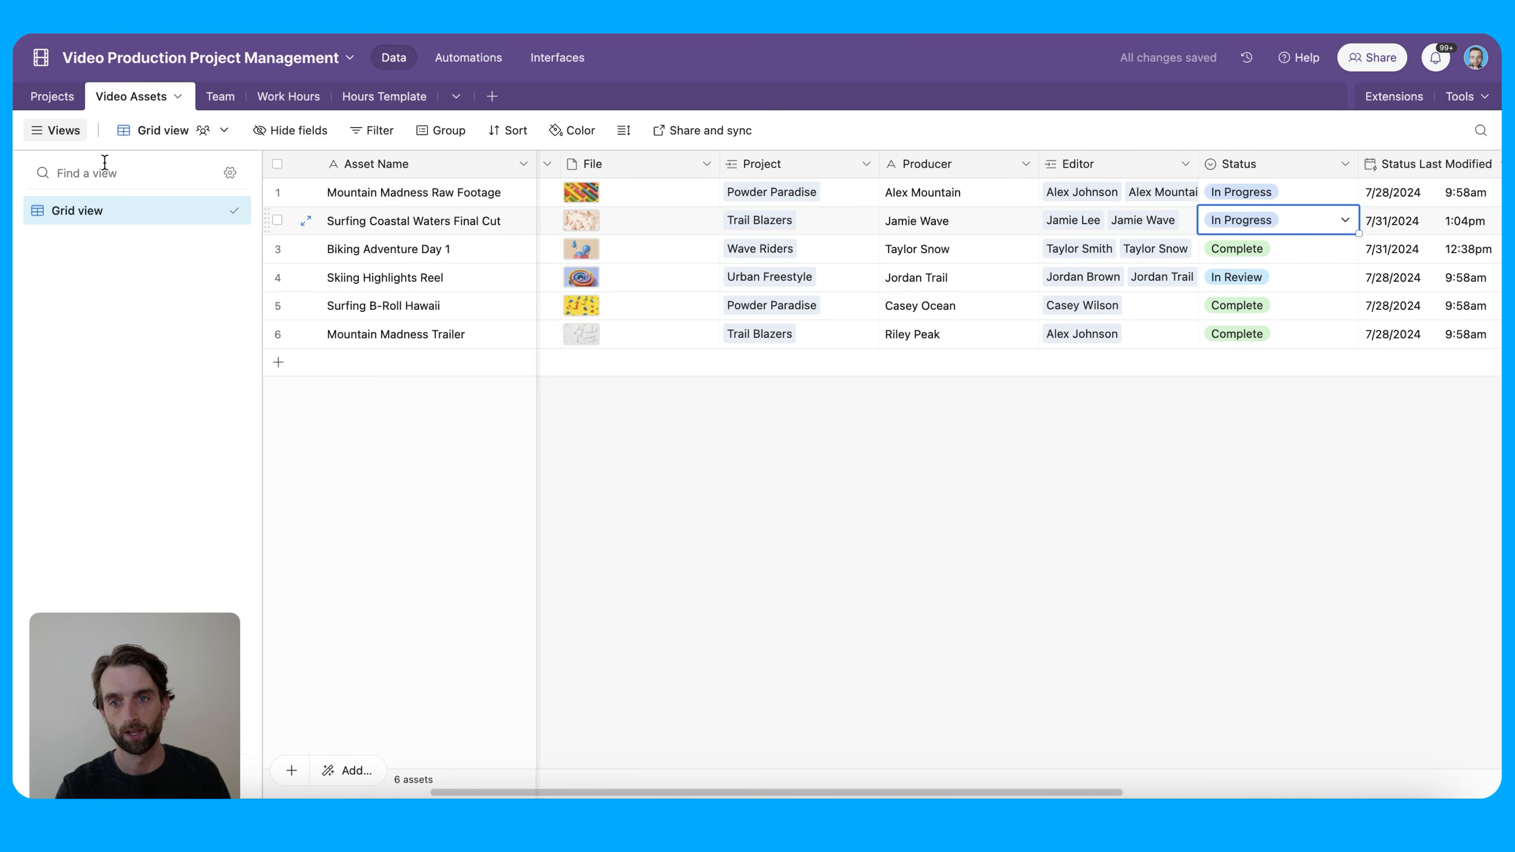
click(52, 97)
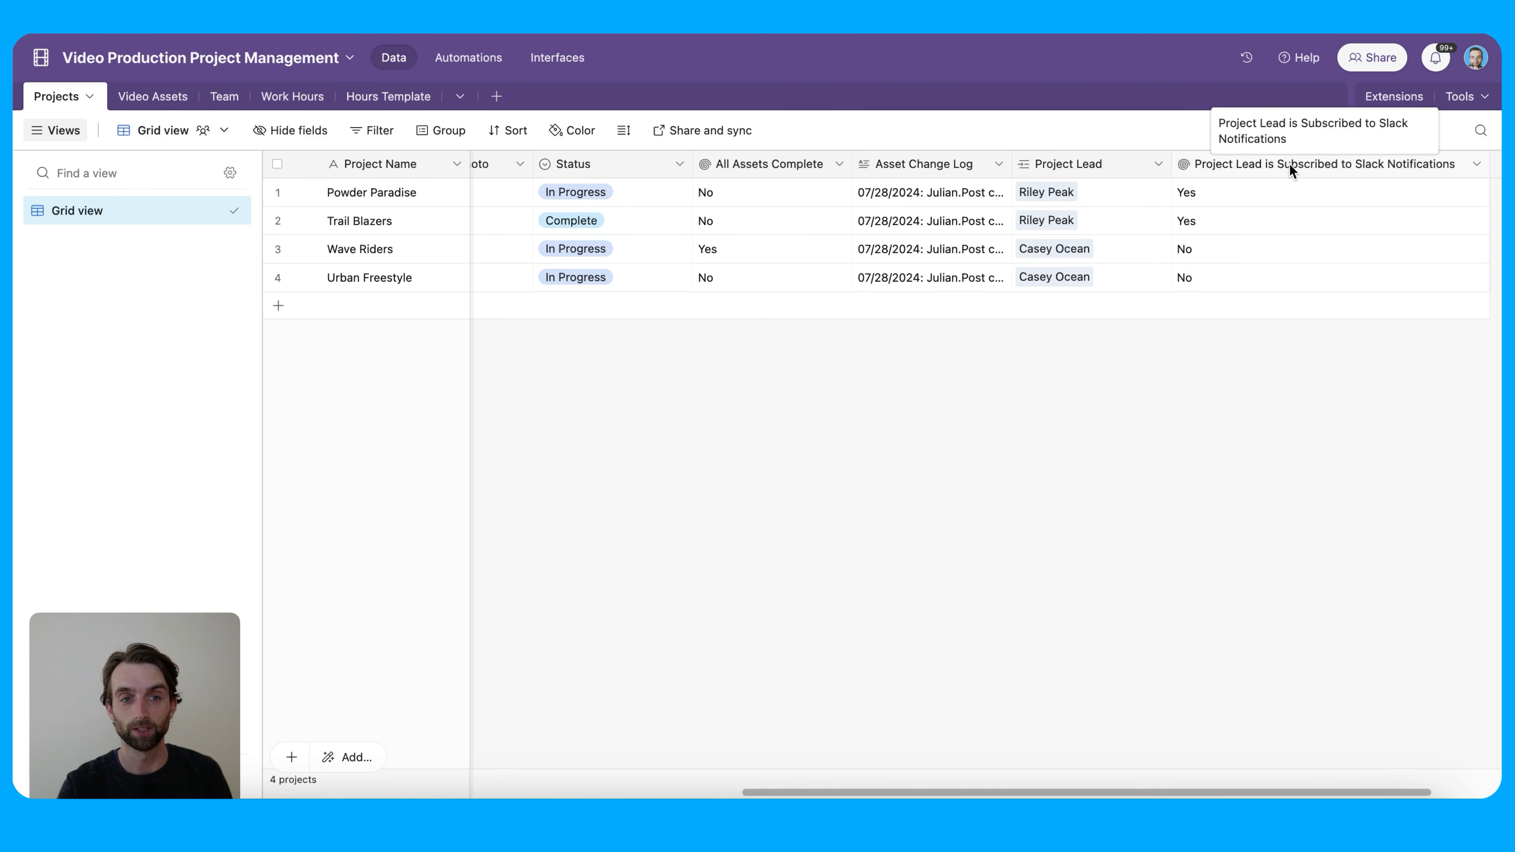
Open the All Assets Complete field and inspect its IF(ARRAYUNIQUE(values)='Complete','Yes','No') rollup formula on Video Assets Status
double_click(765, 165)
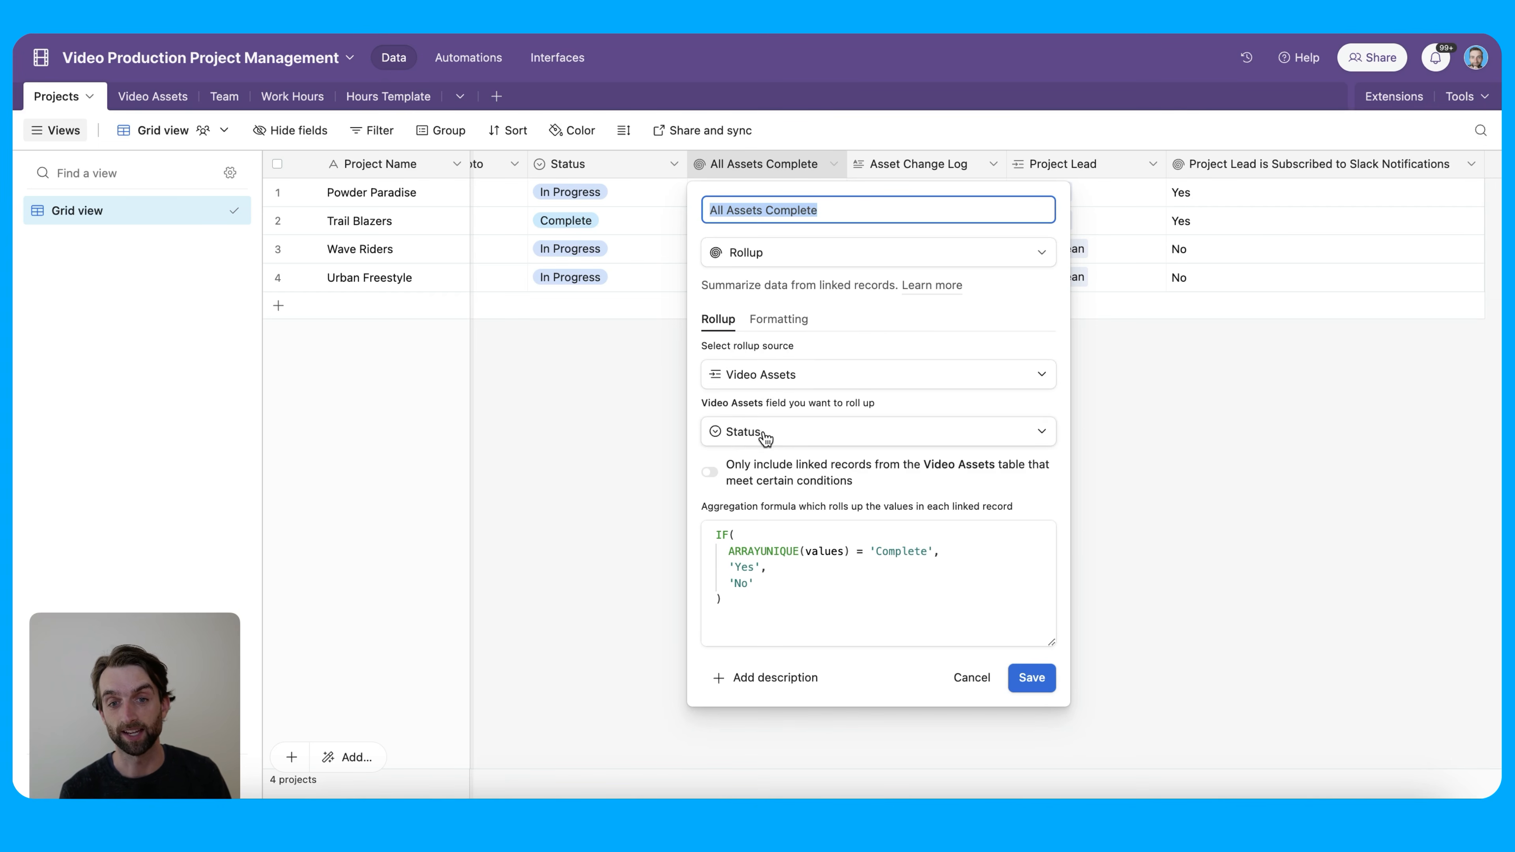
click(784, 587)
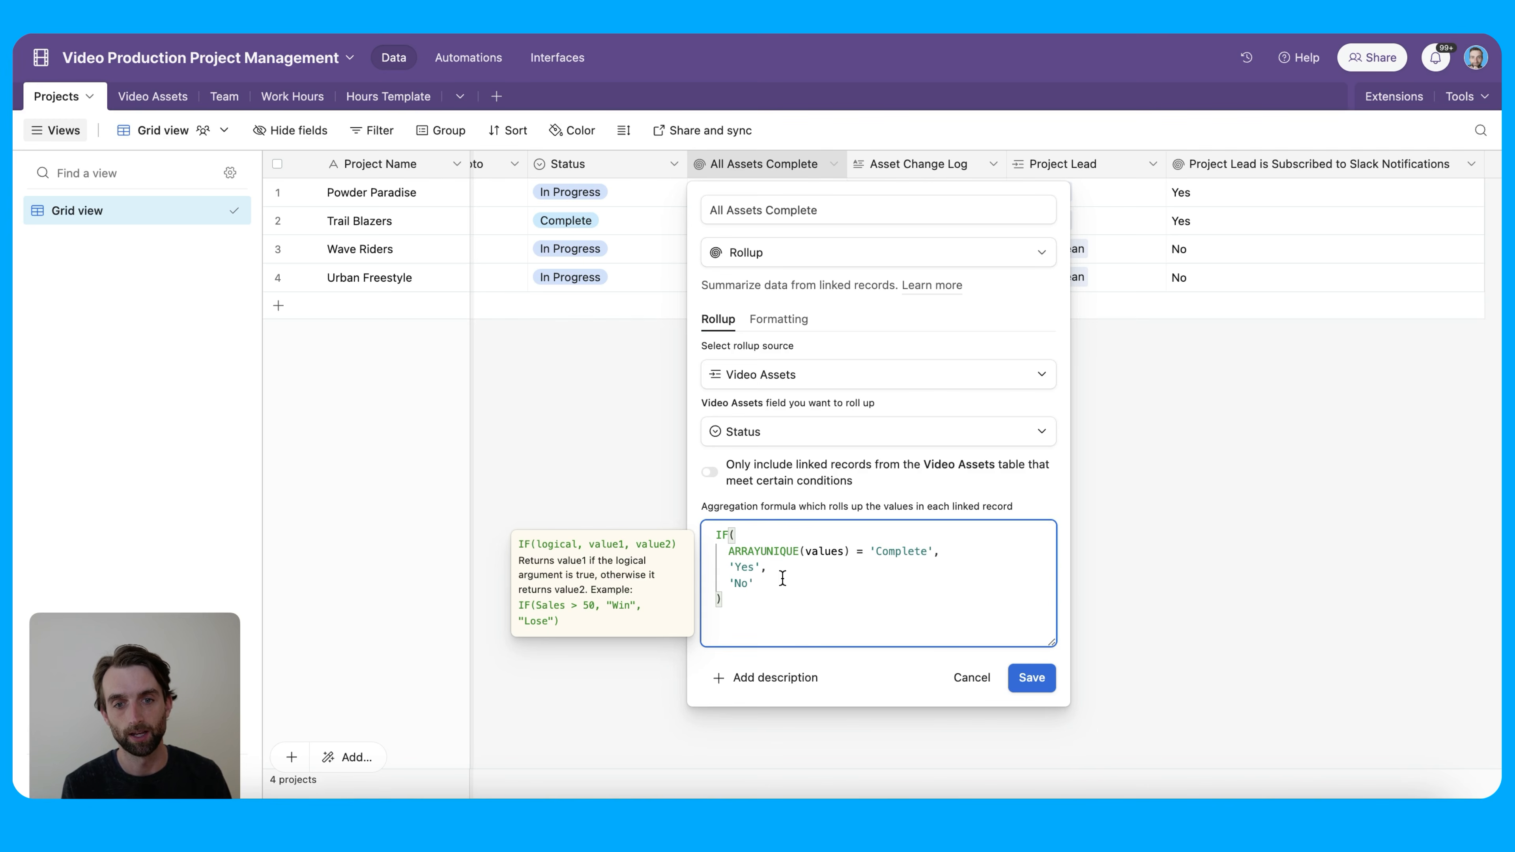
click(759, 550)
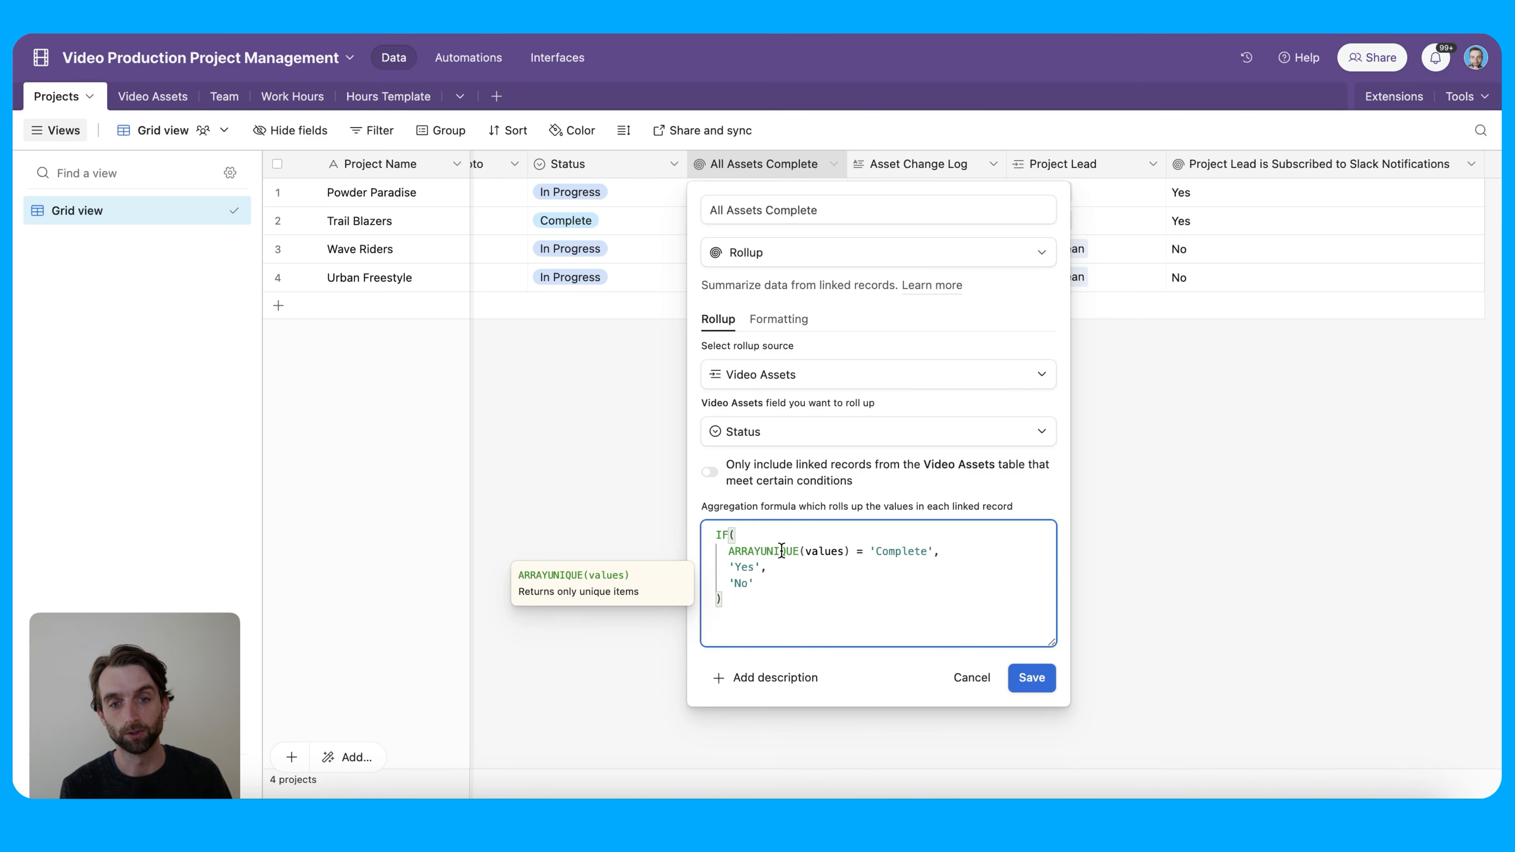
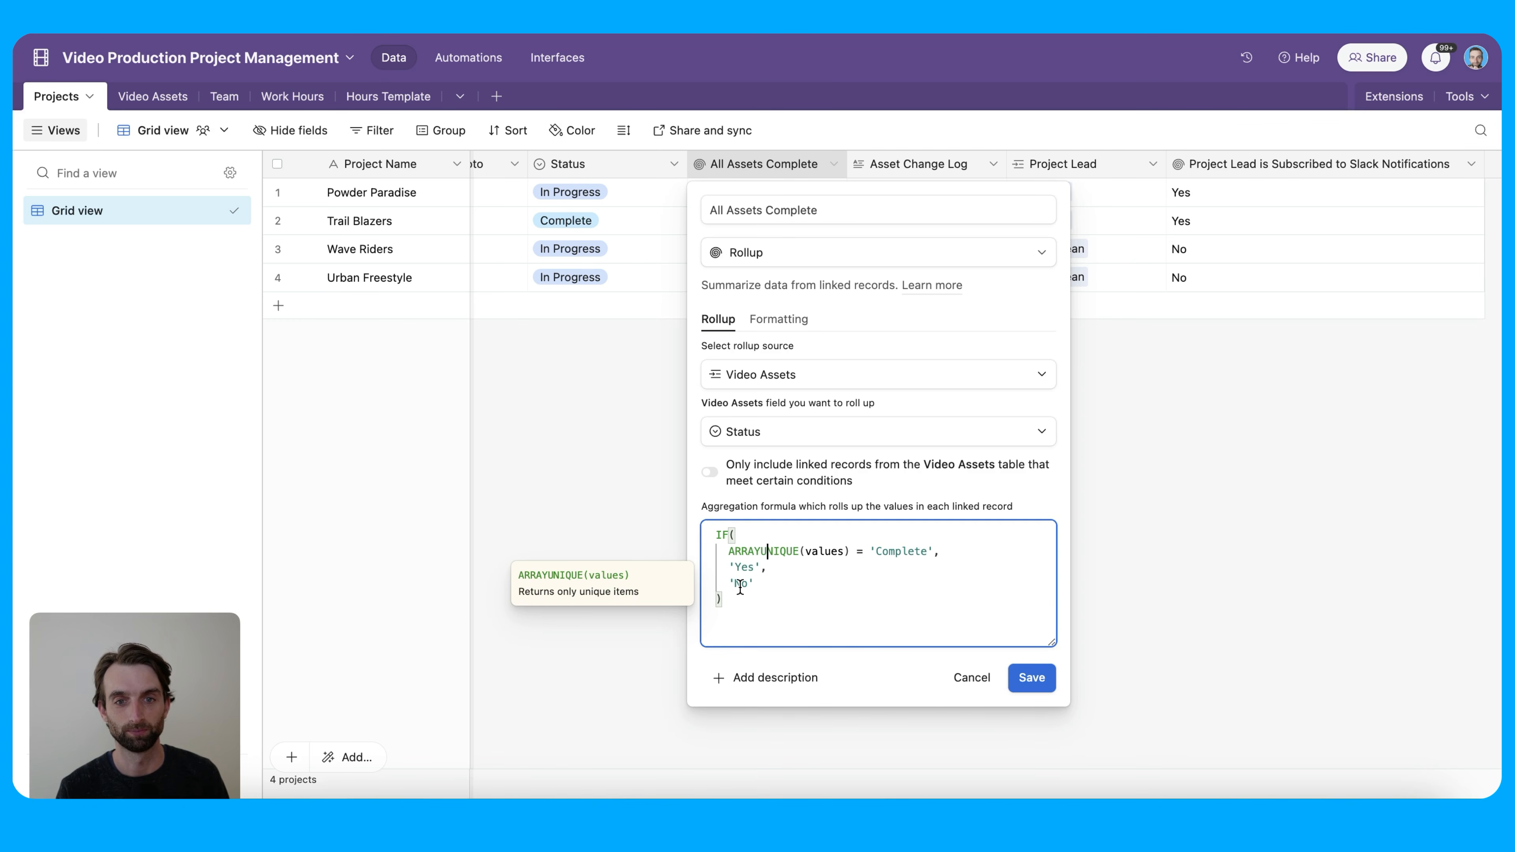
Save the All Assets Complete ARRAYUNIQUE rollup formula so only Wave Riders reads Yes
click(1045, 682)
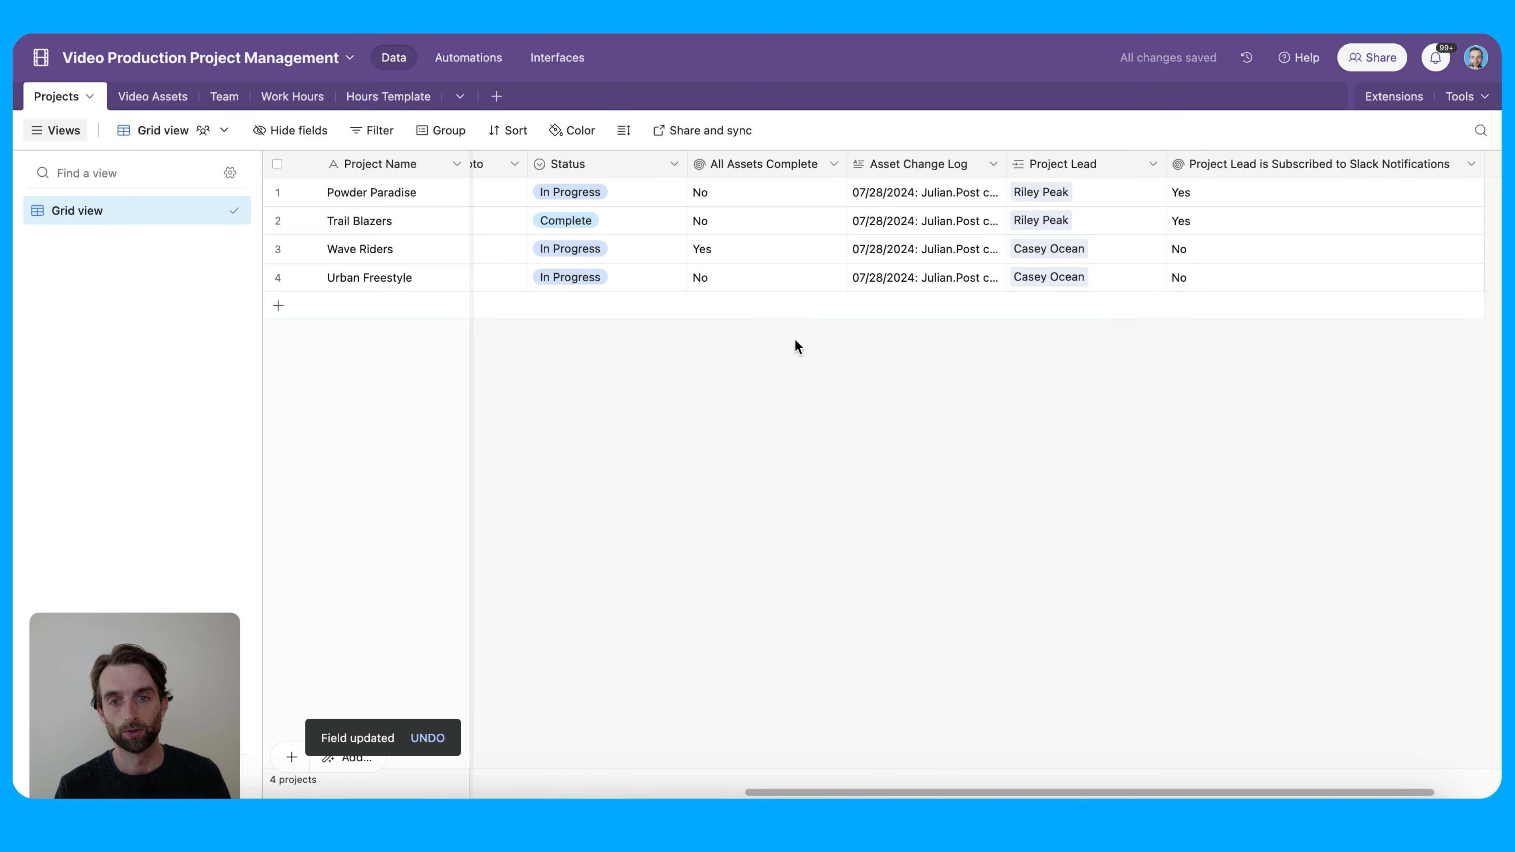
Set Surfing Coastal Waters Final Cut's status to Complete in Video Assets
click(748, 225)
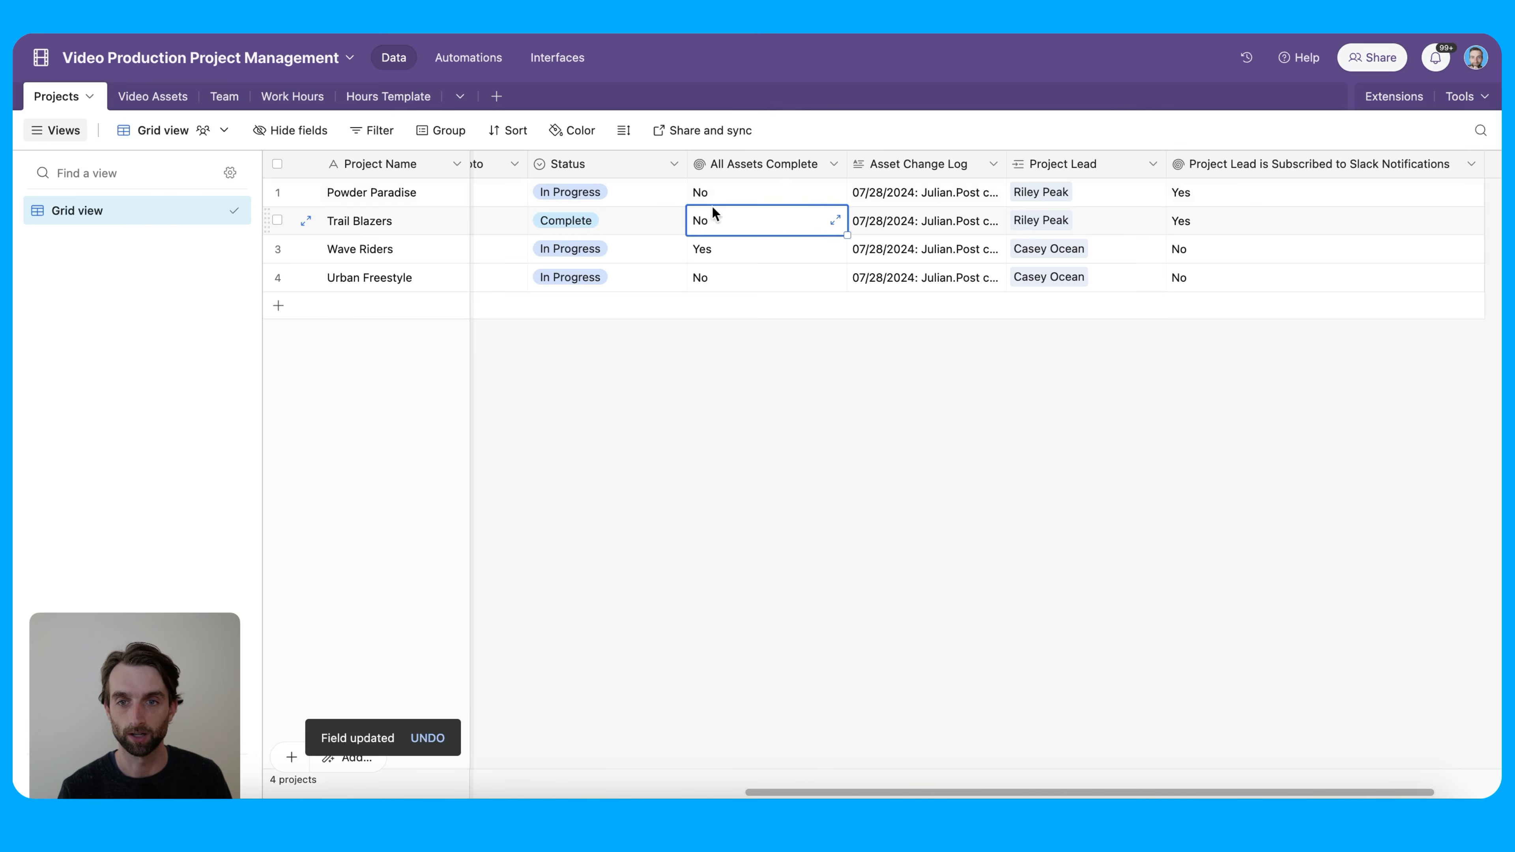
click(158, 99)
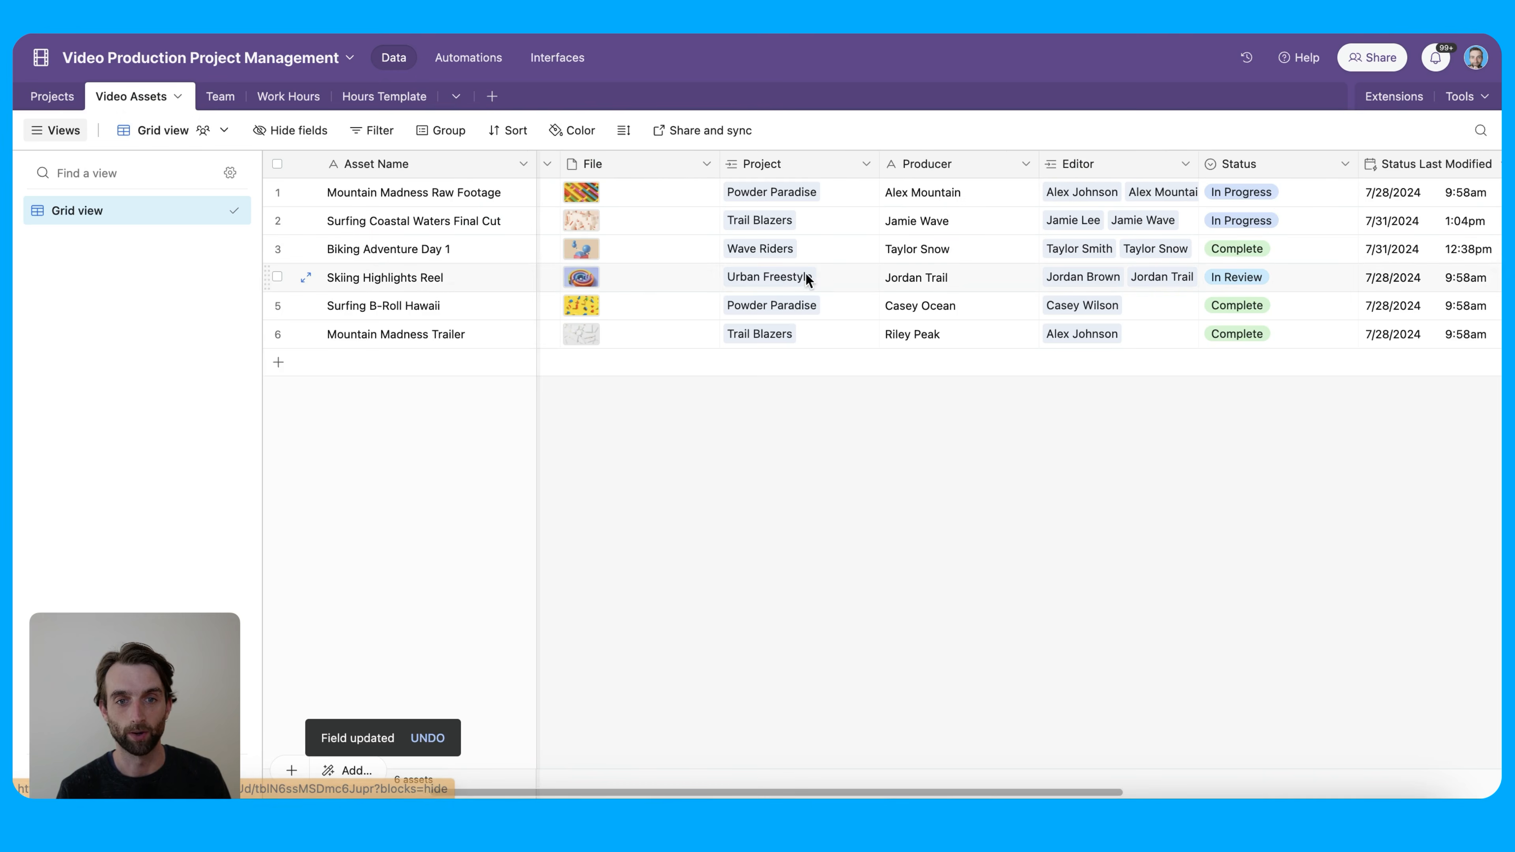
click(1220, 220)
click(1254, 223)
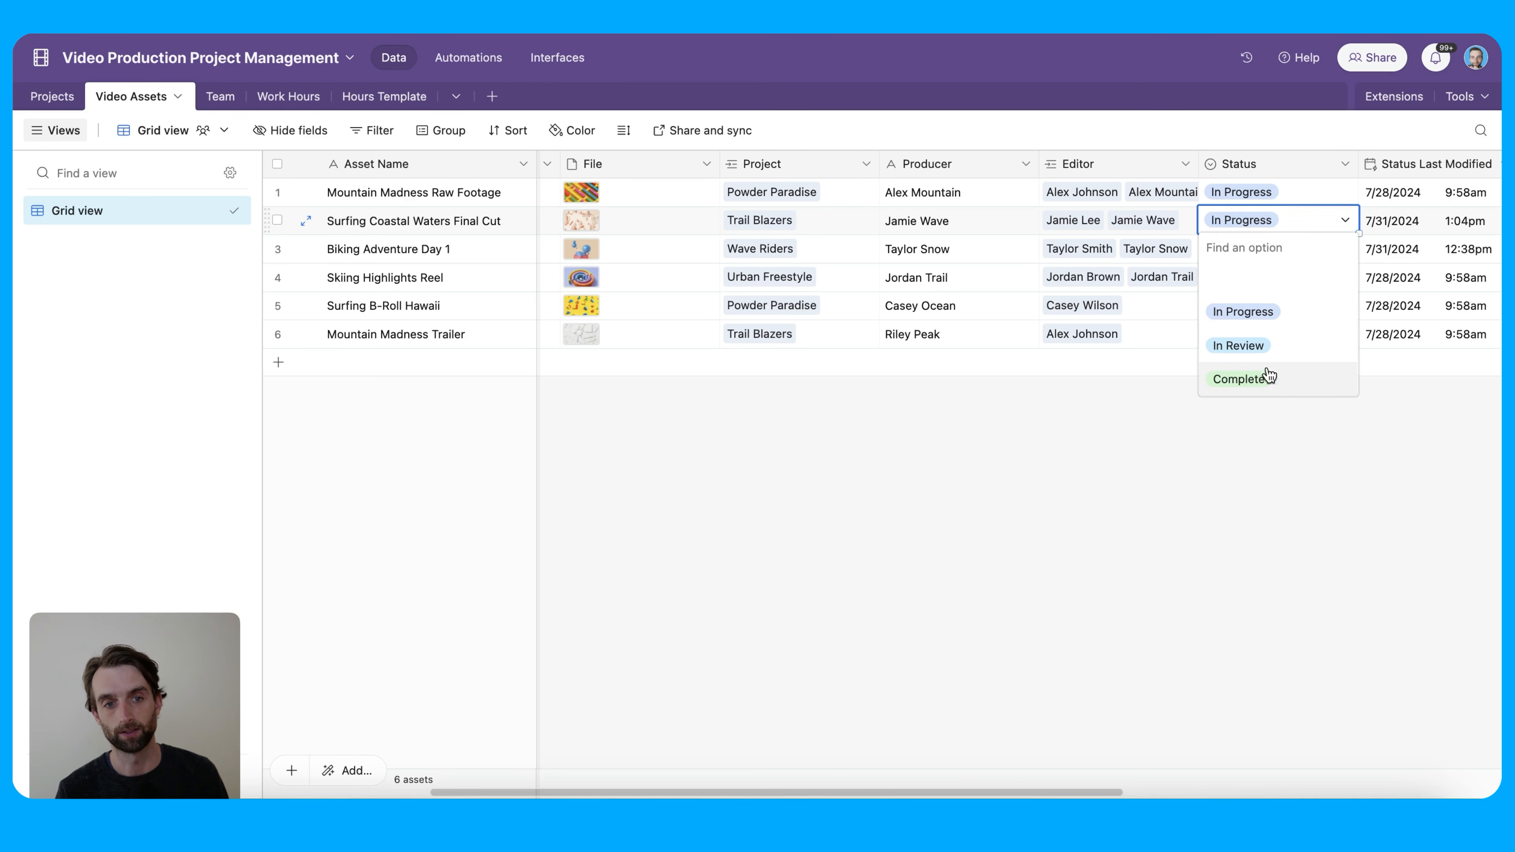
click(1252, 377)
Confirm Trail Blazers' All Assets Complete now reads Yes, then go to Automations
click(52, 96)
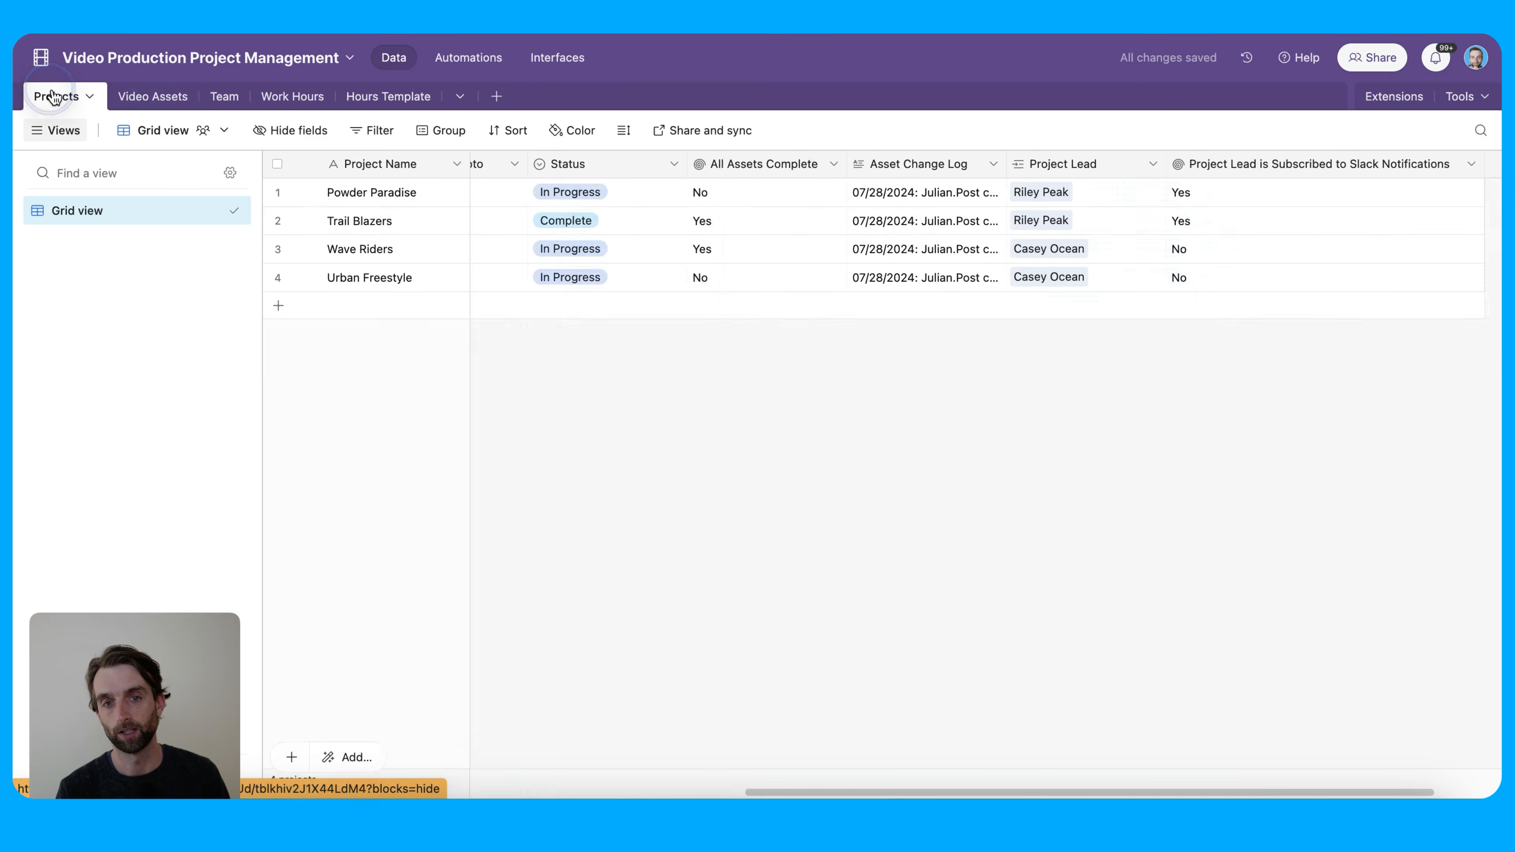
click(715, 221)
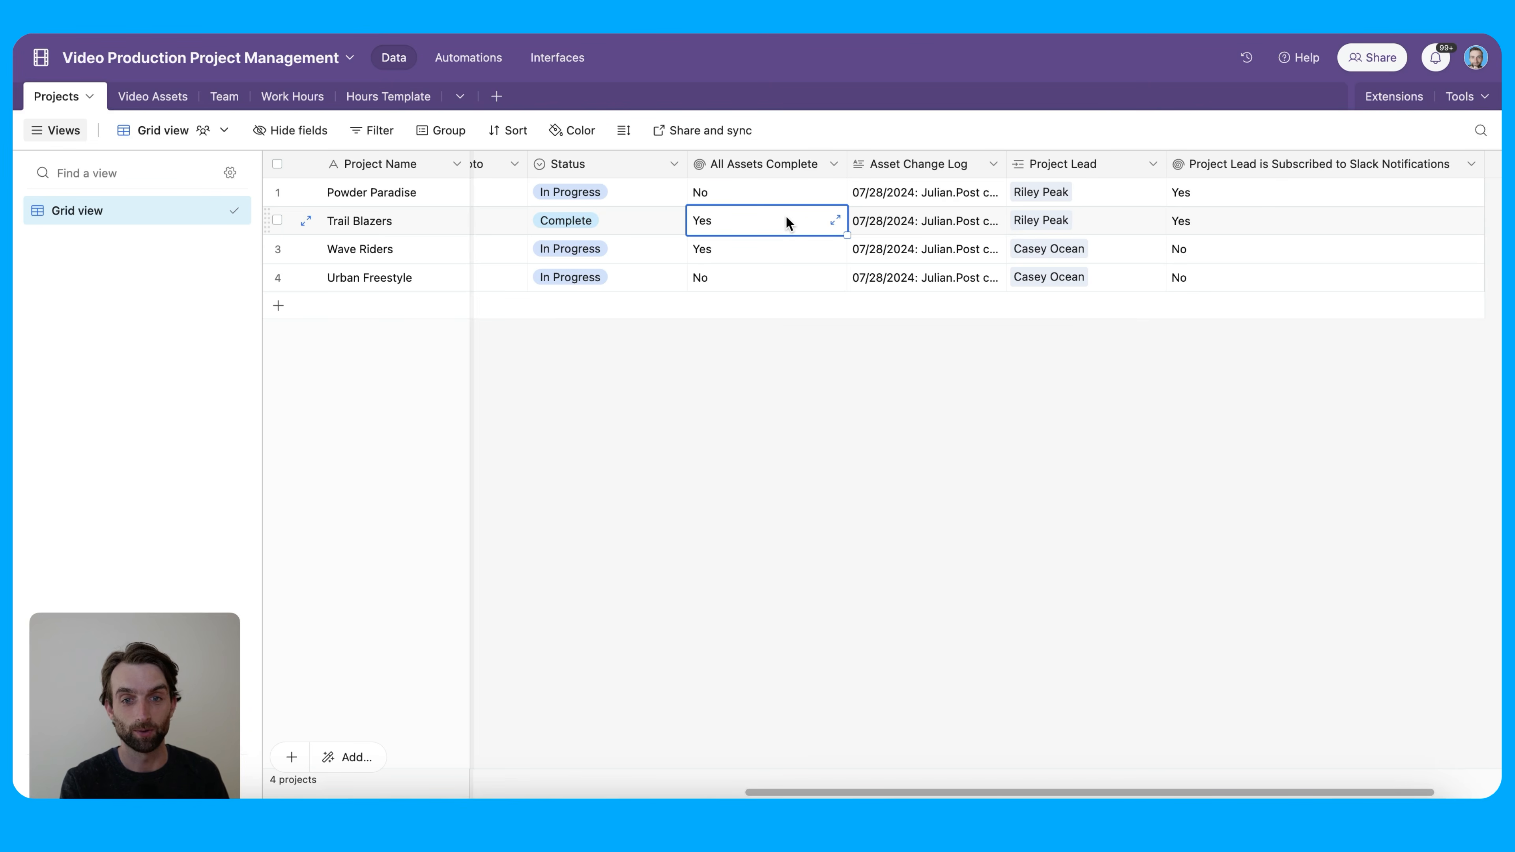
click(613, 233)
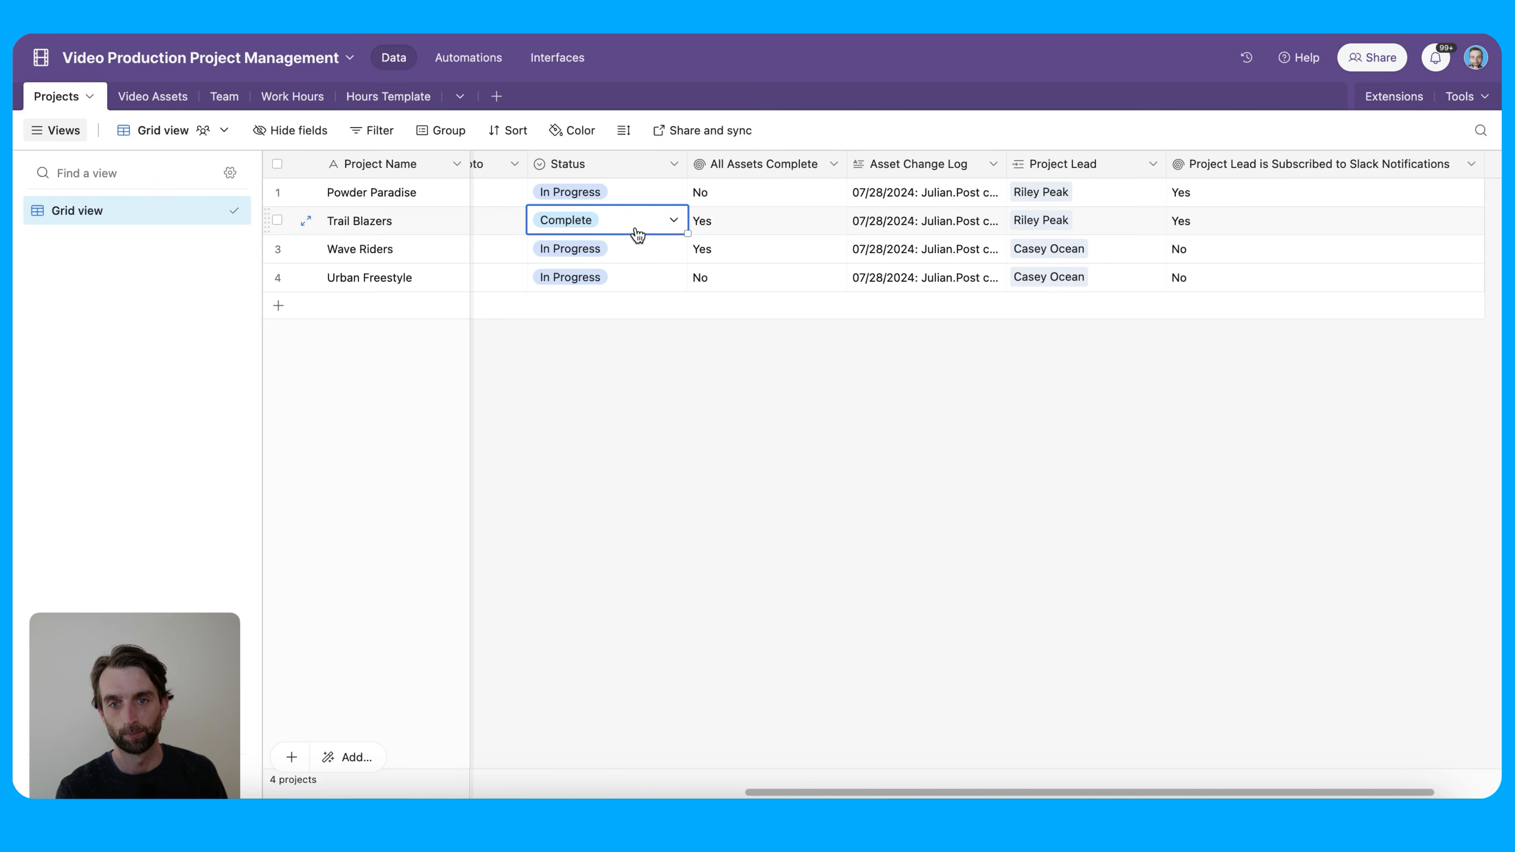
click(468, 62)
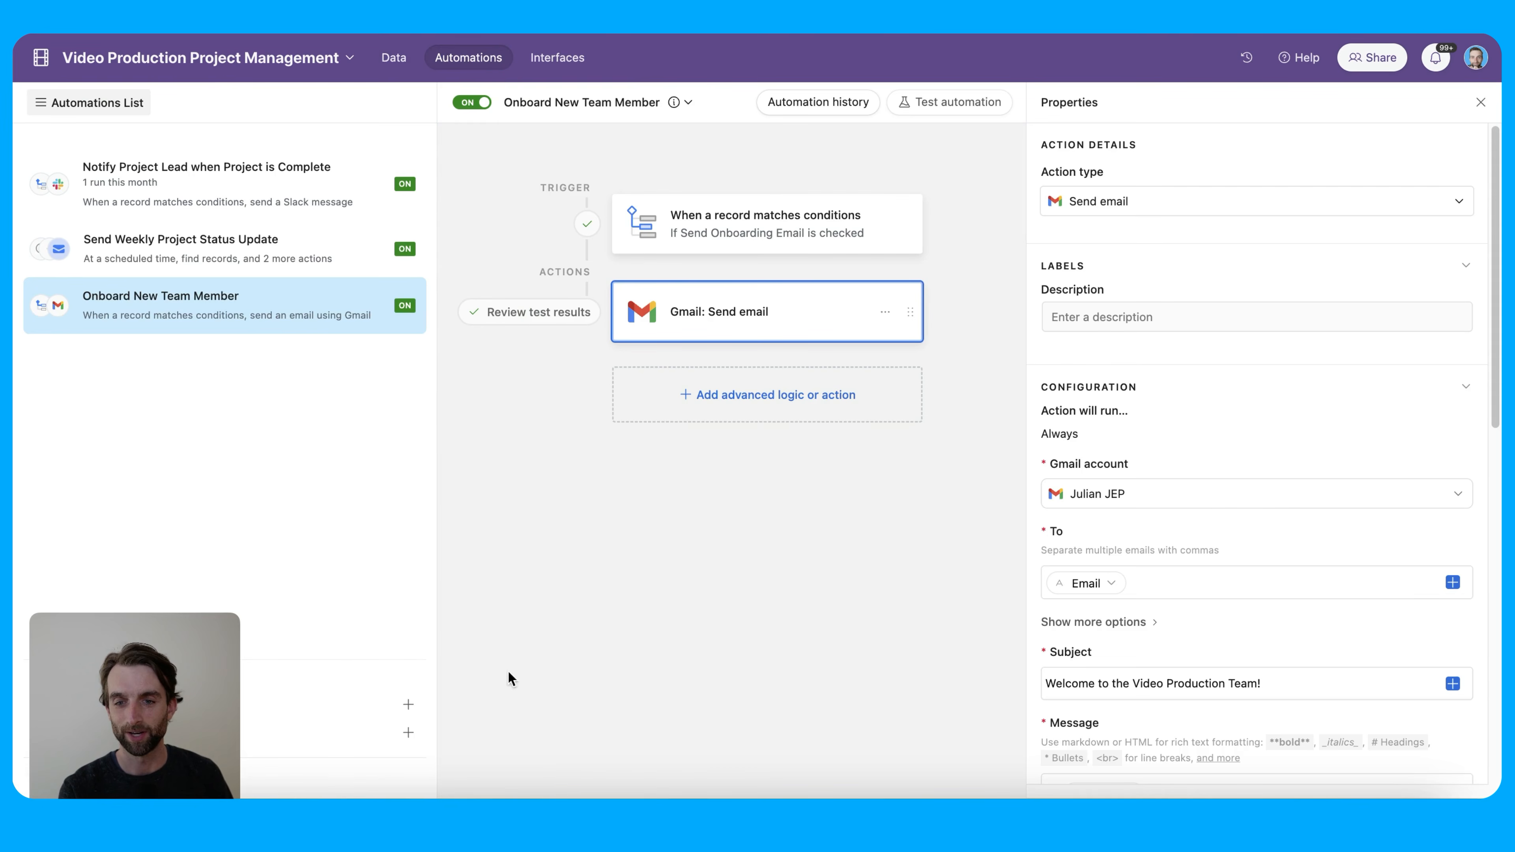
Create an automation named 'Change Status to Complete when Assets are finished' and list trigger types
click(382, 703)
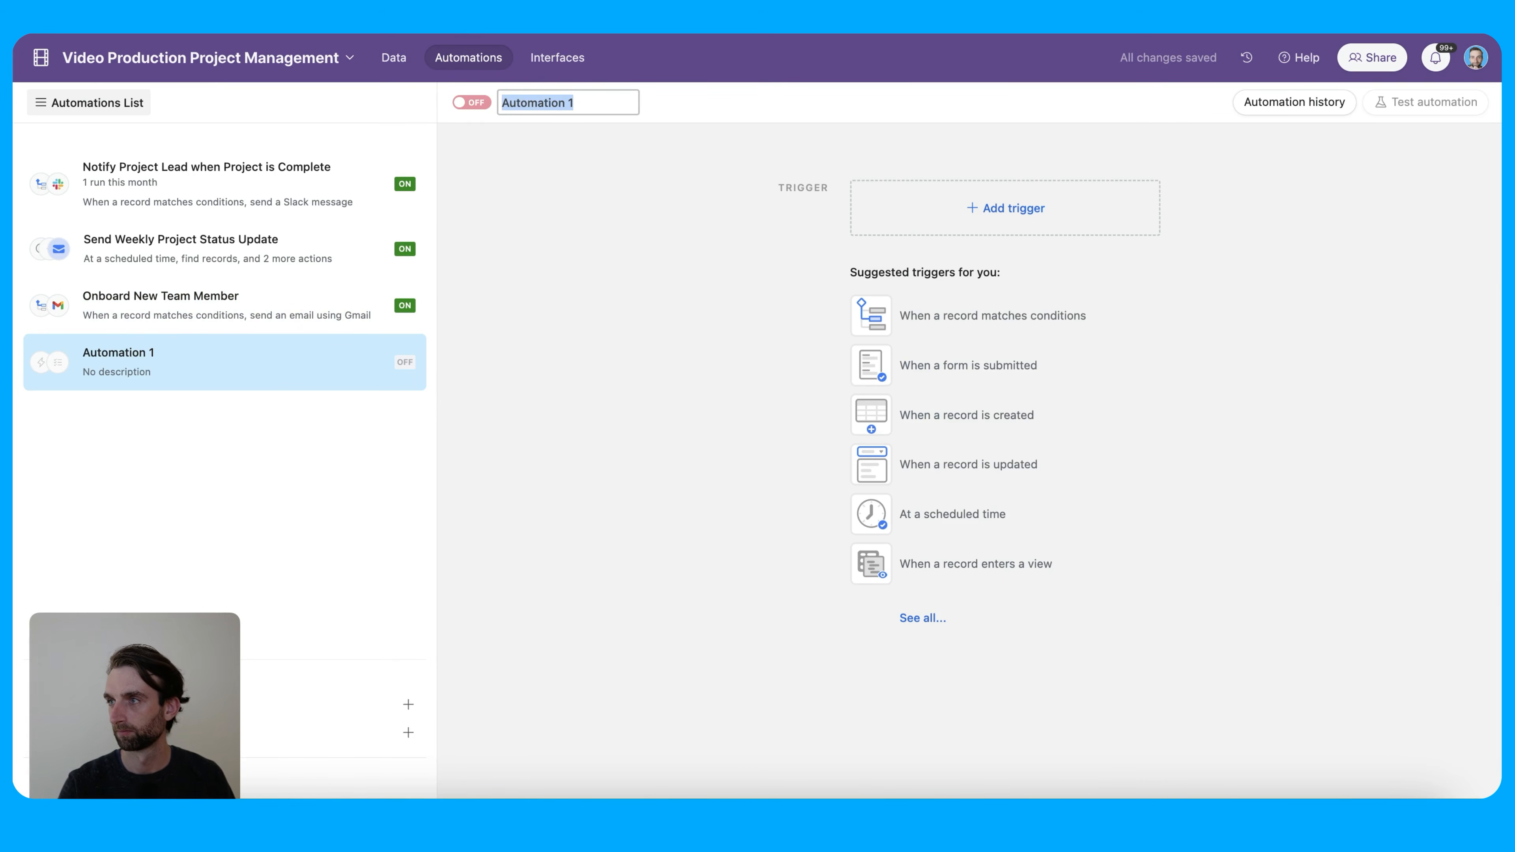
click(541, 105)
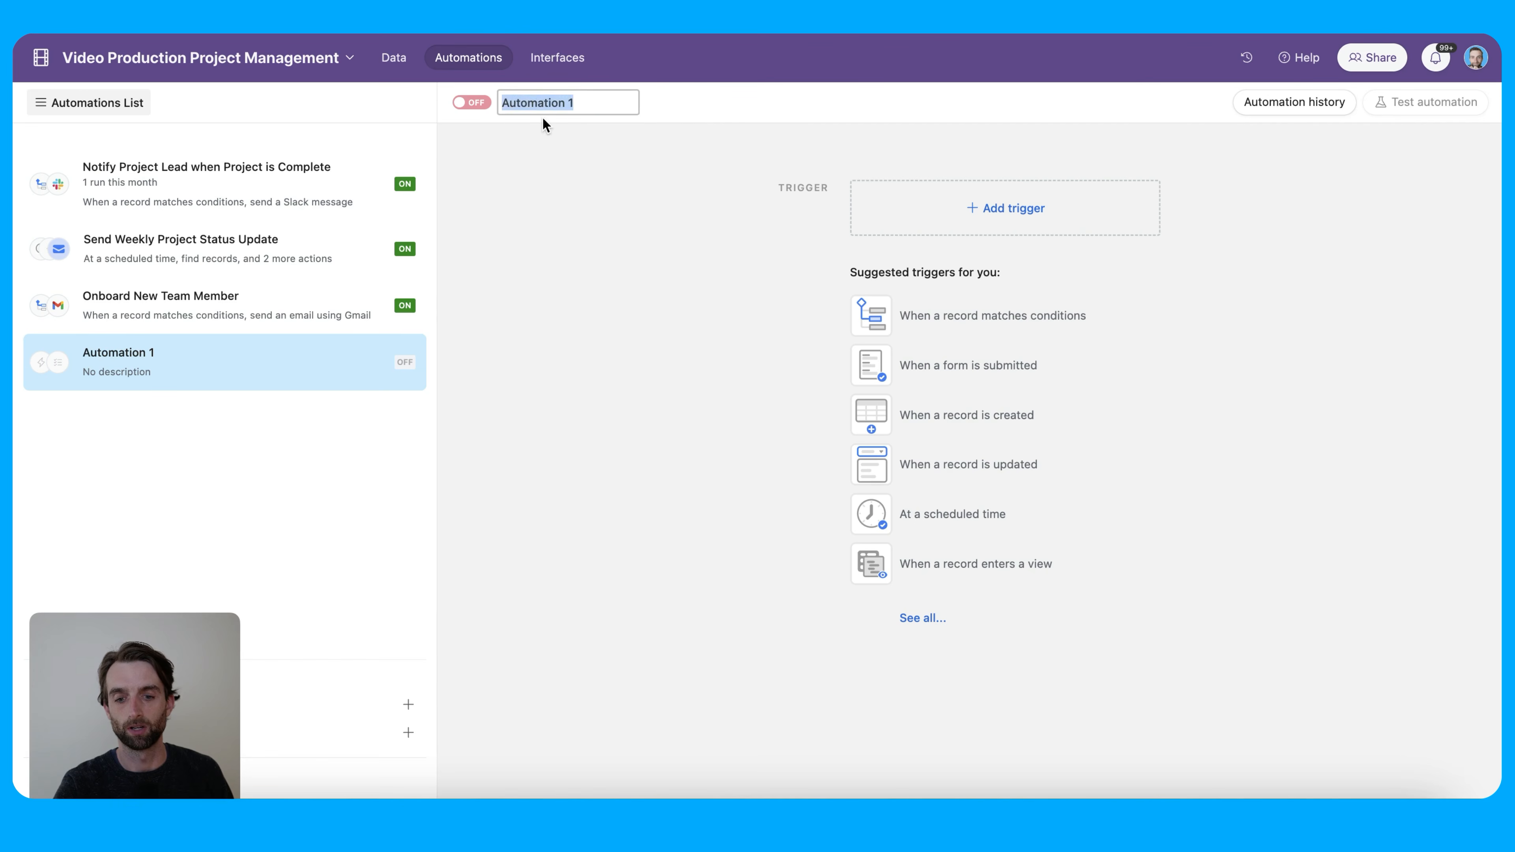
text(when Assets are finished)
click(599, 158)
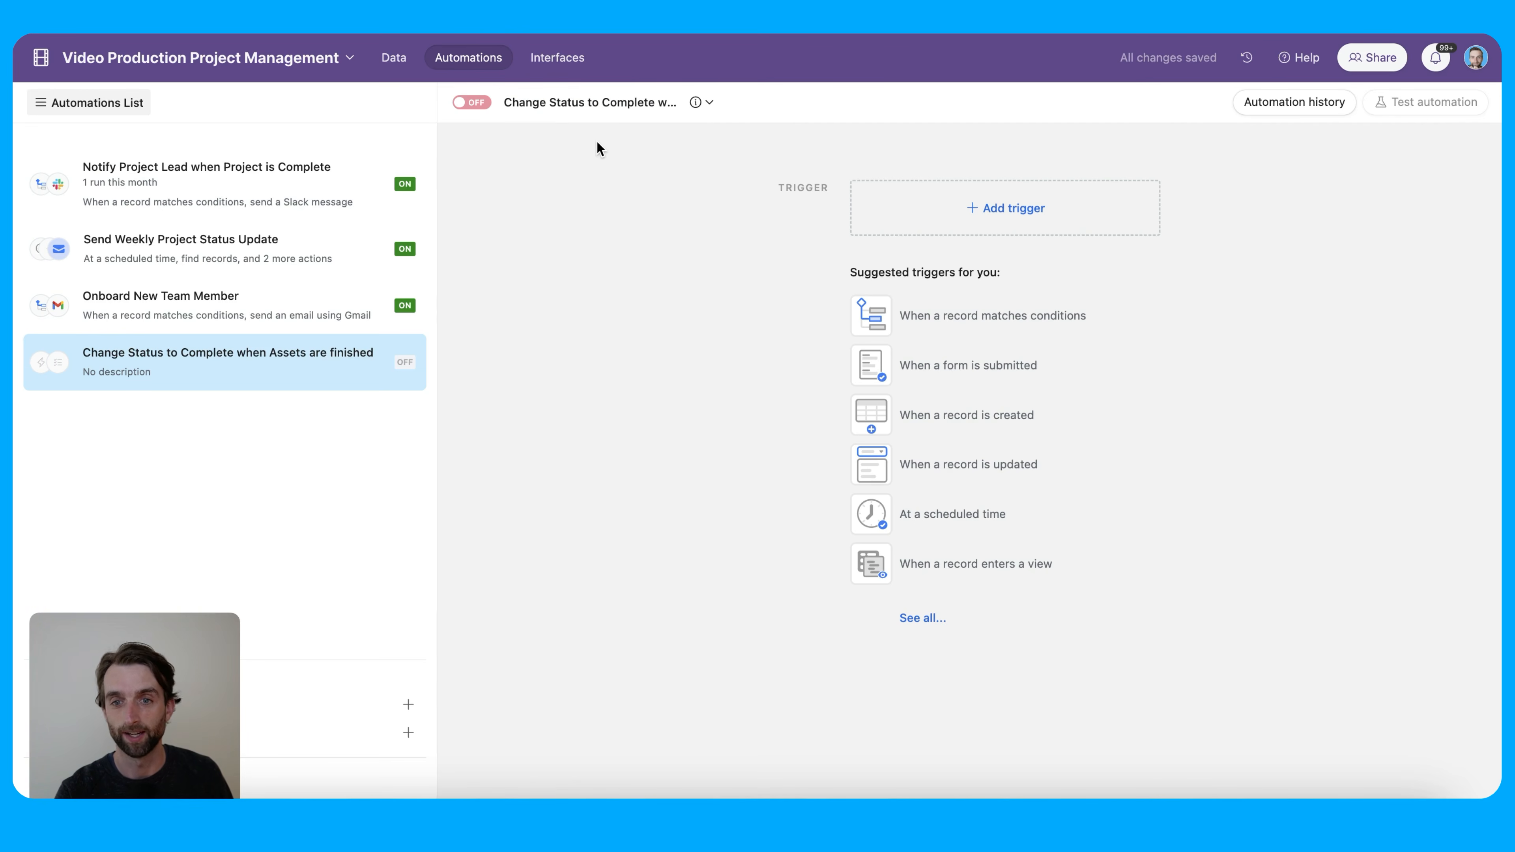
click(1017, 213)
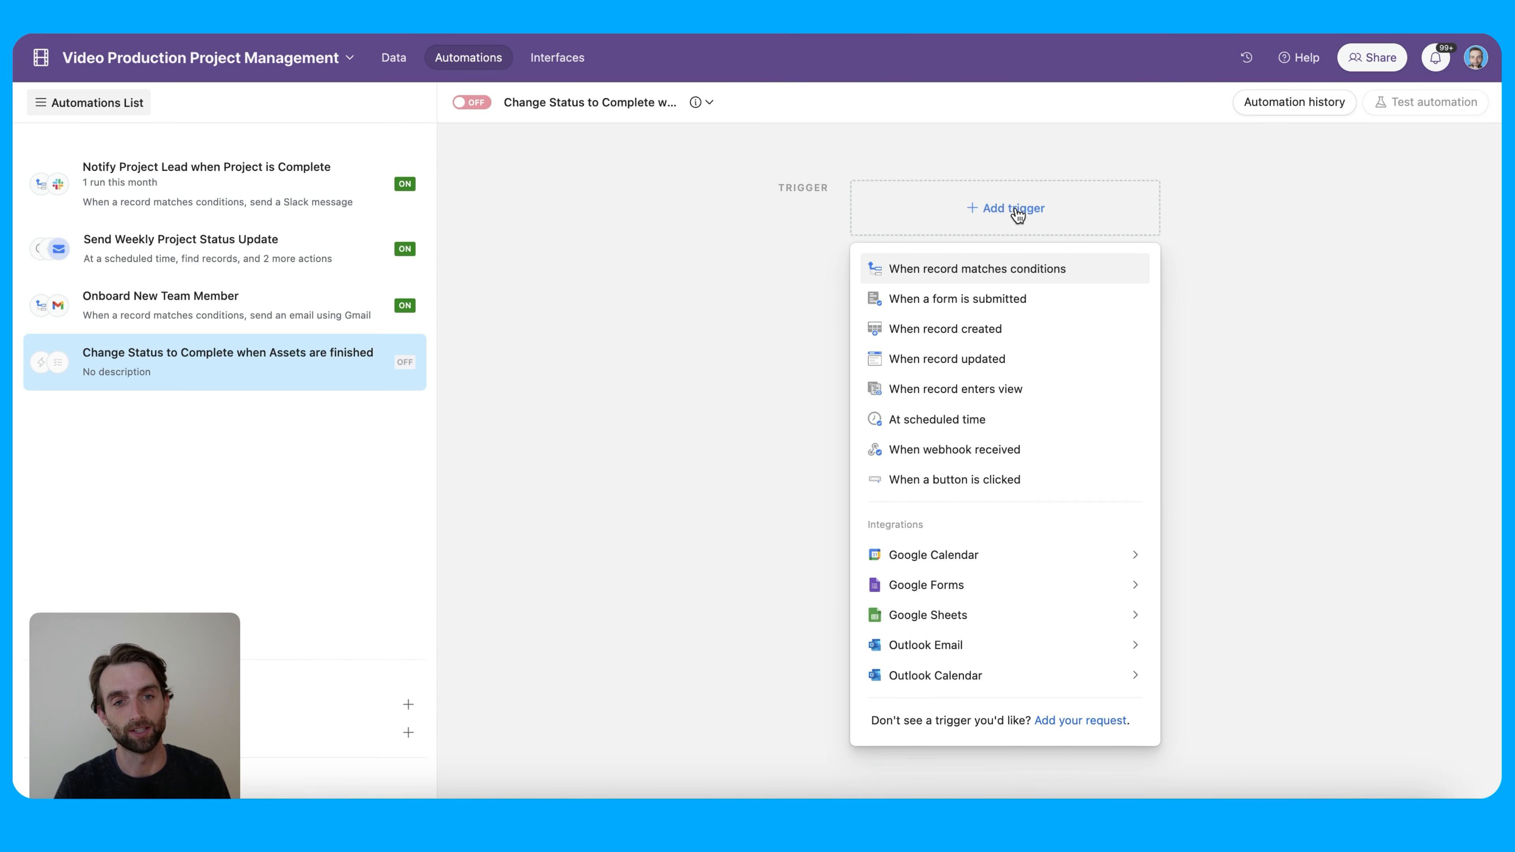
Use a 'When record matches conditions' trigger on the Projects table
click(1031, 275)
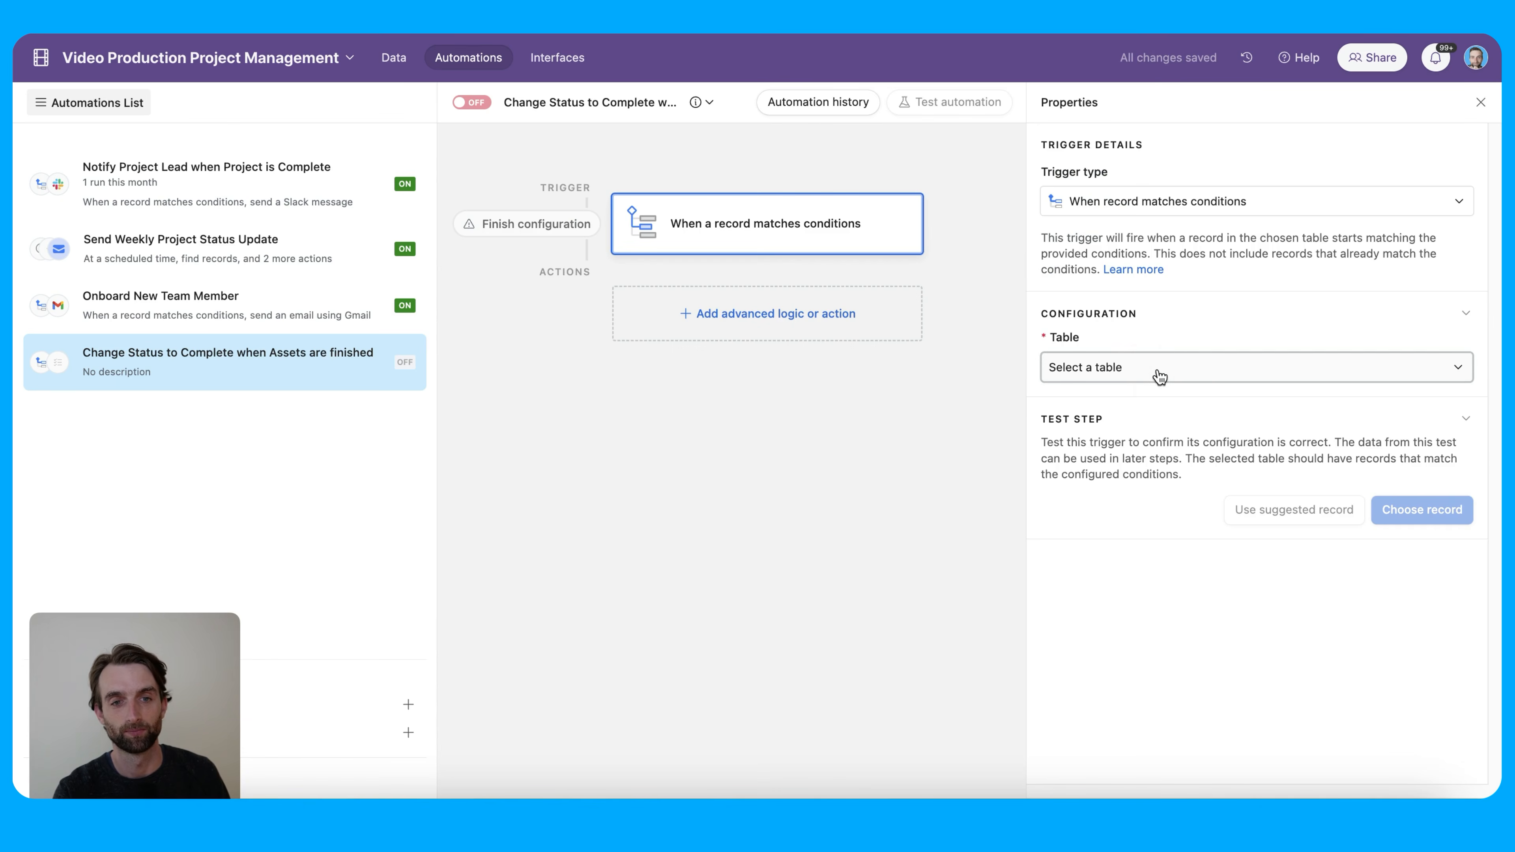
click(1156, 367)
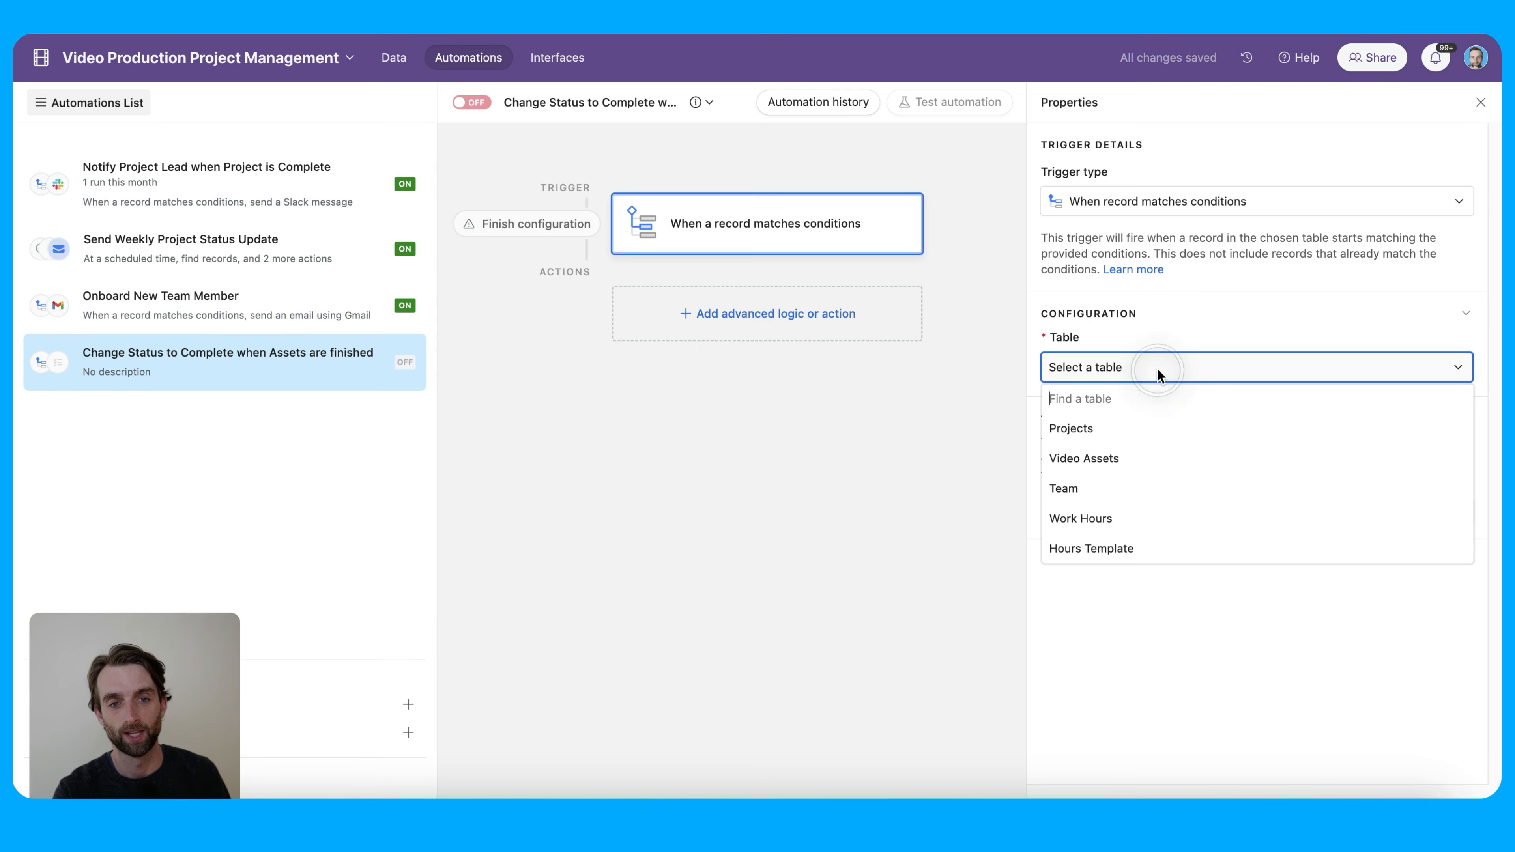
click(1155, 431)
Add the trigger condition All Assets Complete is Yes
click(1114, 438)
click(1141, 436)
scroll(1228, 540, down, 3)
scroll(1229, 548, down, 2)
click(1264, 593)
click(1273, 441)
click(1311, 575)
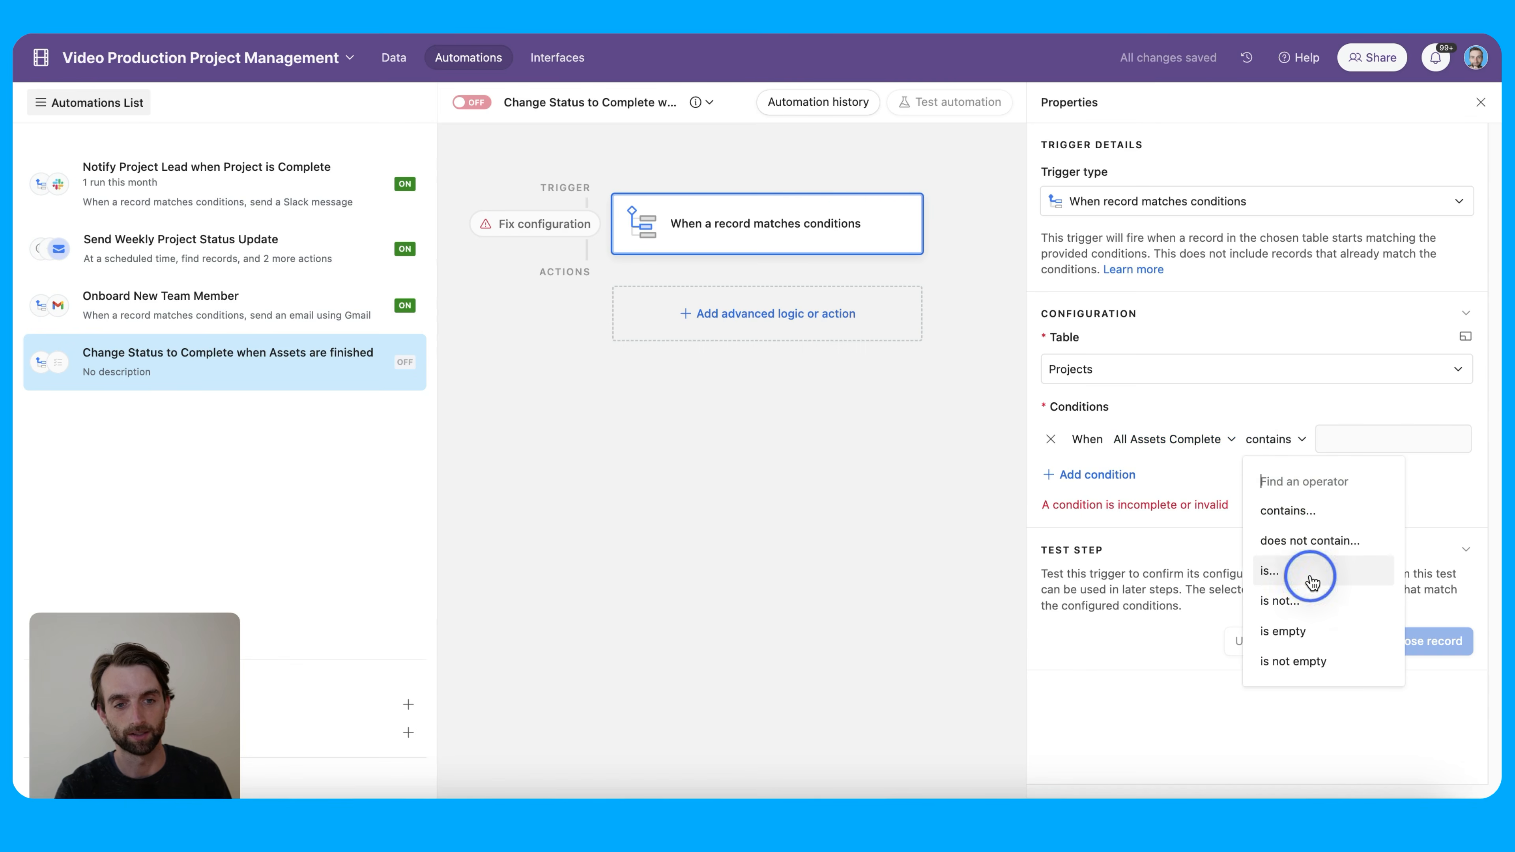
click(1353, 439)
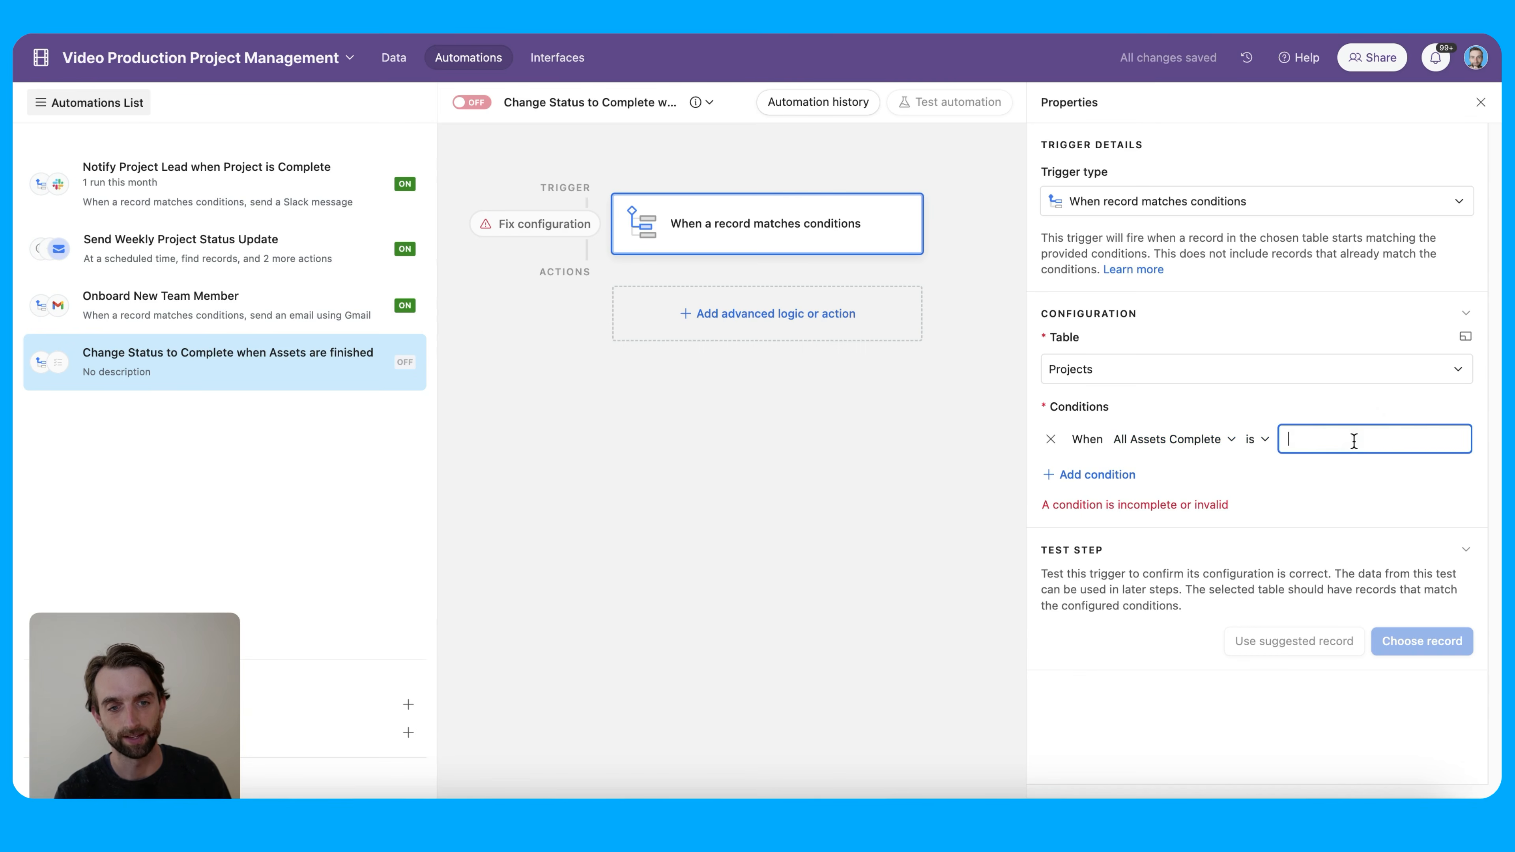
text(Yes)
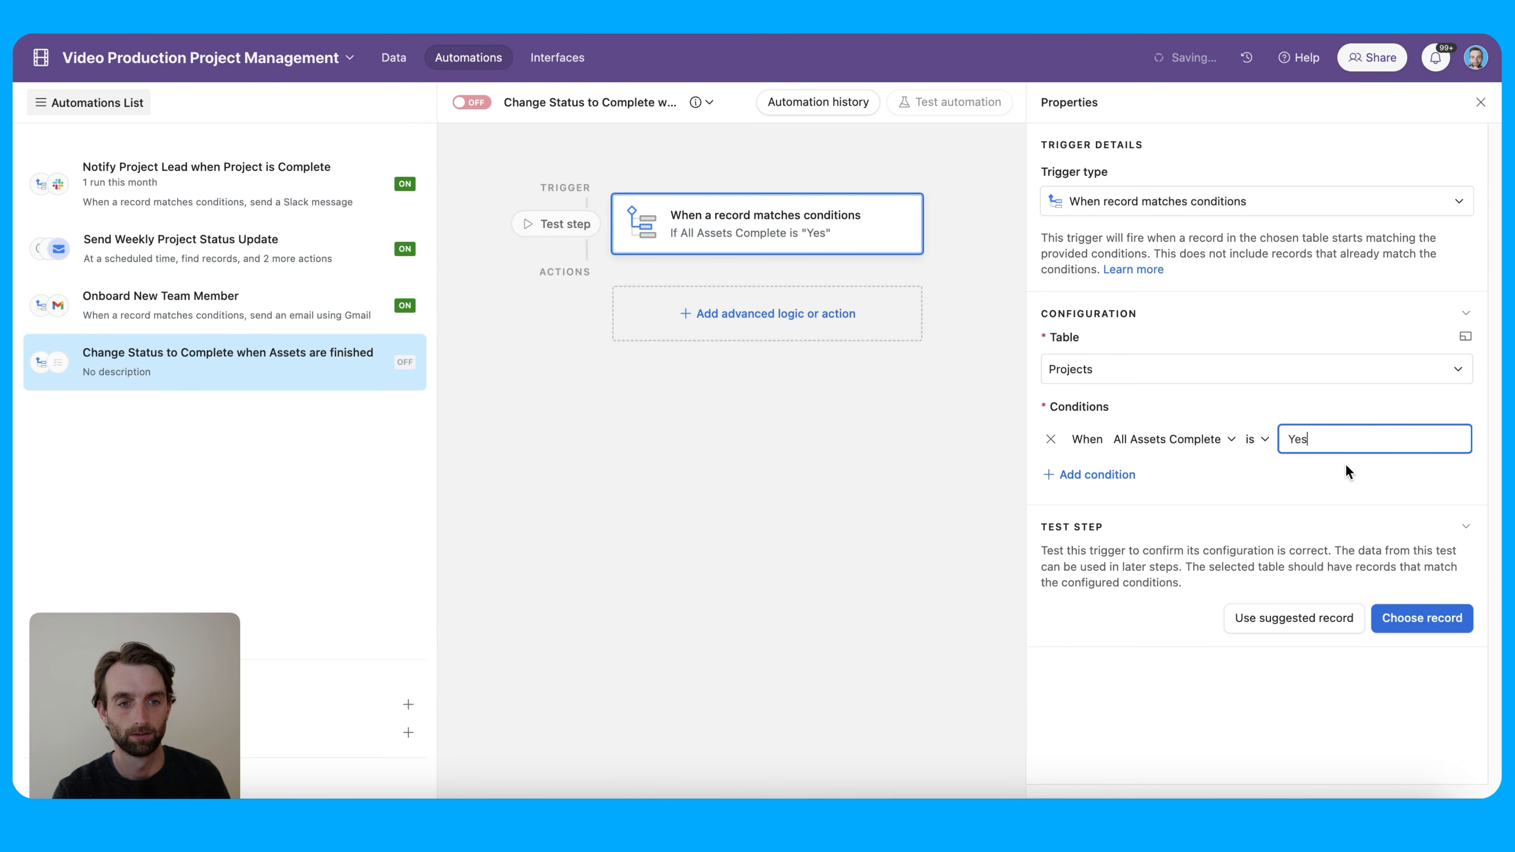
click(1359, 484)
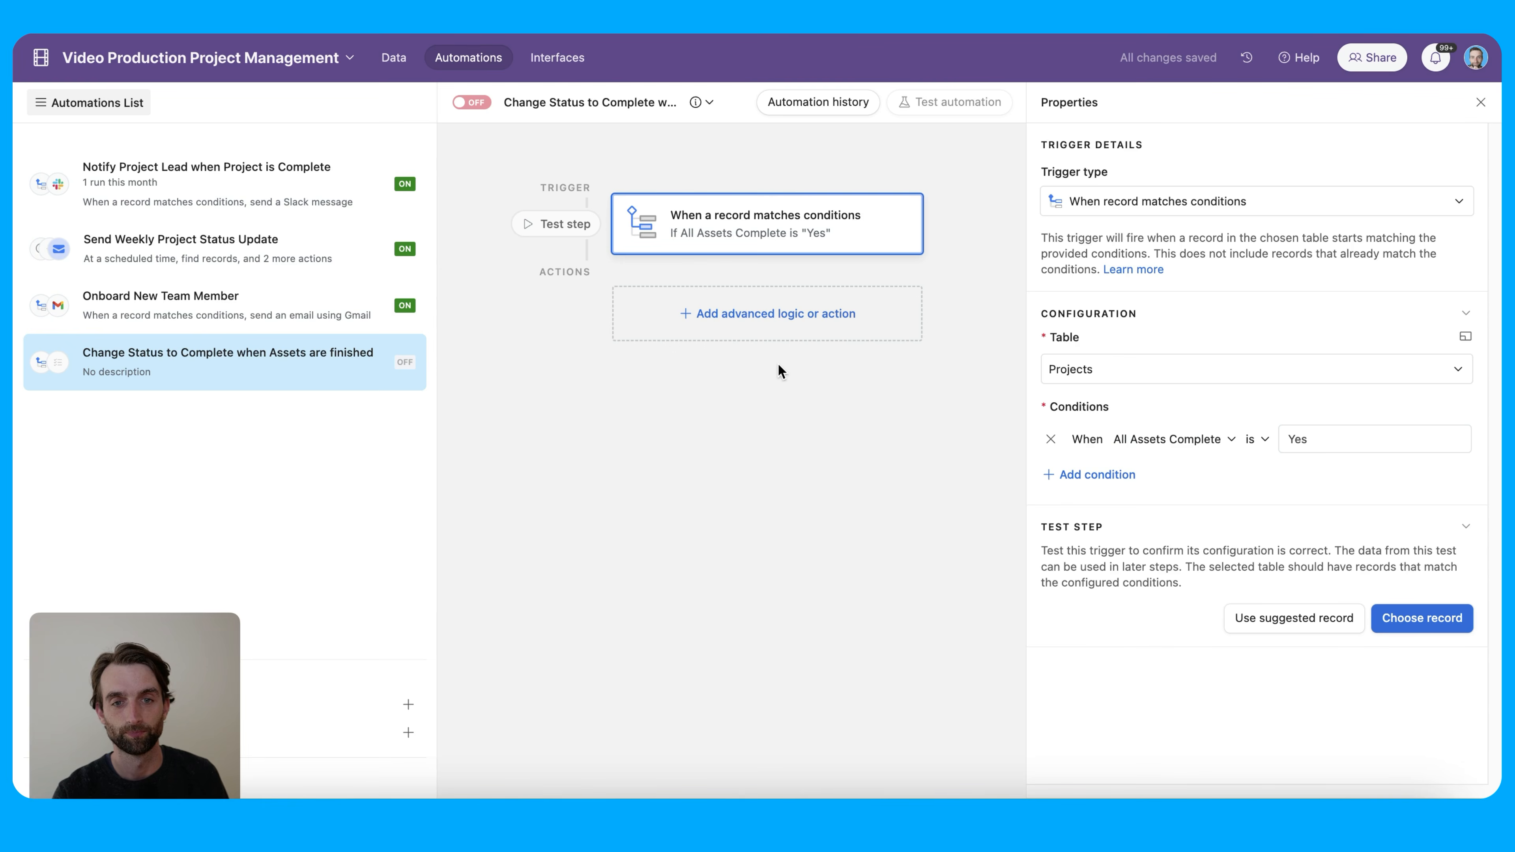
Add an Update record action on Projects using the triggering record's ID
click(788, 322)
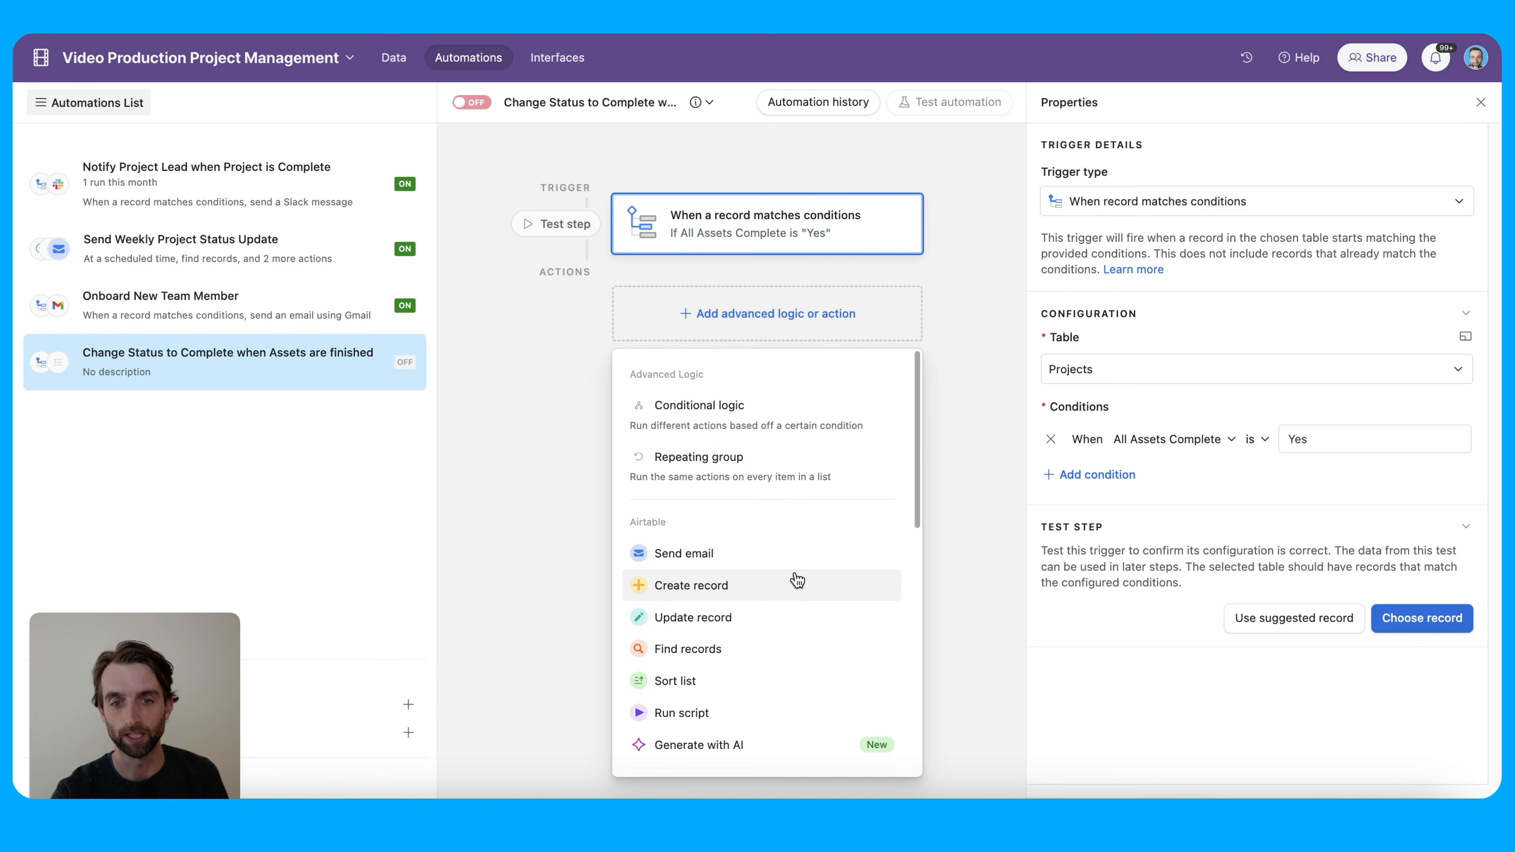
click(795, 620)
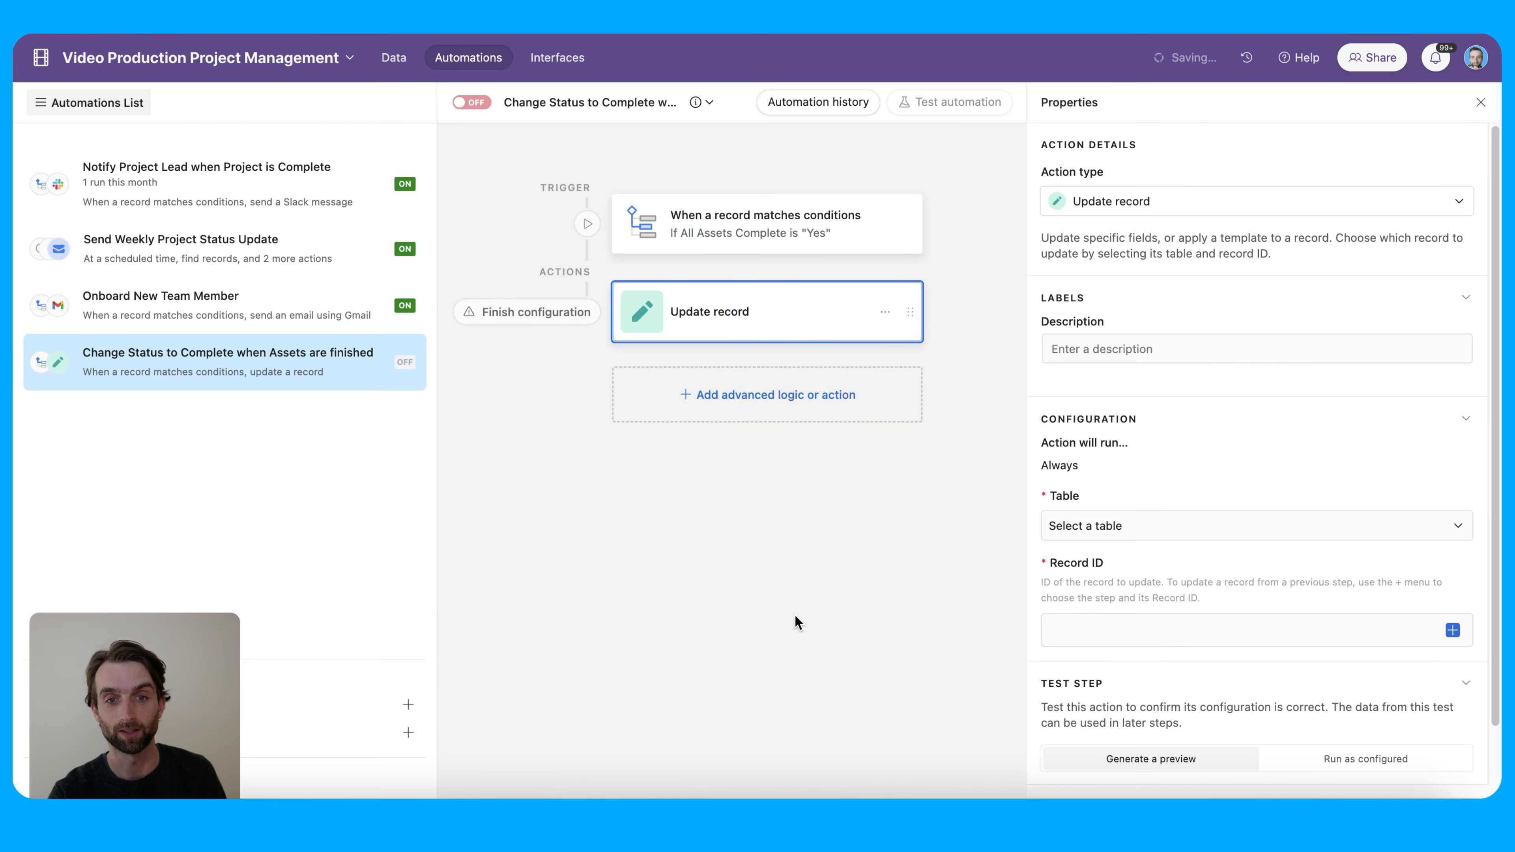
click(1095, 525)
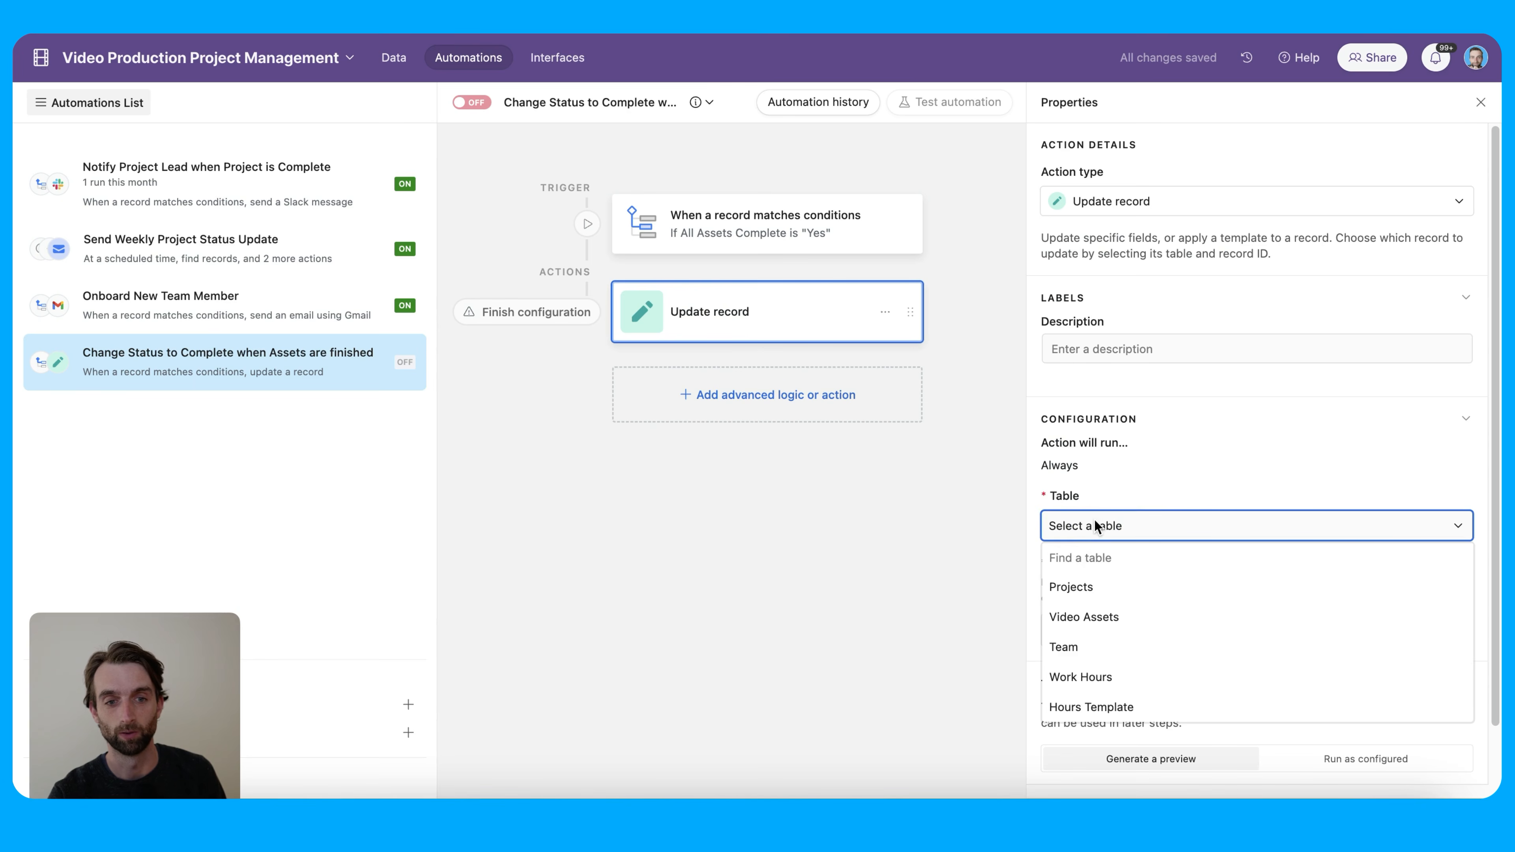
click(1112, 588)
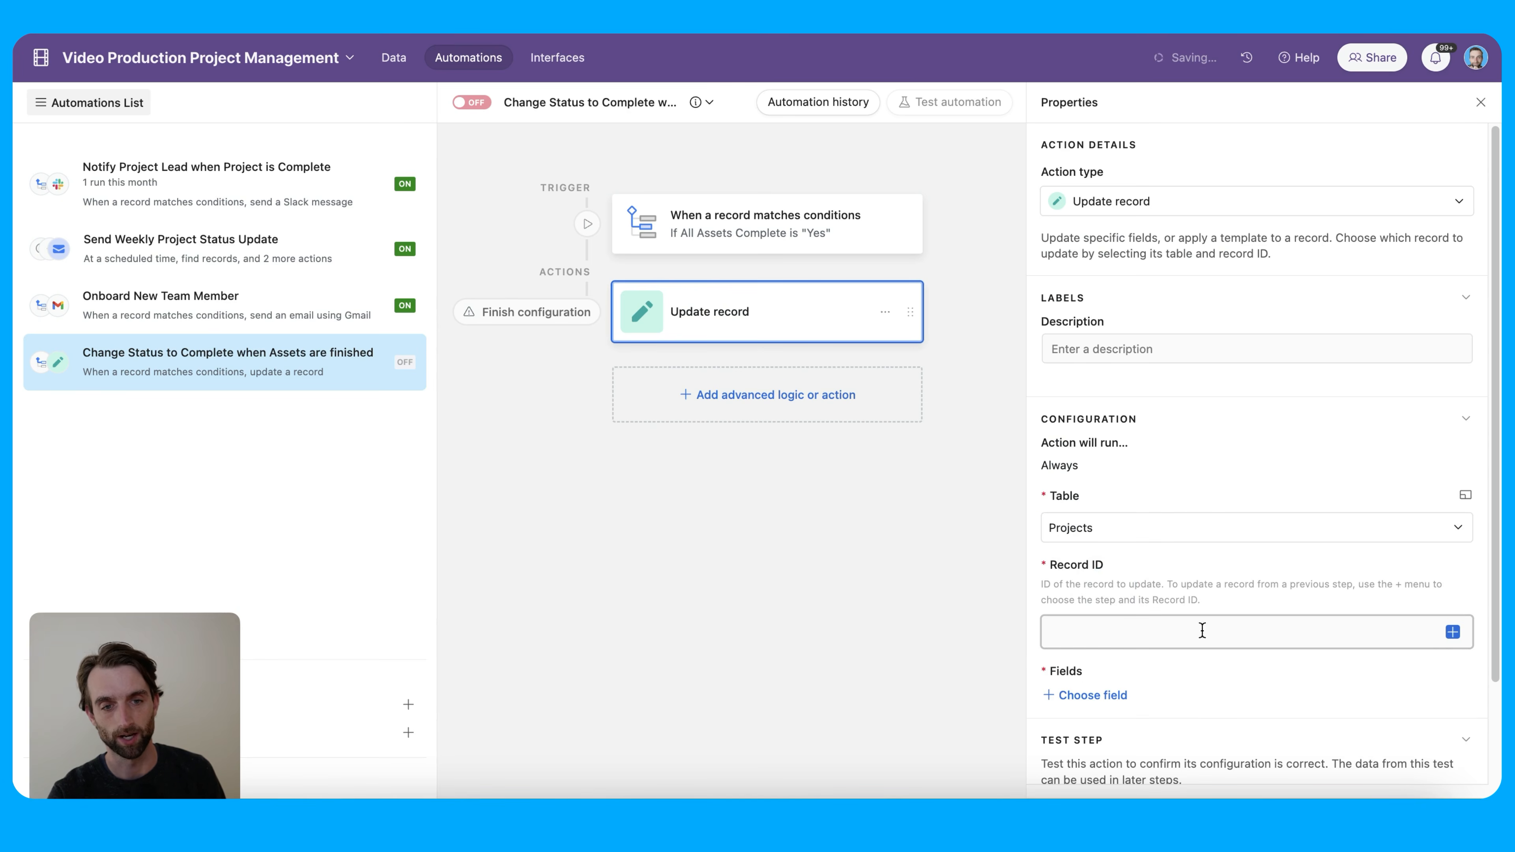
click(1453, 632)
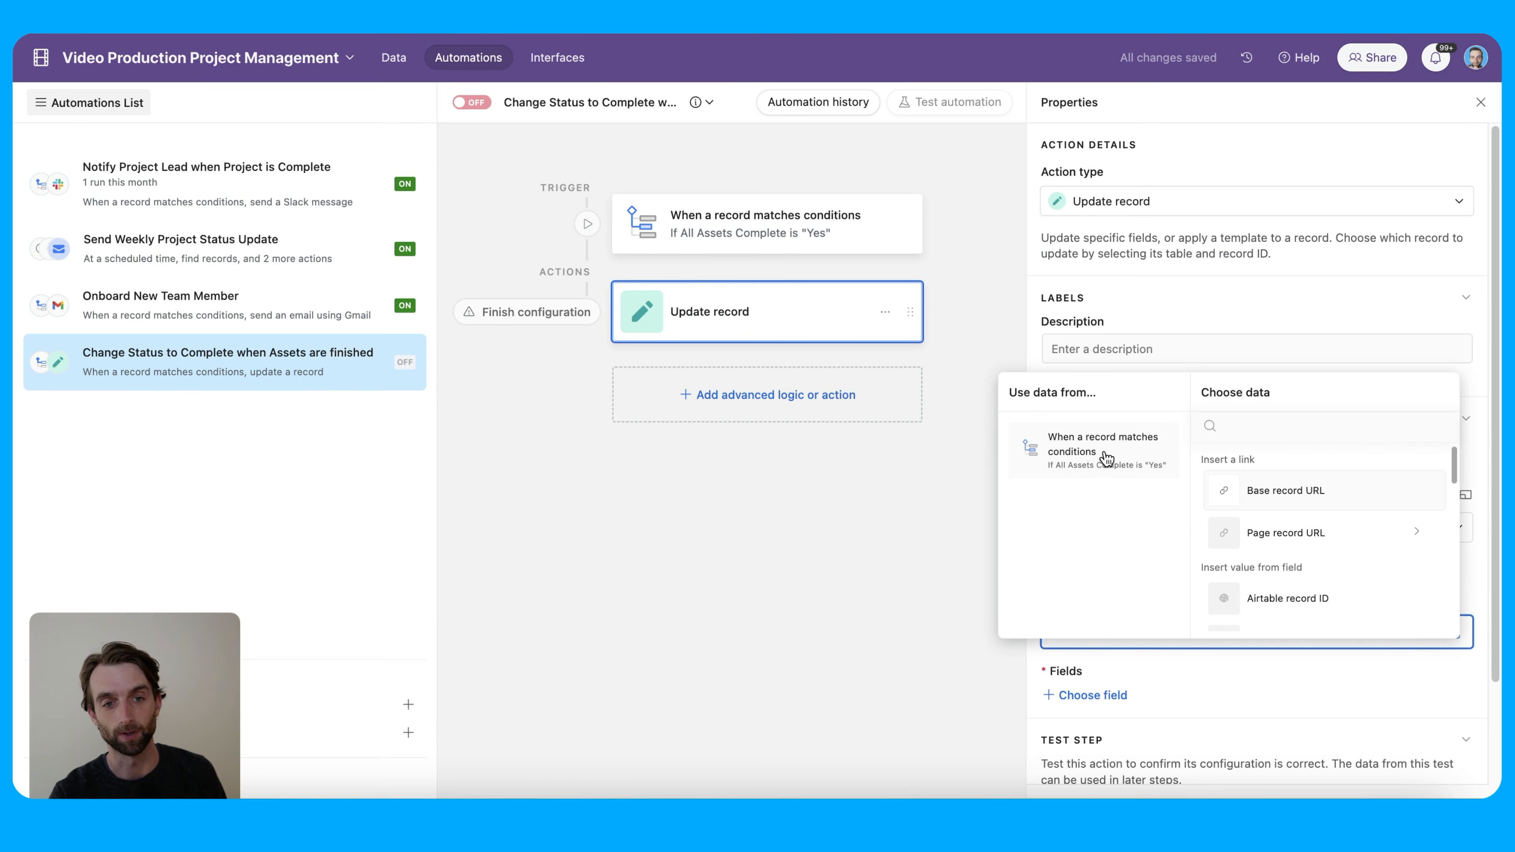
click(1353, 596)
scroll(1317, 612, down, 2)
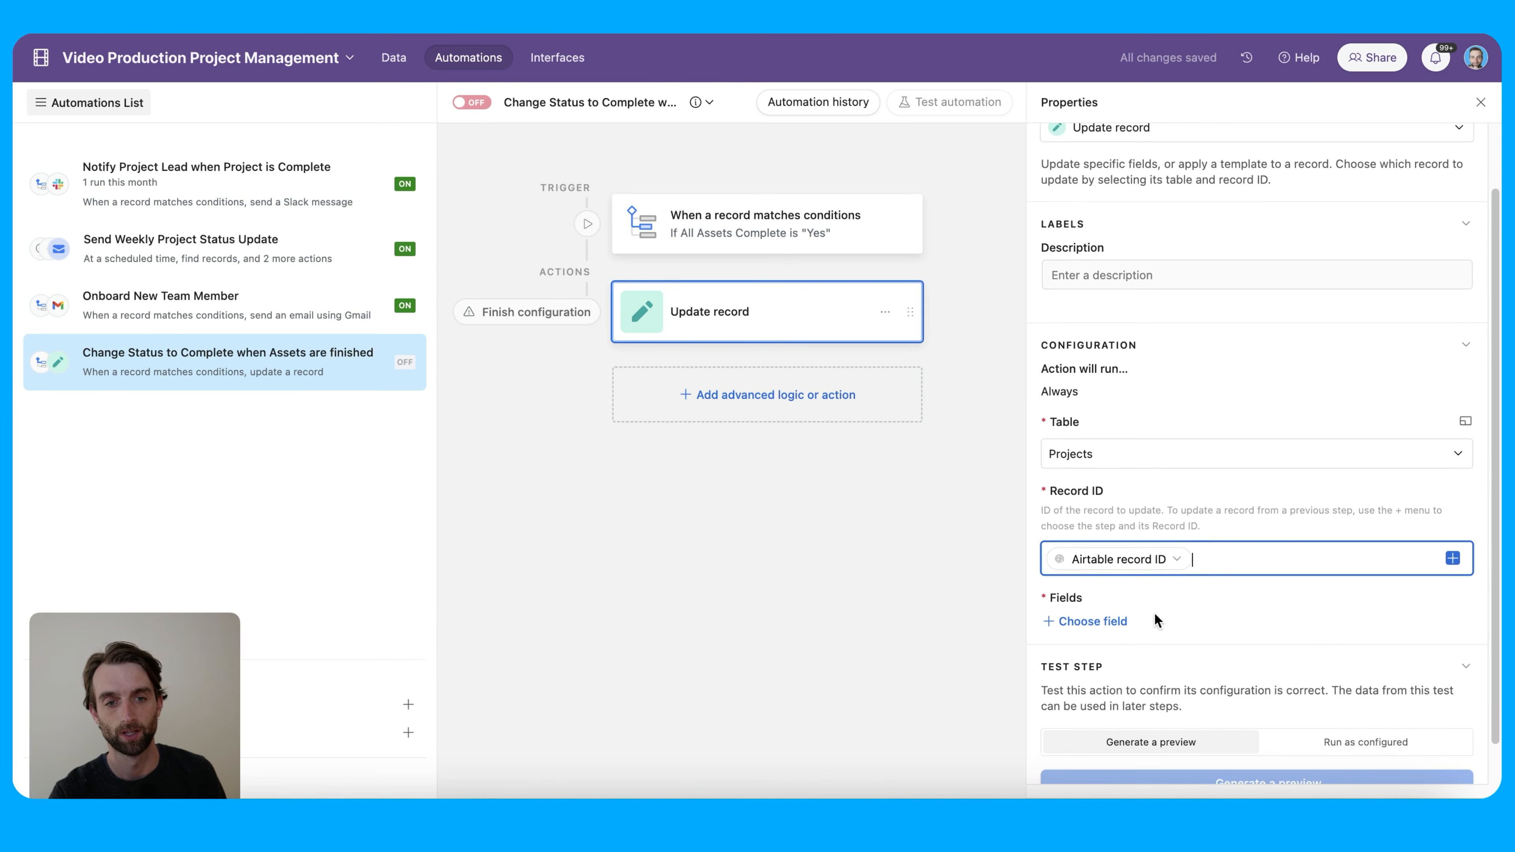
Have the action set Status to Complete, switch the automation on, and return to Projects data
click(1103, 619)
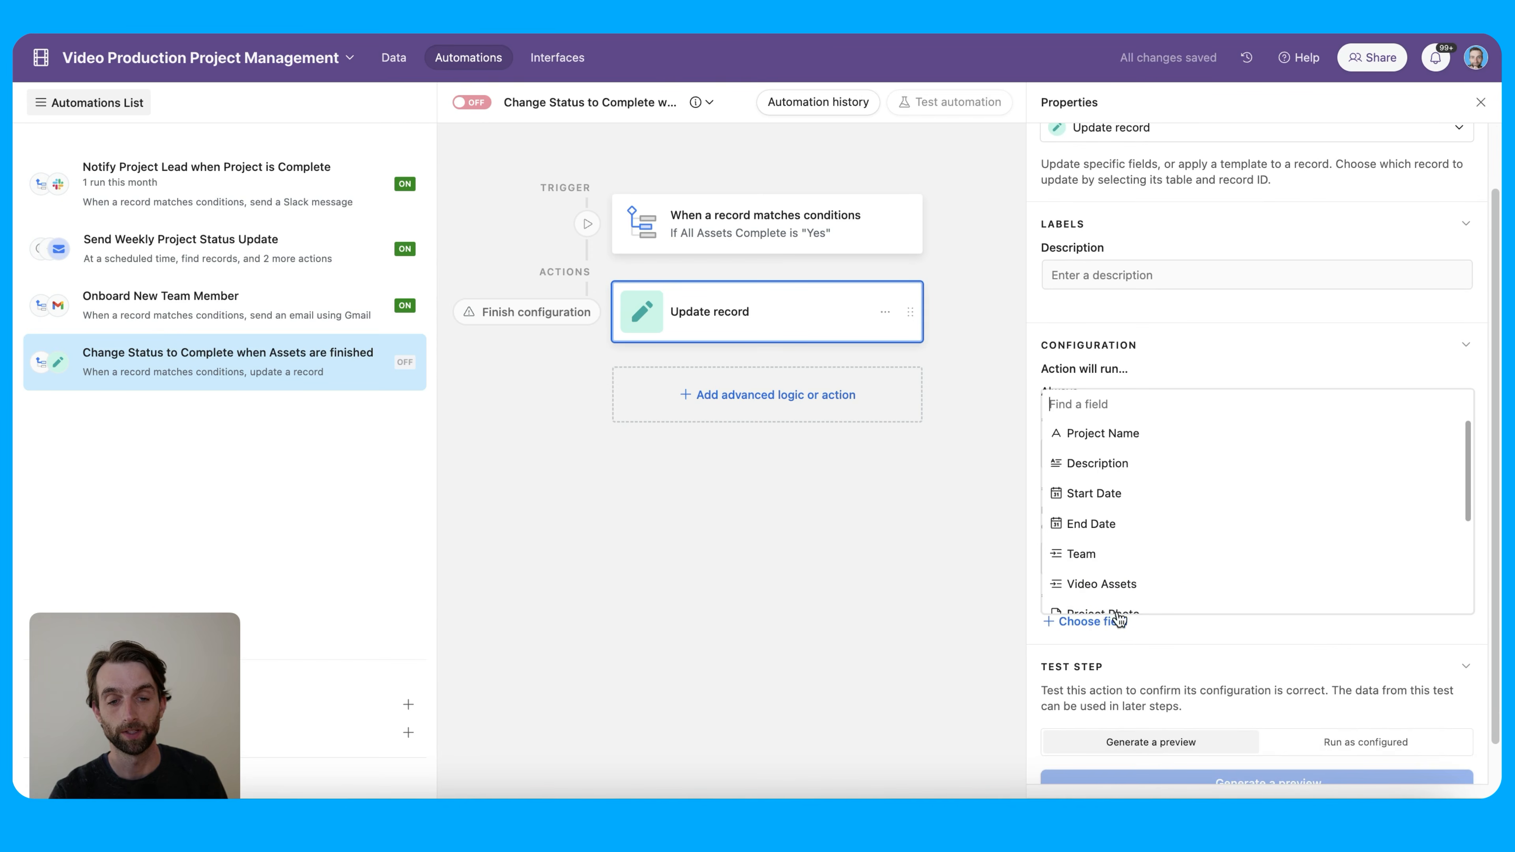
scroll(1174, 571, down, 3)
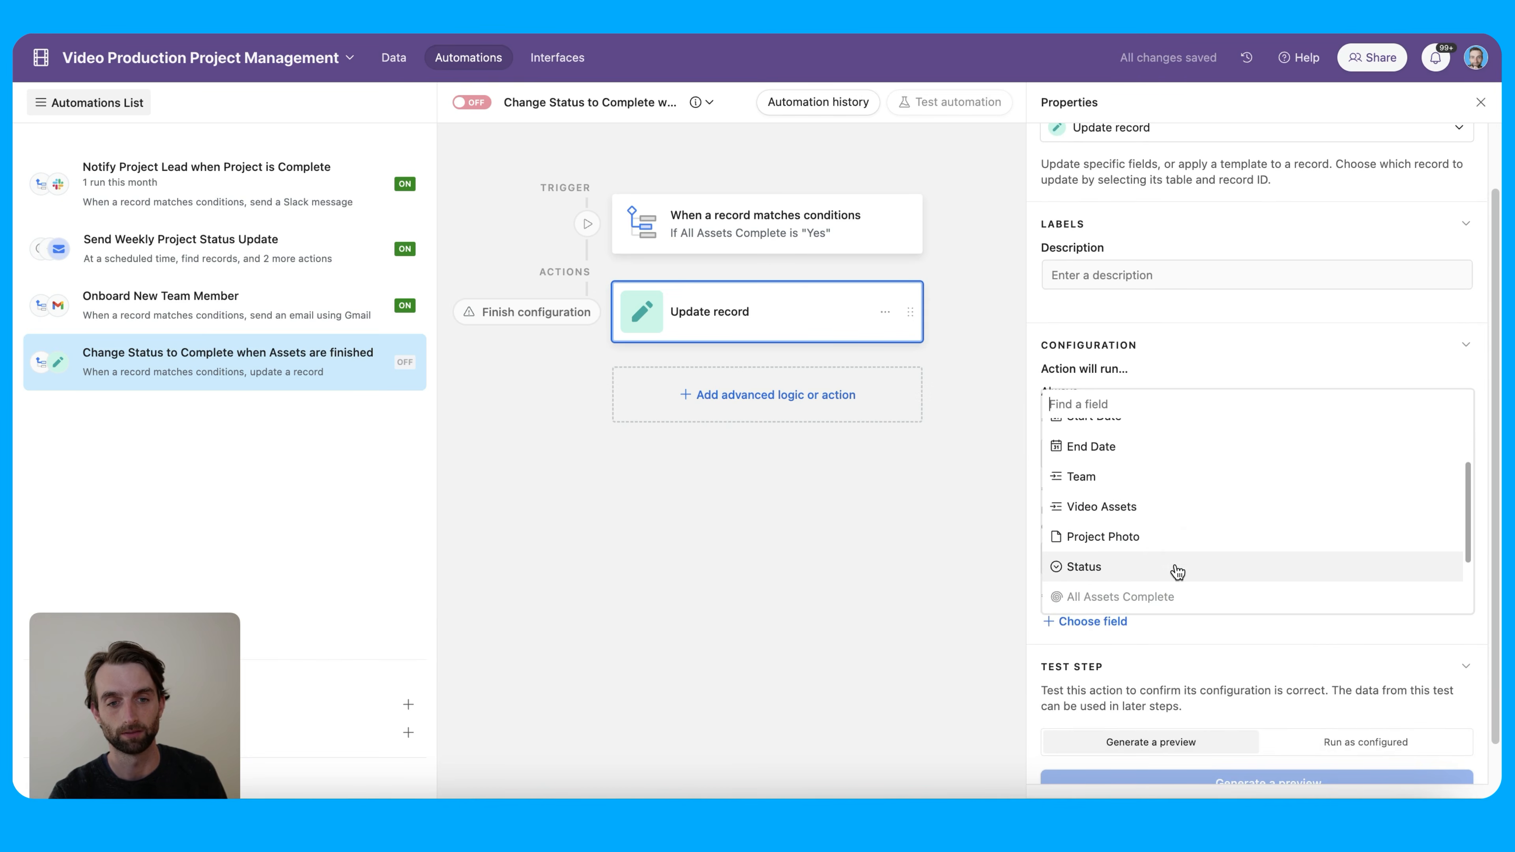
click(1177, 569)
scroll(1274, 601, down, 4)
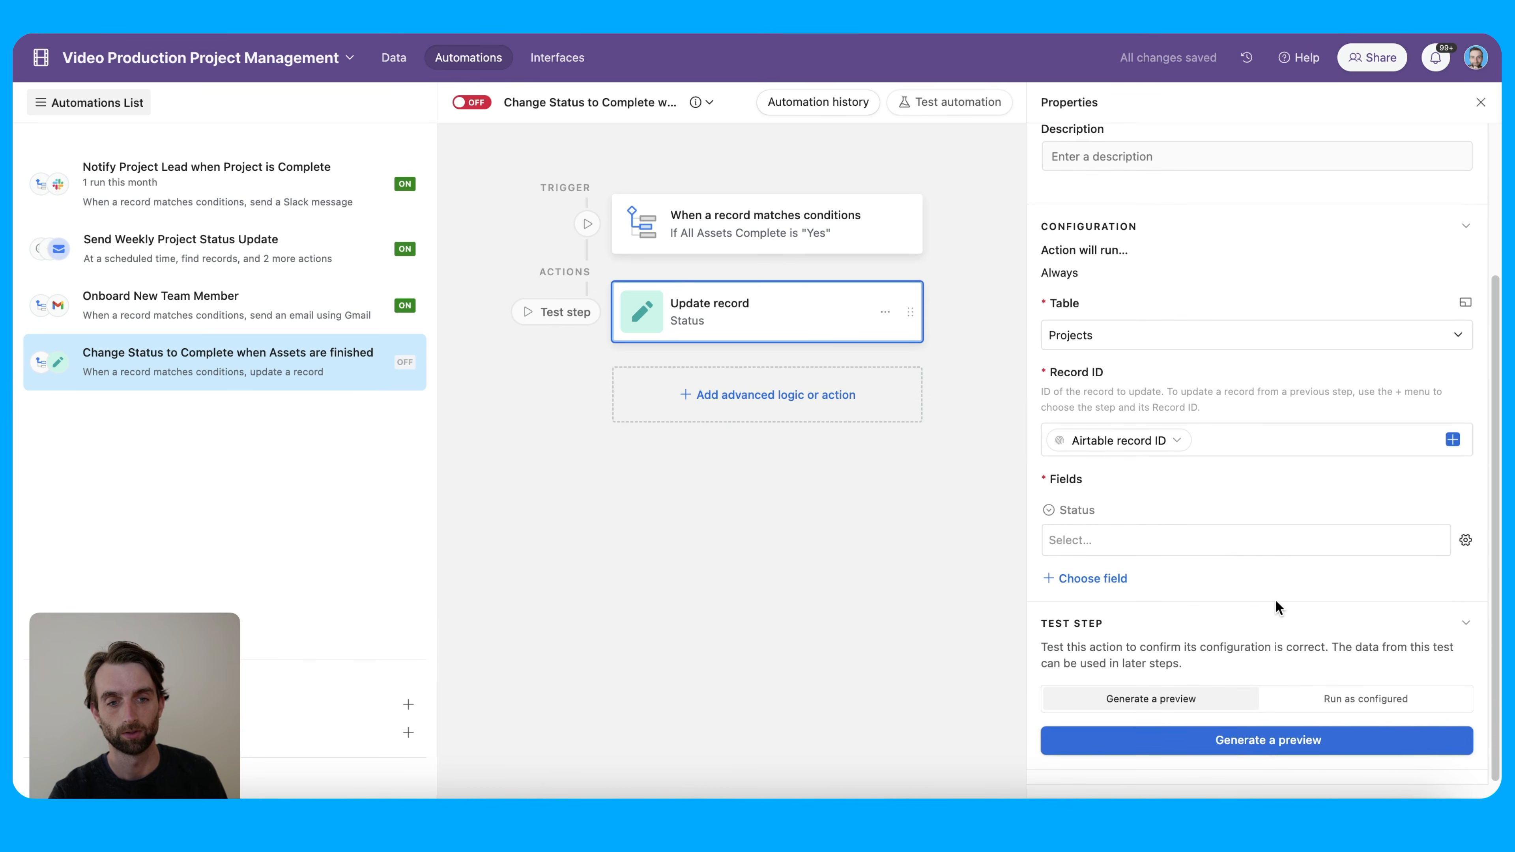
click(1229, 542)
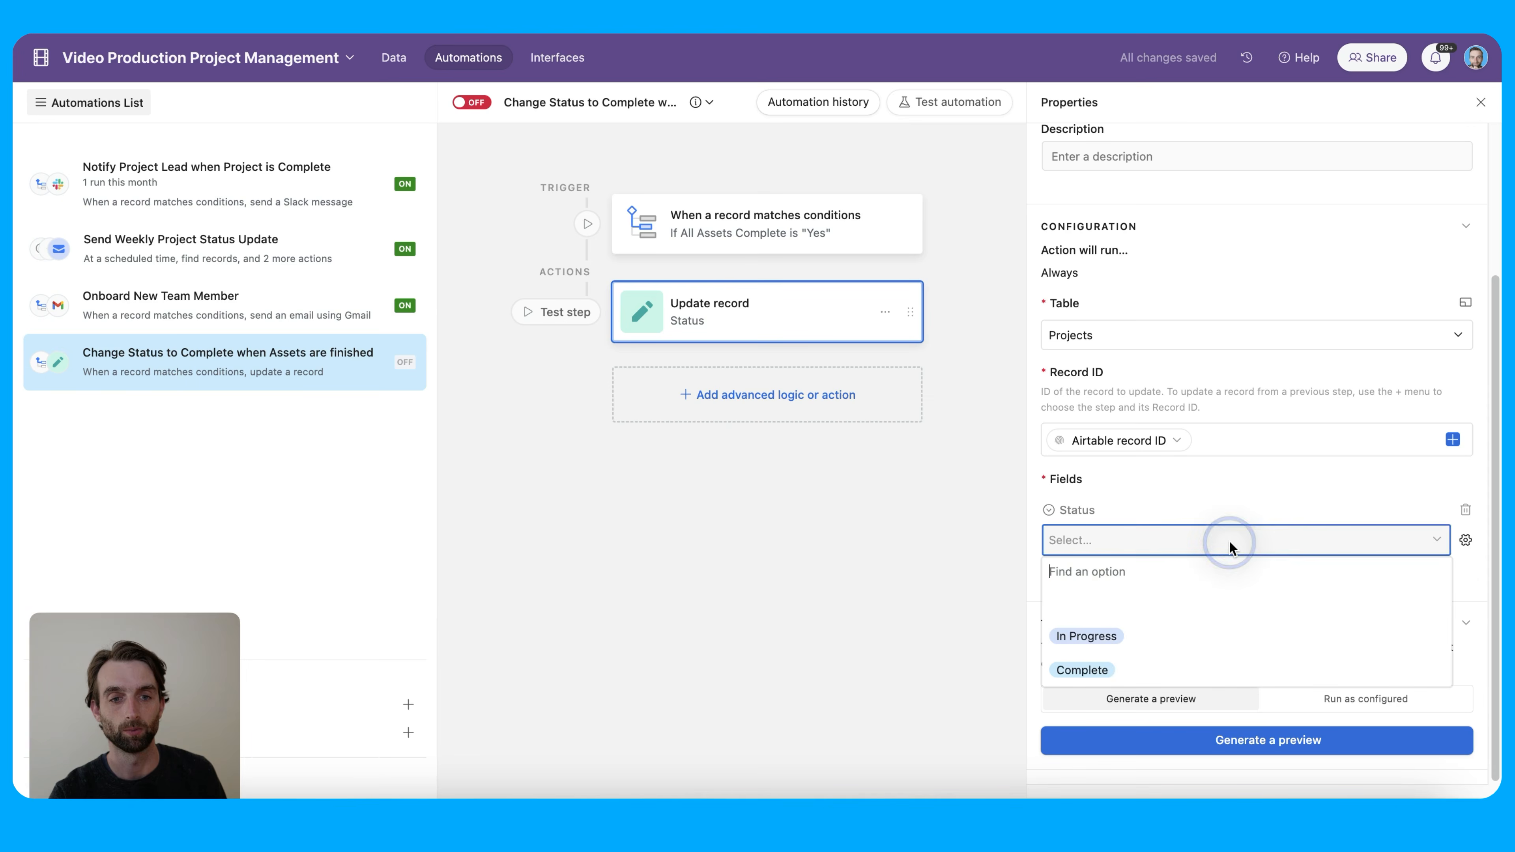
click(1218, 667)
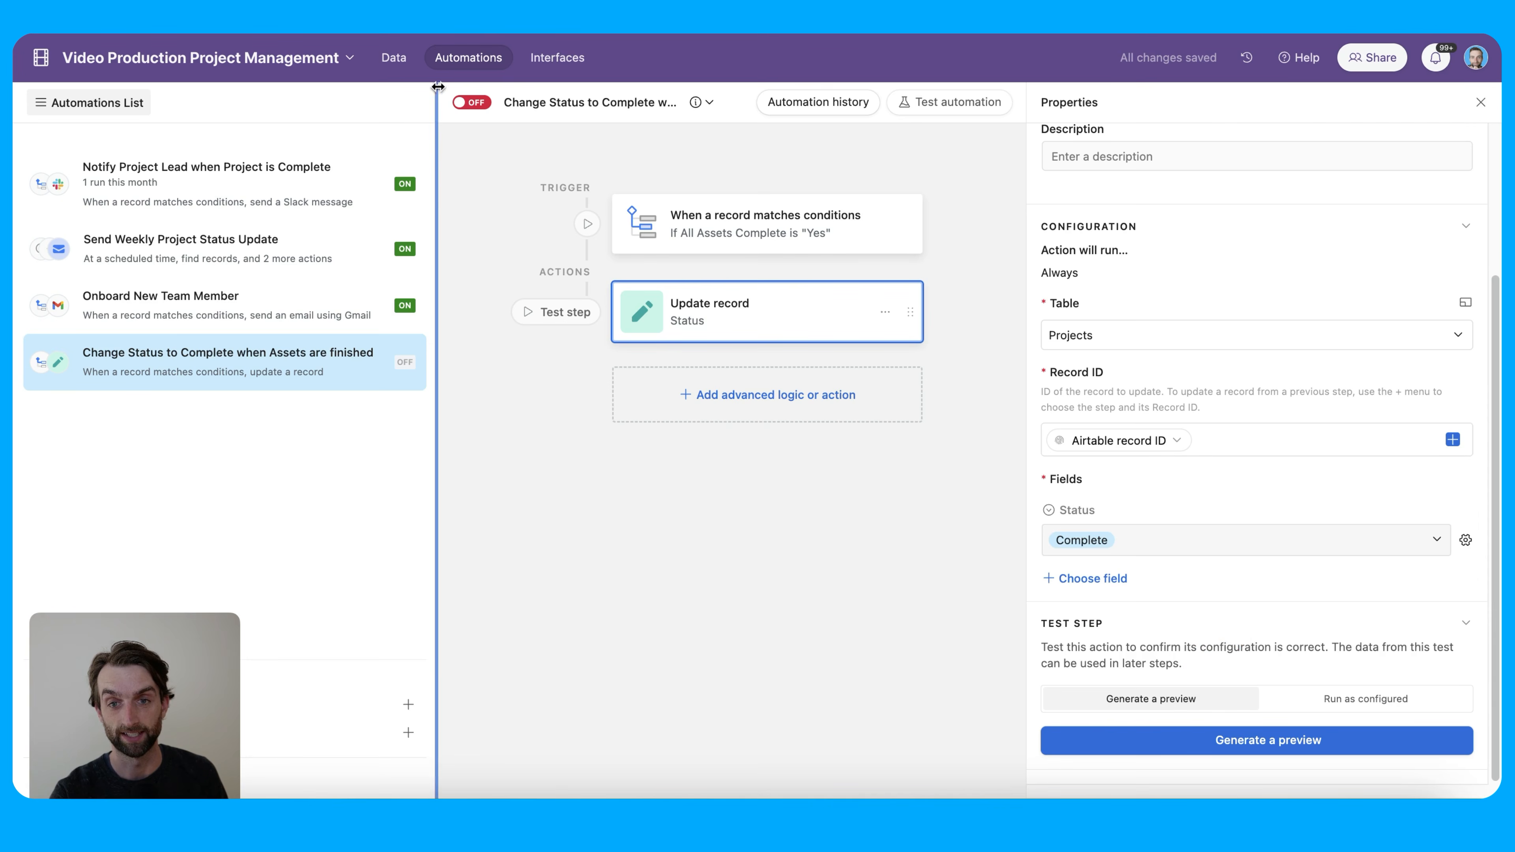
click(474, 104)
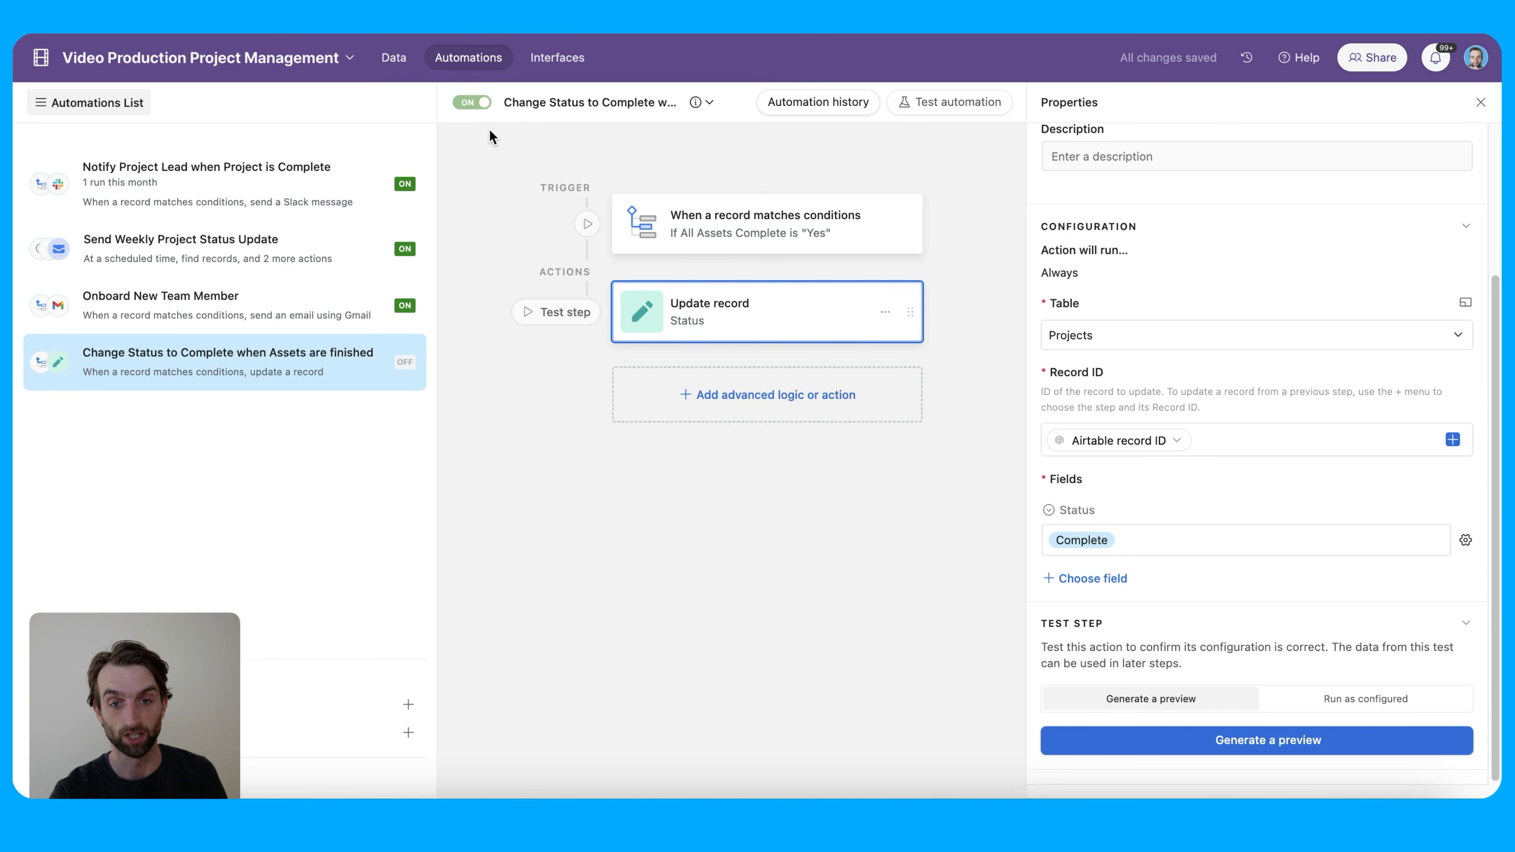
click(395, 60)
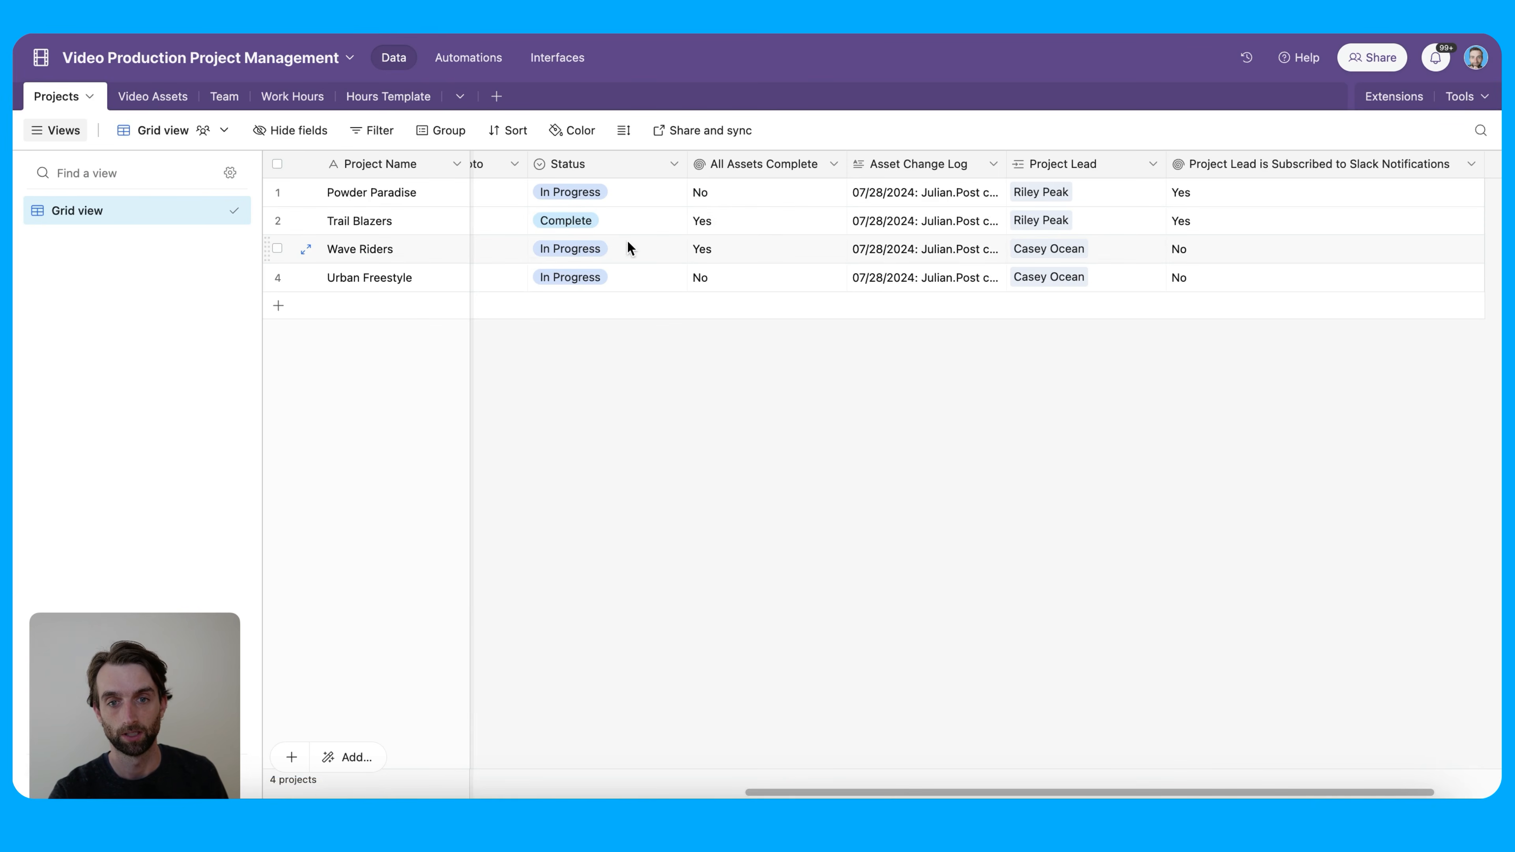
Mark Skiing Highlights Reel Complete and check Wave Riders' All Assets Complete in Projects
click(644, 276)
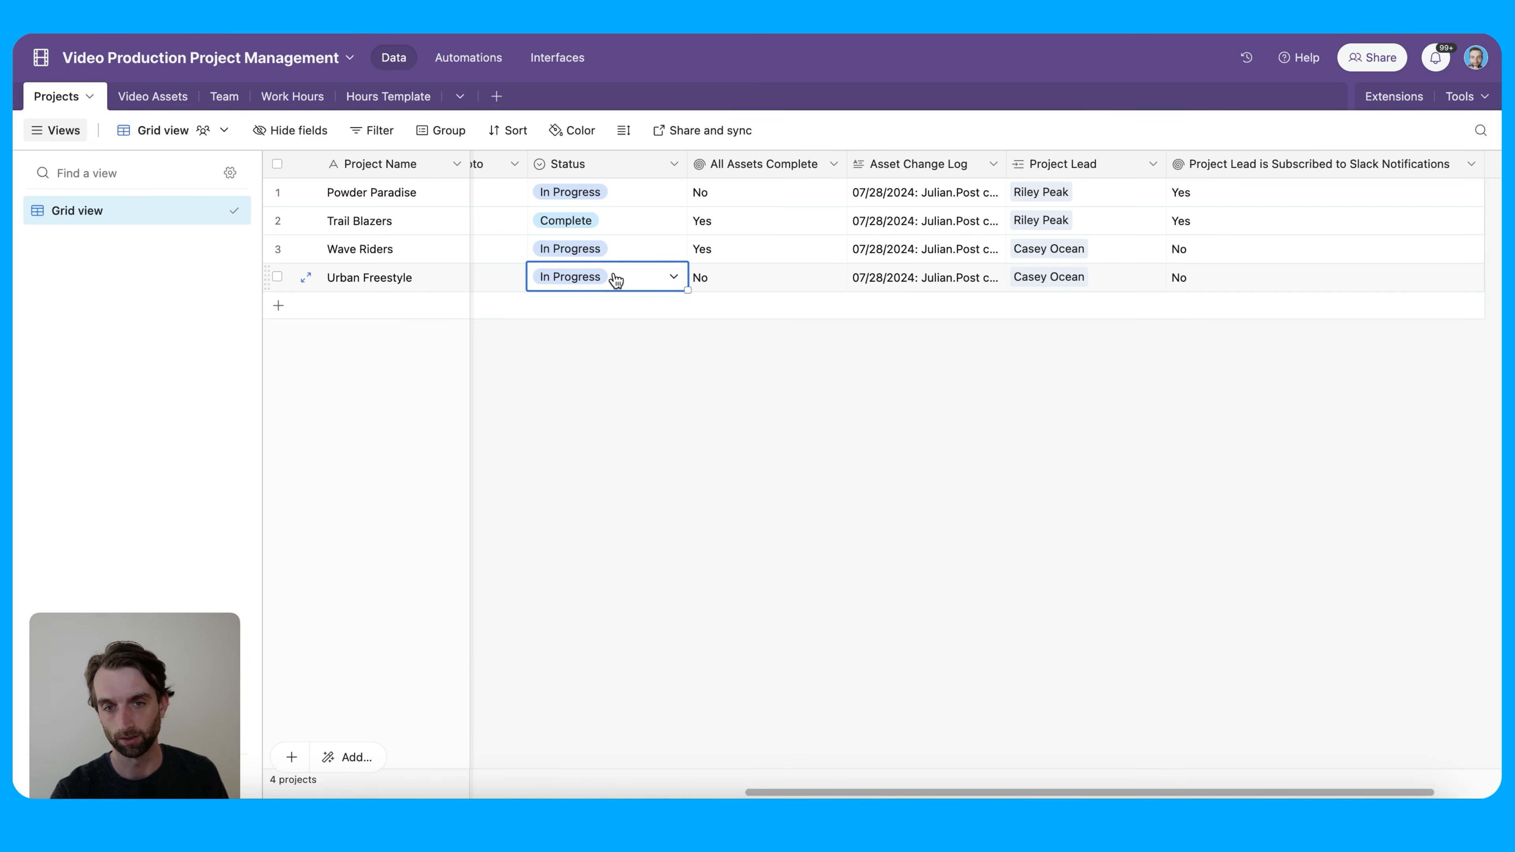
click(165, 105)
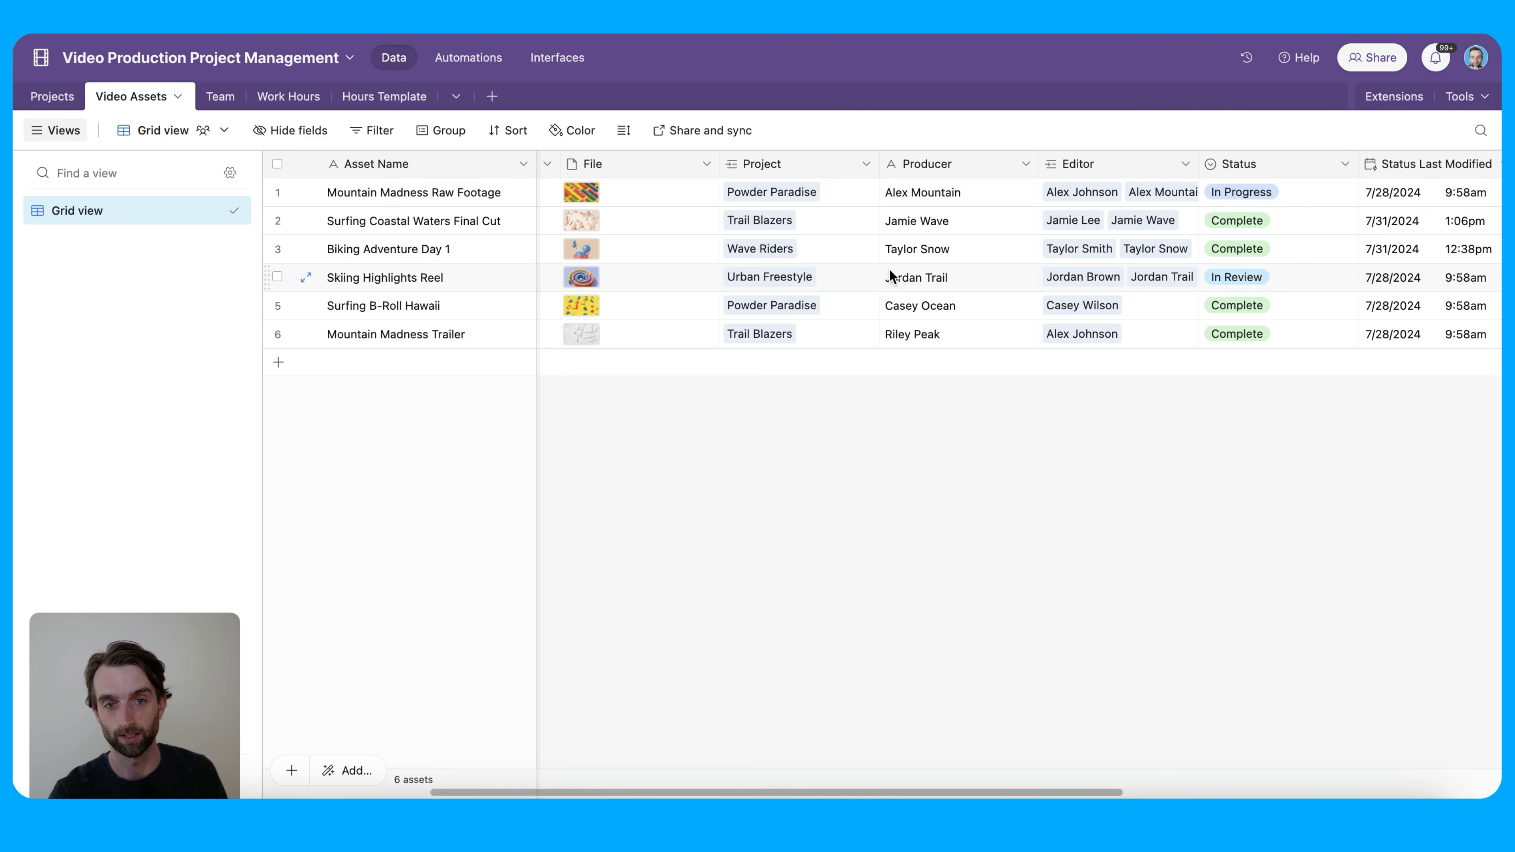
click(832, 266)
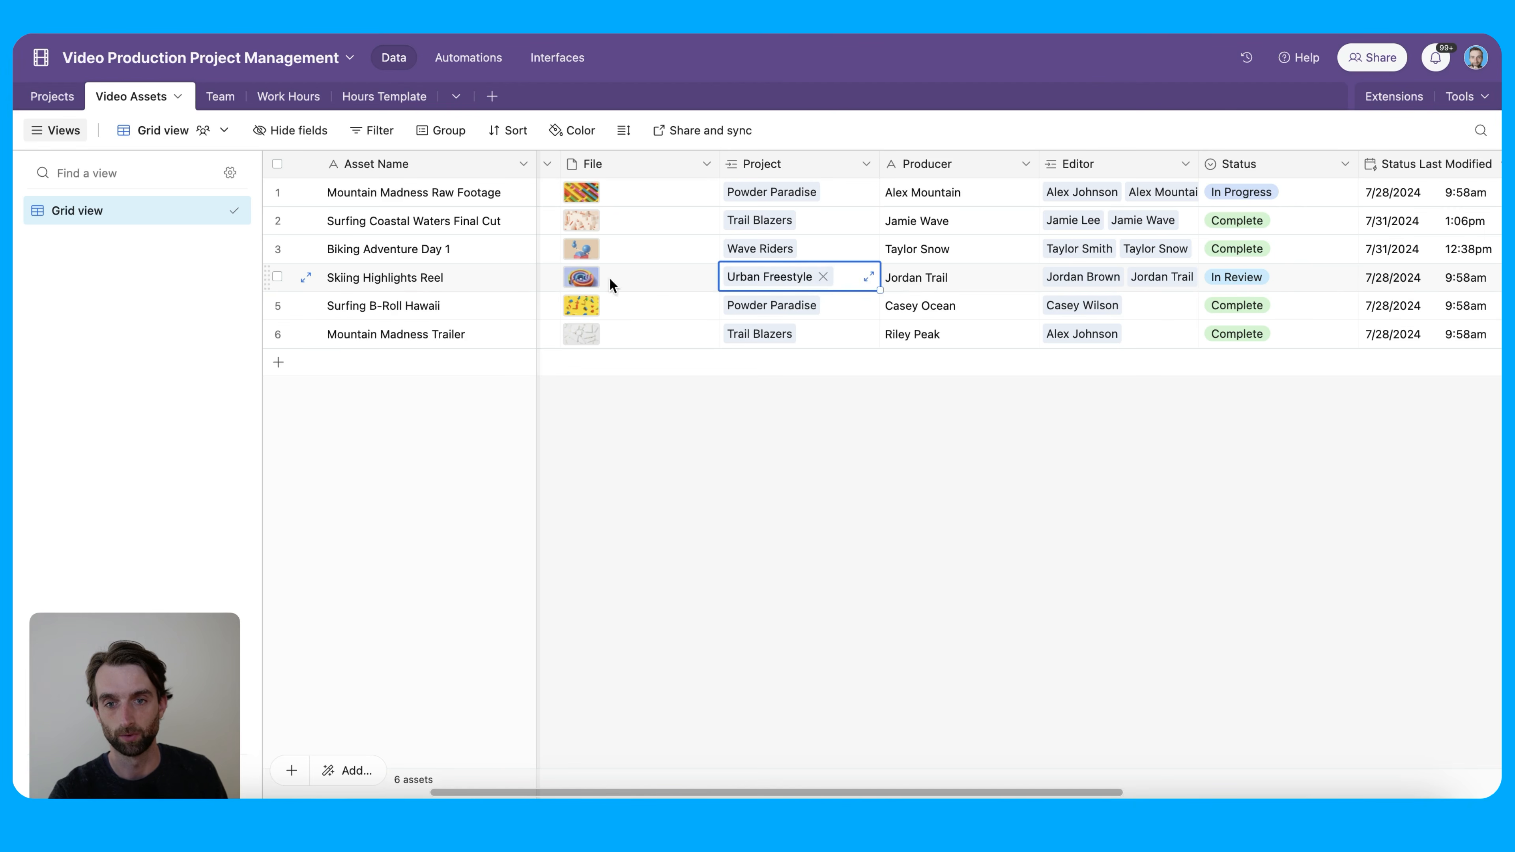
click(1278, 275)
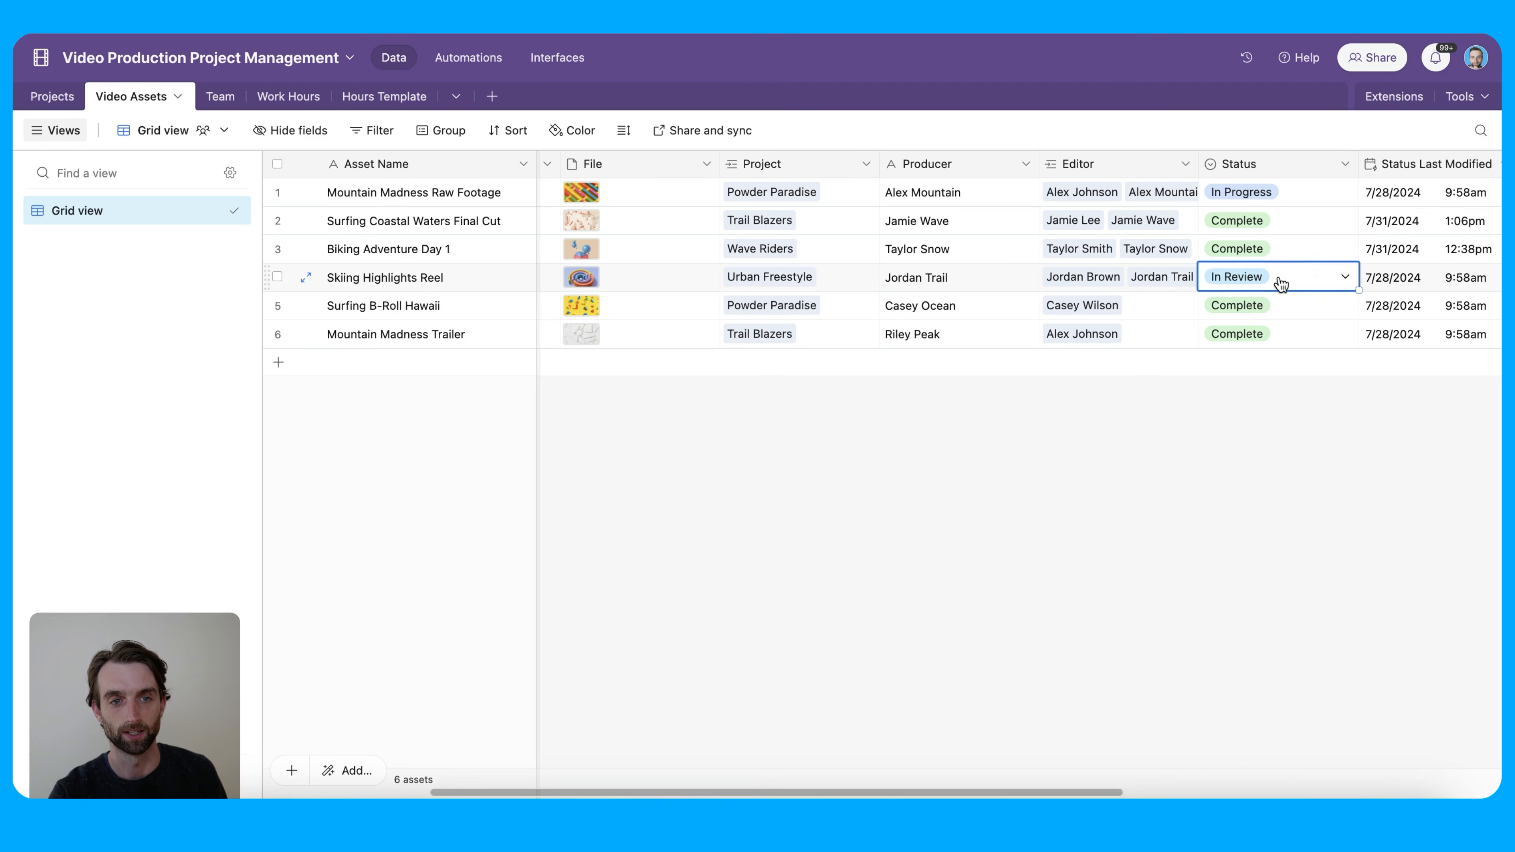
click(1278, 275)
click(1288, 436)
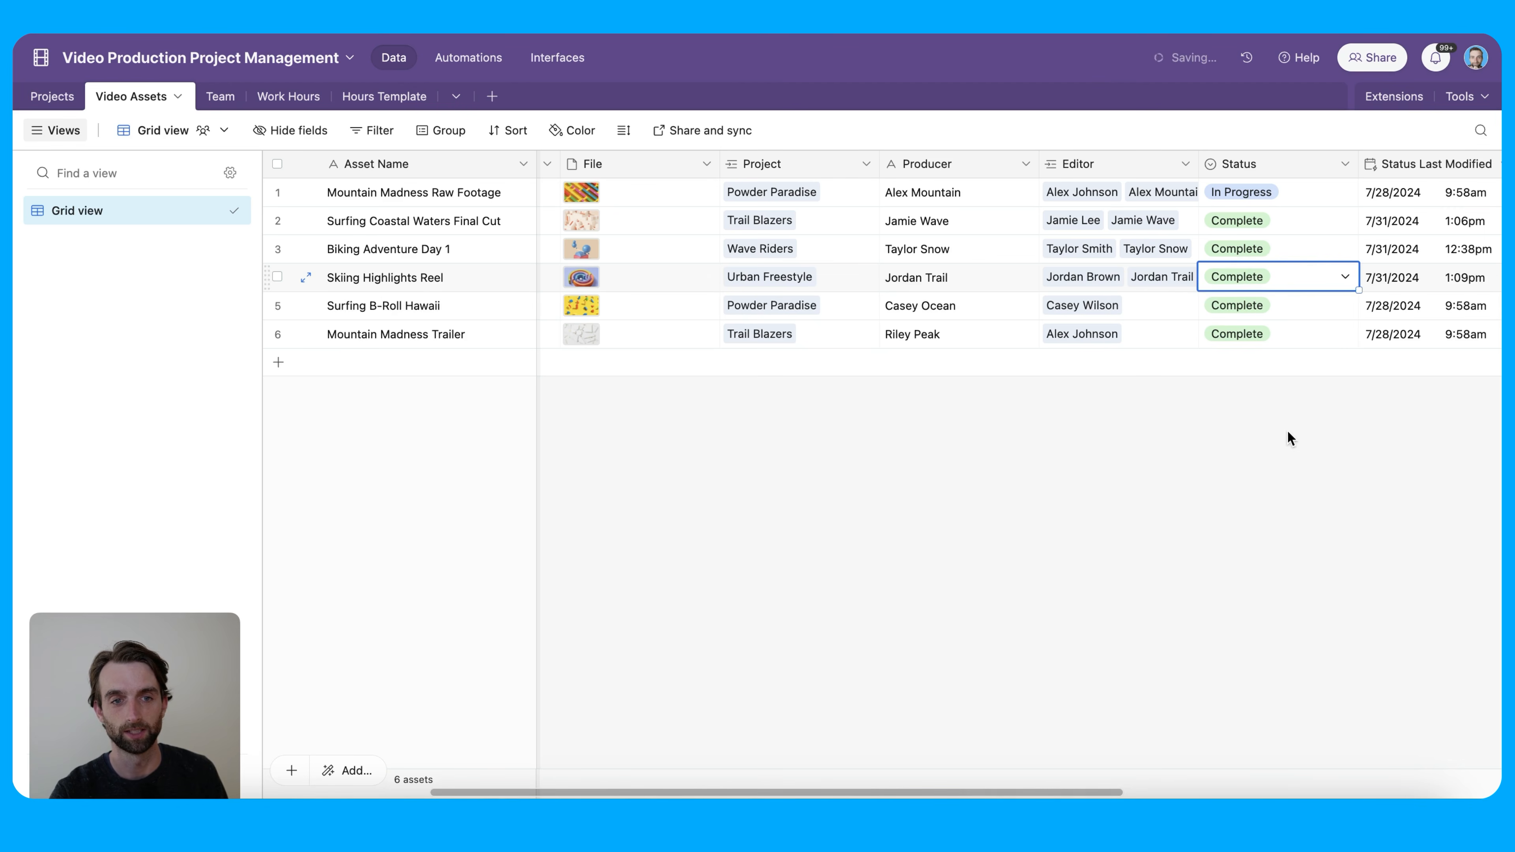
click(65, 102)
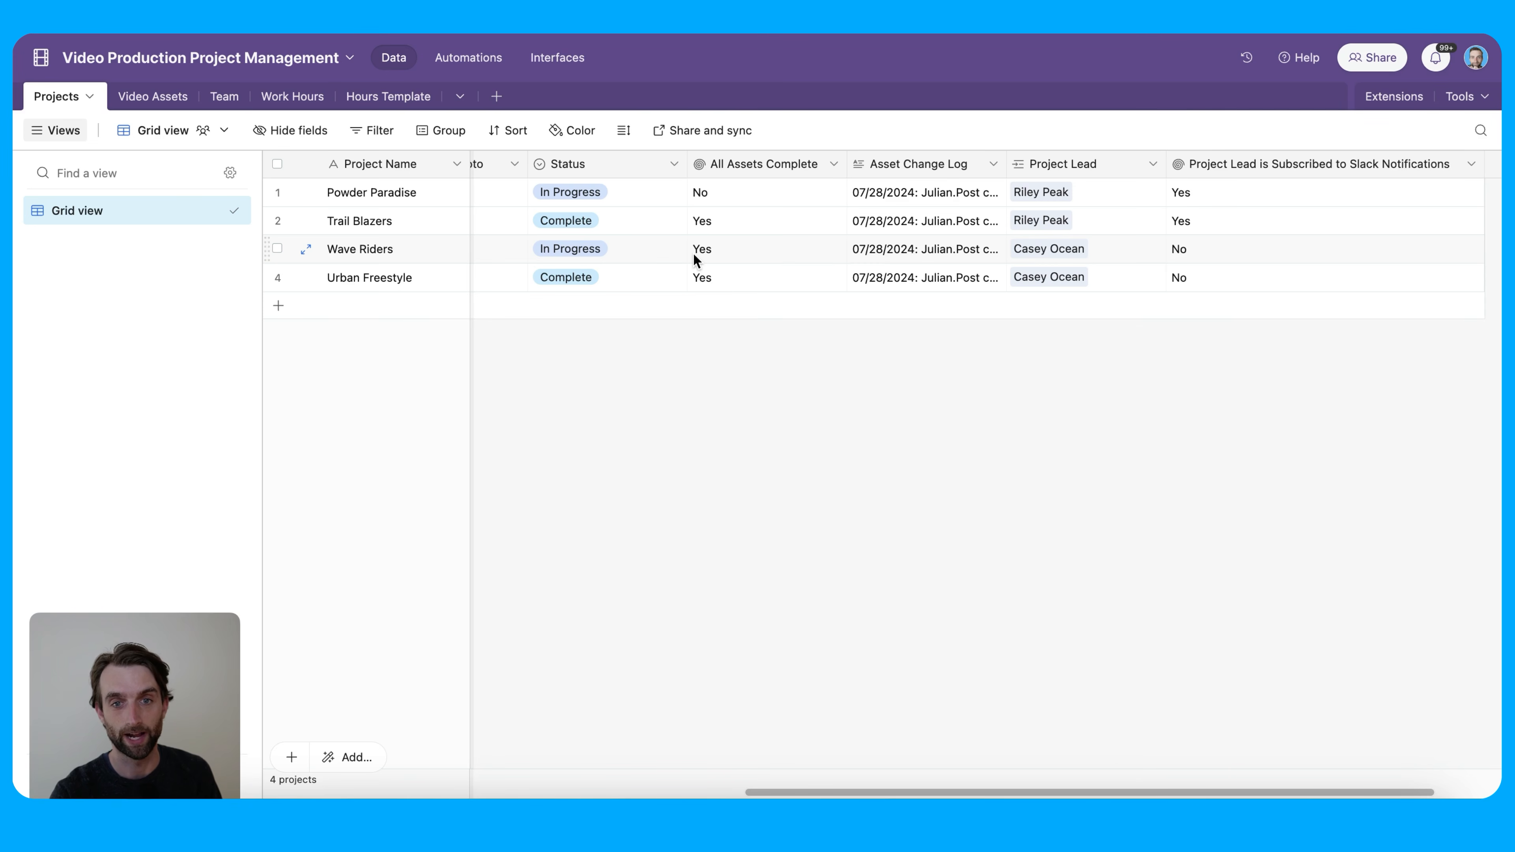
click(740, 249)
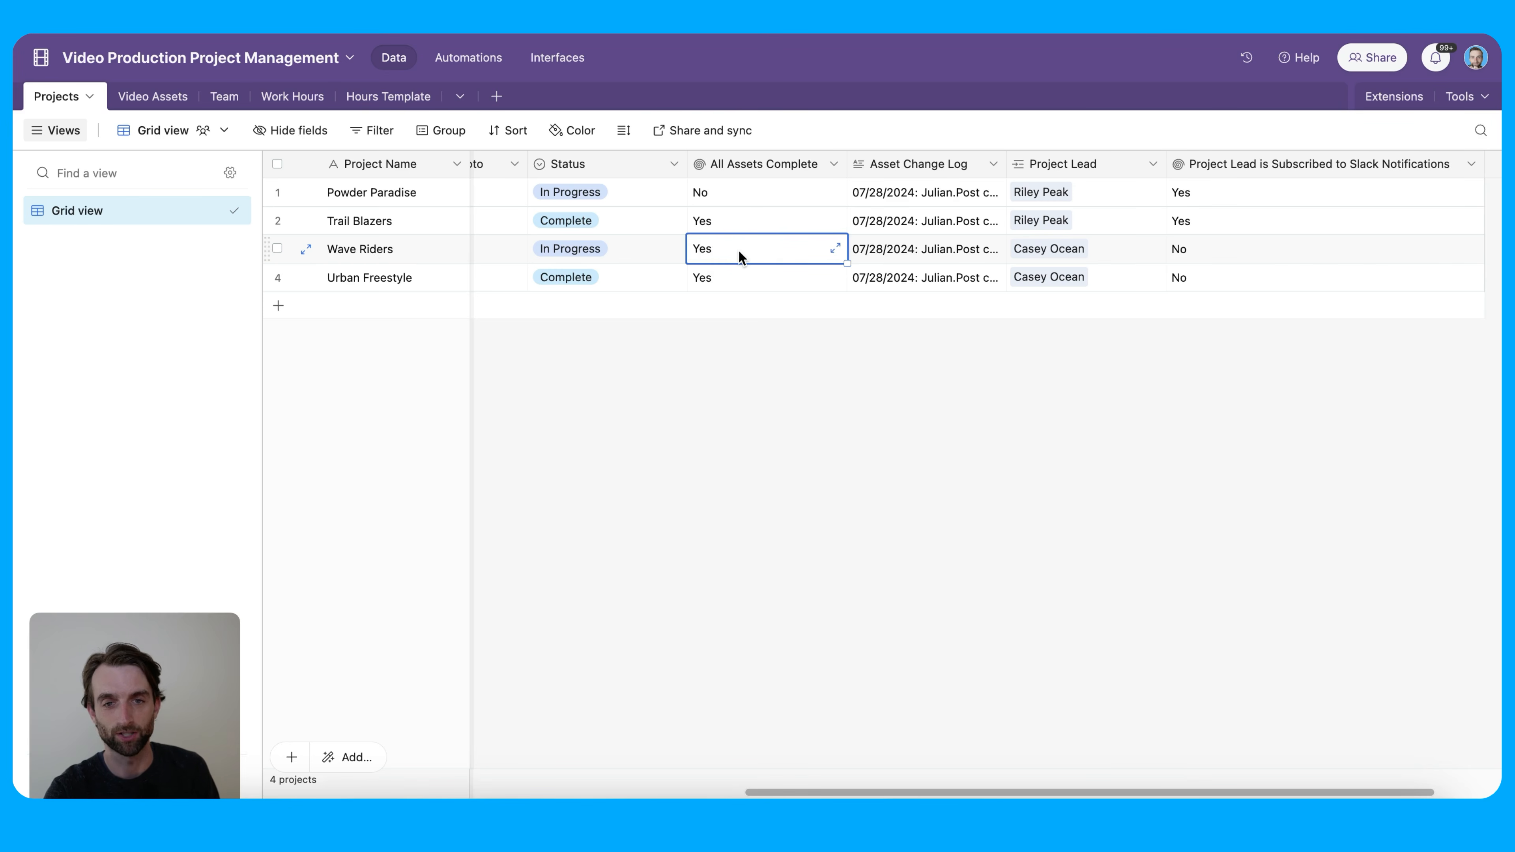
click(592, 255)
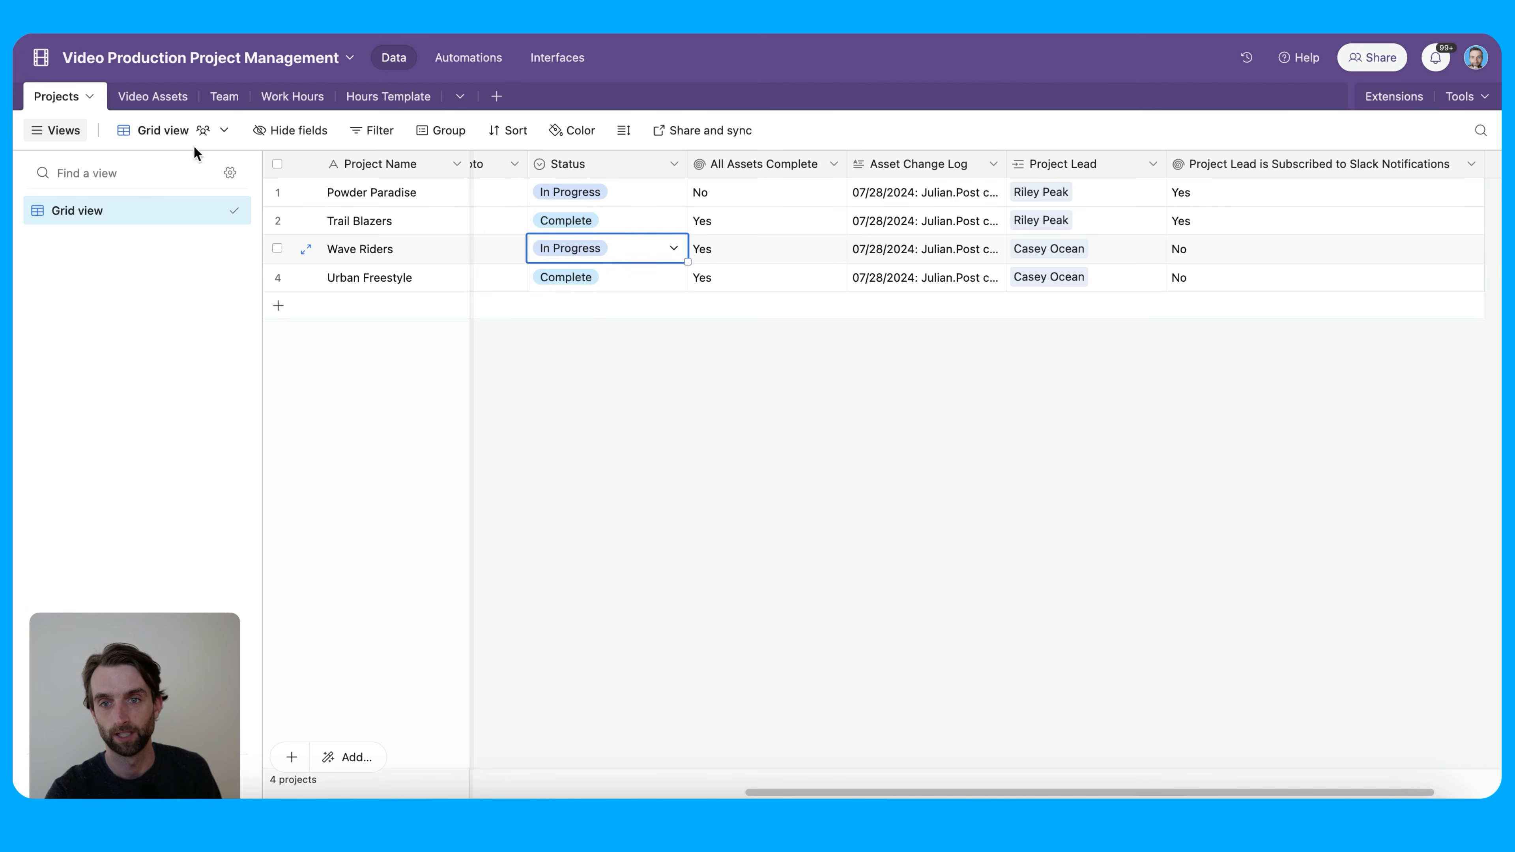
Mark Biking Adventure Day 1 Complete and confirm Wave Riders' status is now Complete
click(154, 96)
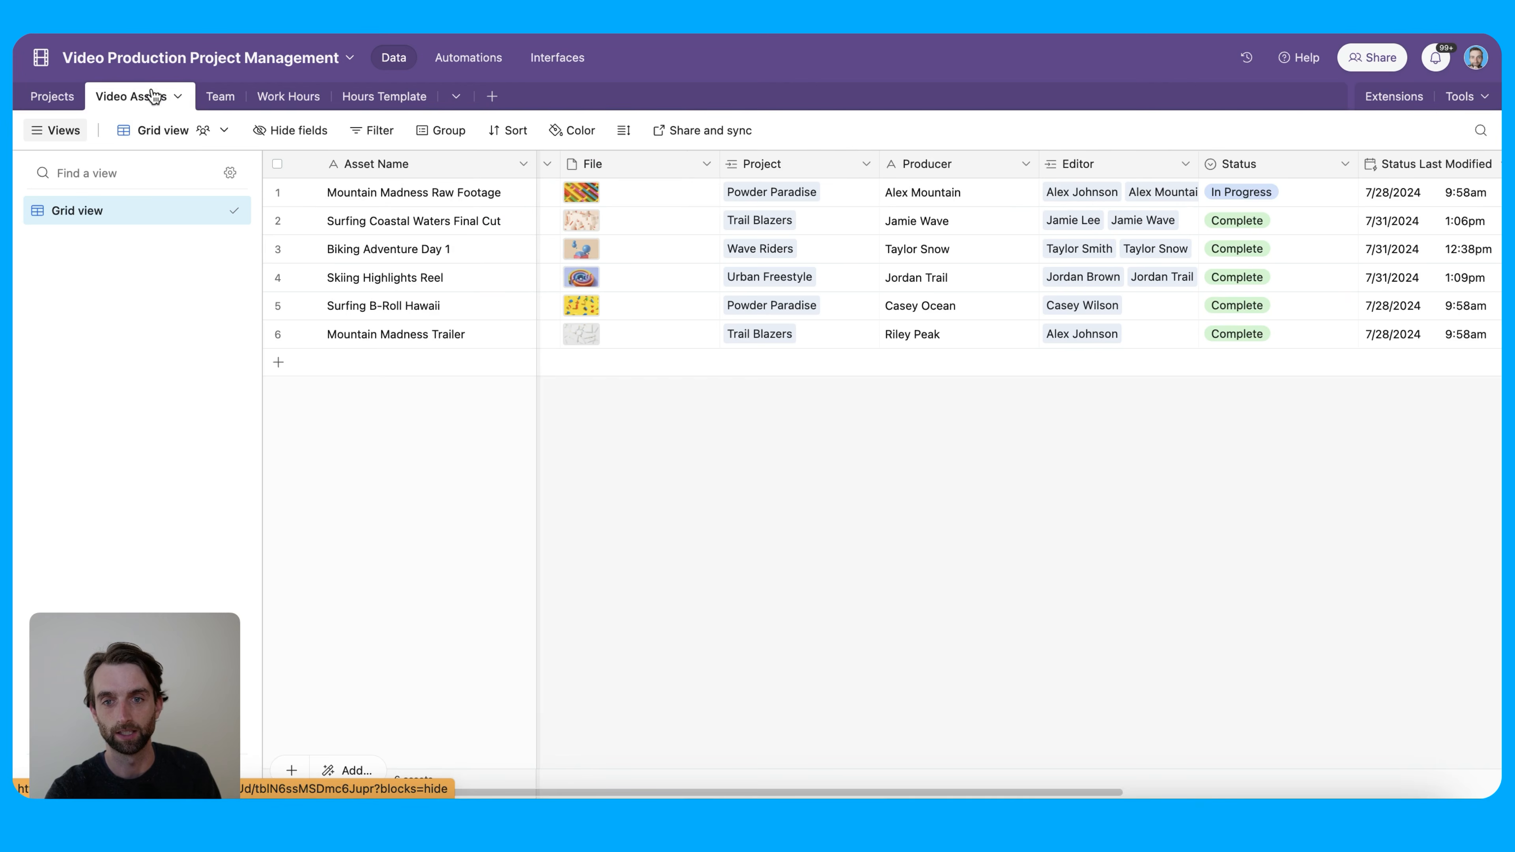
click(1255, 258)
click(1257, 255)
click(1281, 375)
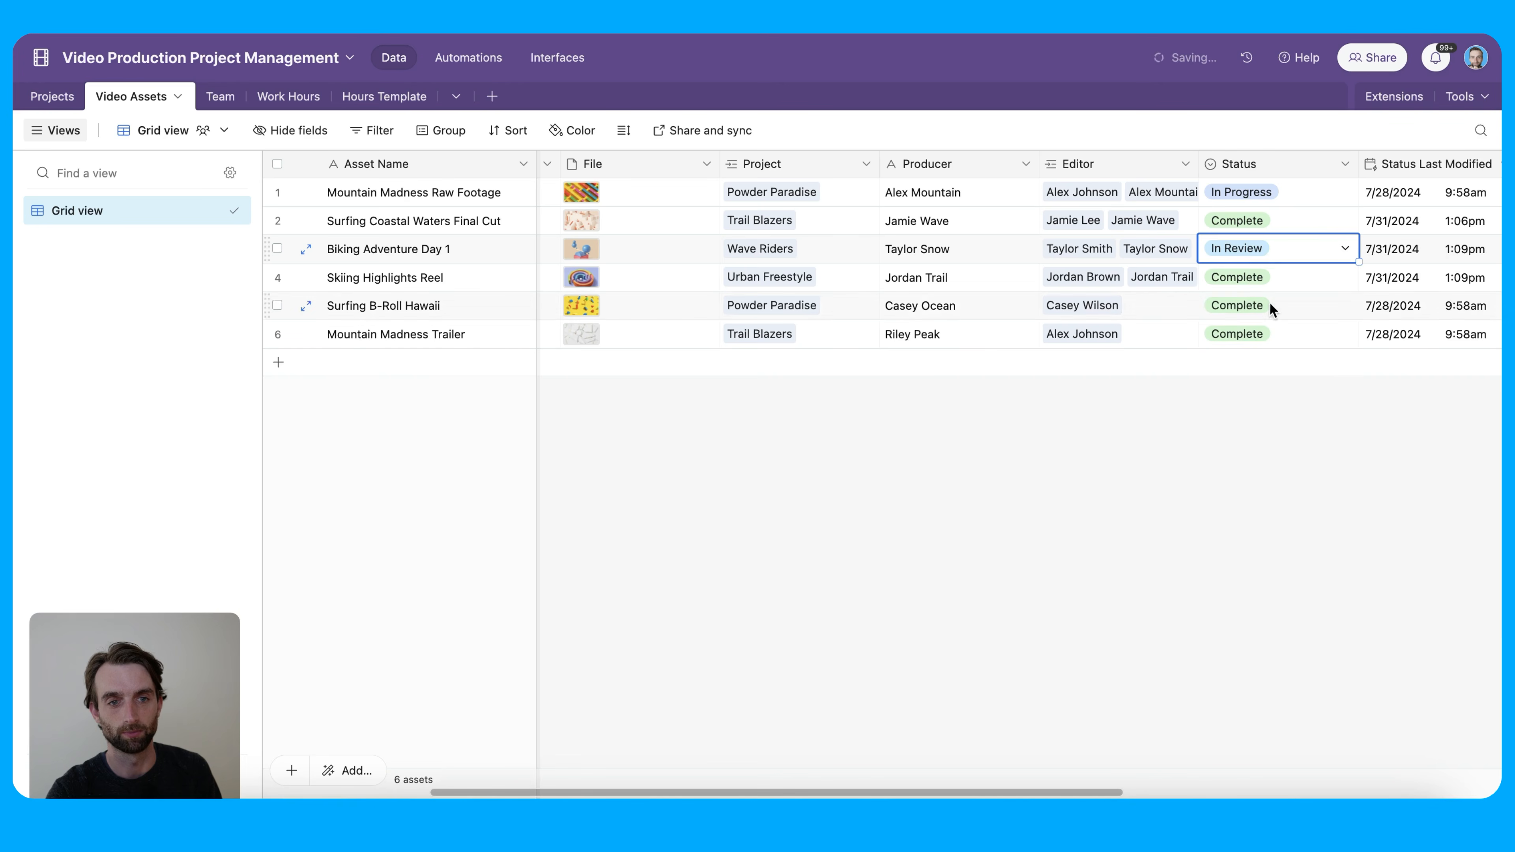
click(1277, 249)
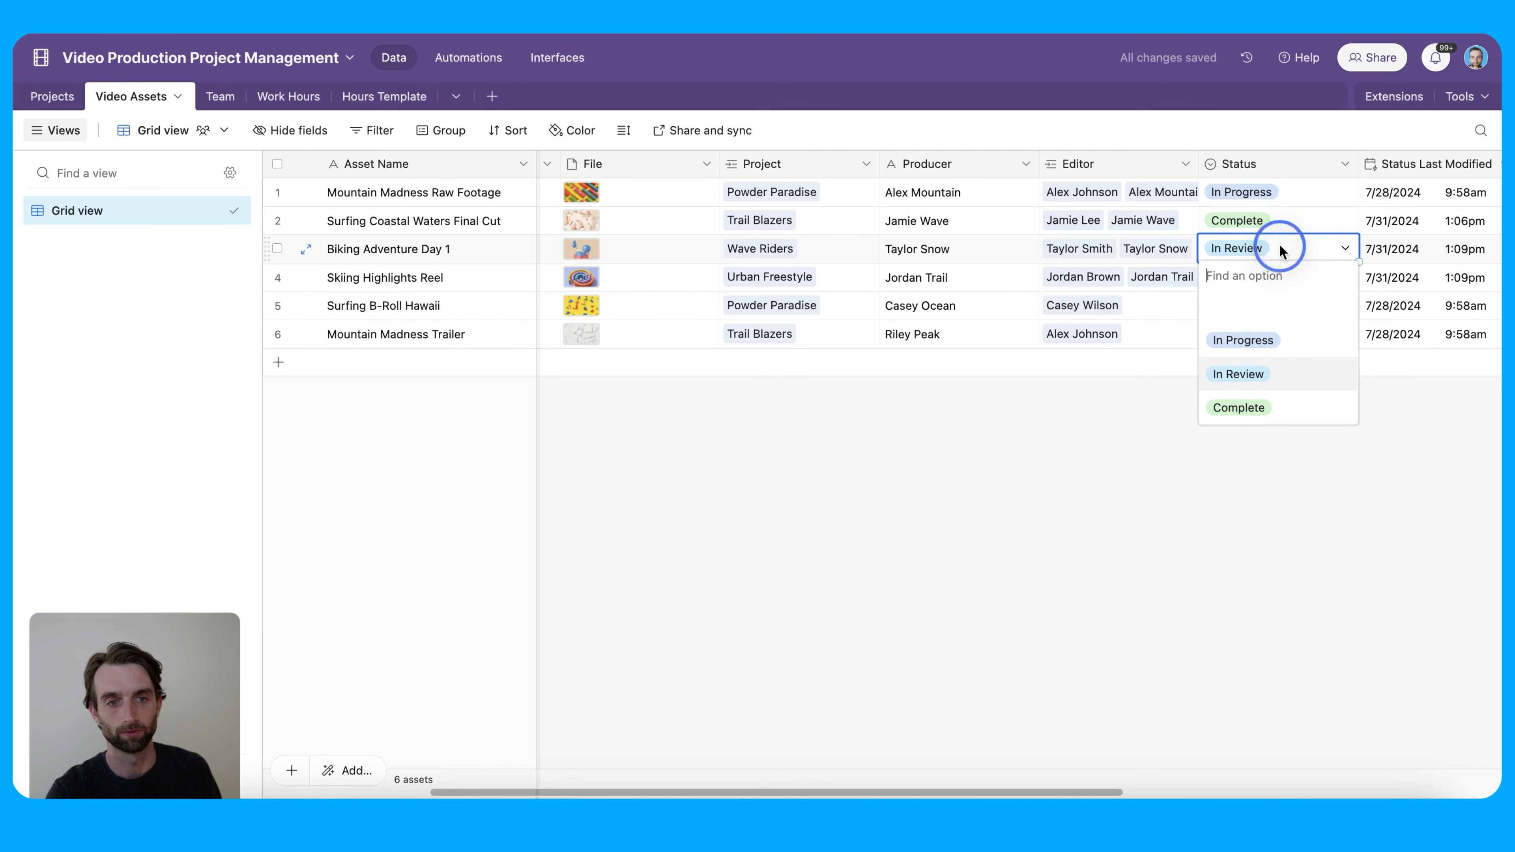
click(1263, 410)
click(52, 97)
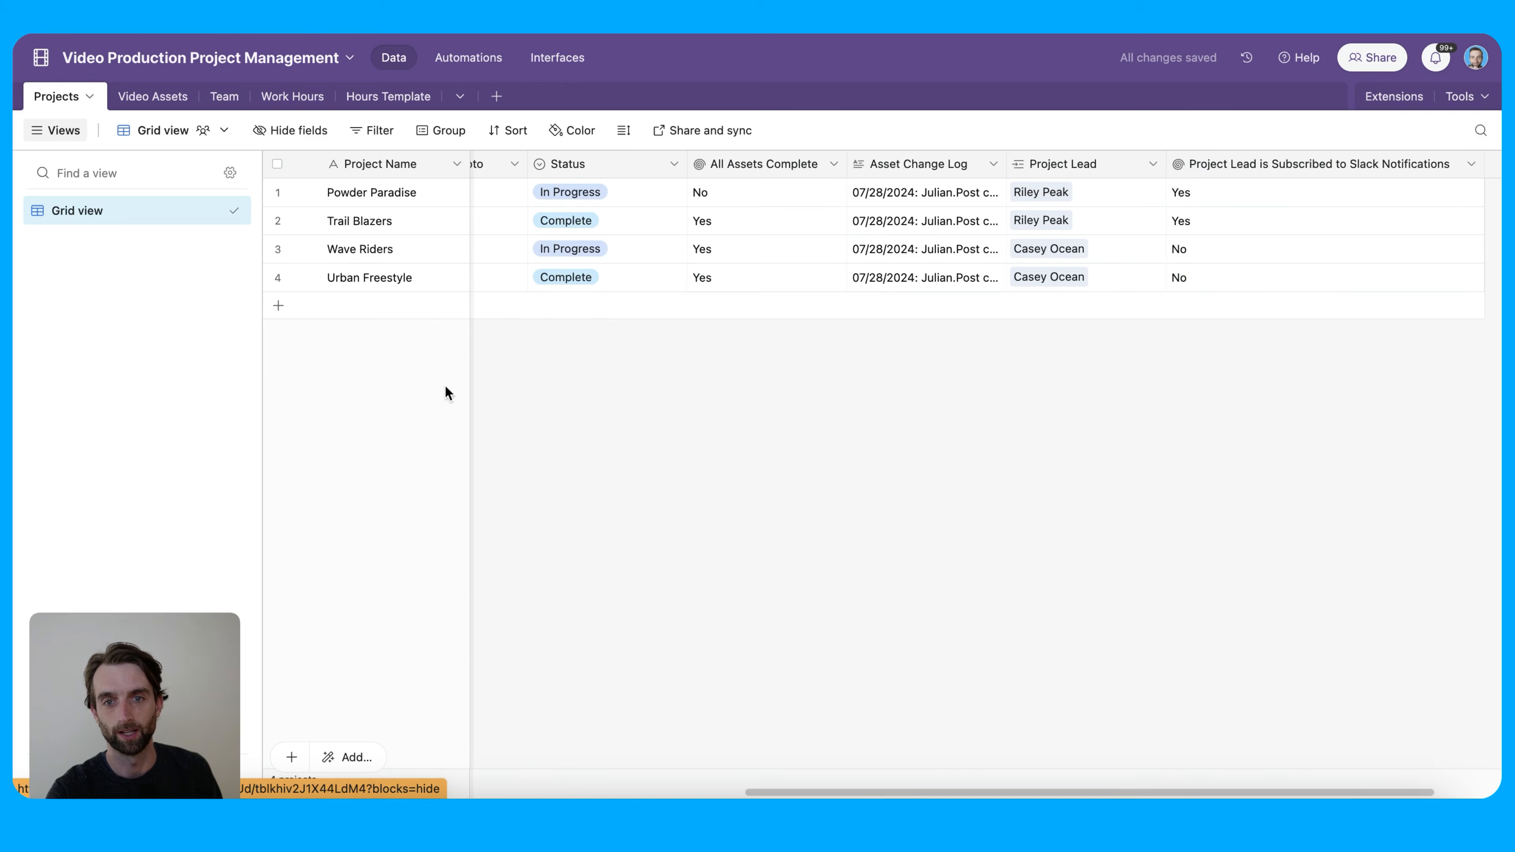
click(570, 245)
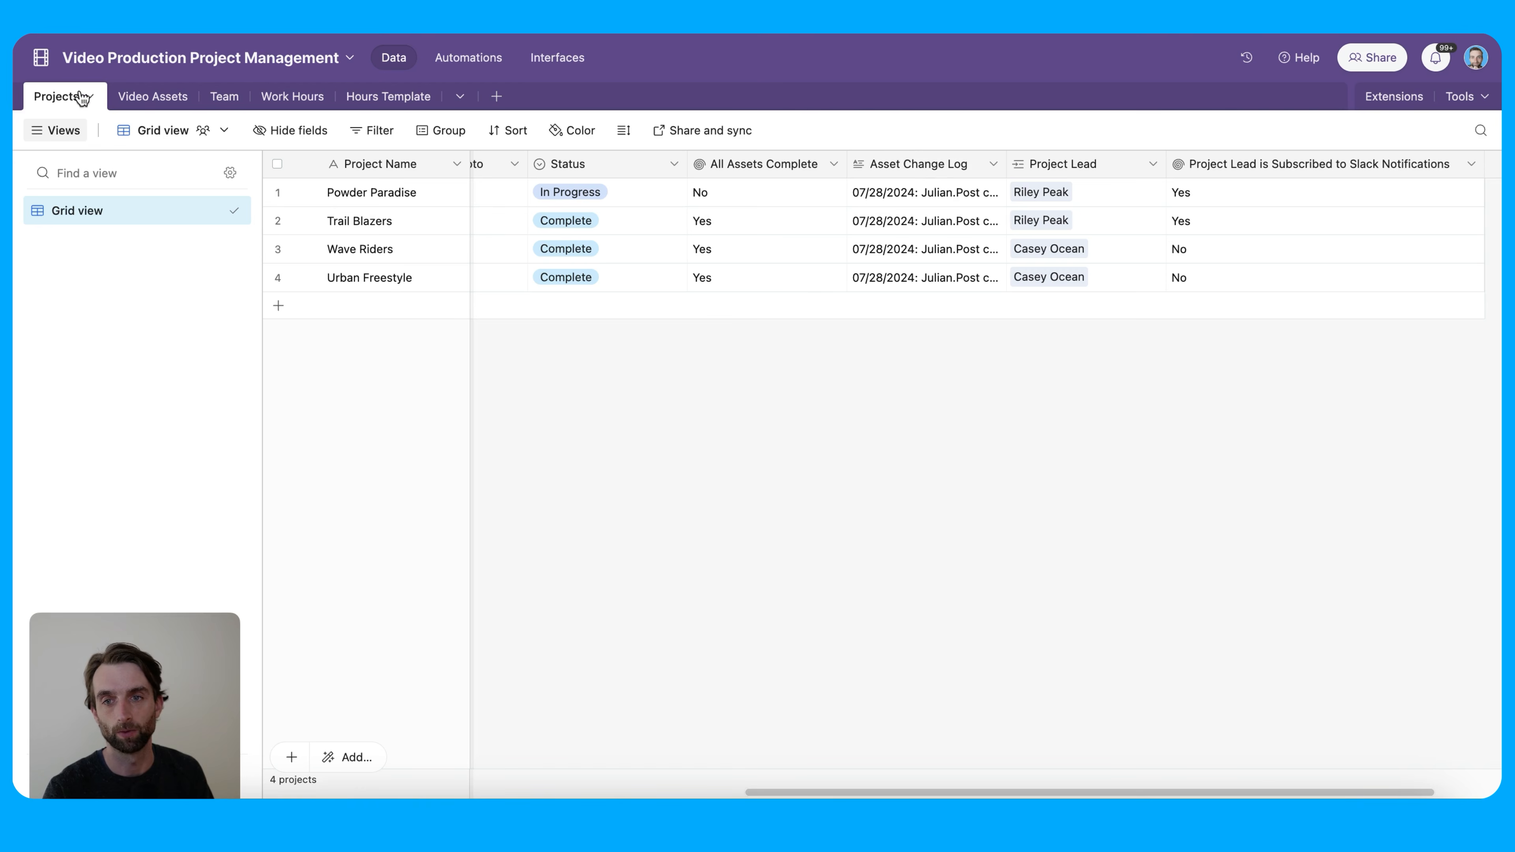
Review the Asset Change Log field and Powder Paradise's full change log, then open Video Assets
double_click(918, 163)
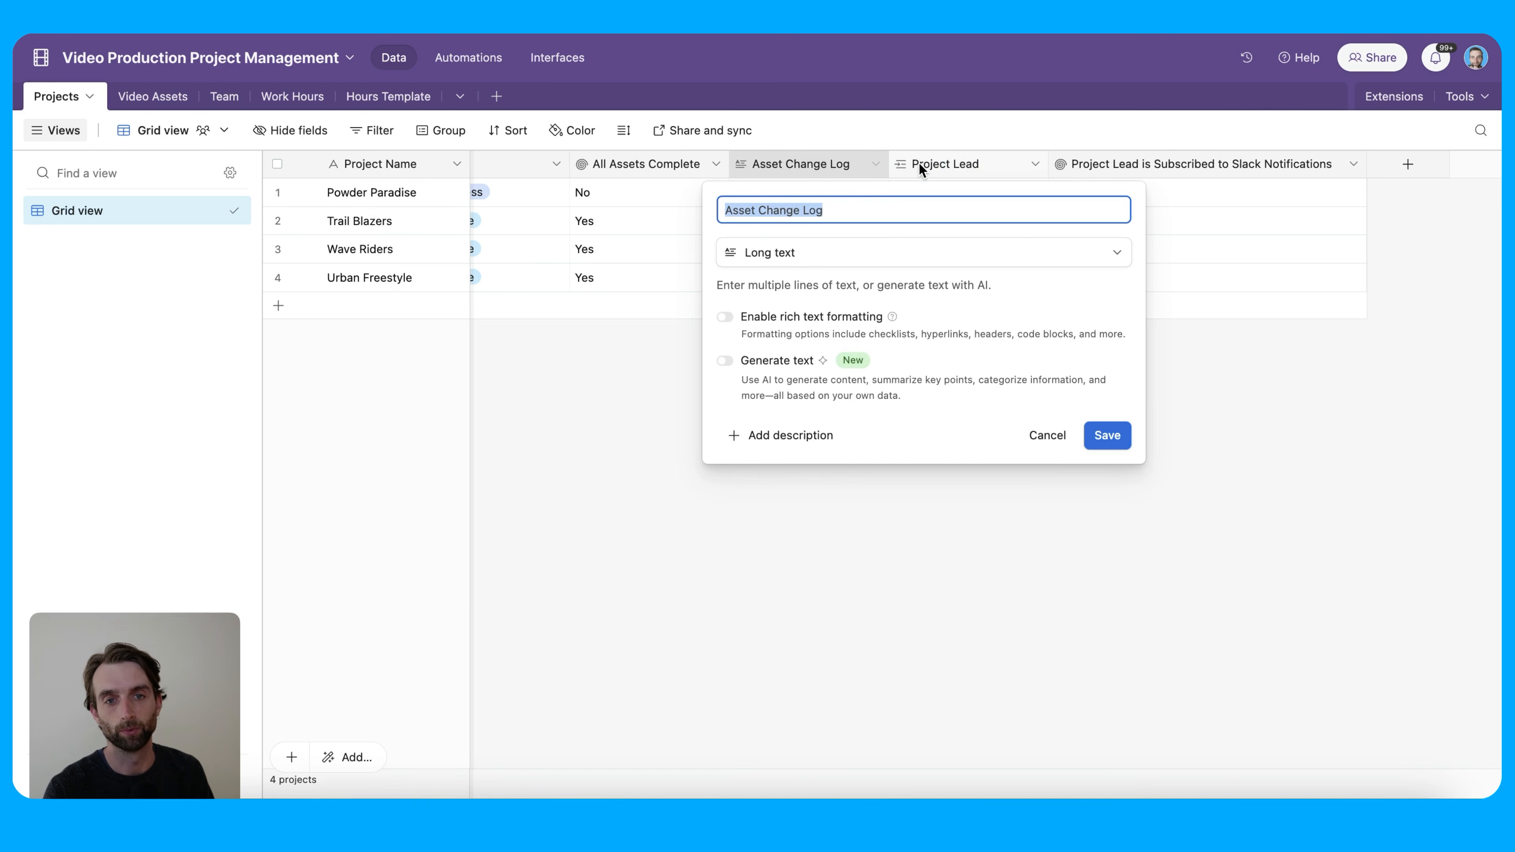
click(882, 190)
click(880, 189)
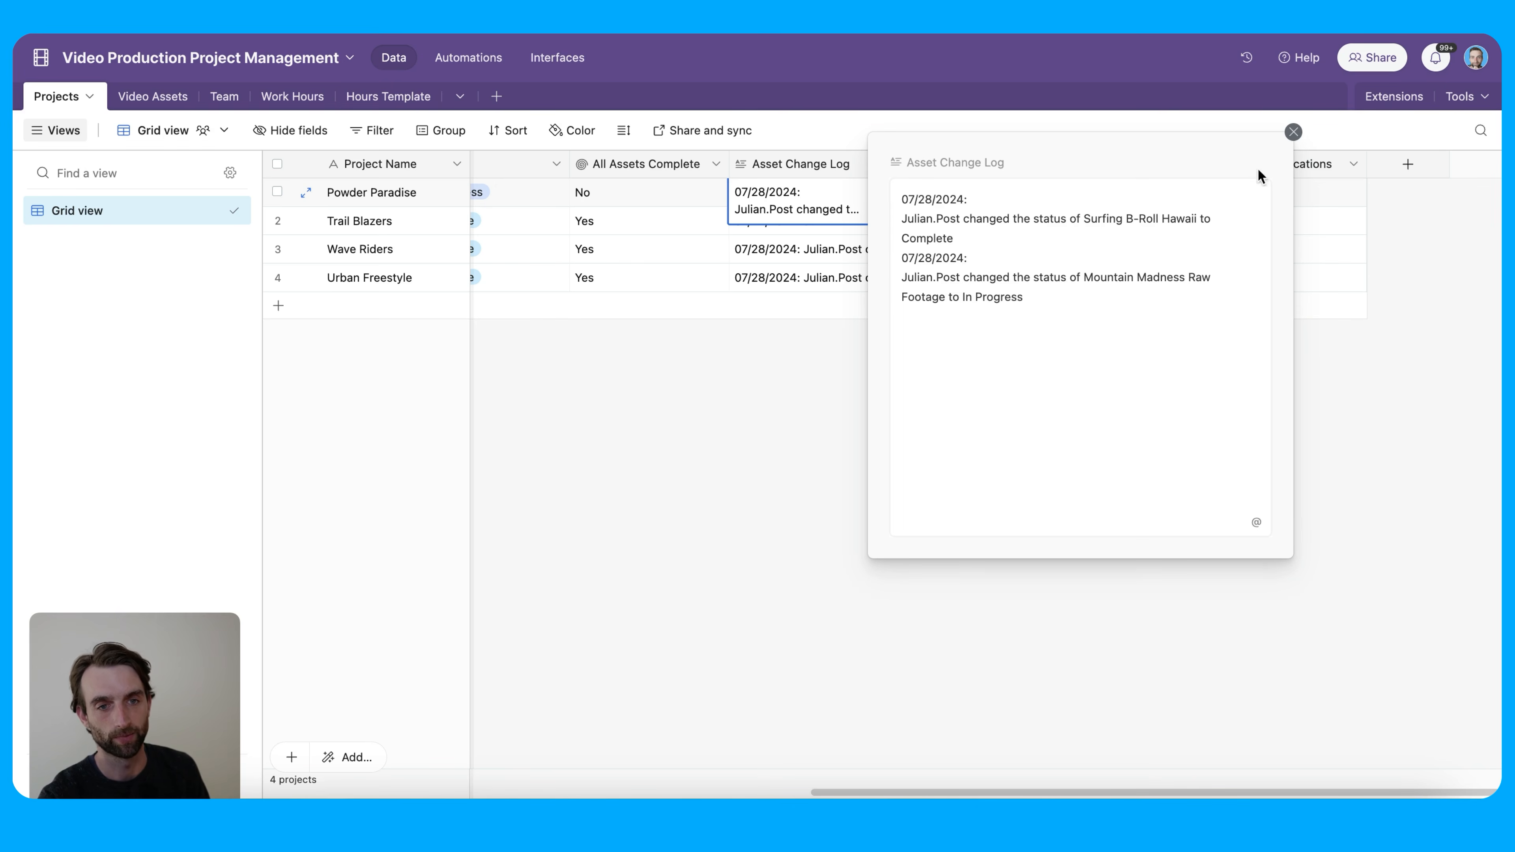
click(1293, 131)
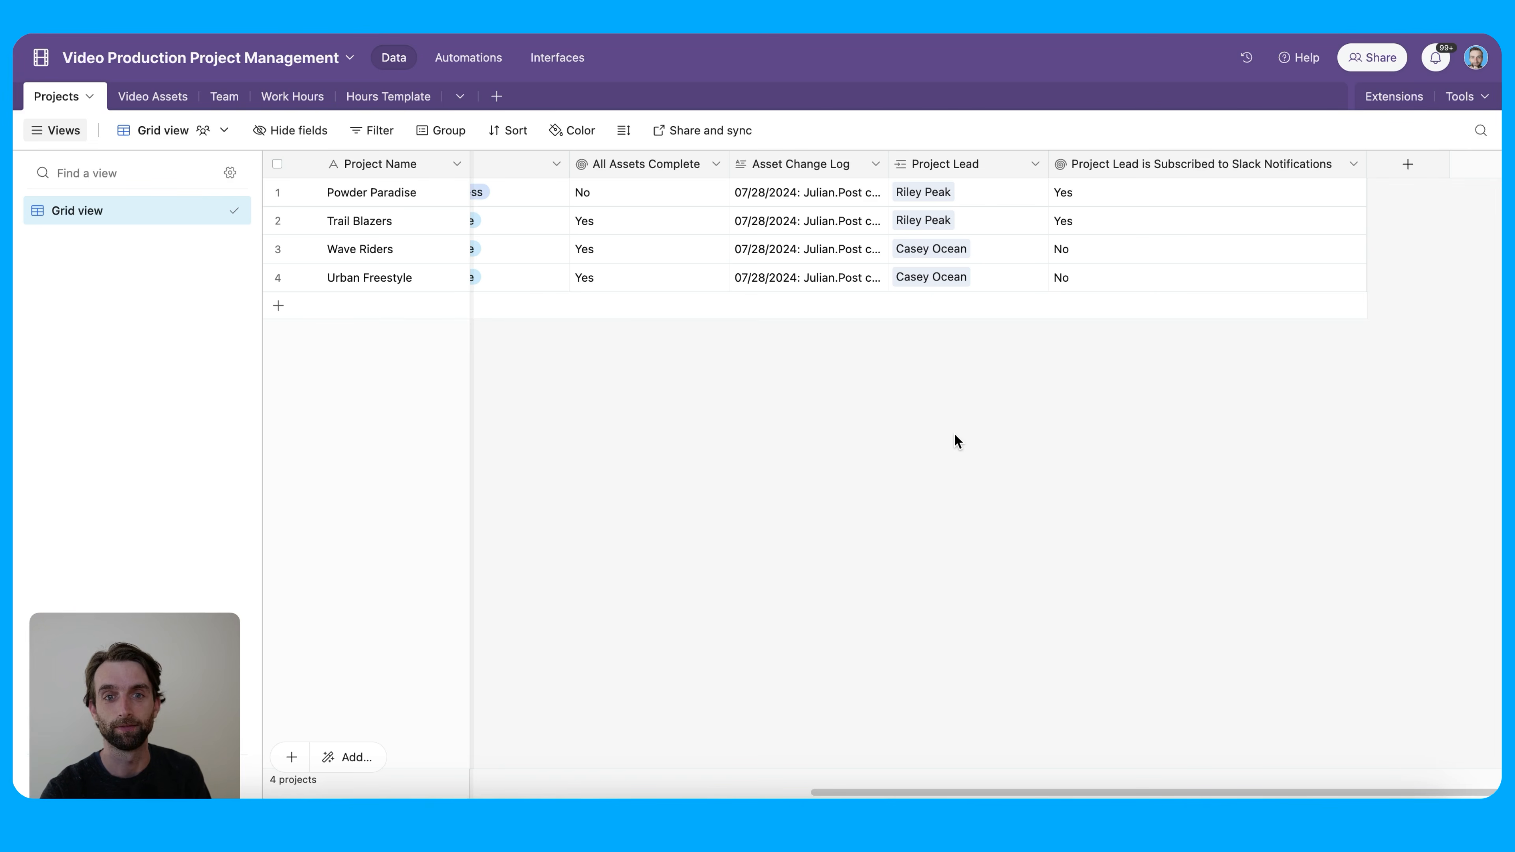
click(841, 189)
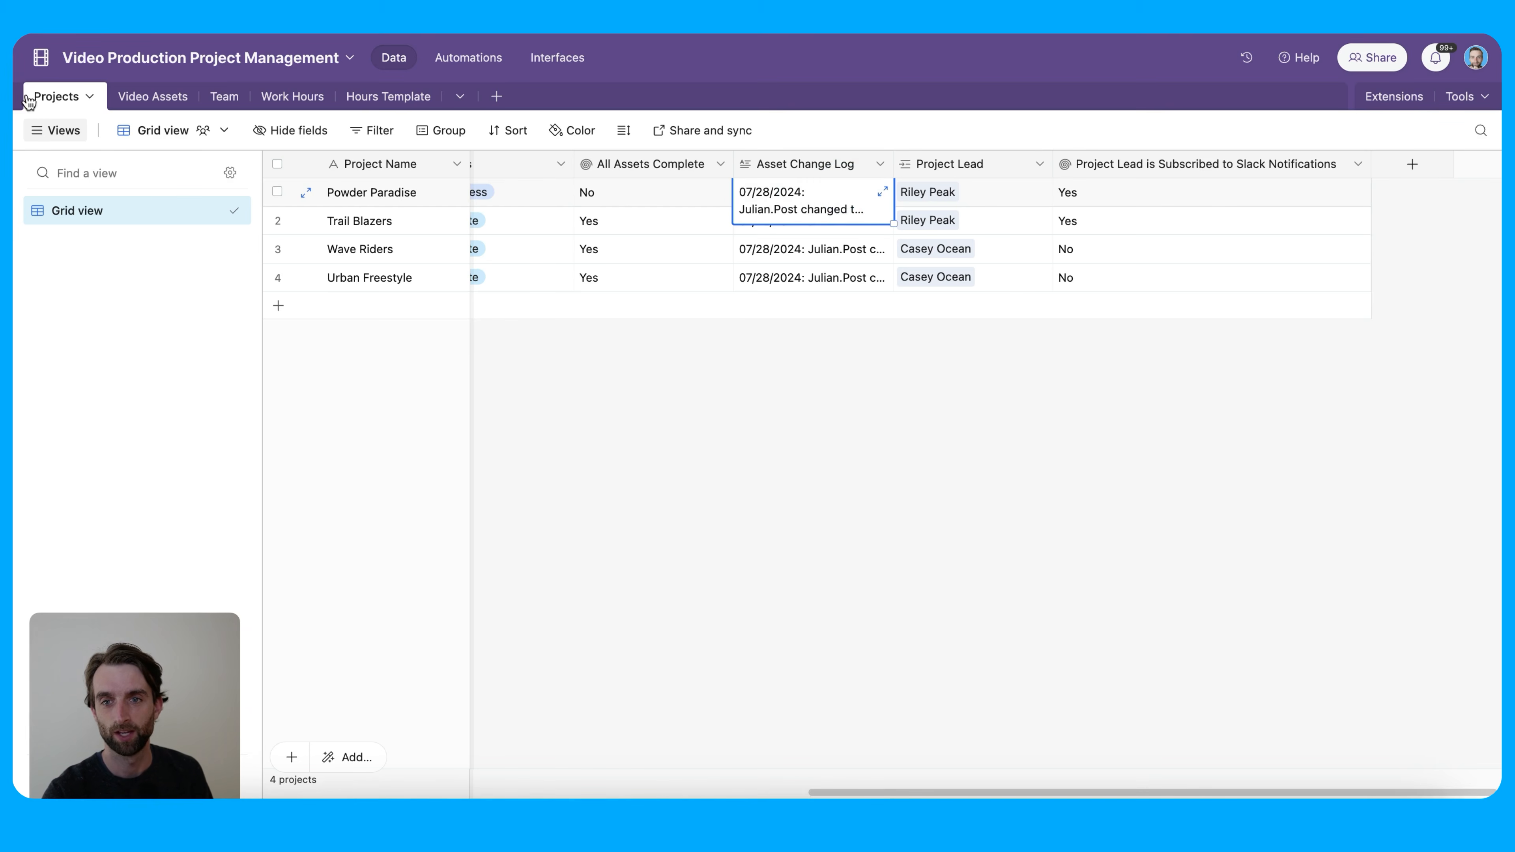
click(146, 96)
scroll(1008, 571, right, 10)
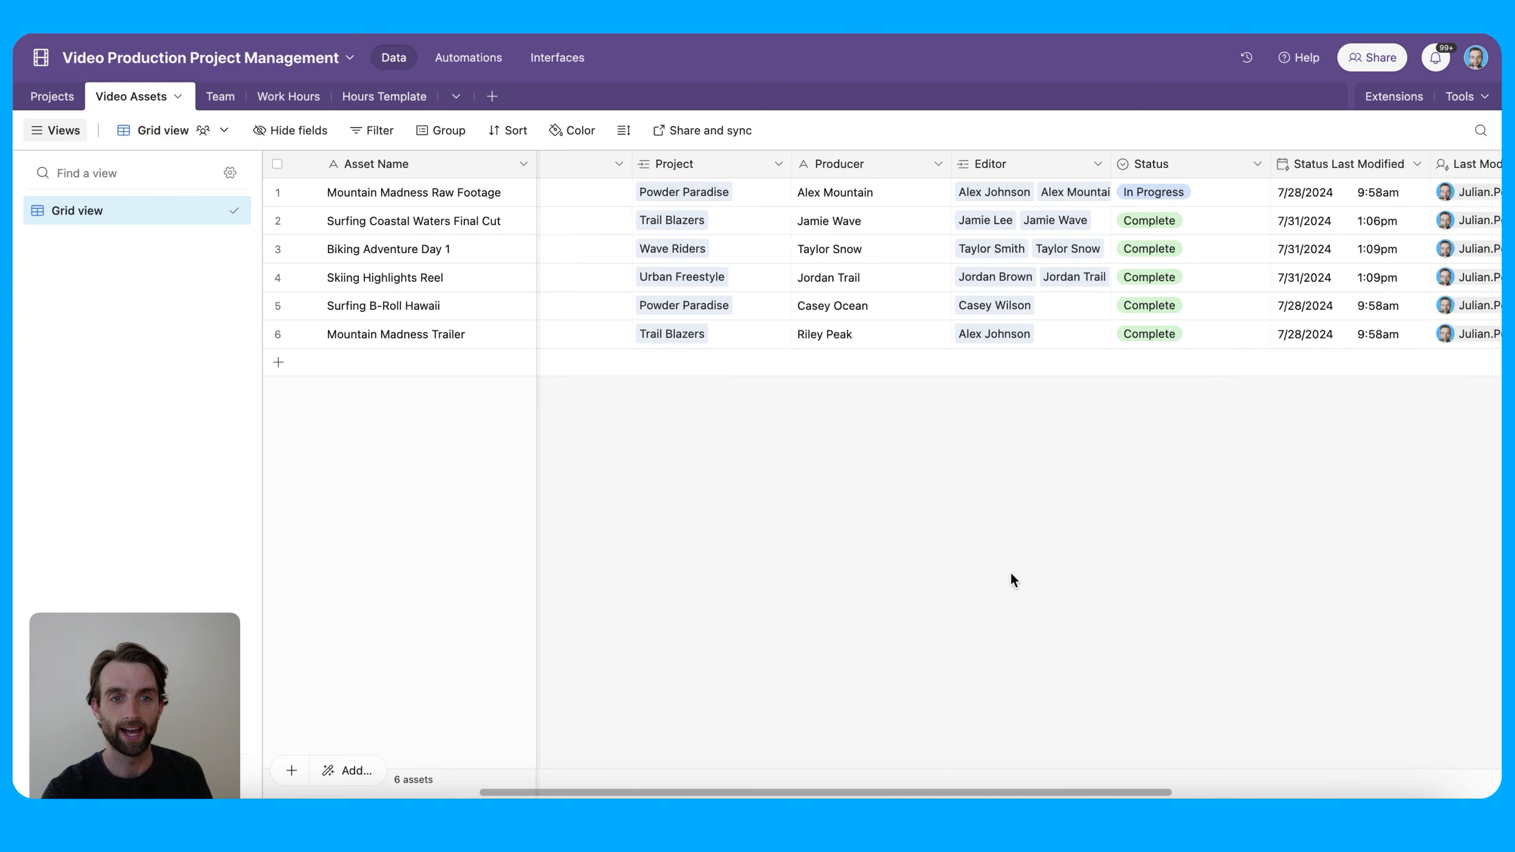
scroll(1005, 575, right, 3)
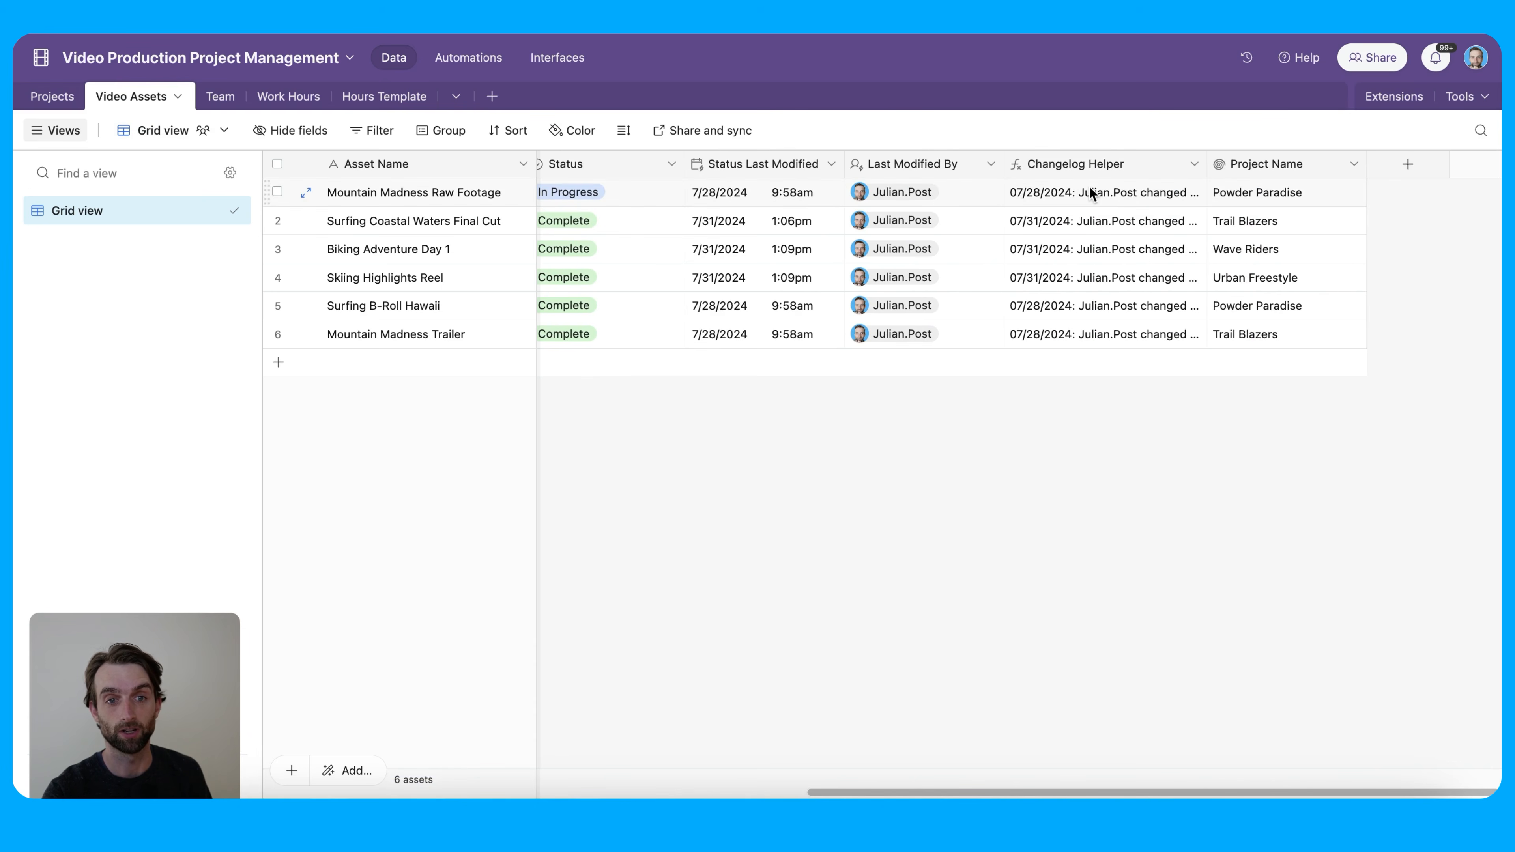
double_click(1097, 162)
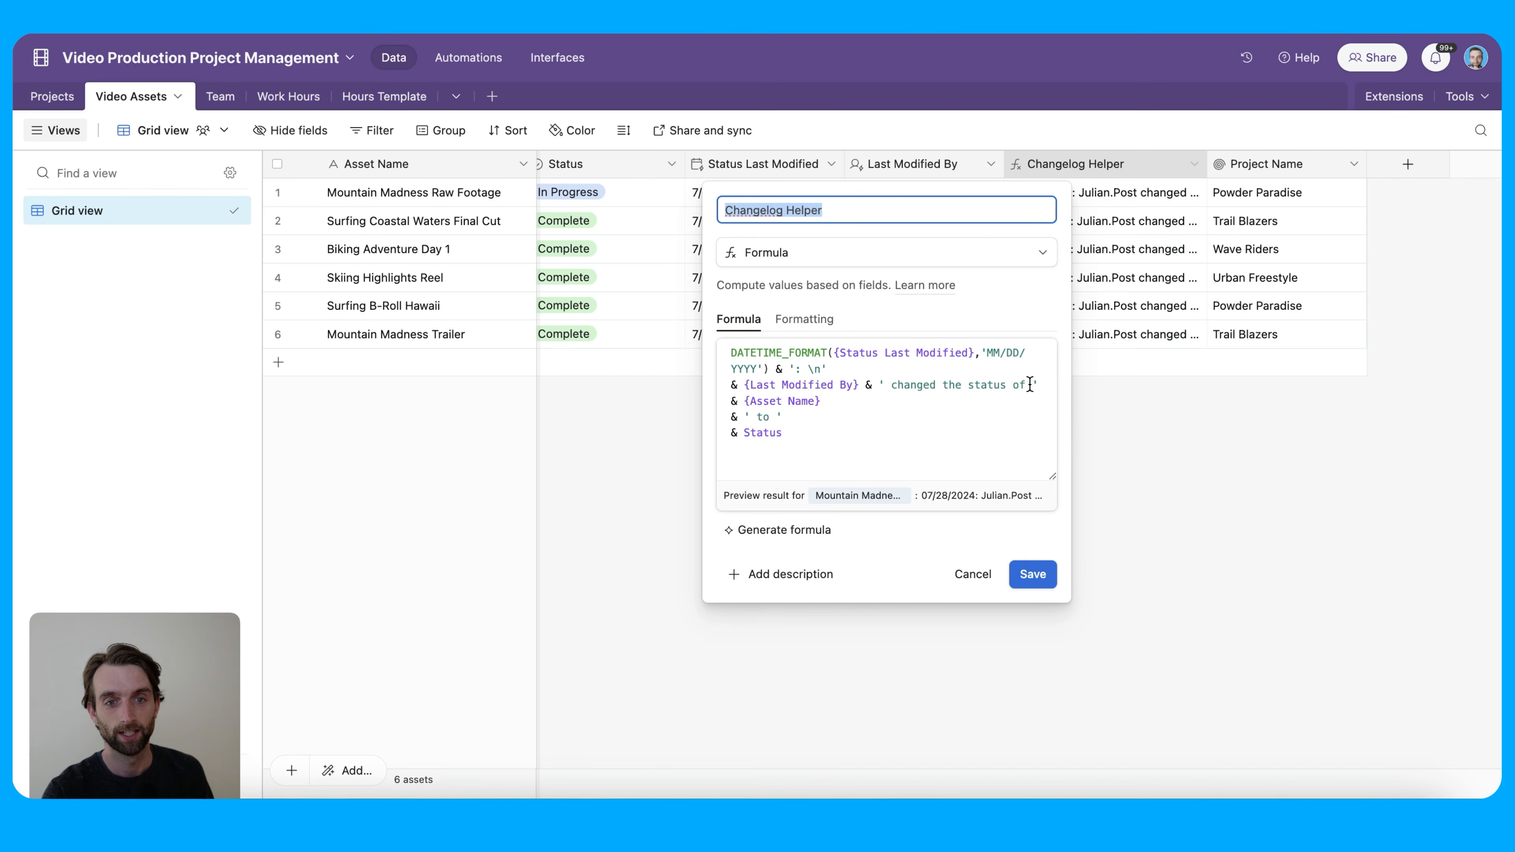
drag(1054, 473, 1269, 462)
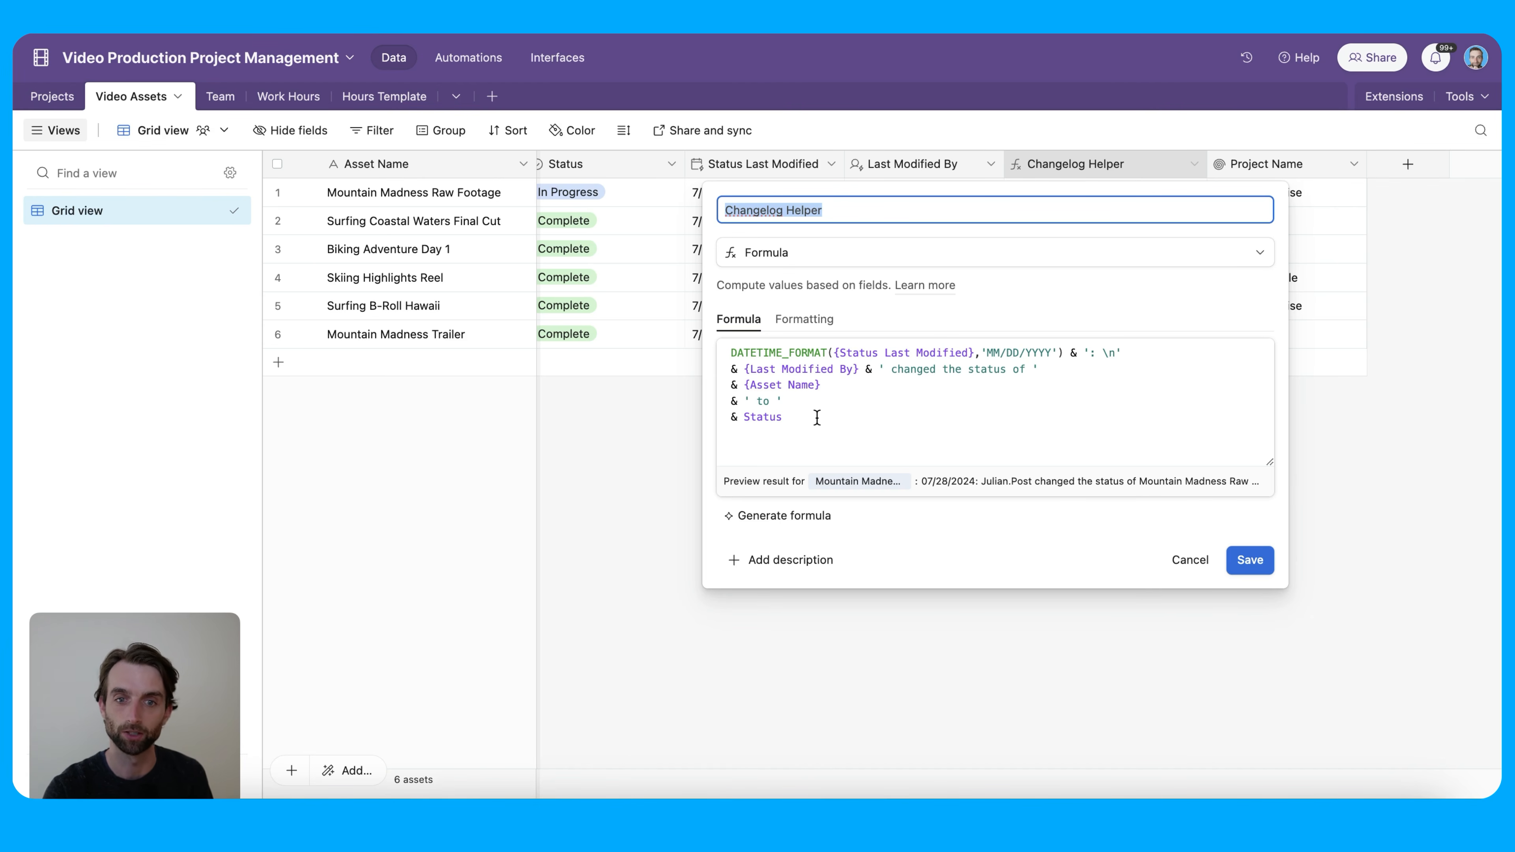
click(1176, 559)
click(1038, 219)
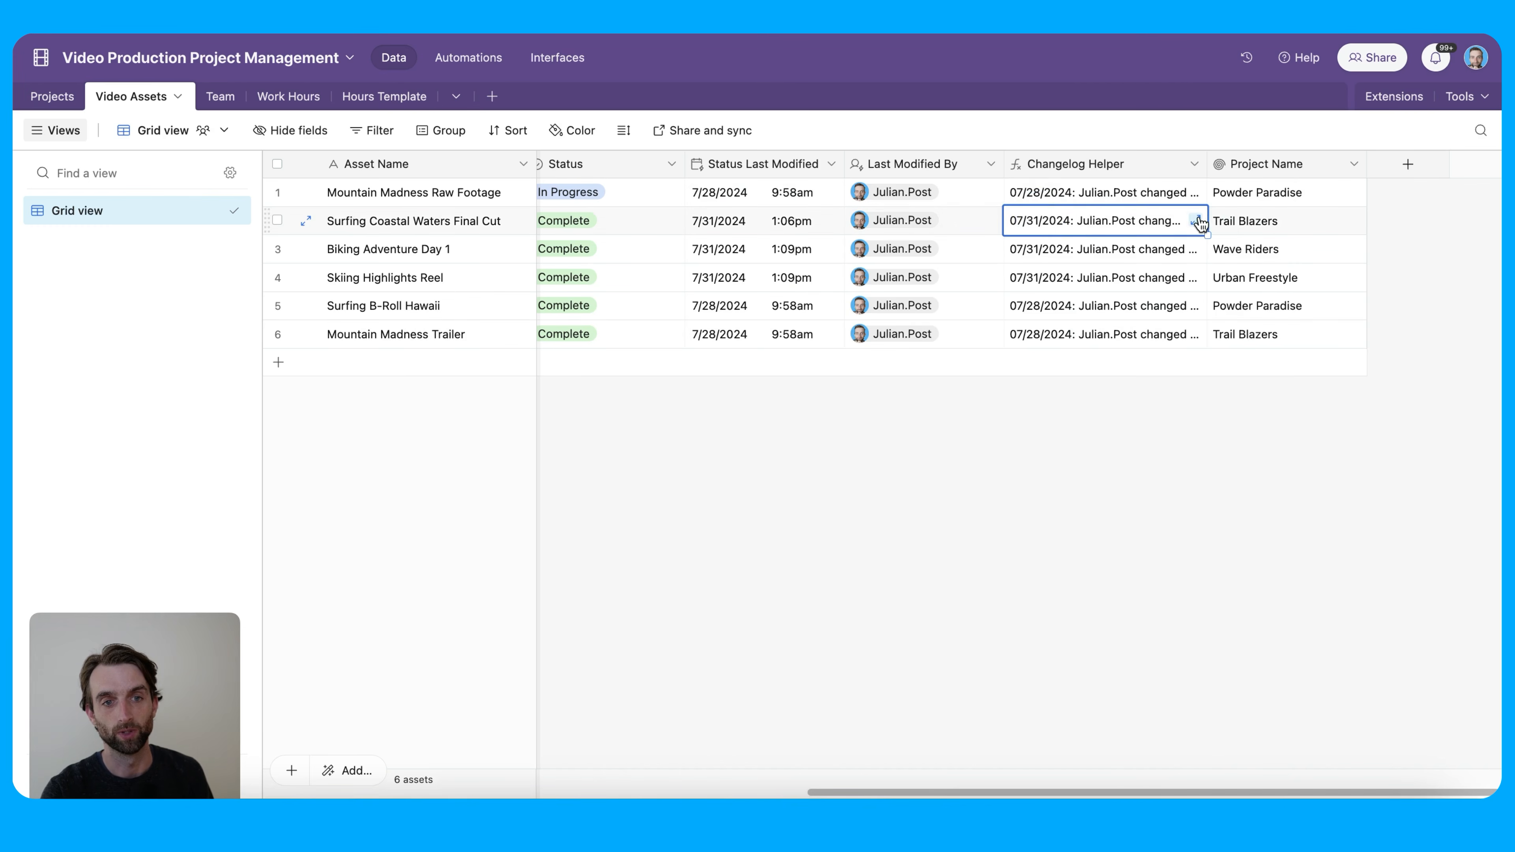
click(1198, 221)
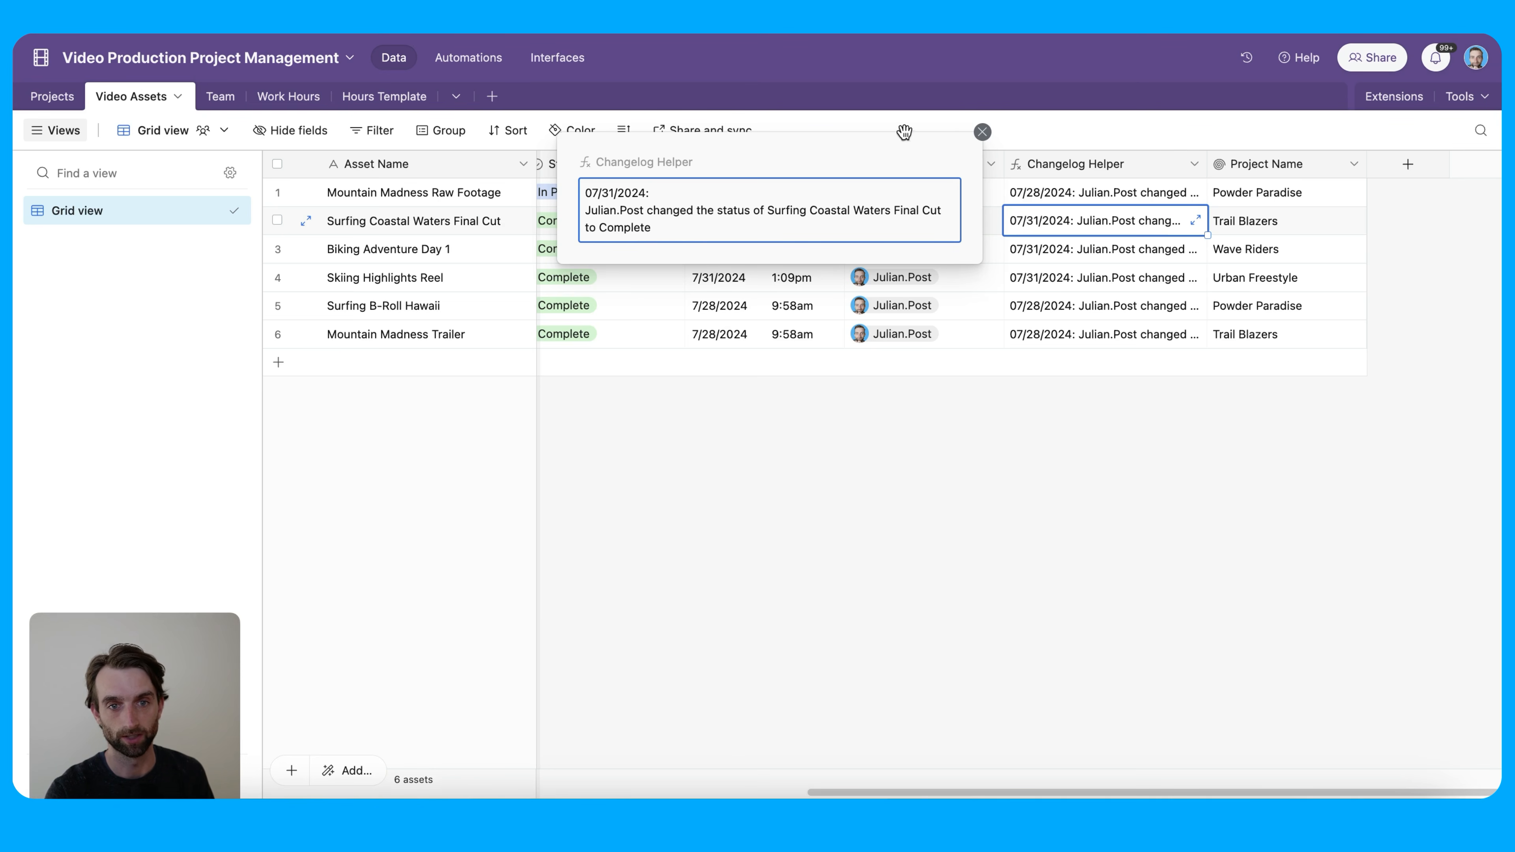
click(982, 132)
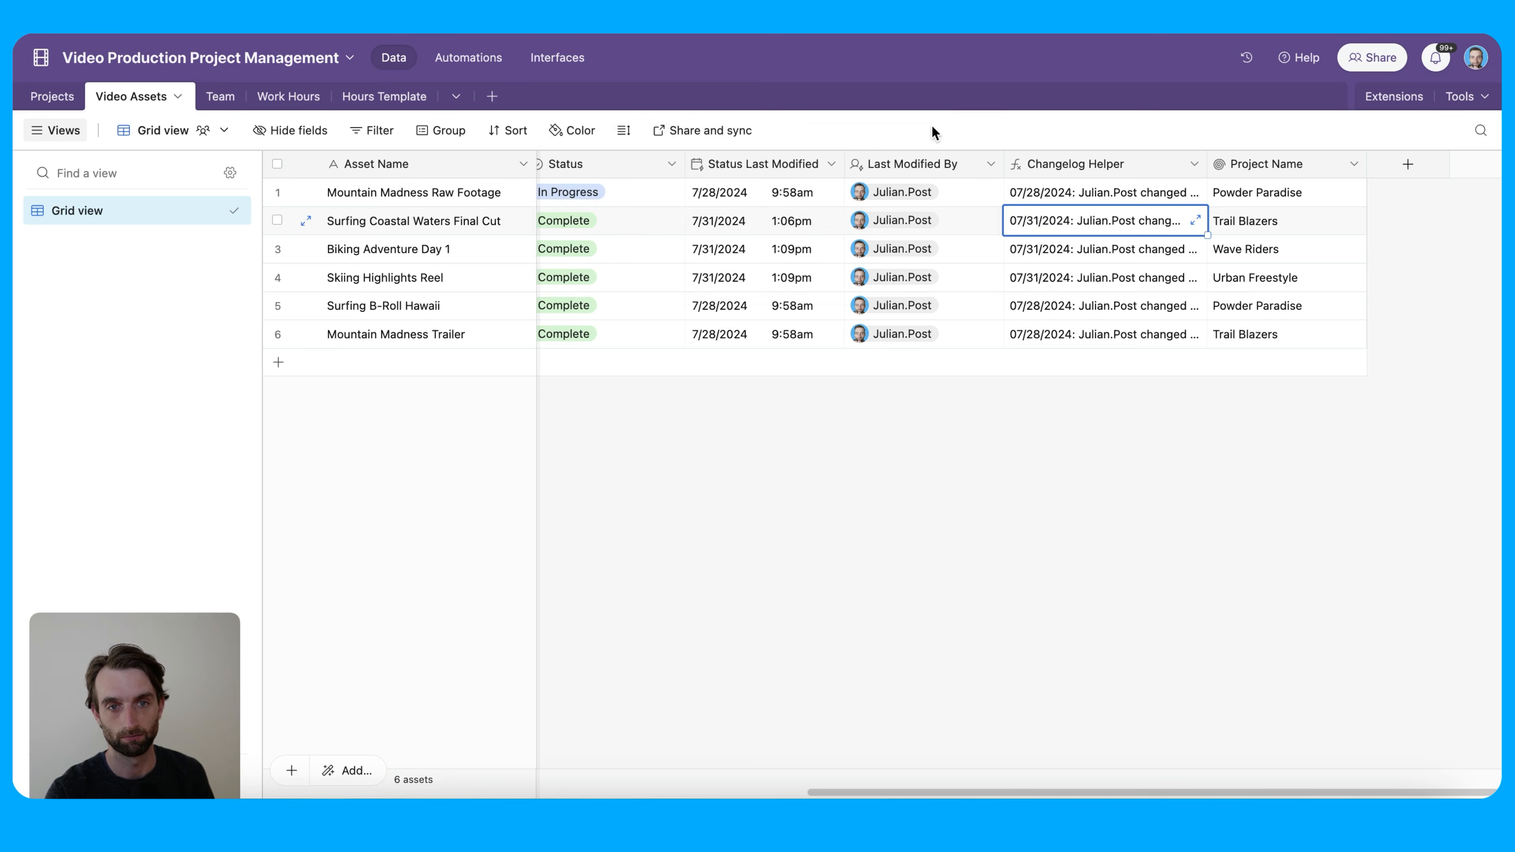
click(41, 98)
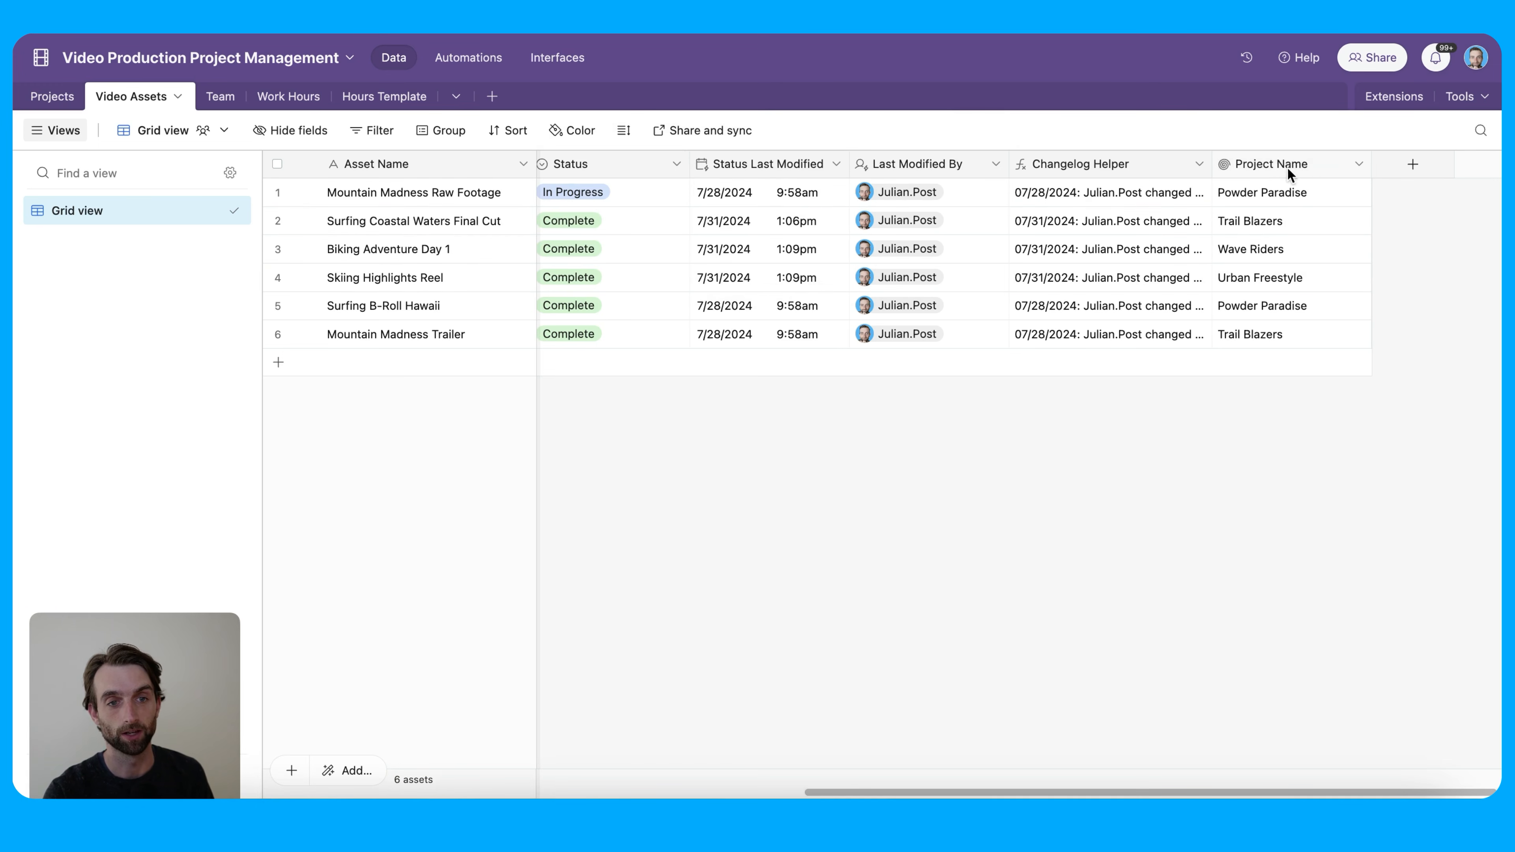
Inspect the Project Name rollup's ARRAYUNIQUE(values)&'' formula, close it unchanged, and return to Projects
double_click(1305, 165)
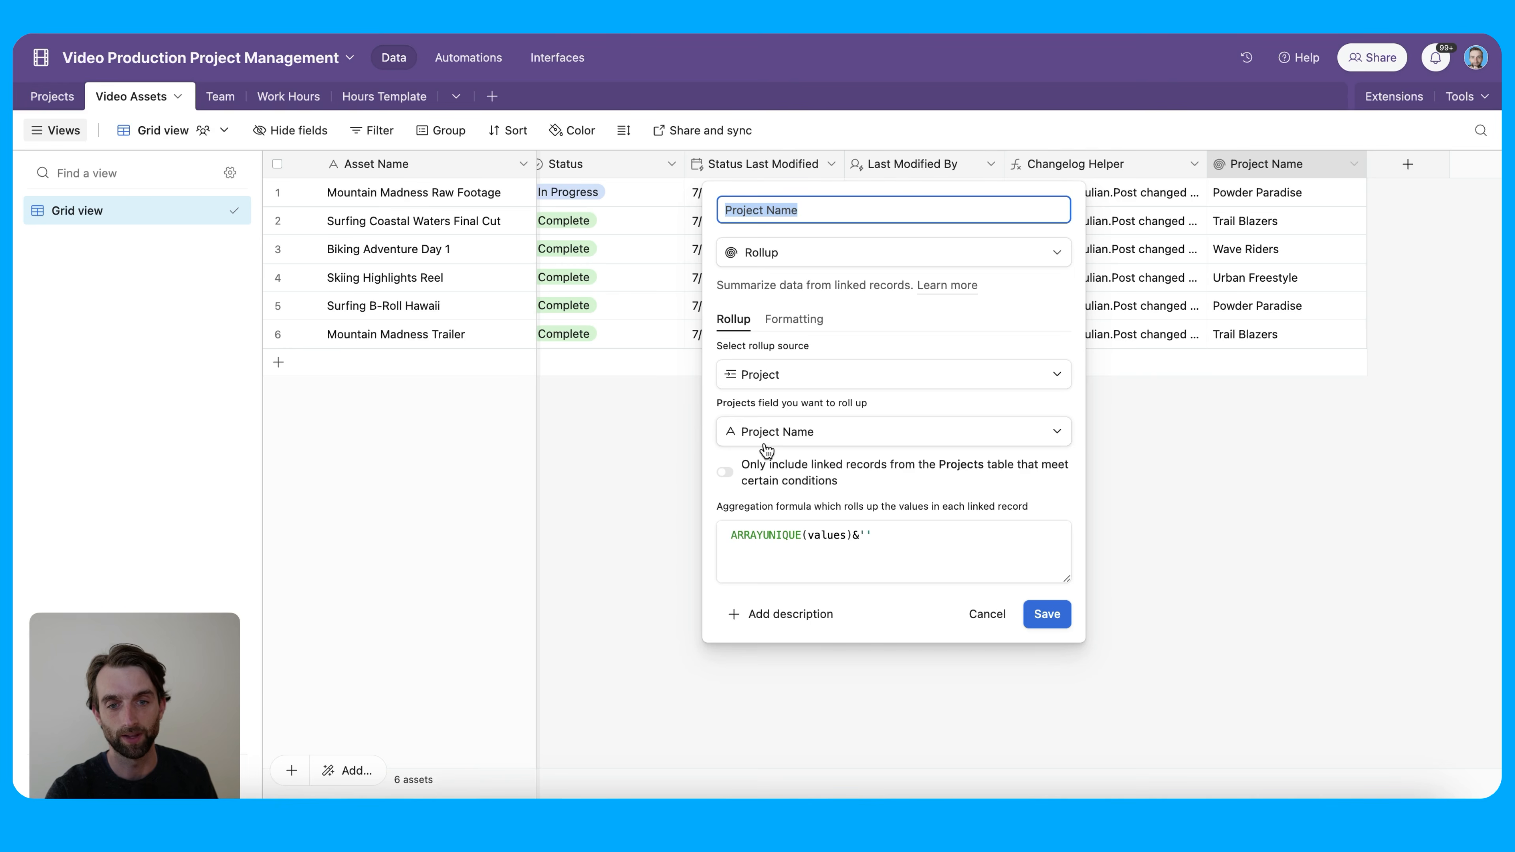
click(886, 539)
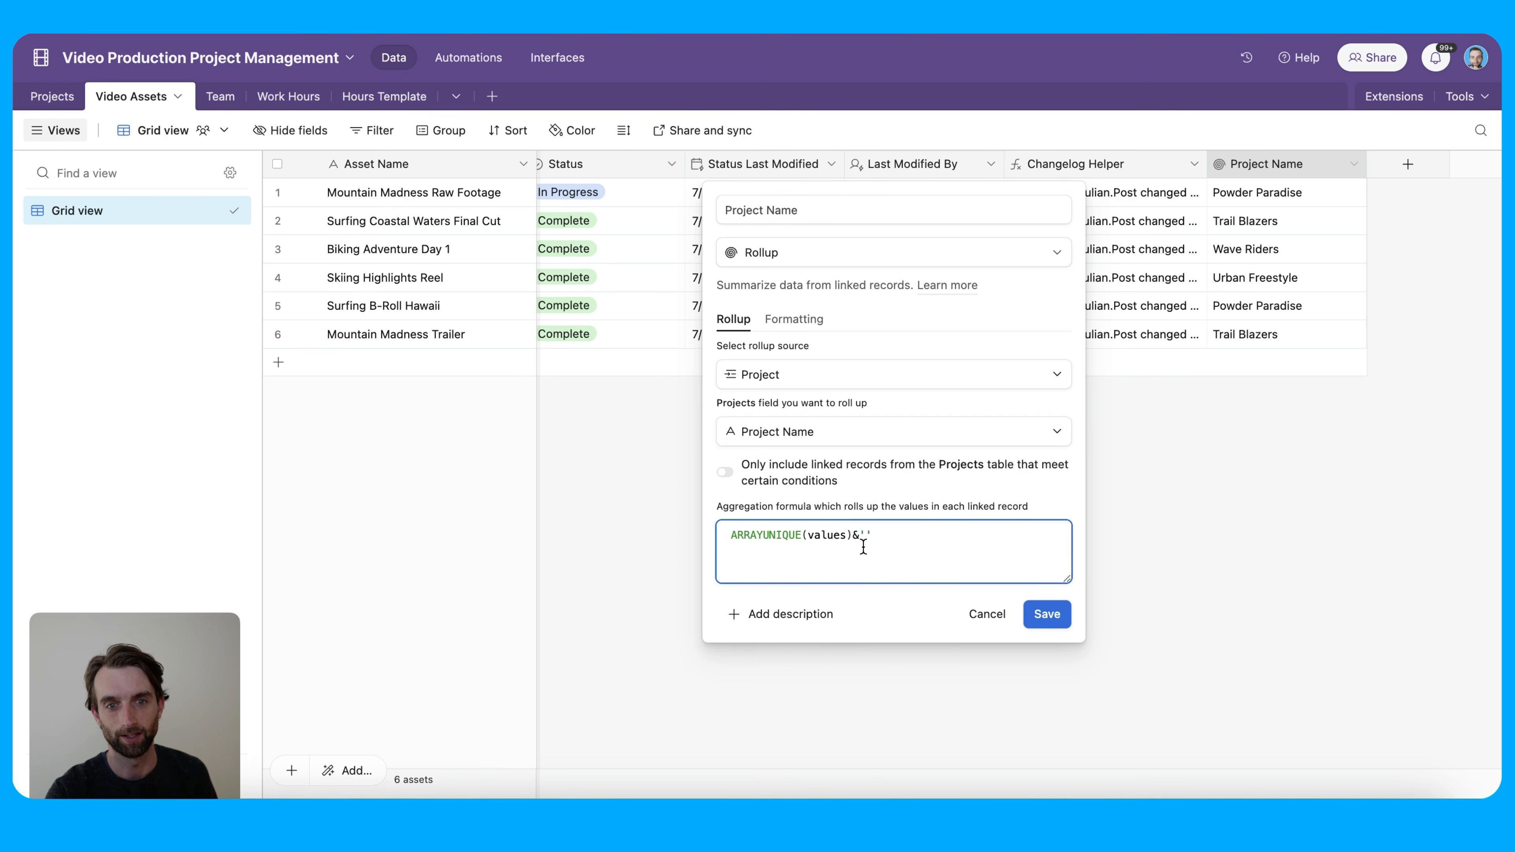
click(749, 536)
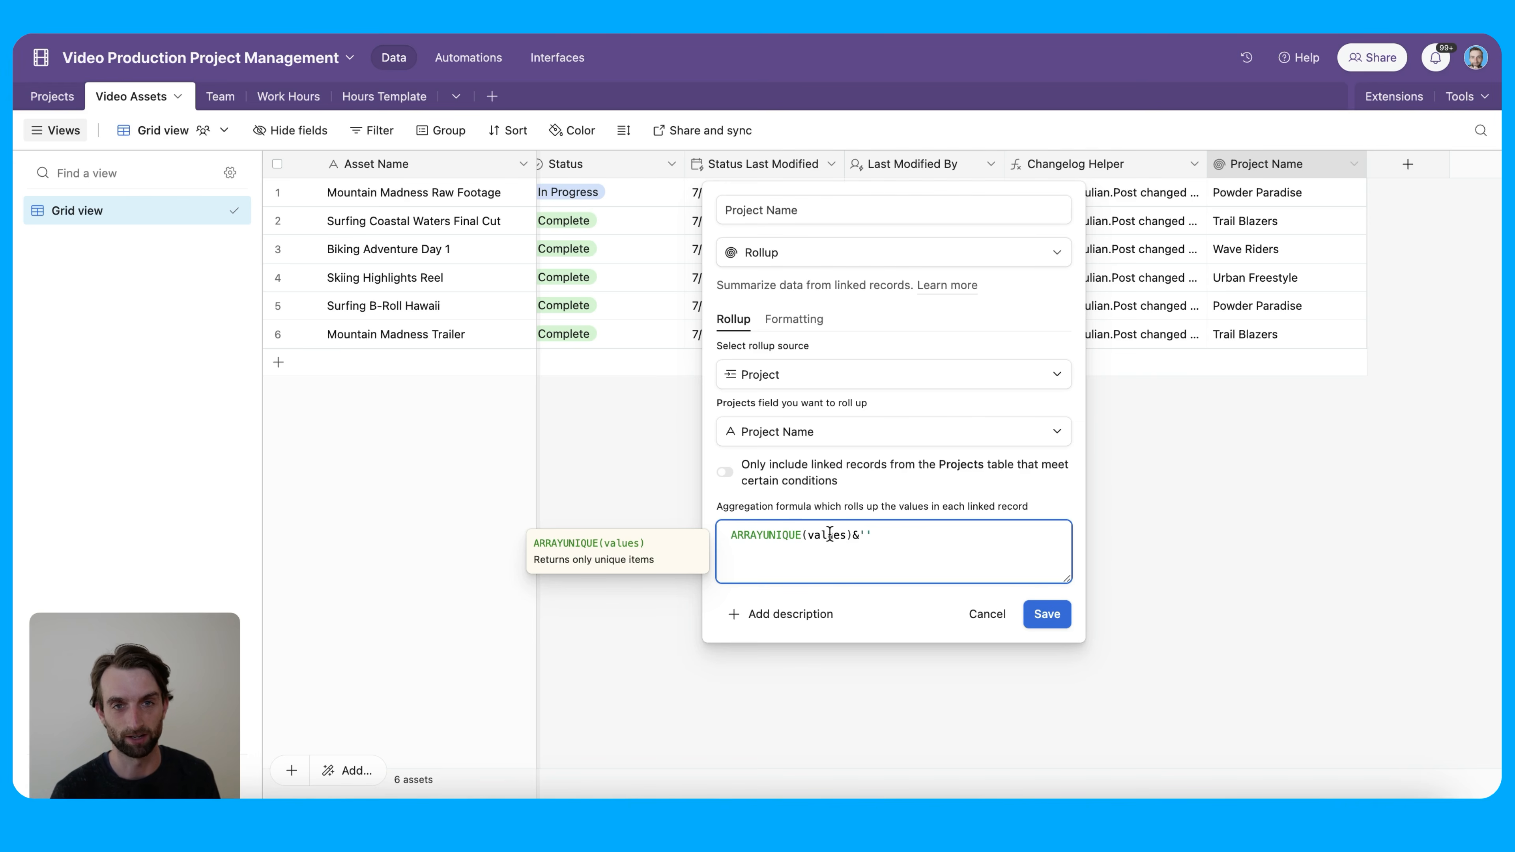
click(859, 535)
click(875, 539)
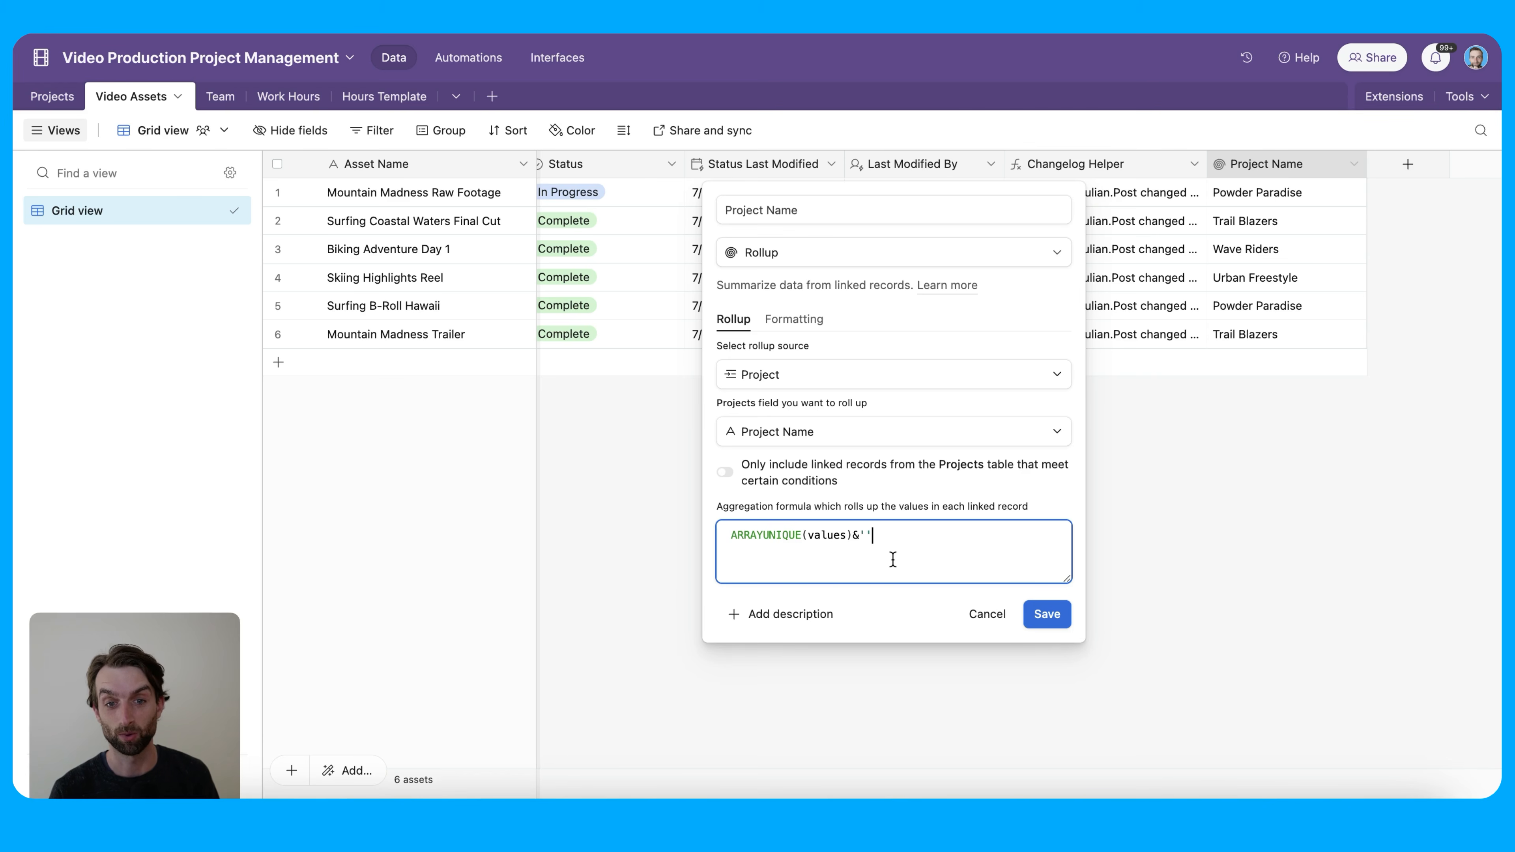
click(981, 615)
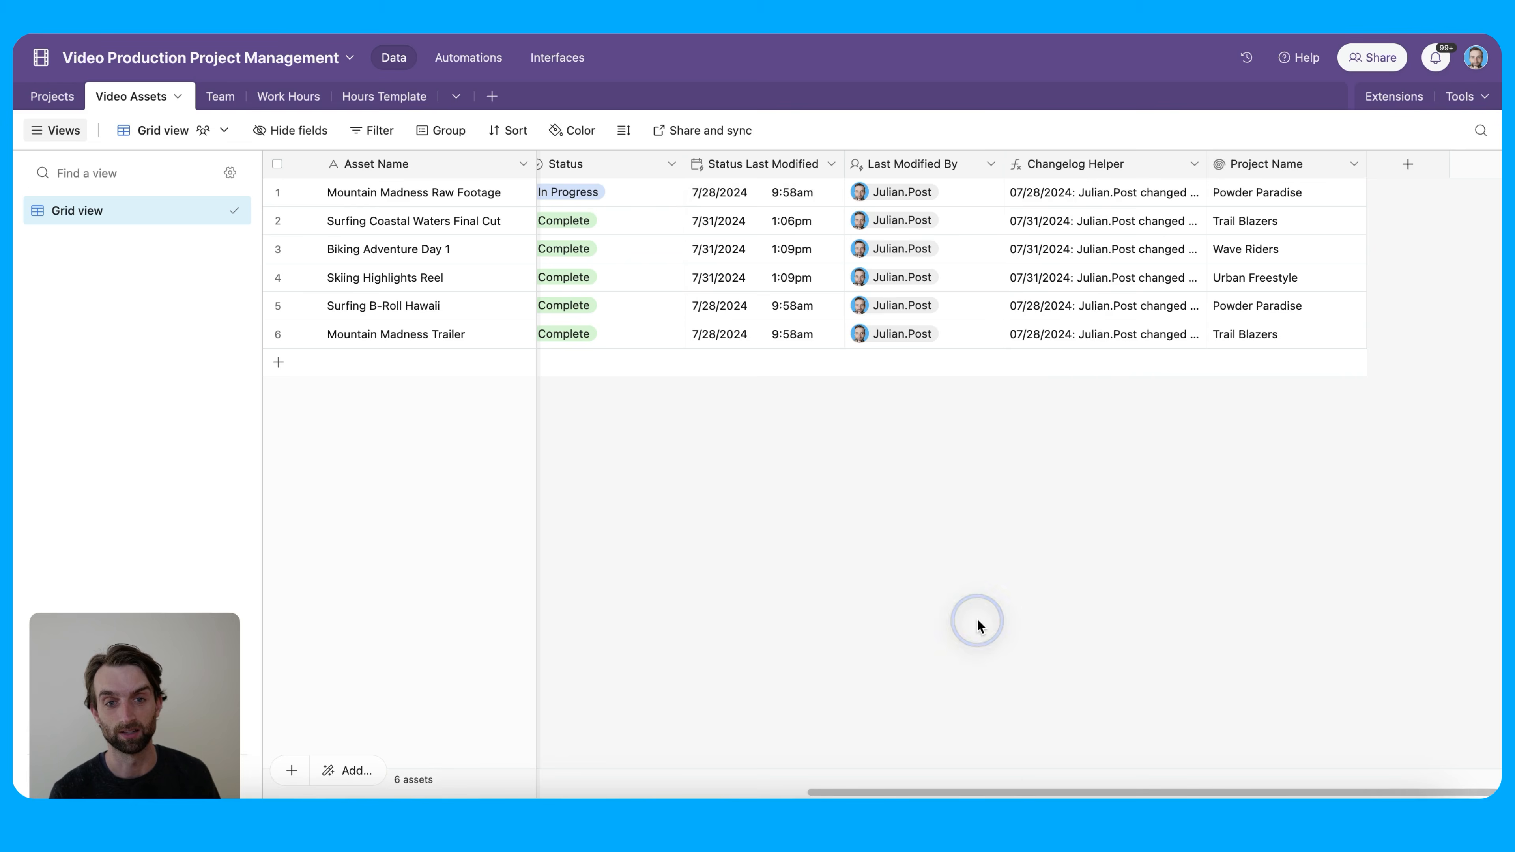
click(53, 103)
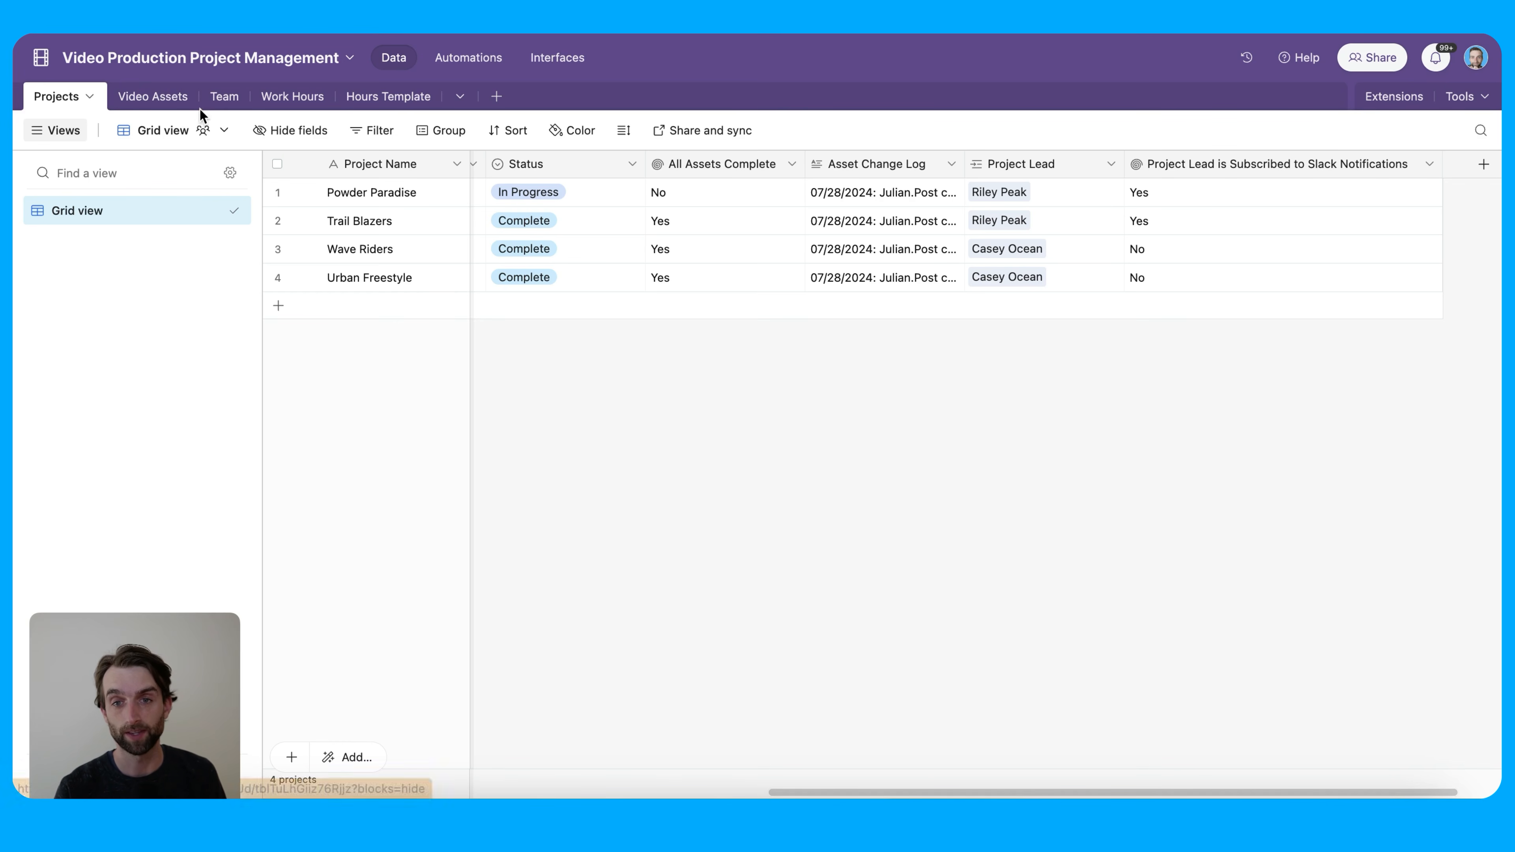
Create a new automation named Update Change Log and list its trigger types
click(457, 58)
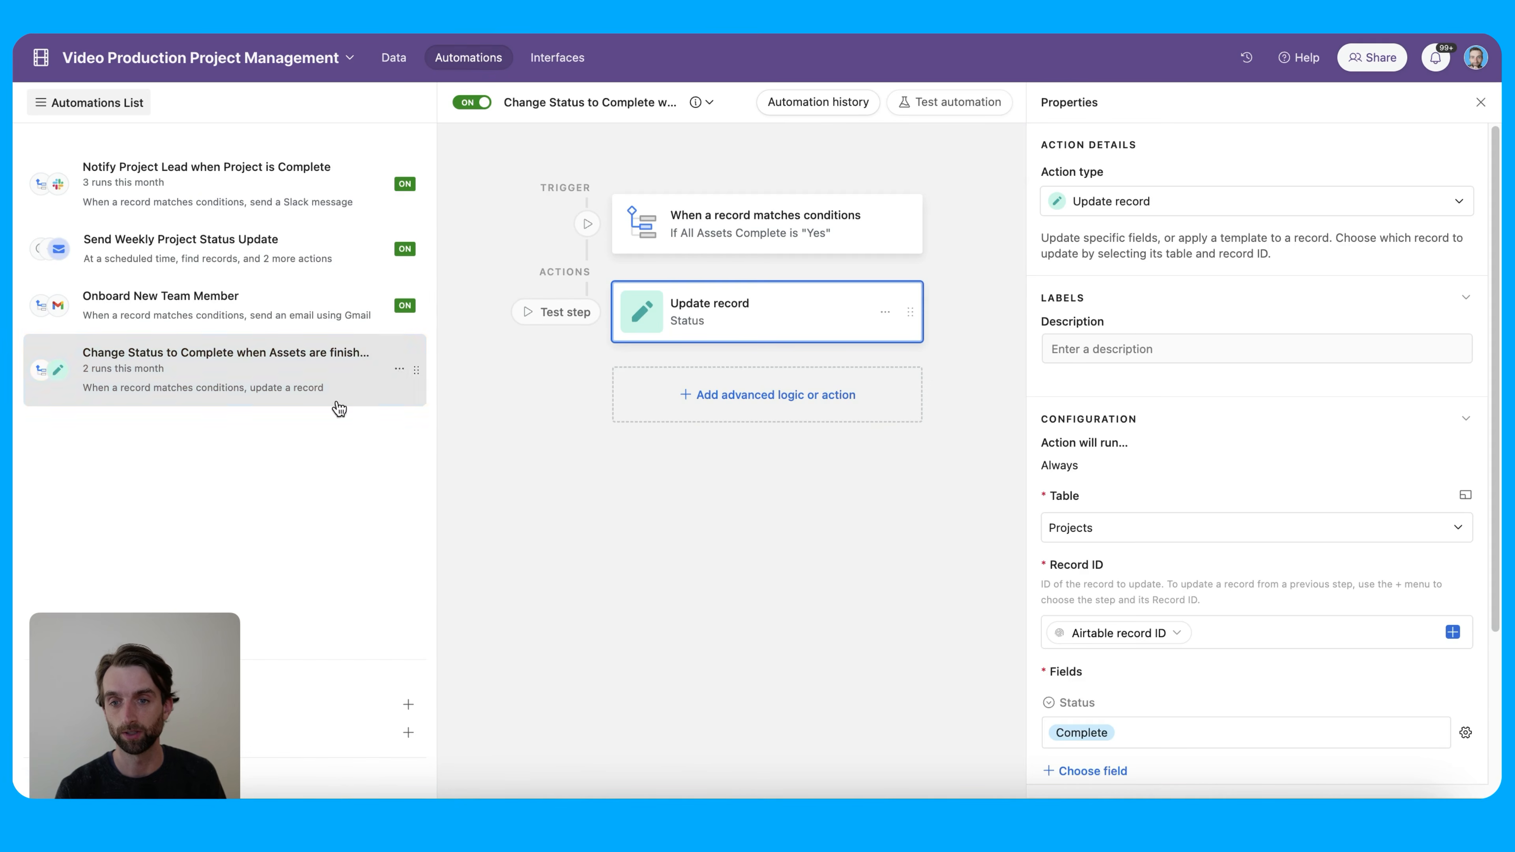
click(408, 705)
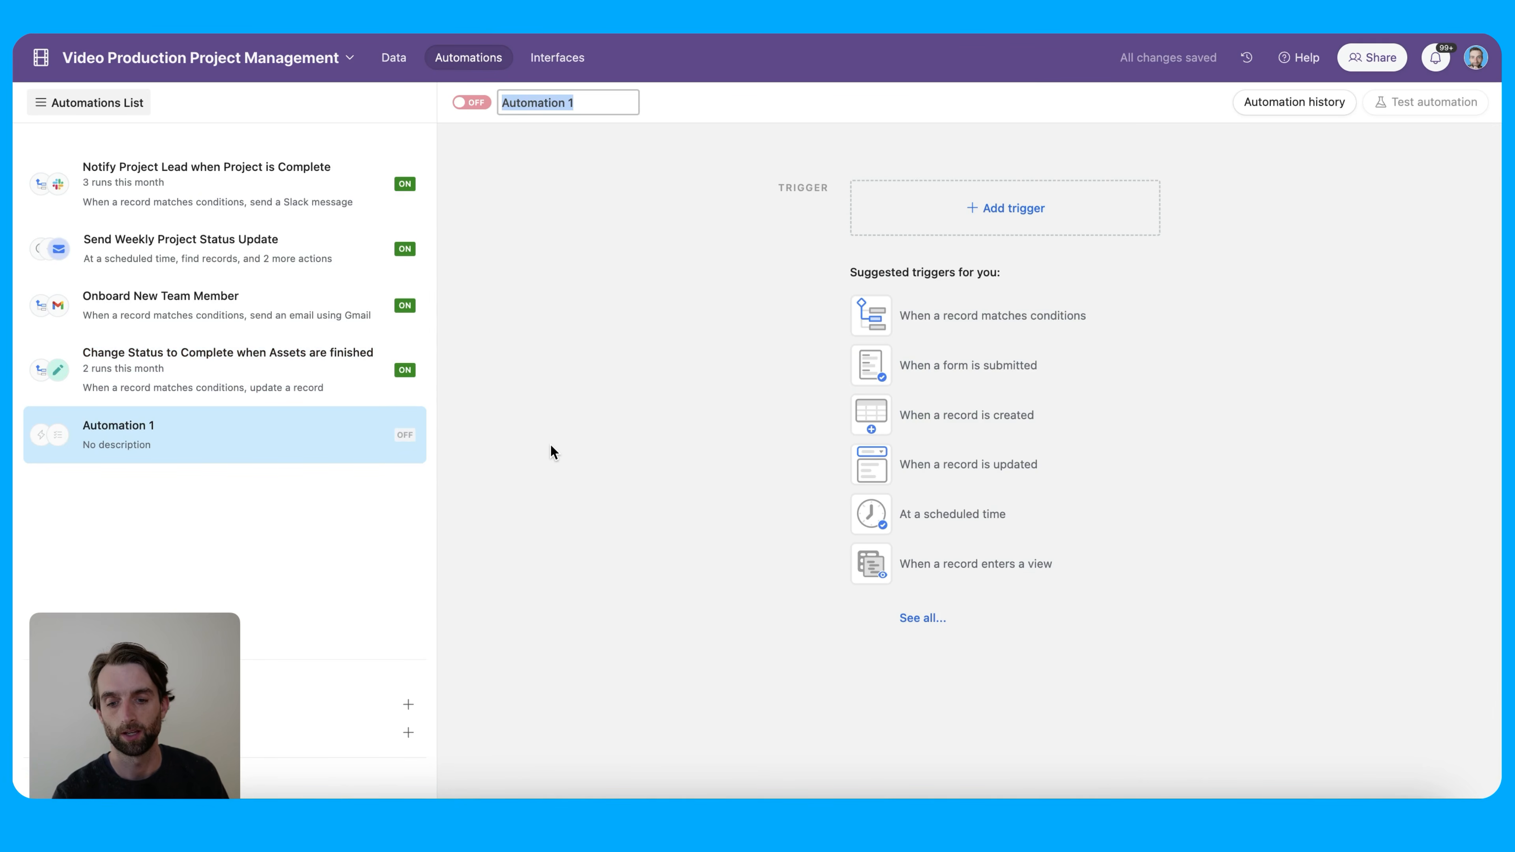
text(Update )
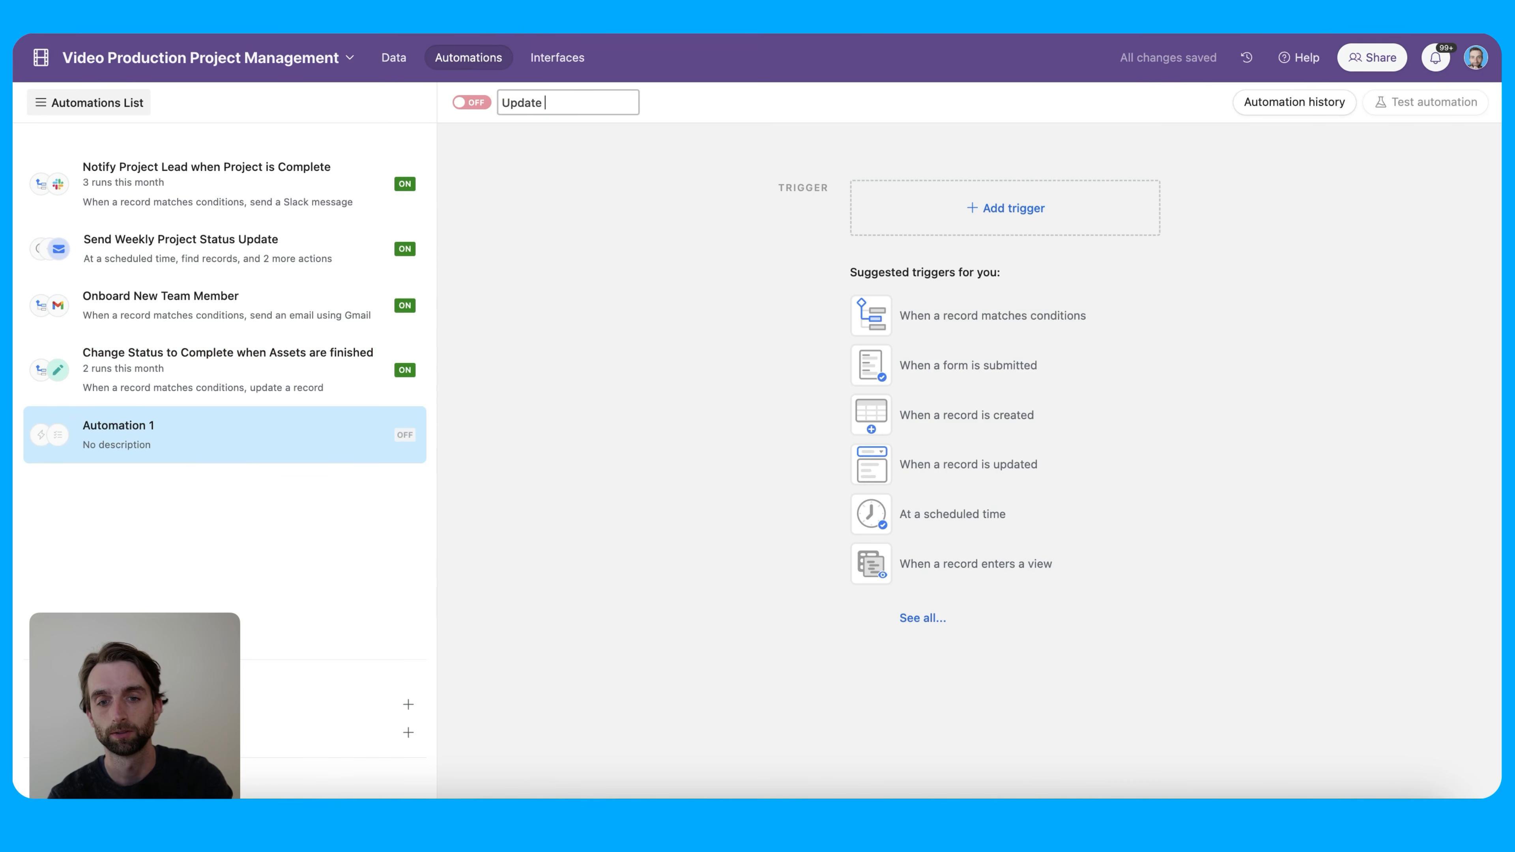
text(Change )
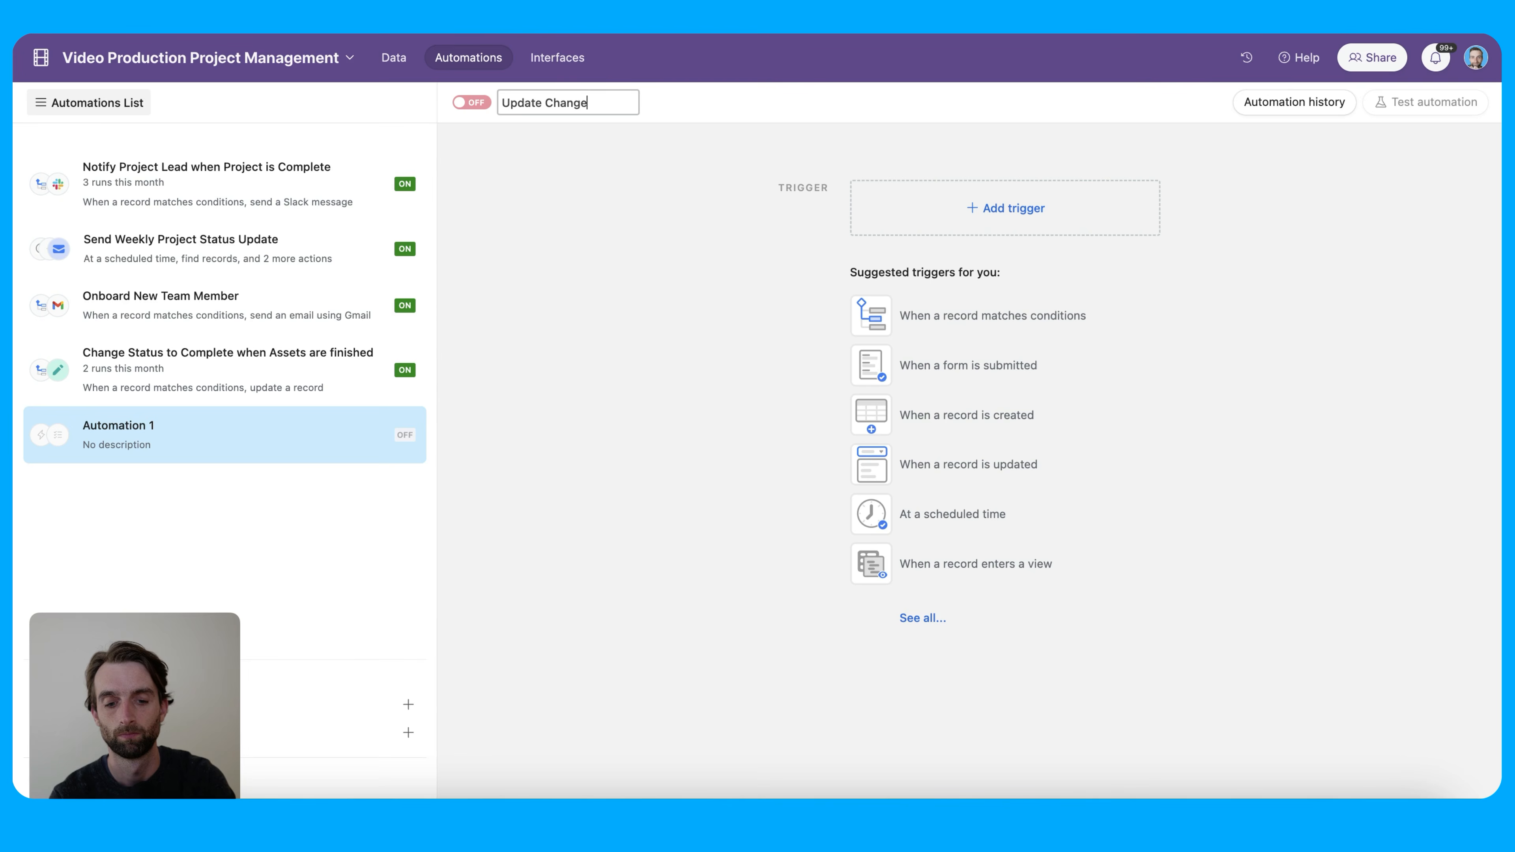
text(Log)
key(Return)
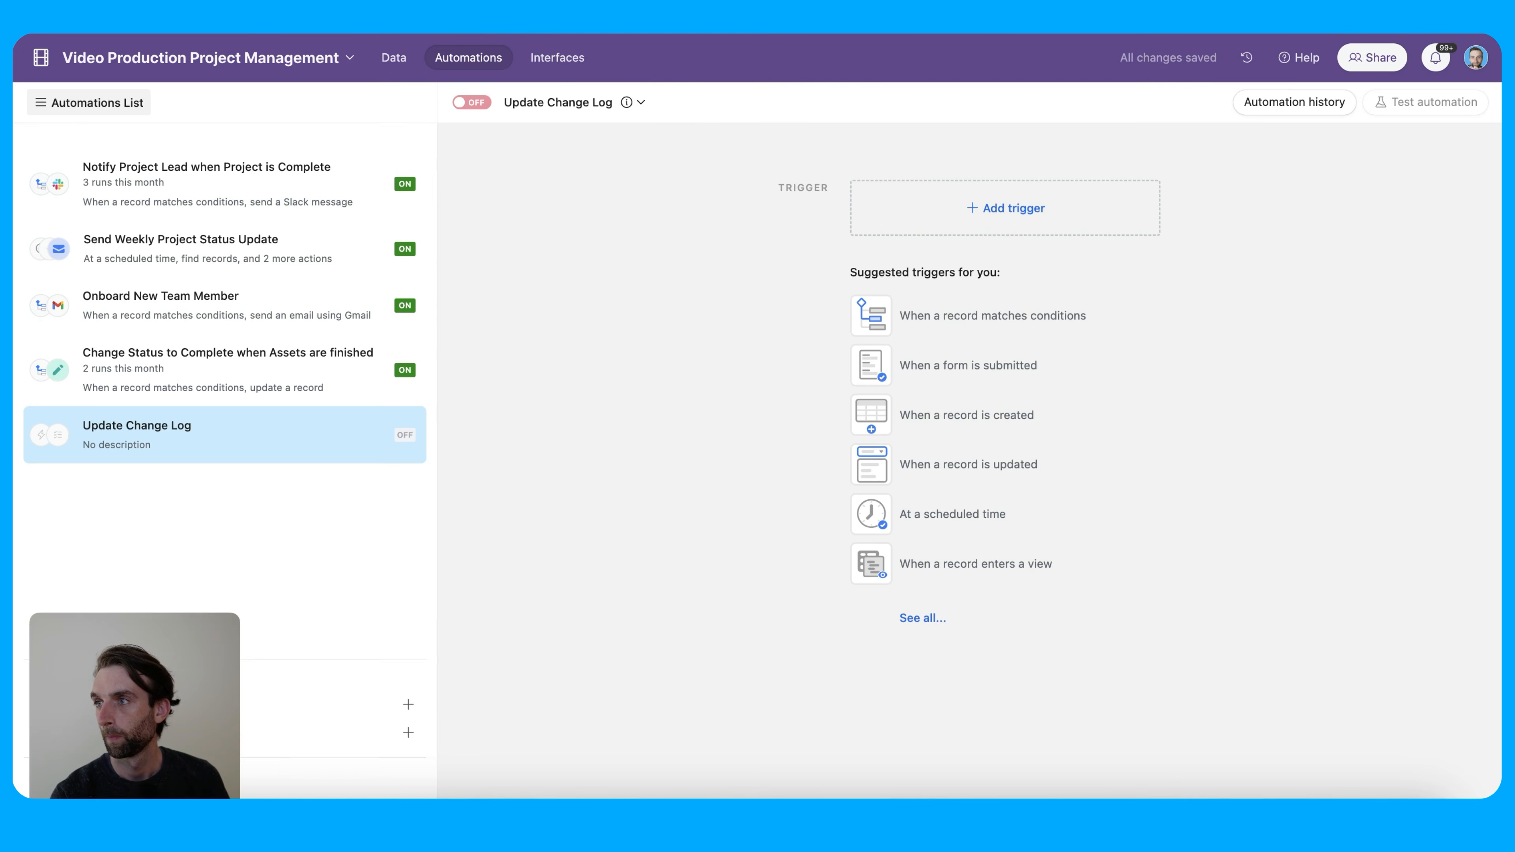
click(1008, 207)
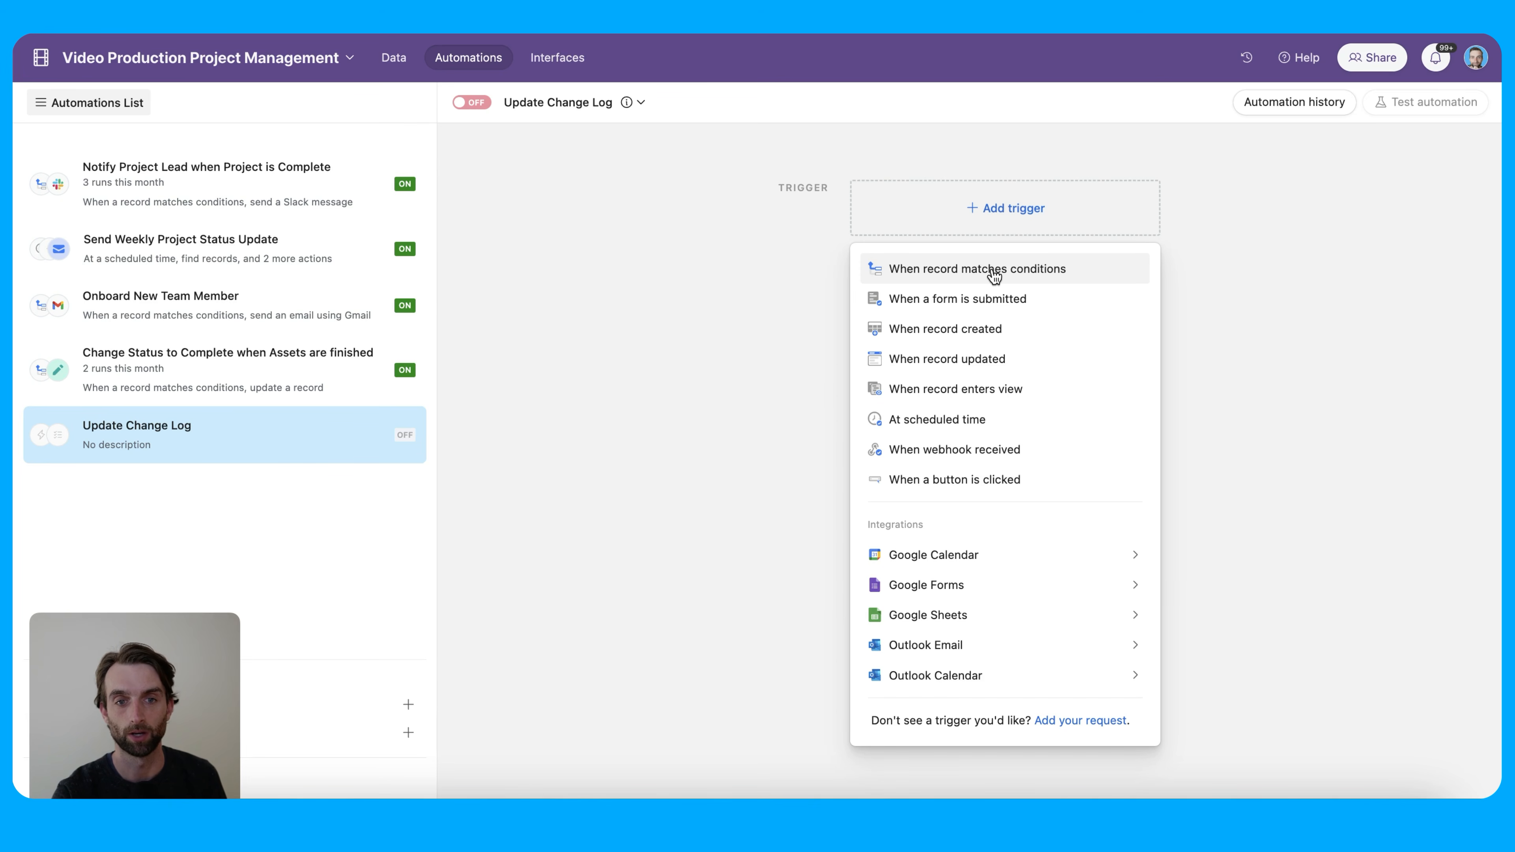
Add a When record updated trigger on Video Assets watching only the Changelog Helper field
click(1021, 365)
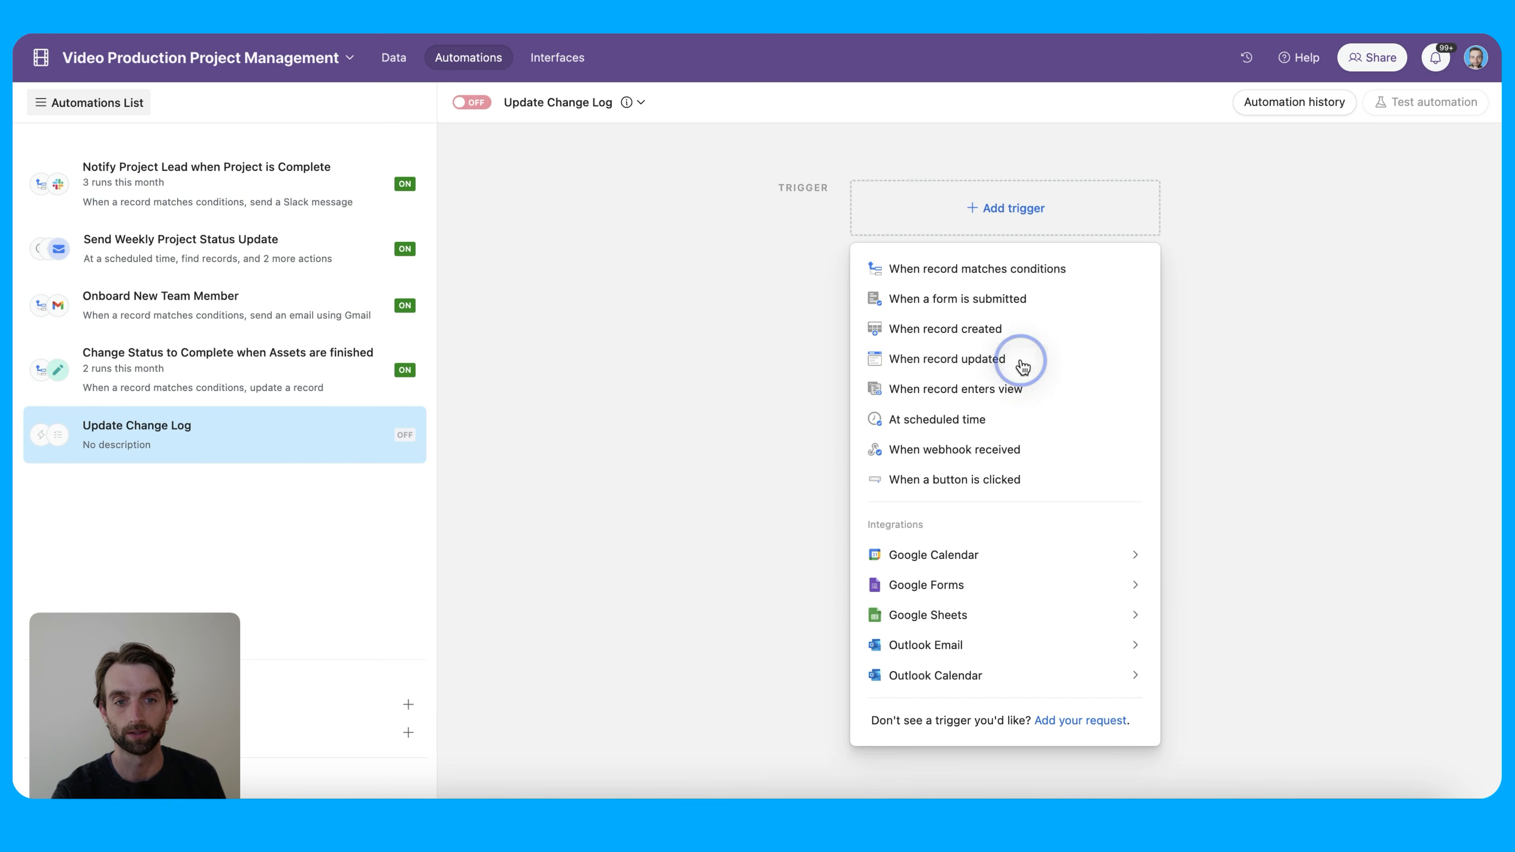
click(1218, 353)
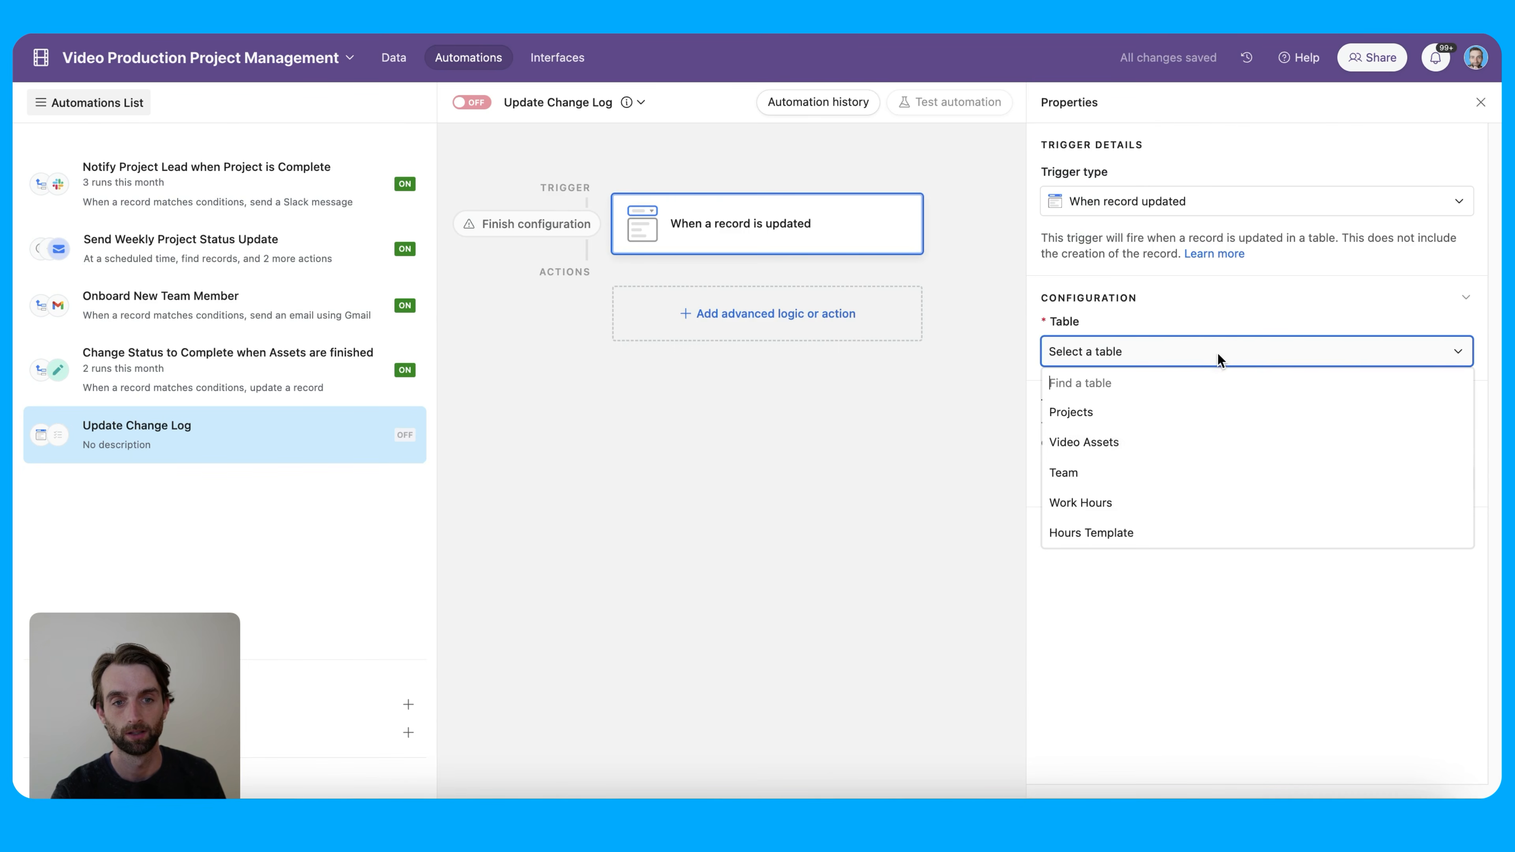
click(1171, 442)
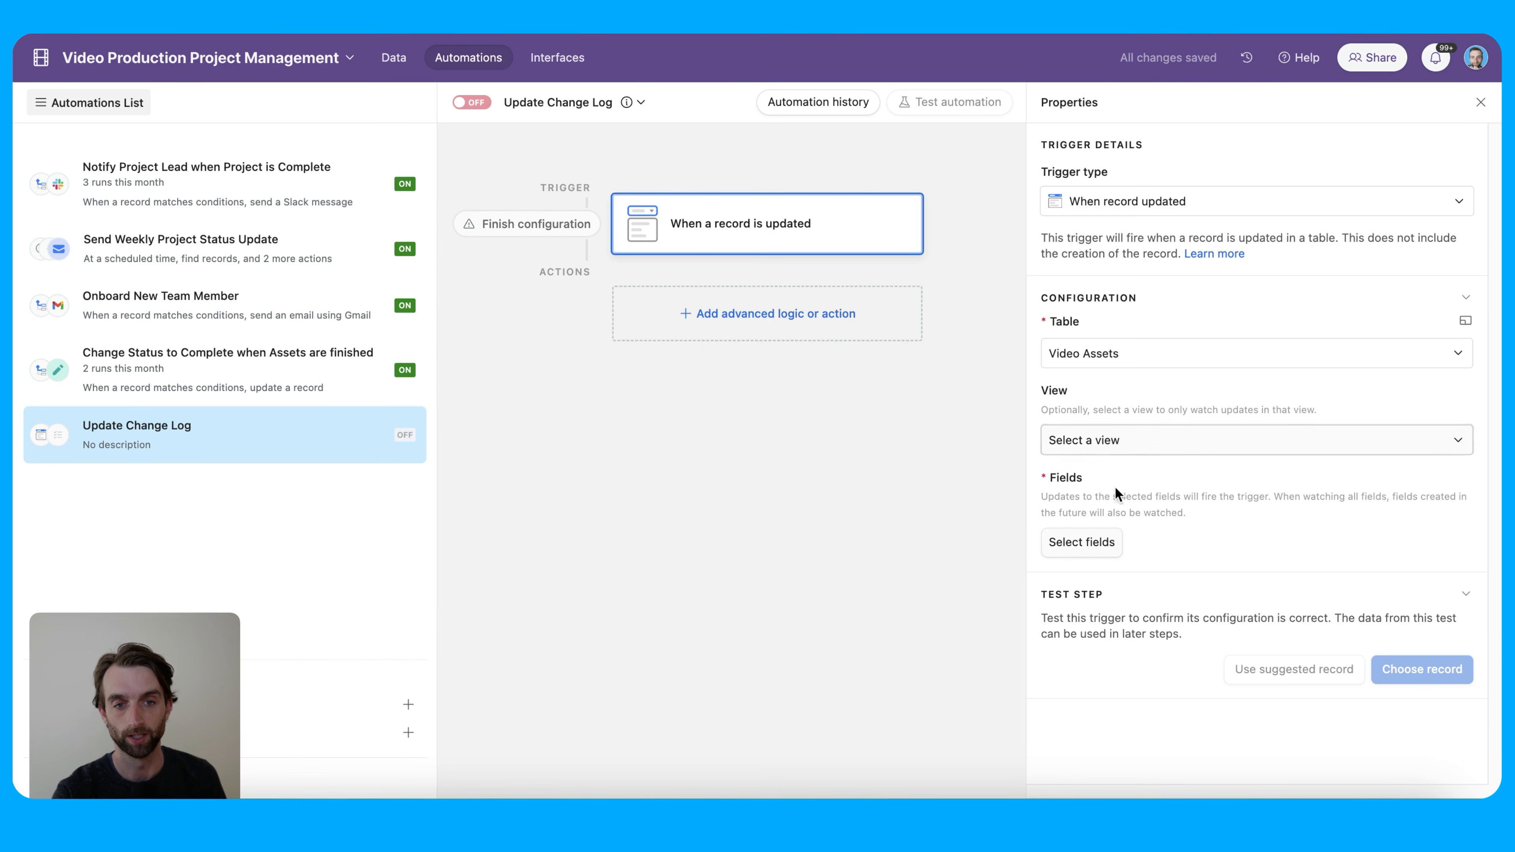
click(1099, 542)
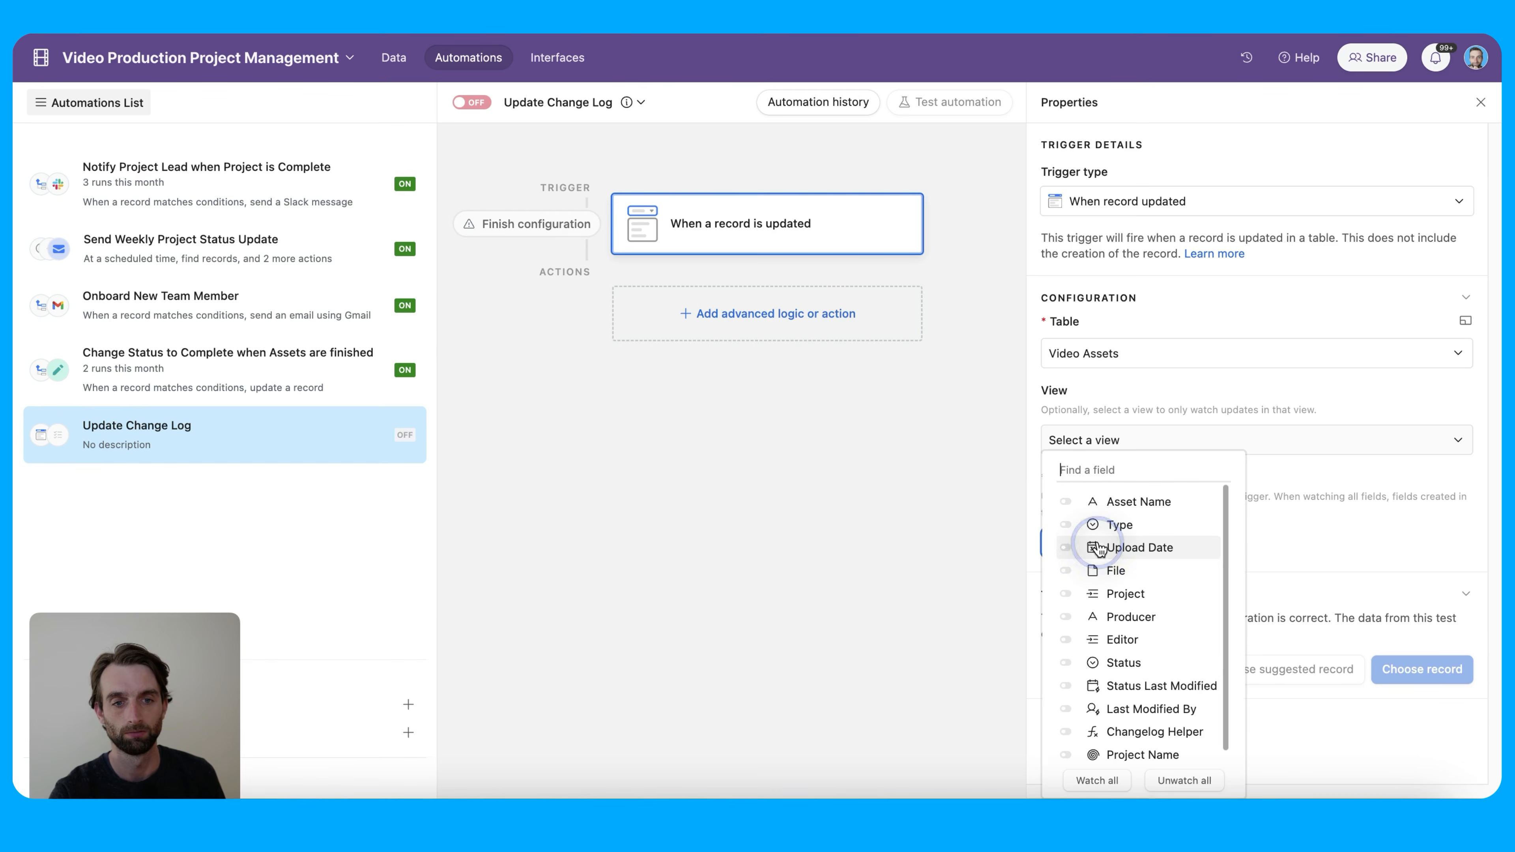
scroll(1153, 604, down, 1)
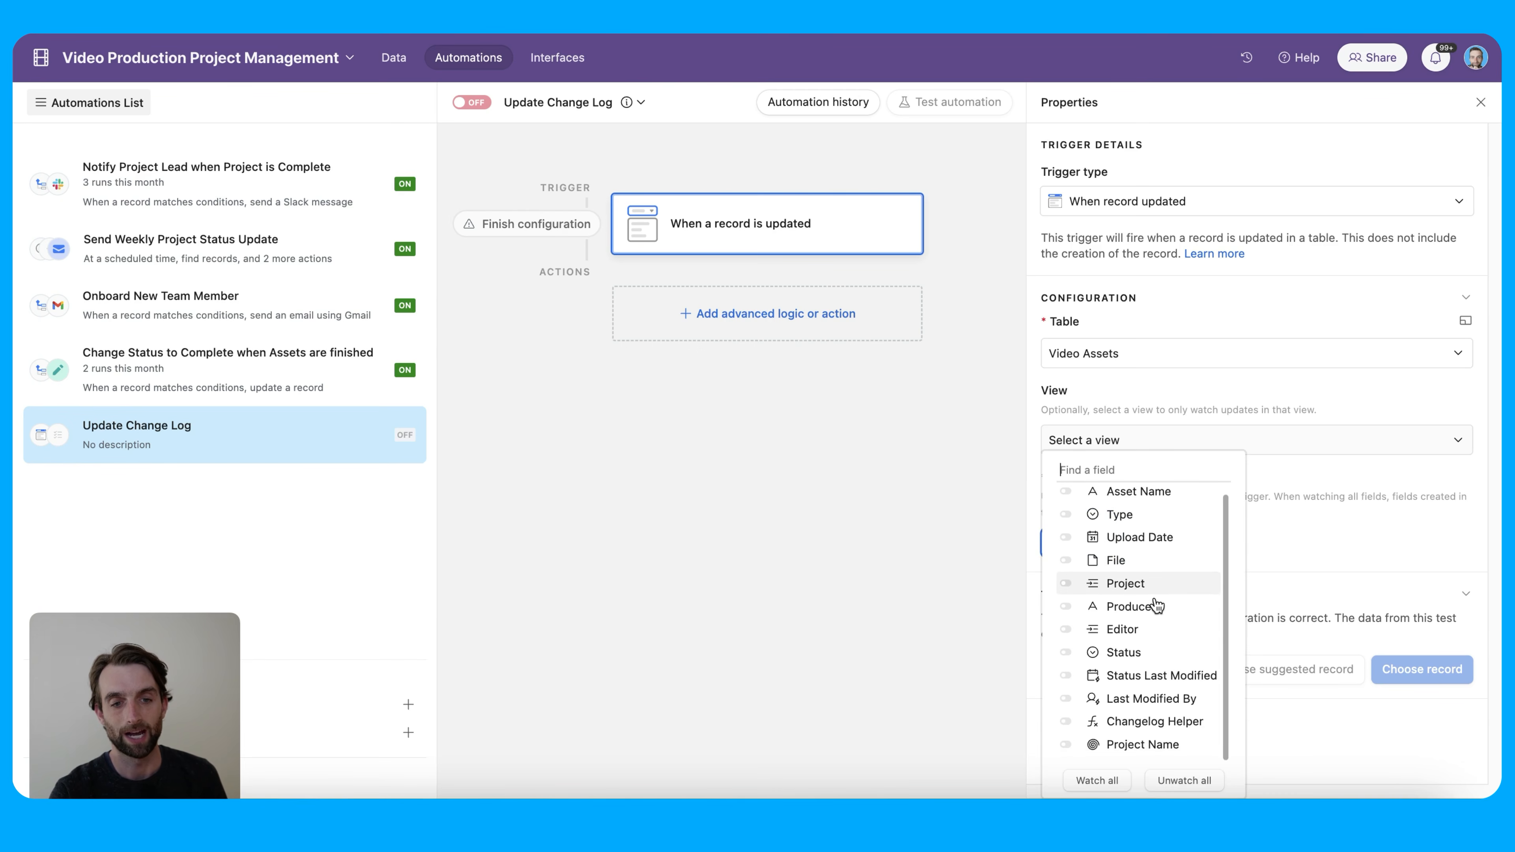
click(1156, 727)
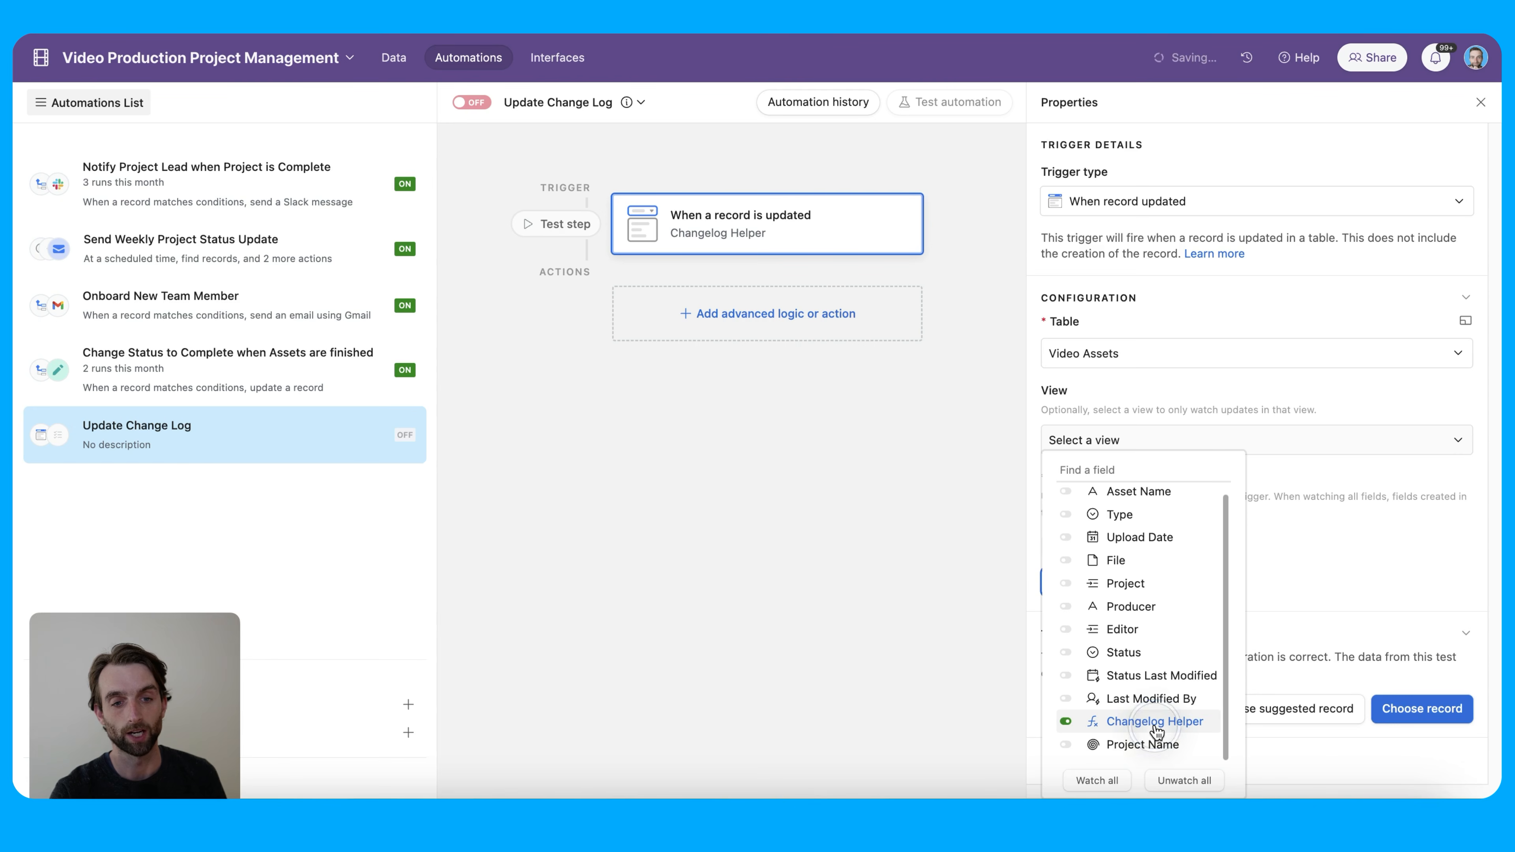
click(1319, 576)
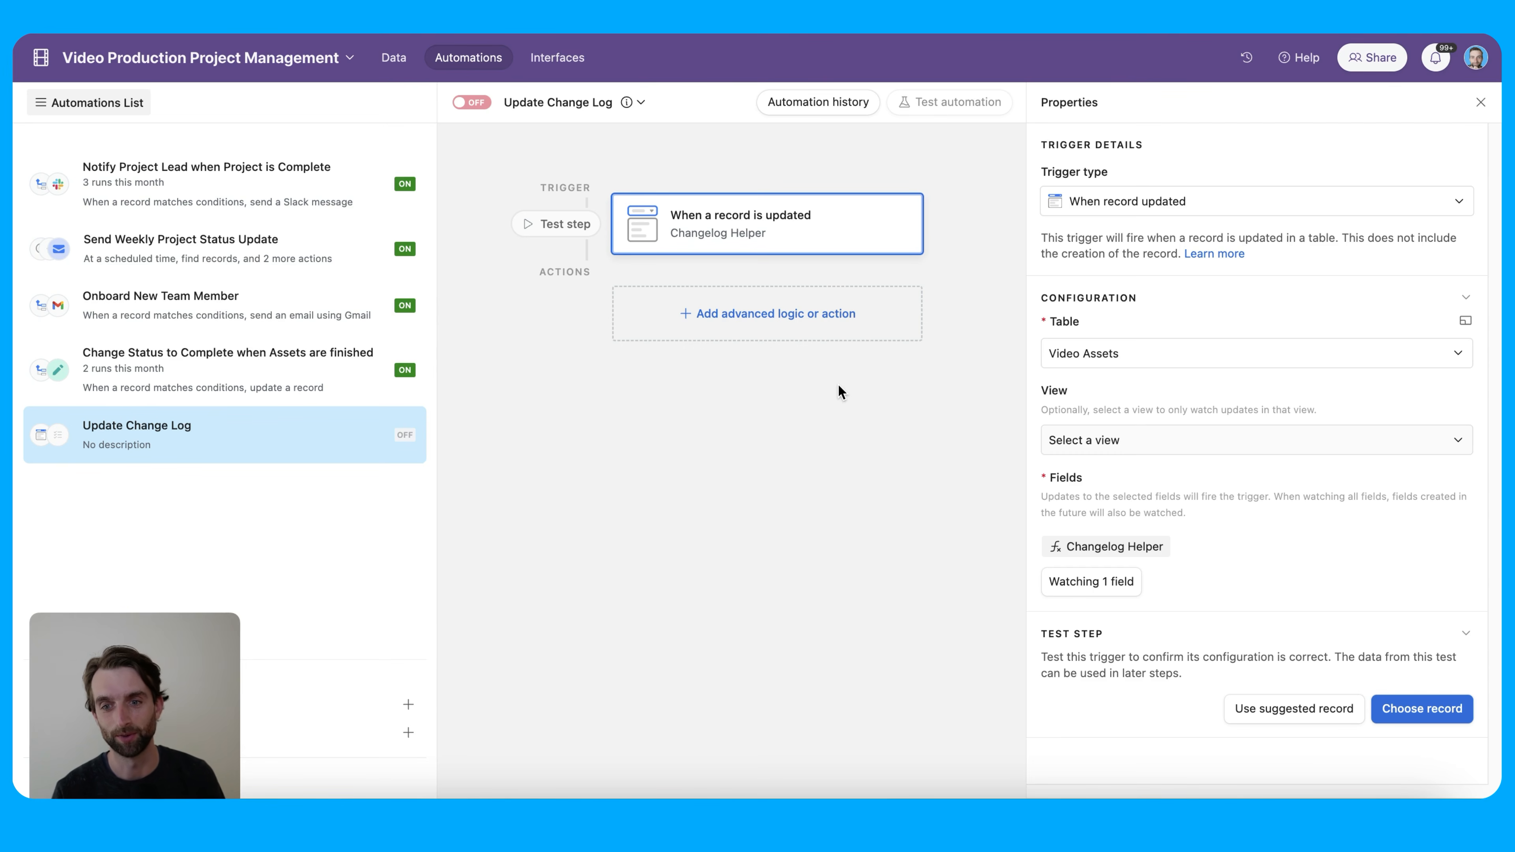
Add a Find records action that searches the Projects table based on a condition
click(802, 317)
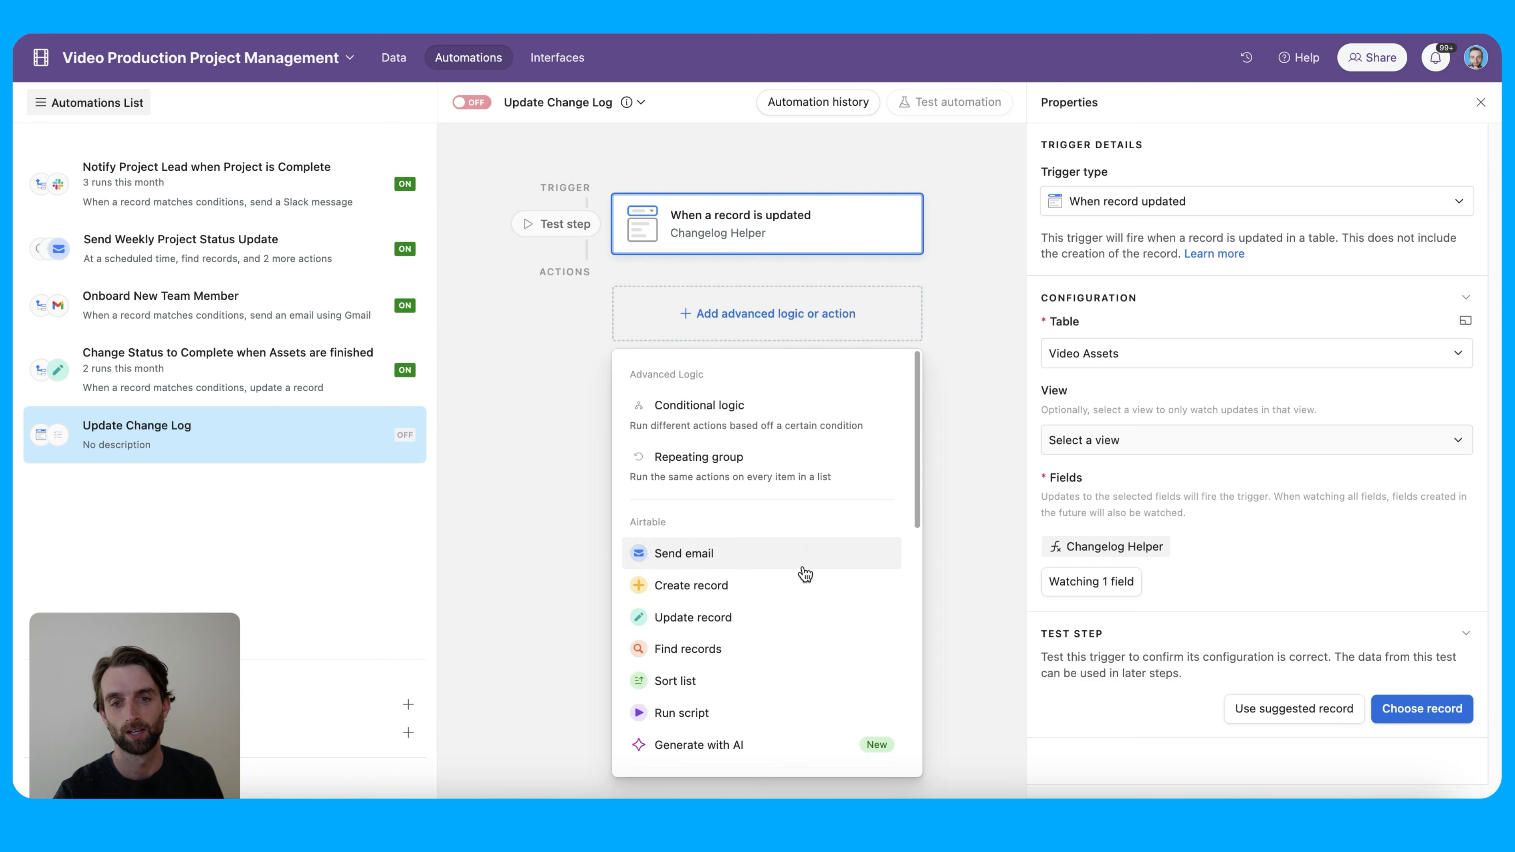
click(811, 650)
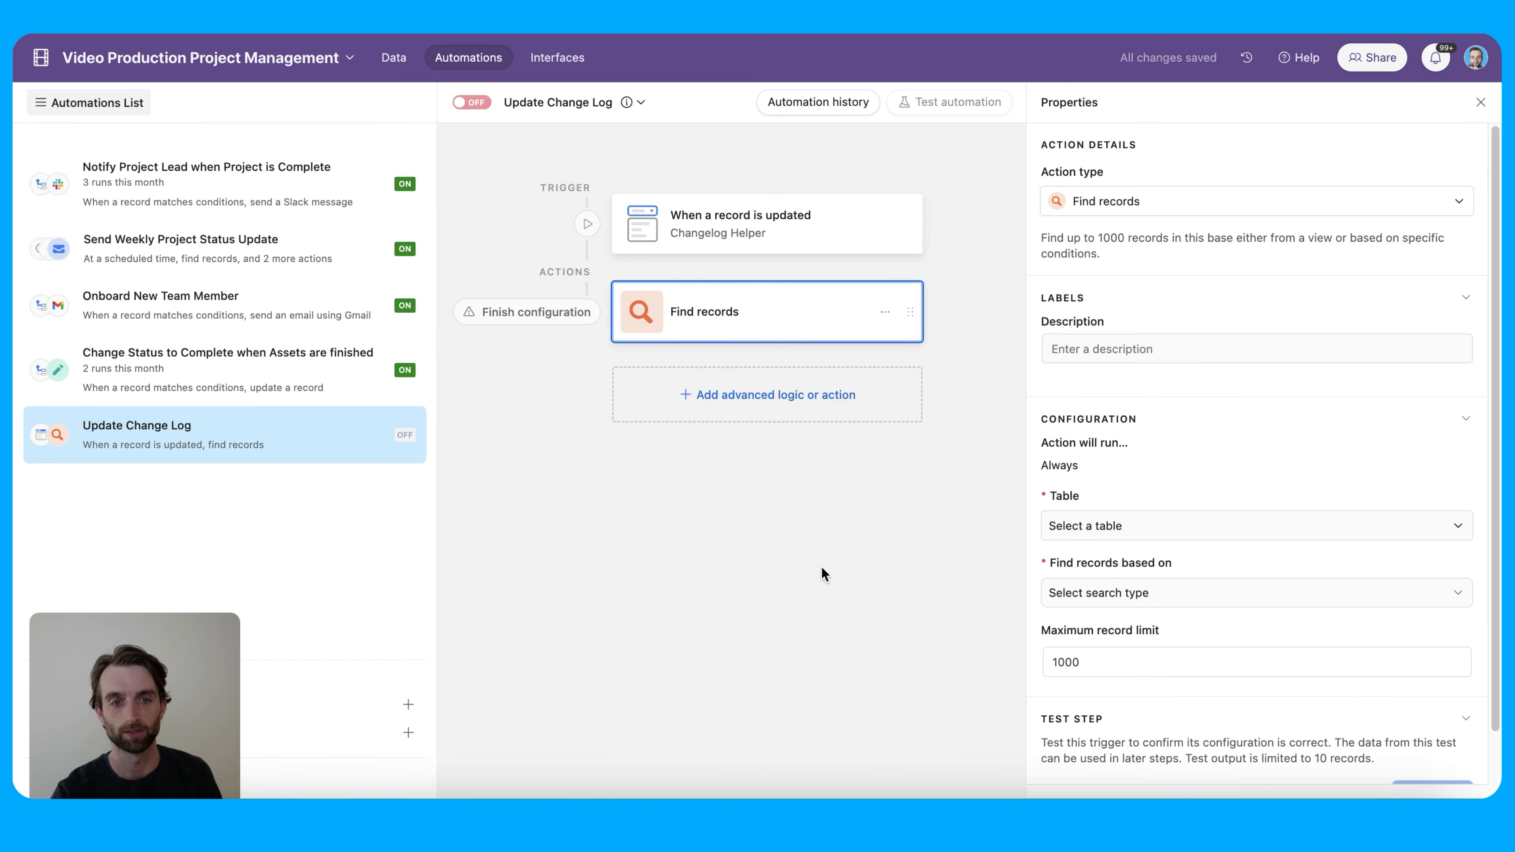
click(1136, 531)
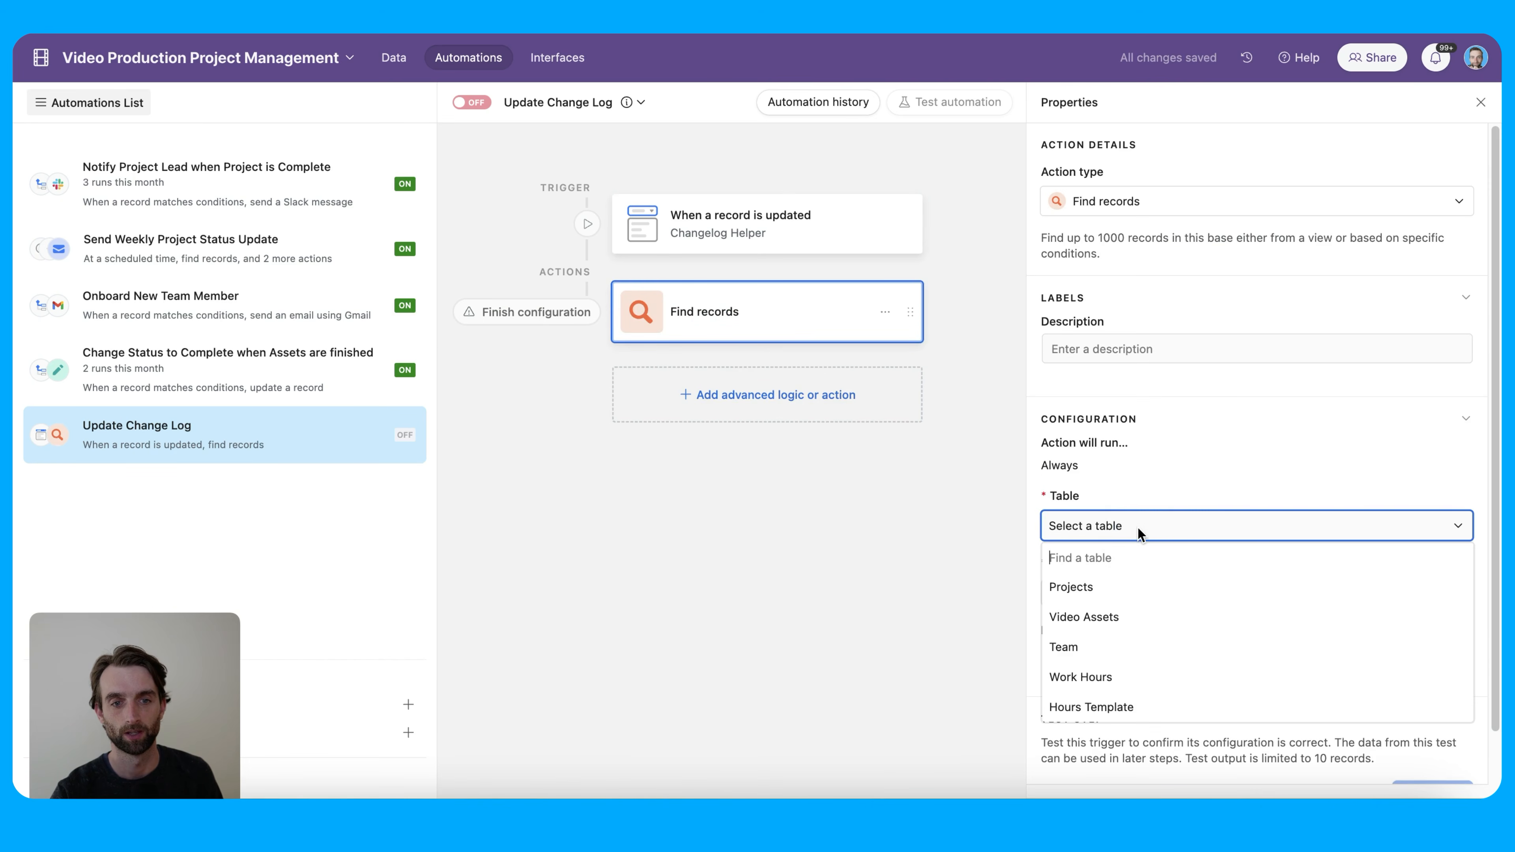
click(1159, 597)
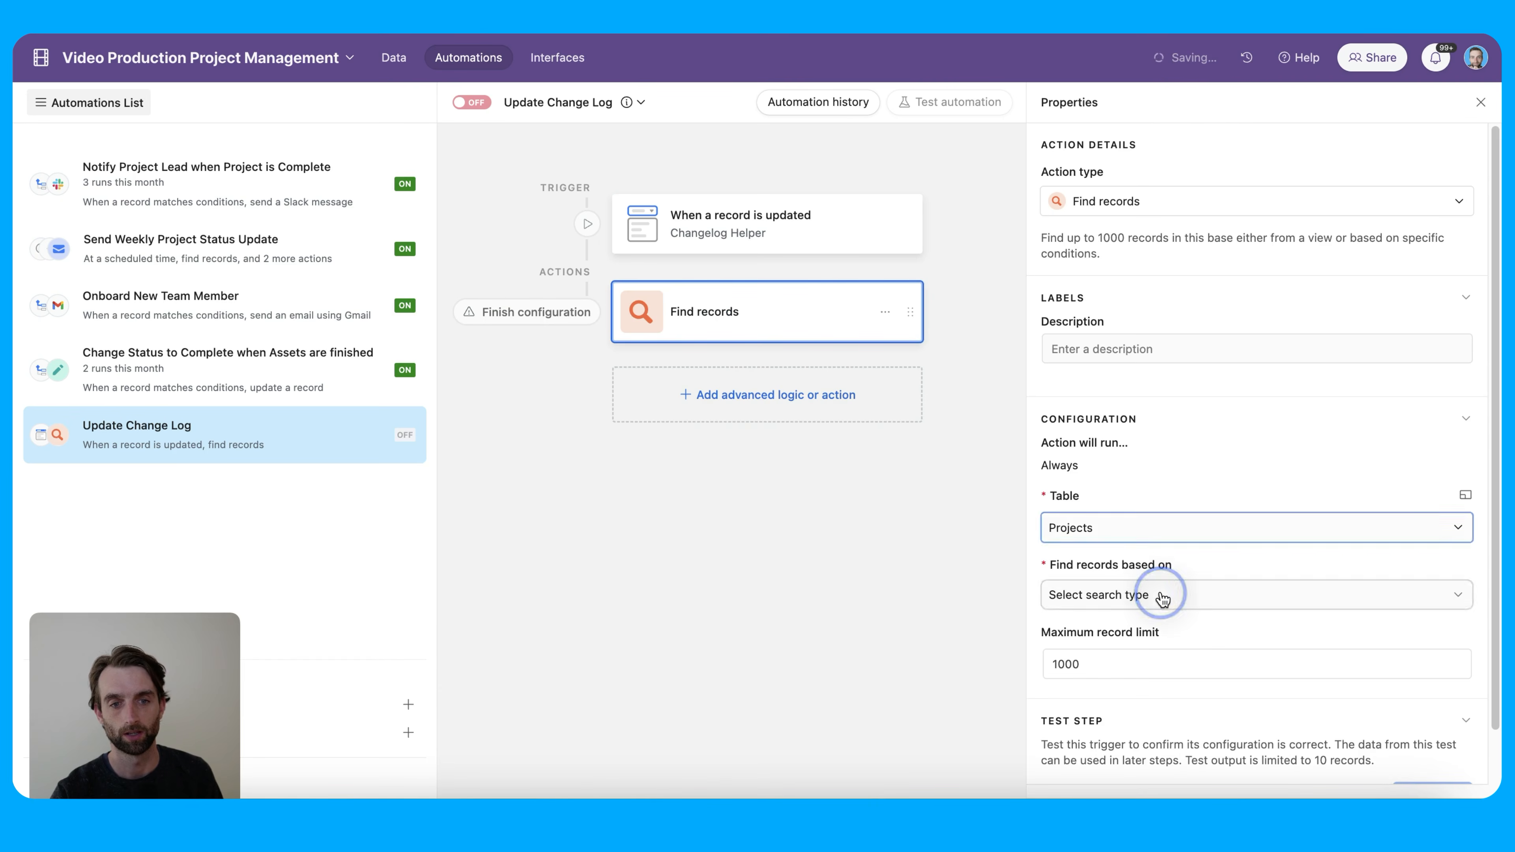
click(1223, 604)
click(1203, 664)
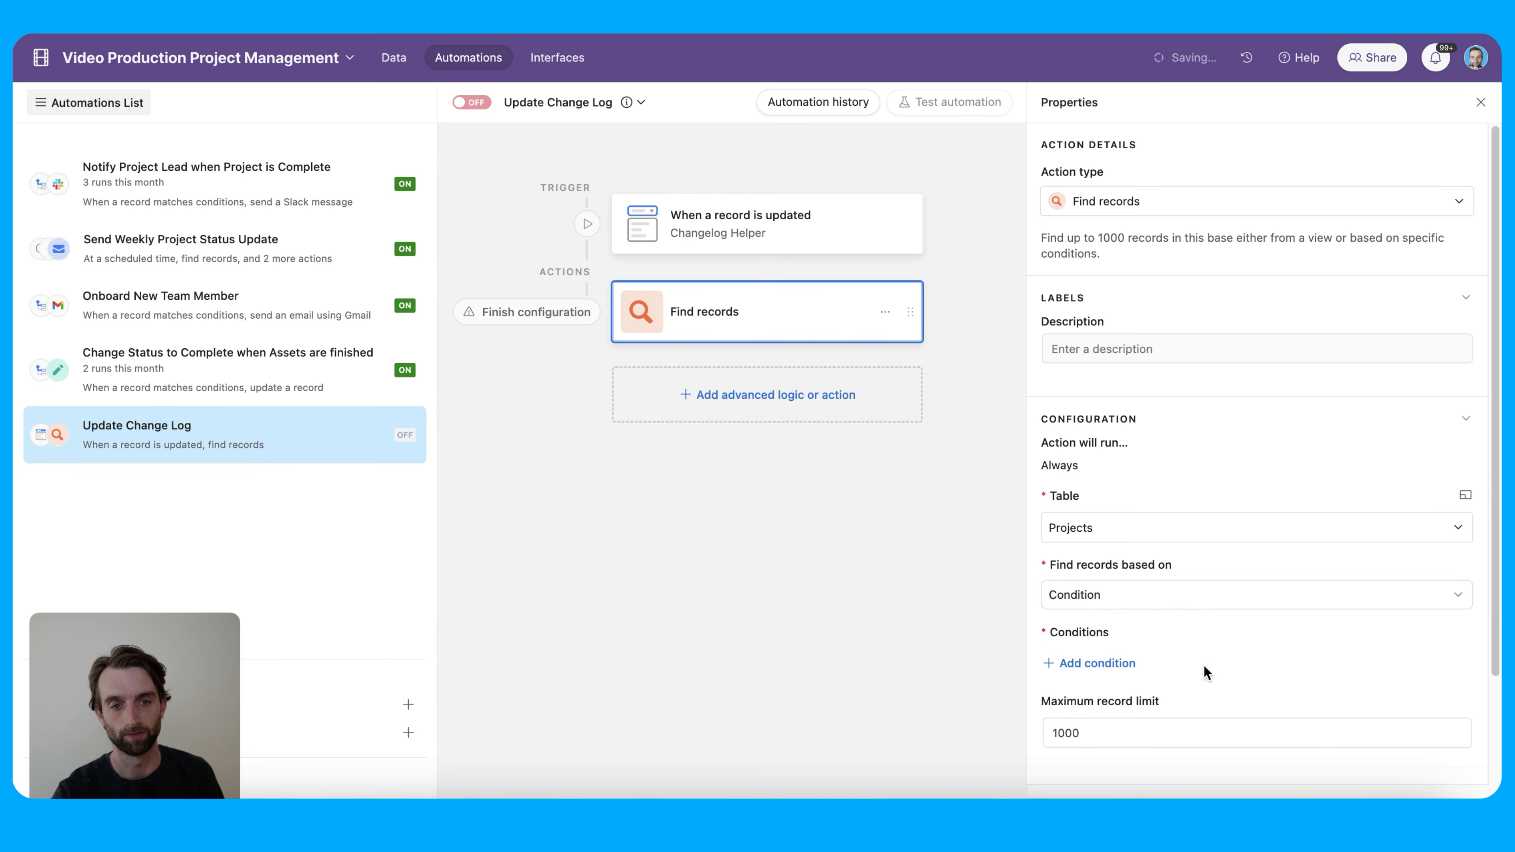
scroll(1255, 666, down, 1)
scroll(1256, 669, down, 2)
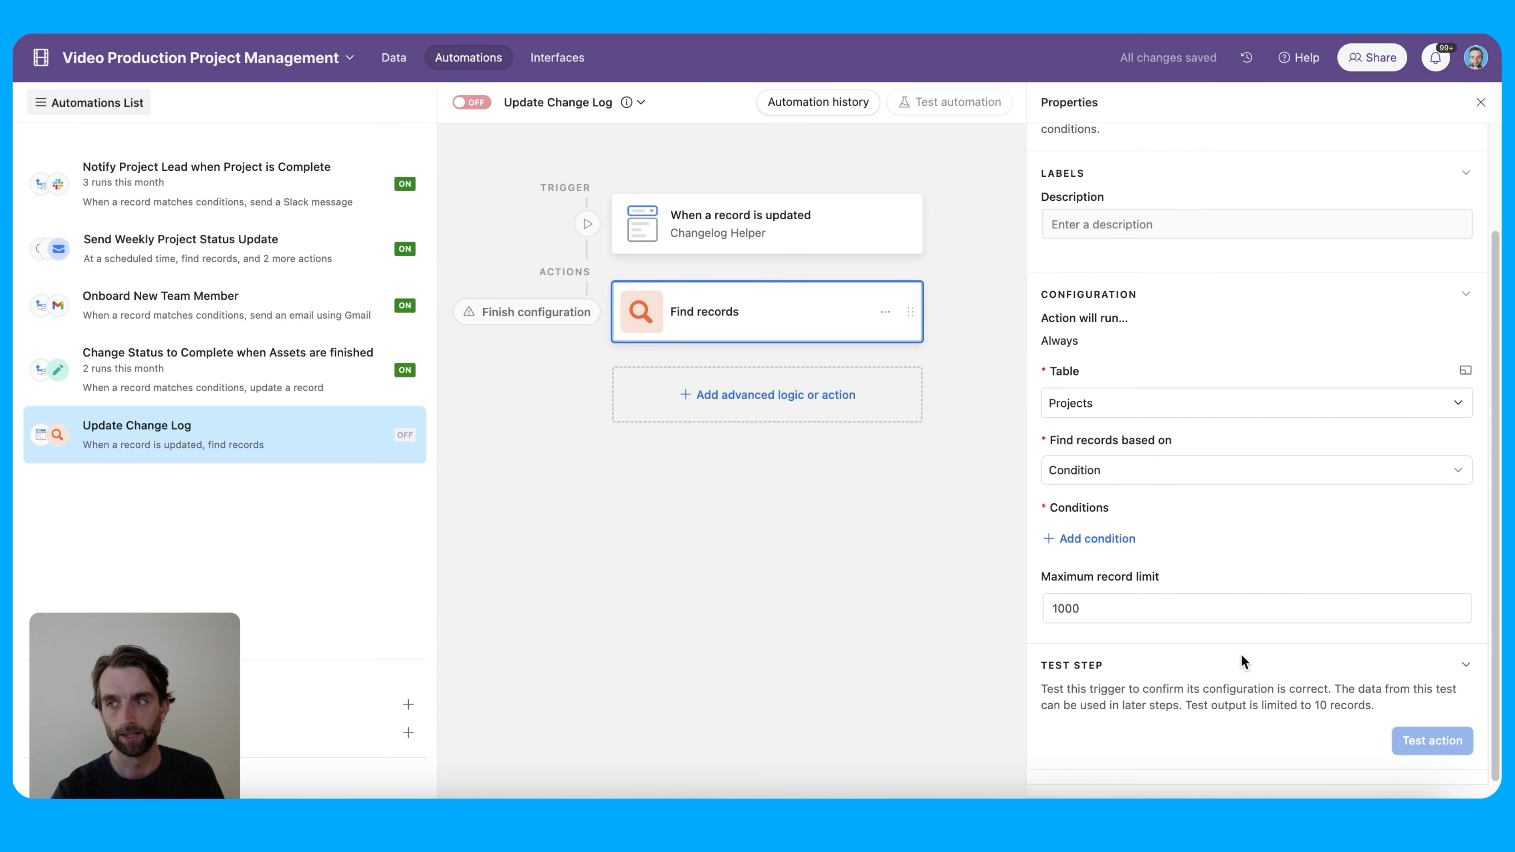
Add a Project Name 'is' condition to the Find records search
click(1131, 539)
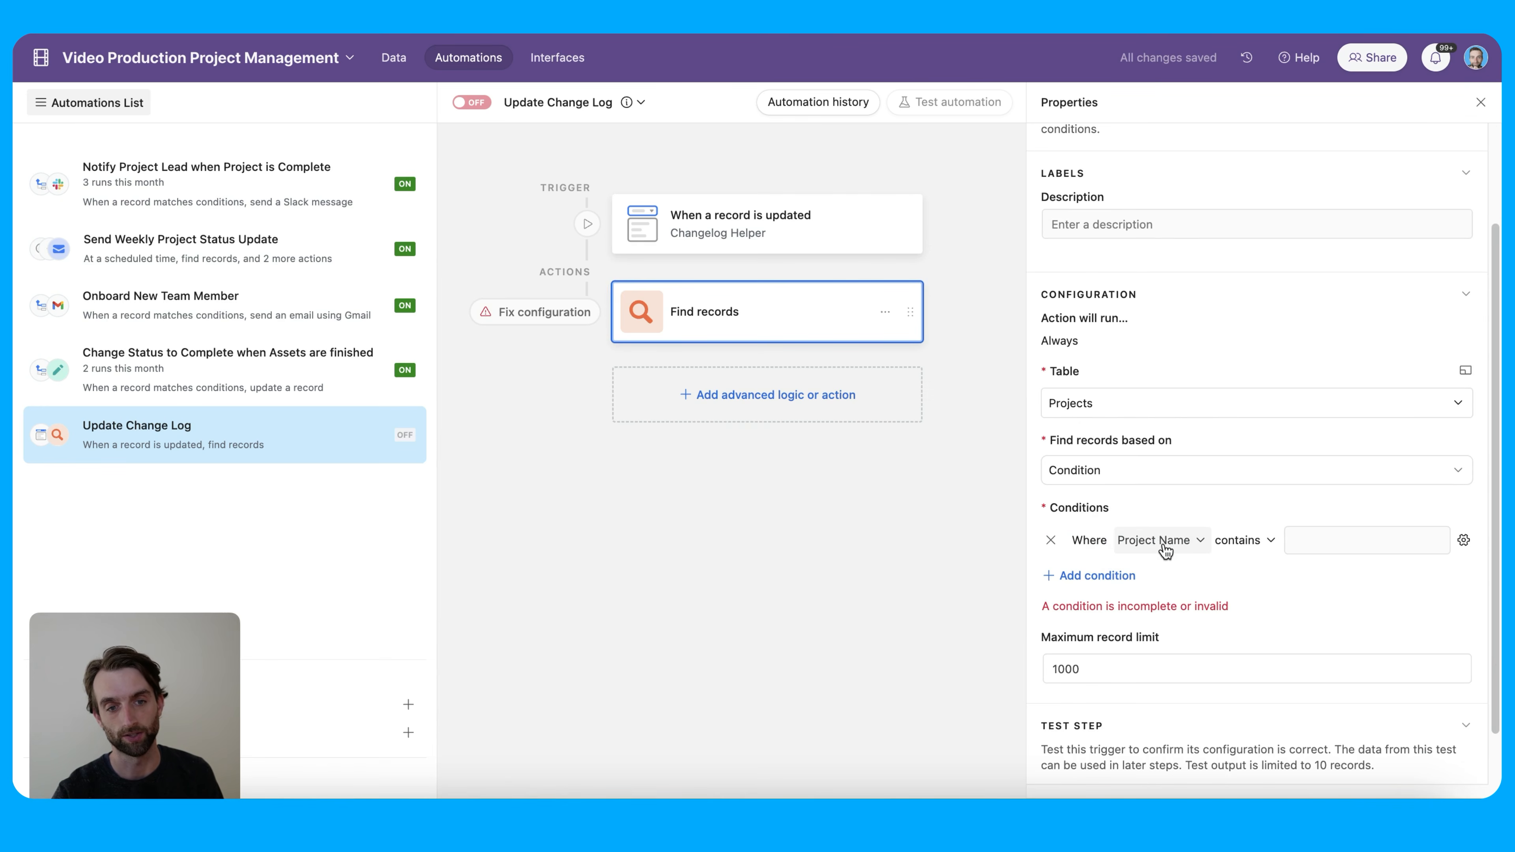
click(1252, 541)
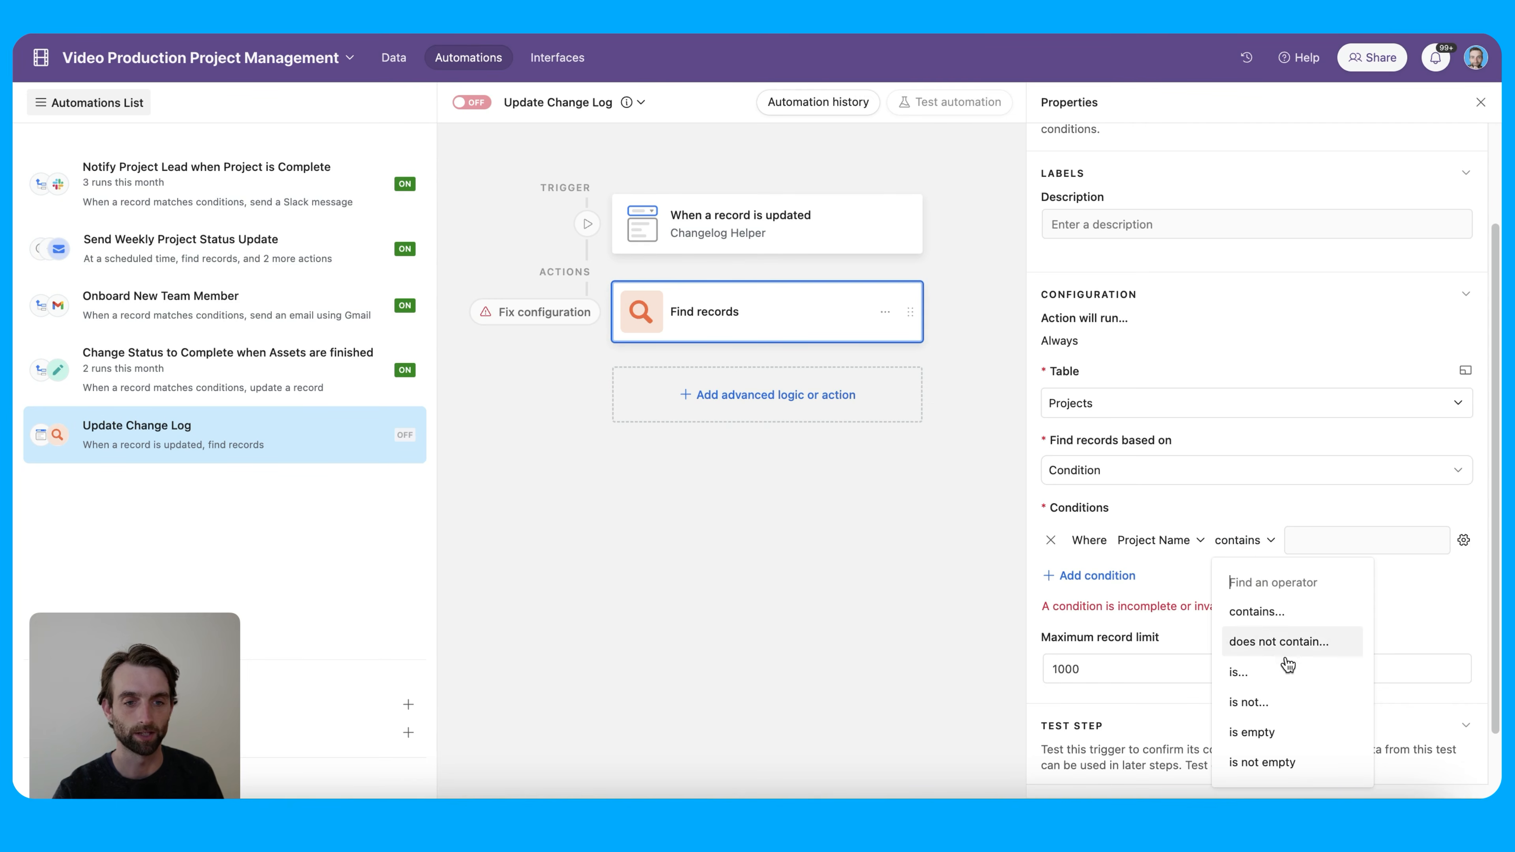
click(1282, 671)
click(1464, 540)
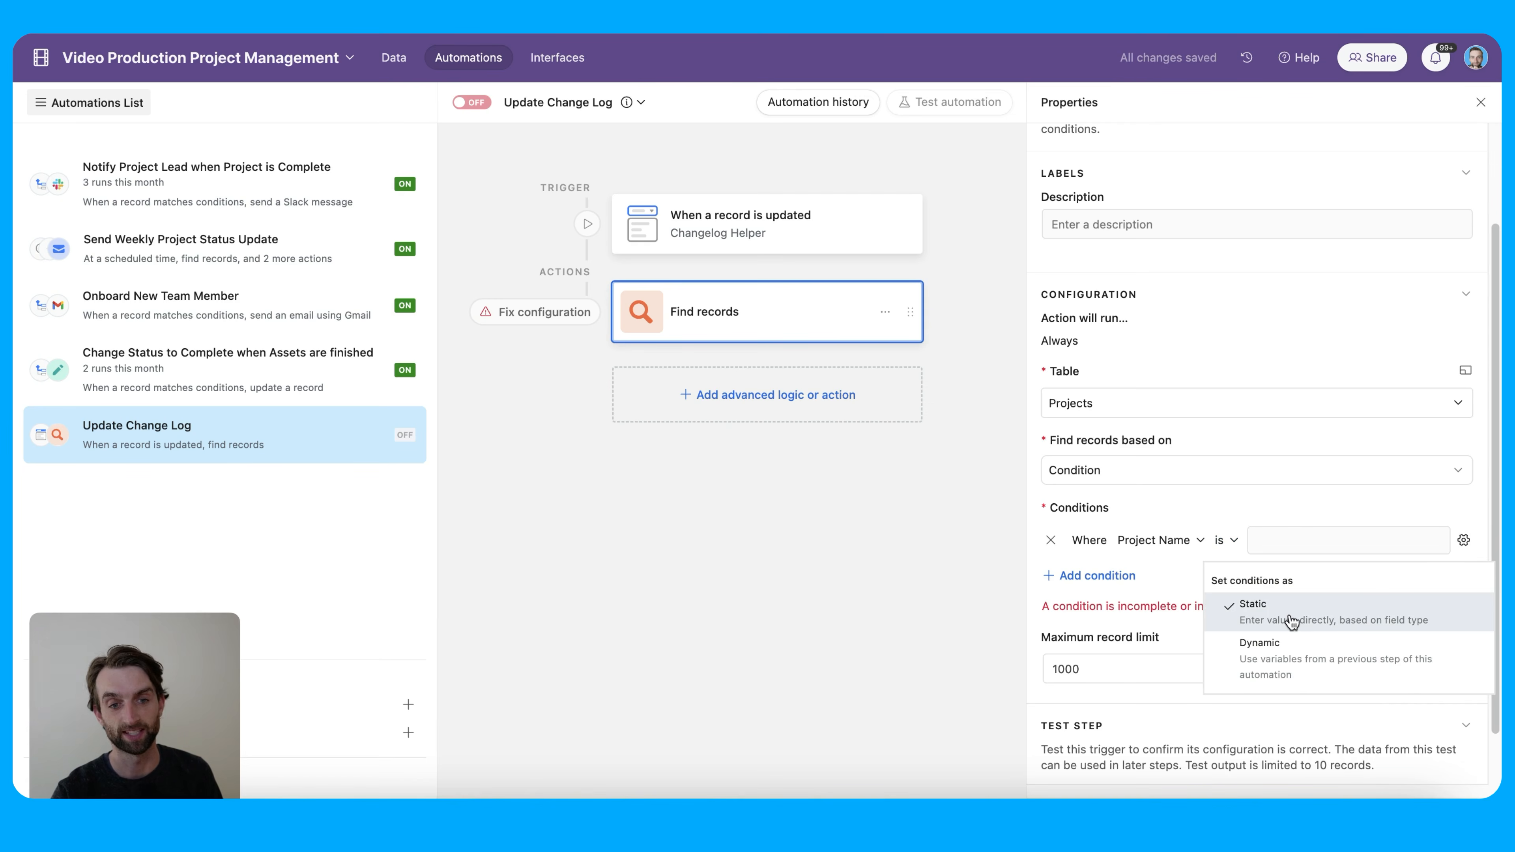
click(1300, 538)
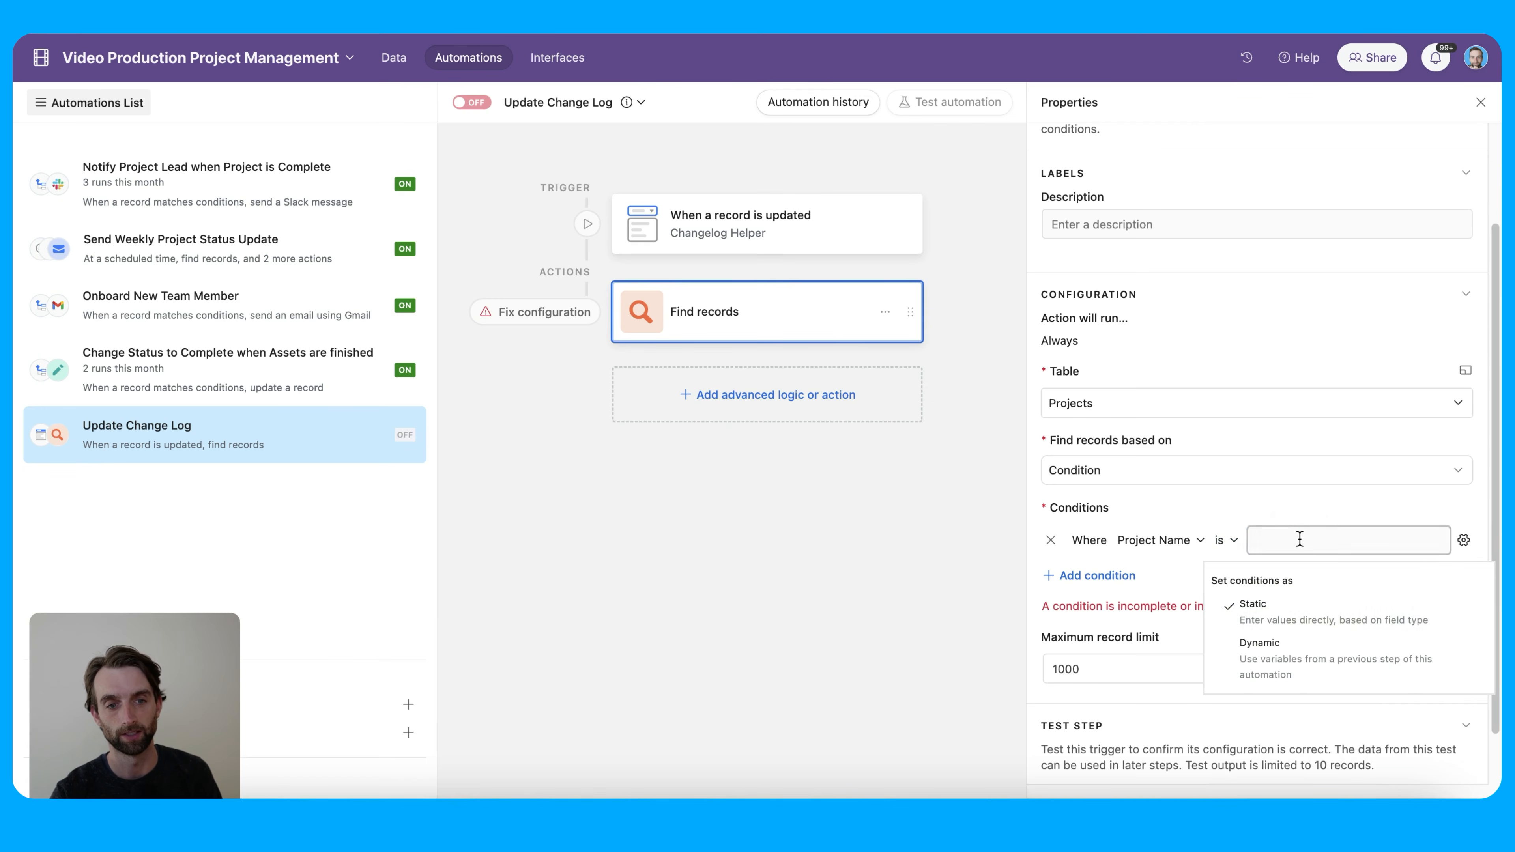
text(gnsdlk)
key(BackSpace)
key(BackSpace)
key(BackSpace)
key(BackSpace)
key(BackSpace)
key(BackSpace)
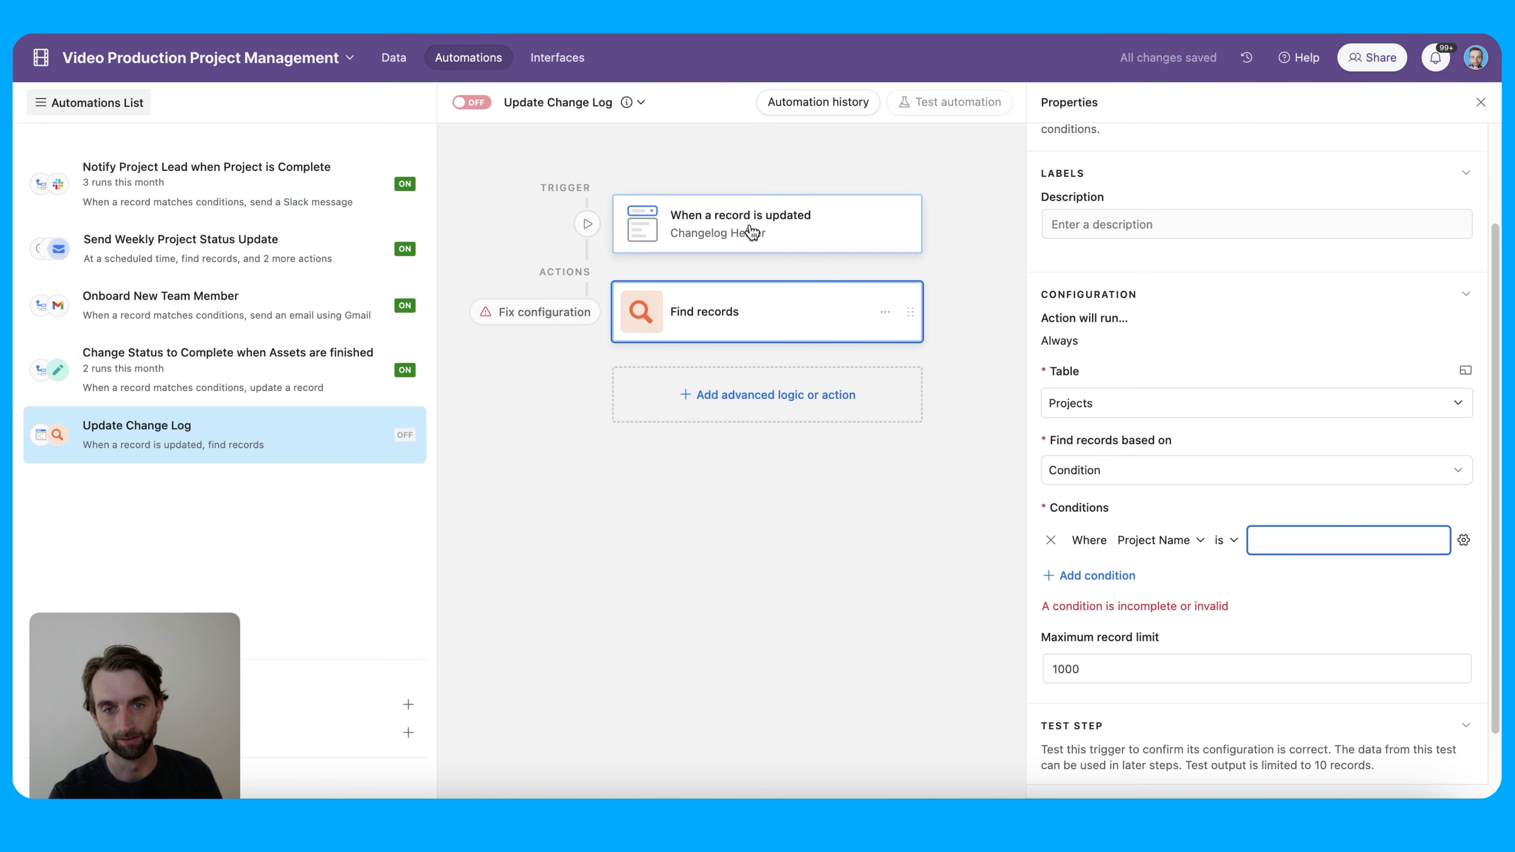
Make the condition value dynamic, matching the trigger record's Project Name
click(1464, 539)
click(1363, 661)
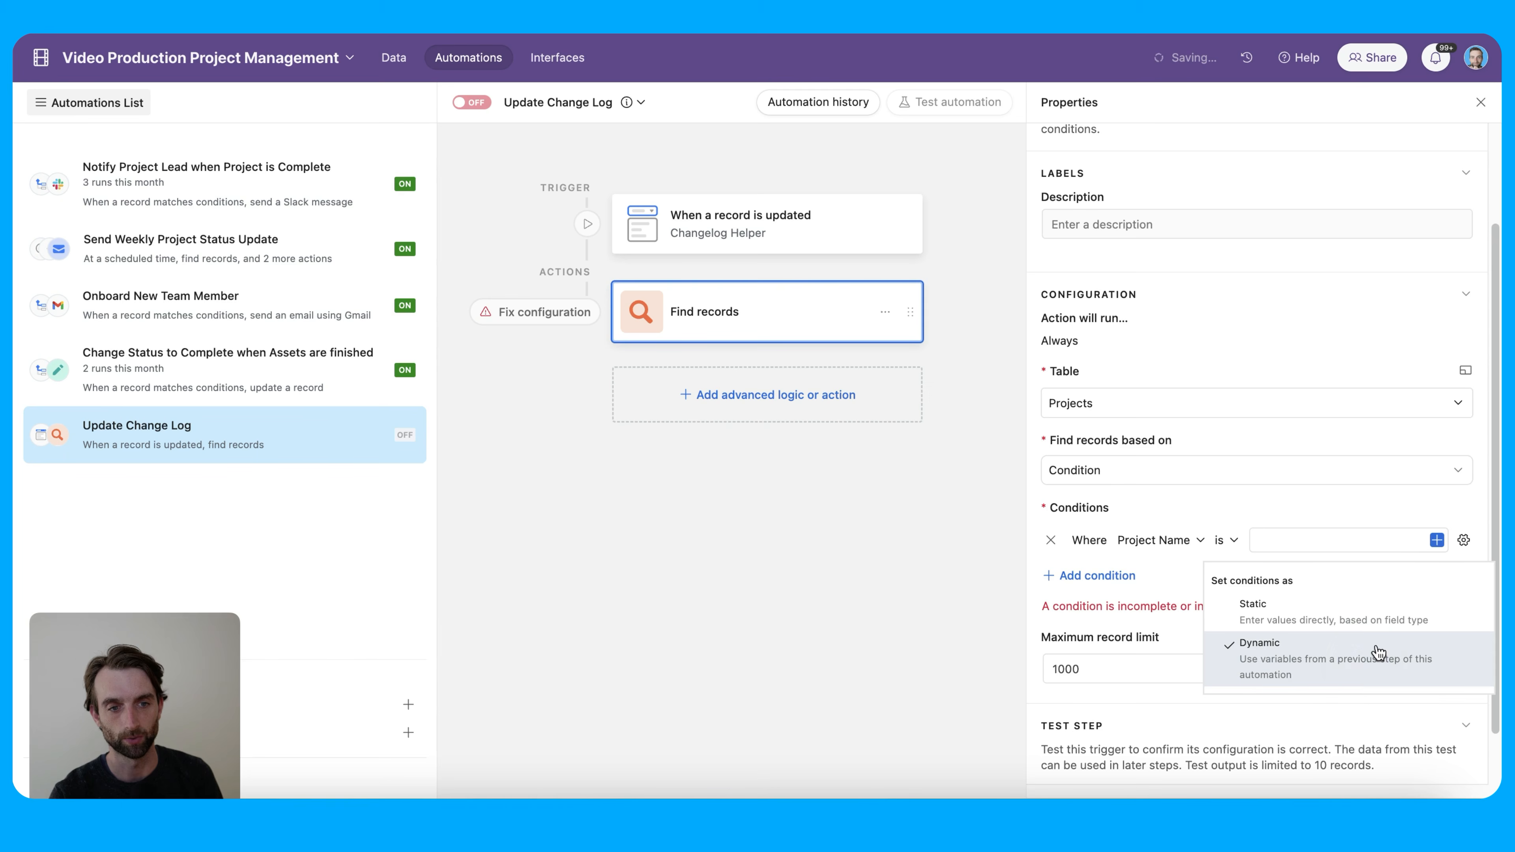
click(1437, 541)
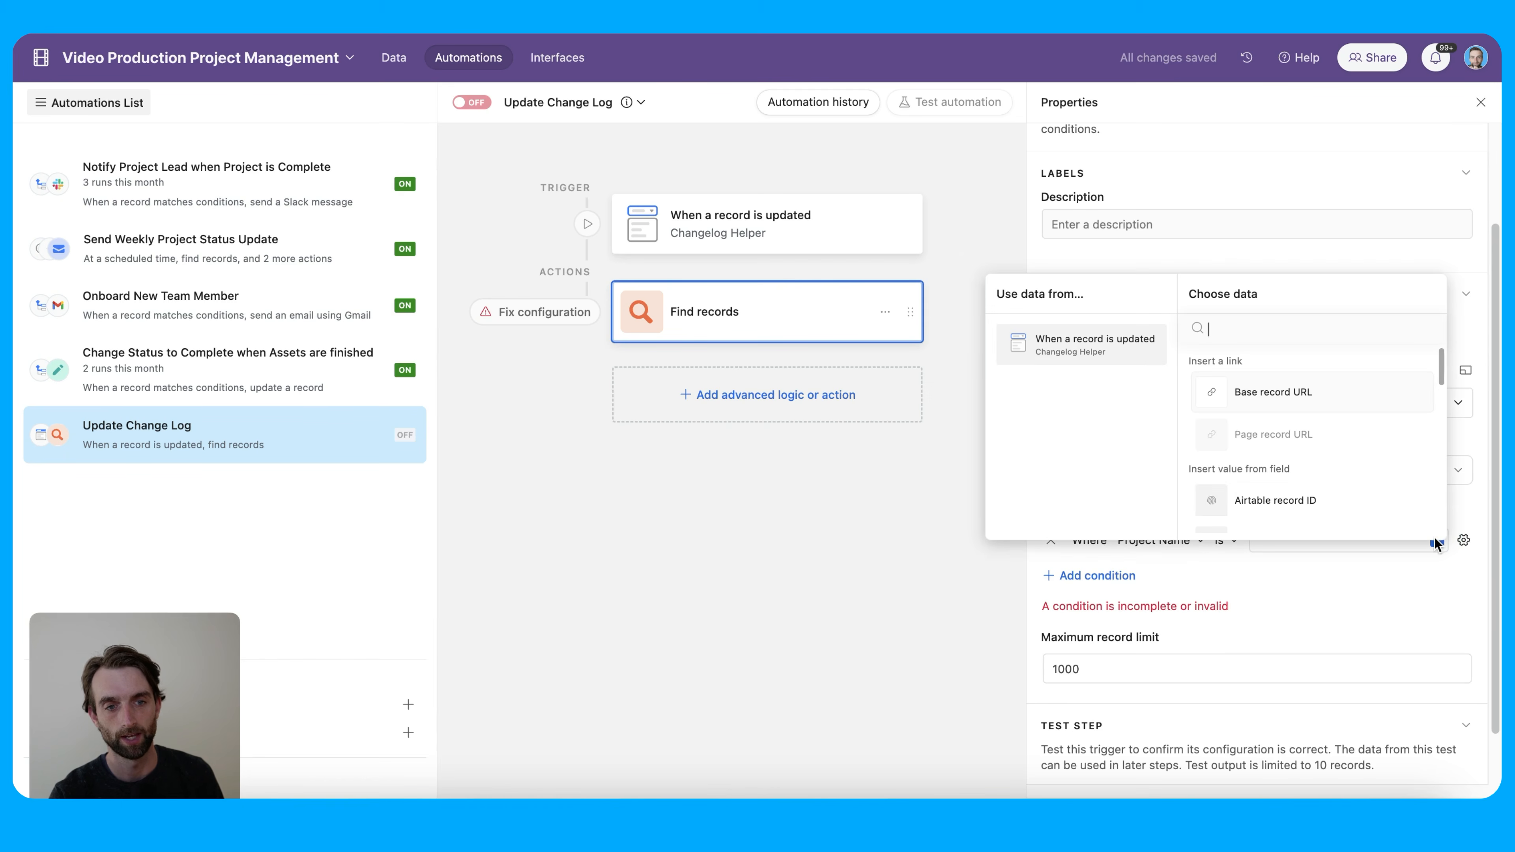
scroll(1318, 492, down, 2)
scroll(1318, 492, down, 5)
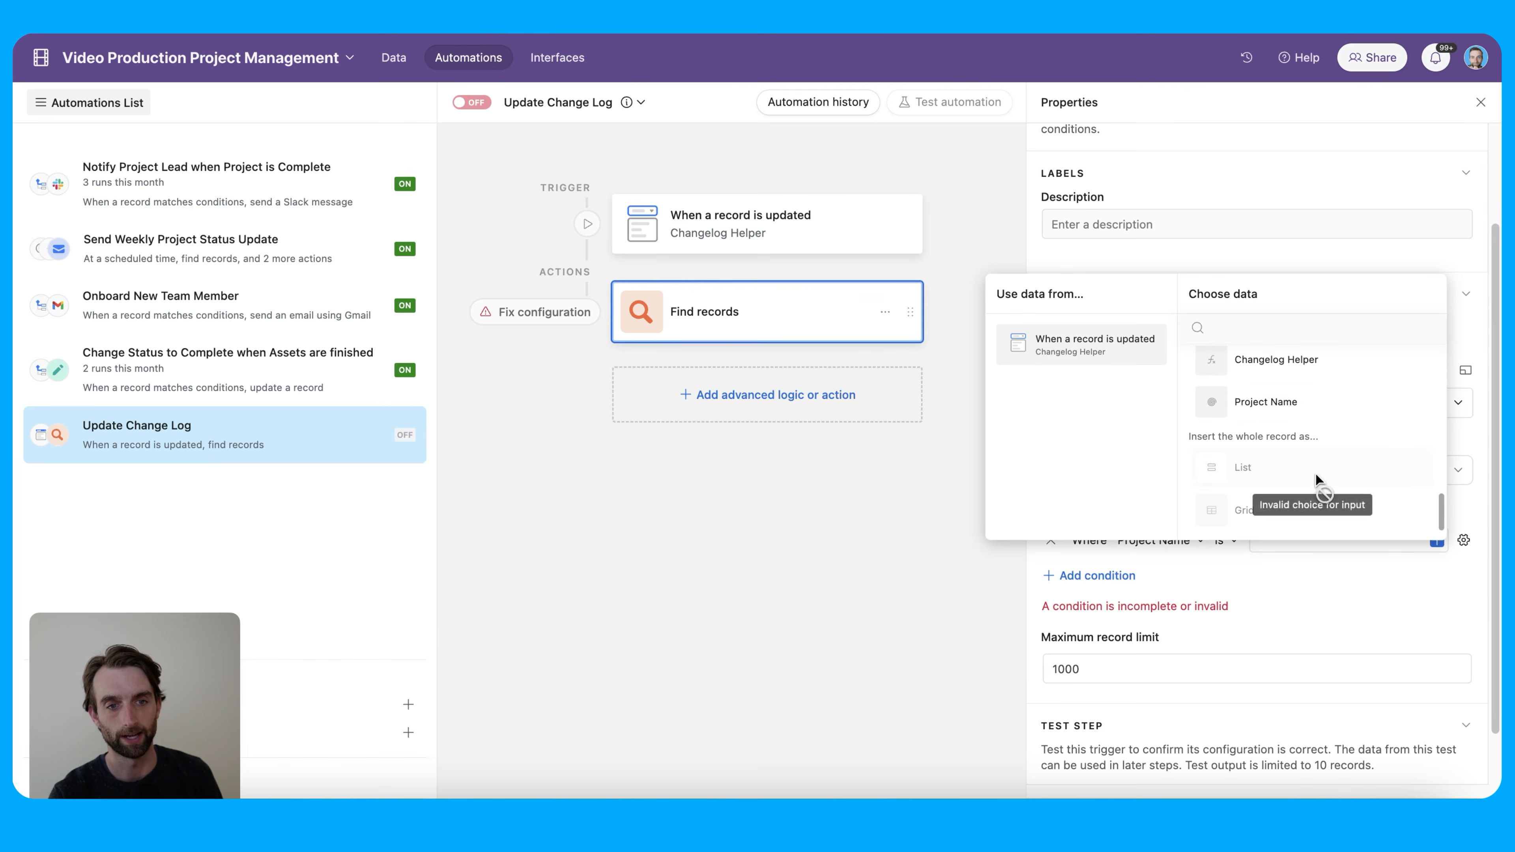
click(1322, 411)
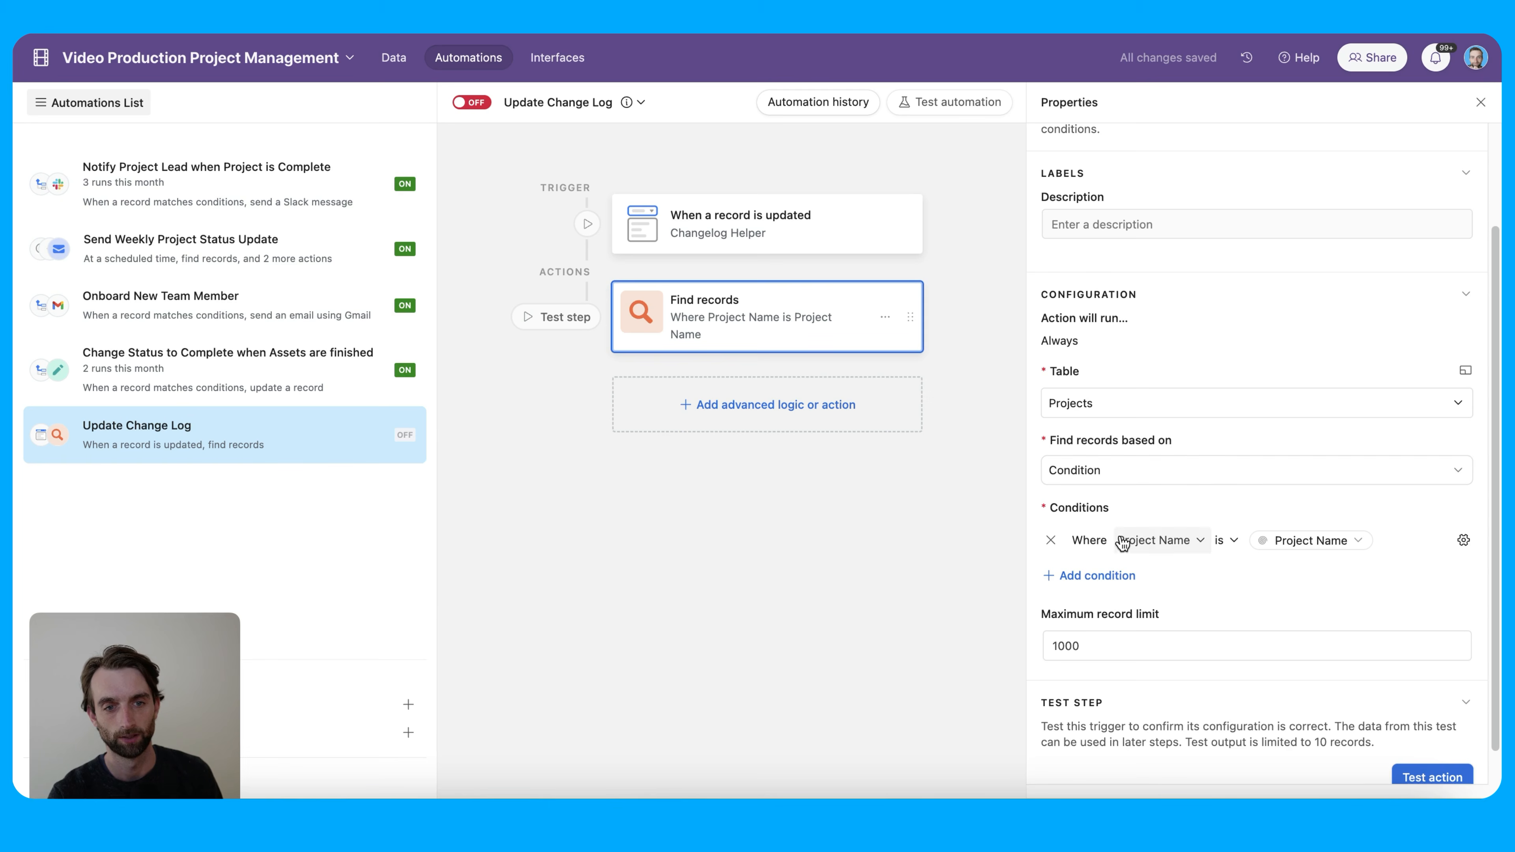
mouse_move(1293, 527)
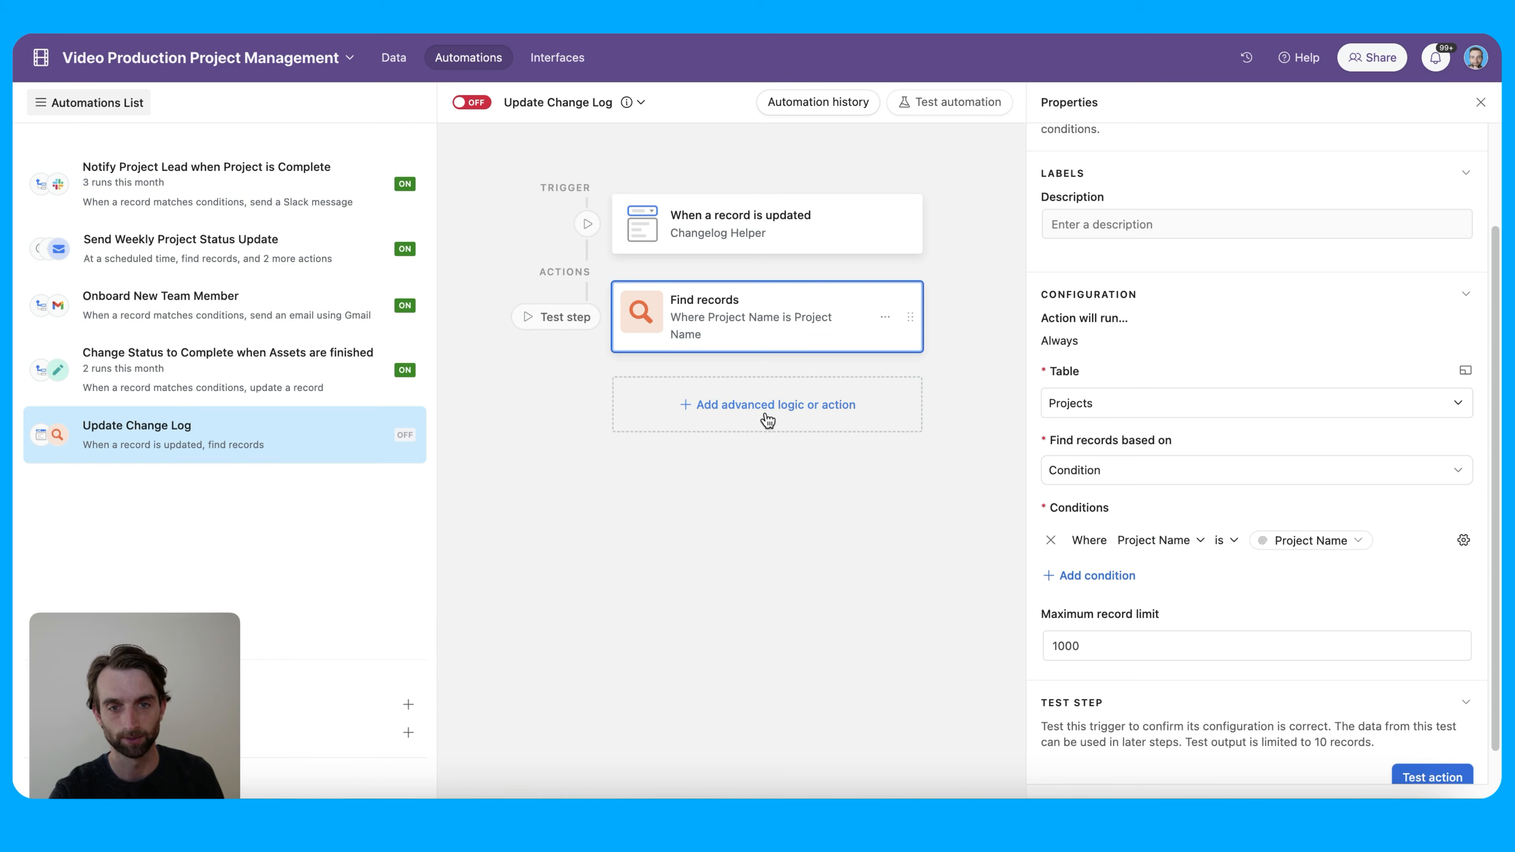
Add an Update record action that updates the Projects table
click(796, 412)
click(811, 707)
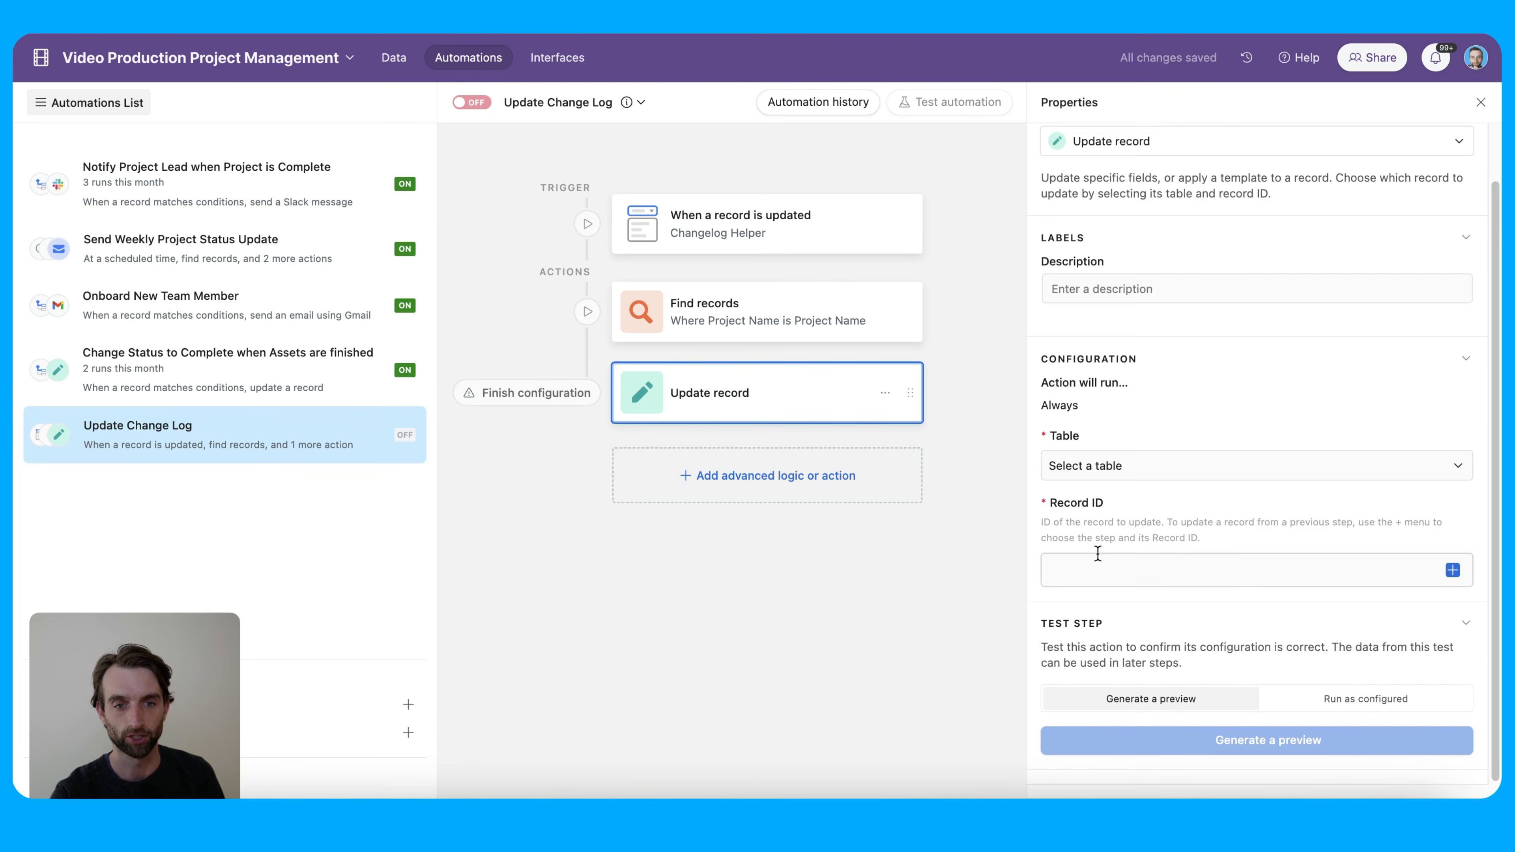
click(1151, 476)
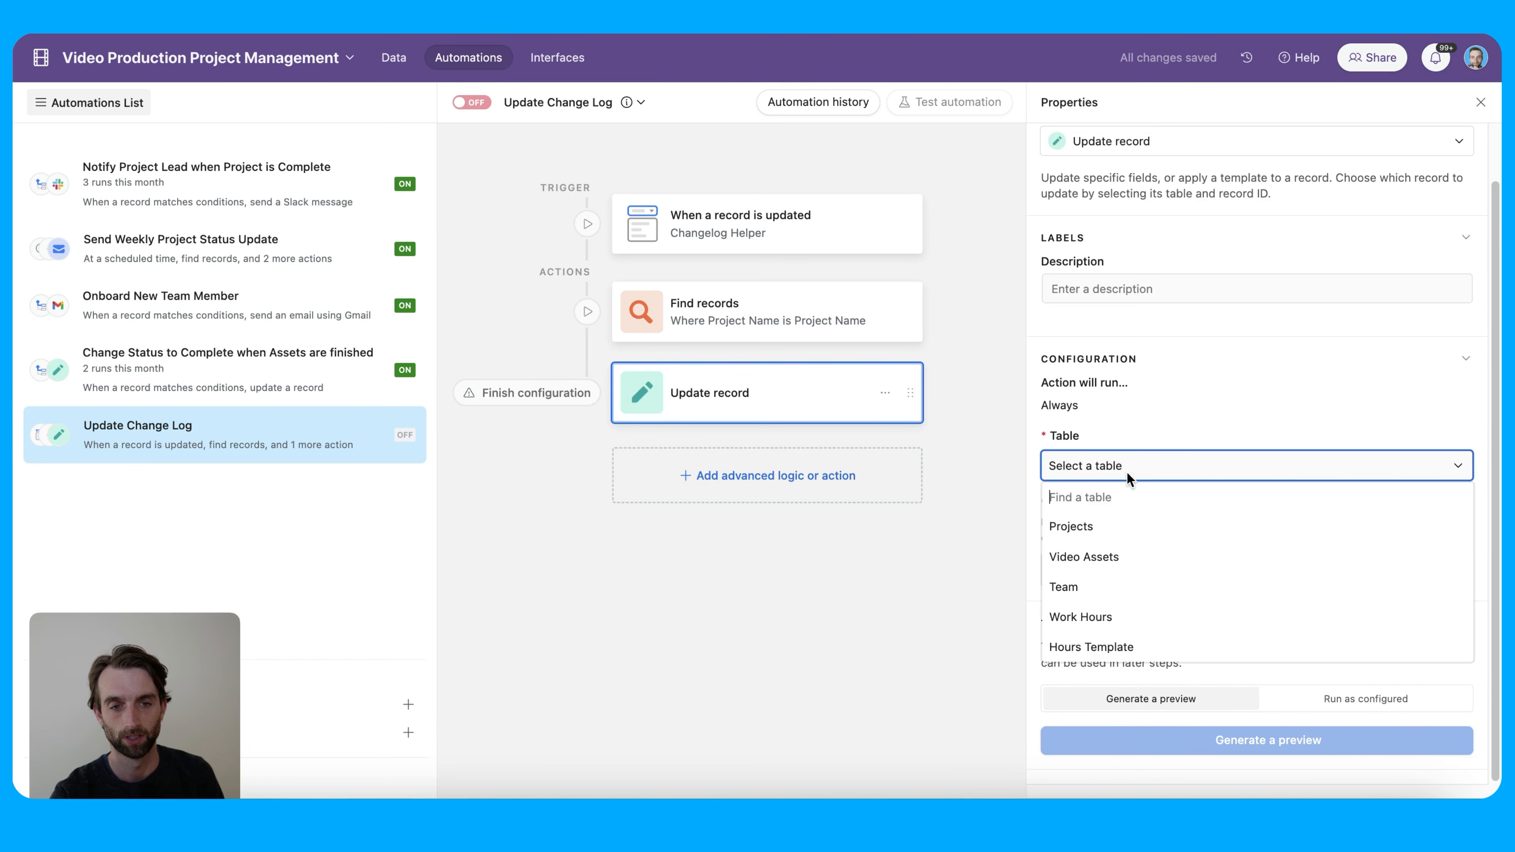
click(1136, 528)
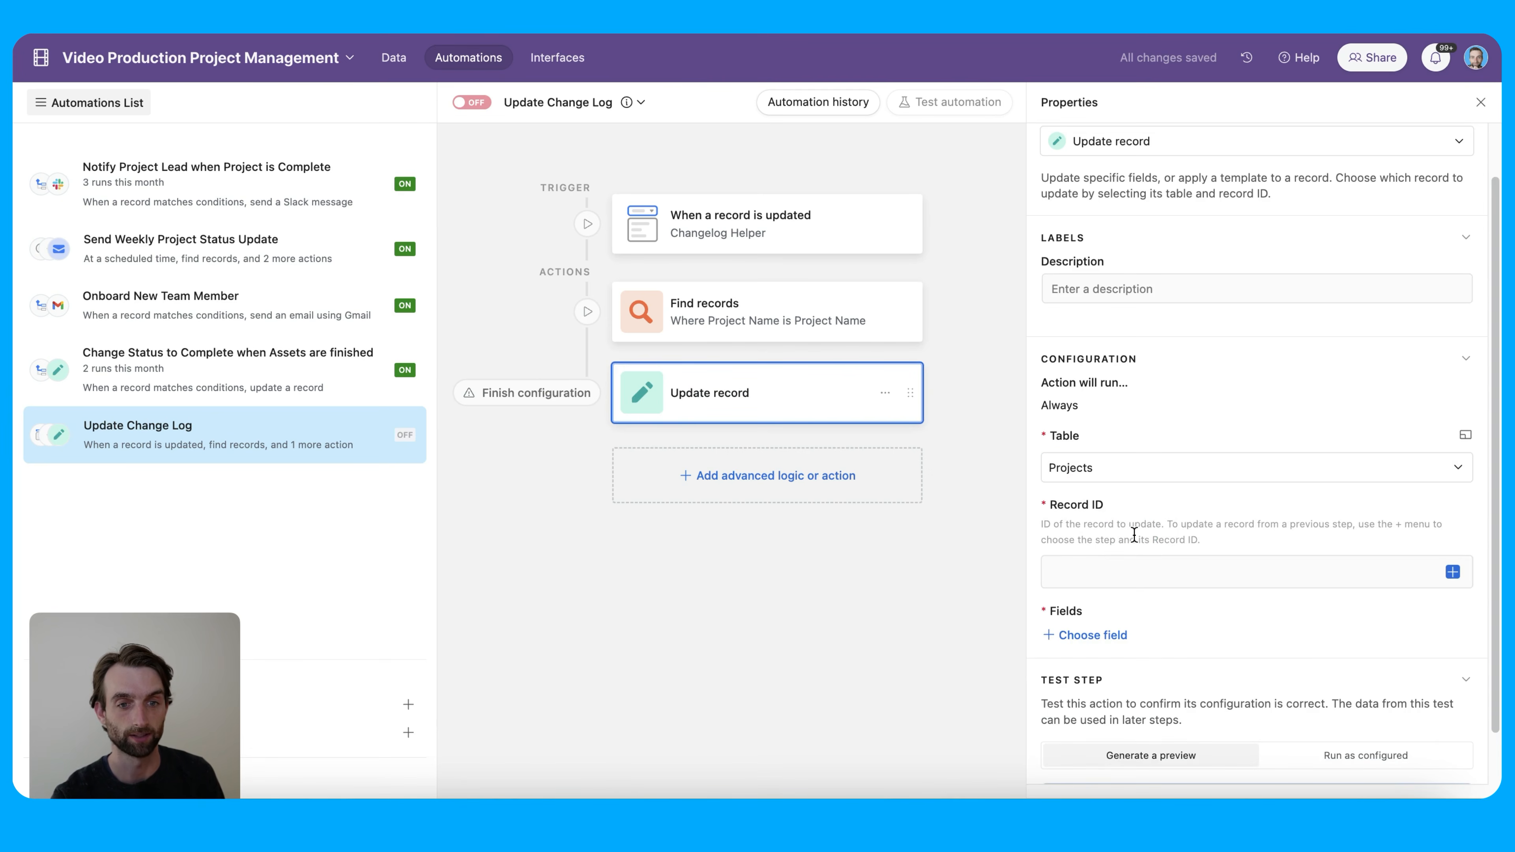
Set the Record ID to the Find records step's list of Airtable record IDs
click(1452, 572)
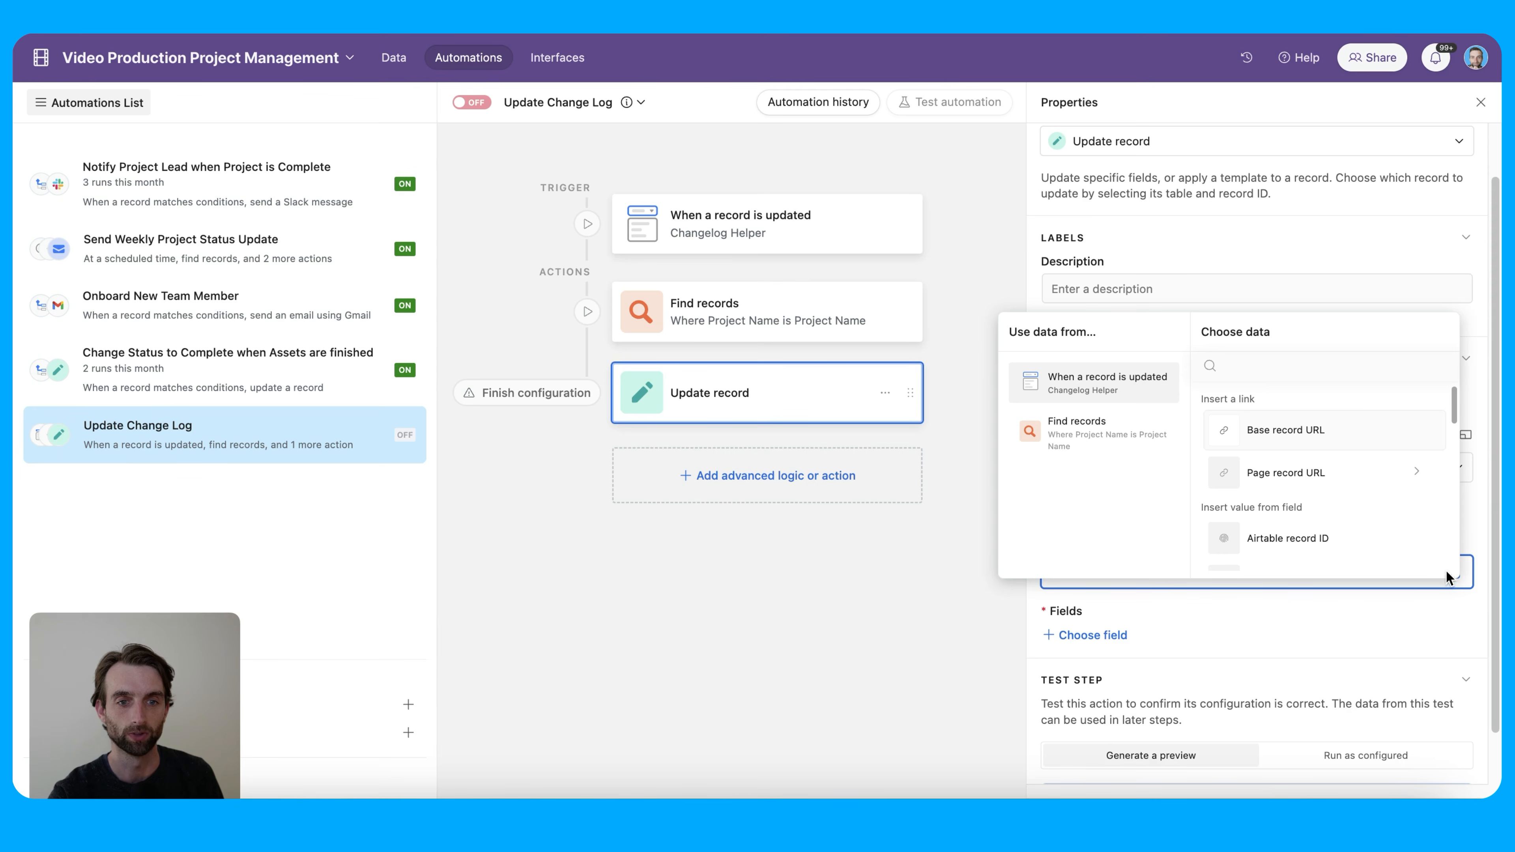
click(1197, 618)
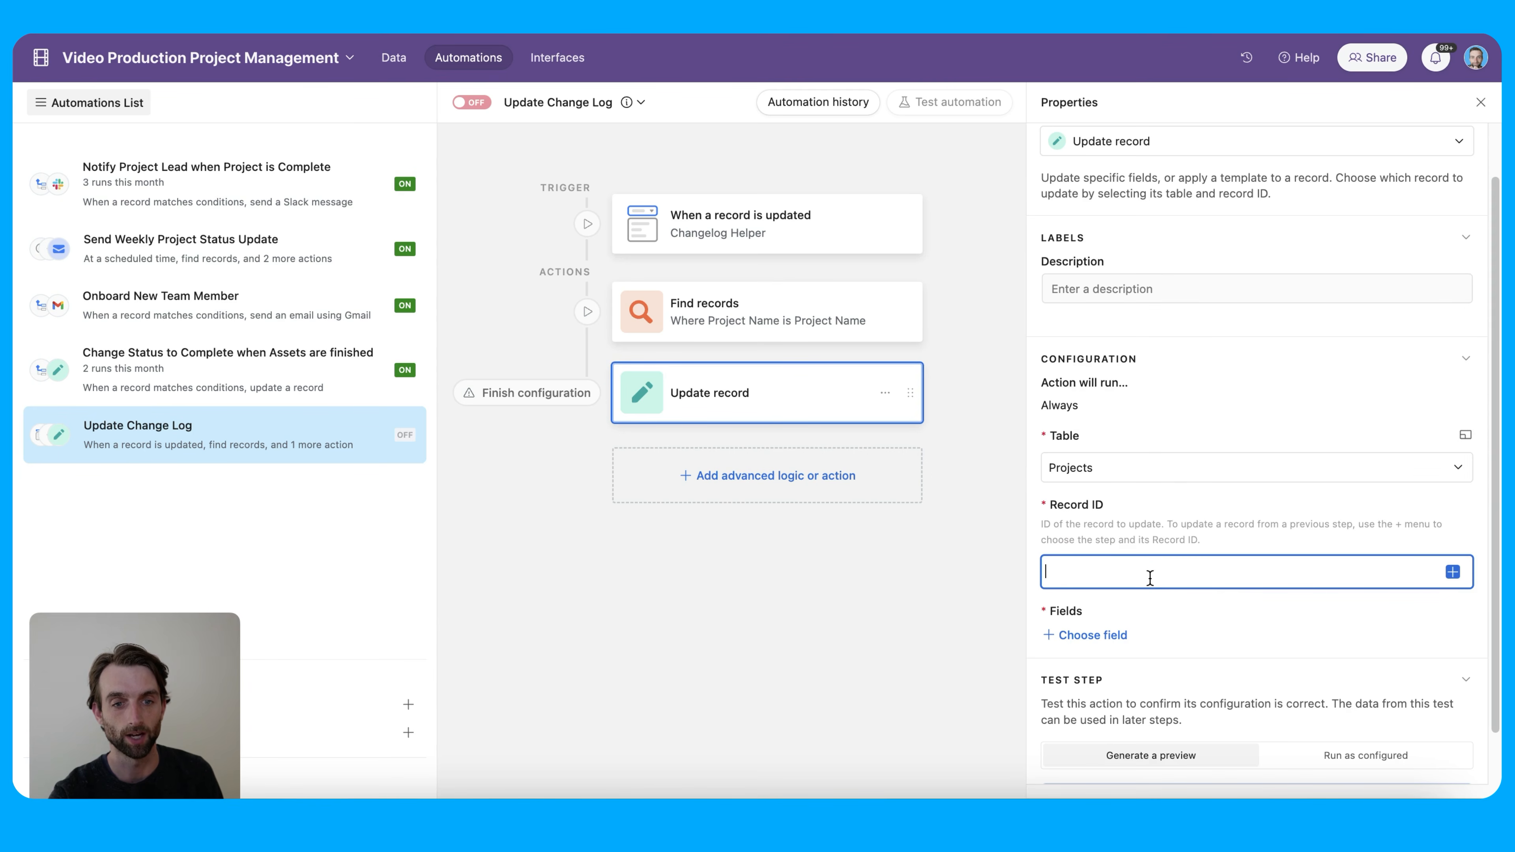
scroll(1265, 573, up, 1)
click(1452, 575)
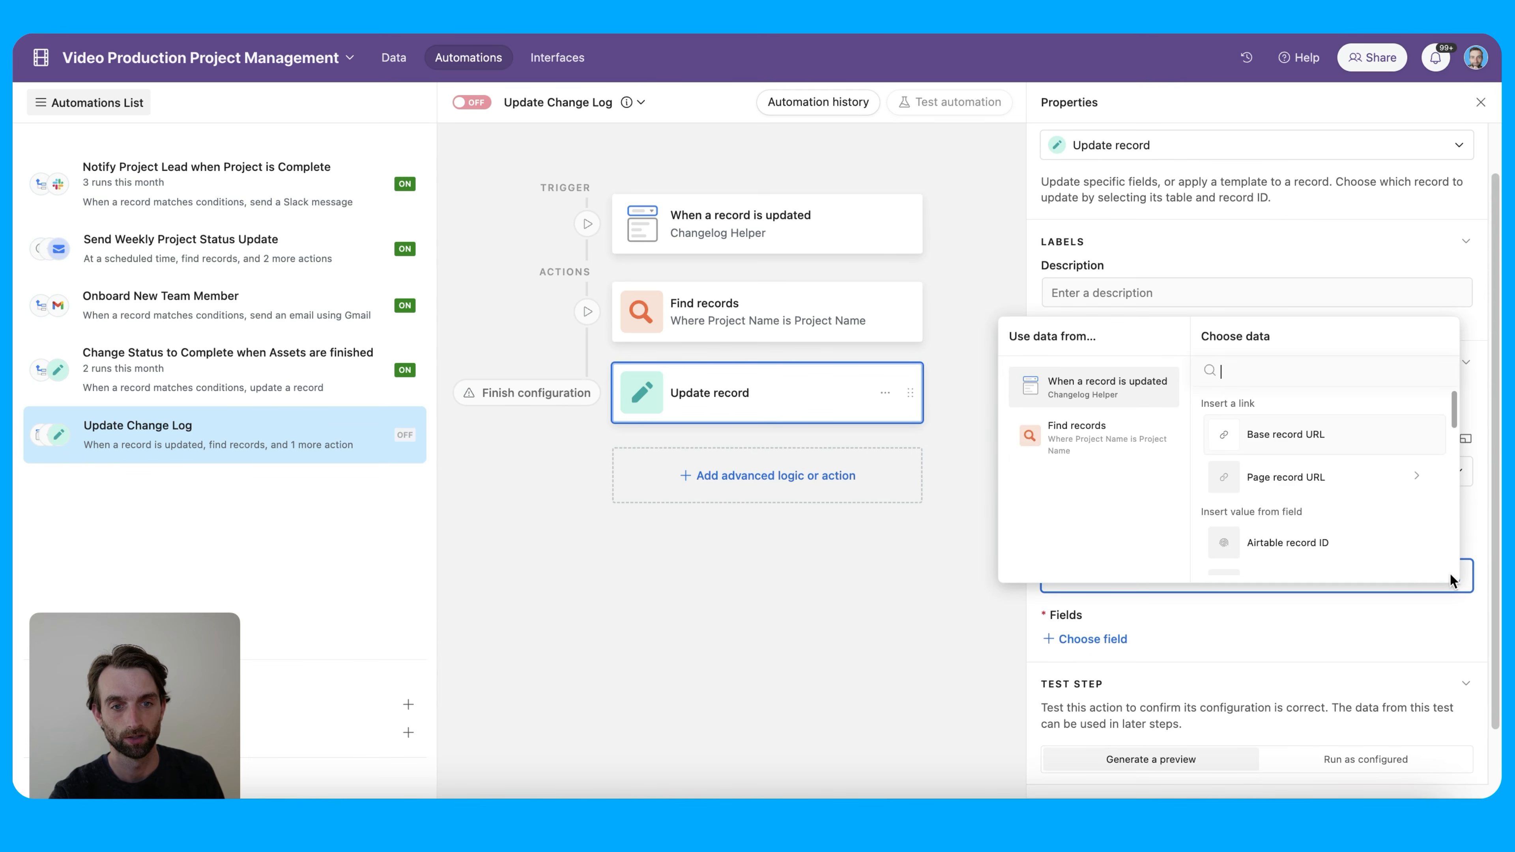
click(1113, 445)
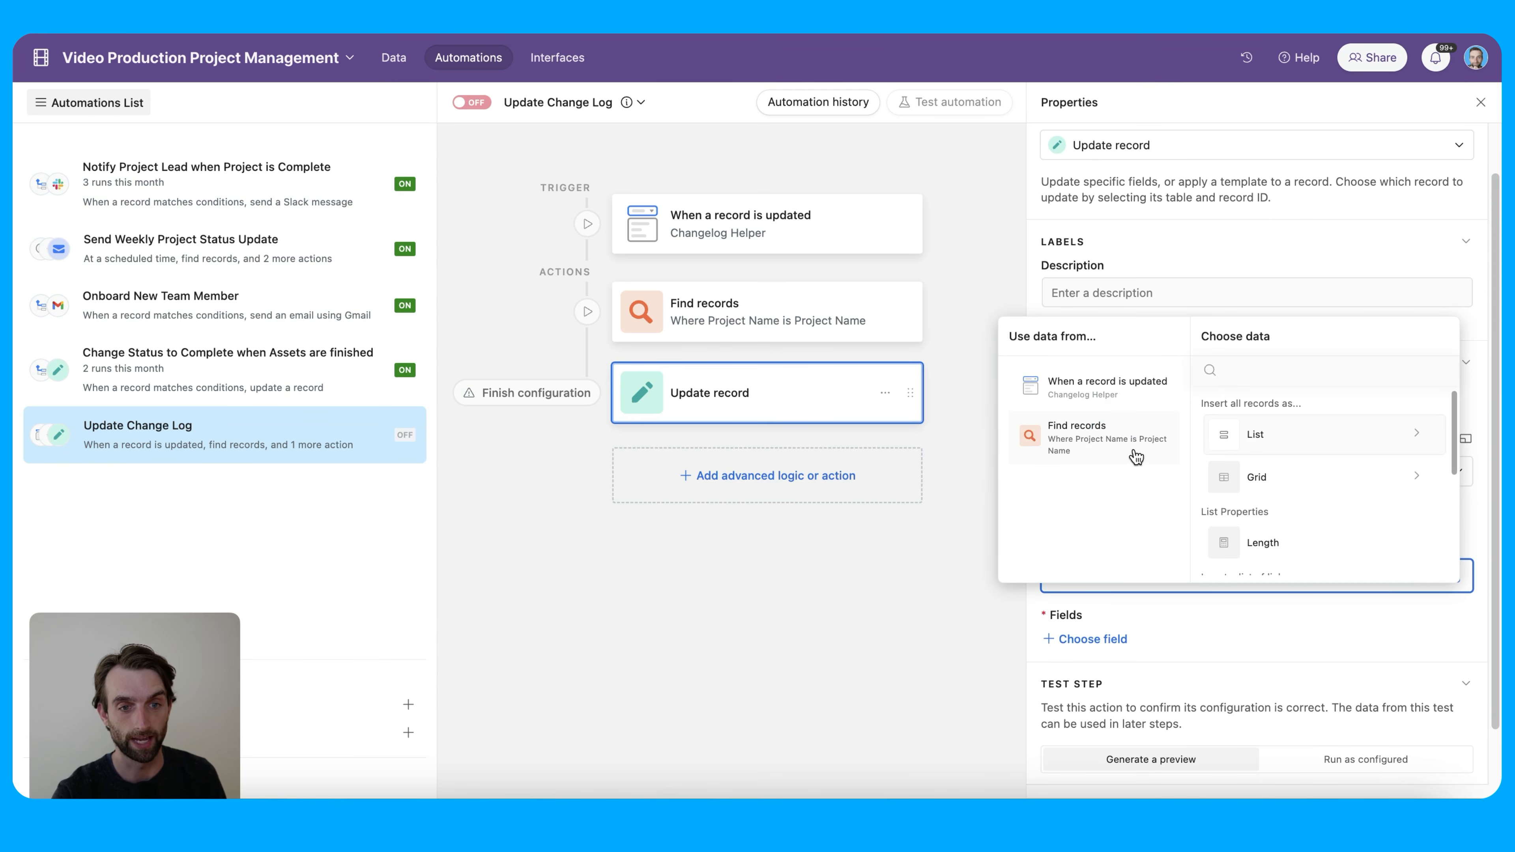
scroll(1328, 505, down, 3)
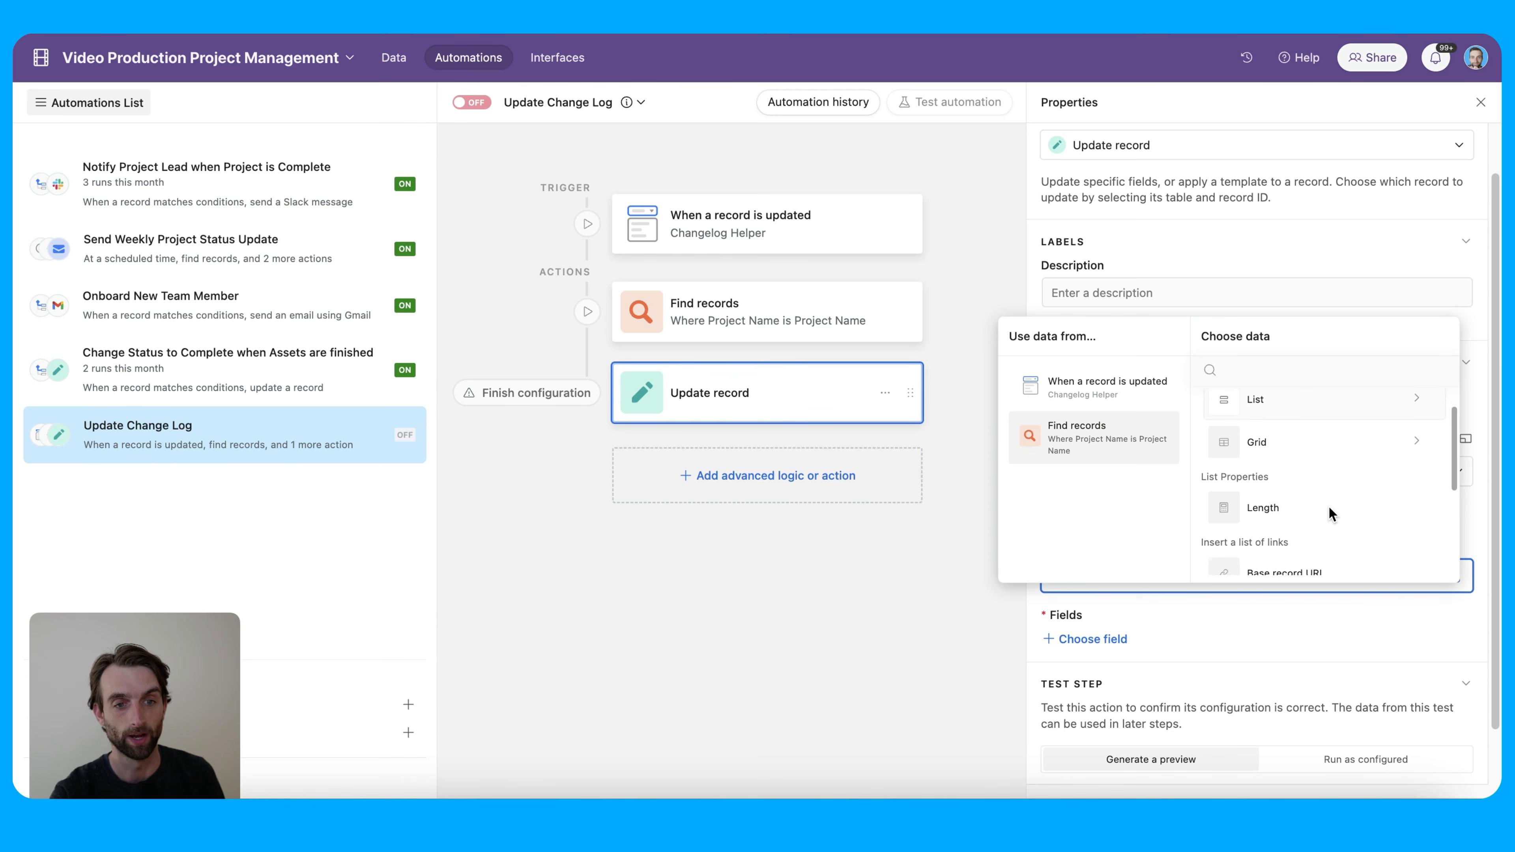
scroll(1328, 508, down, 1)
scroll(1331, 515, down, 3)
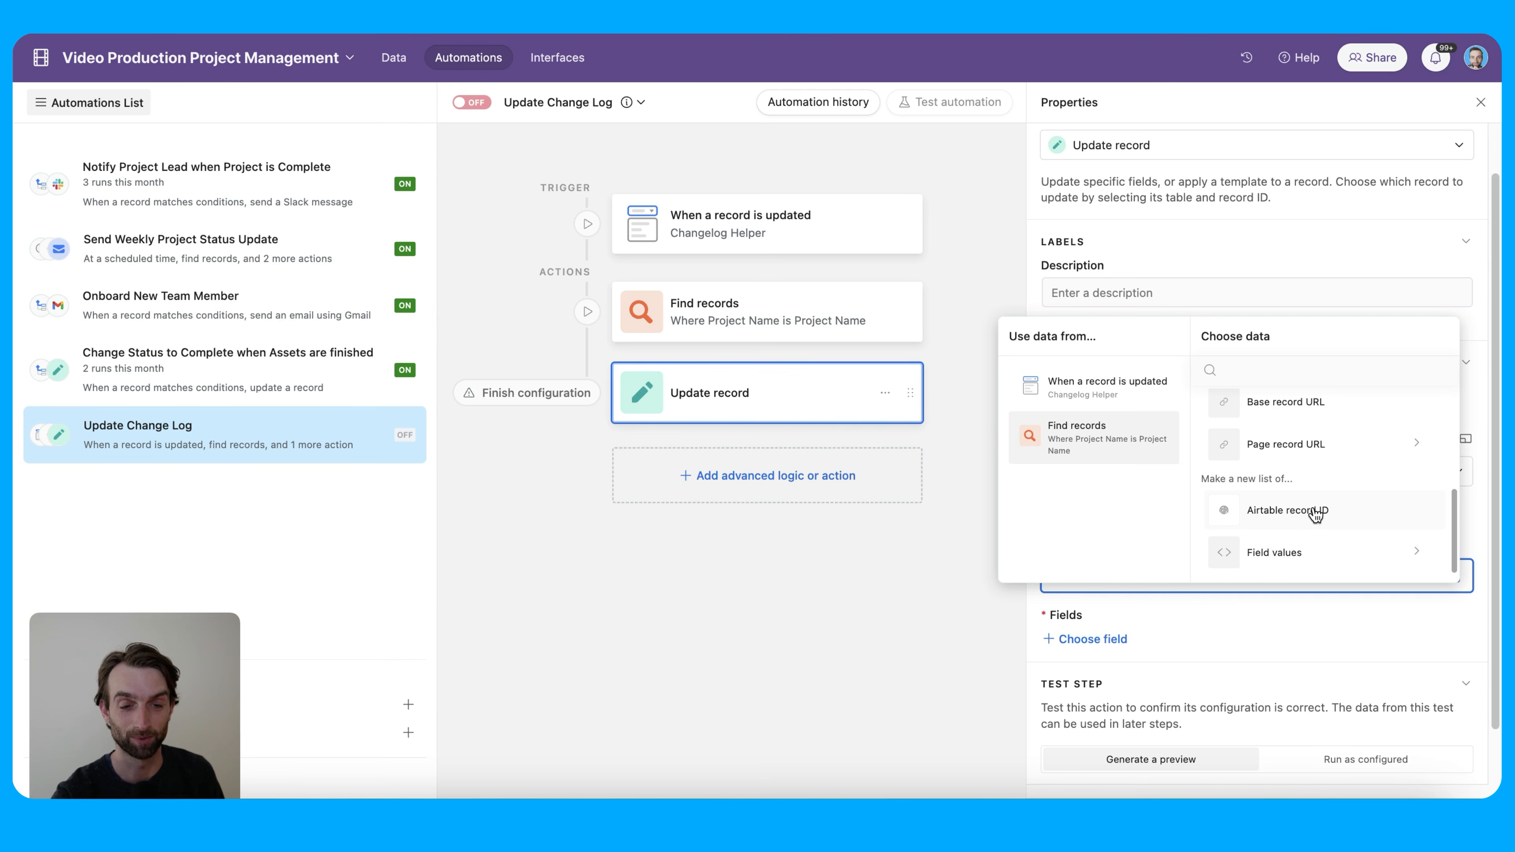
click(1352, 517)
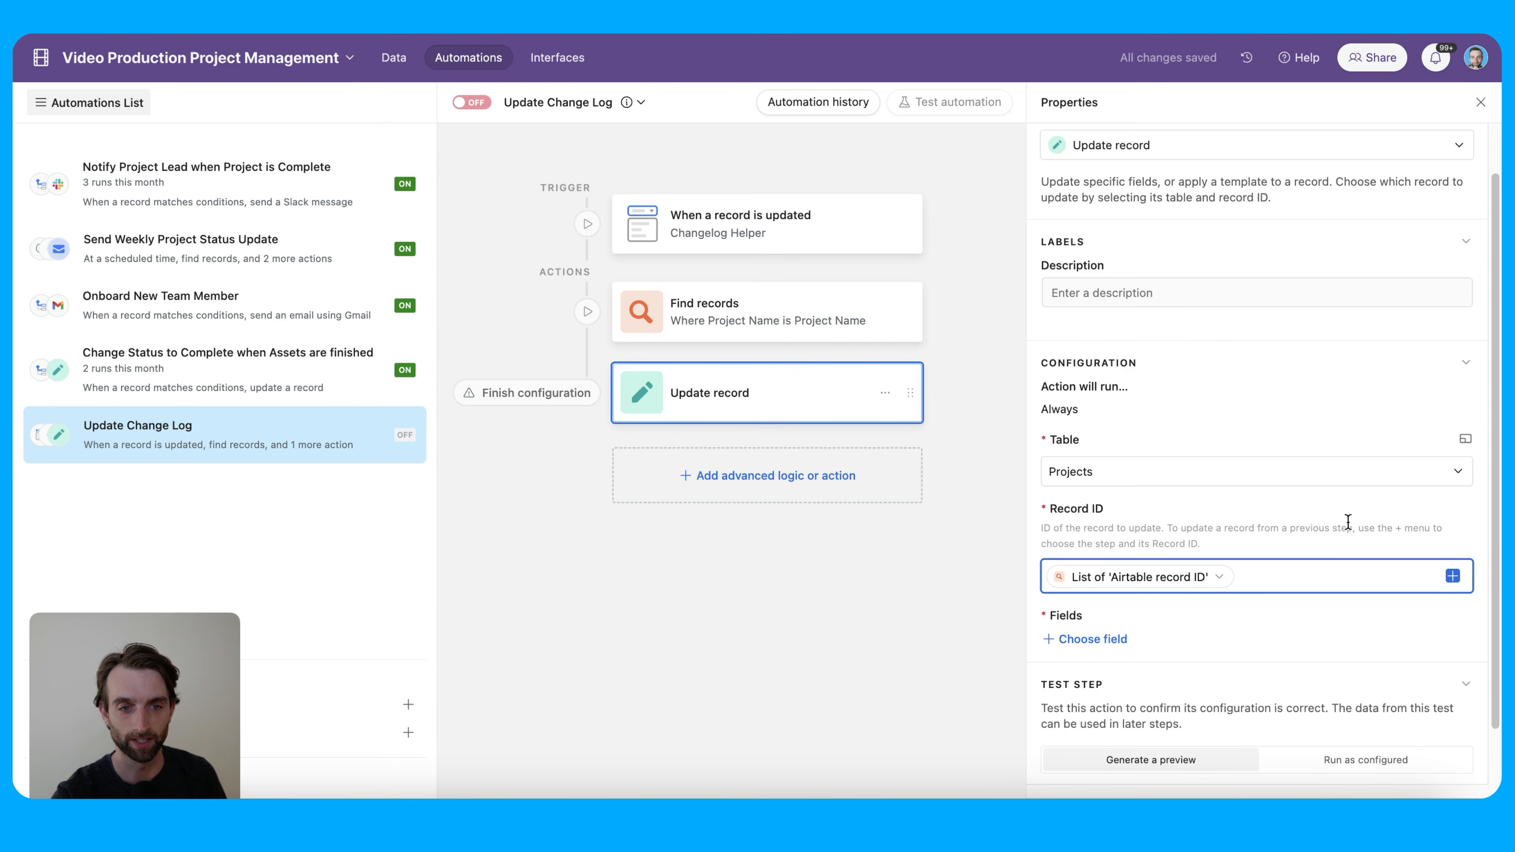
mouse_move(1163, 591)
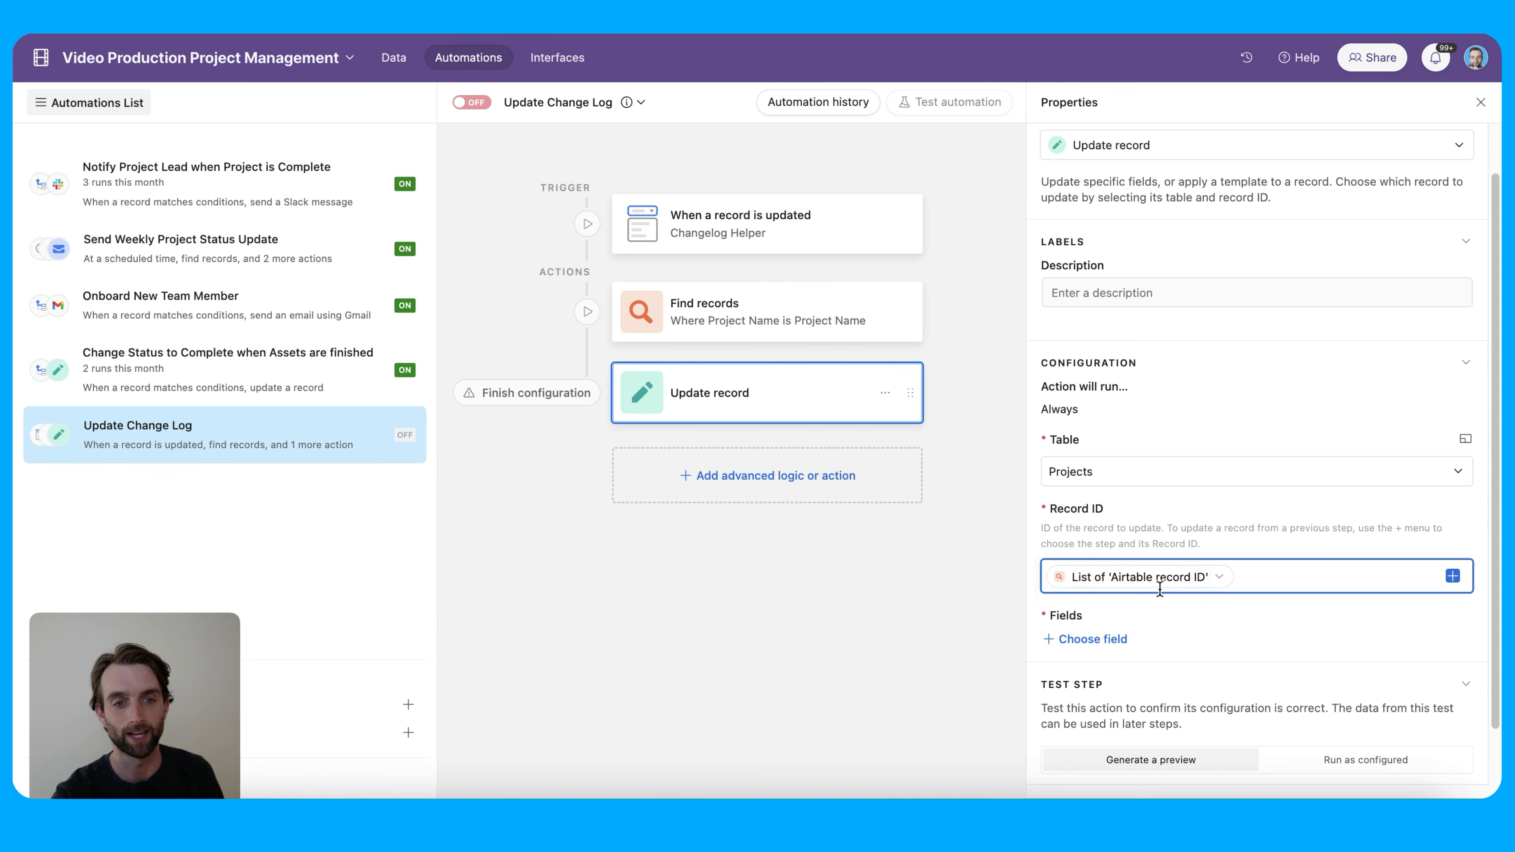
Update the Asset Change Log field, starting with the trigger's Changelog Helper value and a new line
scroll(1238, 608, down, 1)
click(1194, 642)
click(1113, 600)
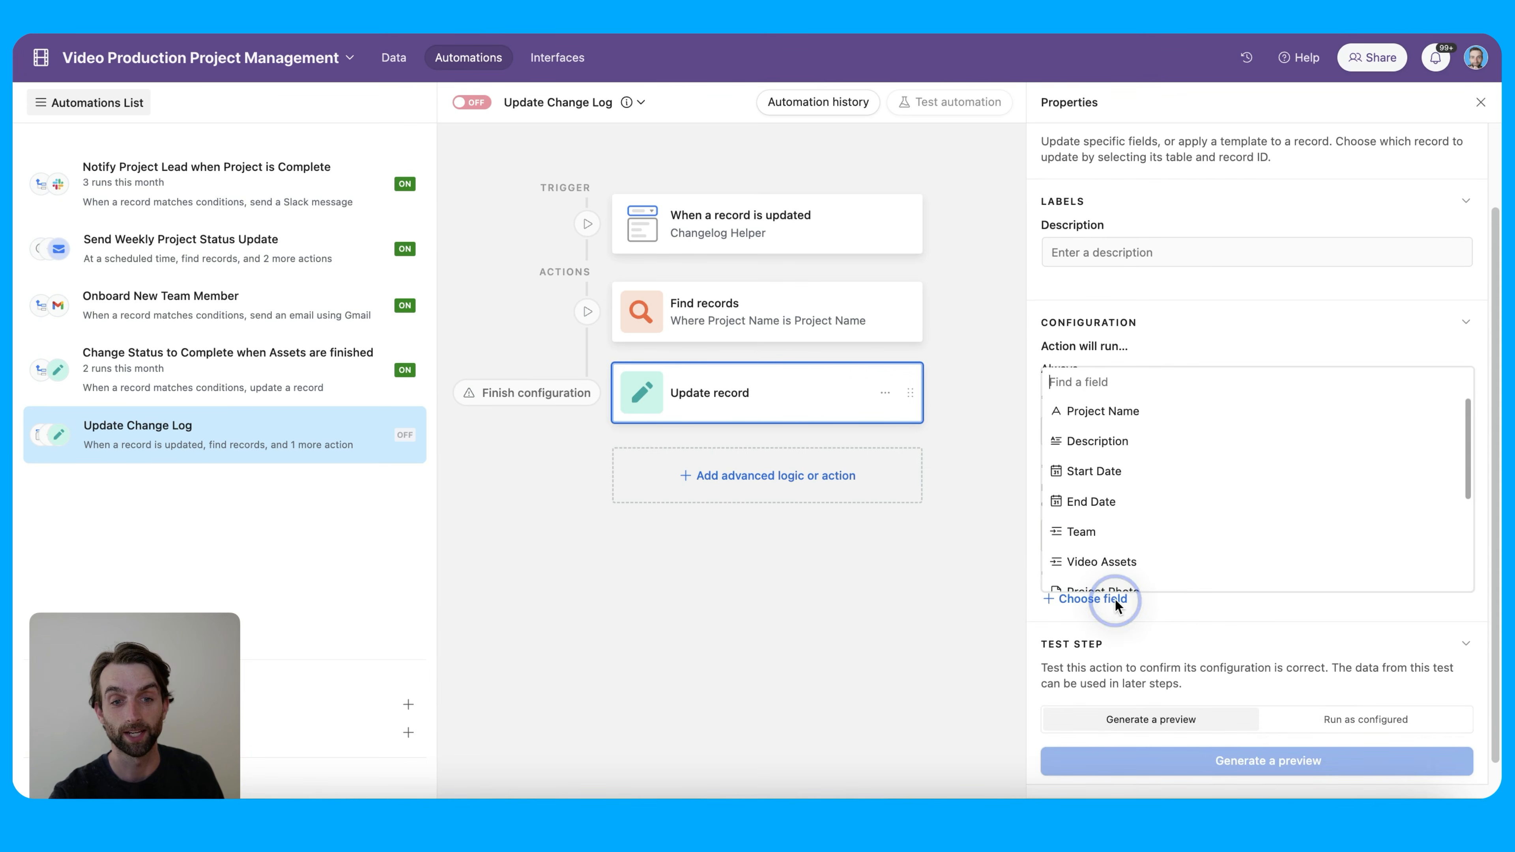
scroll(1194, 555, down, 5)
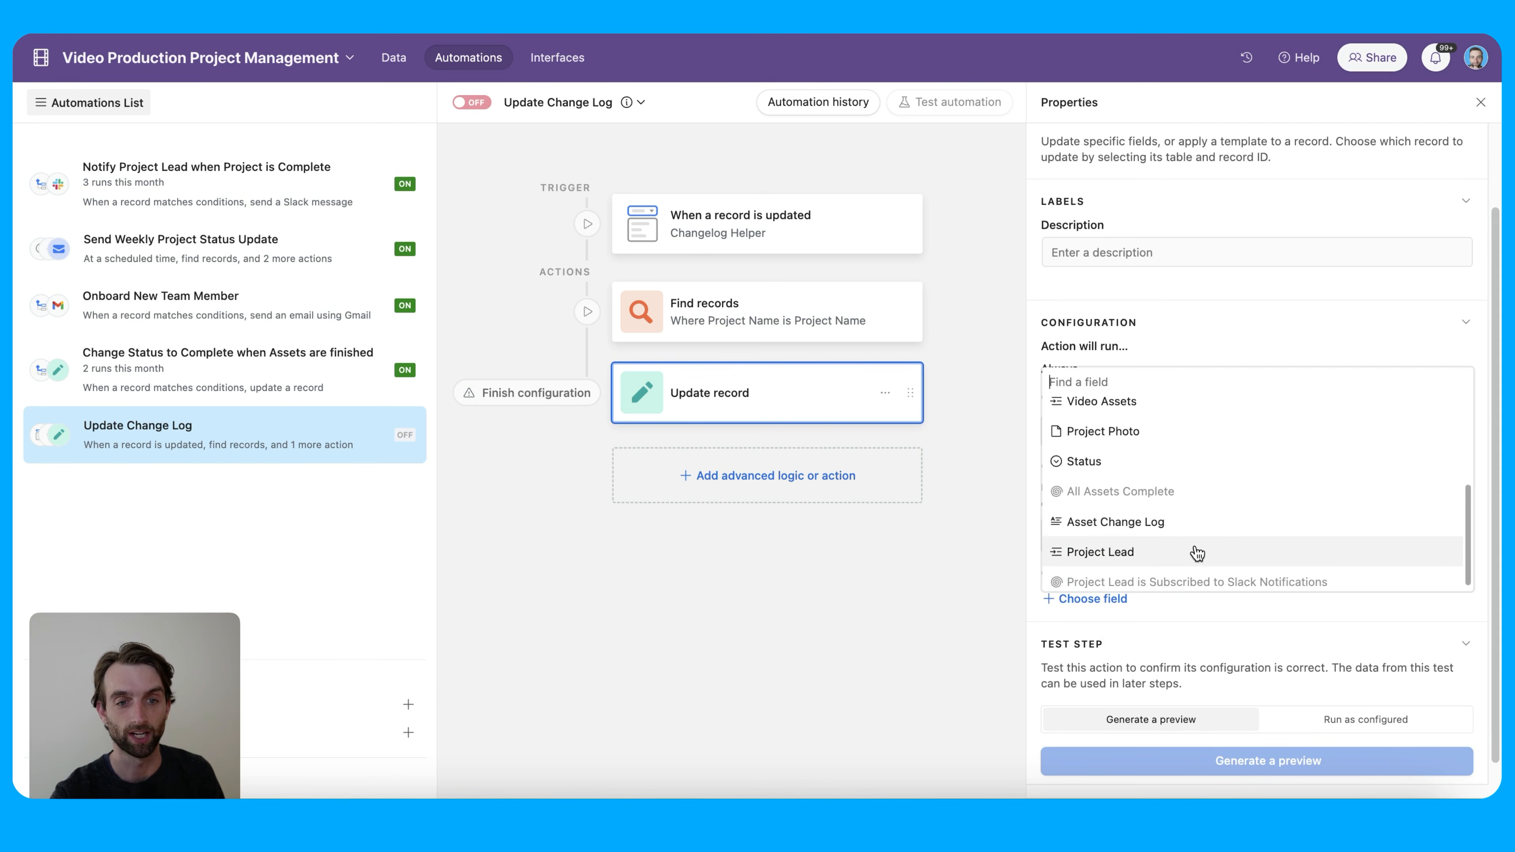
click(1196, 527)
click(1240, 631)
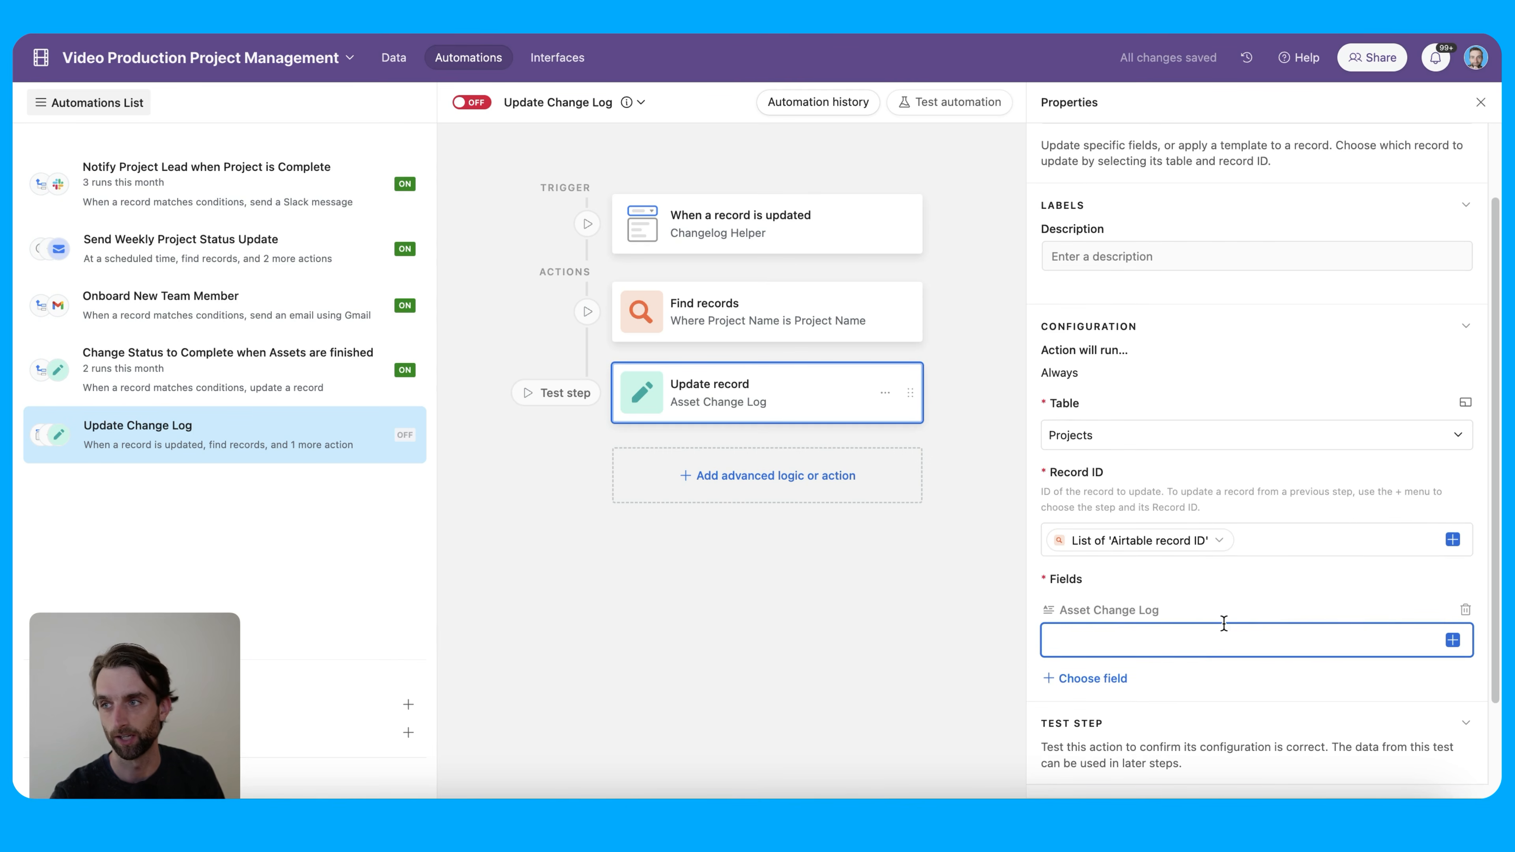
click(1452, 640)
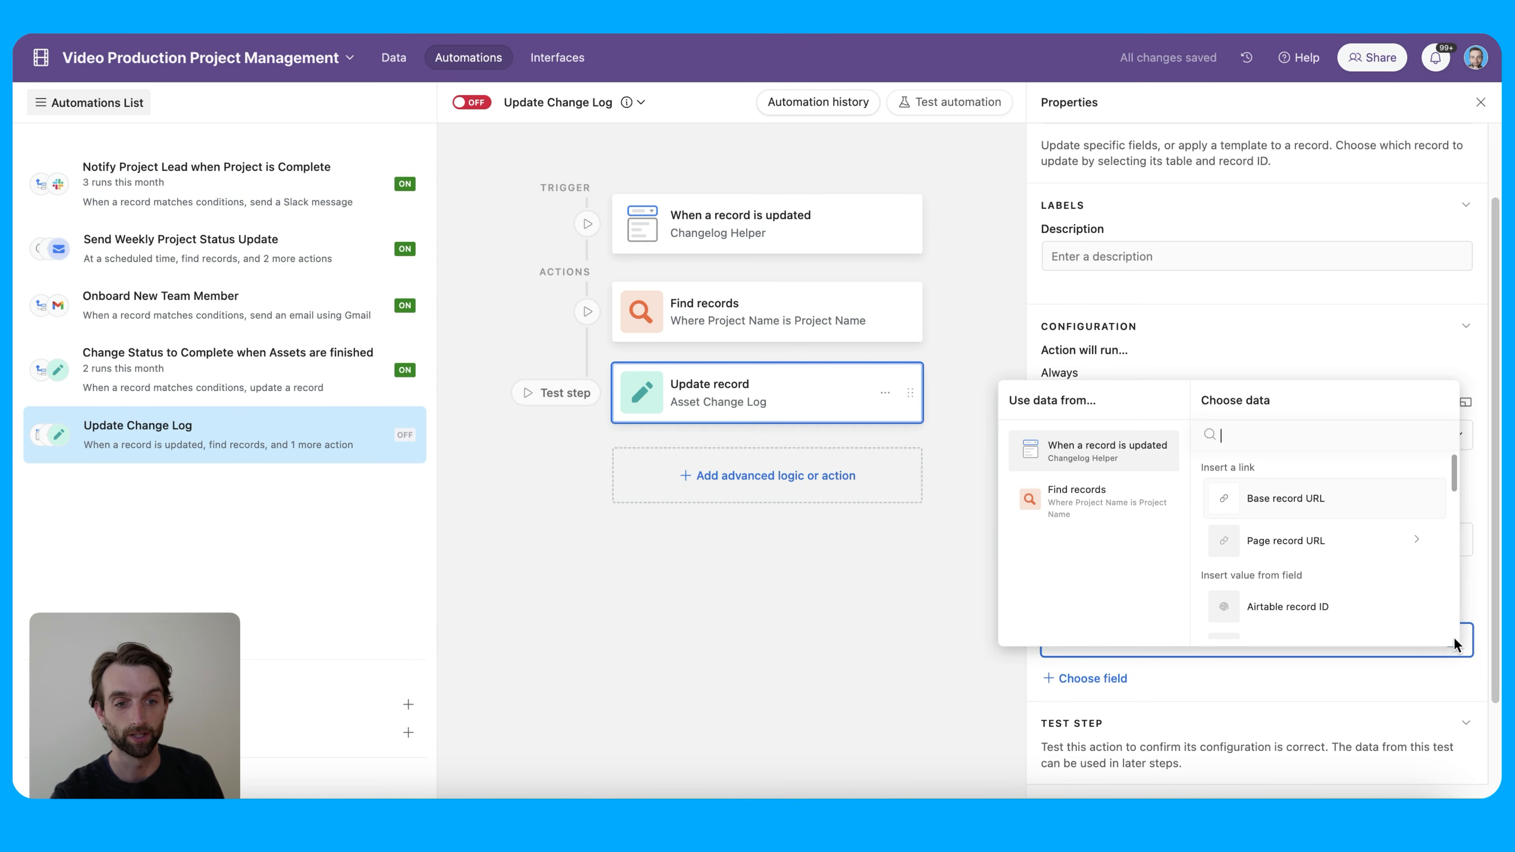
scroll(1348, 587, down, 1)
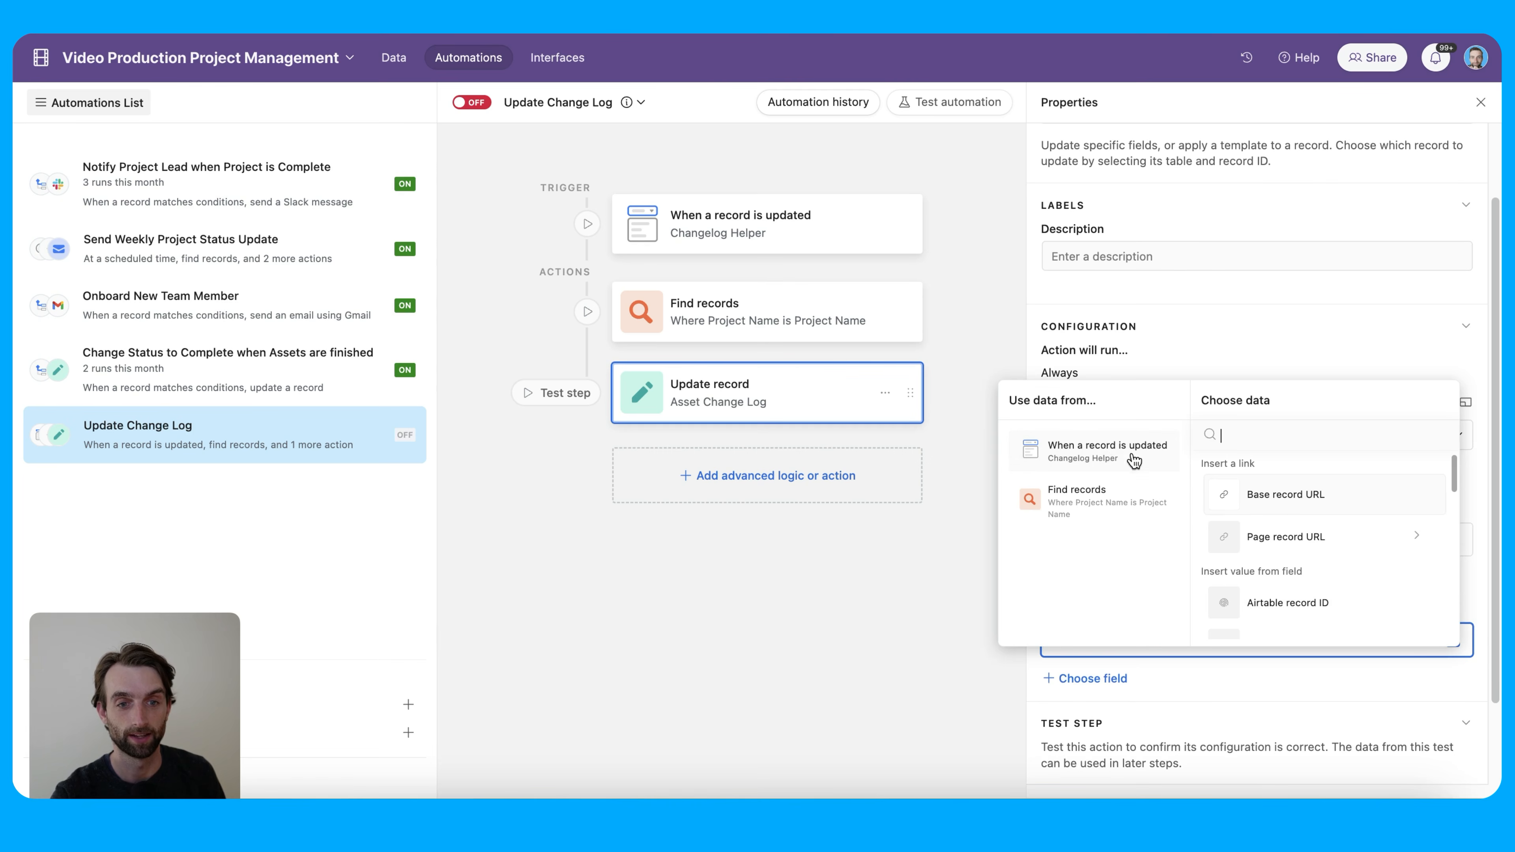
scroll(1309, 558, down, 5)
scroll(1310, 565, down, 5)
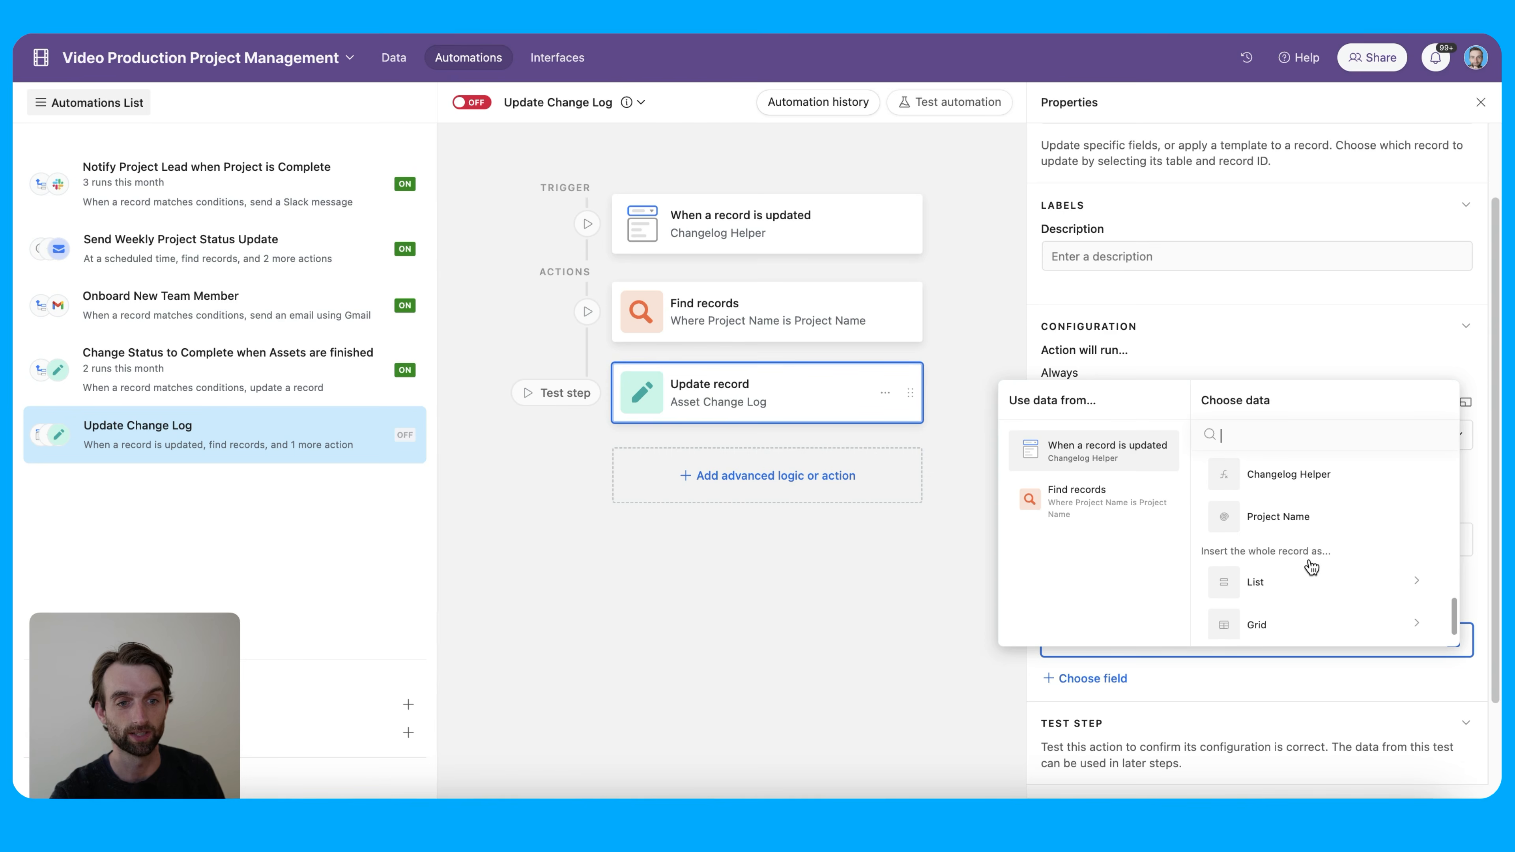
click(1306, 490)
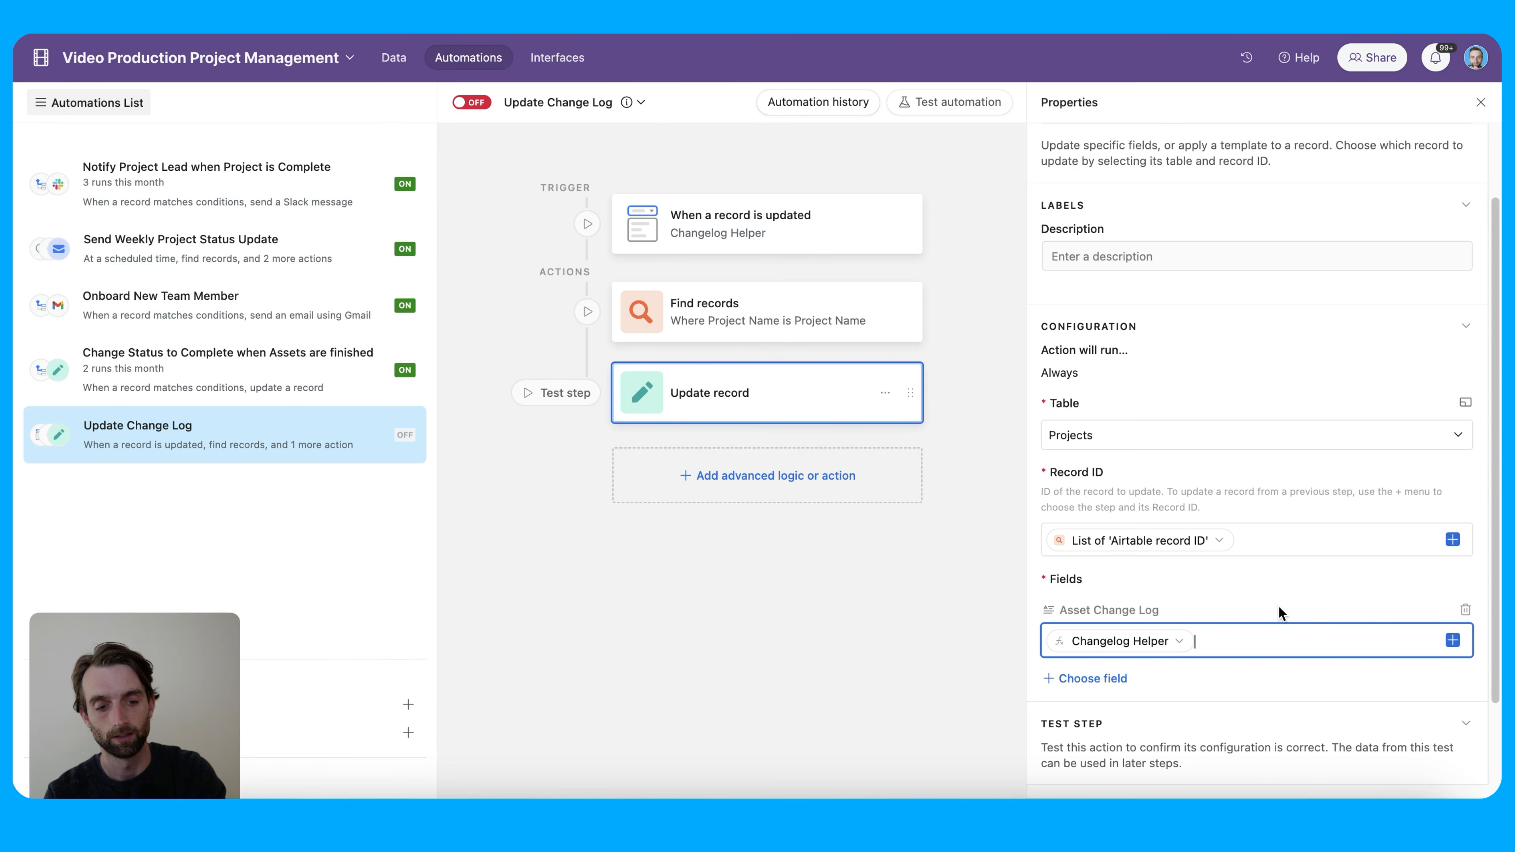
key(Return)
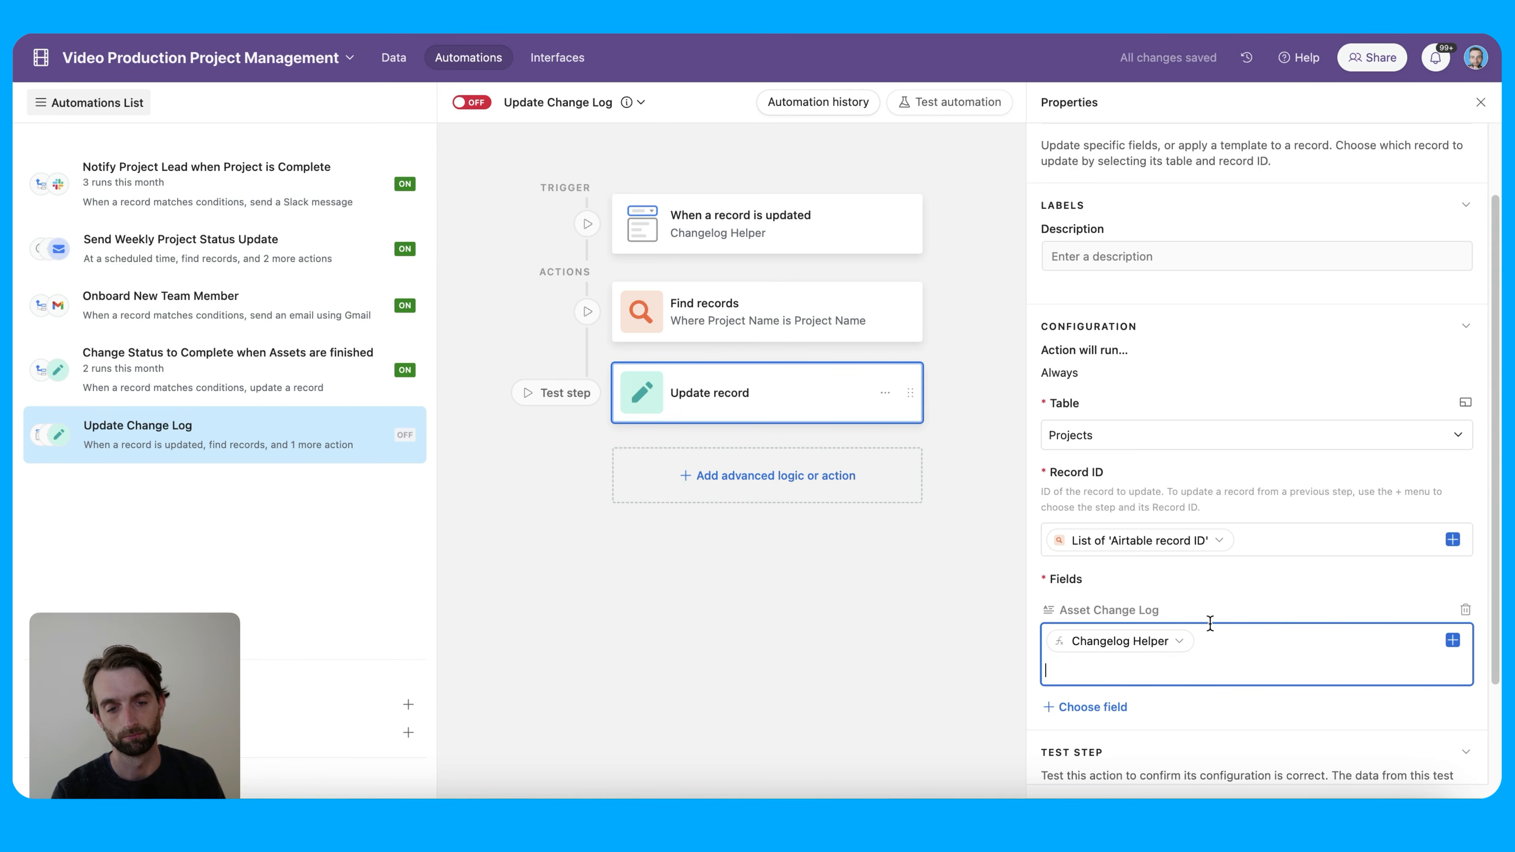
Append the found records' existing Asset Change Log, then switch the automation on
click(1452, 640)
click(1106, 512)
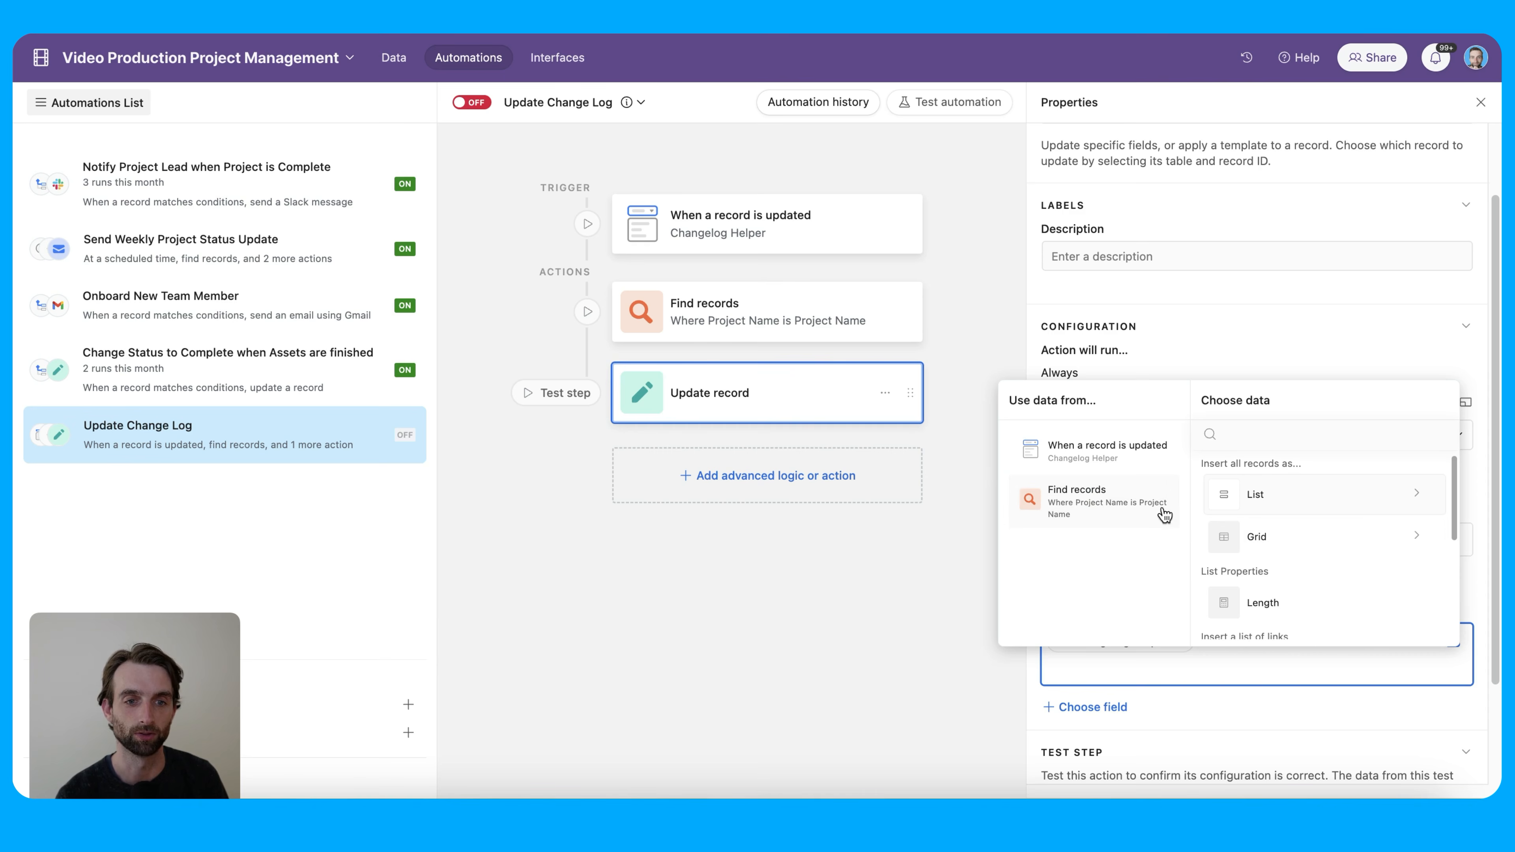
scroll(1353, 555, down, 5)
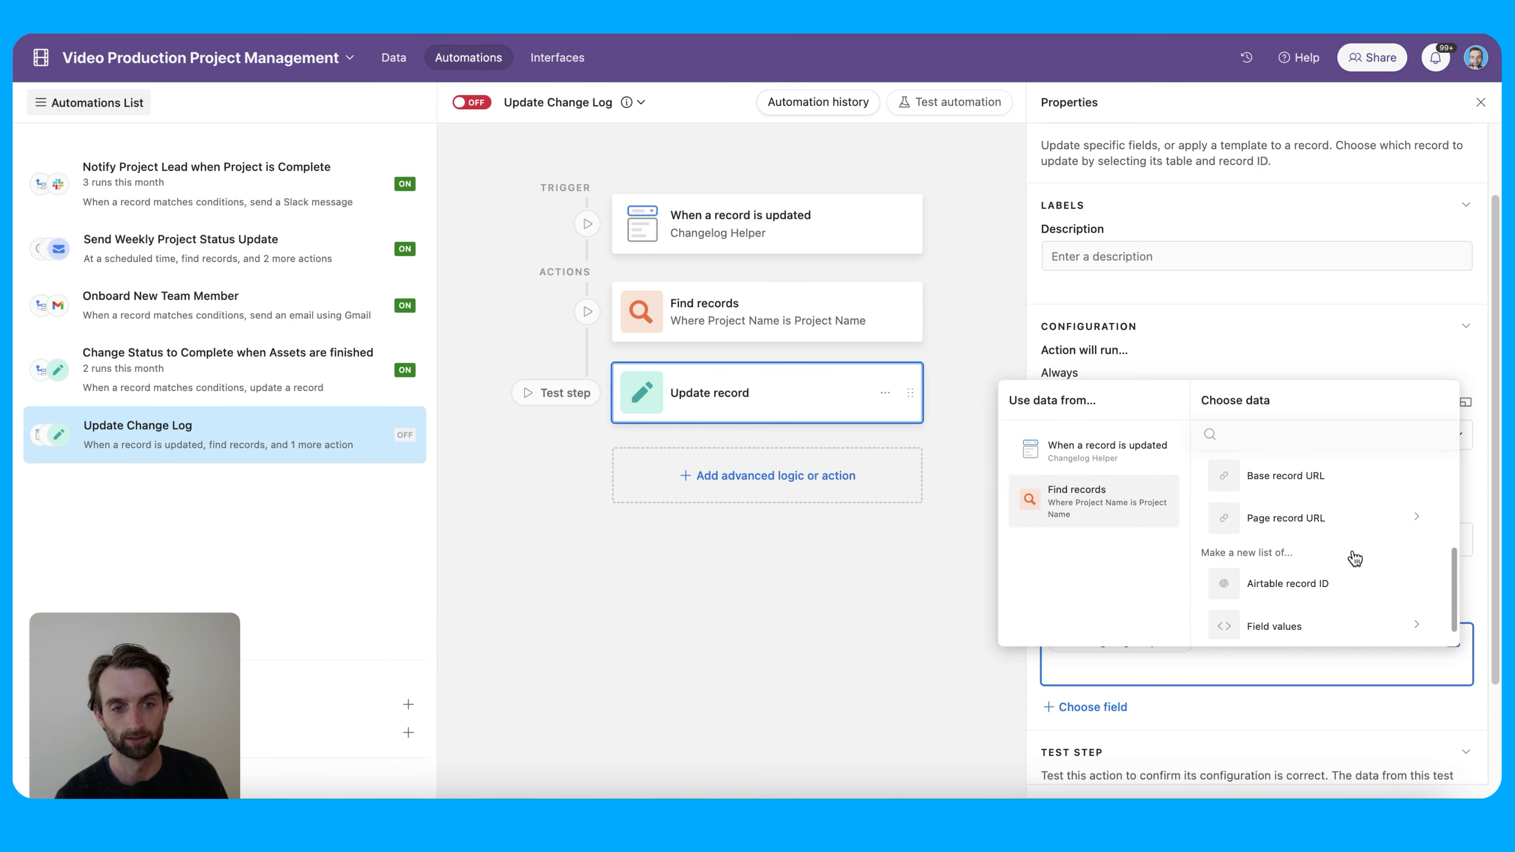
scroll(1352, 556, up, 3)
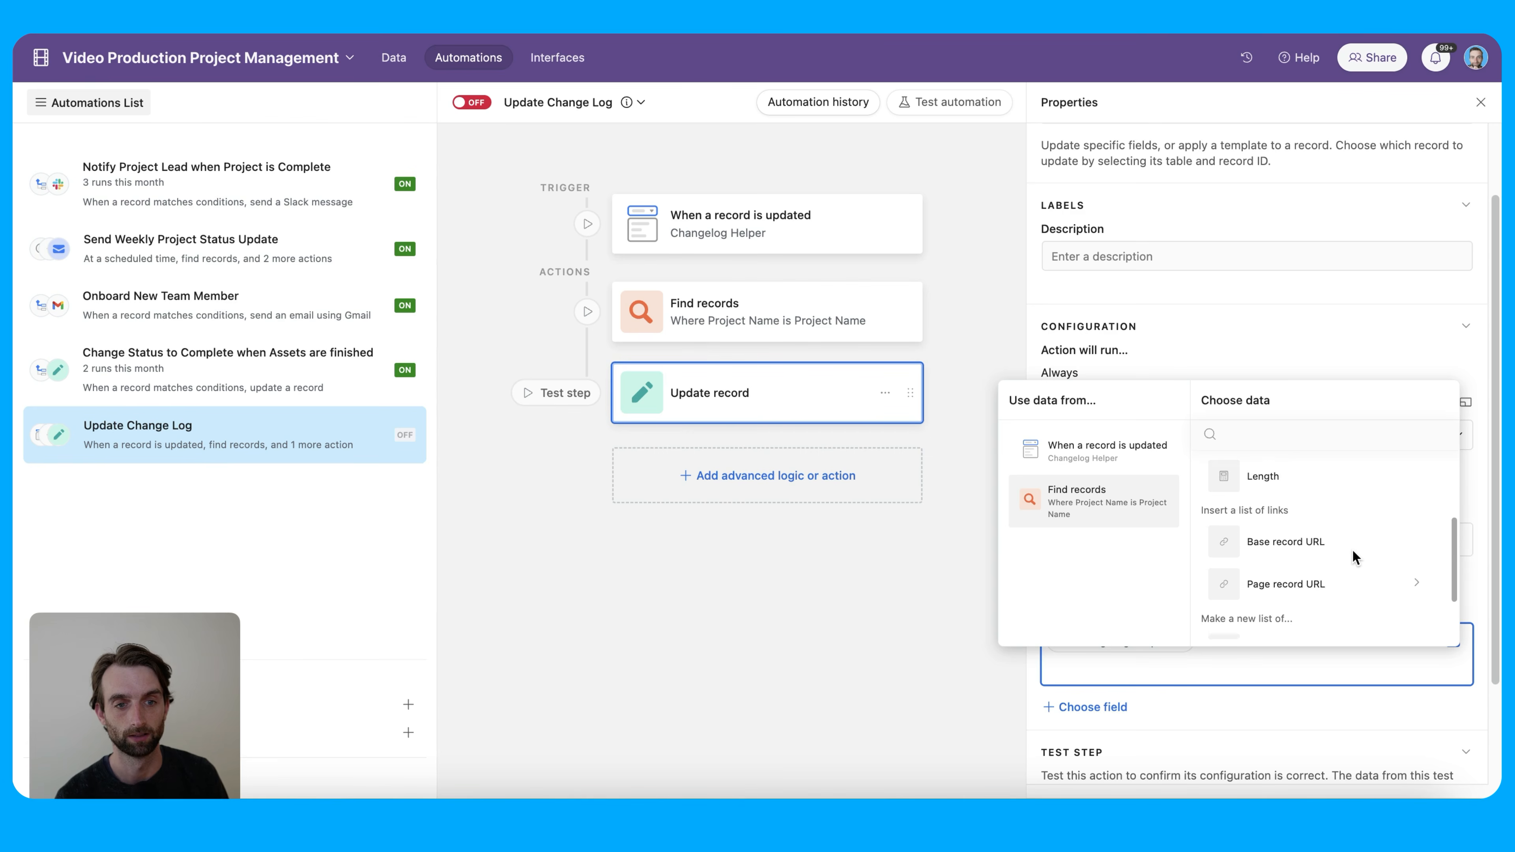
scroll(1352, 556, down, 3)
click(1326, 624)
scroll(1375, 580, down, 3)
scroll(1377, 583, down, 4)
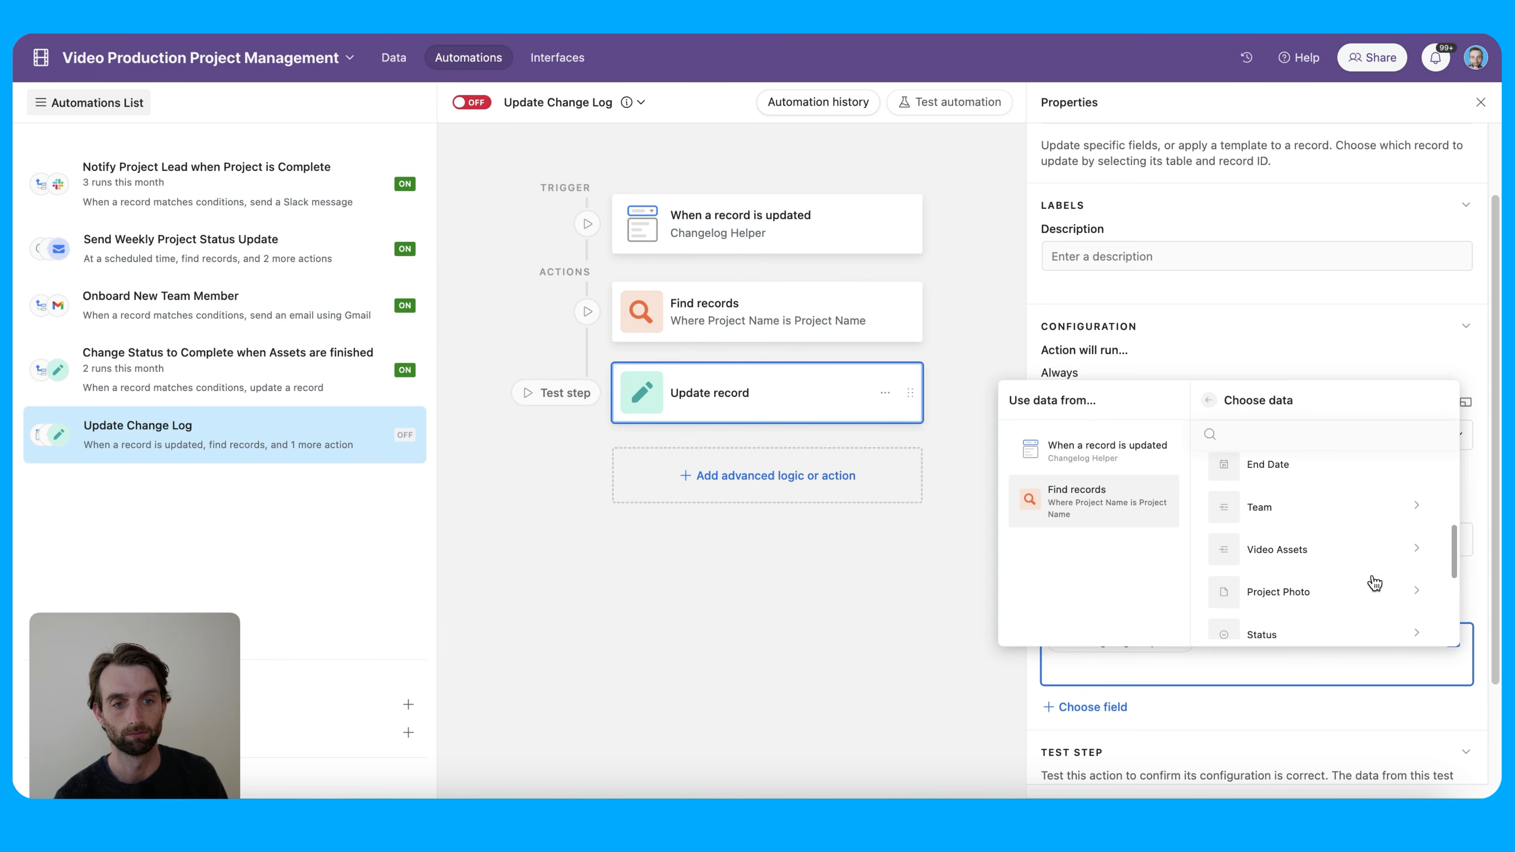
scroll(1375, 583, down, 2)
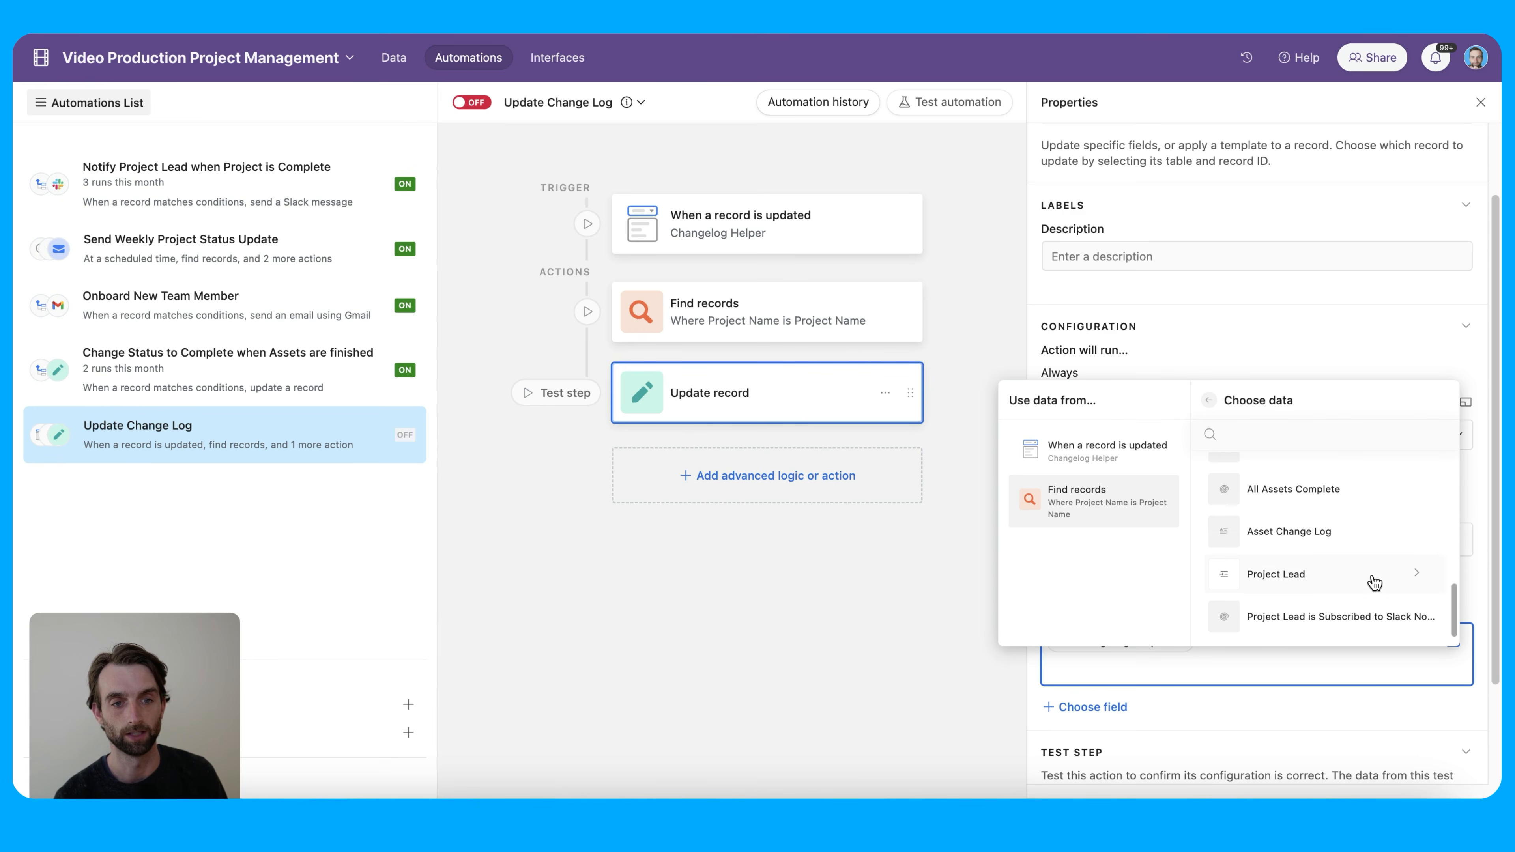
click(1365, 540)
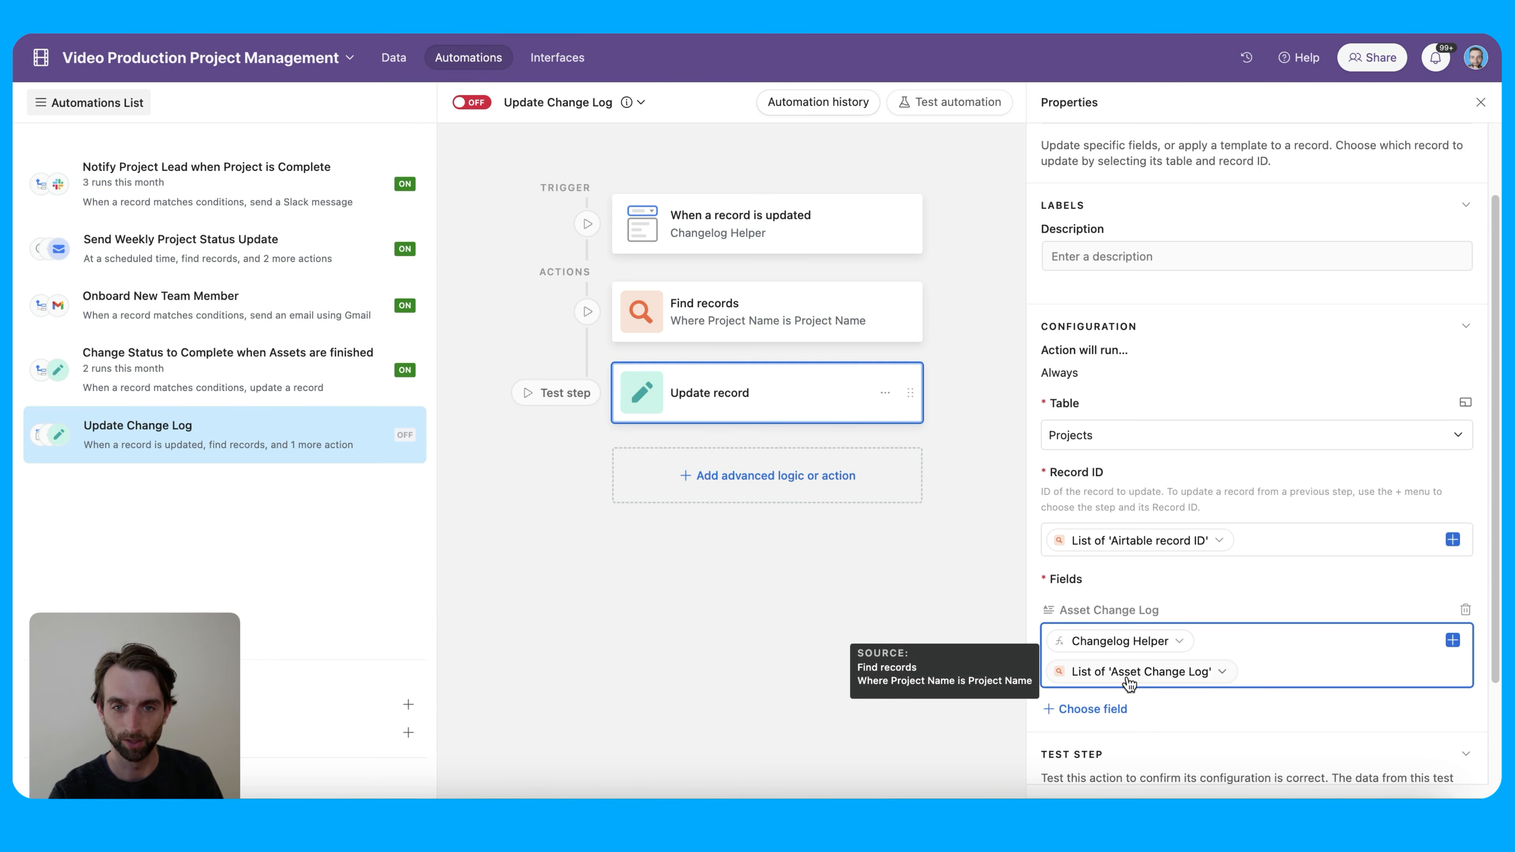
click(478, 106)
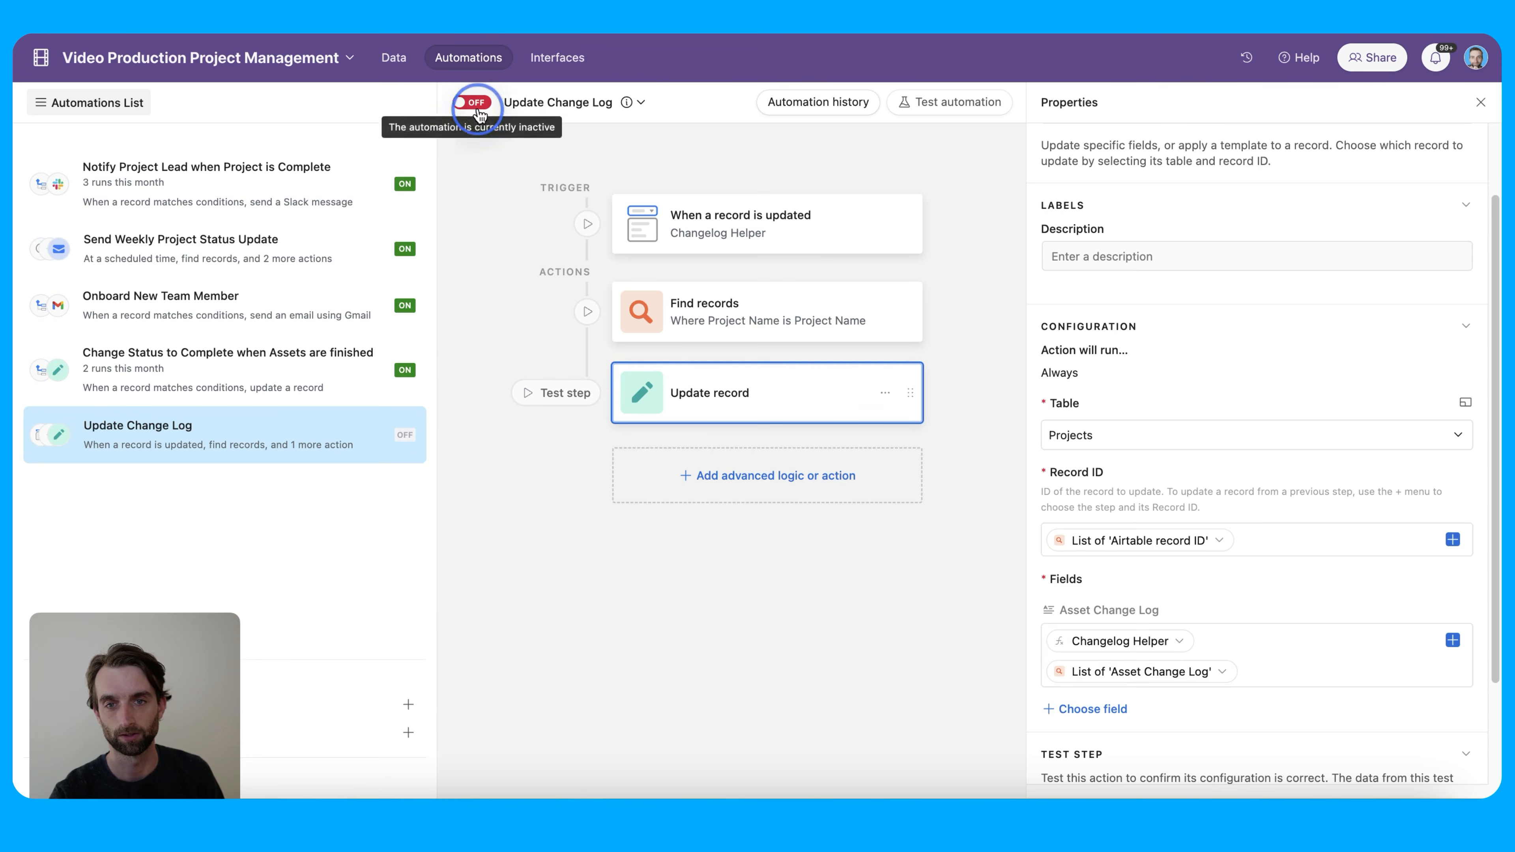
Check Powder Paradise's expanded Asset Change Log in Projects, then switch to Video Assets
click(396, 62)
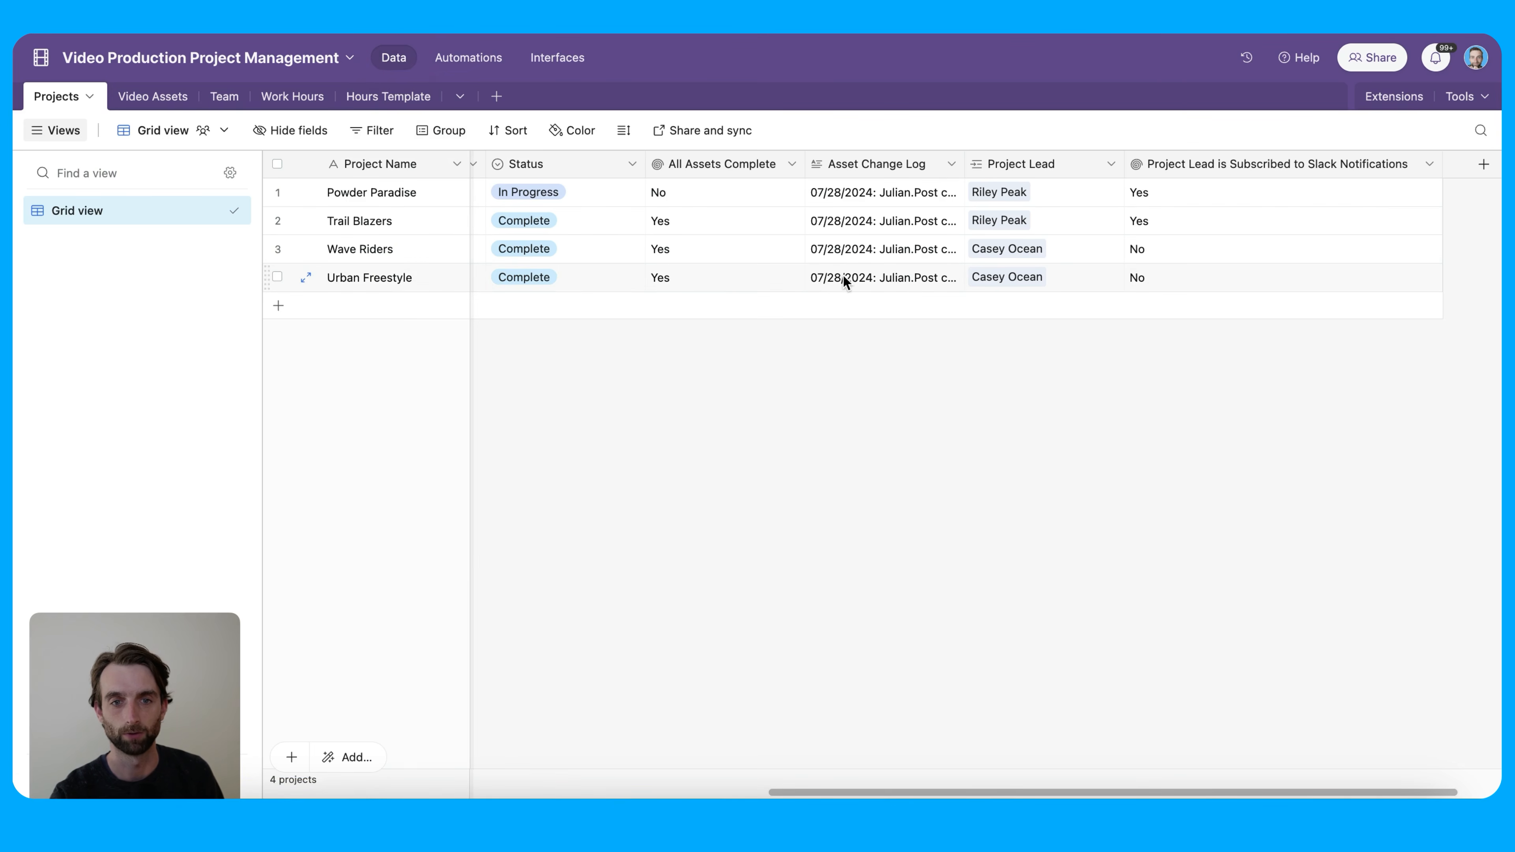
click(843, 278)
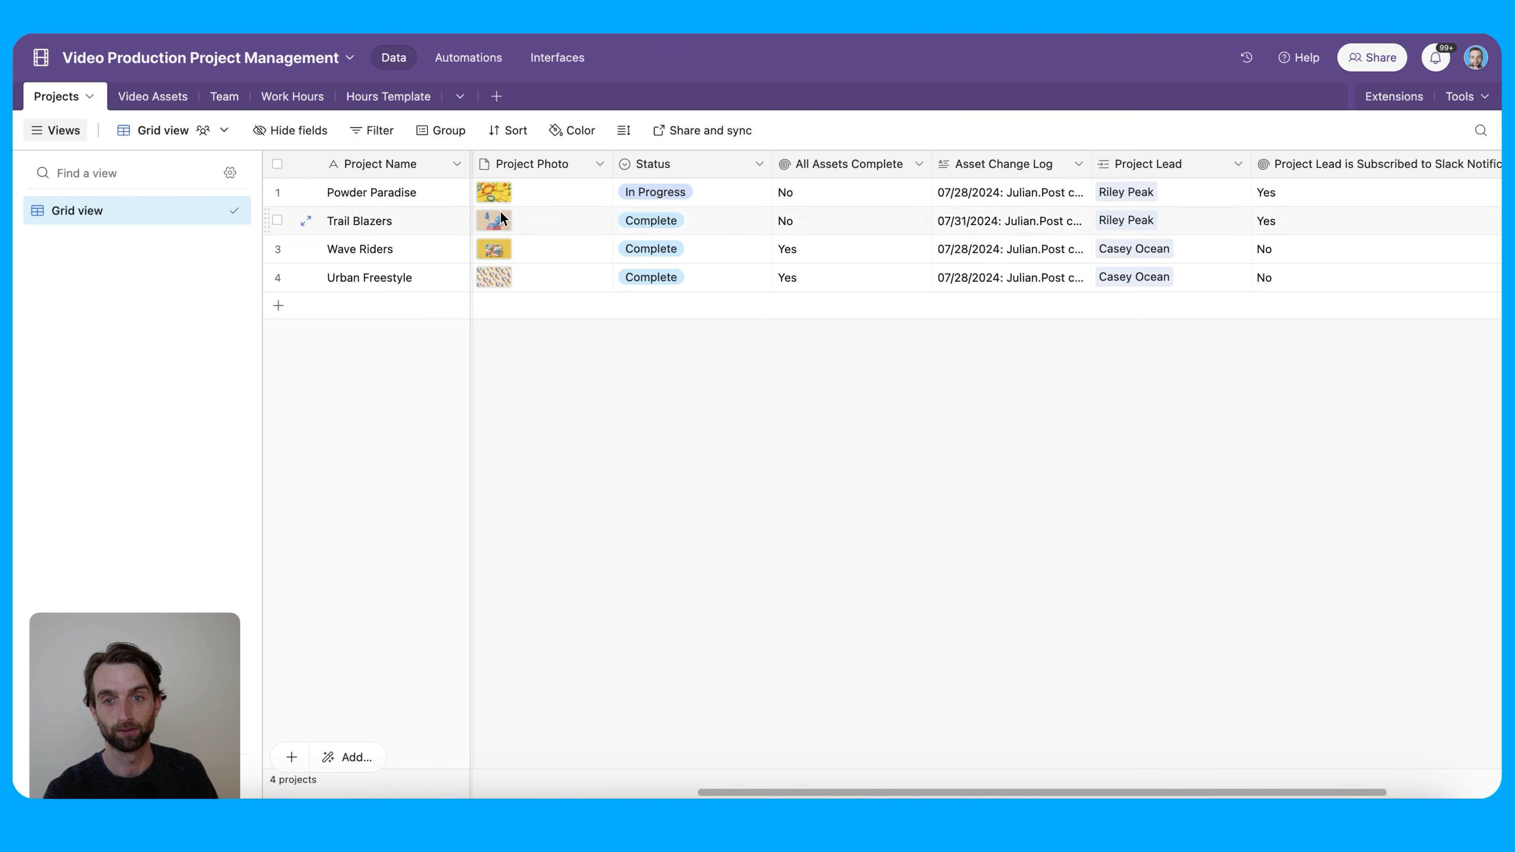
click(1021, 202)
click(1081, 193)
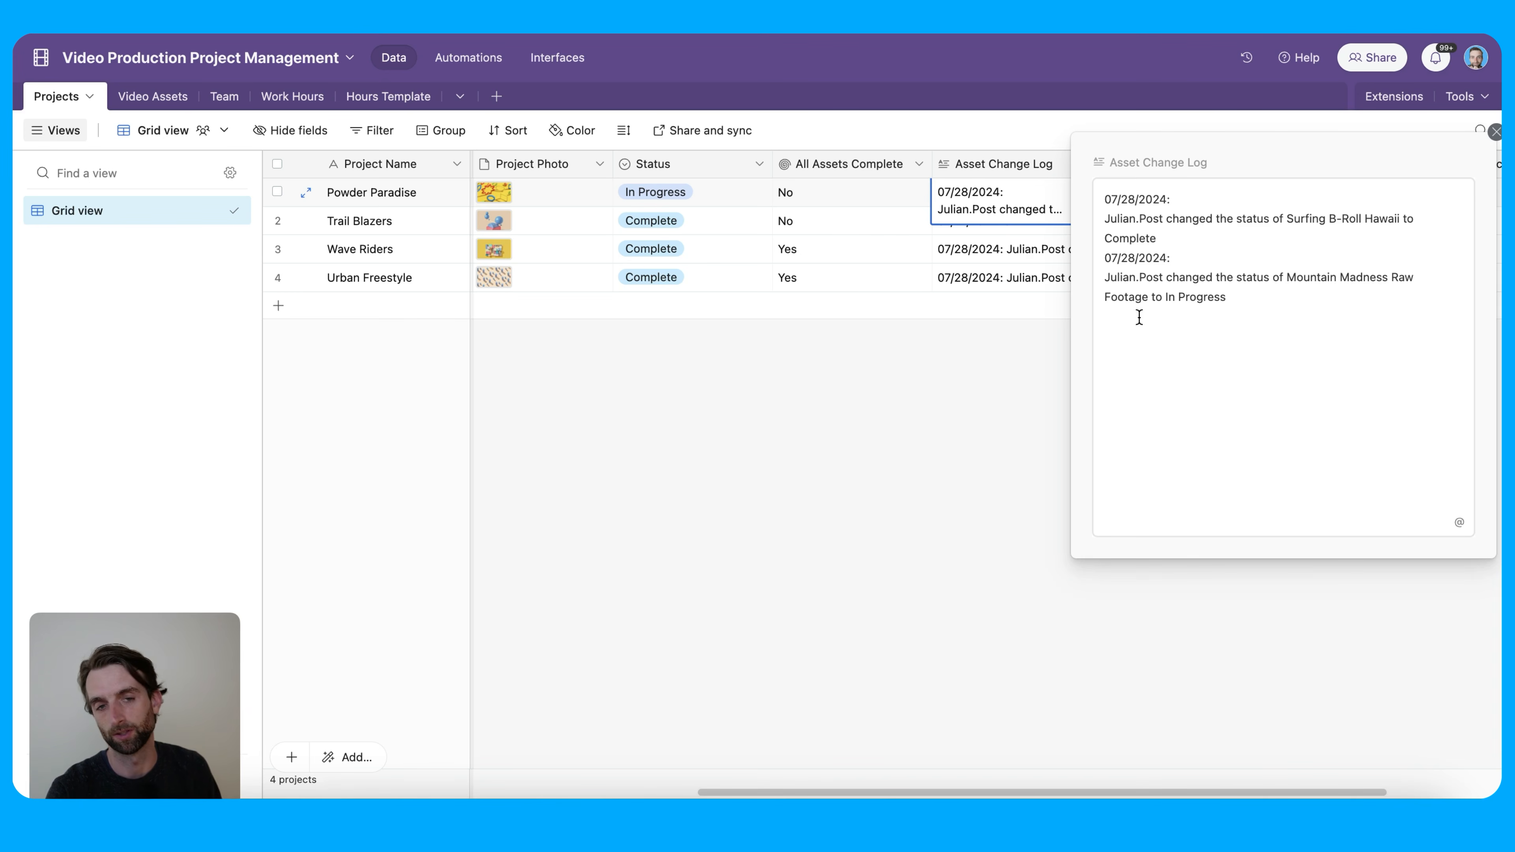
click(967, 398)
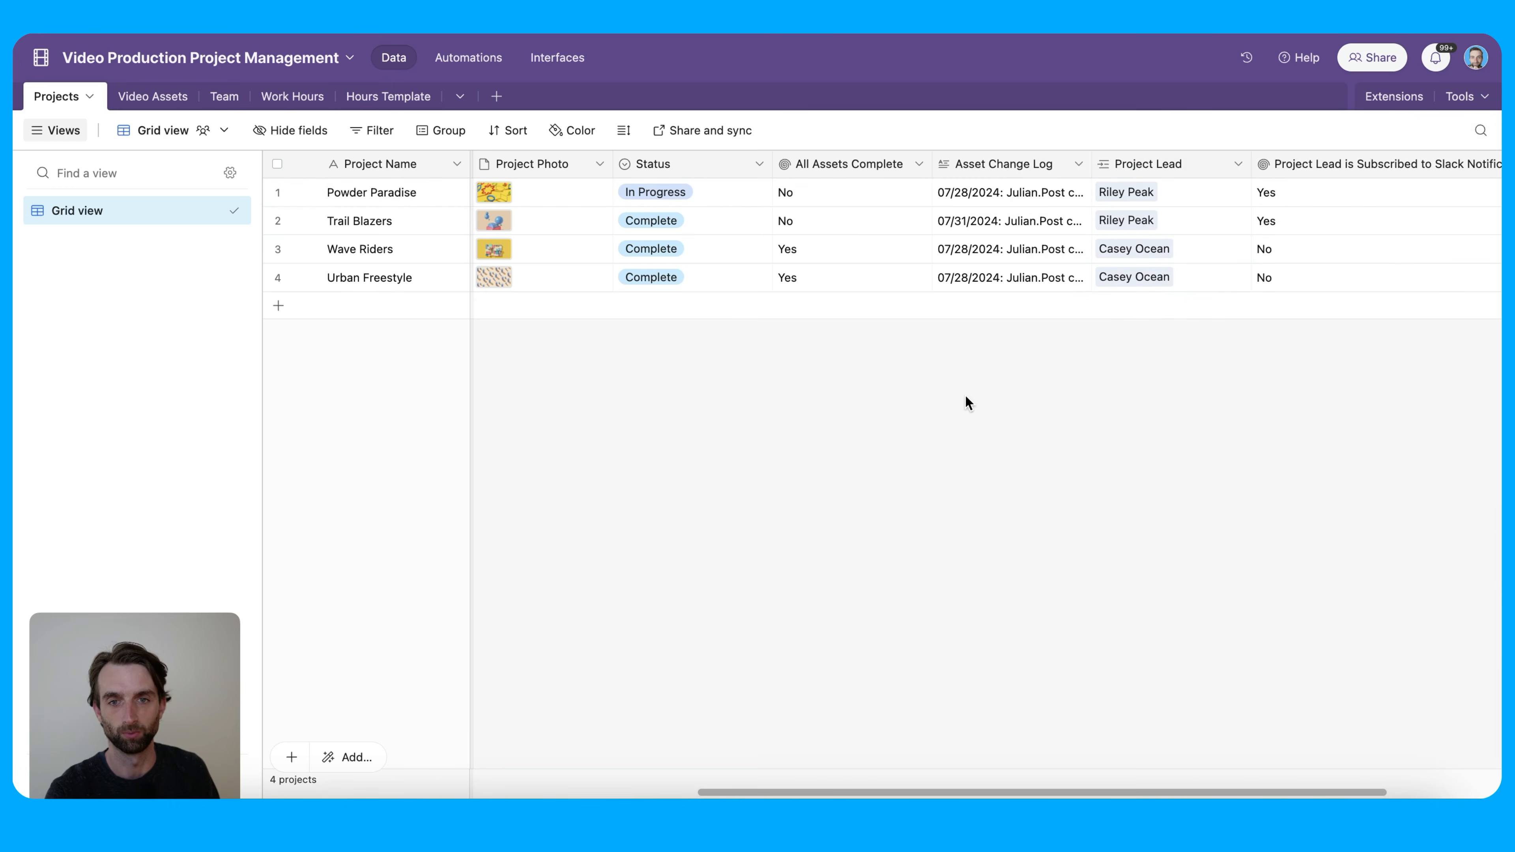
click(152, 97)
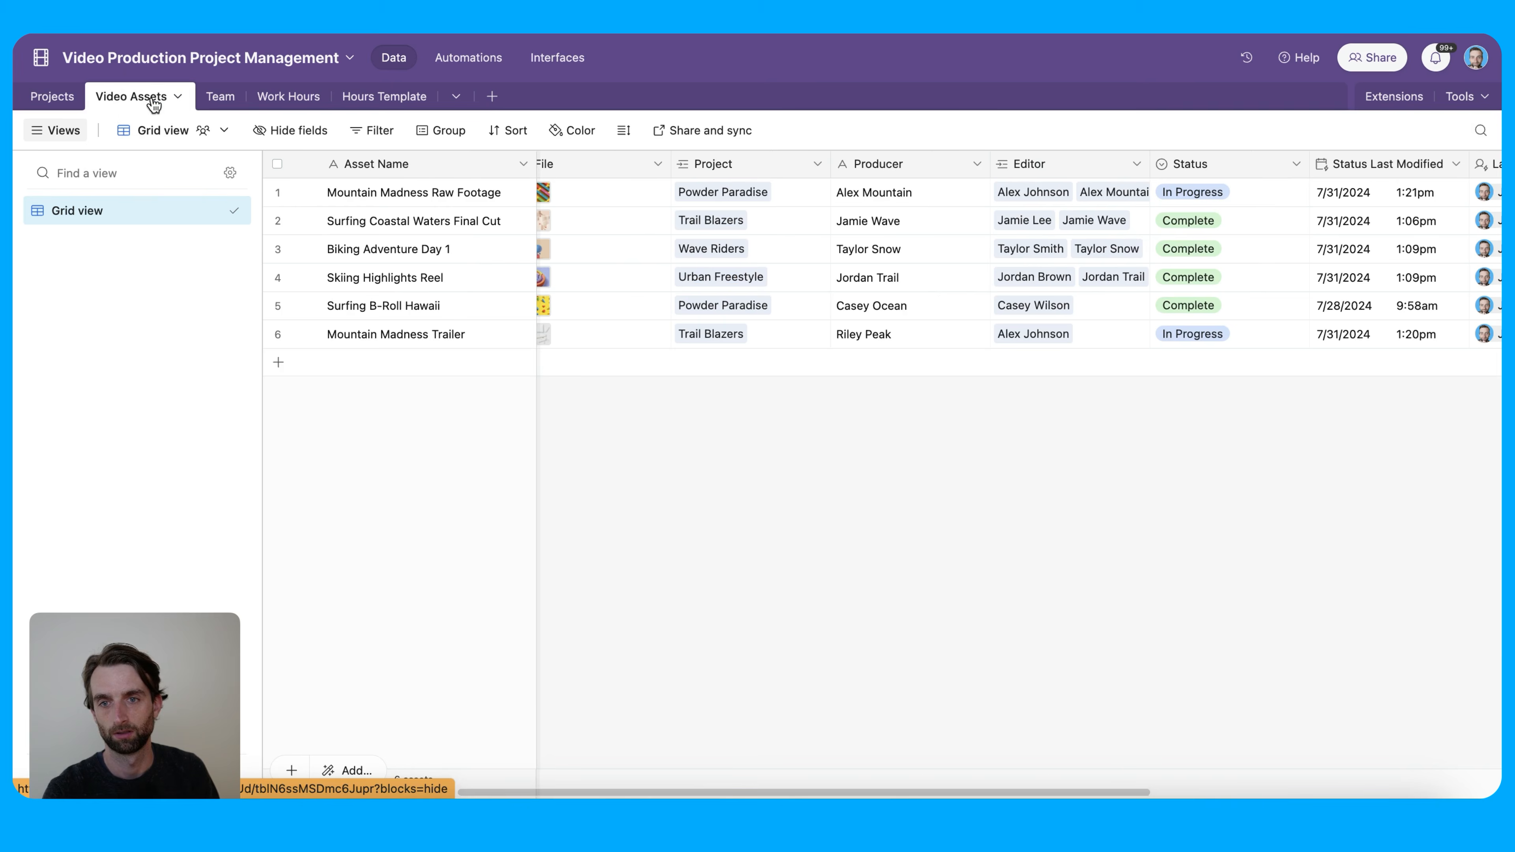
Set Mountain Madness Raw Footage's status to Complete
click(402, 193)
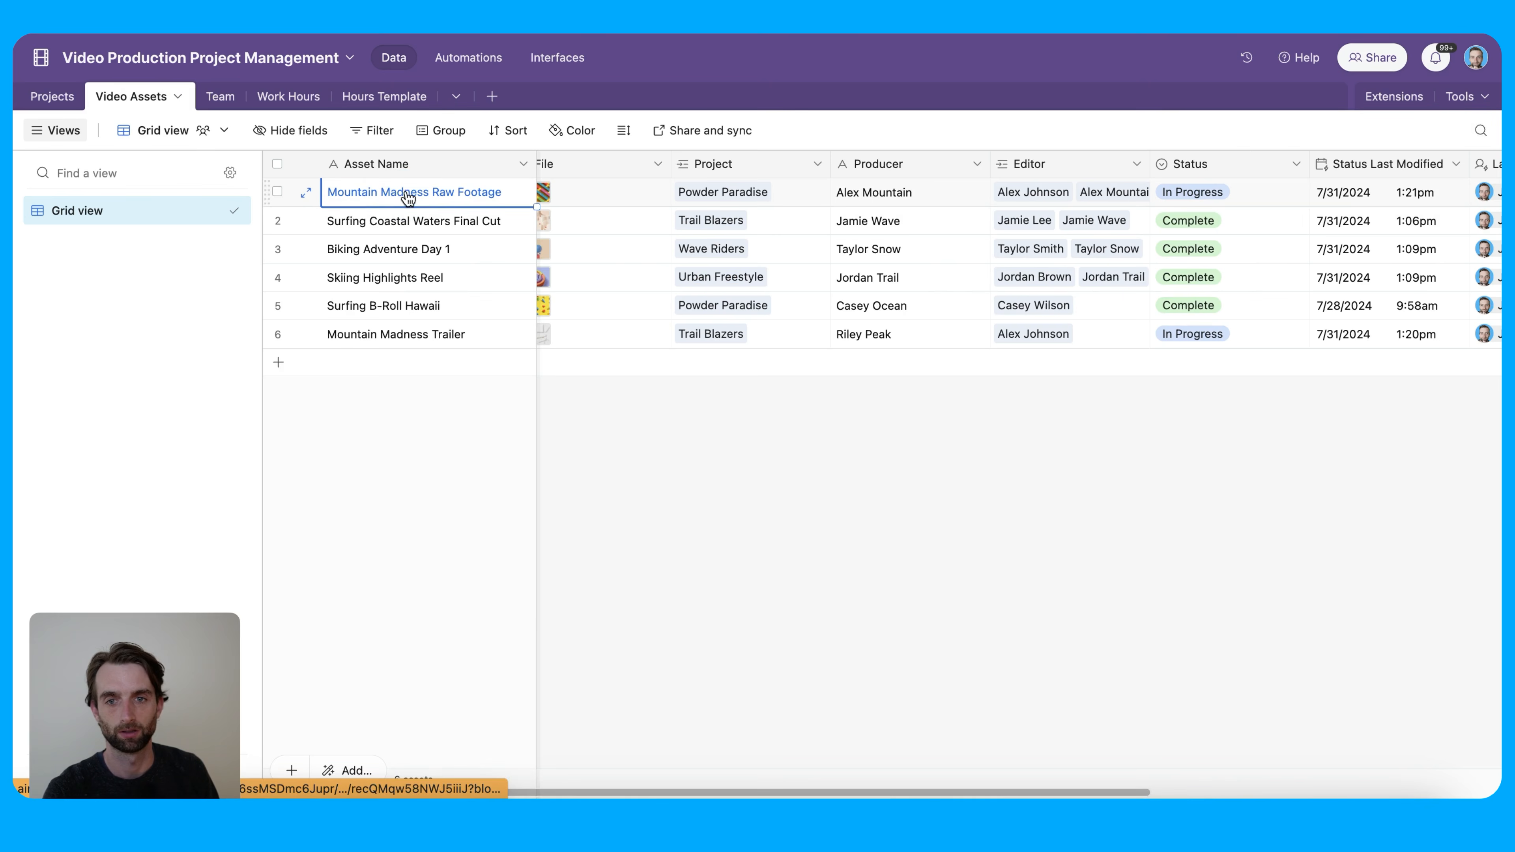
click(1187, 192)
click(1250, 196)
click(1226, 353)
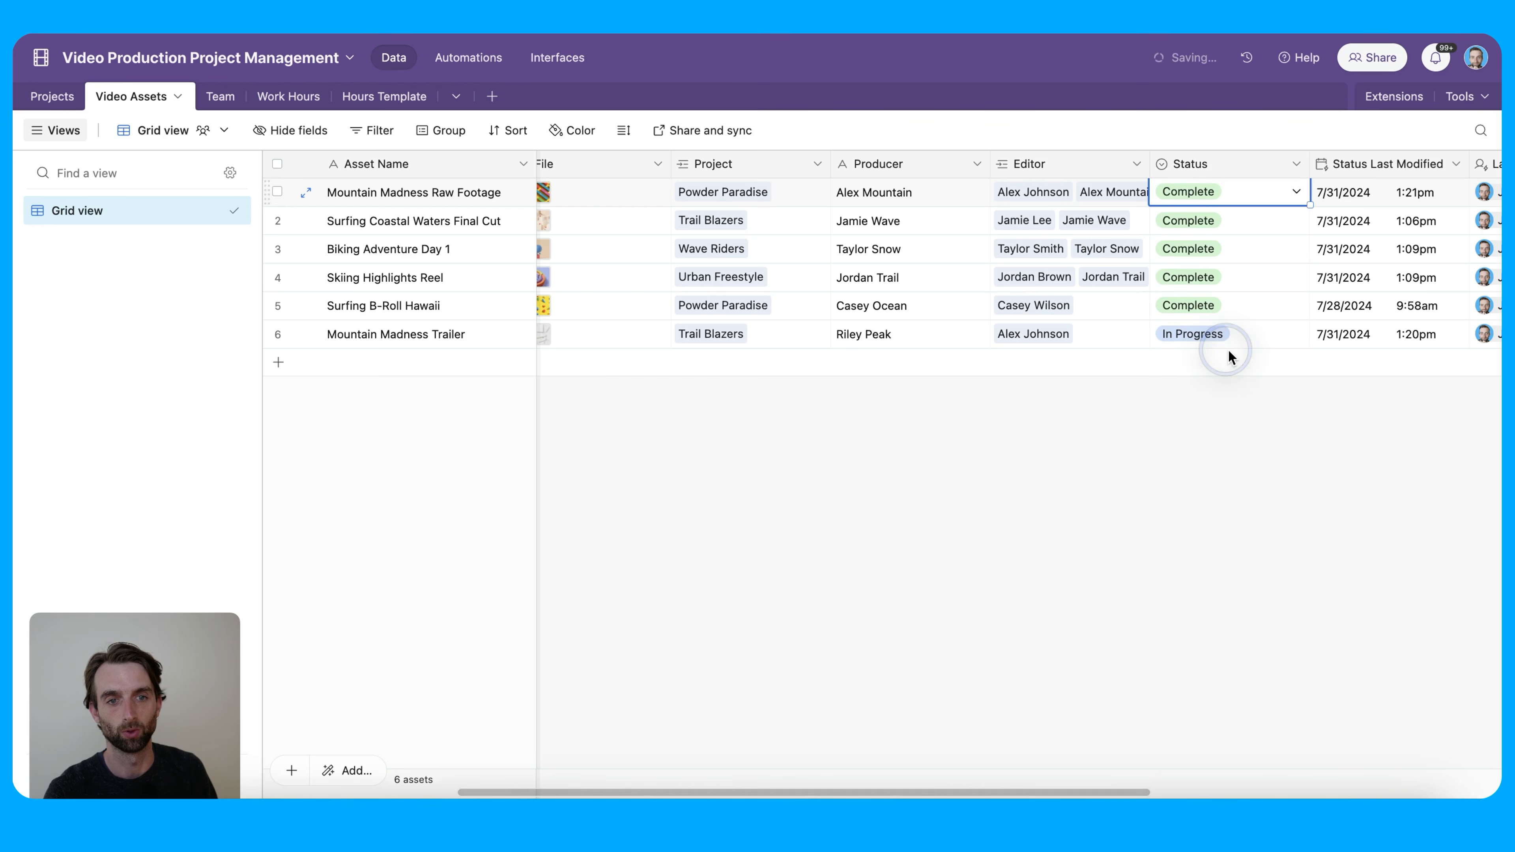
Verify the new entry in Powder Paradise's Asset Change Log, then open Hours Template
click(41, 100)
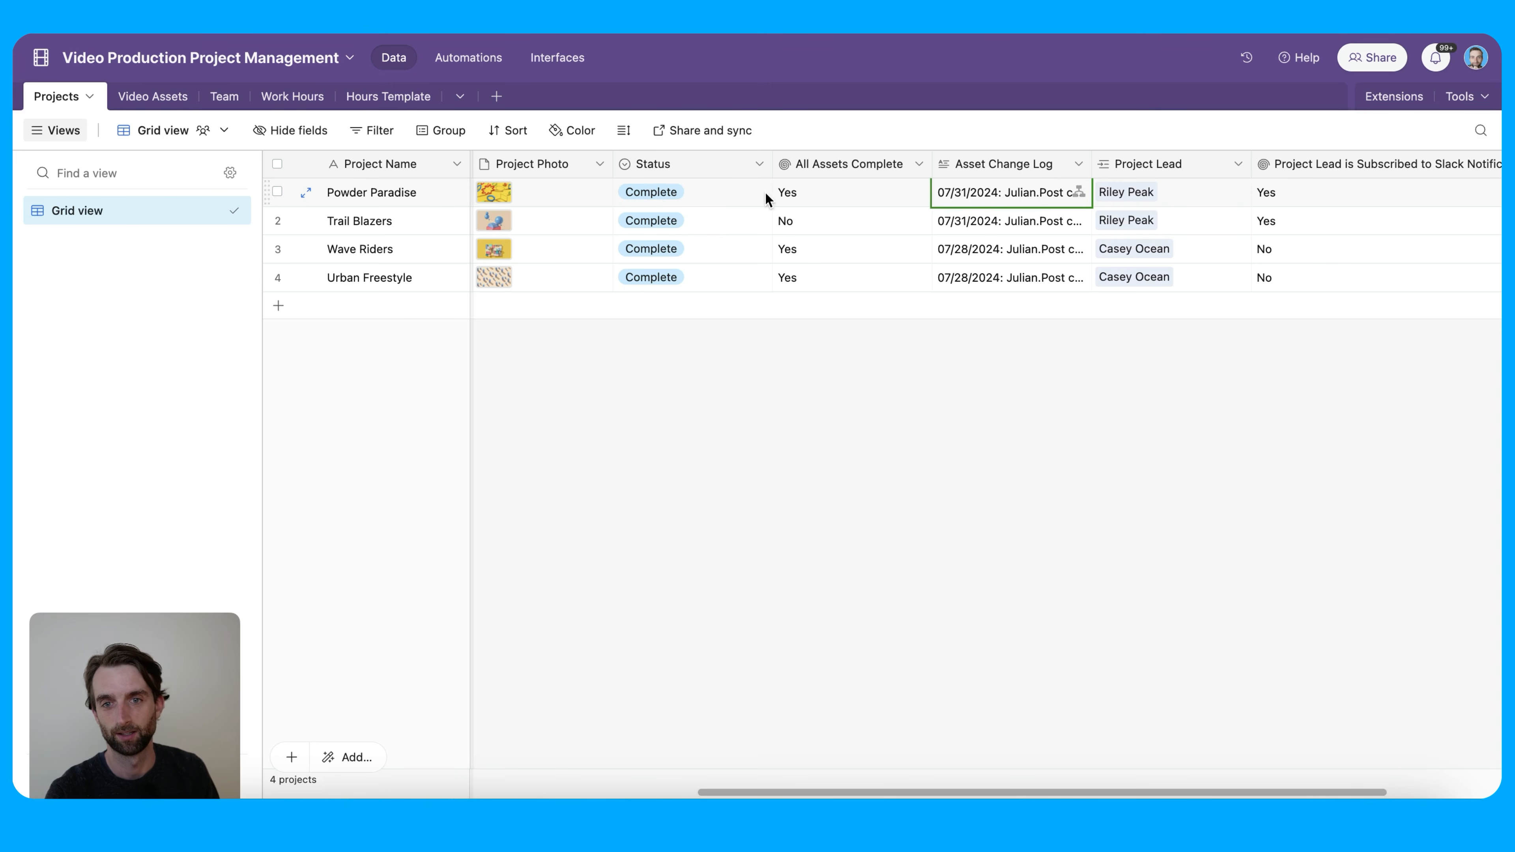
click(1002, 189)
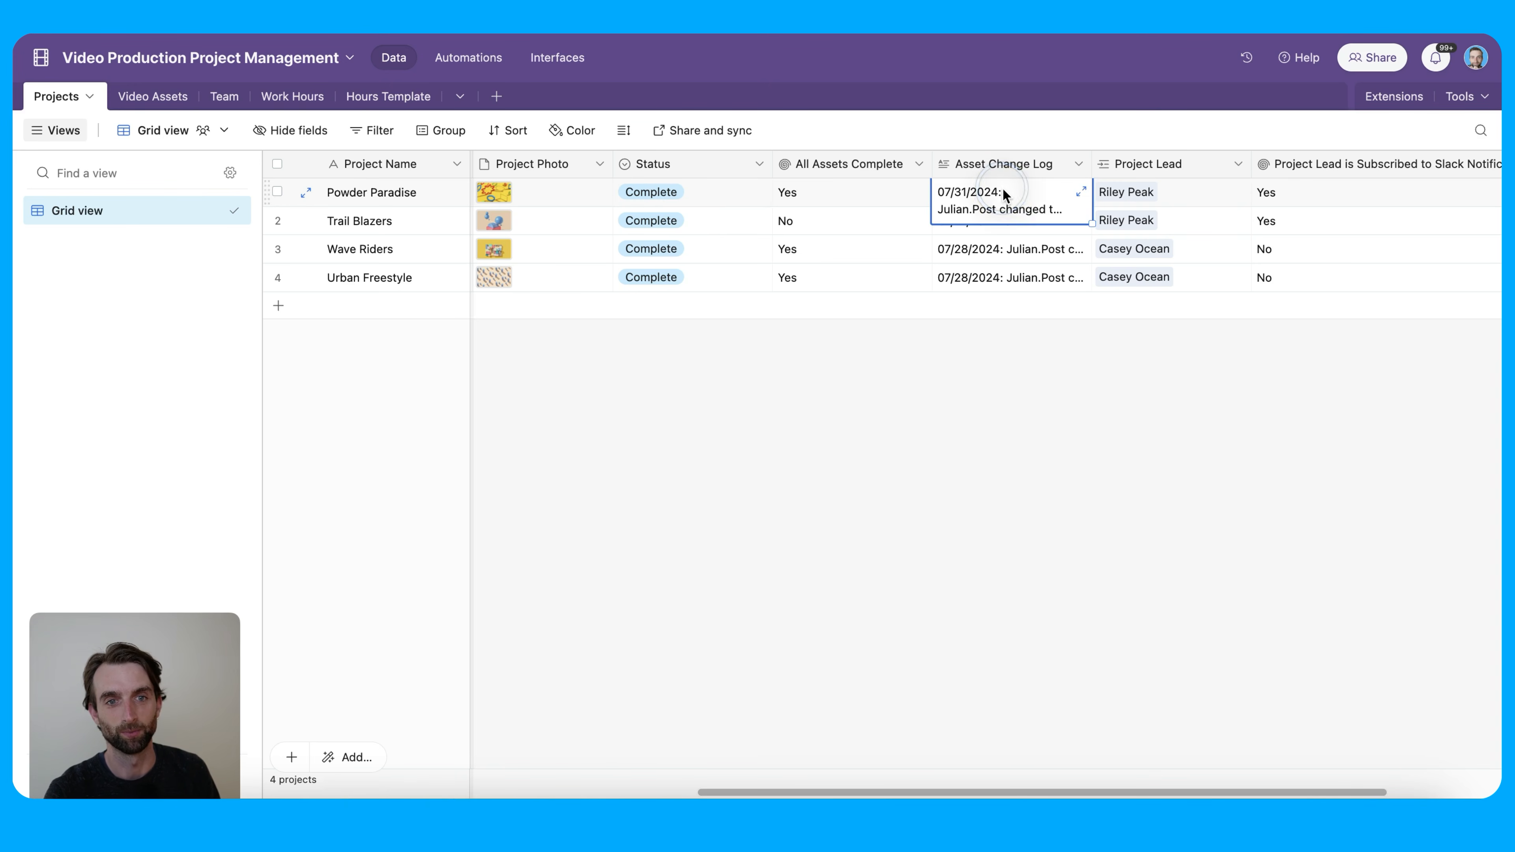
click(1079, 192)
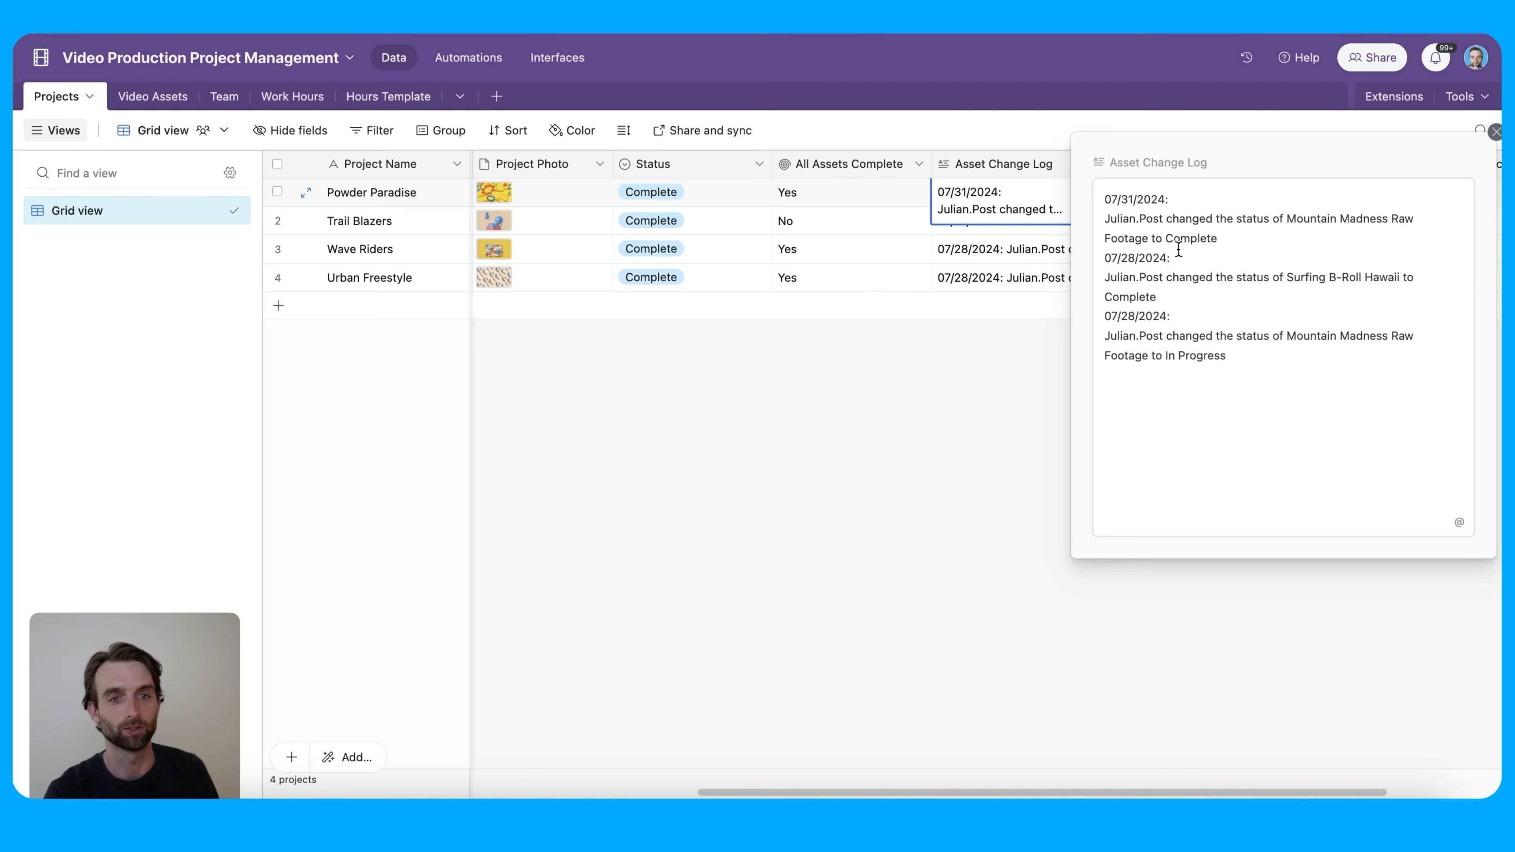
click(993, 385)
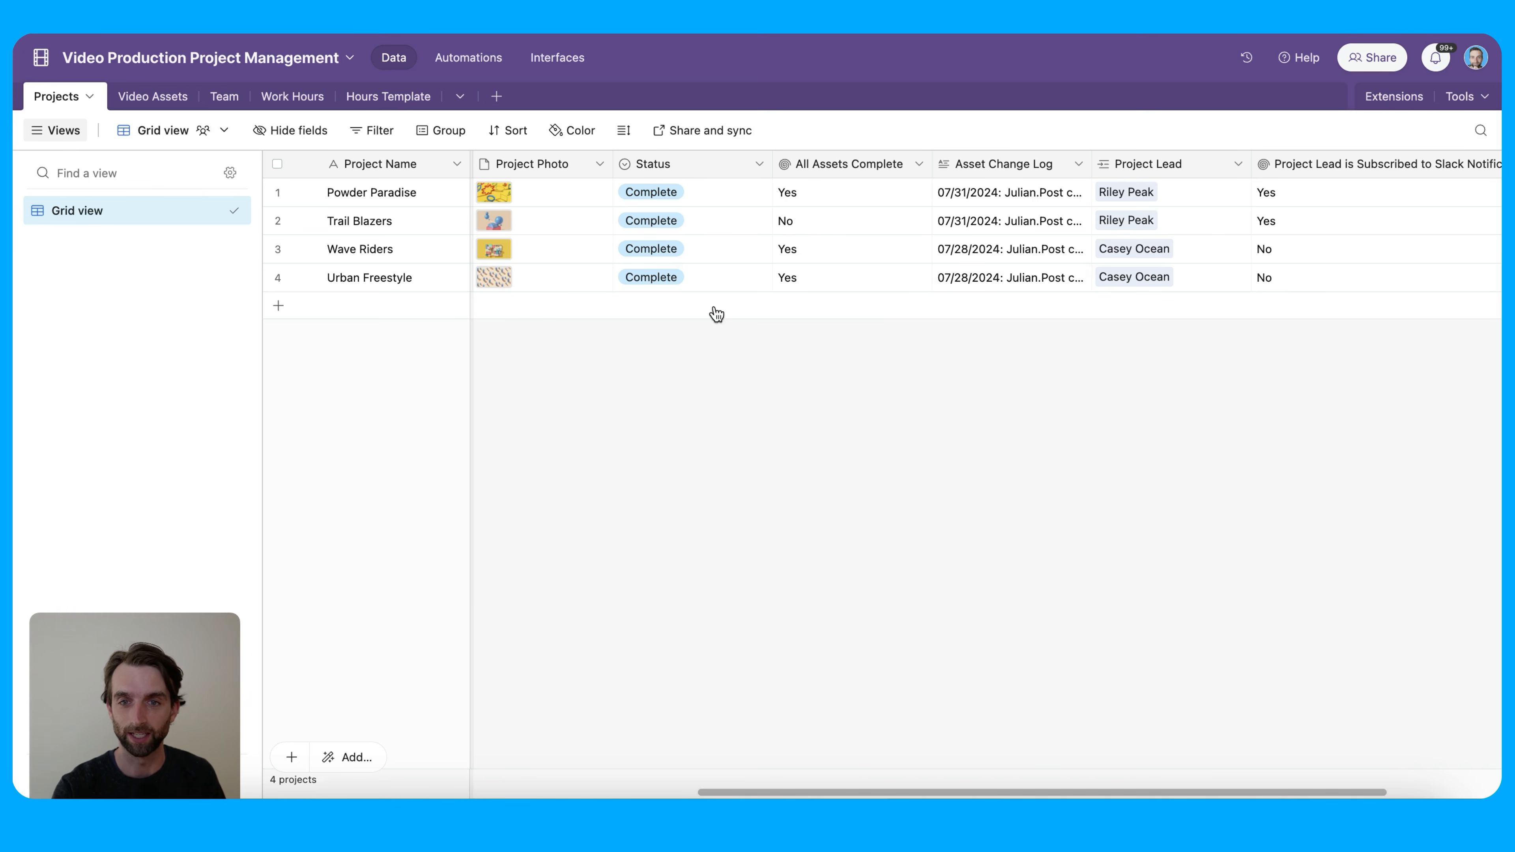
click(382, 100)
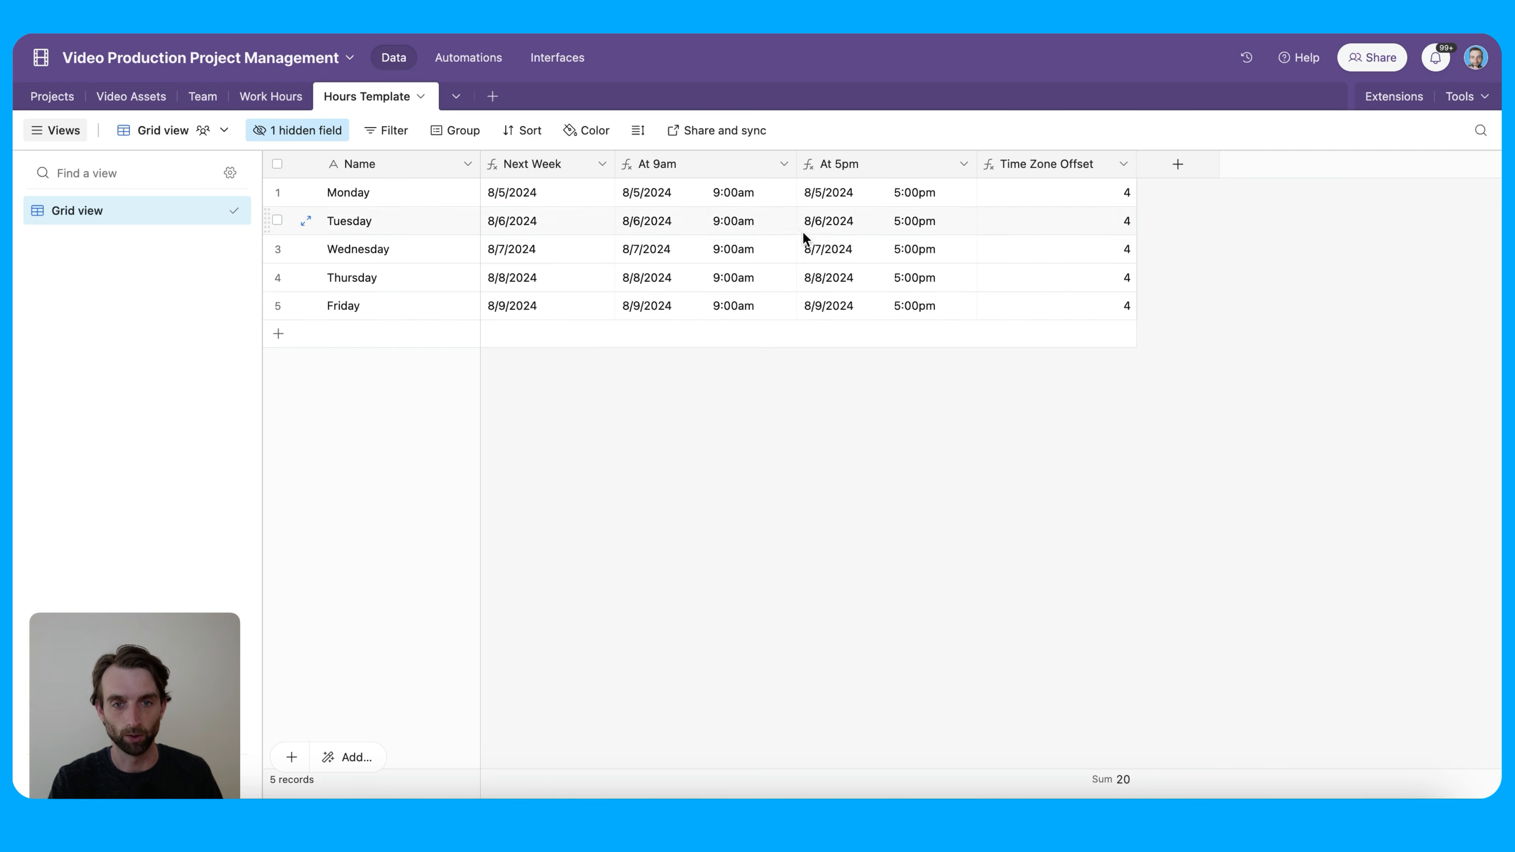
click(773, 249)
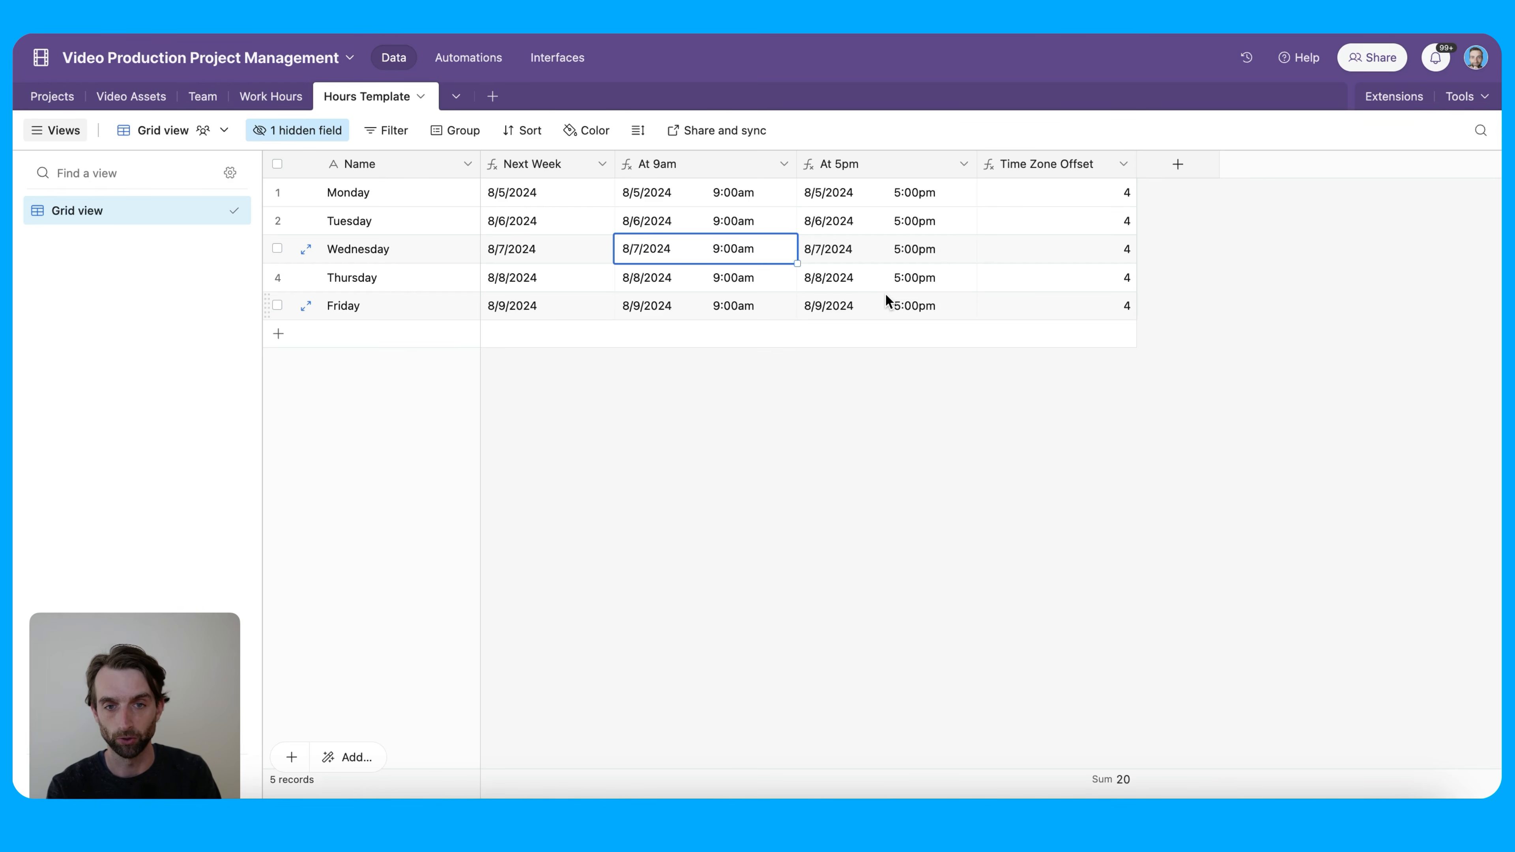
click(710, 410)
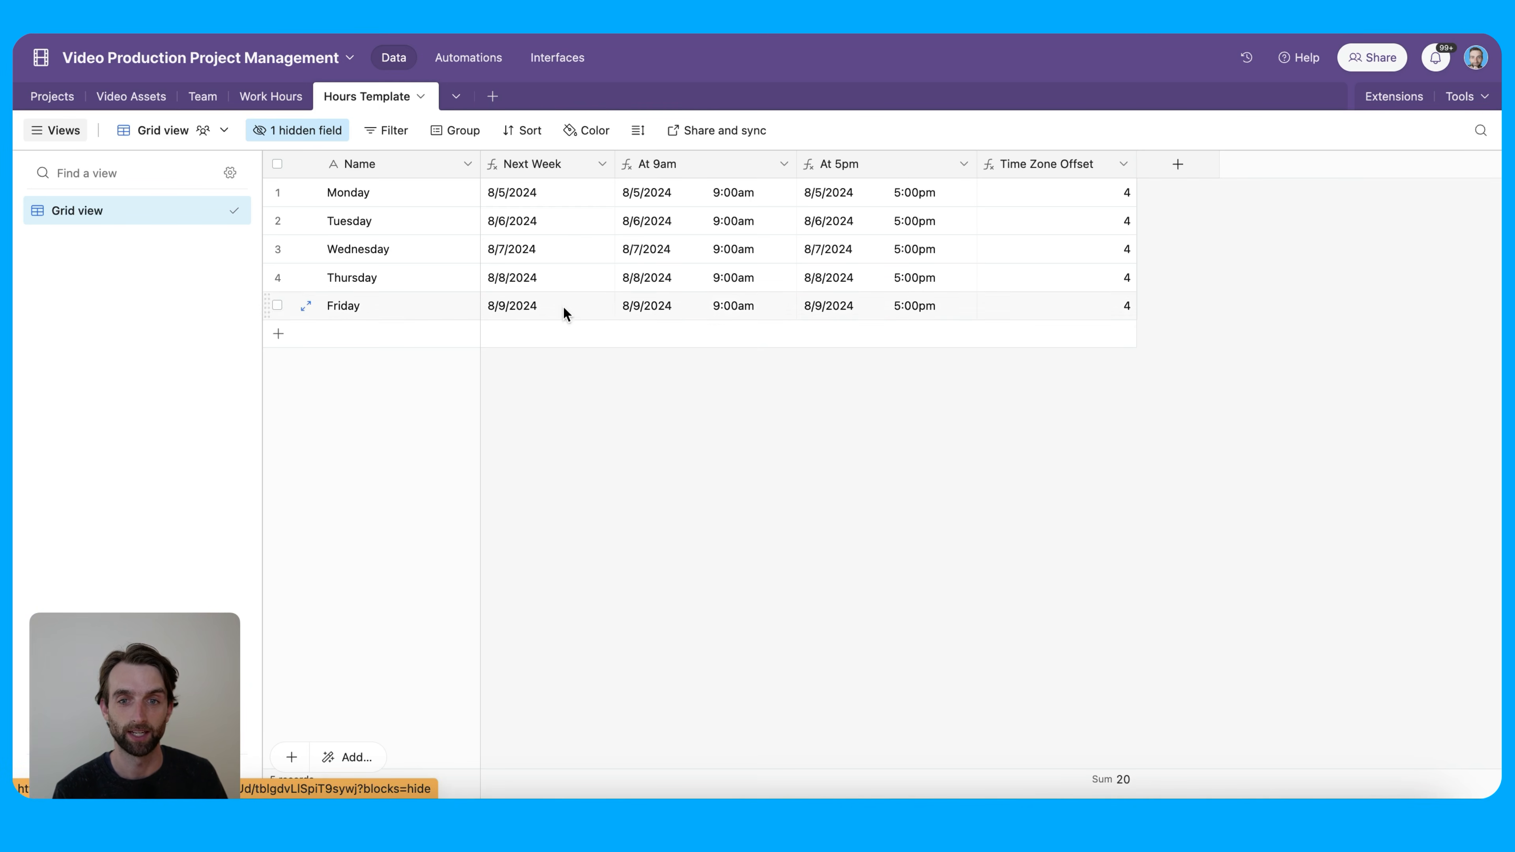
Add a trial 'Saturday' record below Friday in Hours Template
click(407, 343)
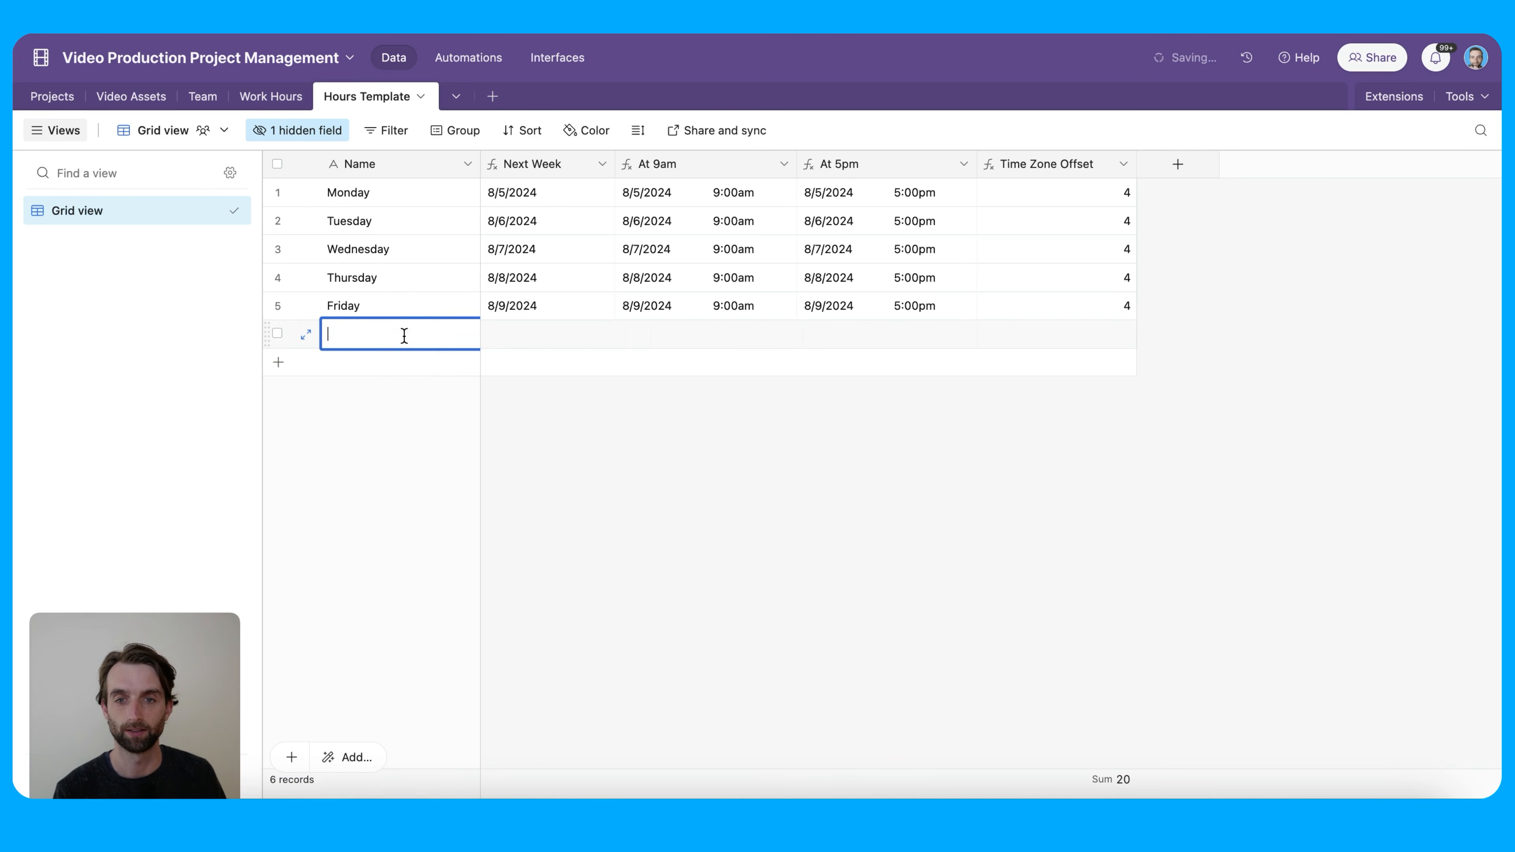
text(S)
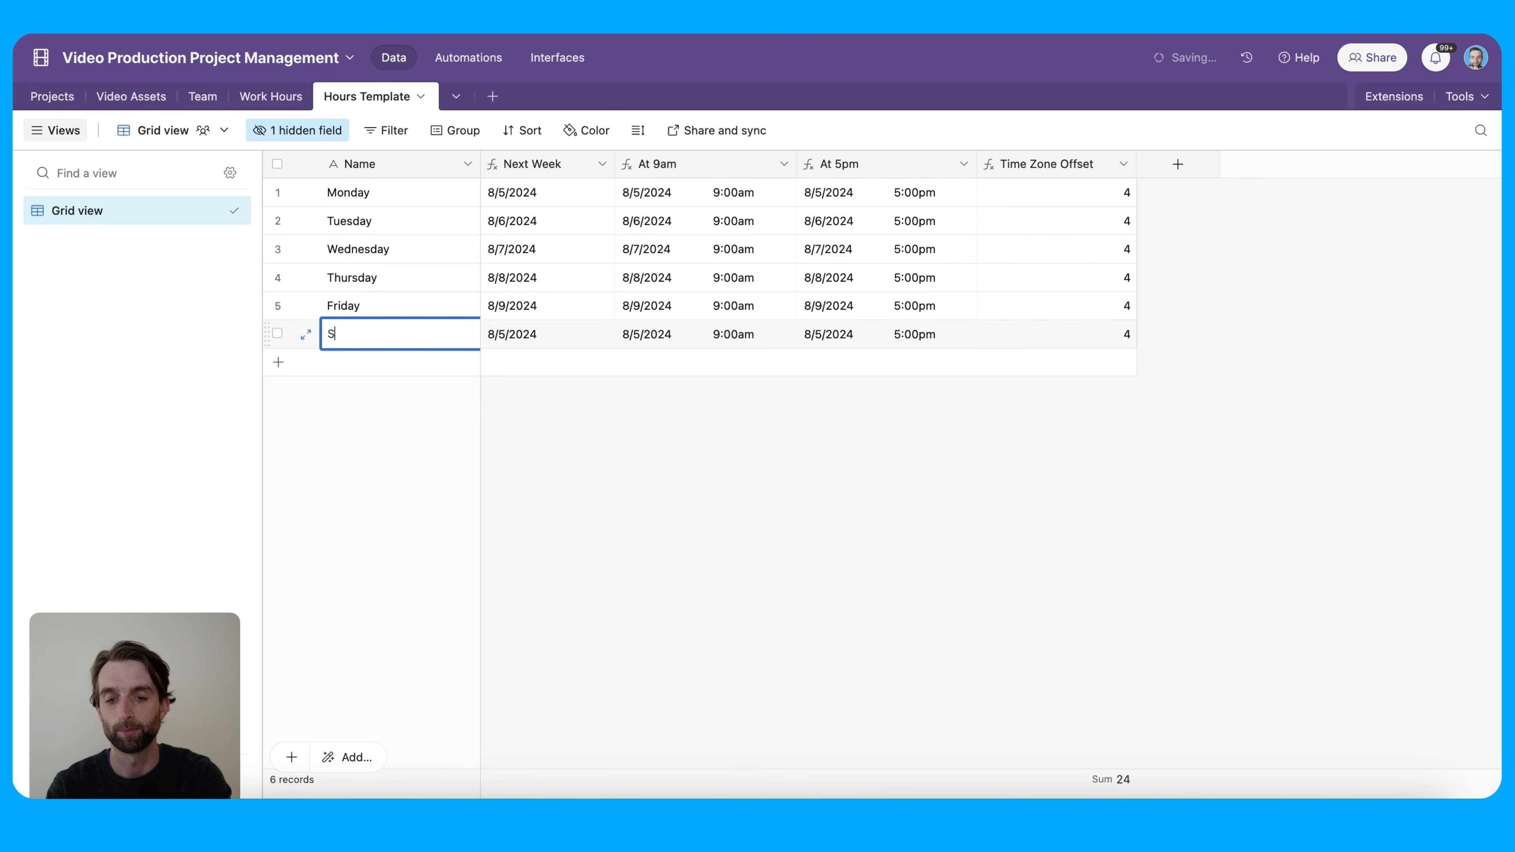
text(aturday)
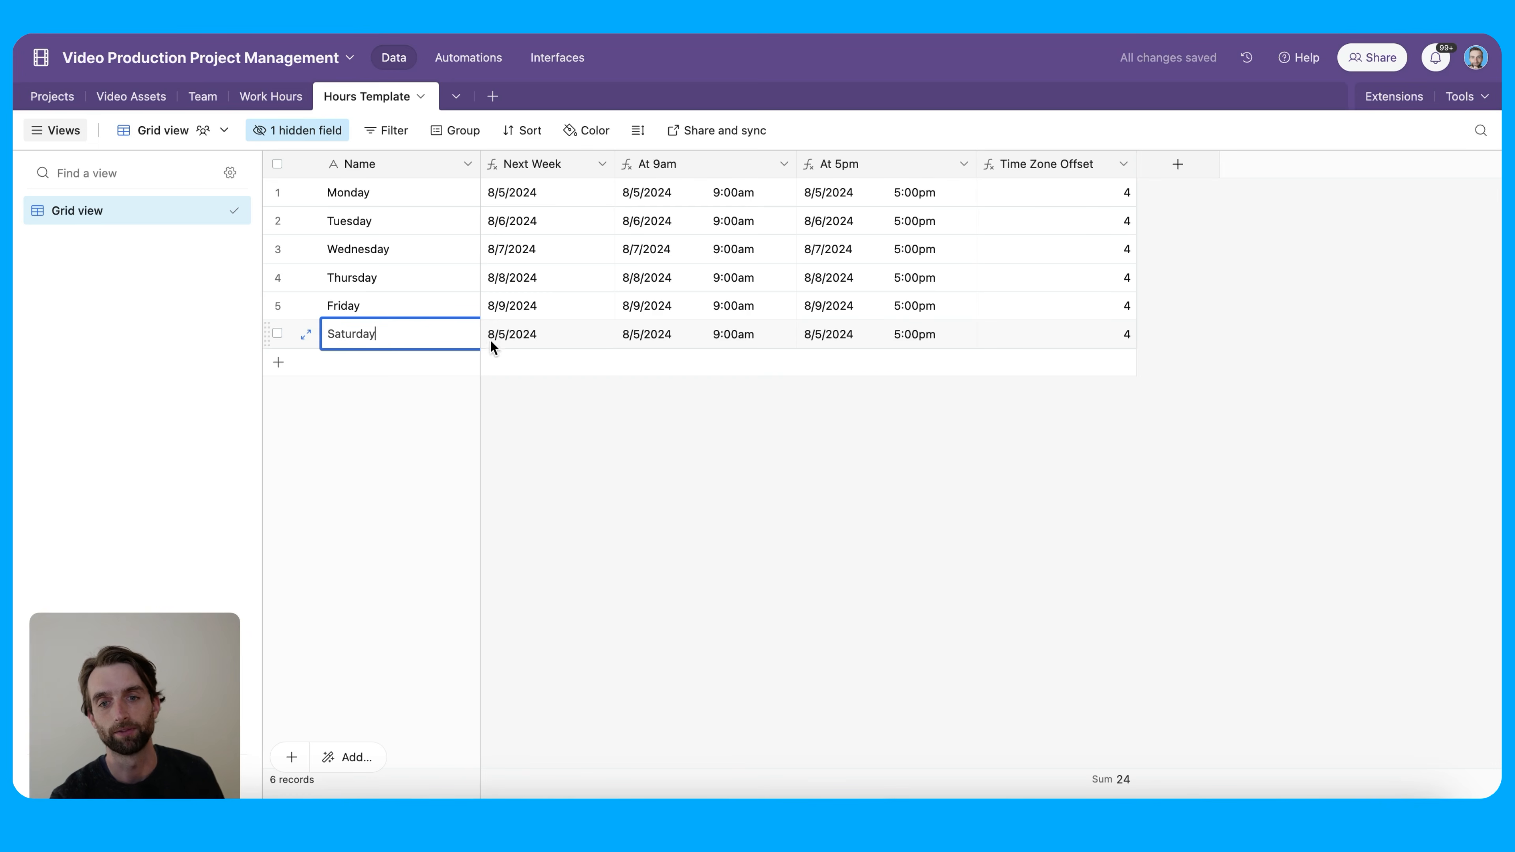
click(567, 391)
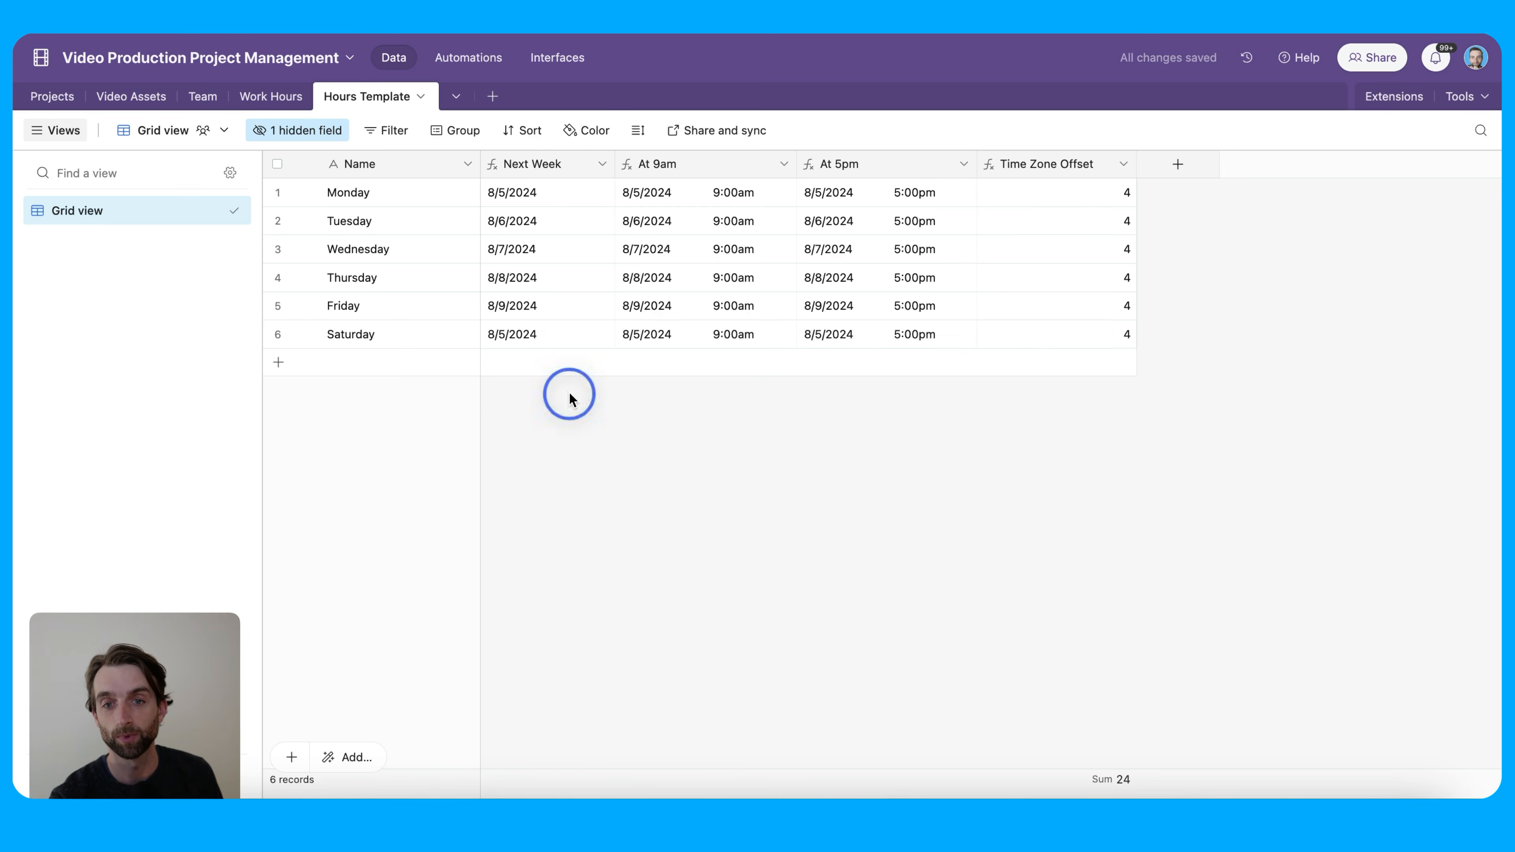
Inspect the Next Week field's full formula without making changes
double_click(549, 165)
drag(832, 366, 960, 544)
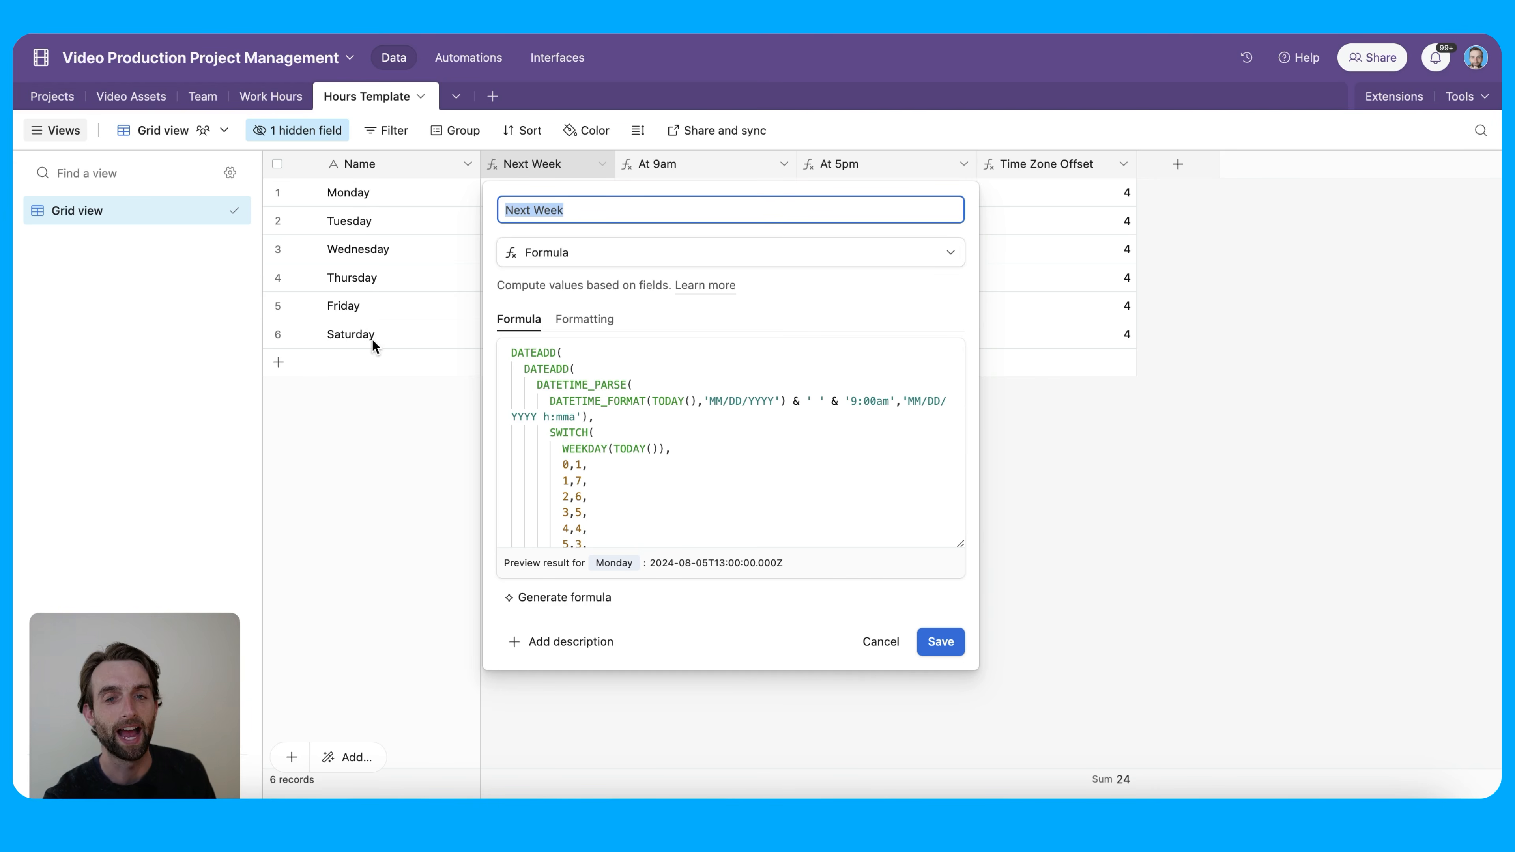
click(878, 642)
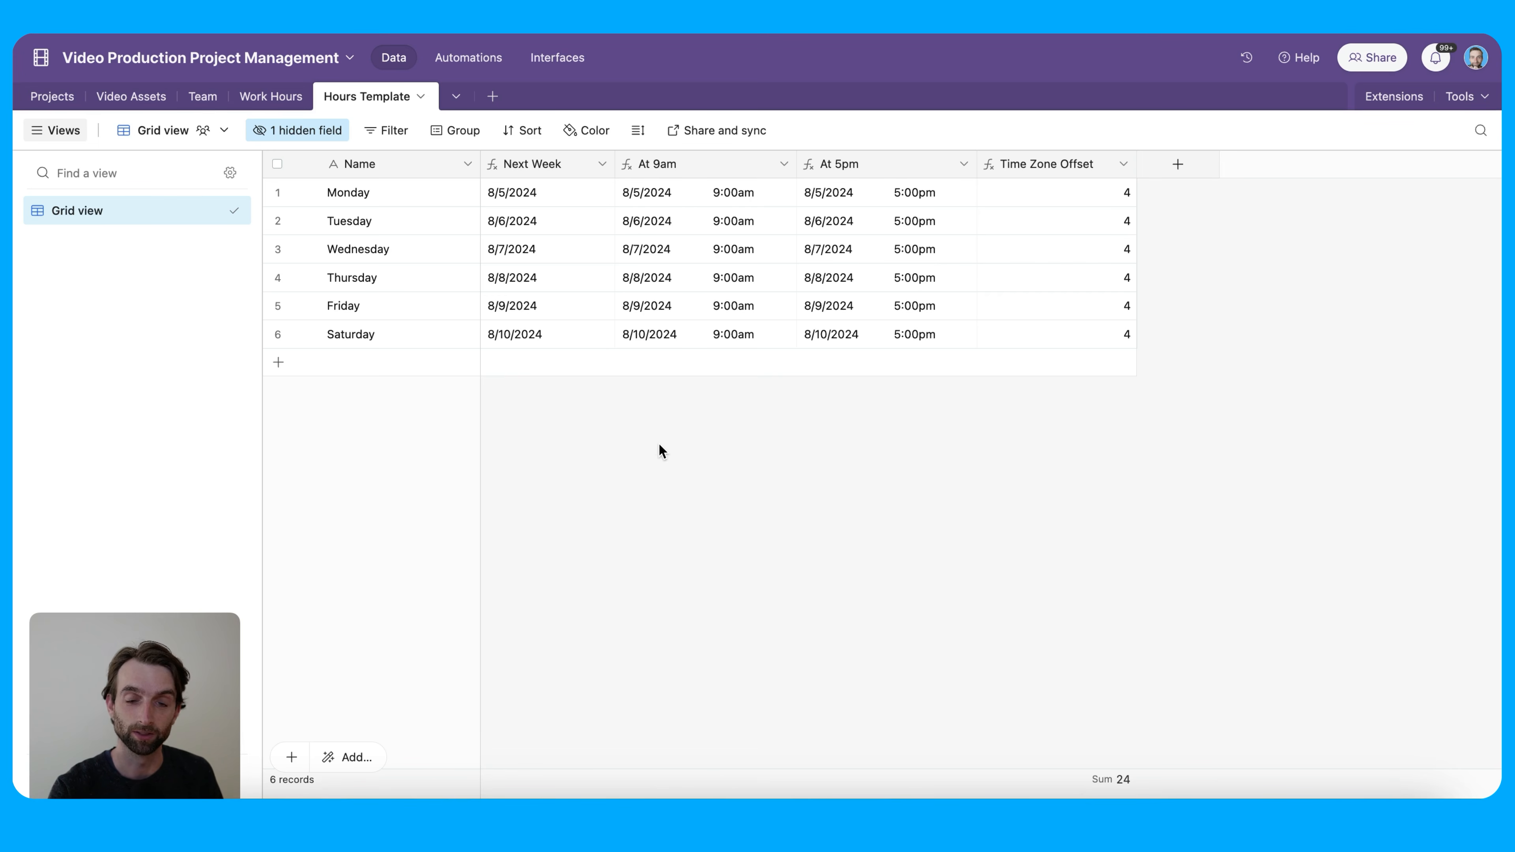
double_click(561, 166)
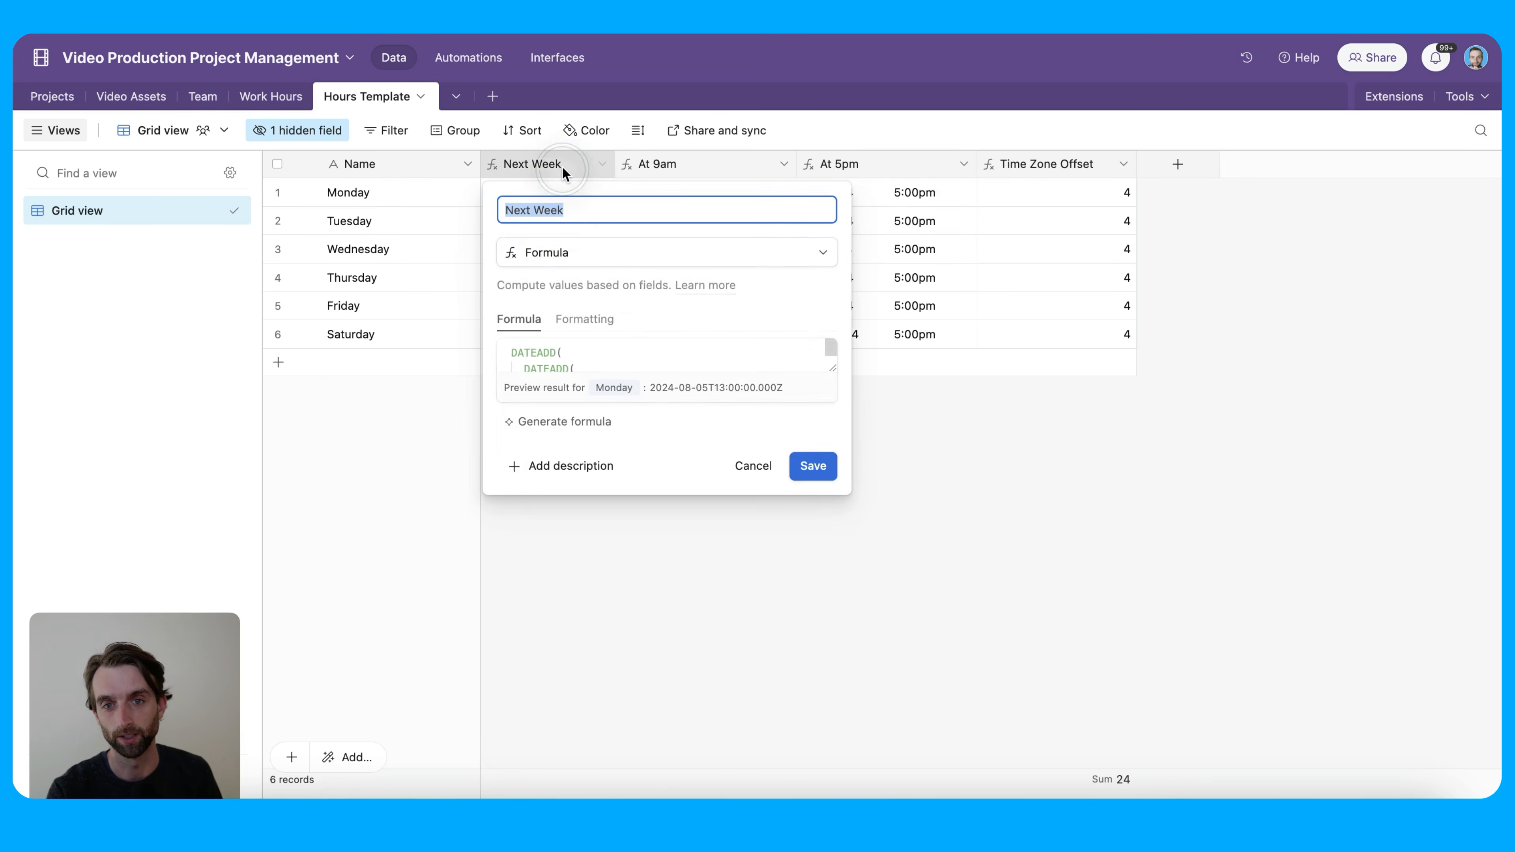
drag(832, 367, 987, 660)
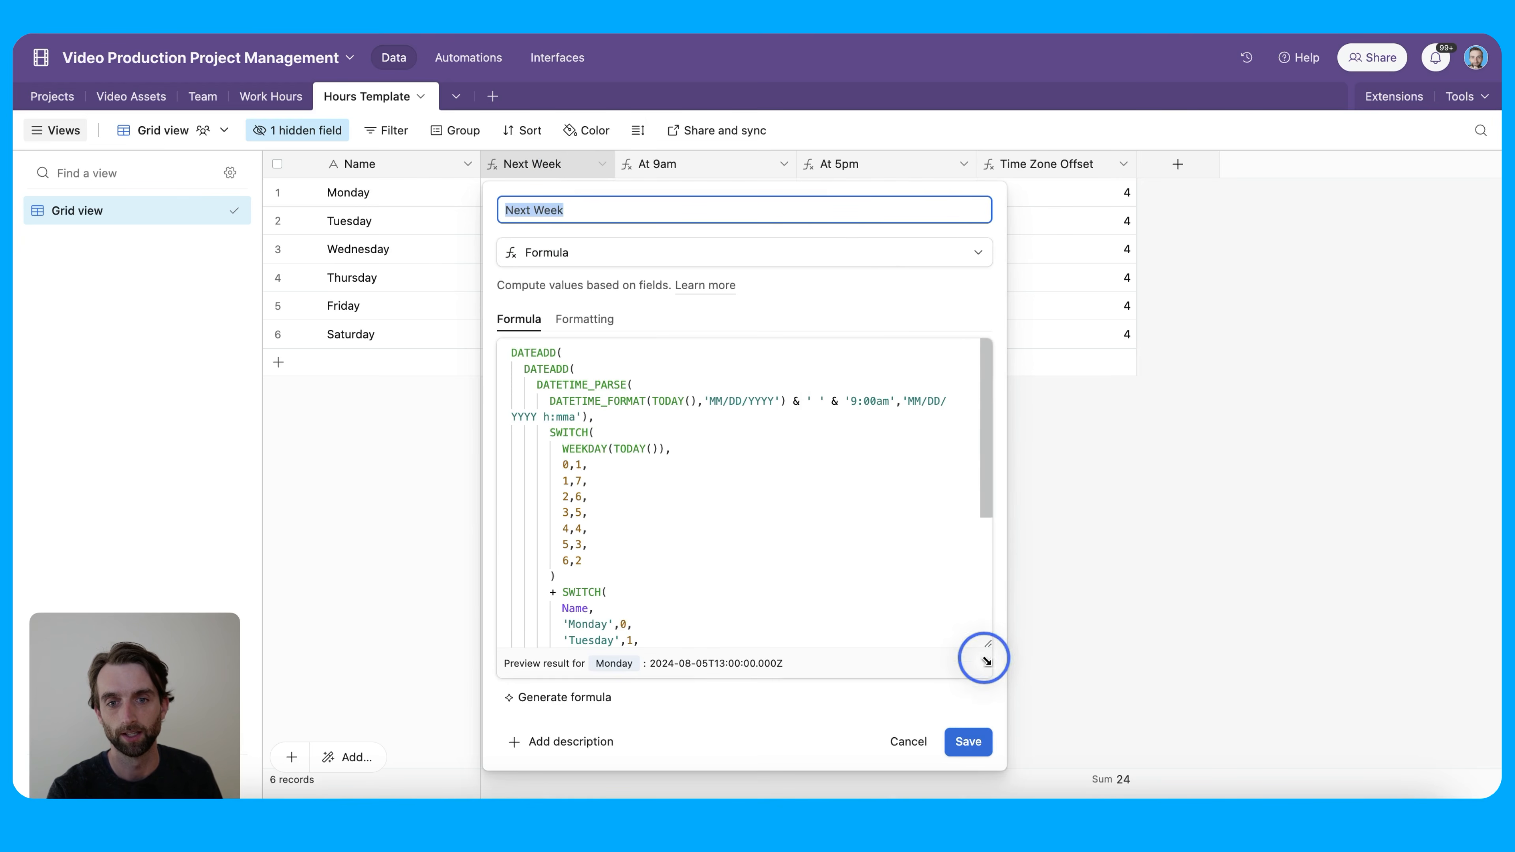
scroll(750, 507, down, 5)
click(904, 743)
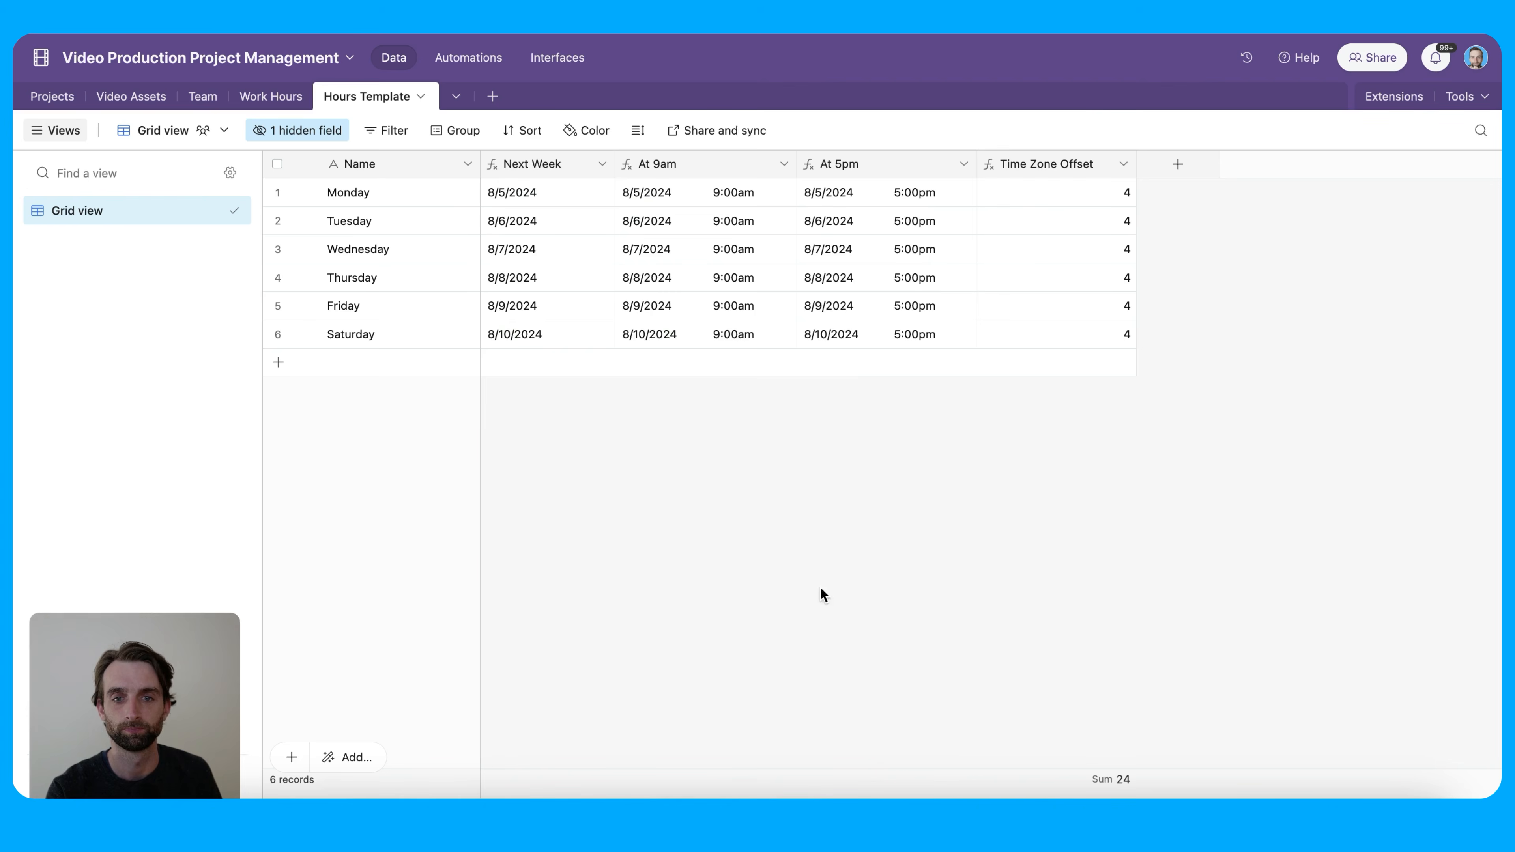
Delete the Saturday record and switch to the Work Hours table
right_click(452, 340)
click(591, 644)
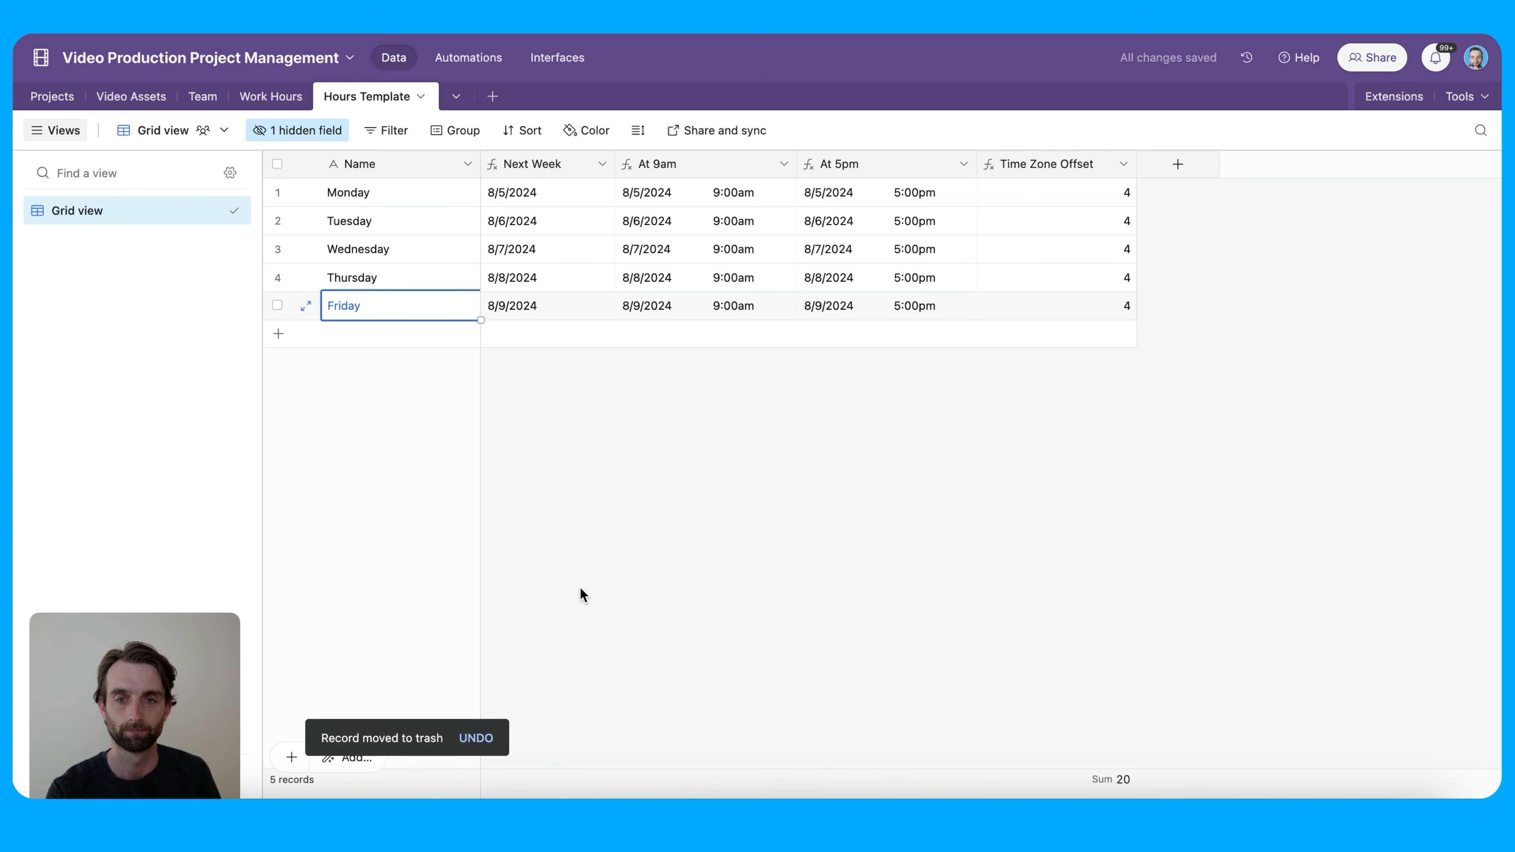
click(273, 104)
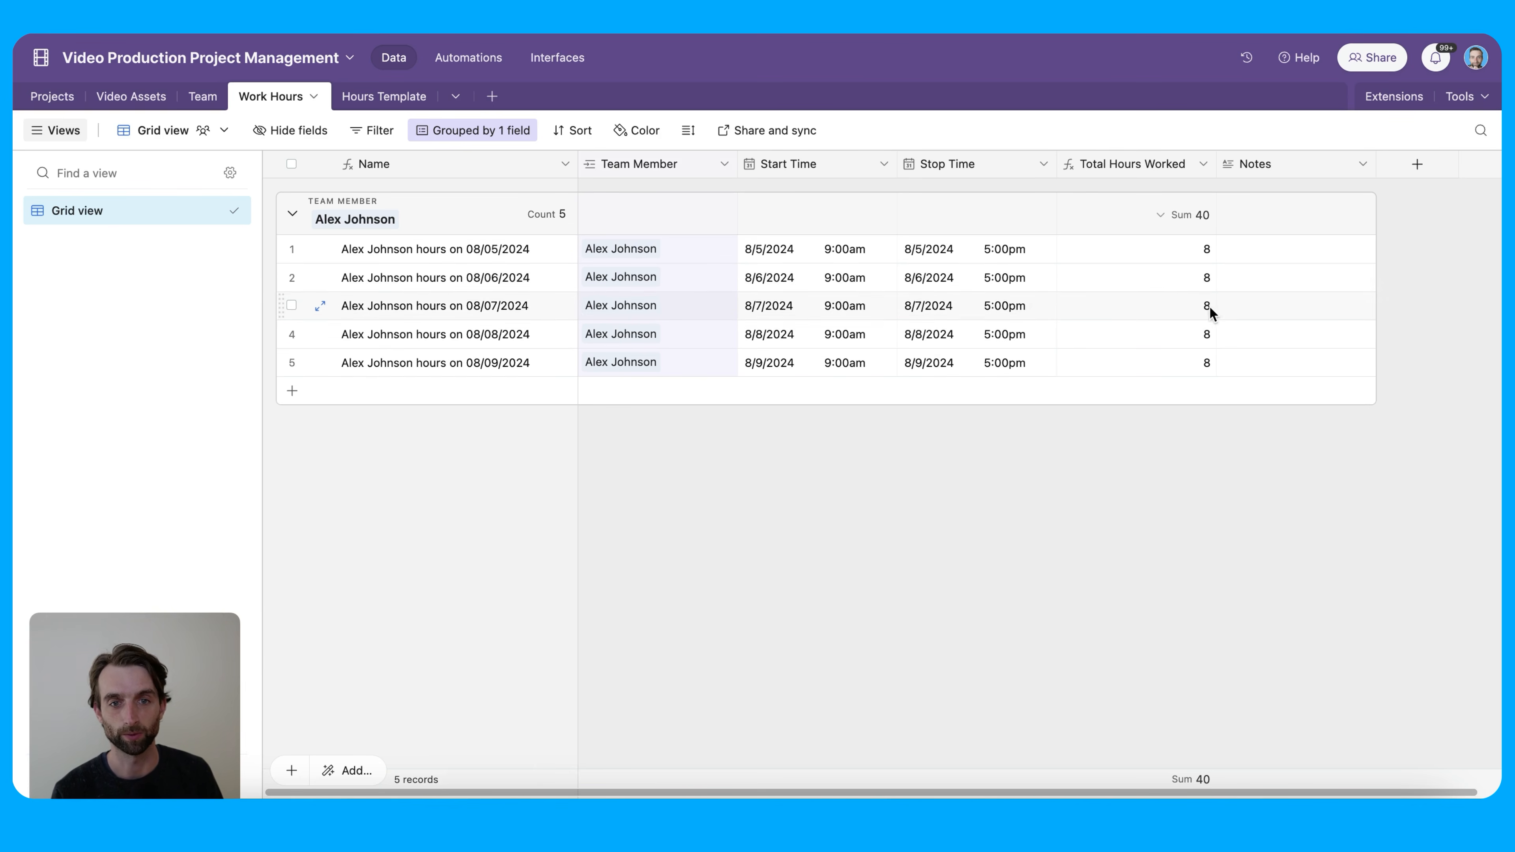
Select row 2's Notes cell in Work Hours, then go to Automations
click(1252, 275)
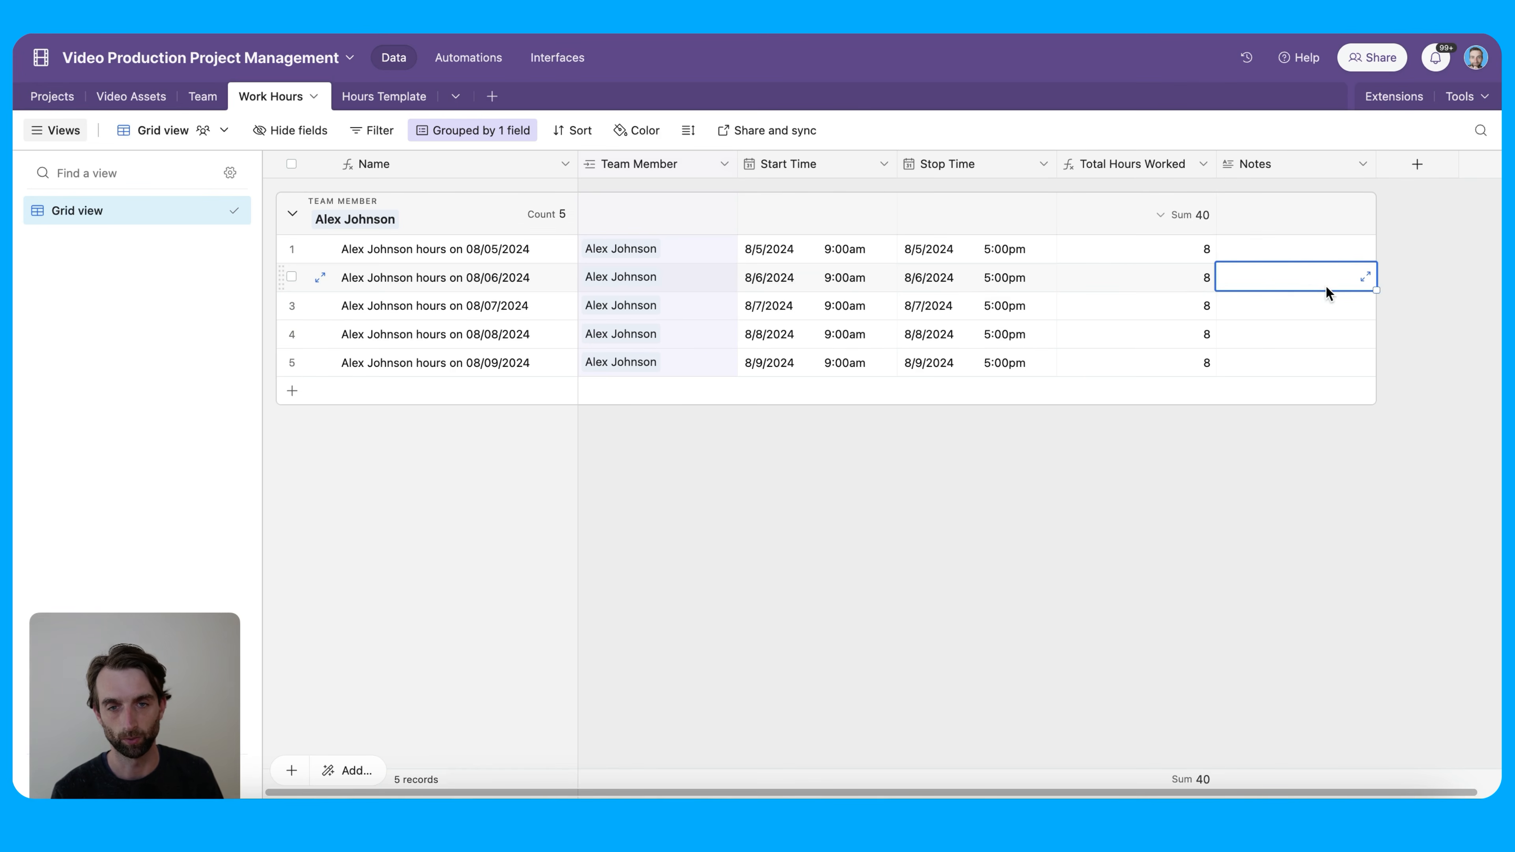
click(452, 66)
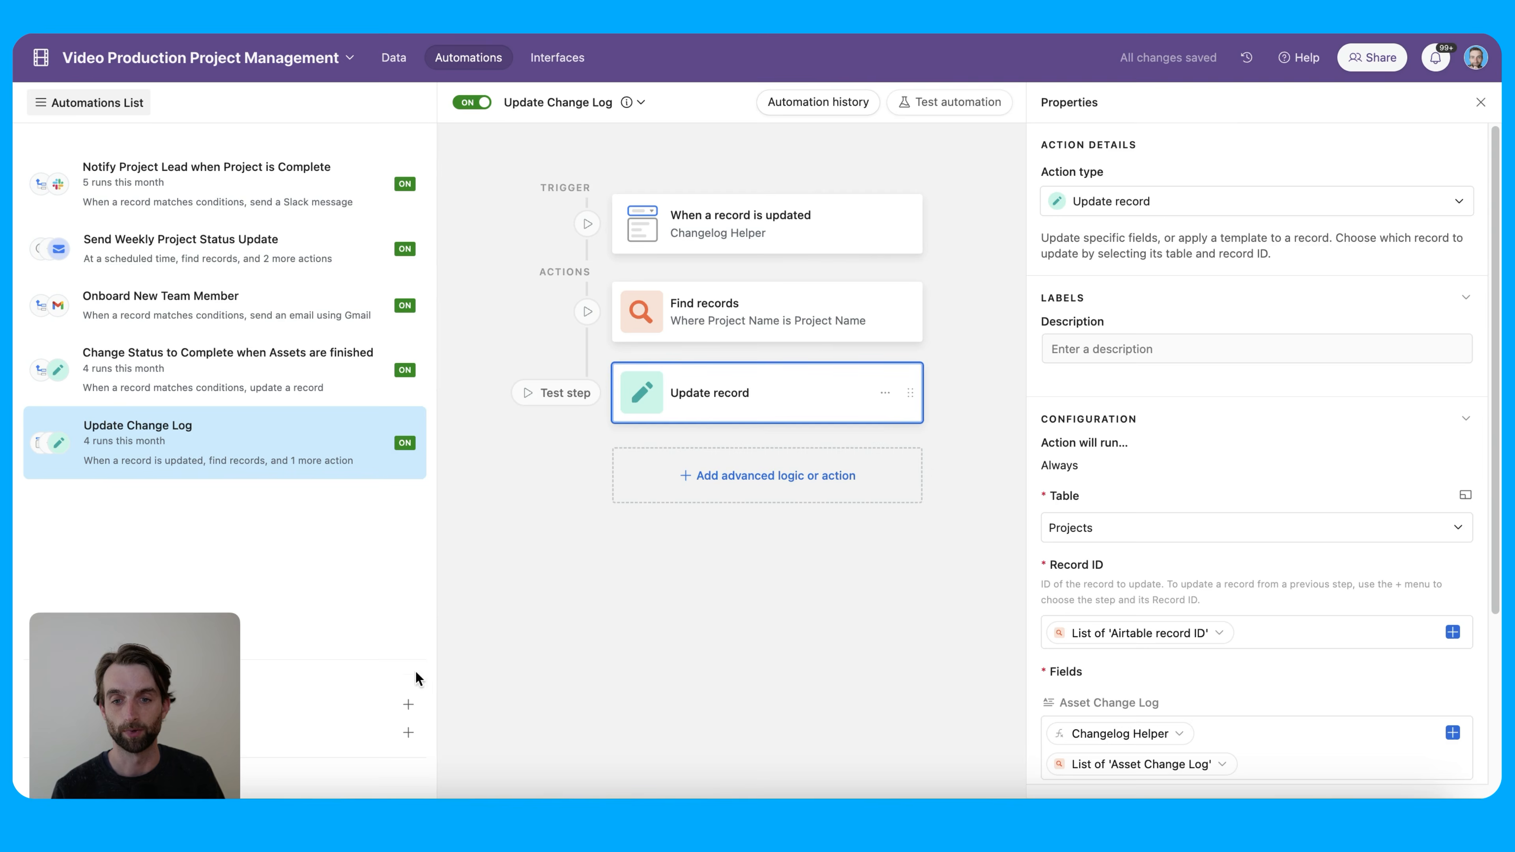
Create a new automation named 'Make this week's hours' and return to the data tables
click(366, 699)
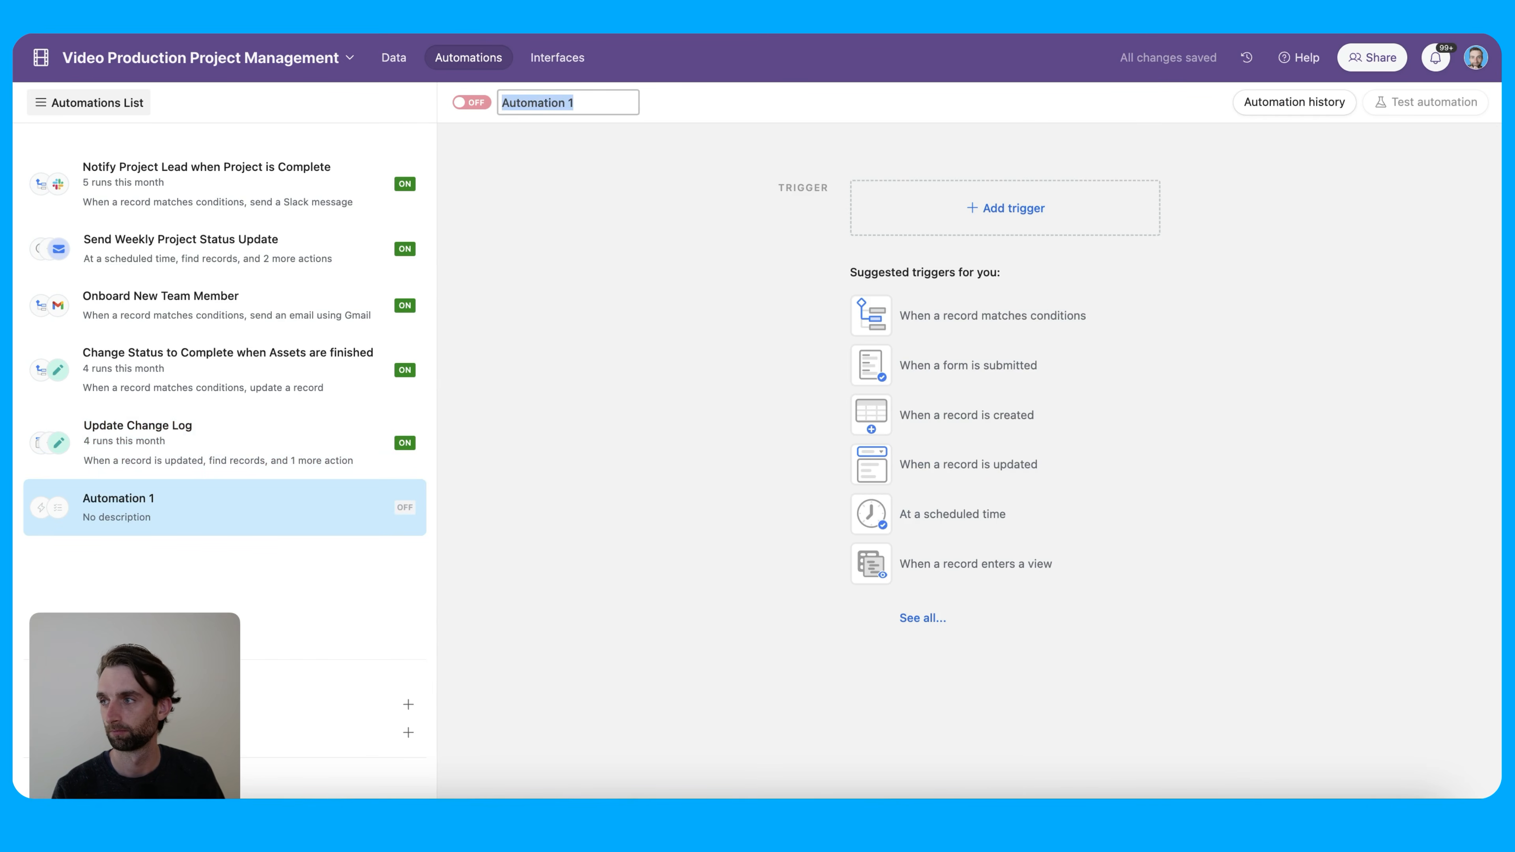
key(Return)
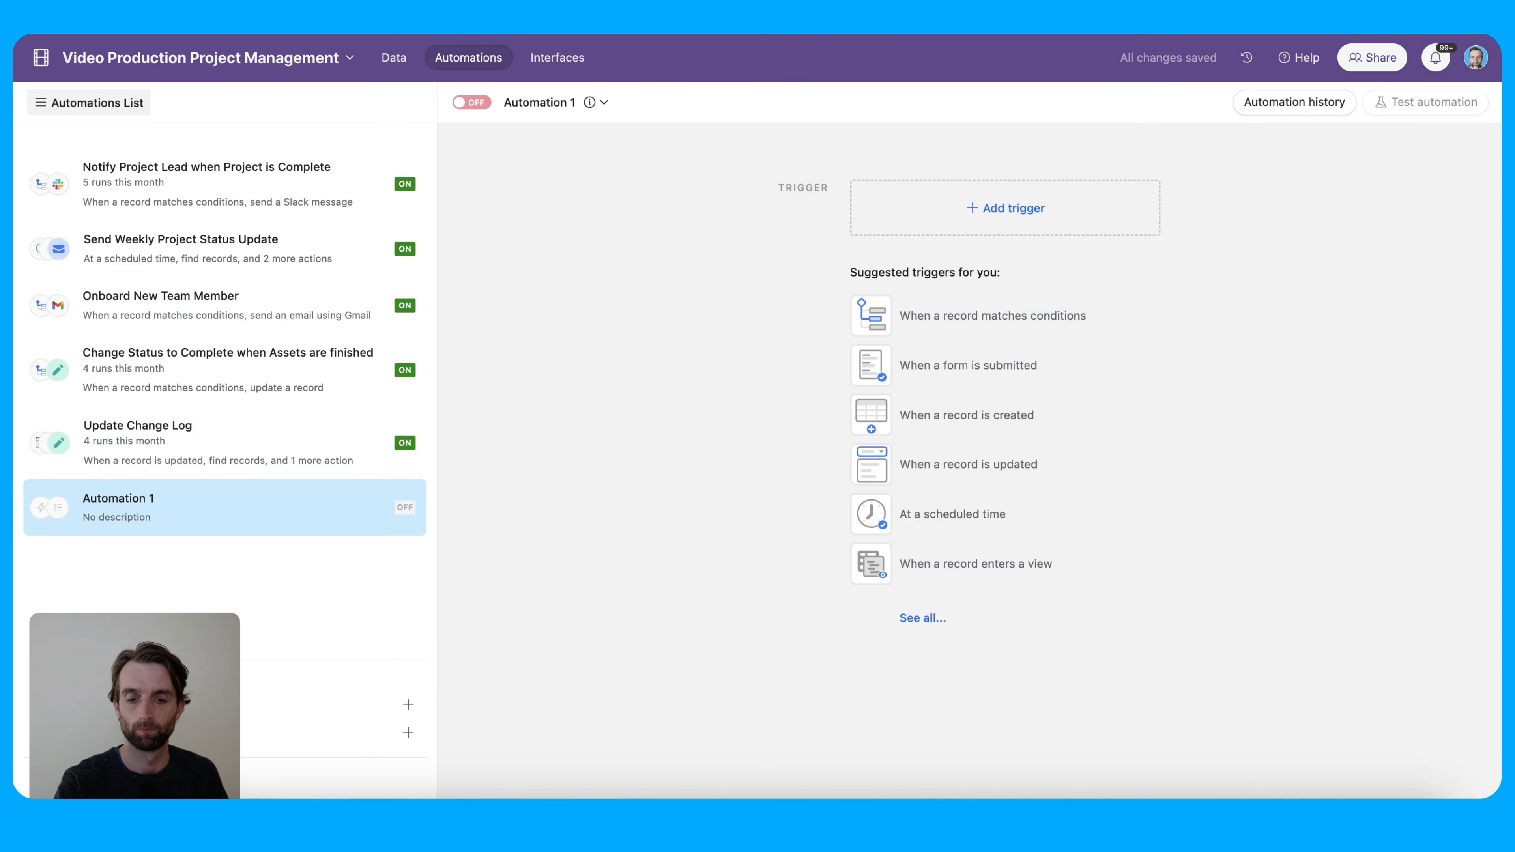
click(526, 102)
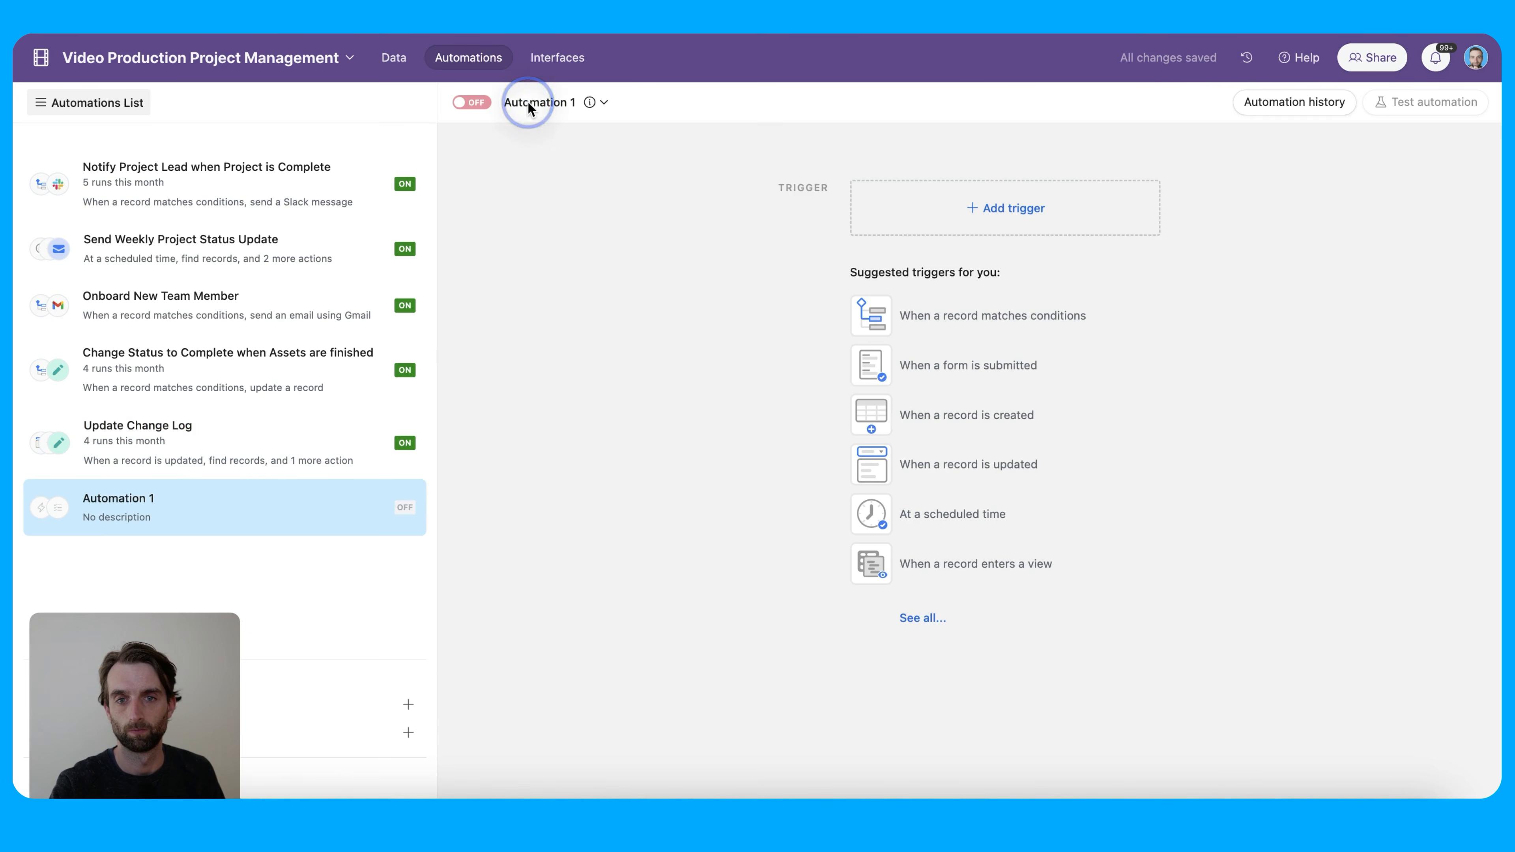
text(Make this week's hours)
click(564, 154)
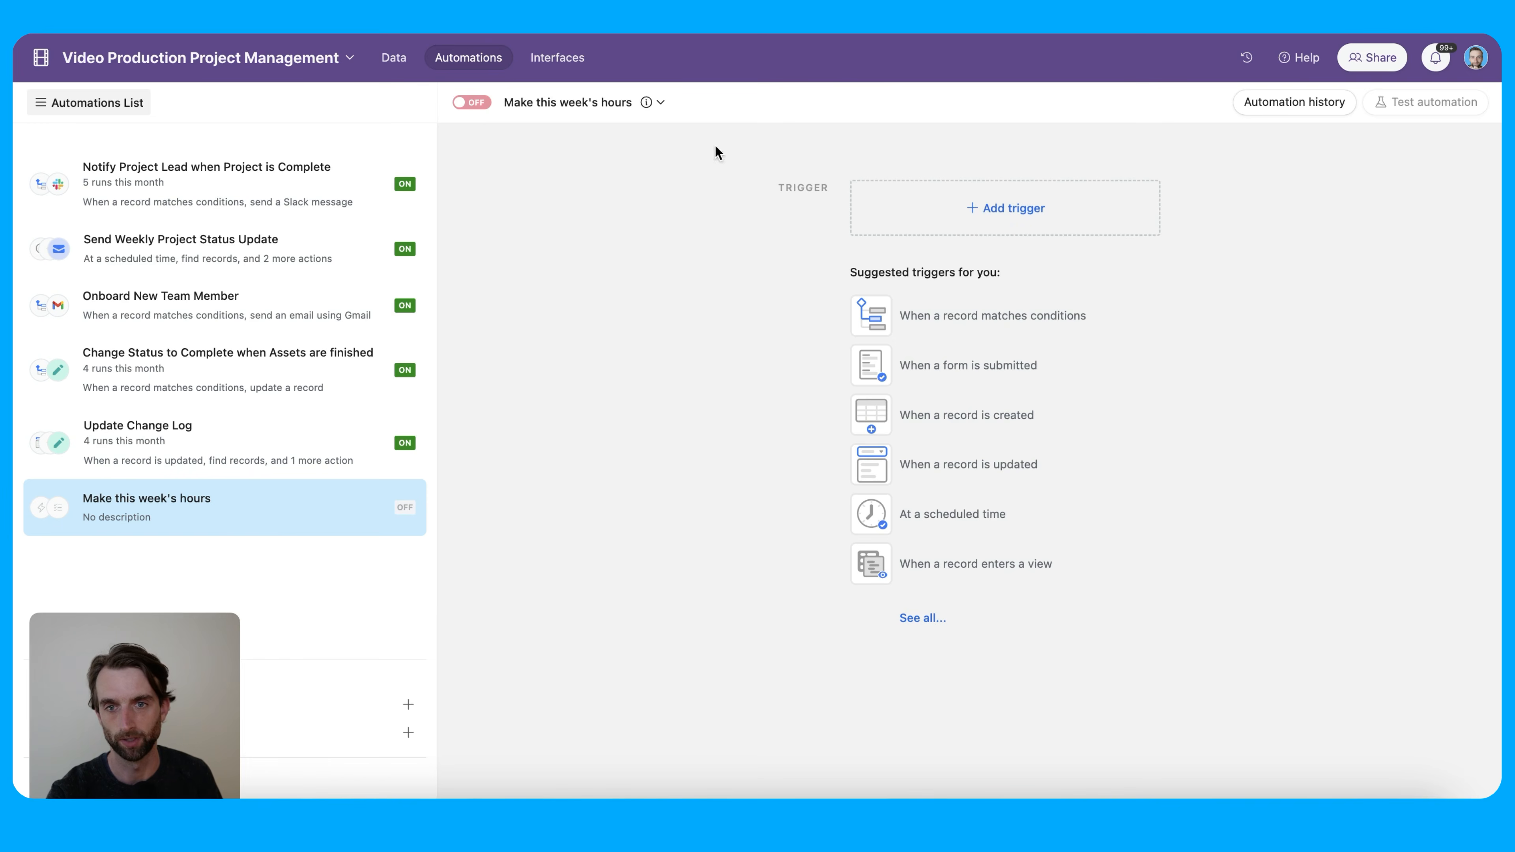
click(395, 59)
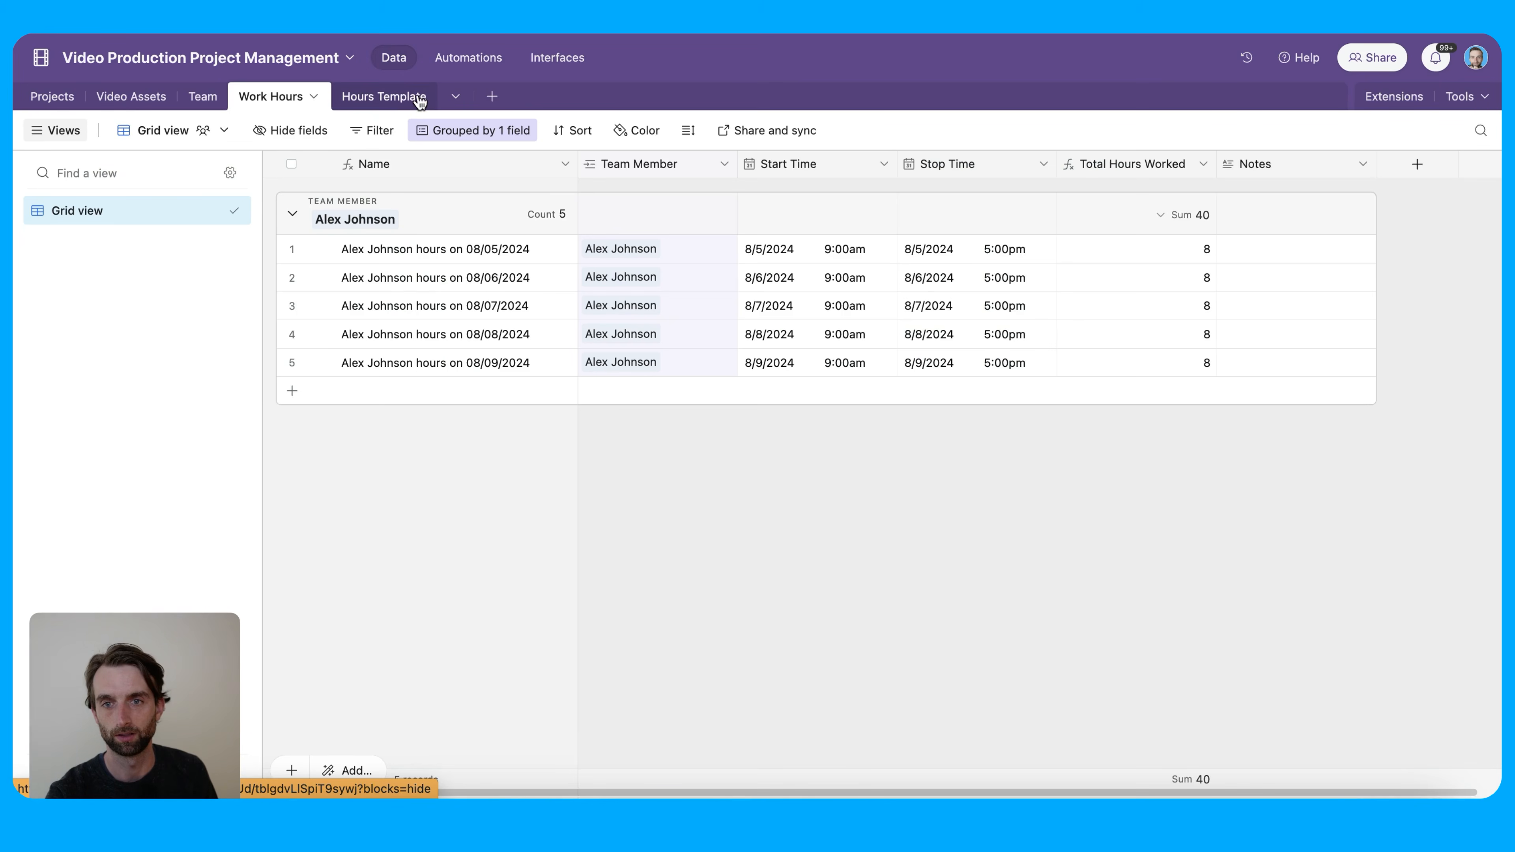
Look over the Team table's Generate Work Hours column, then return to Automations
click(203, 98)
scroll(607, 376, right, 15)
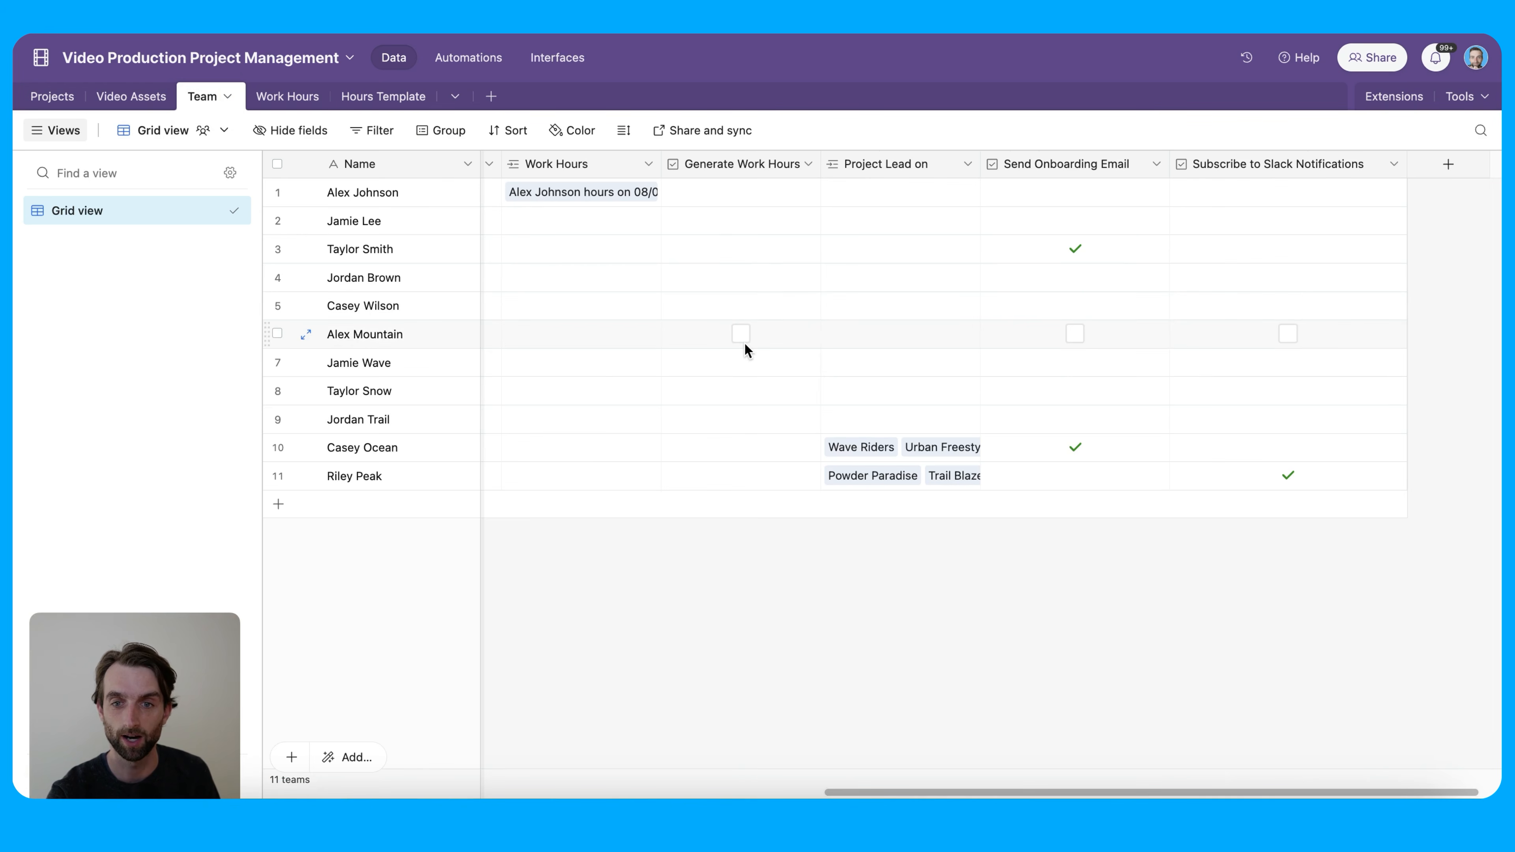
scroll(745, 344, left, 2)
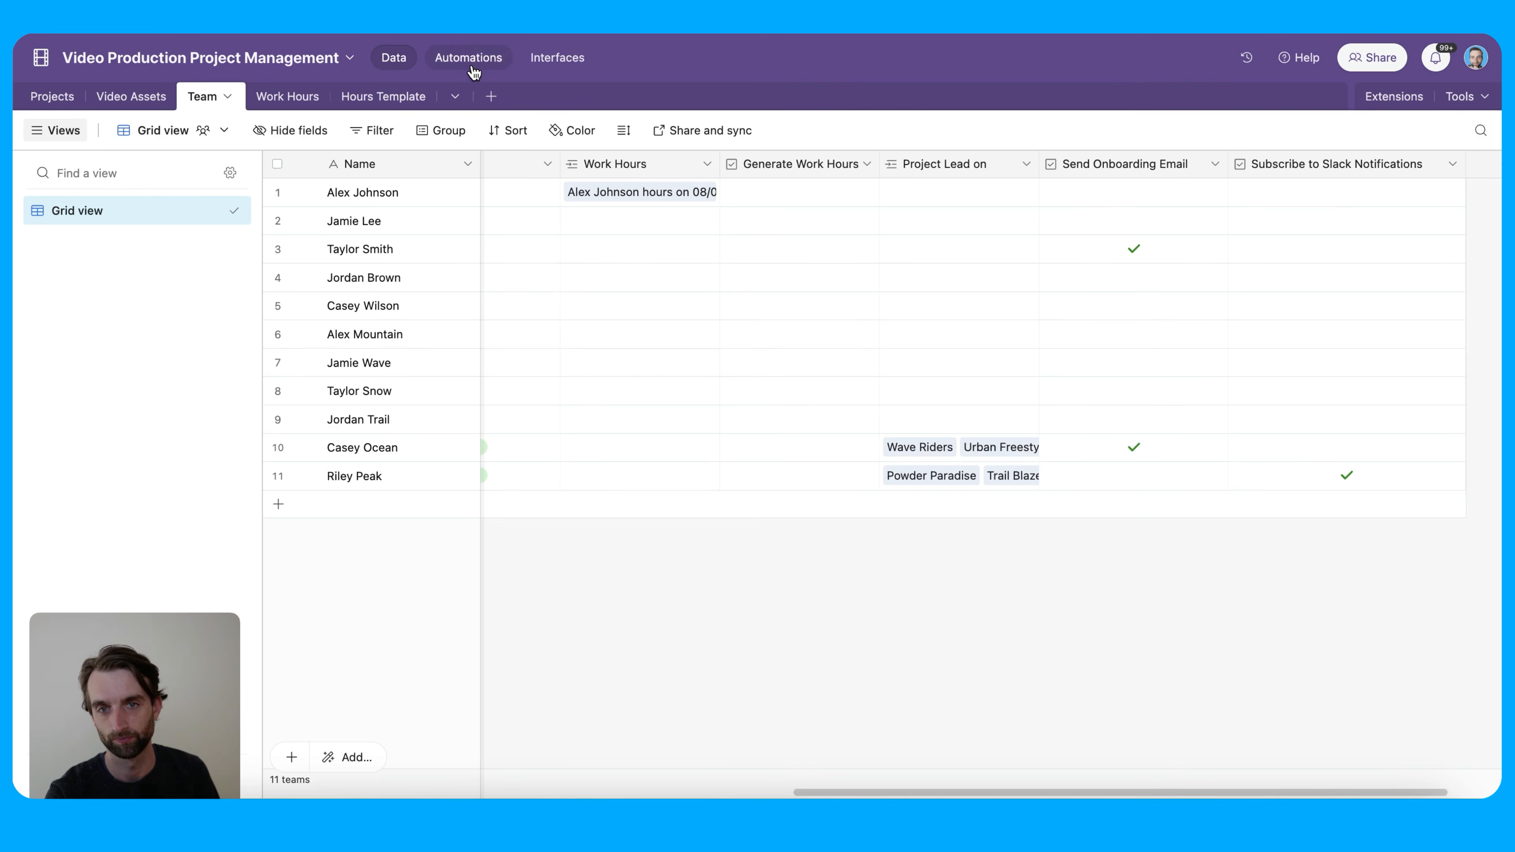
click(487, 67)
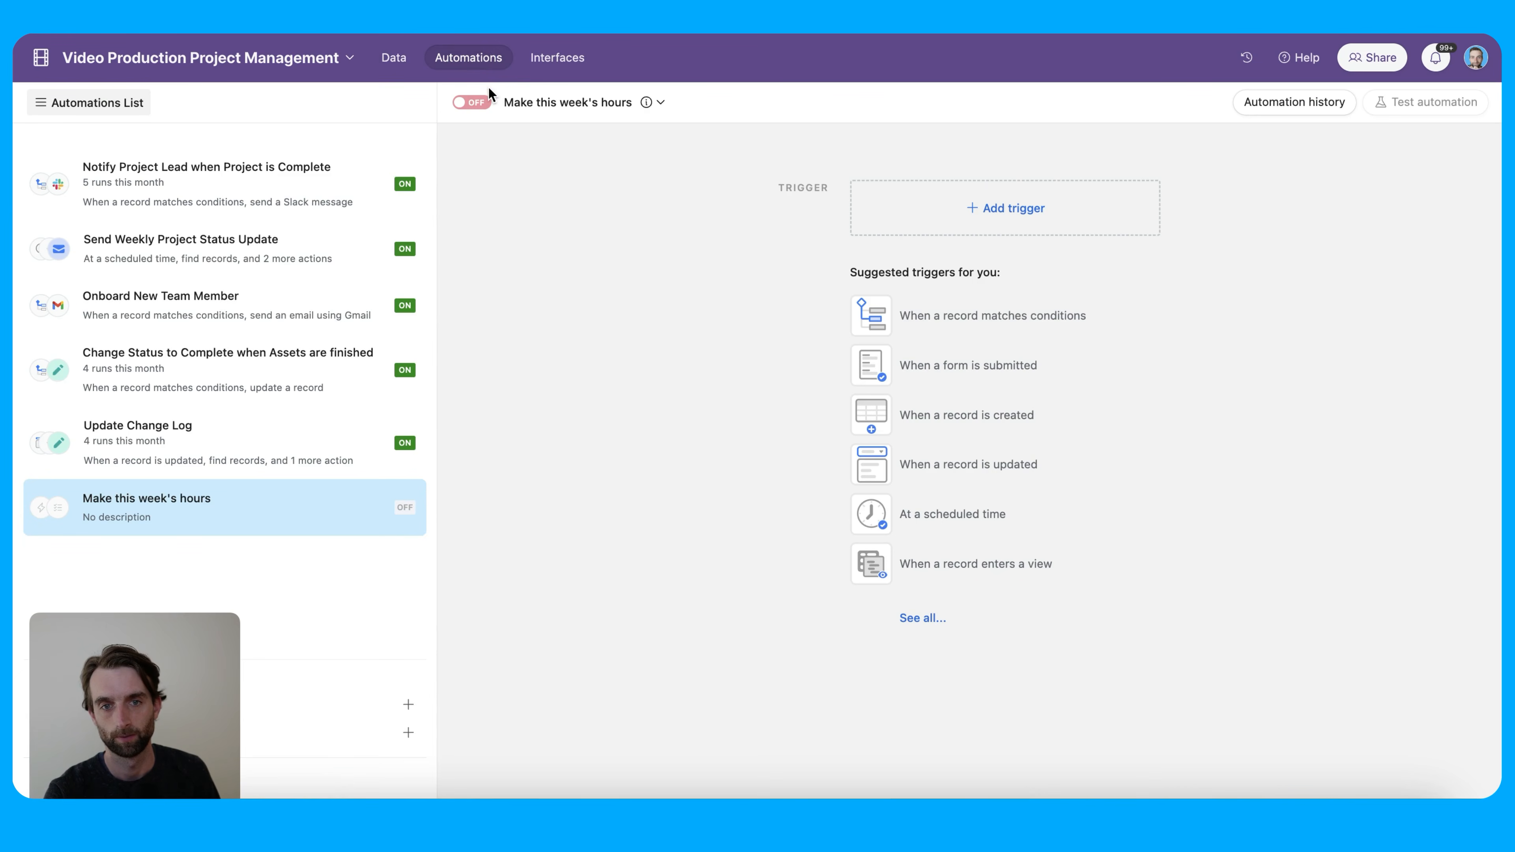
Trigger the automation when a Team record matches 'Generate Work Hours is checked'
click(1008, 209)
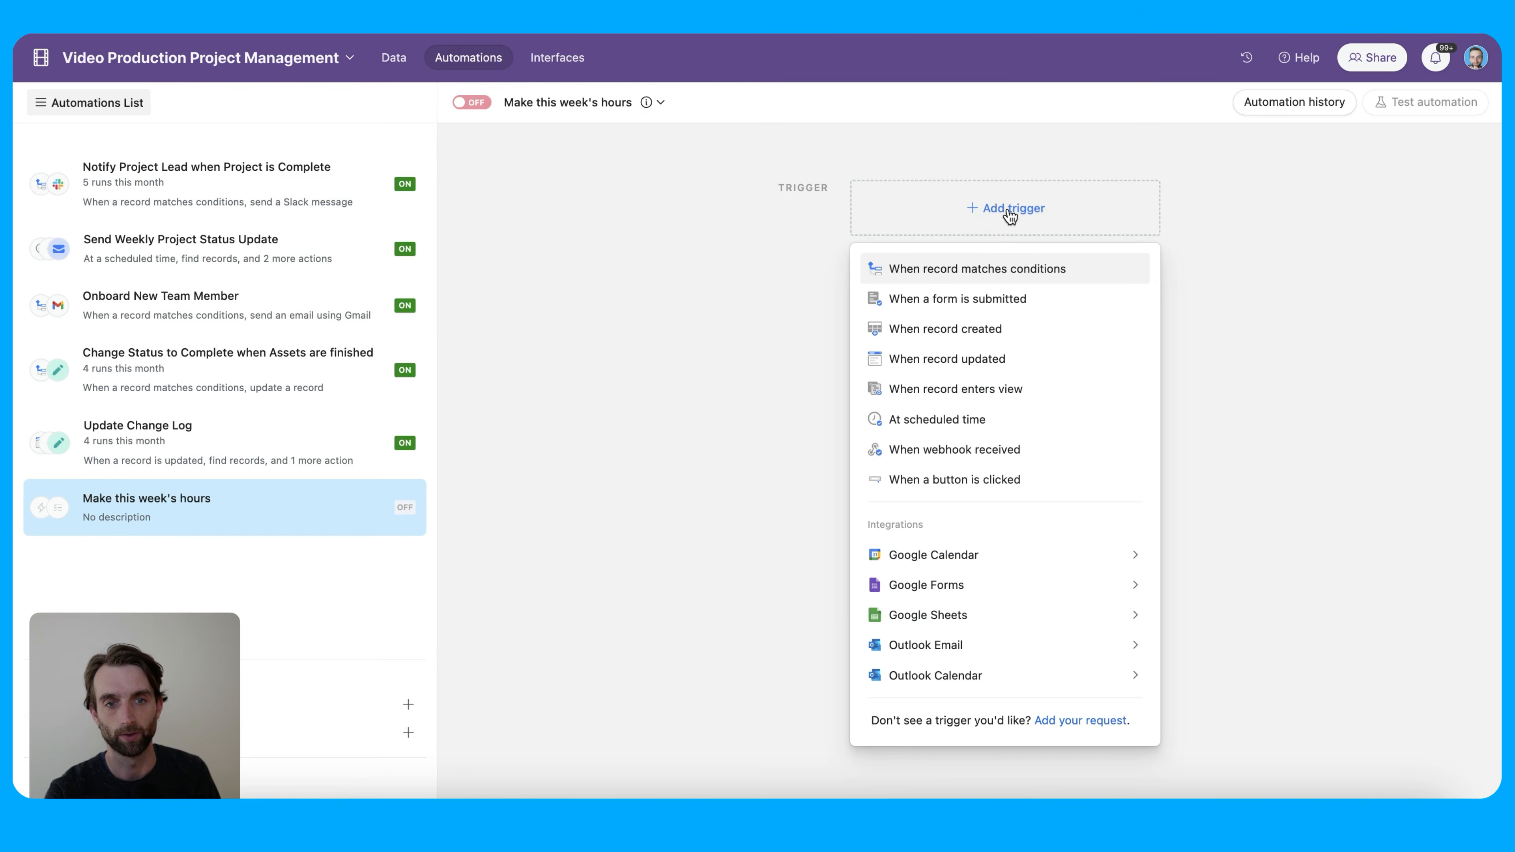
click(995, 273)
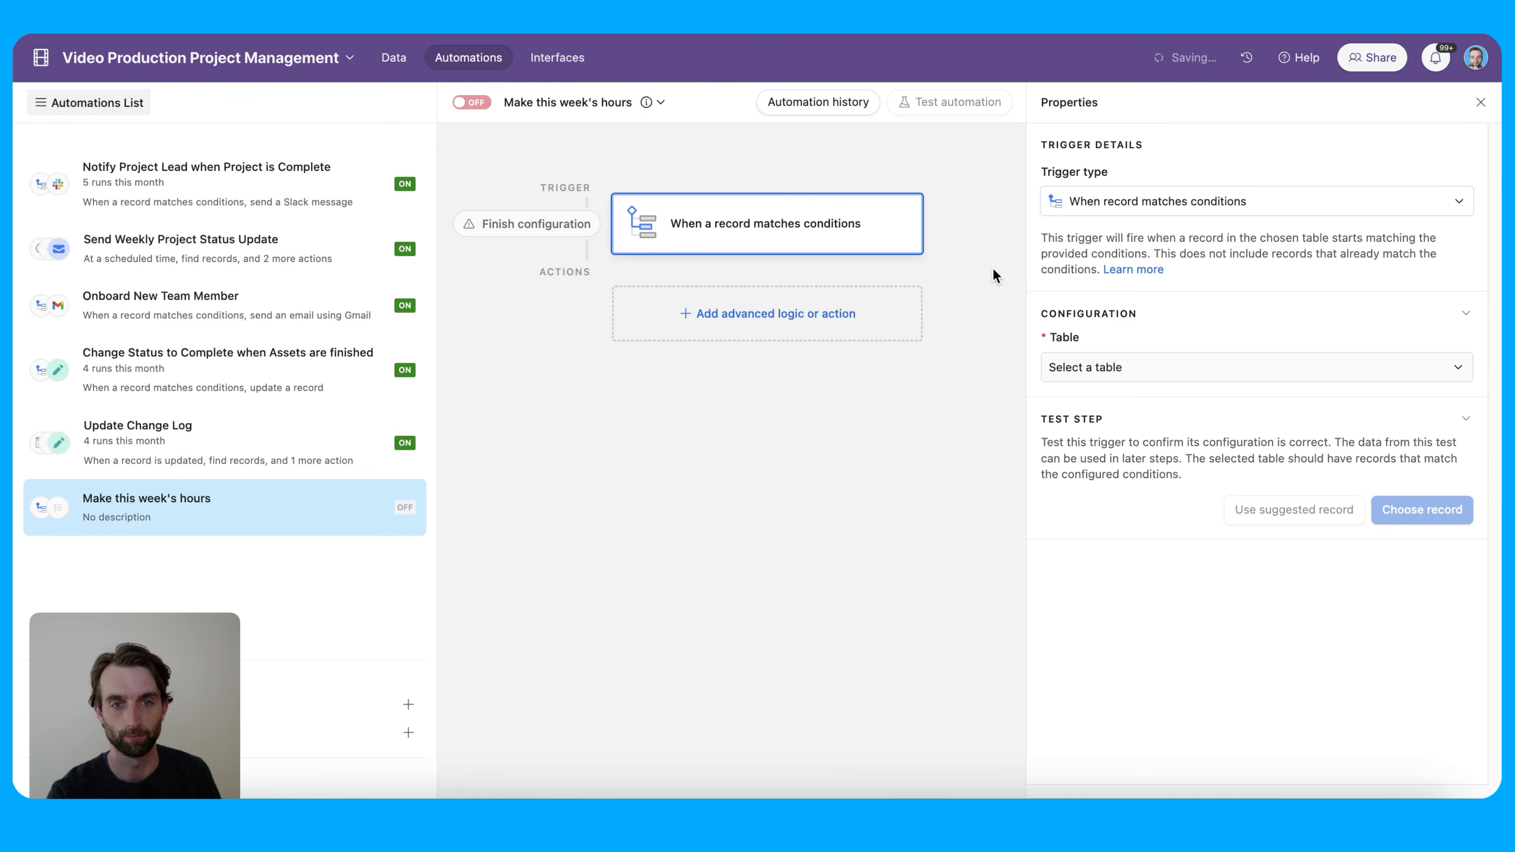
click(1117, 364)
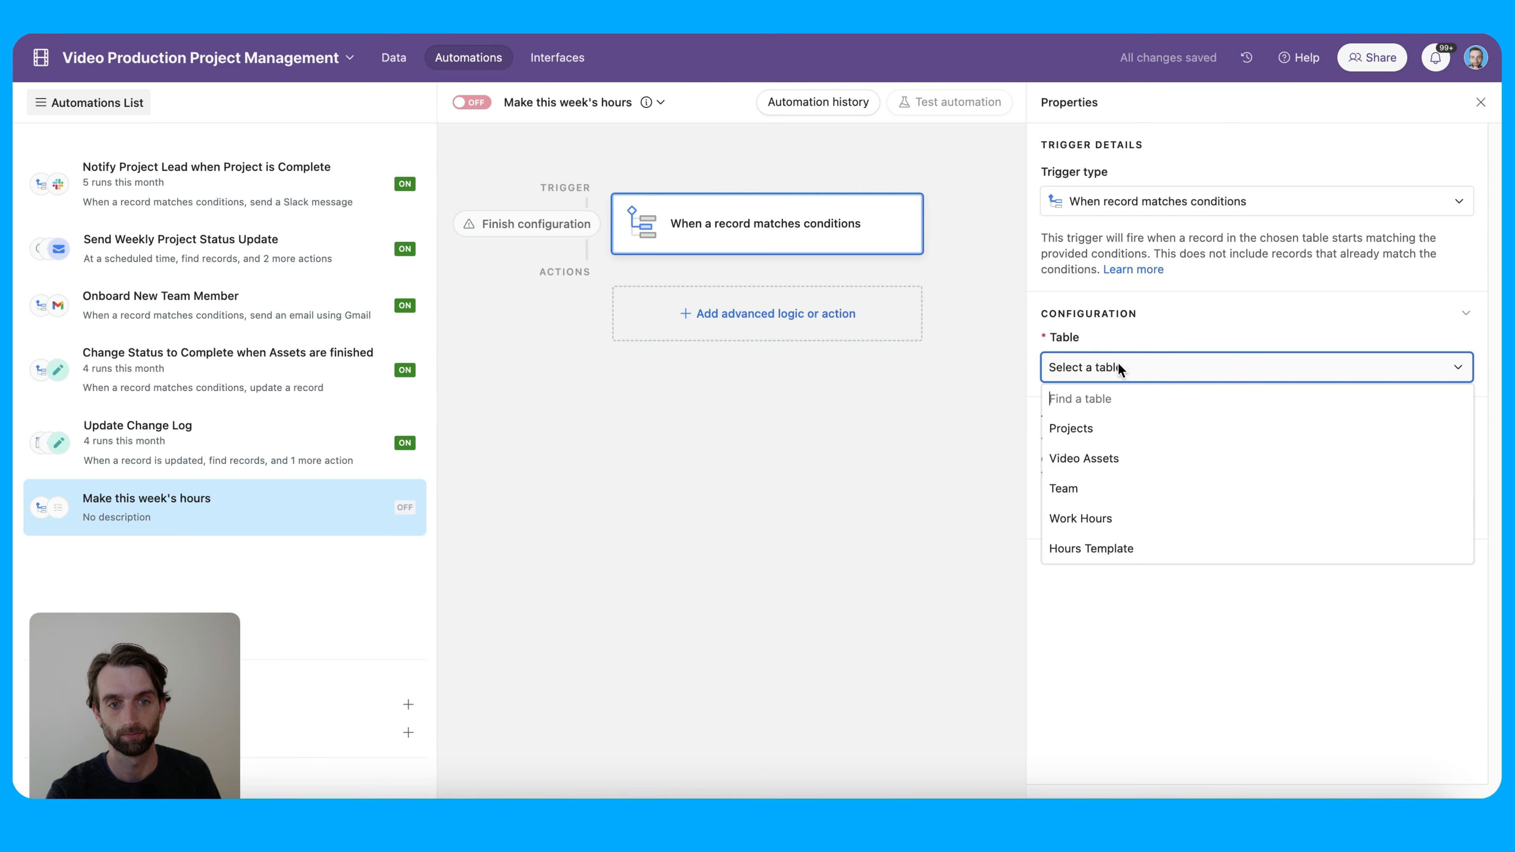
click(1159, 494)
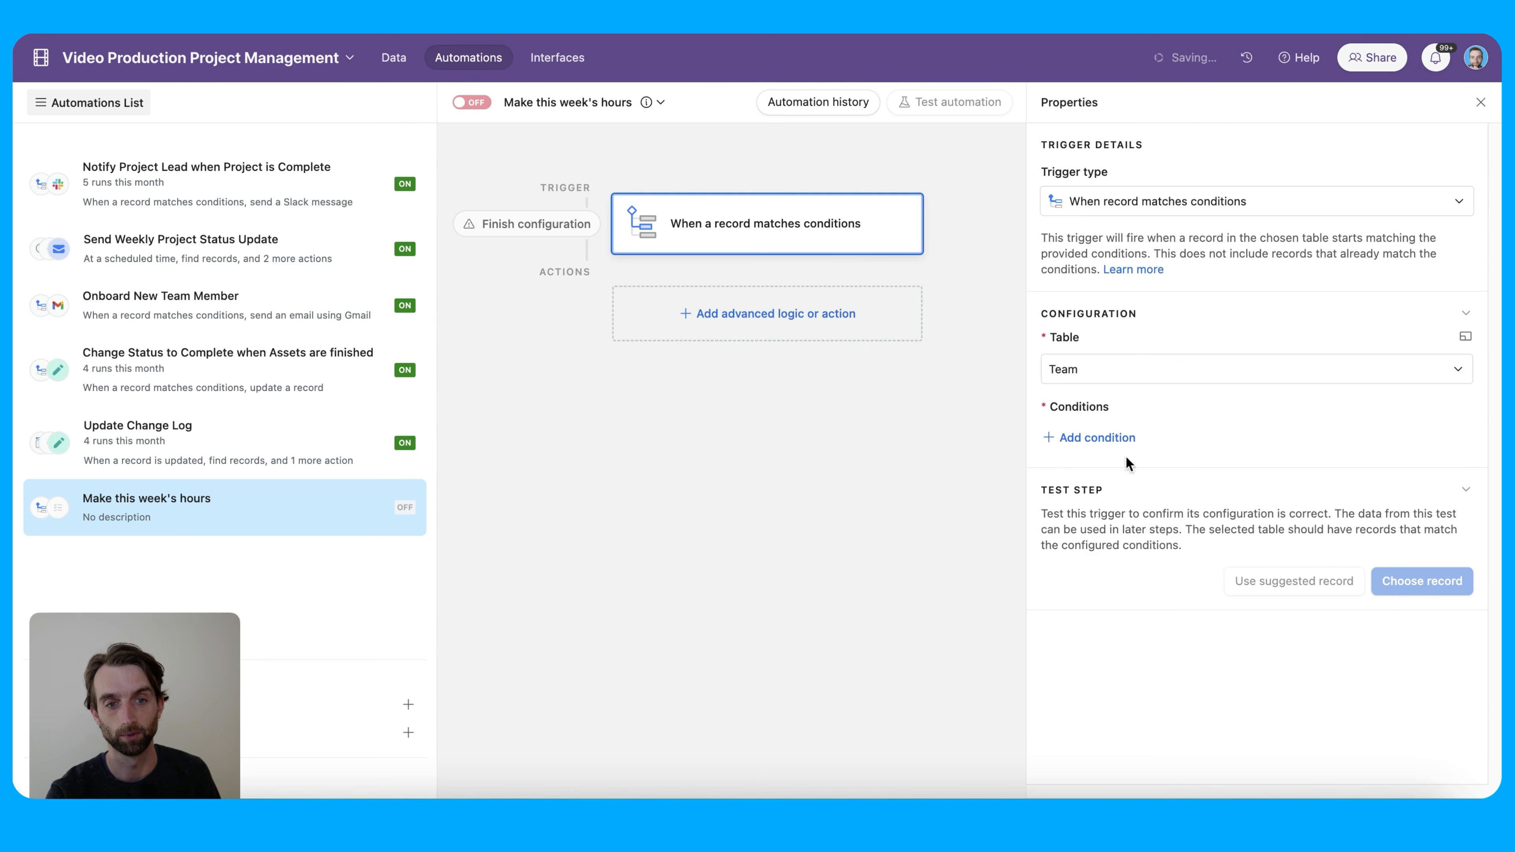
click(1119, 438)
click(1120, 441)
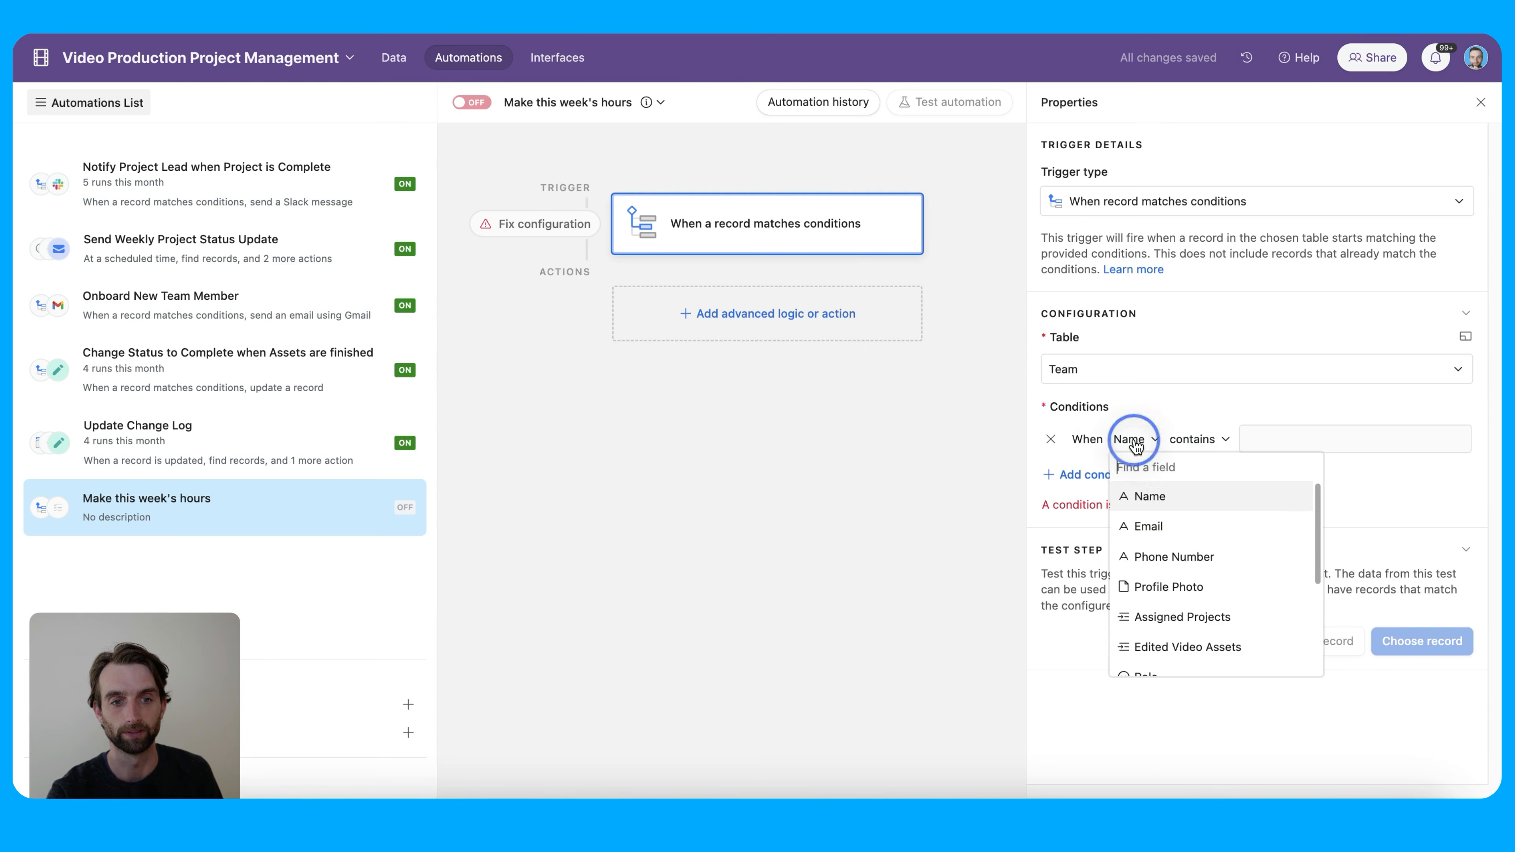
scroll(1196, 563, down, 5)
click(1200, 570)
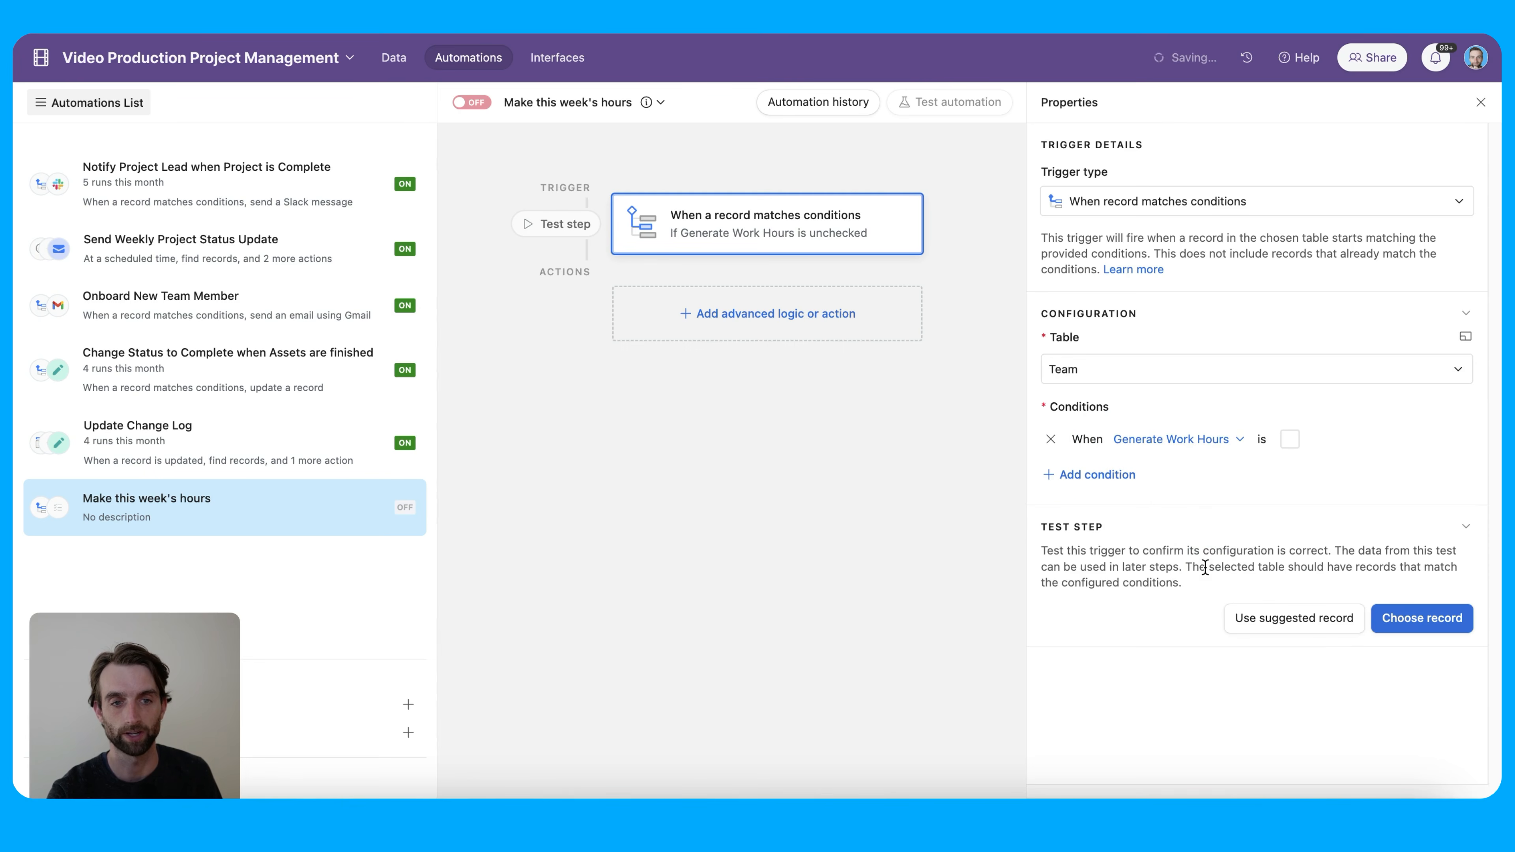
click(1289, 444)
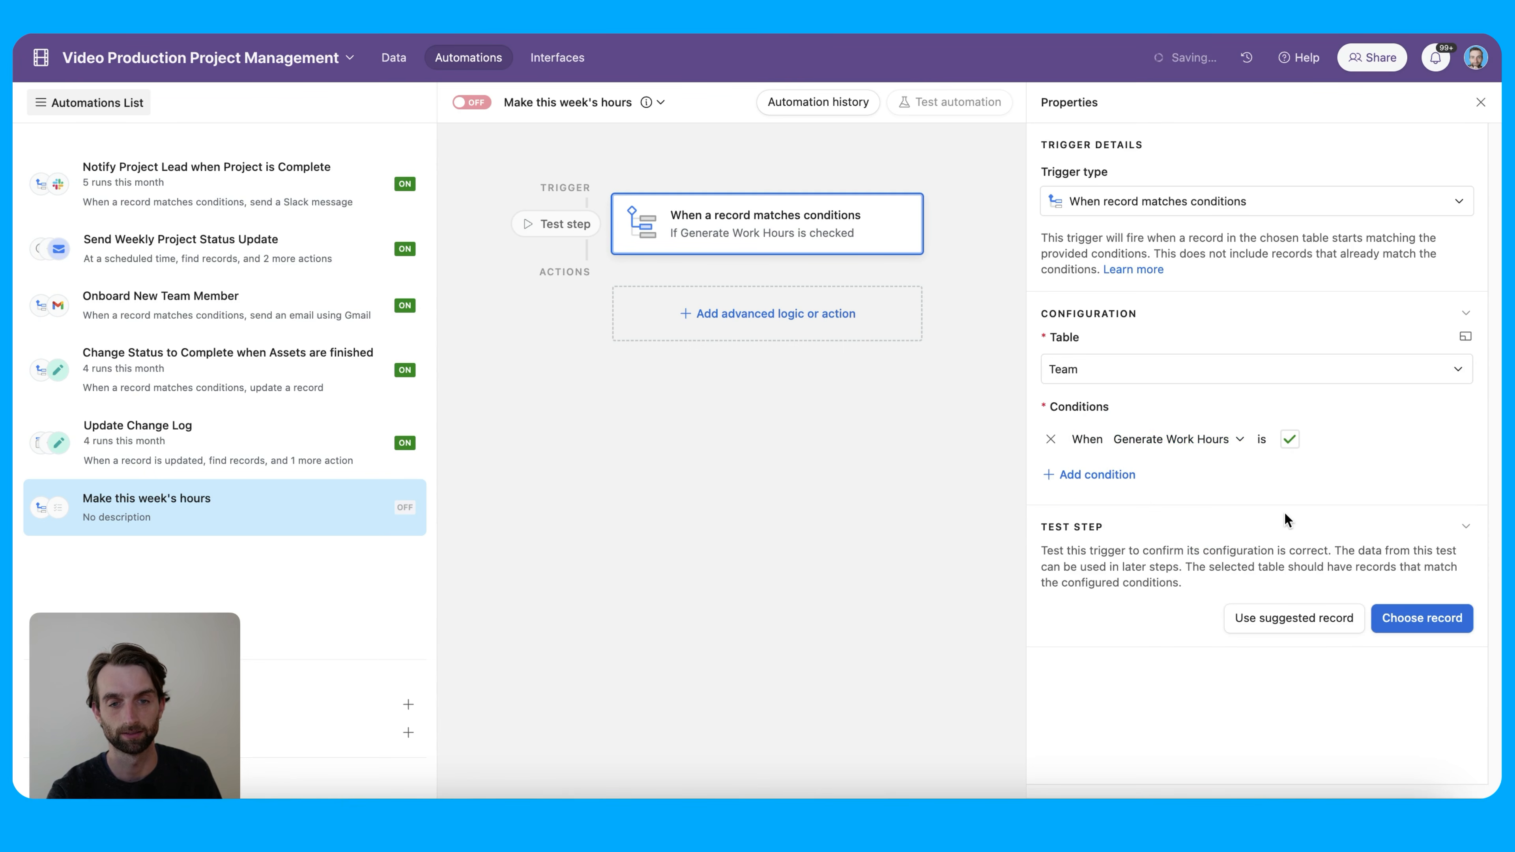
click(784, 327)
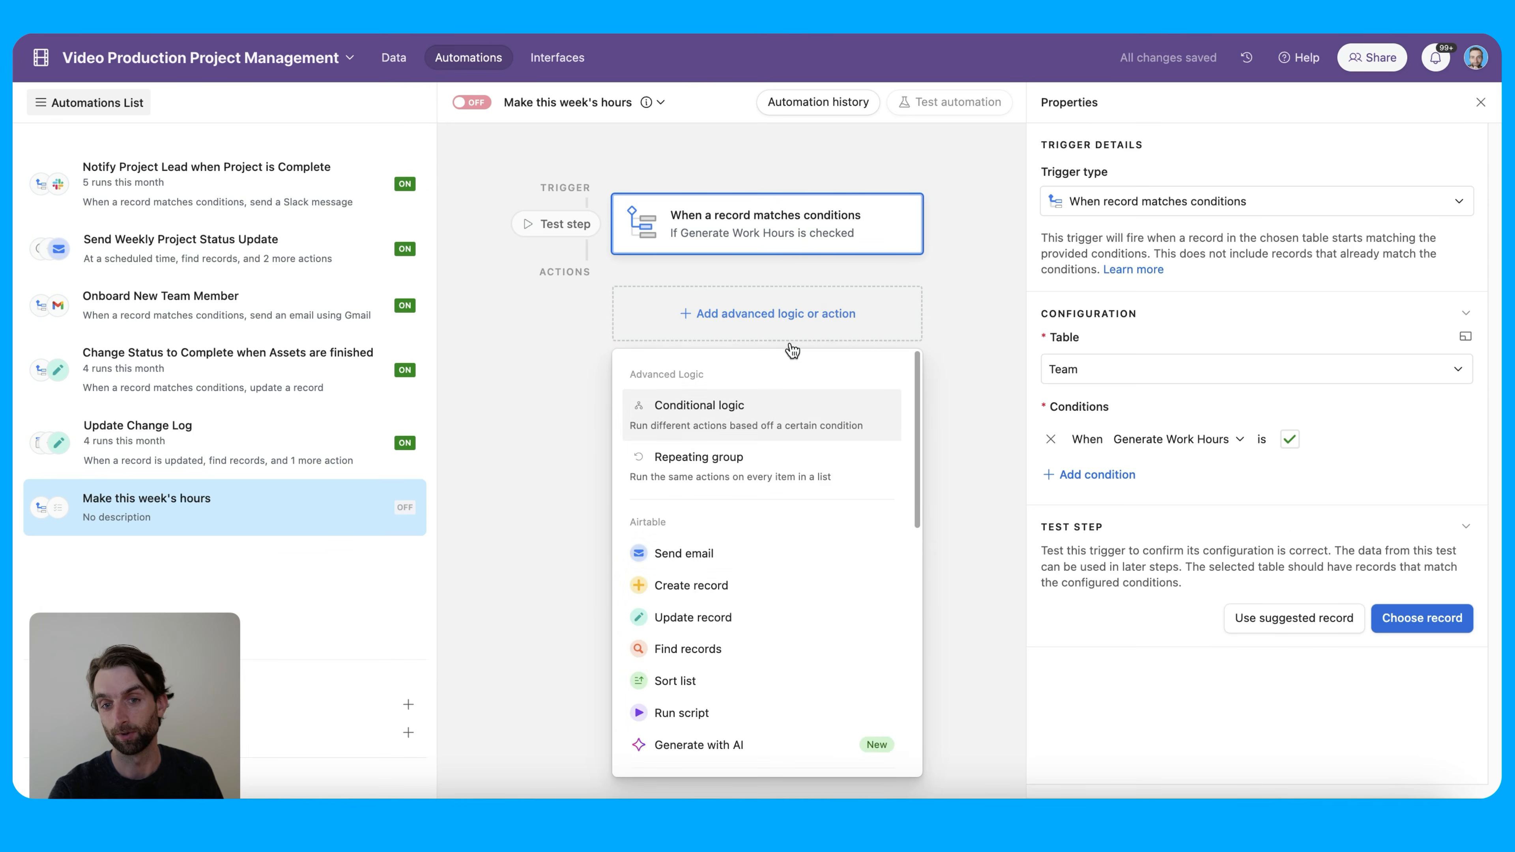
Add an Update record action on Team that unchecks Generate Work Hours for the trigger's Airtable record ID
click(798, 618)
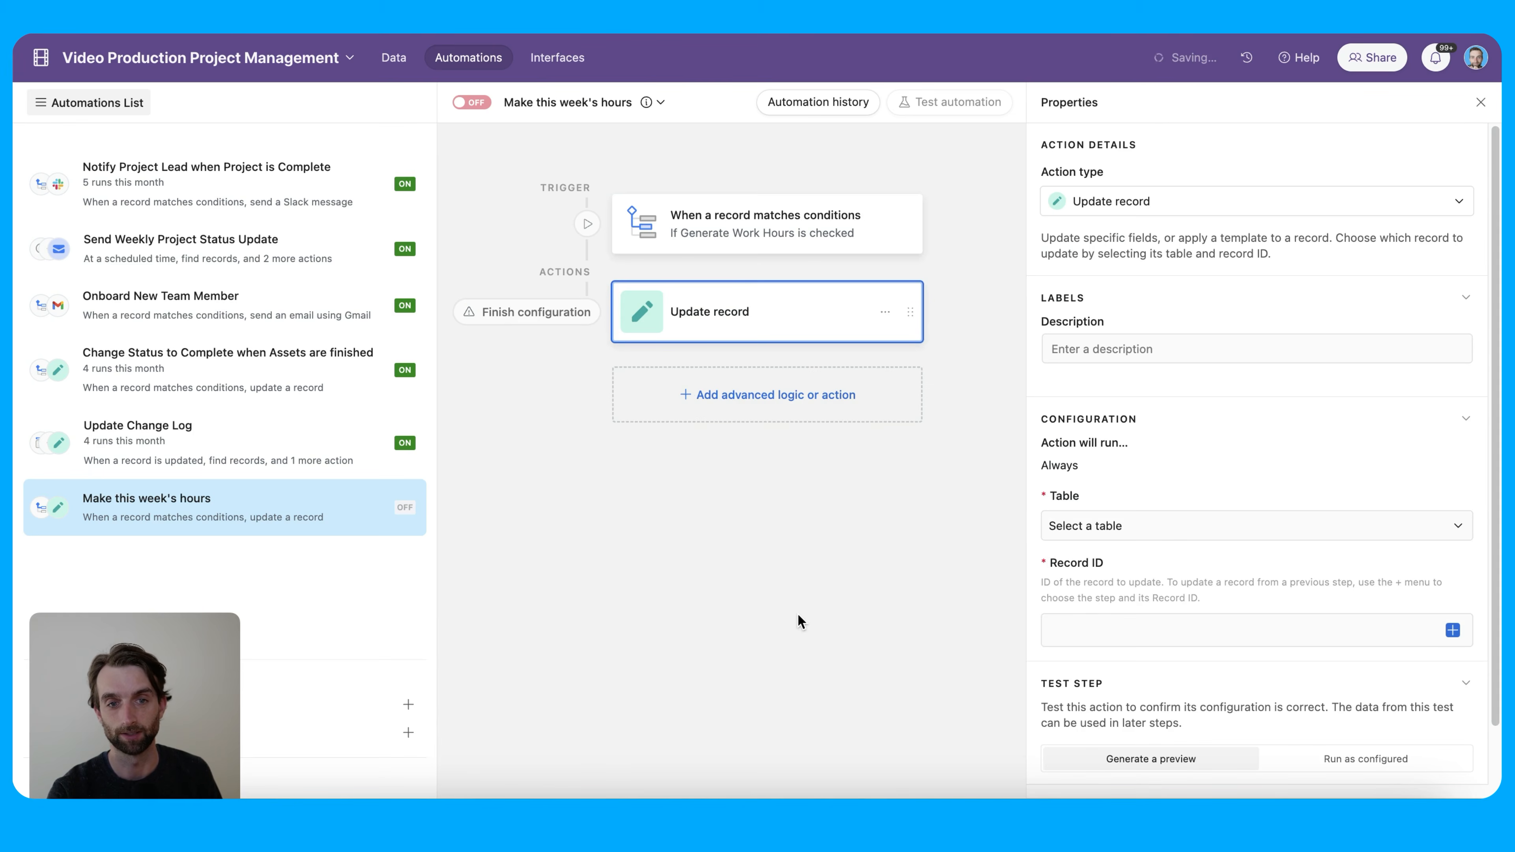
click(1118, 528)
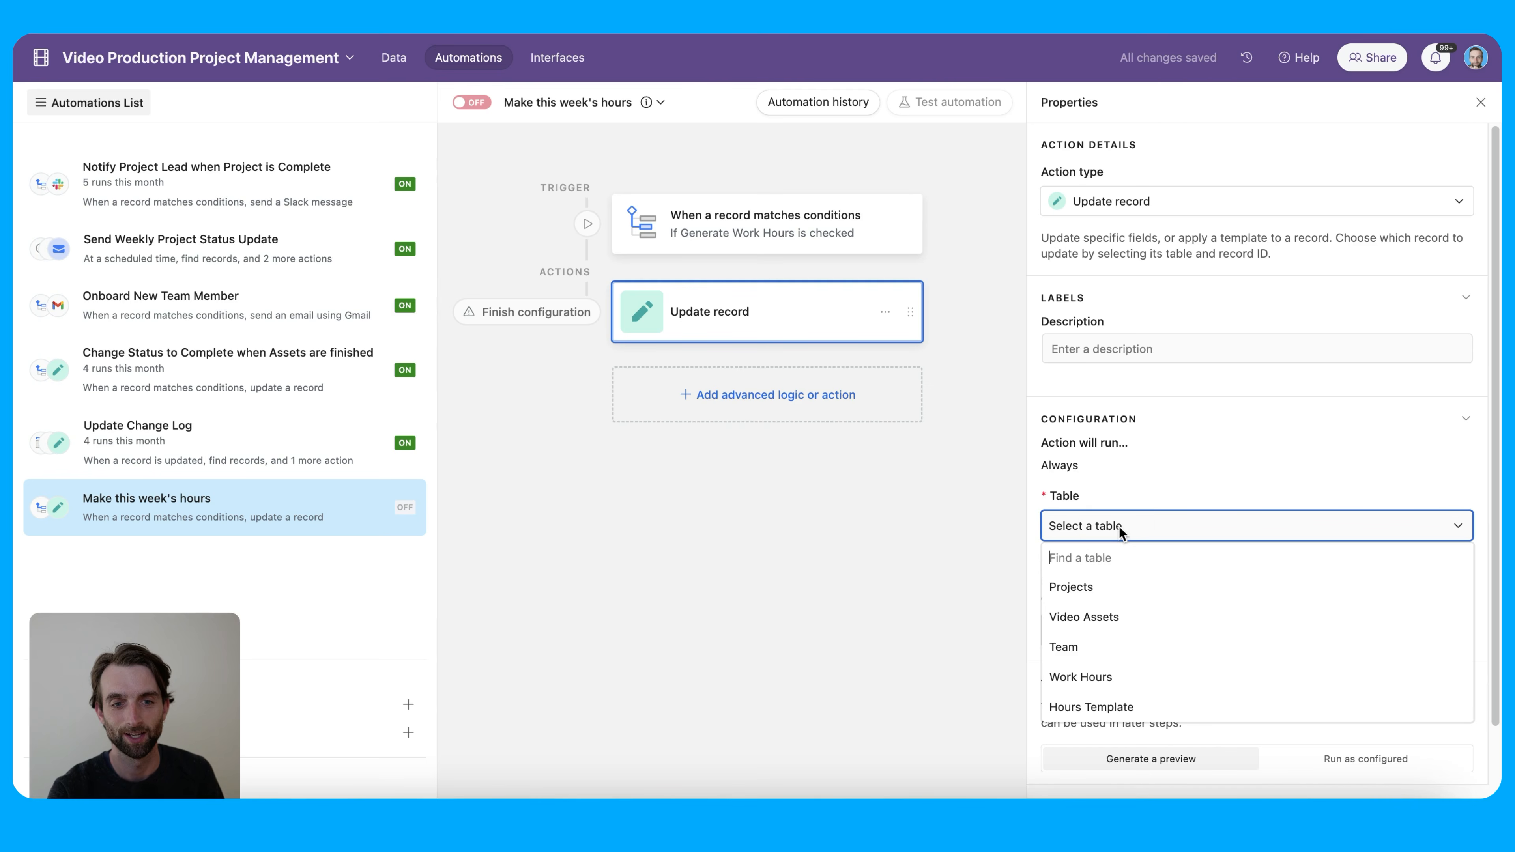
click(1142, 655)
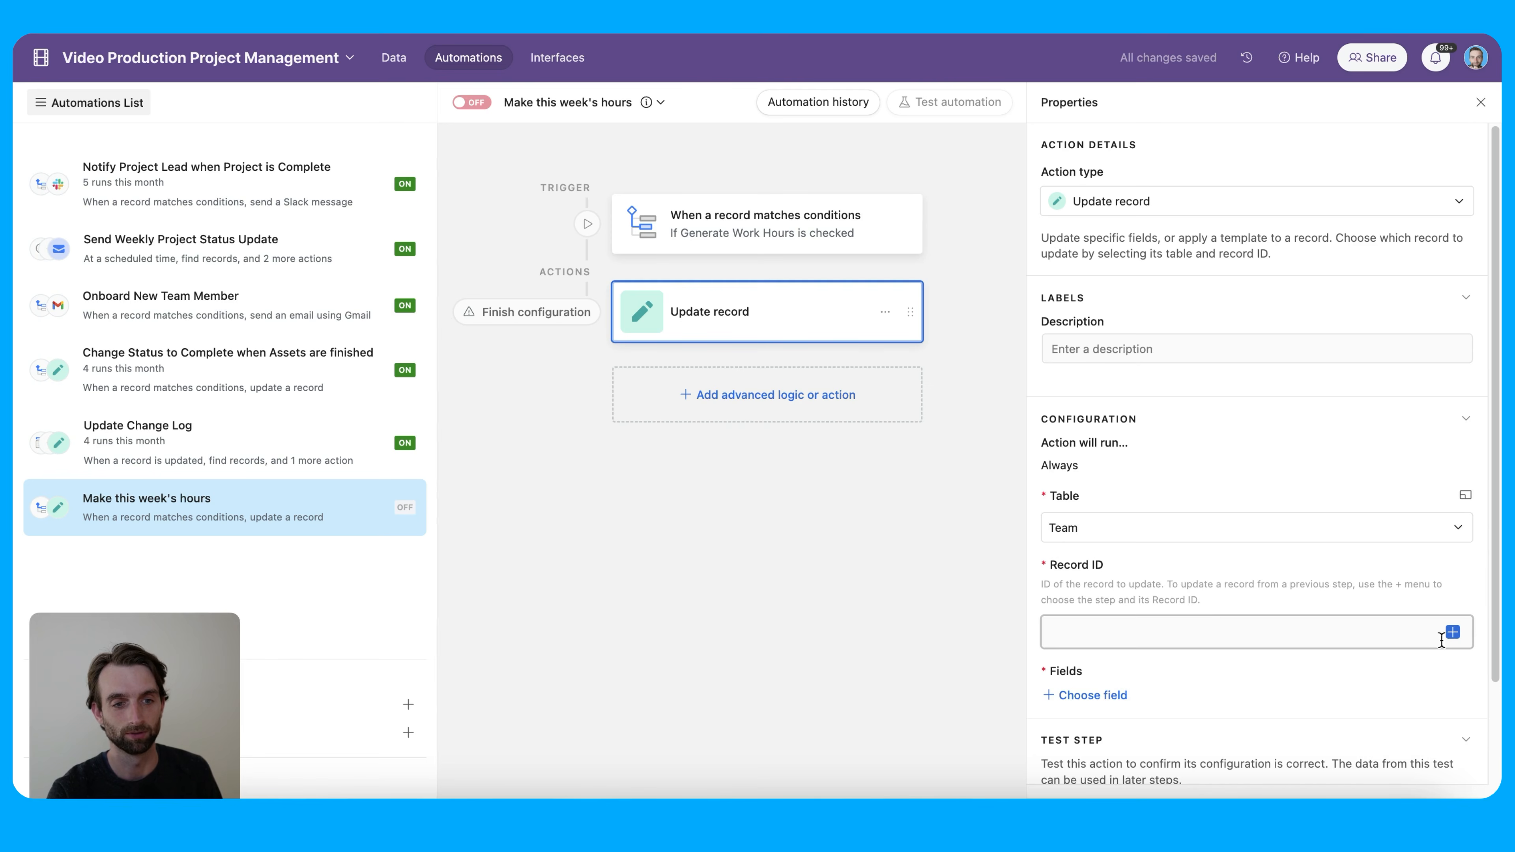
click(1452, 632)
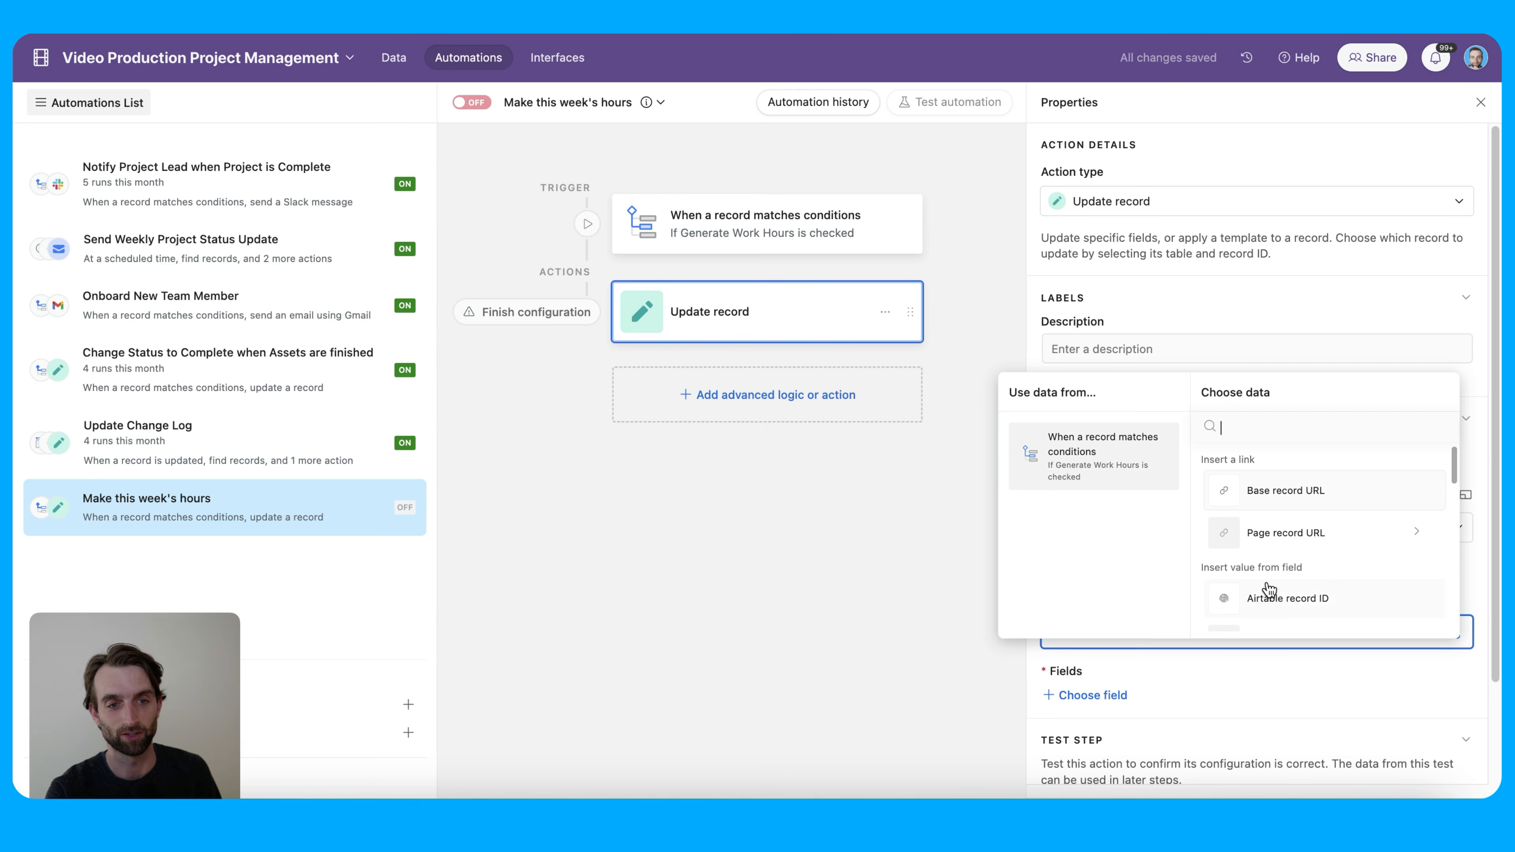
click(1308, 599)
scroll(1294, 690, down, 3)
click(1126, 602)
scroll(1155, 535, down, 3)
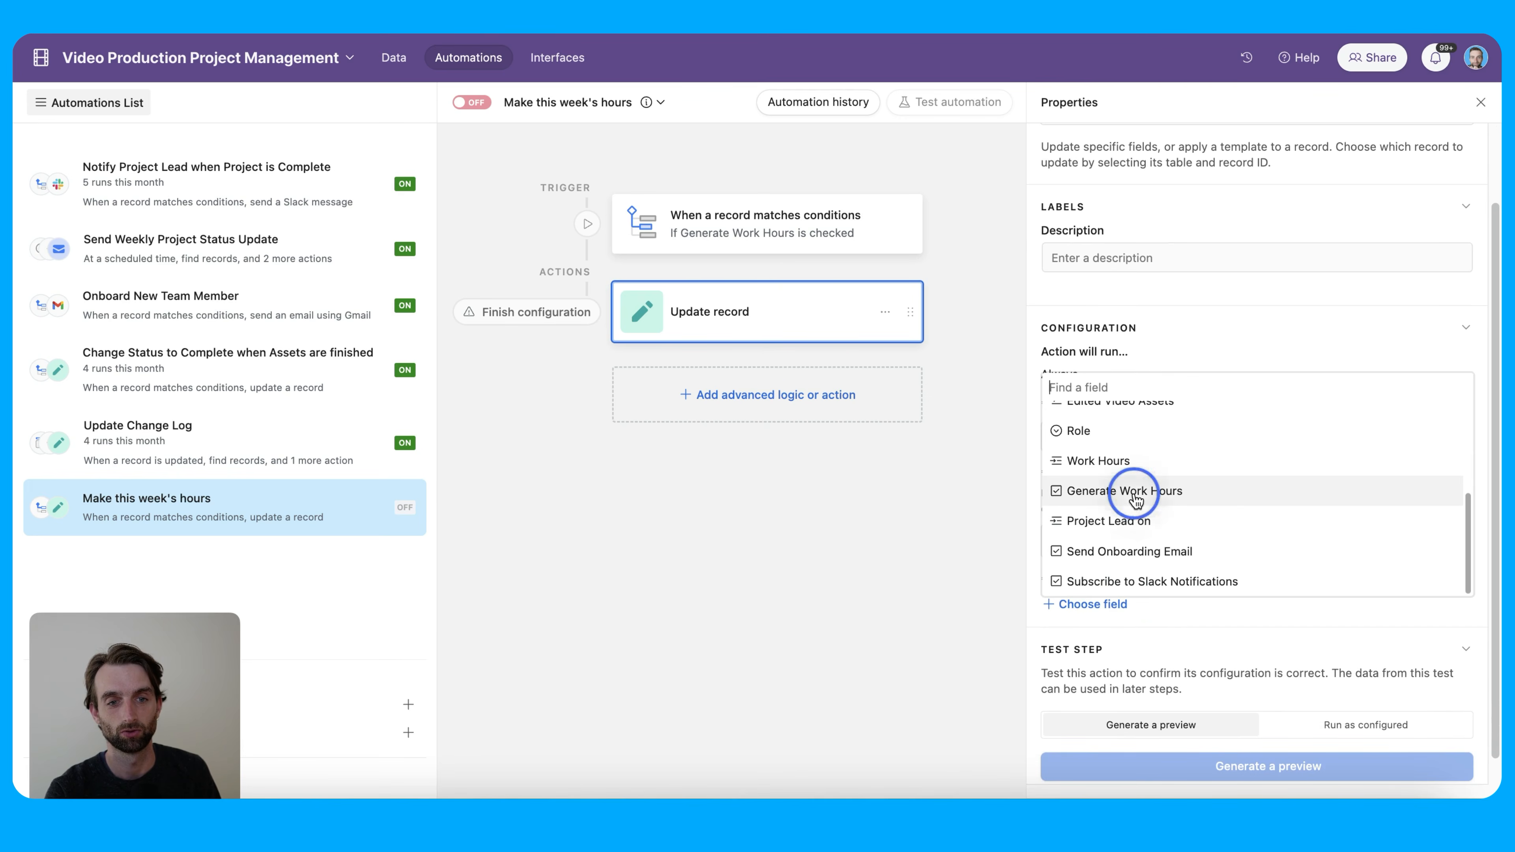
click(1135, 499)
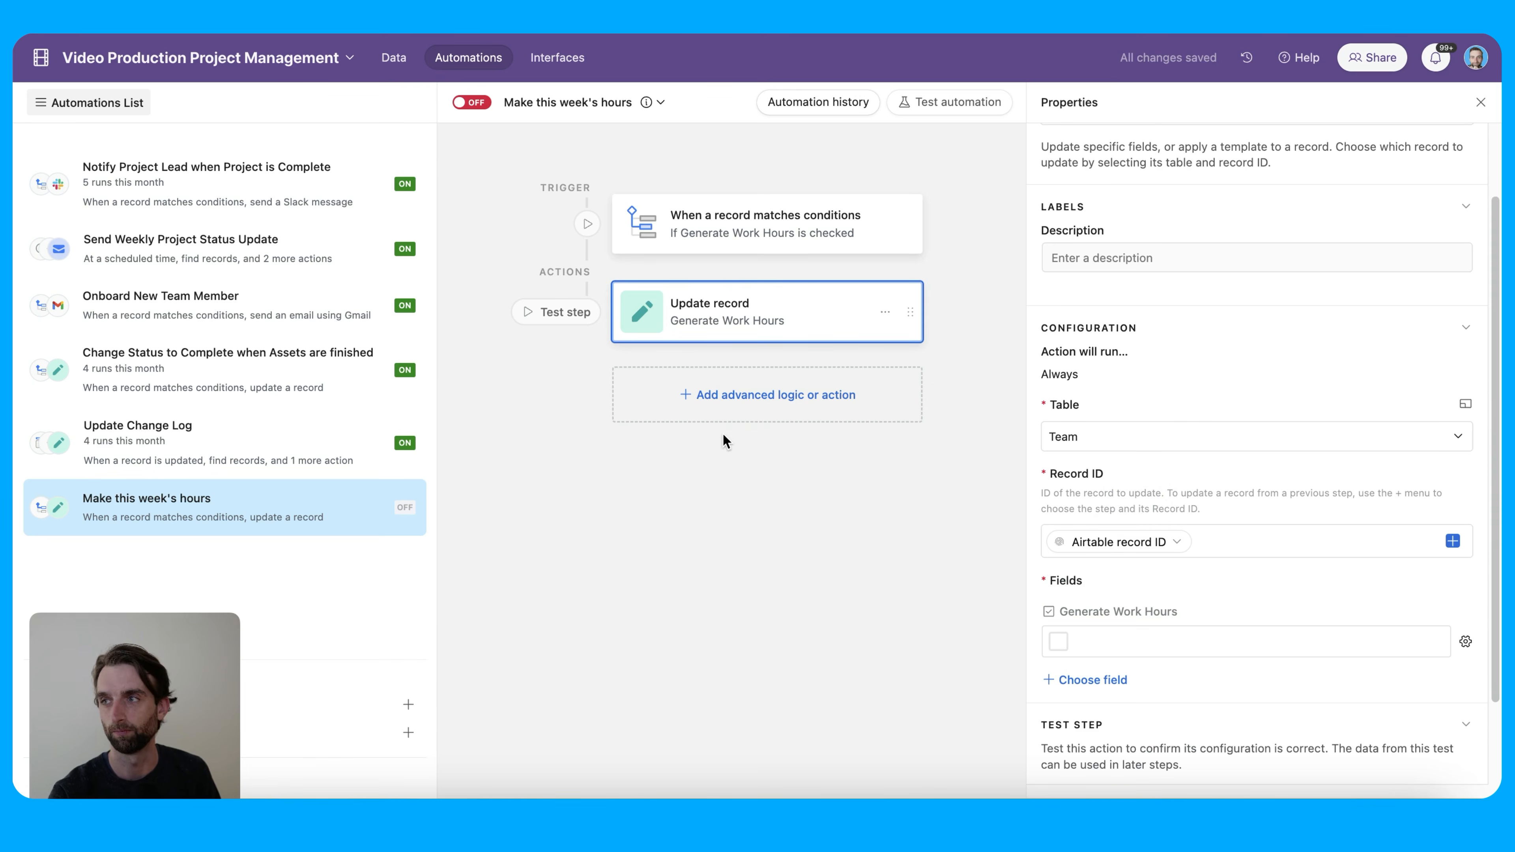
click(748, 399)
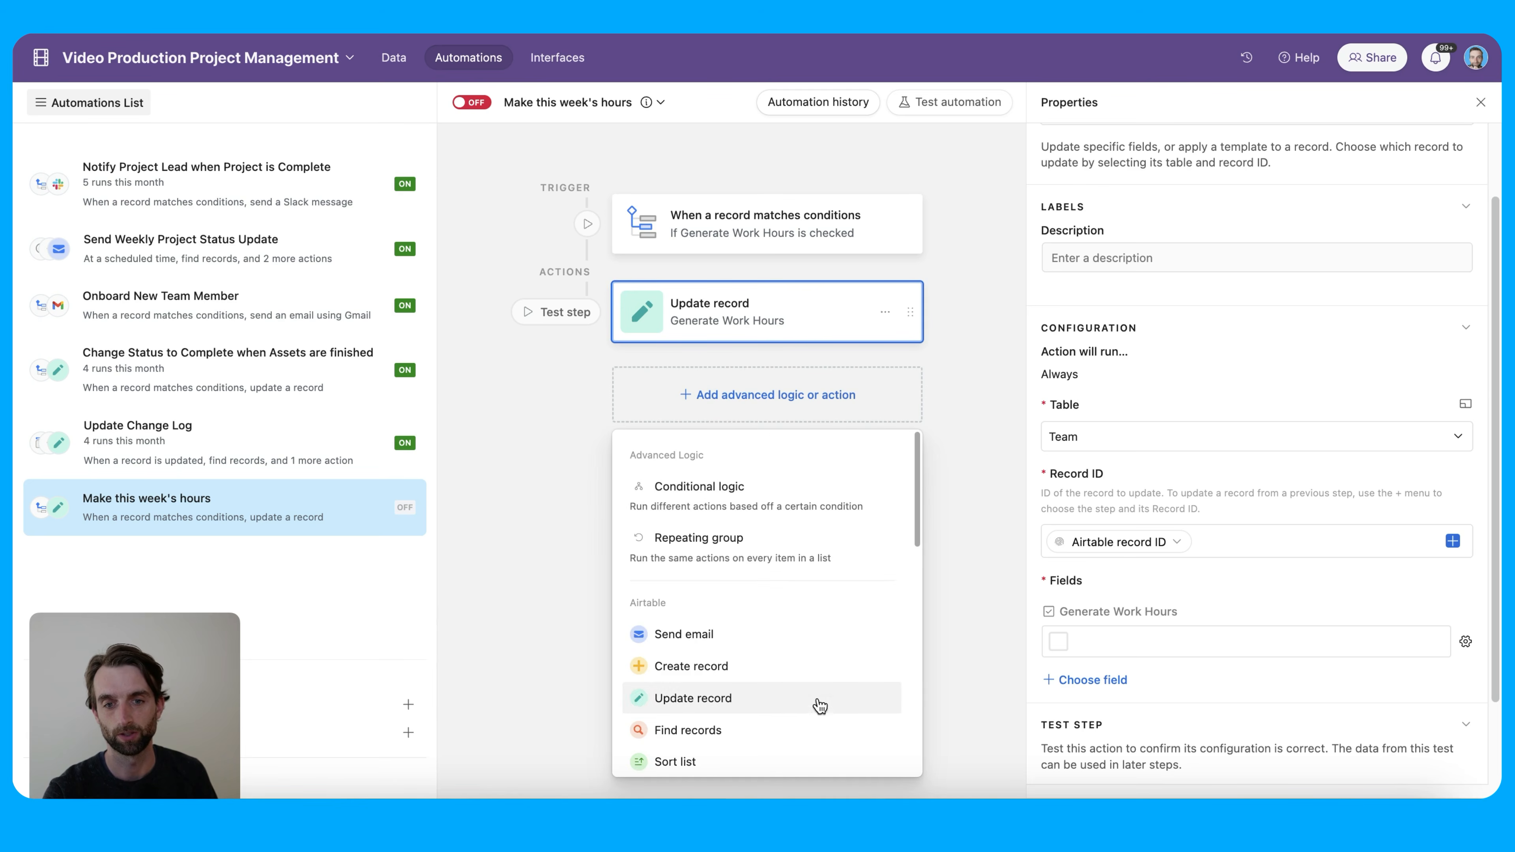
Add a Find records action on the Hours Template table that searches by condition
click(825, 724)
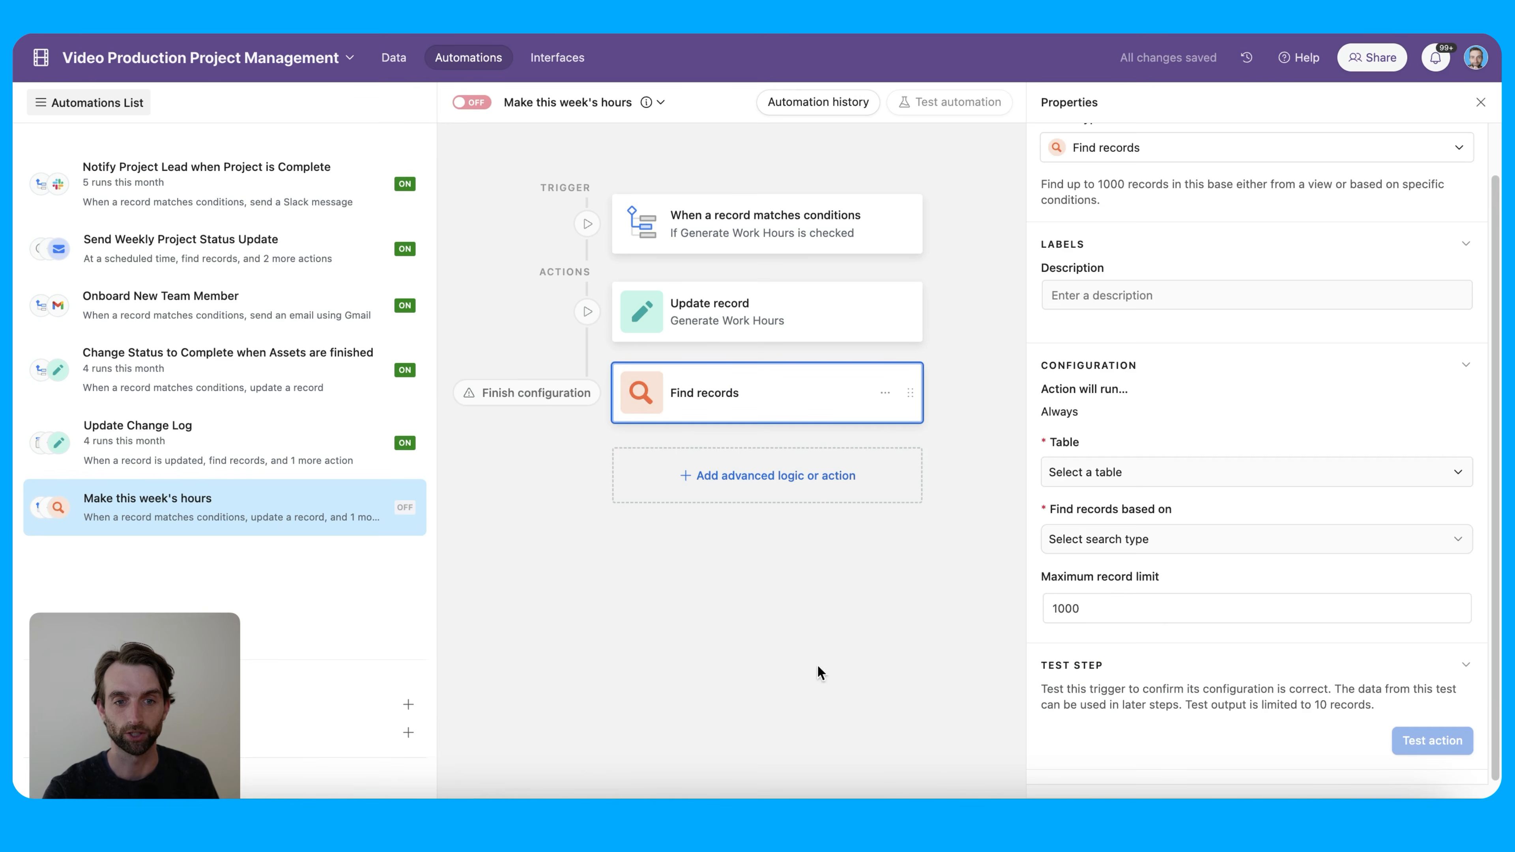
click(1099, 480)
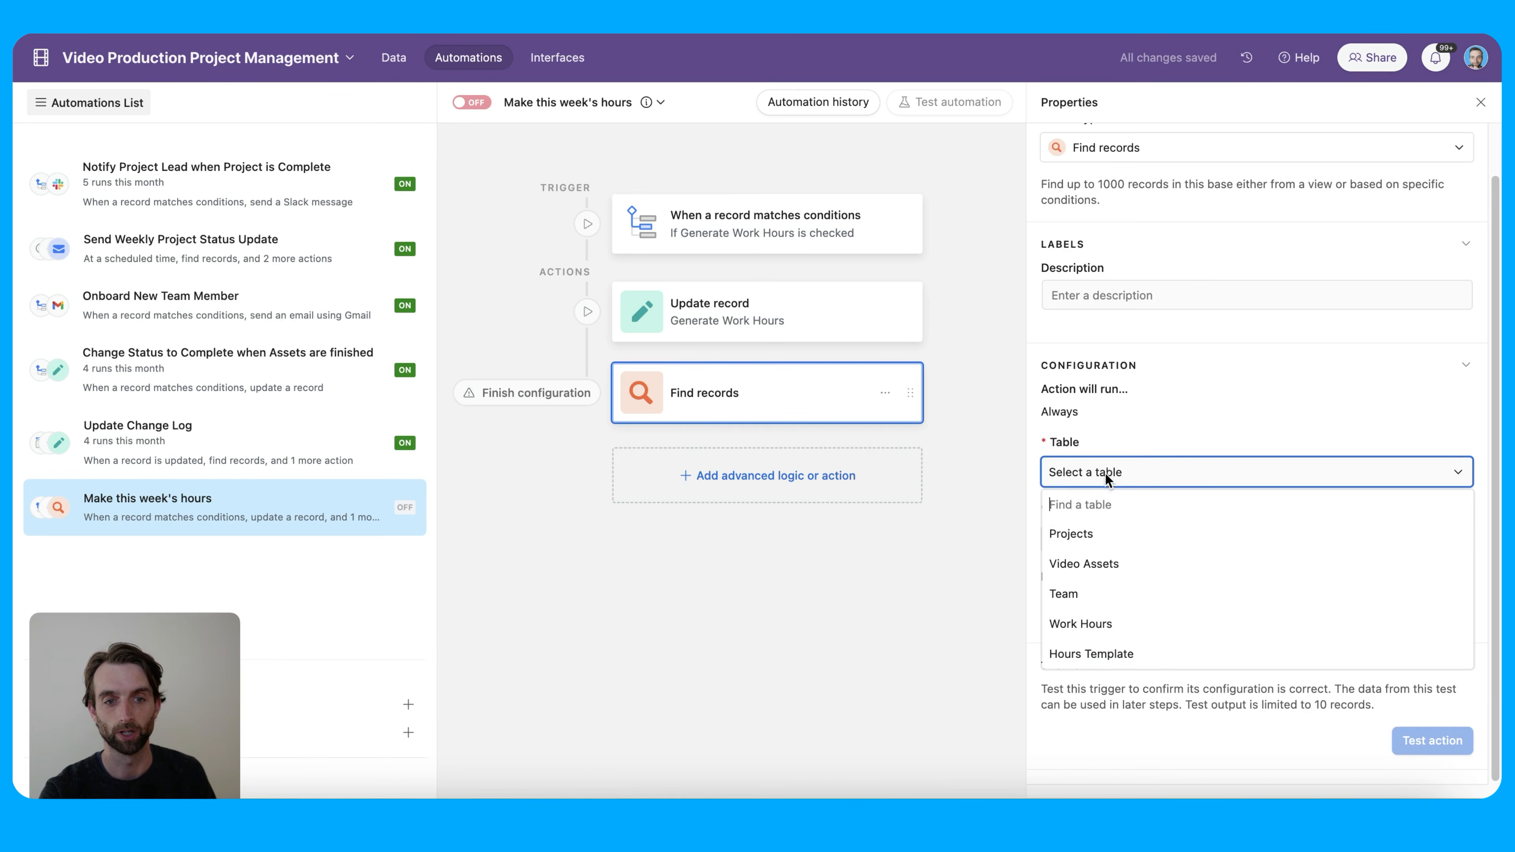
click(1165, 654)
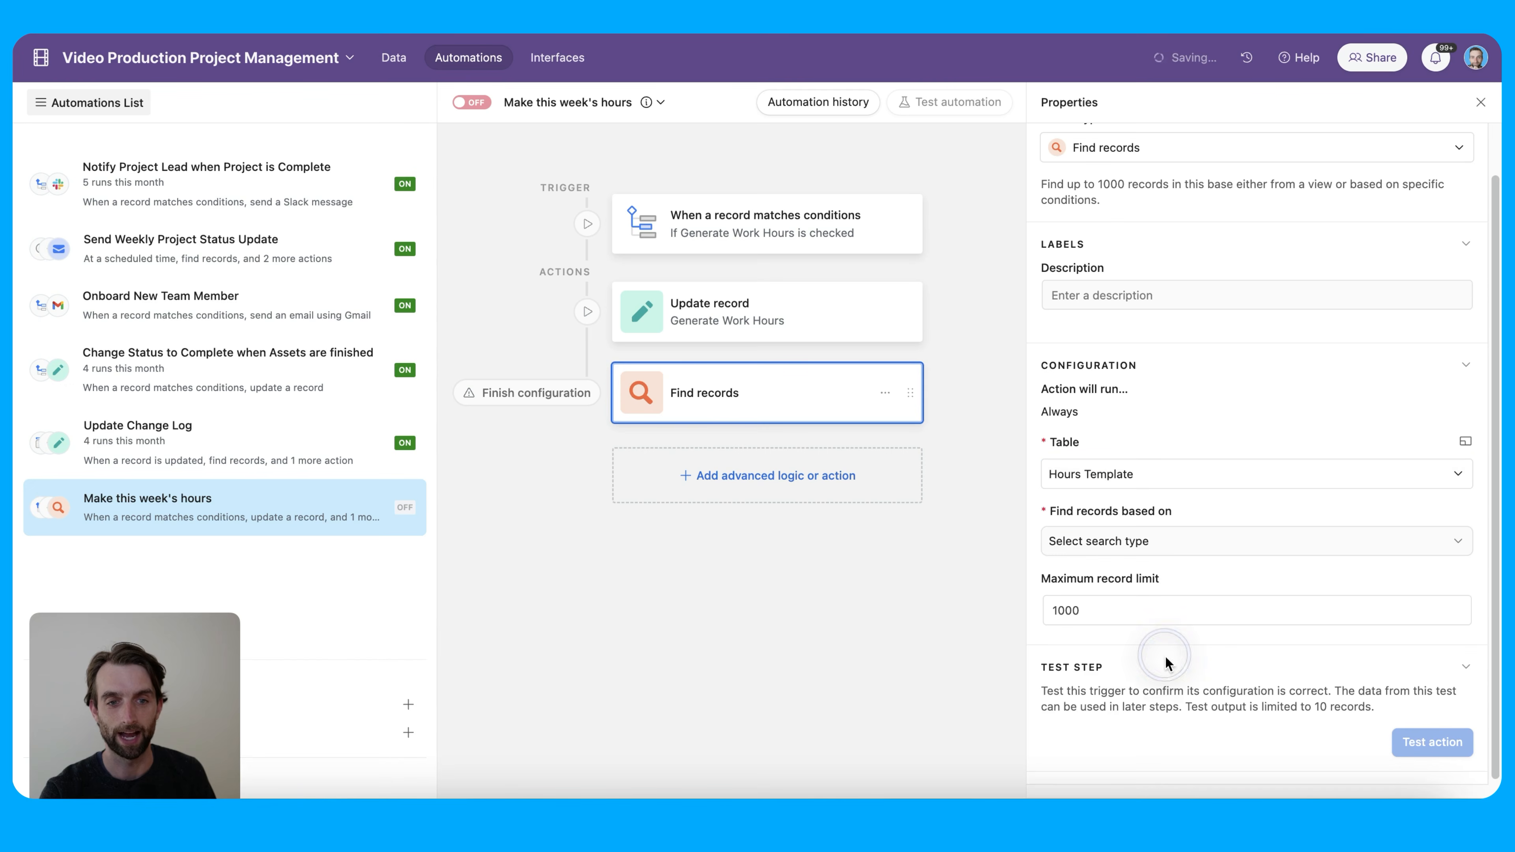
click(1178, 544)
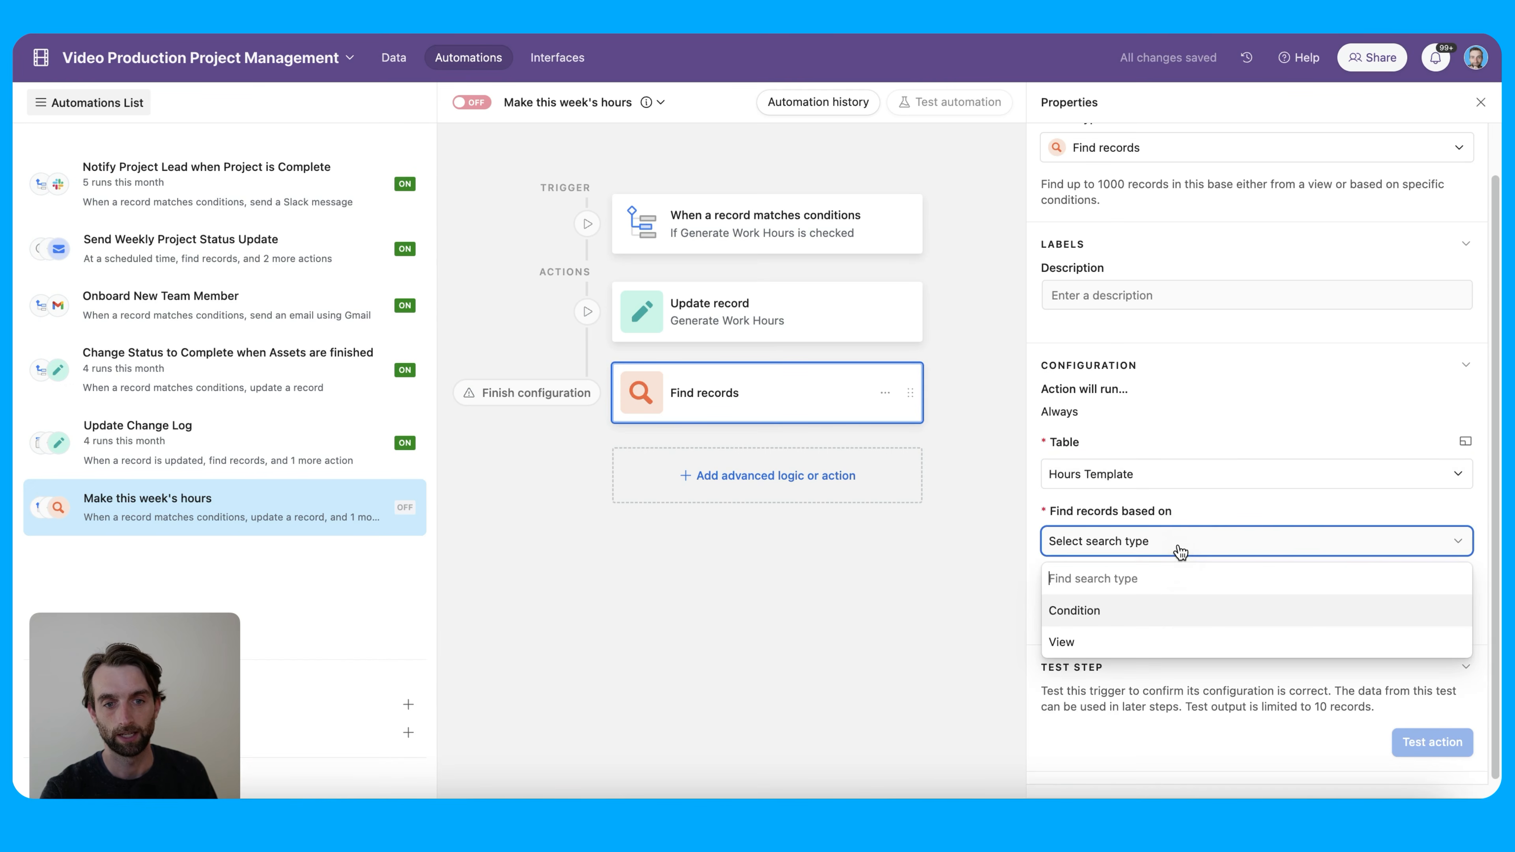
click(1183, 613)
Set the find condition to 'Where At 9am is not empty'
click(1095, 607)
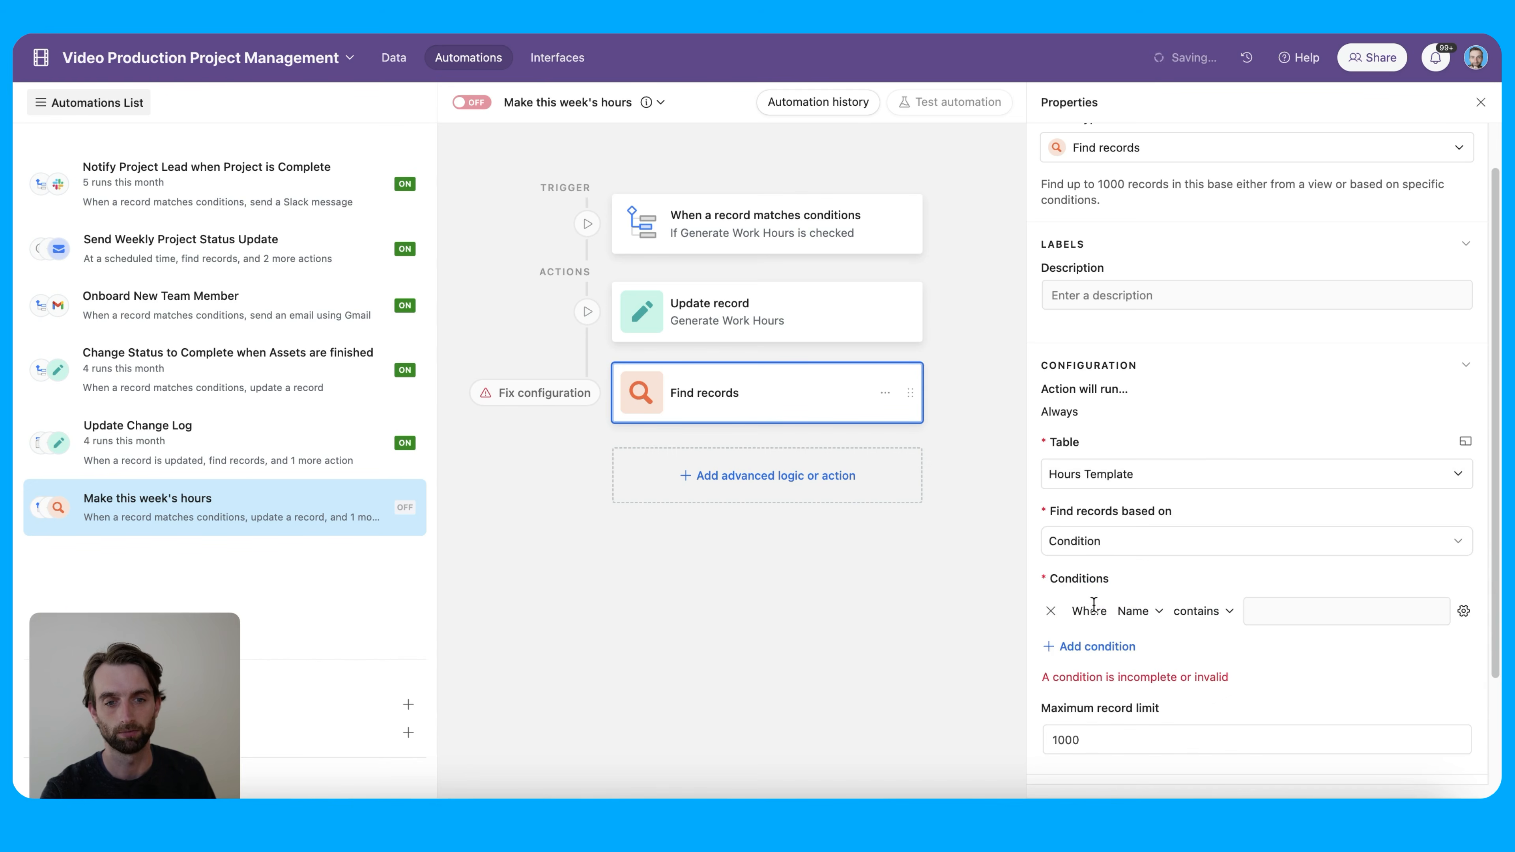
click(1136, 611)
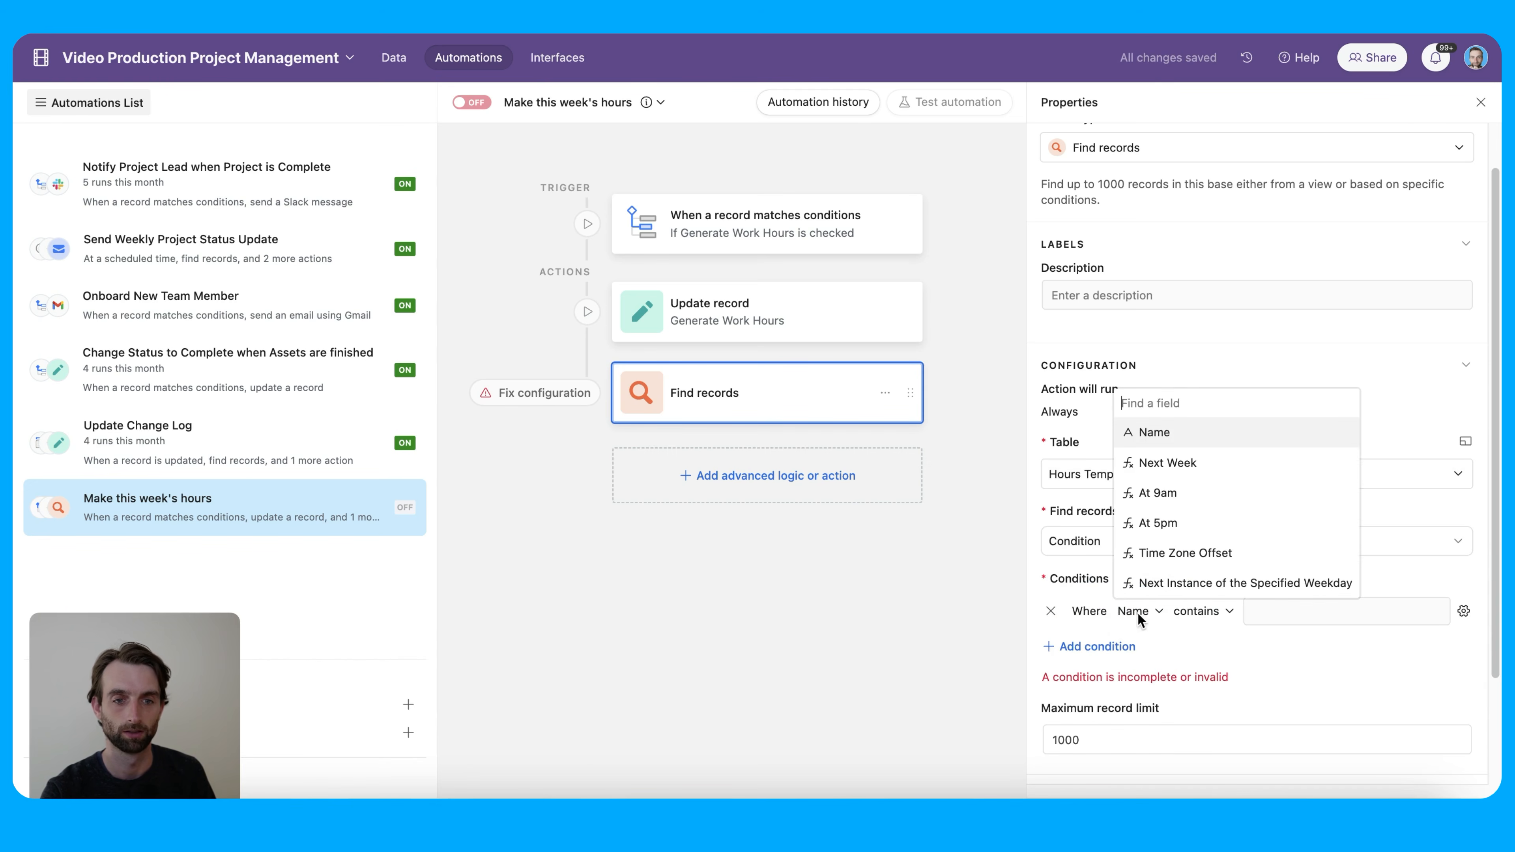
click(1185, 496)
click(1191, 611)
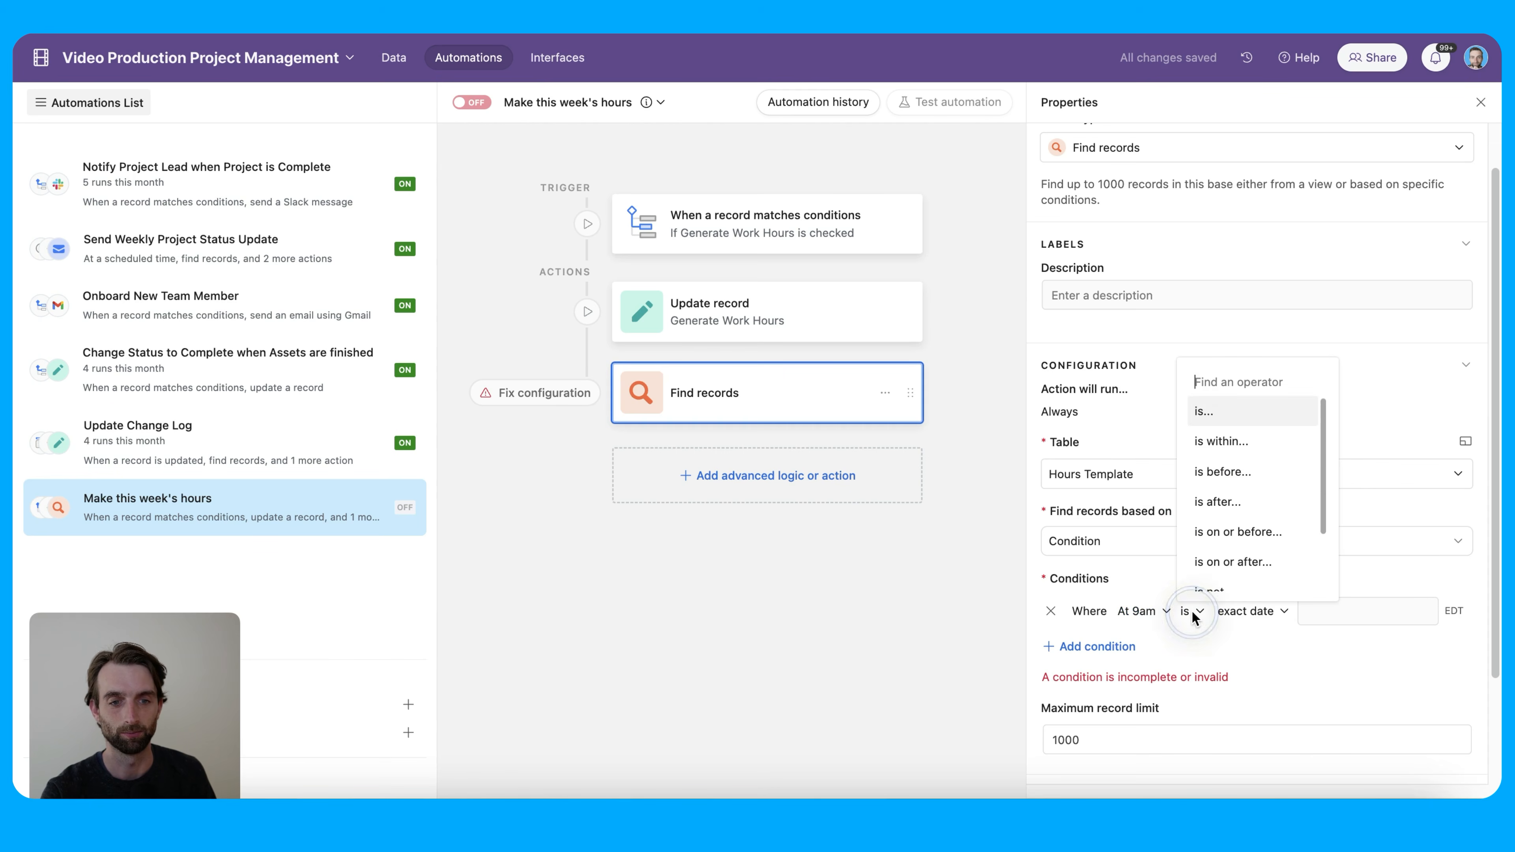
scroll(1226, 594, down, 2)
click(1244, 575)
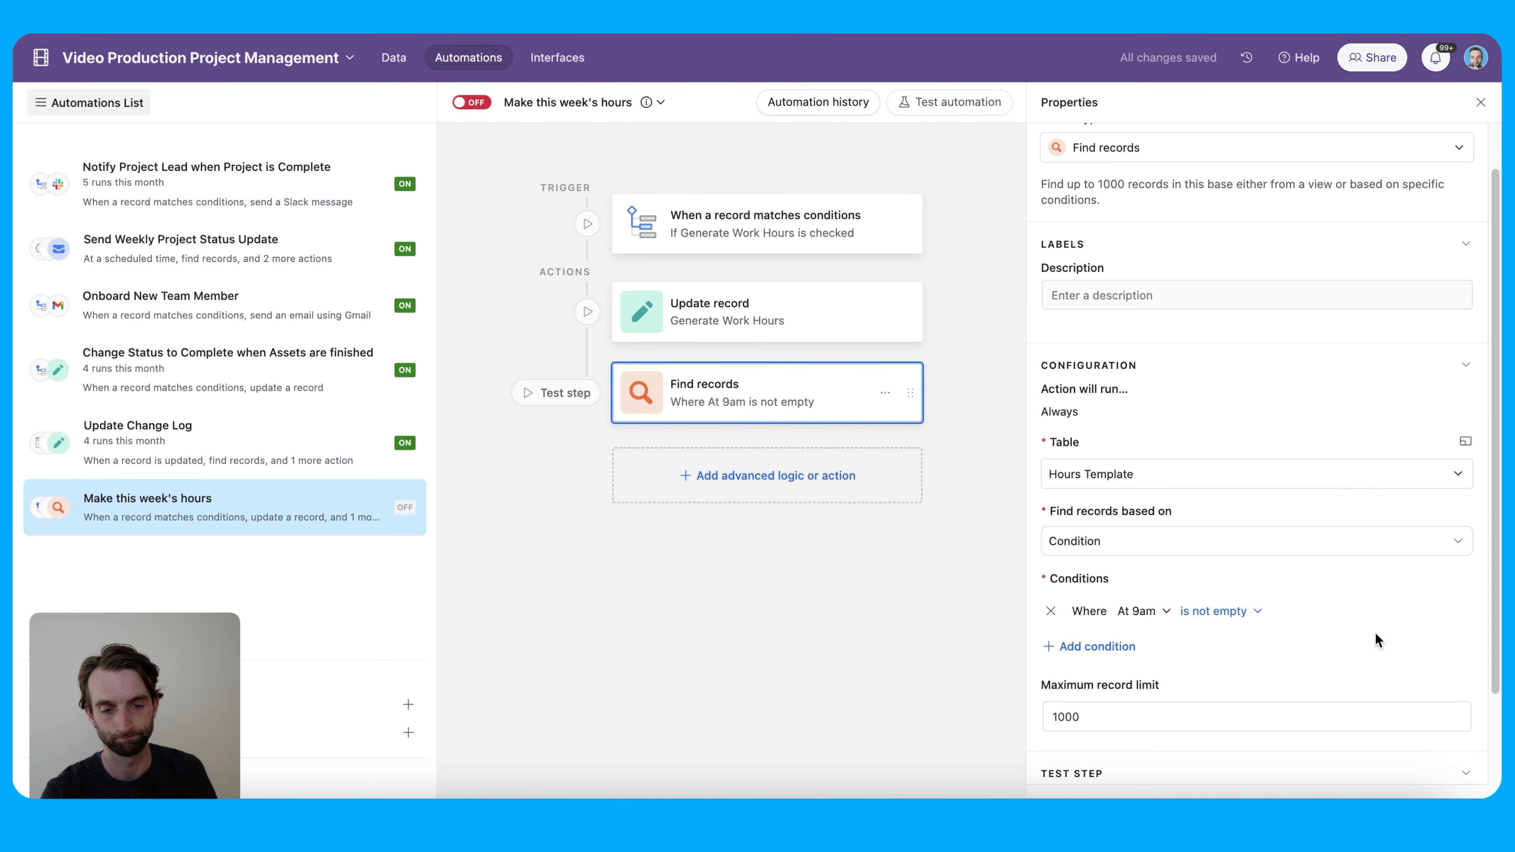
scroll(1351, 630, down, 2)
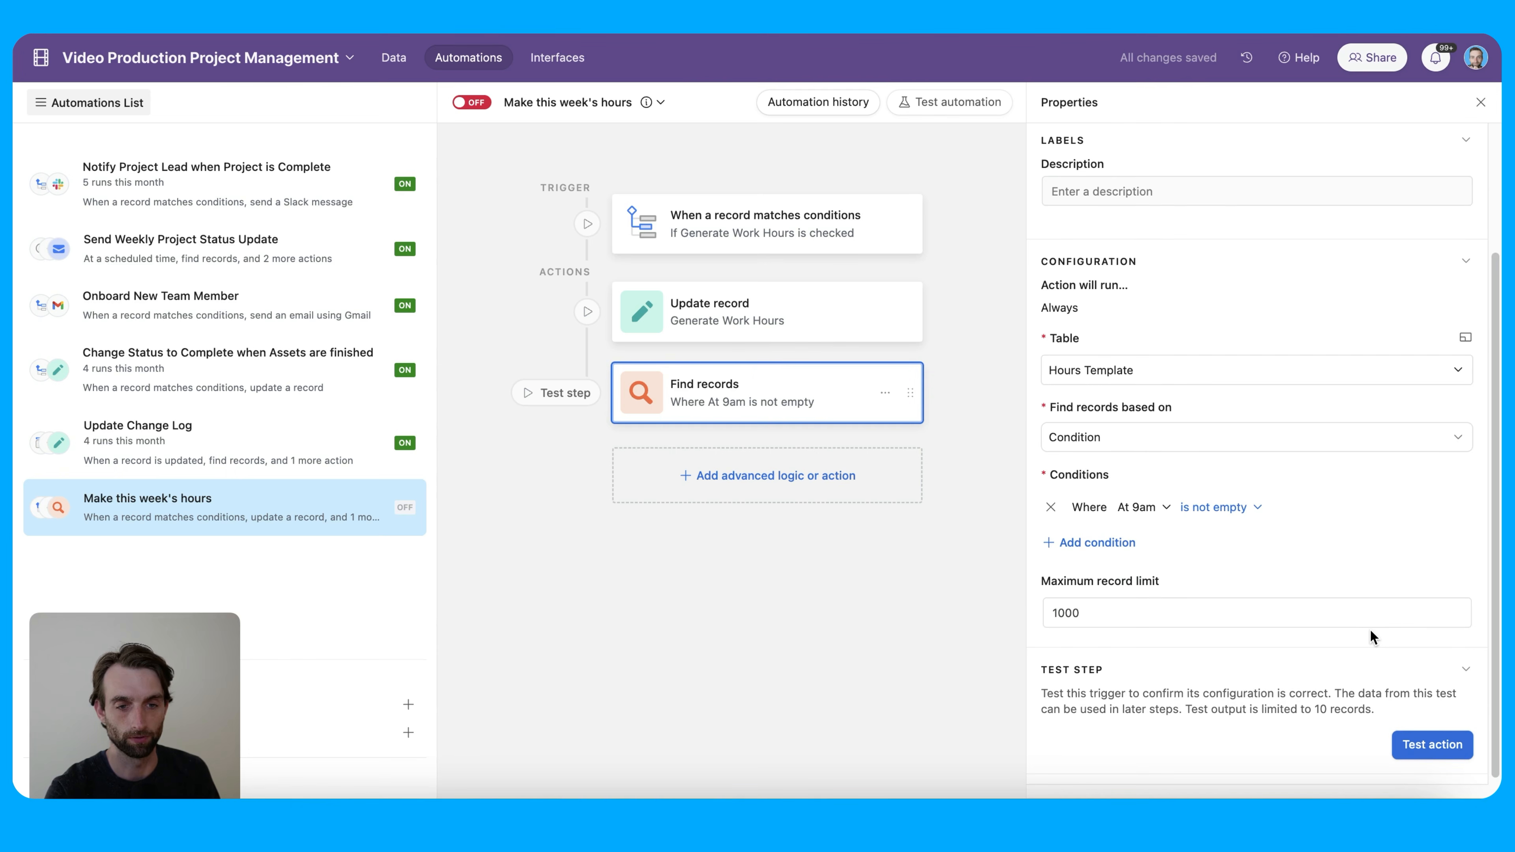
click(794, 477)
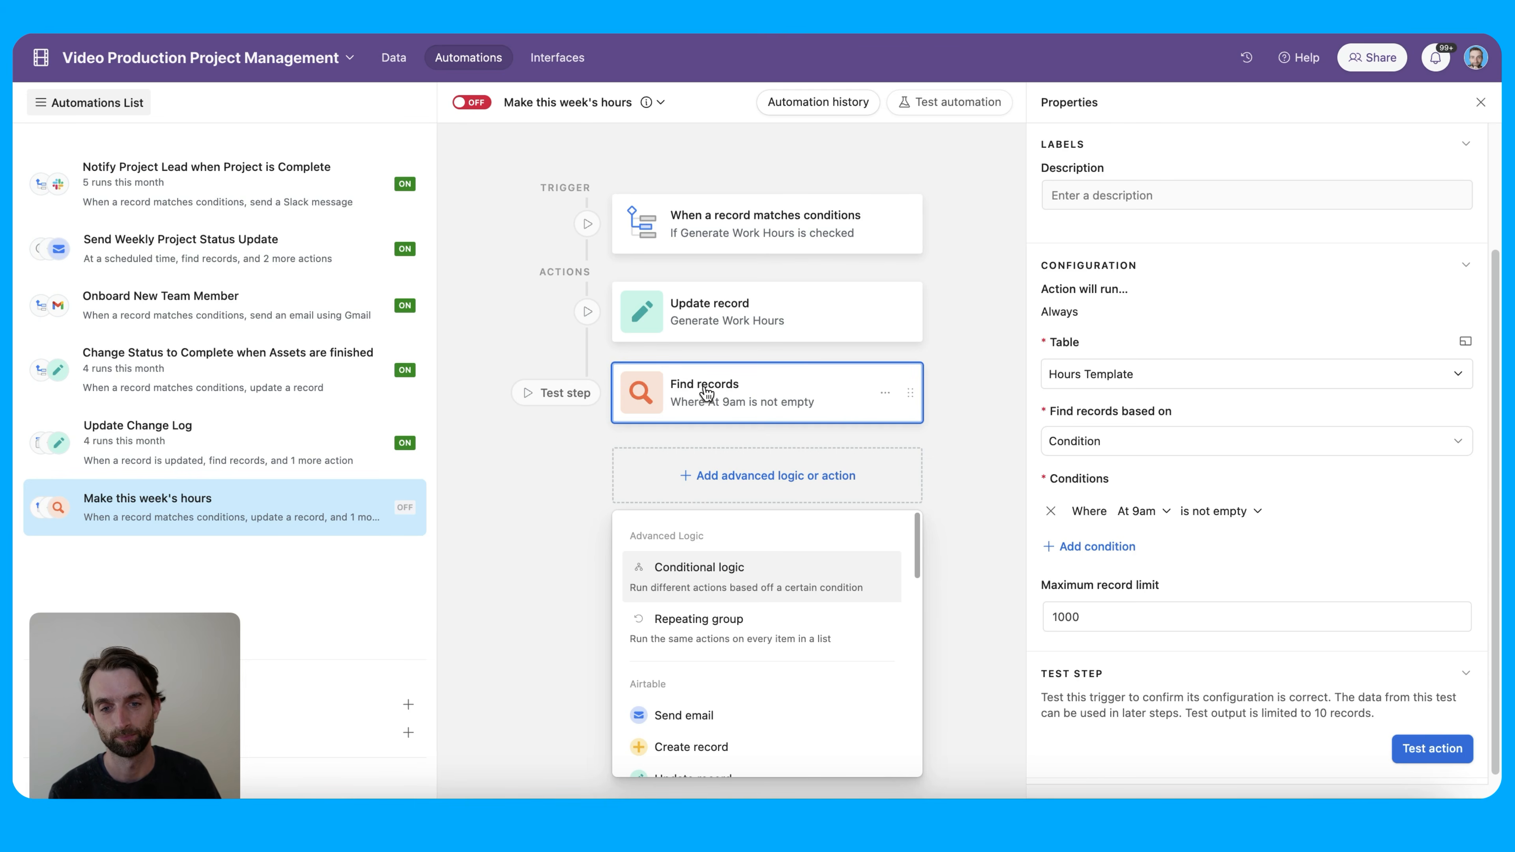
Add a Repeat for each group using the Find records step's List of records as input
click(796, 632)
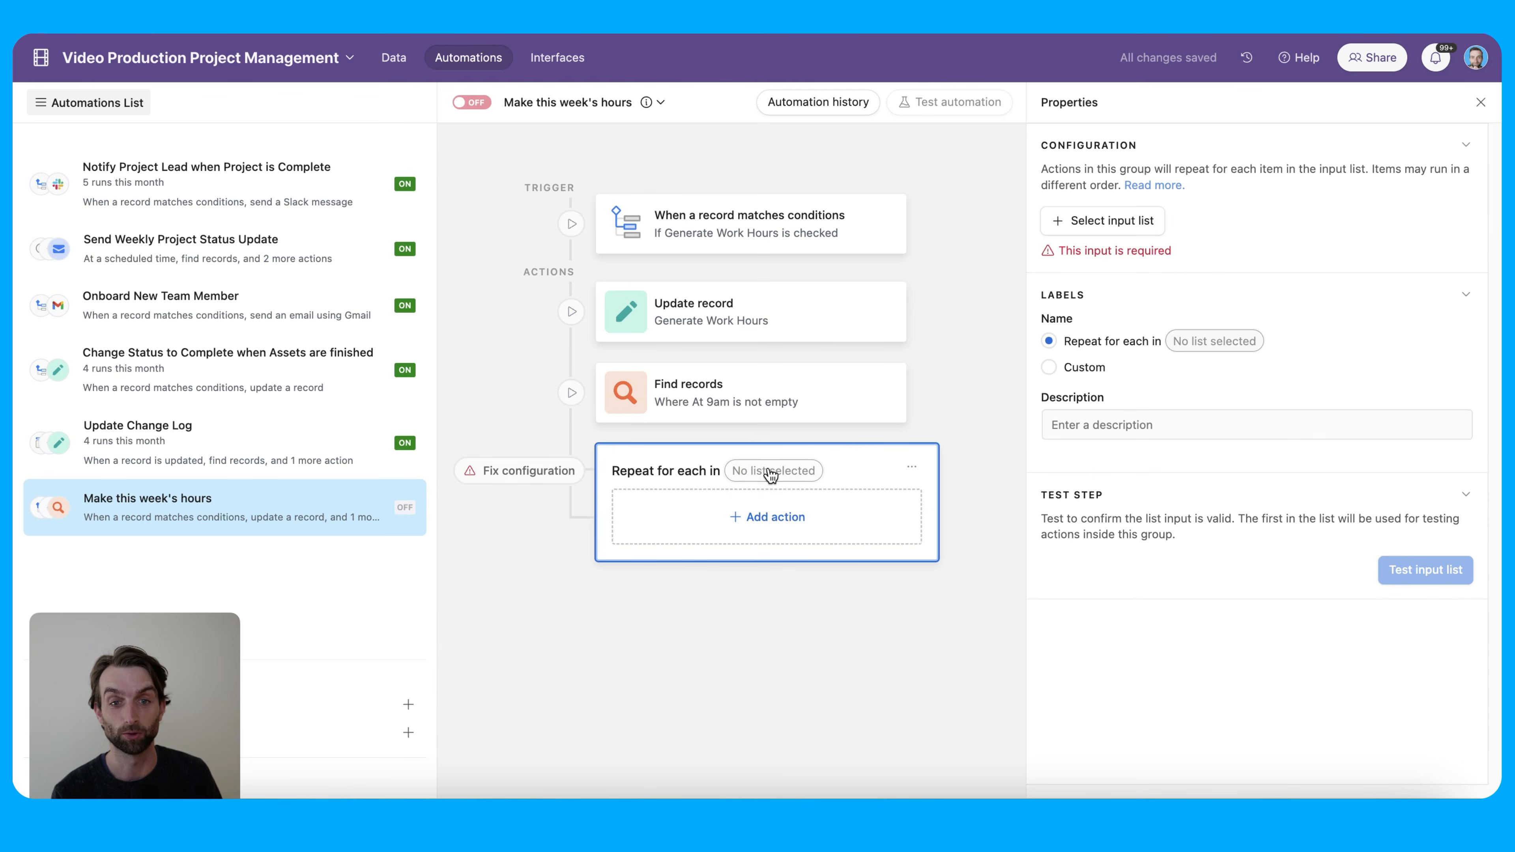
click(1102, 225)
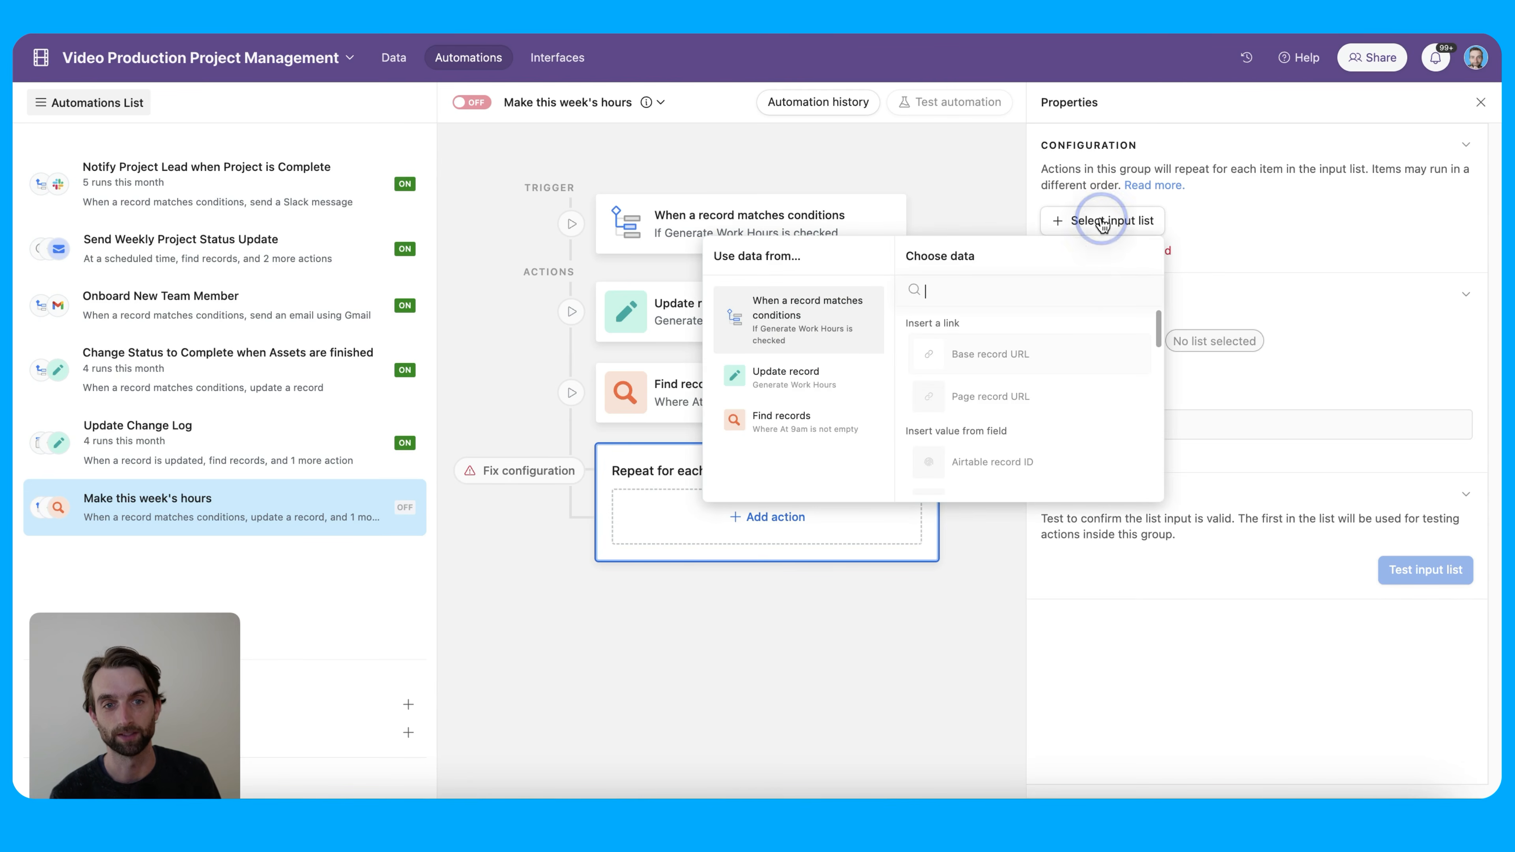
click(788, 425)
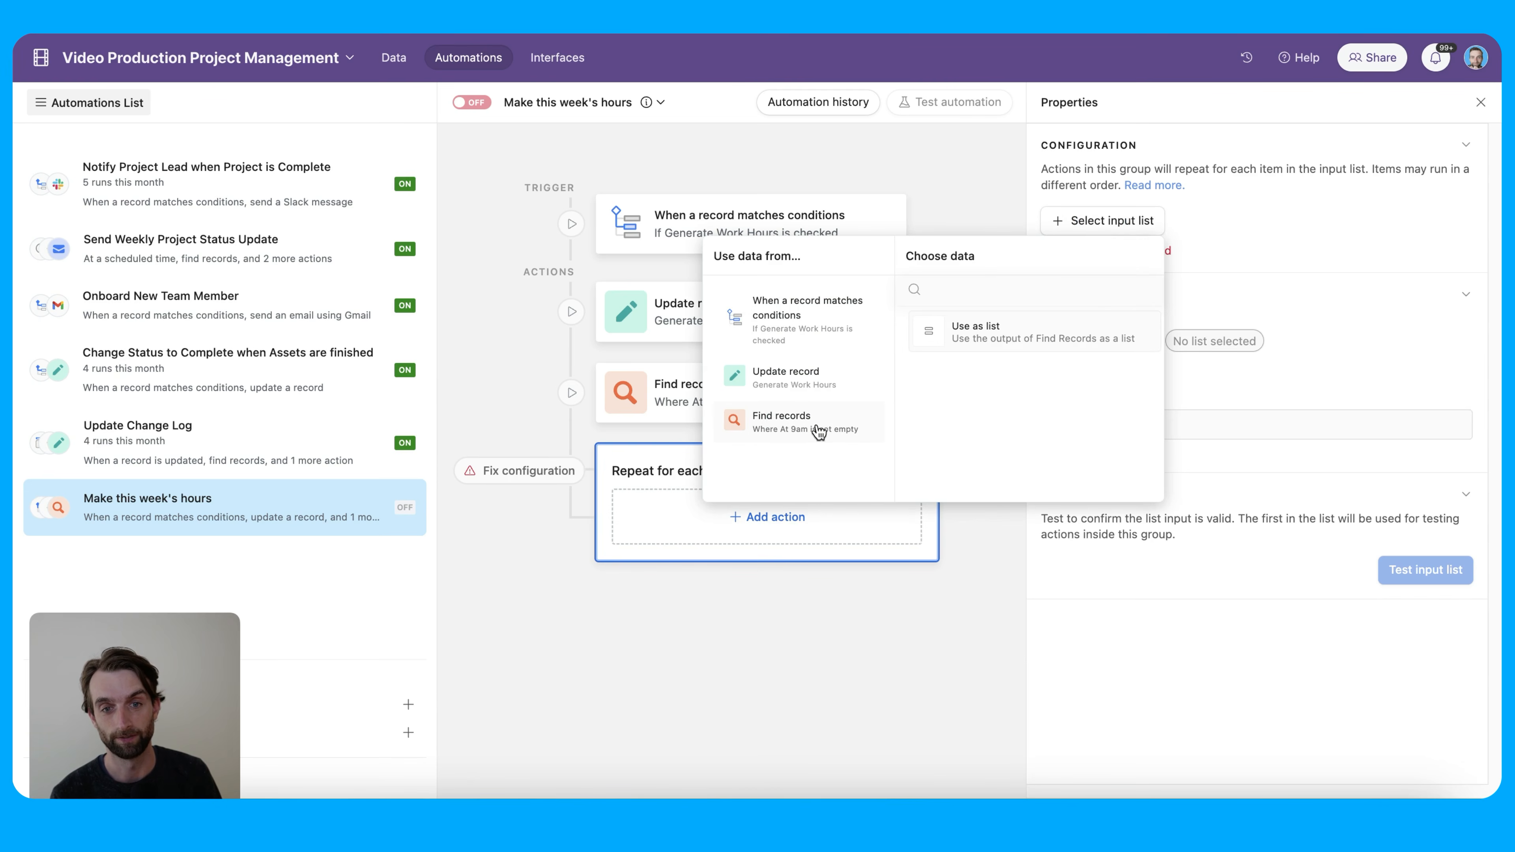
click(995, 343)
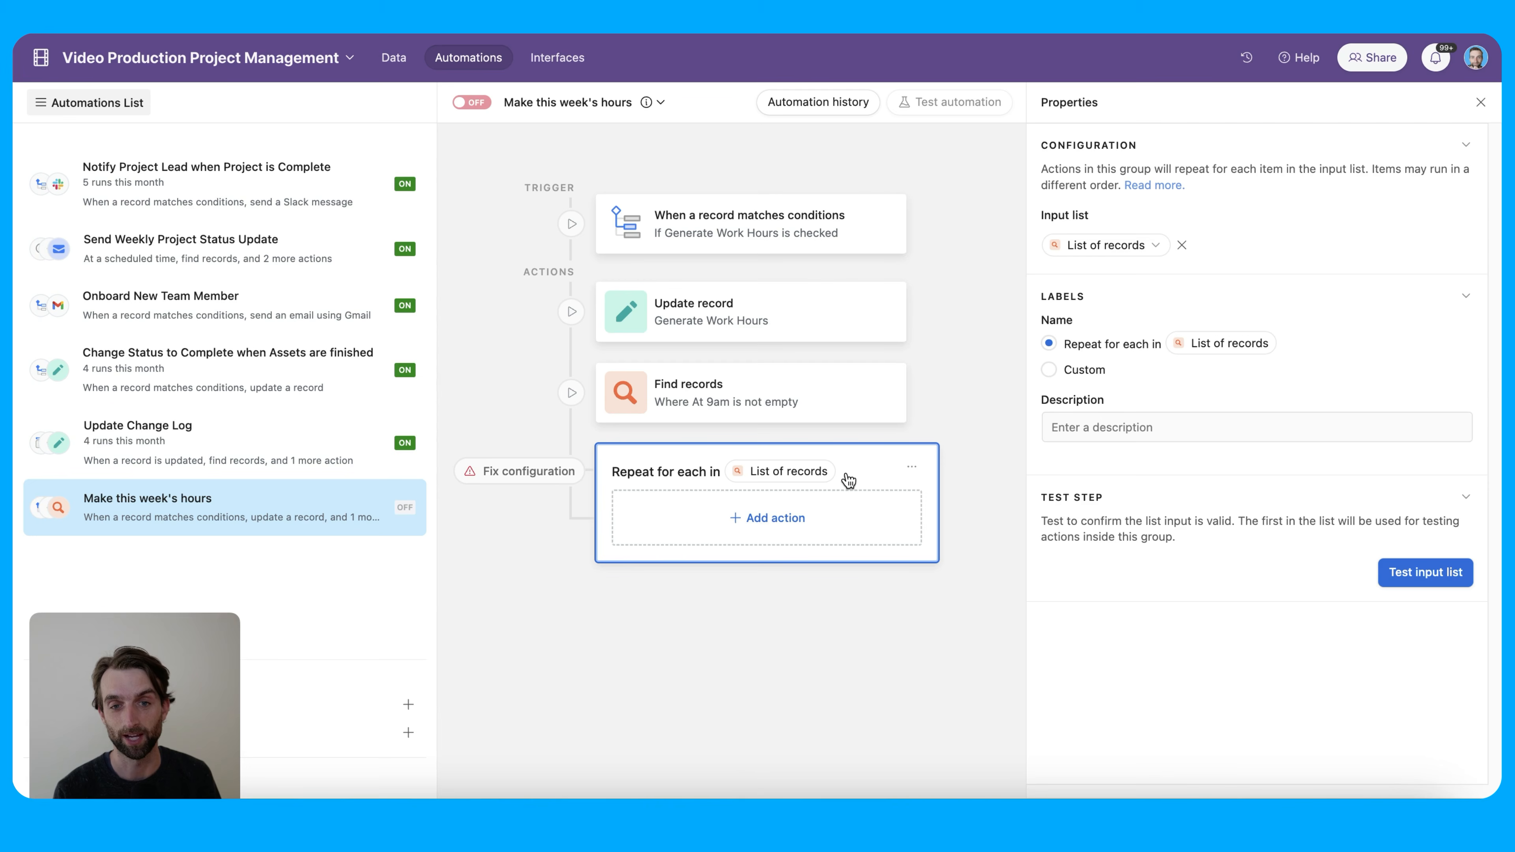
Inside the repeating group, add a Create record action for the Work Hours table
click(785, 519)
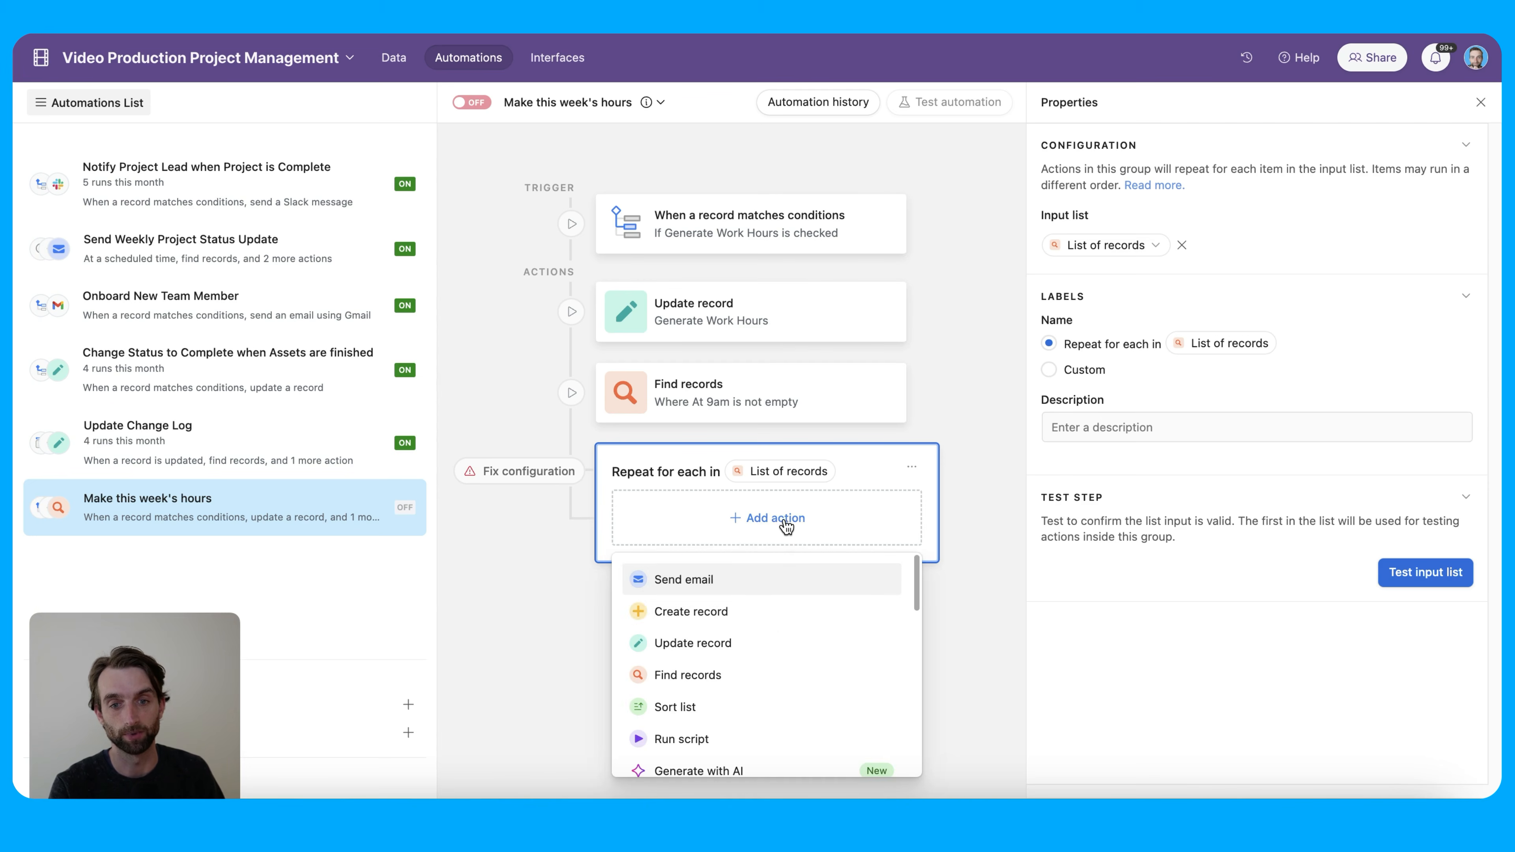
click(778, 615)
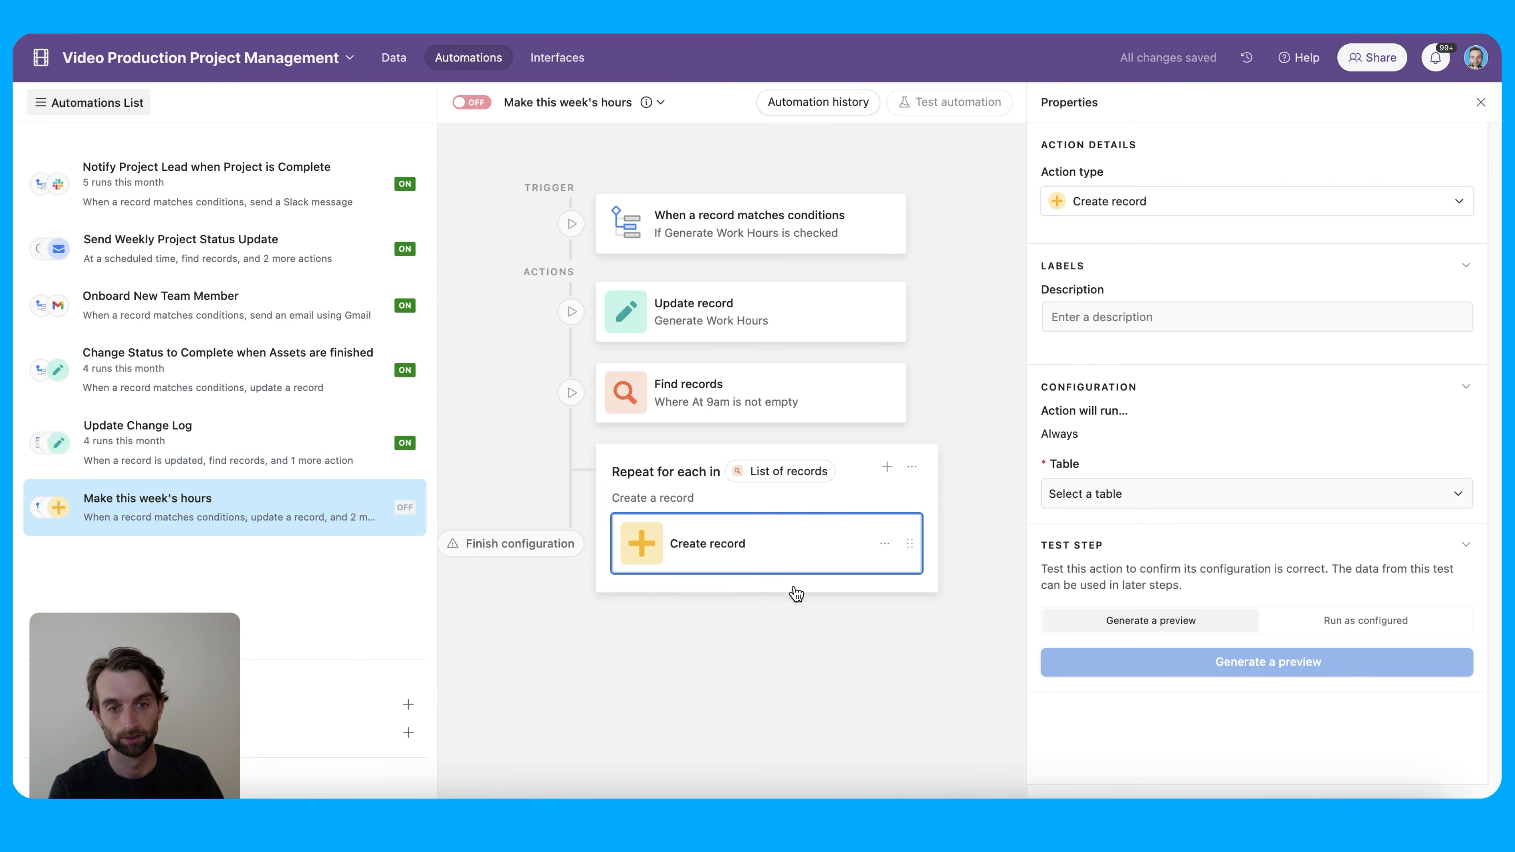
click(1136, 506)
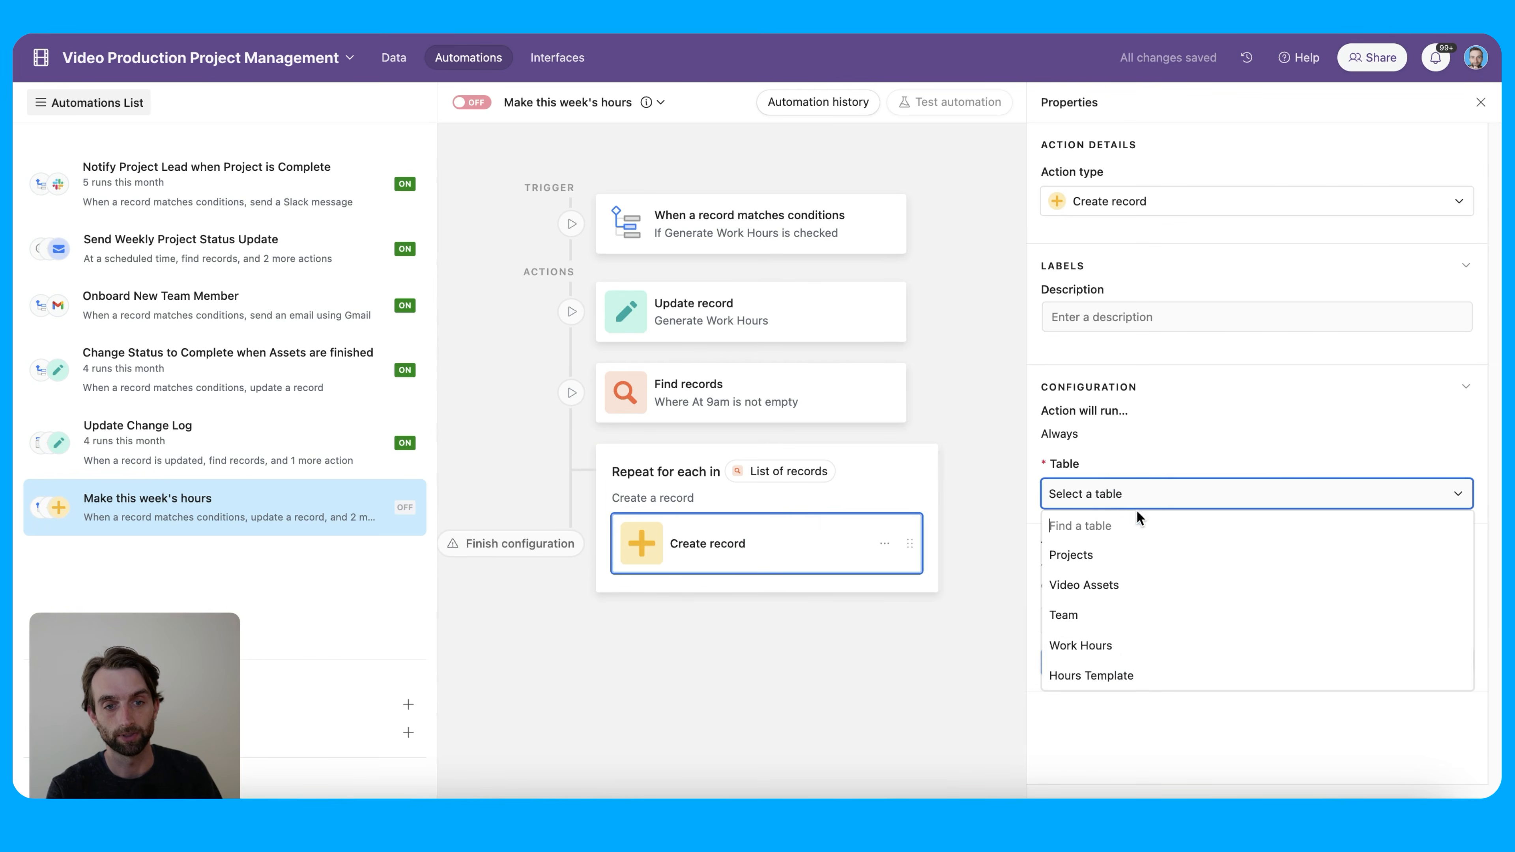
click(1167, 646)
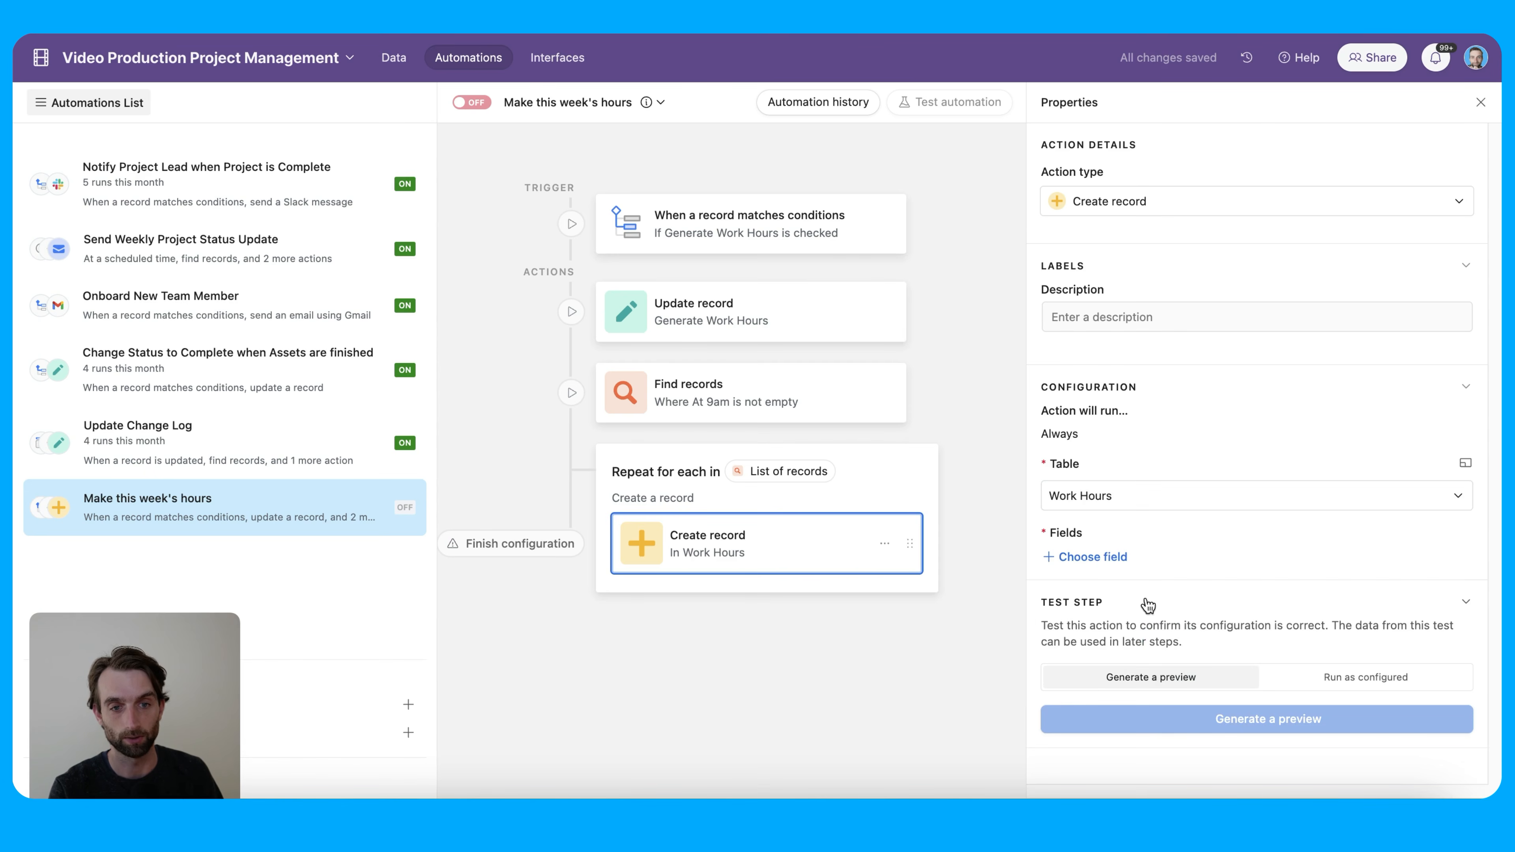
Set the new record's Team Member to the trigger's Airtable record ID
click(1114, 557)
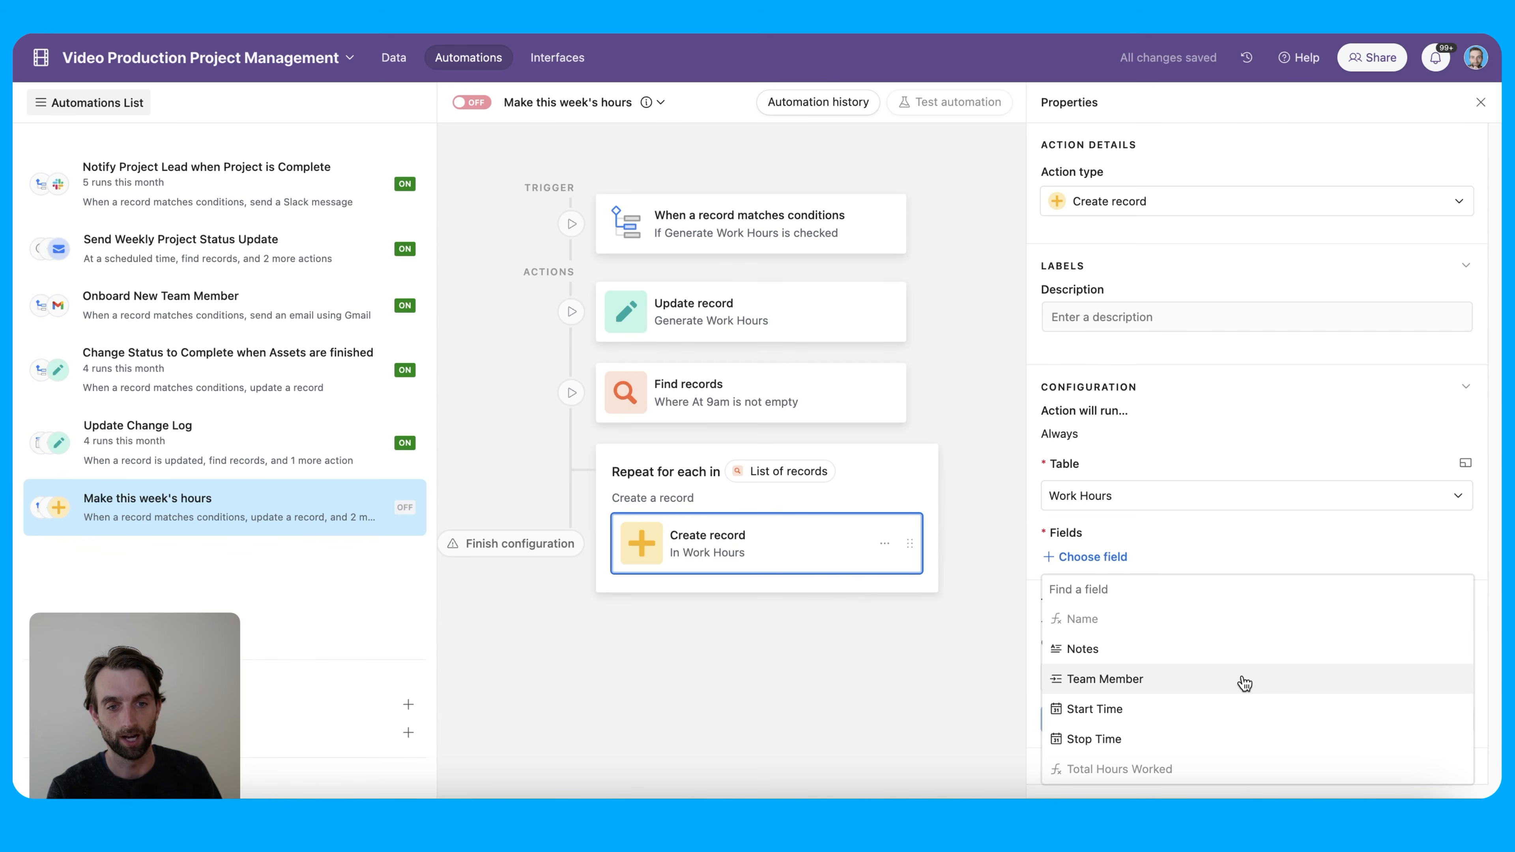
click(1244, 681)
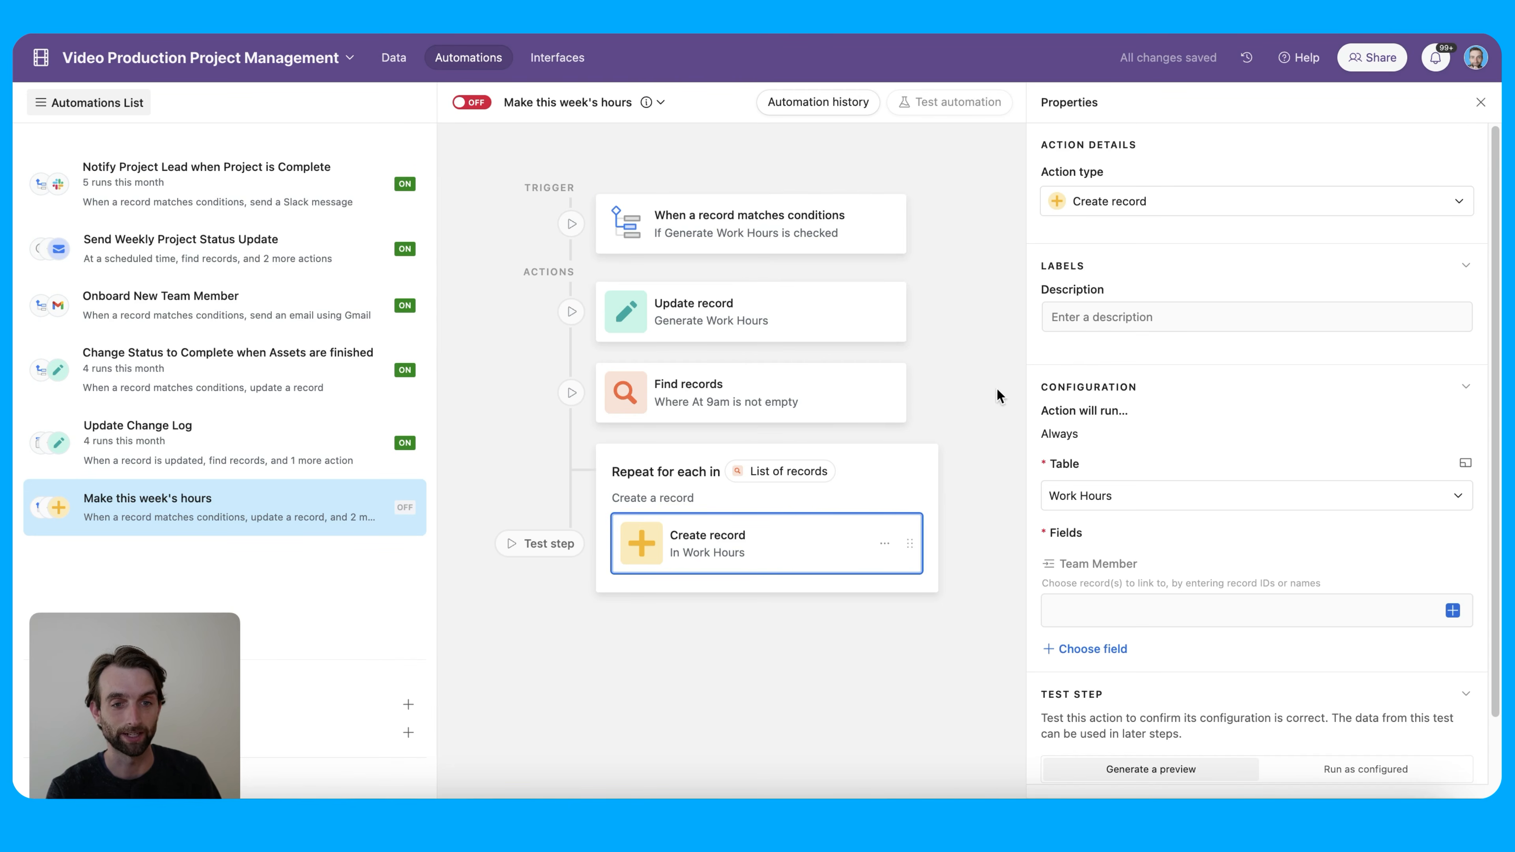
click(1451, 610)
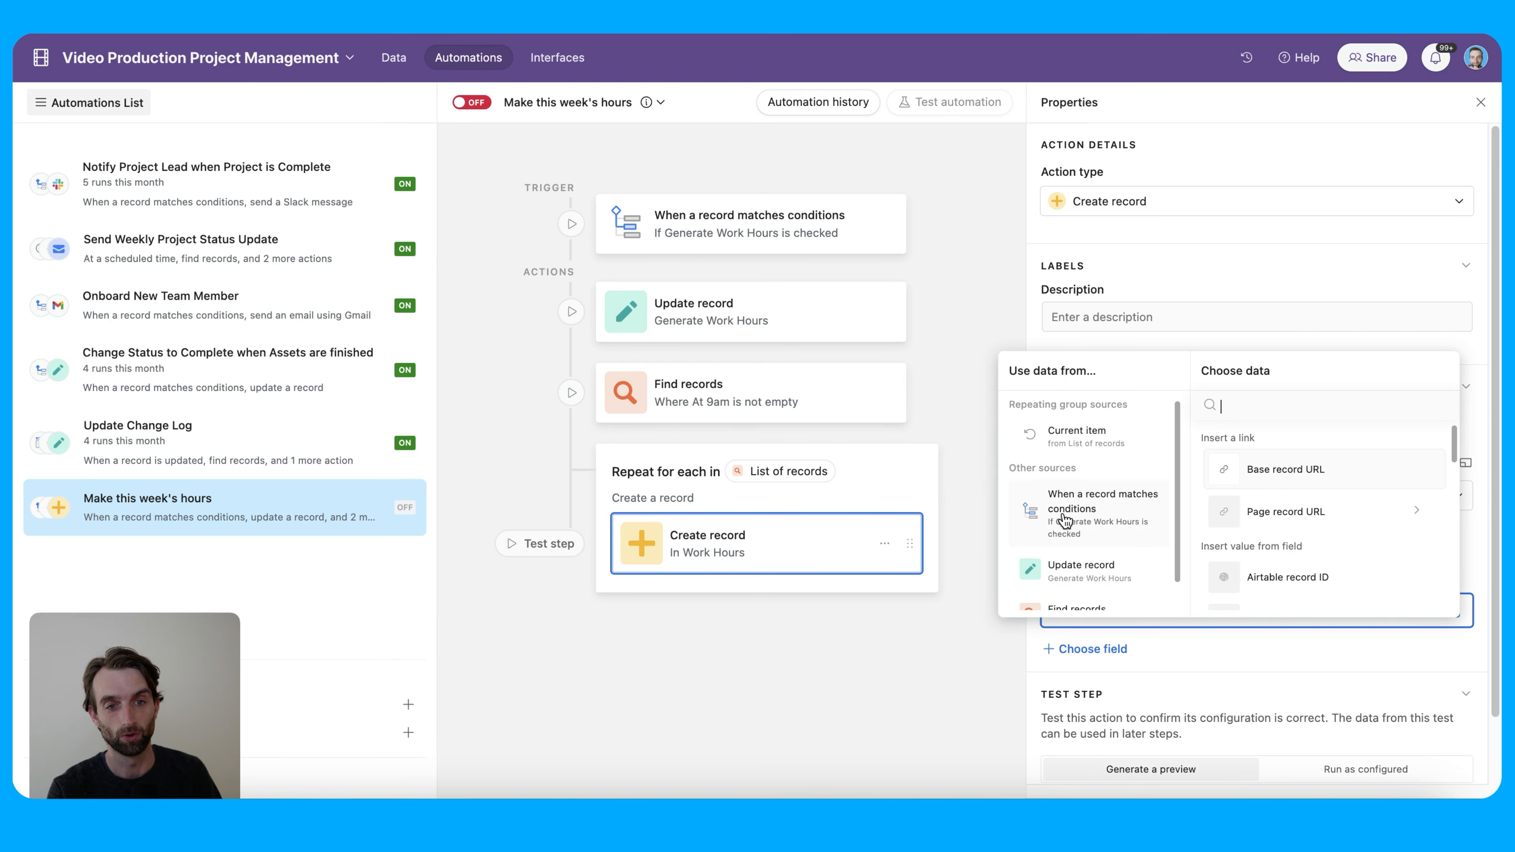
scroll(1315, 531, down, 1)
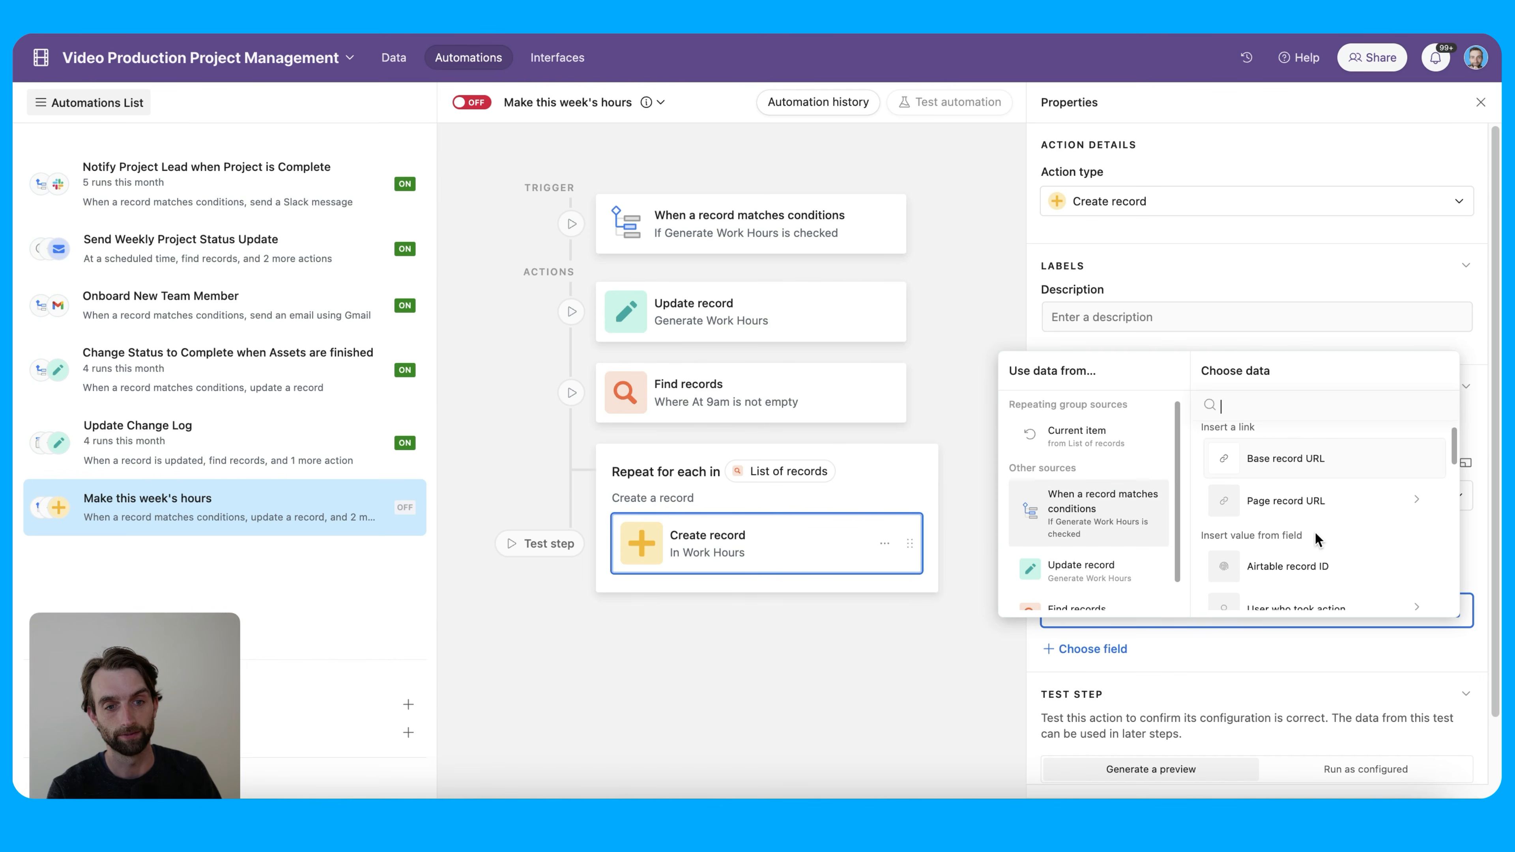
click(1325, 565)
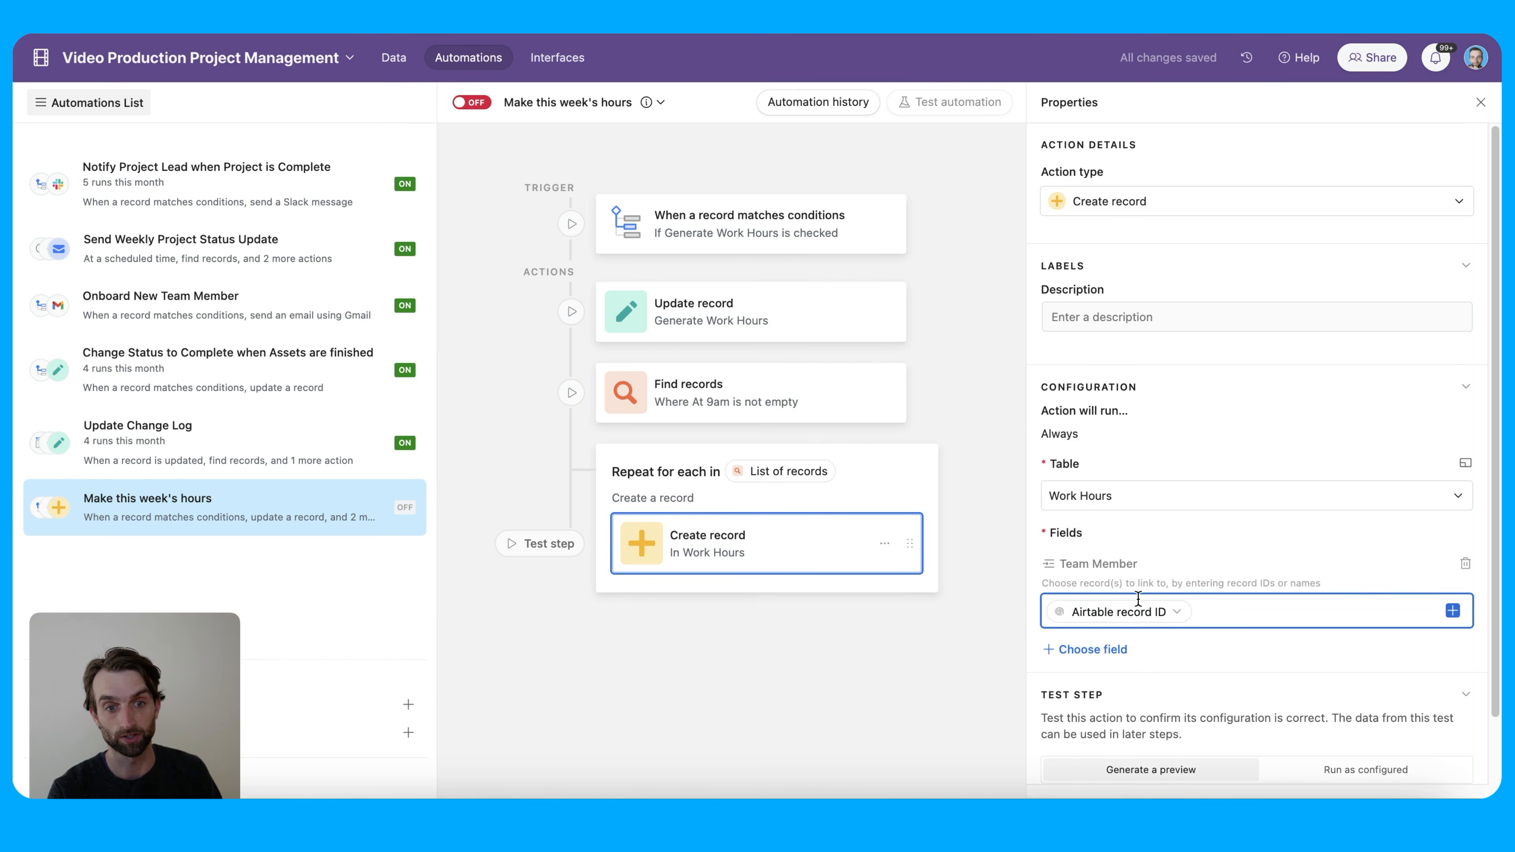
mouse_move(1130, 598)
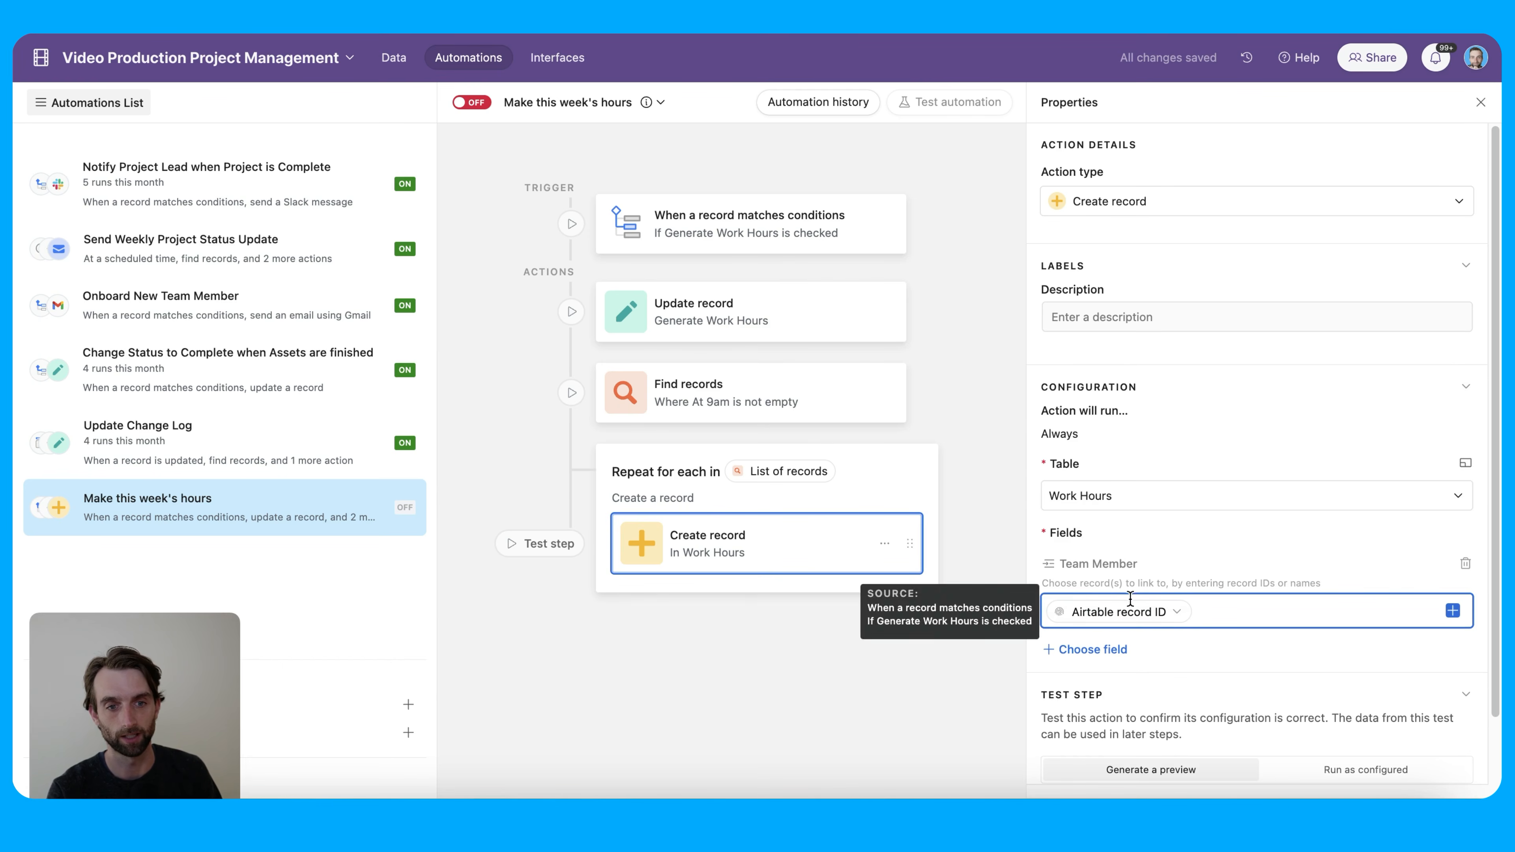
click(1122, 654)
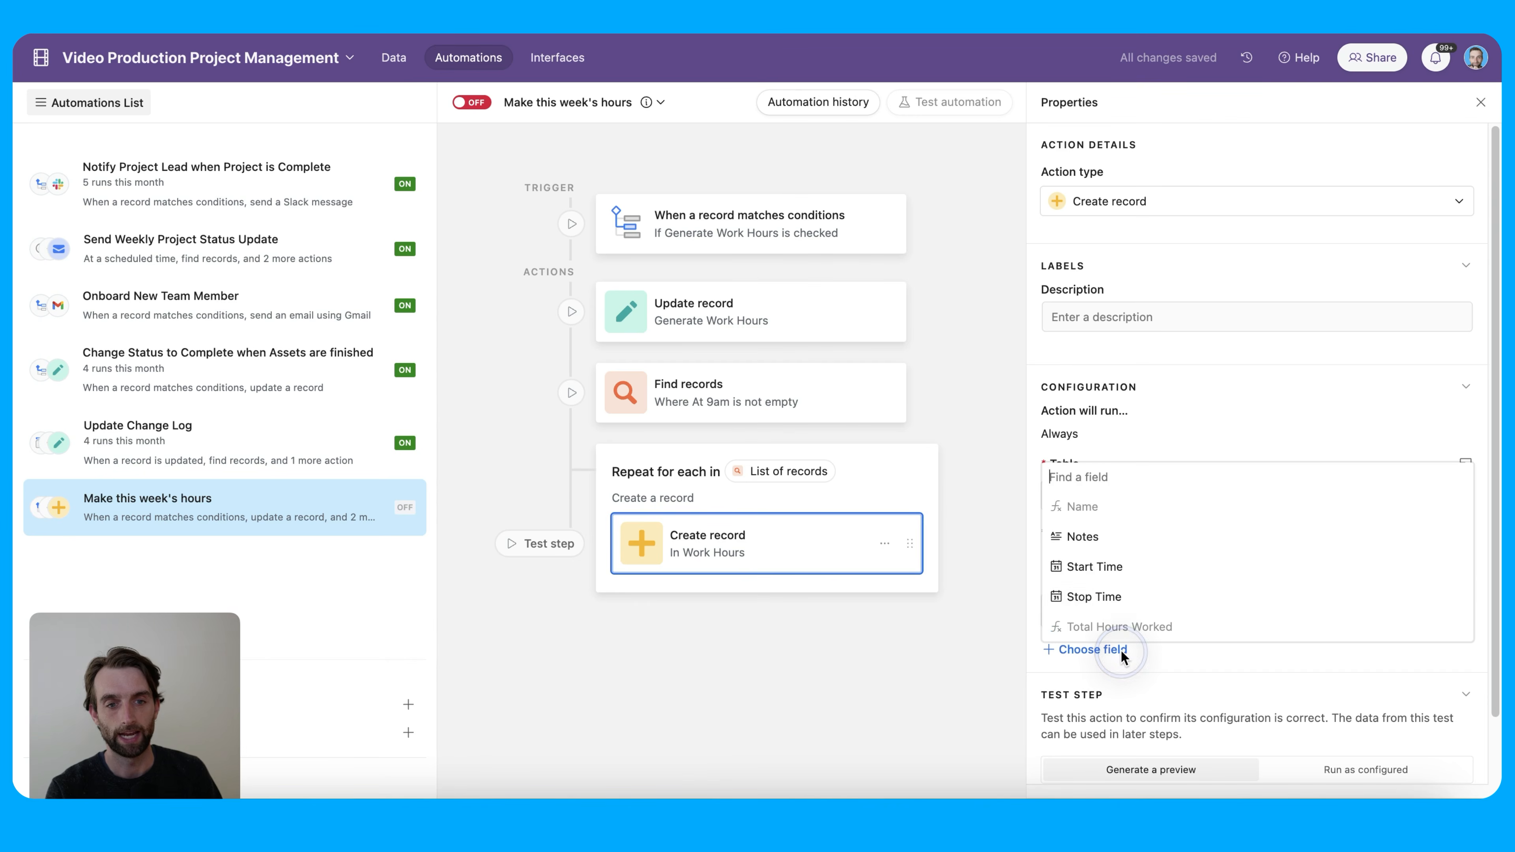
Fill Start Time dynamically with the current looped item's At 9am value
click(1123, 578)
scroll(1226, 654, down, 1)
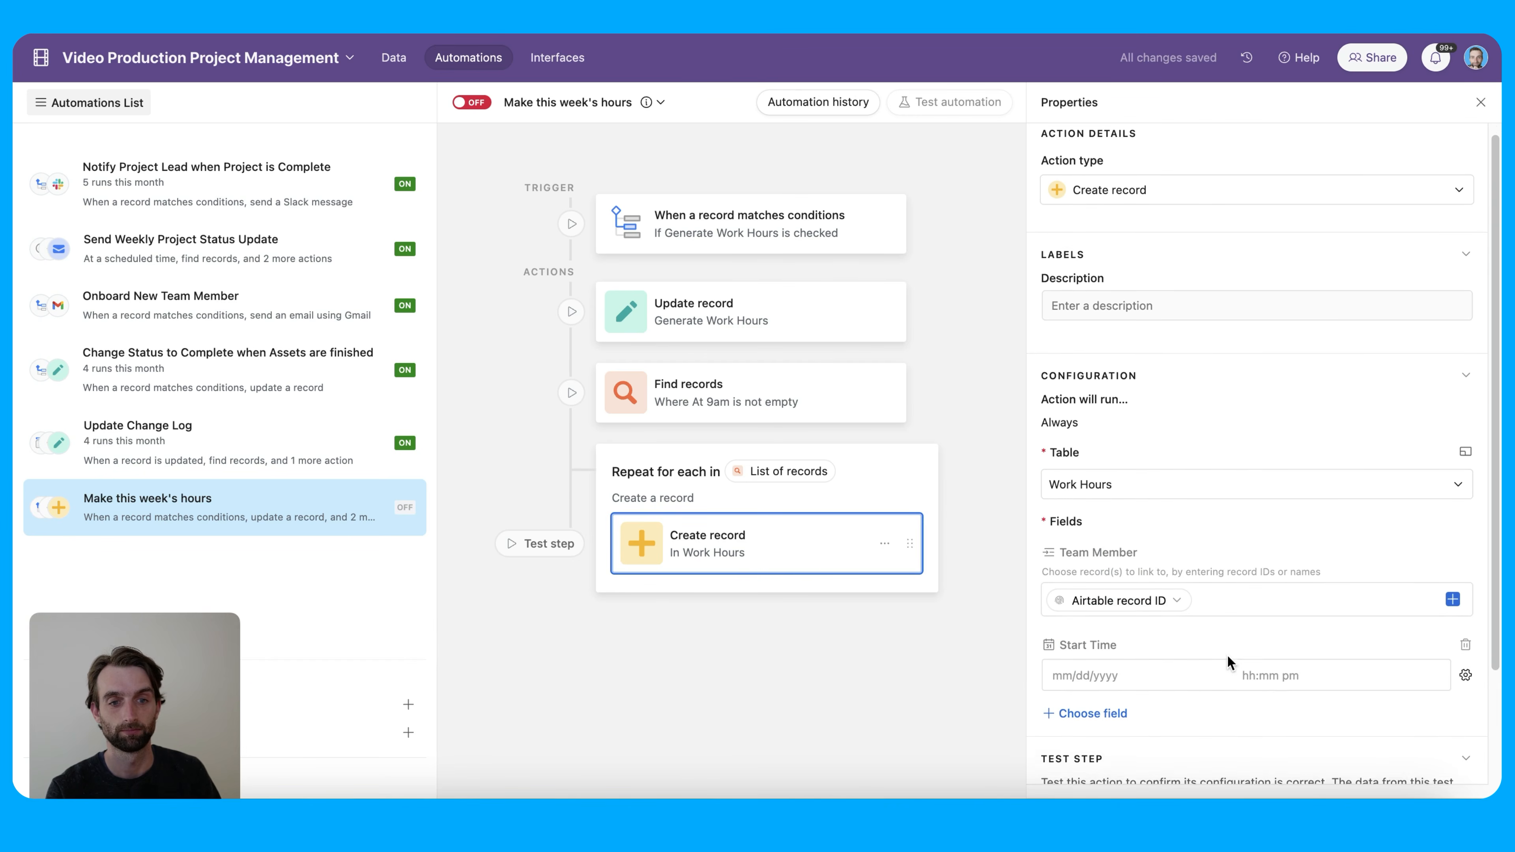
click(1465, 665)
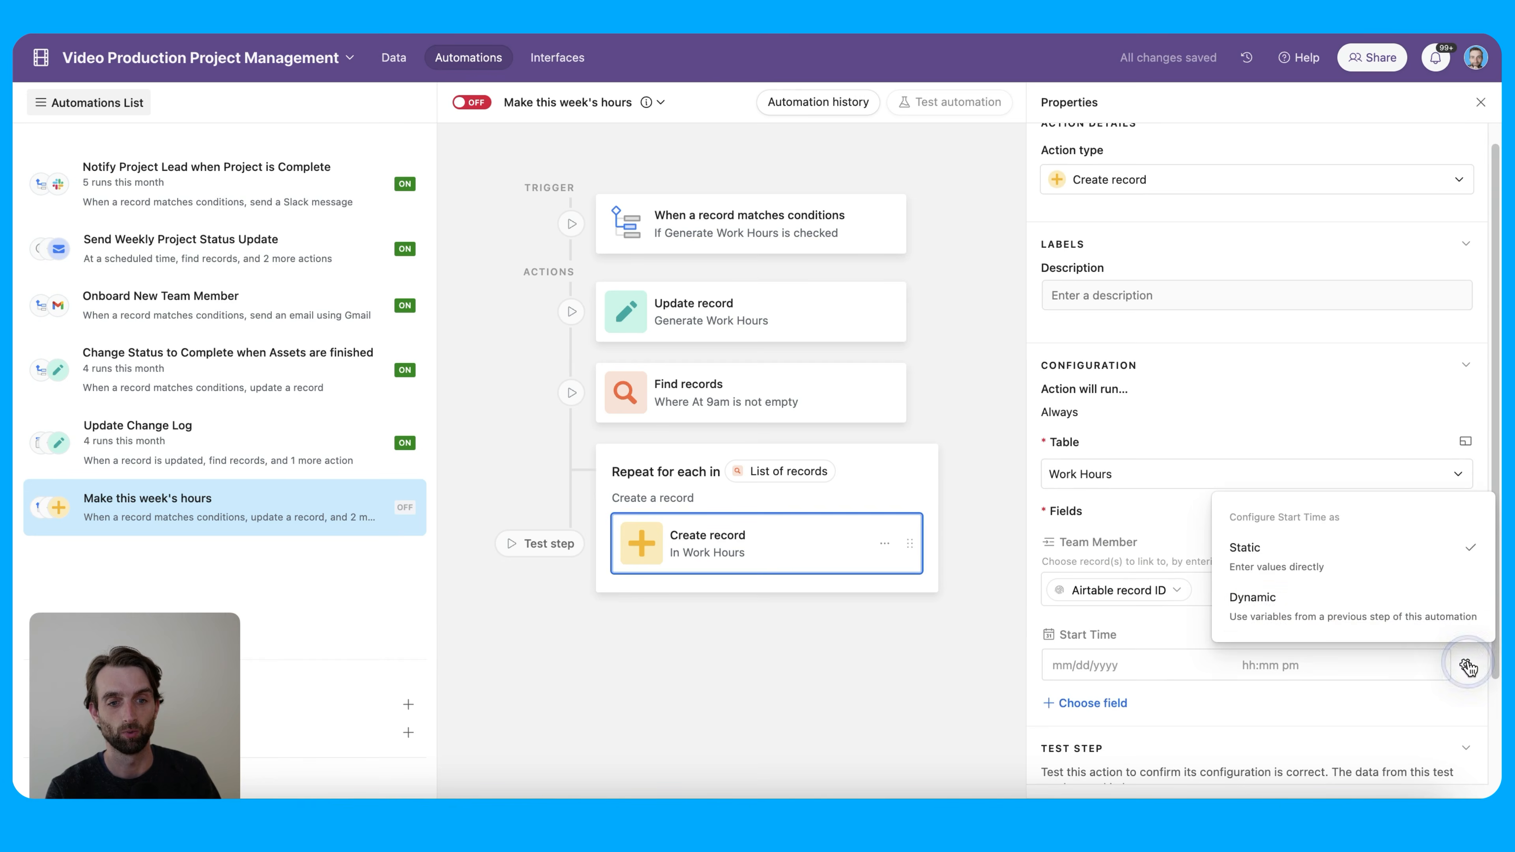
click(1323, 614)
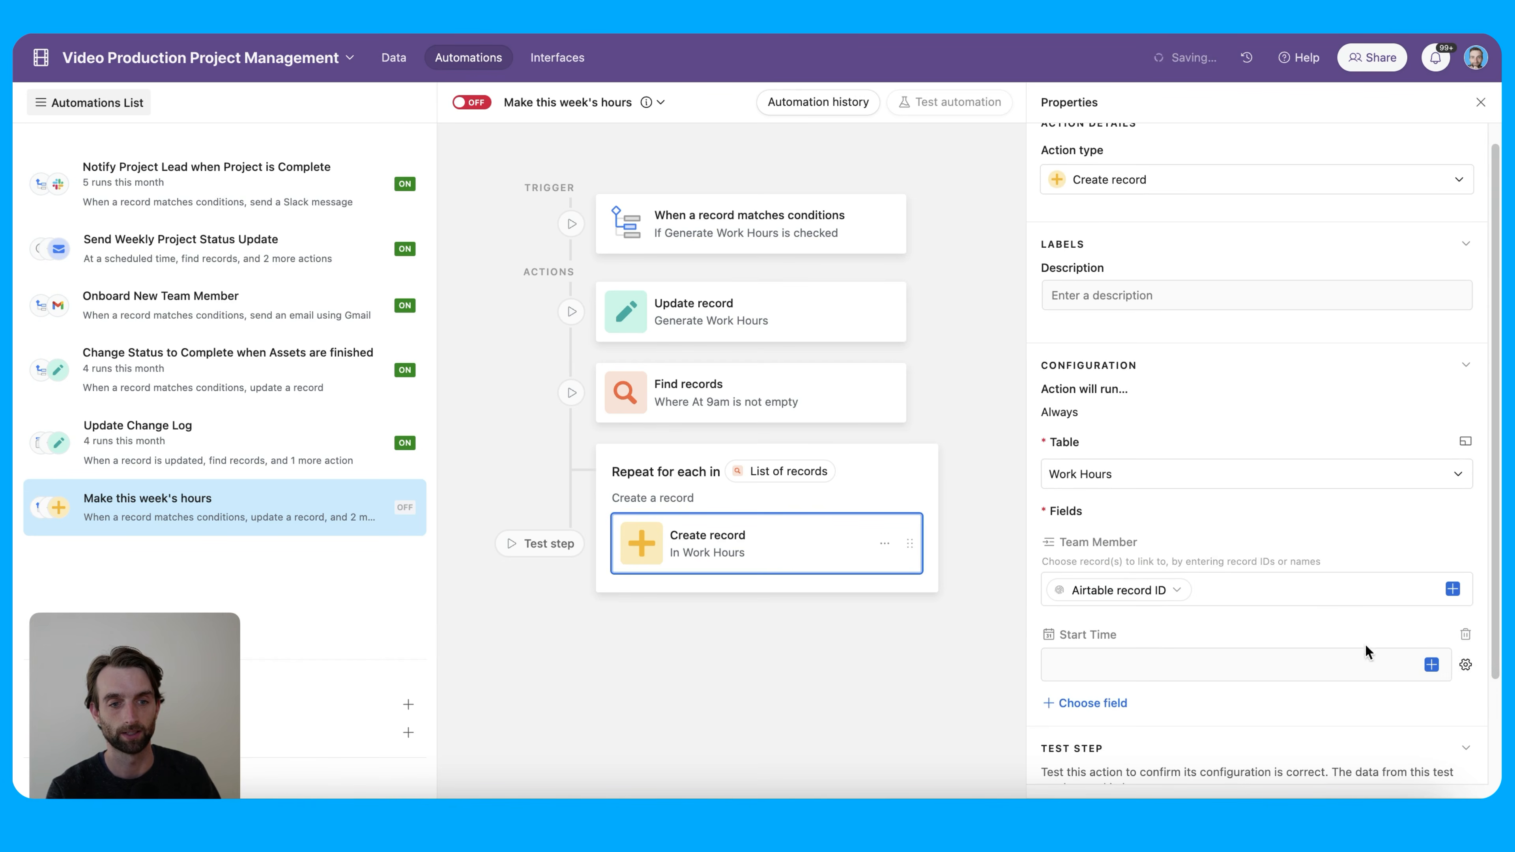
click(1431, 664)
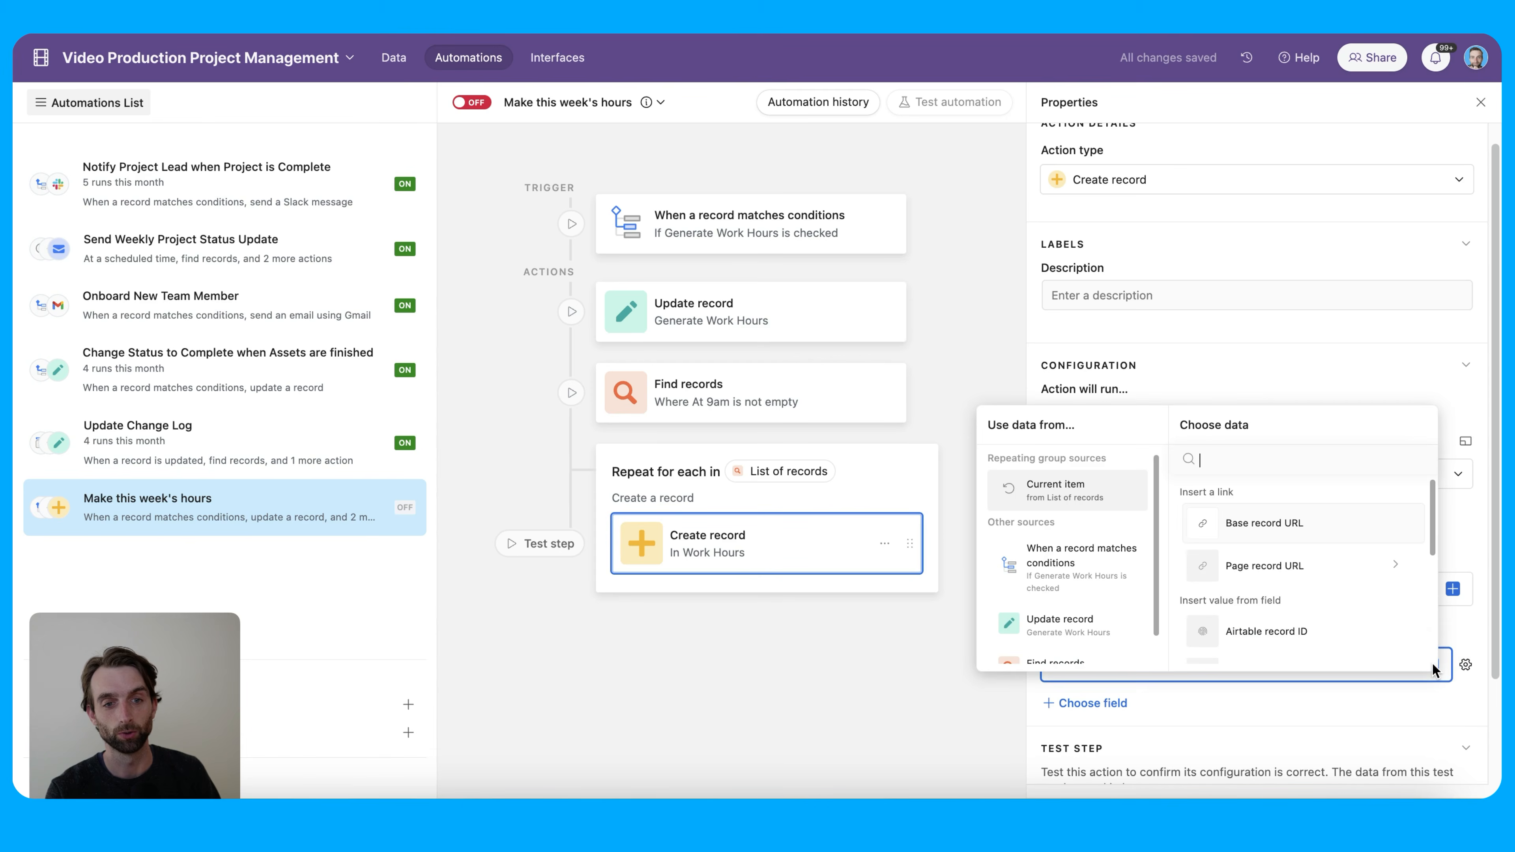
scroll(1095, 585, down, 1)
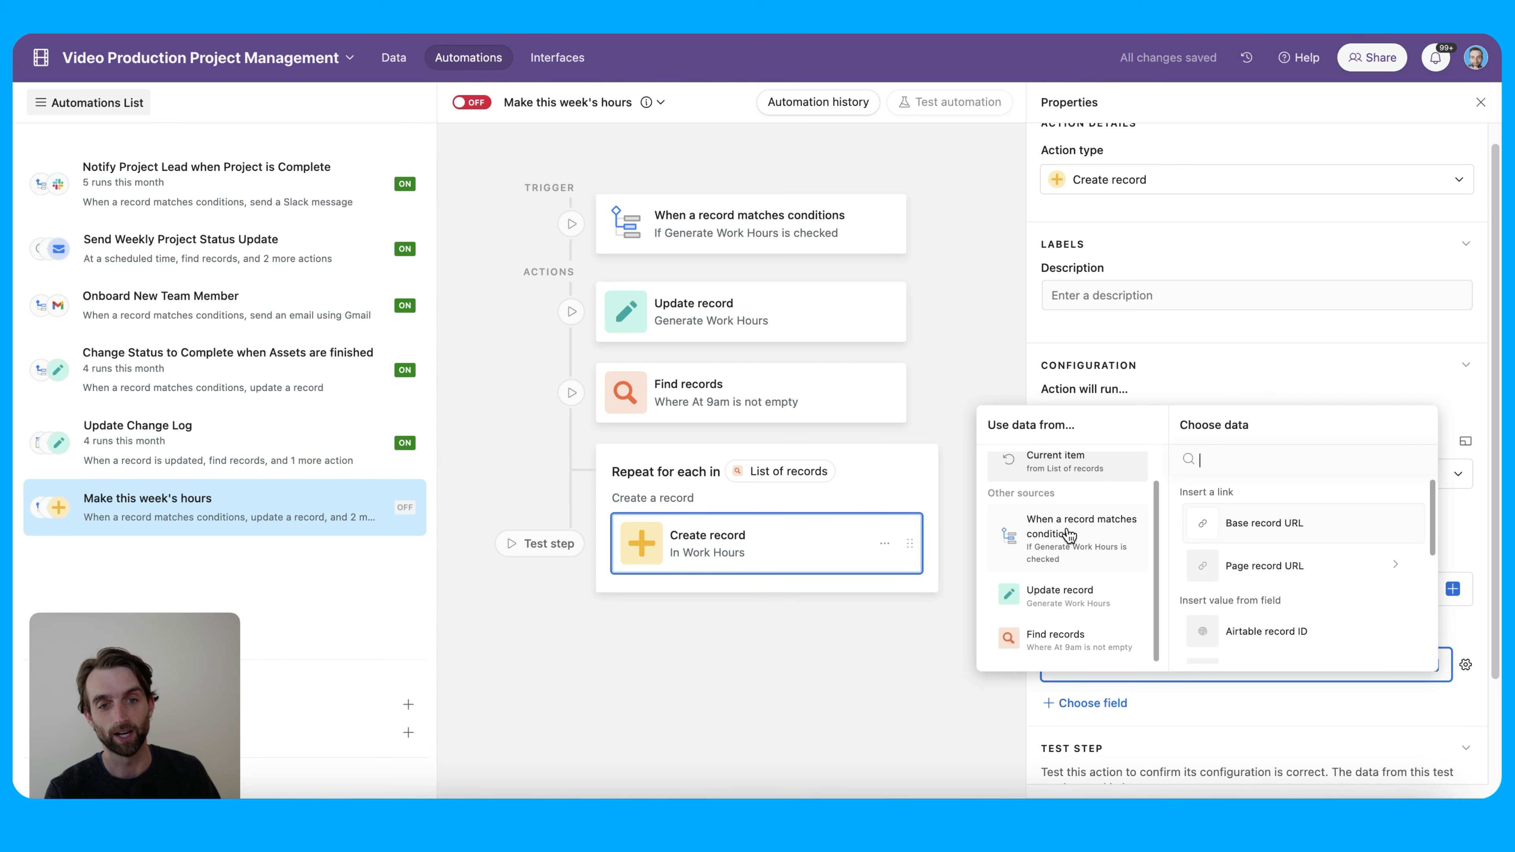
scroll(1058, 561, up, 1)
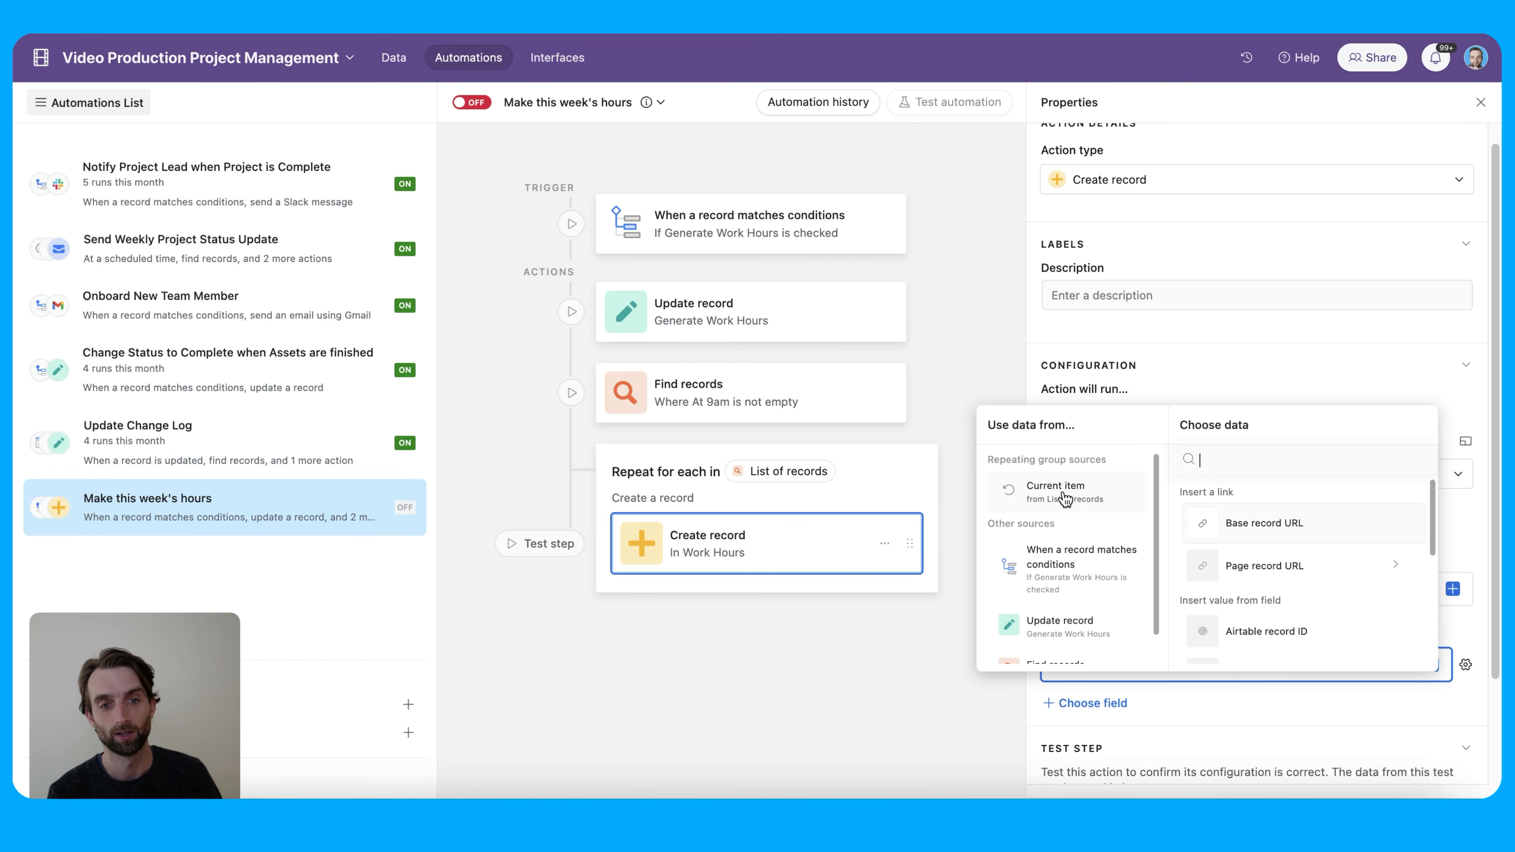
click(1063, 495)
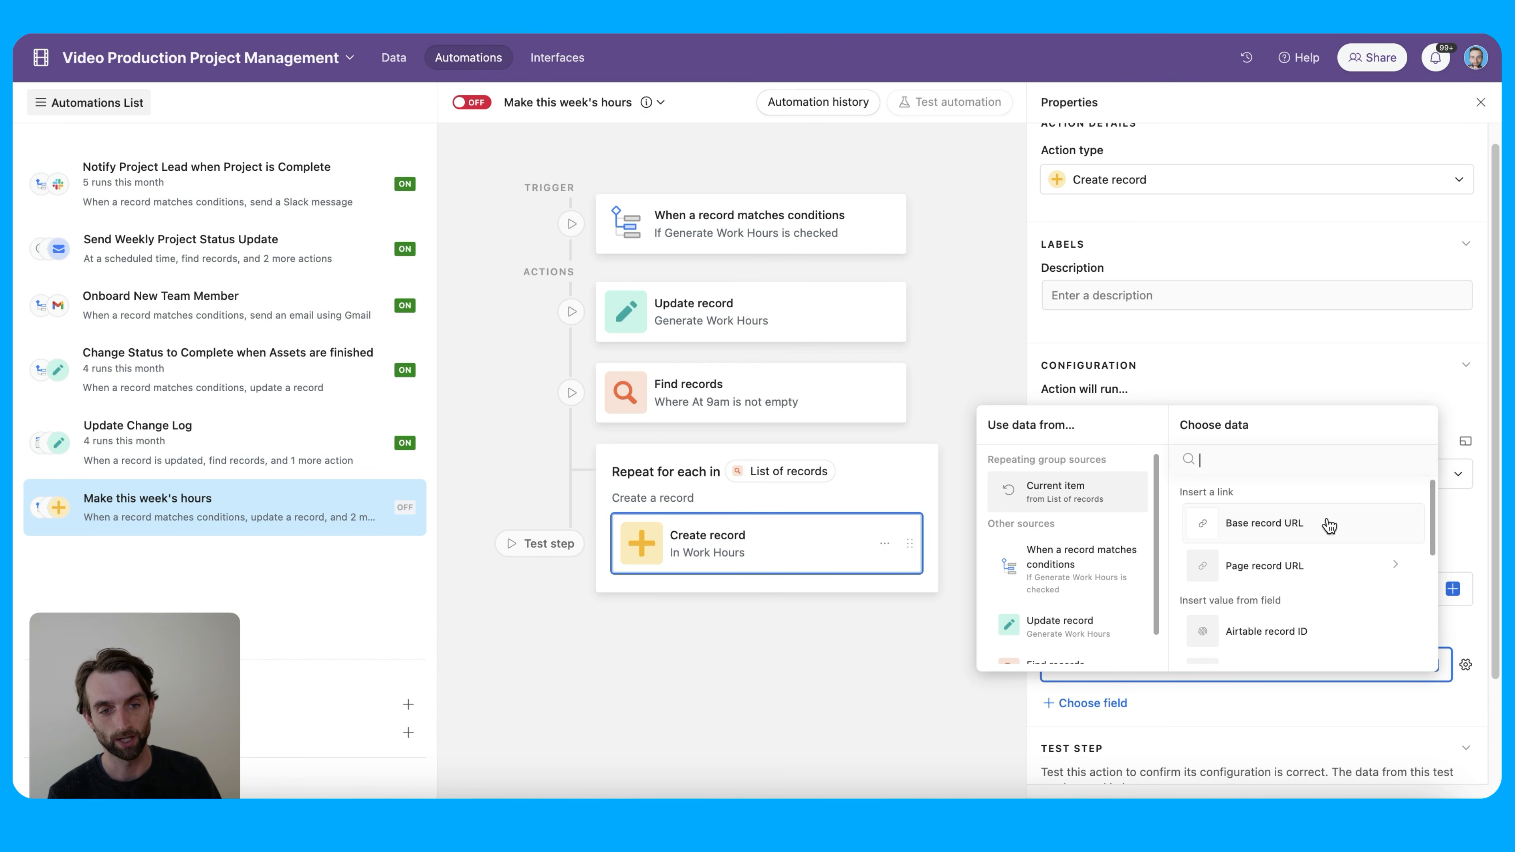
scroll(1314, 590, down, 3)
scroll(1314, 585, down, 1)
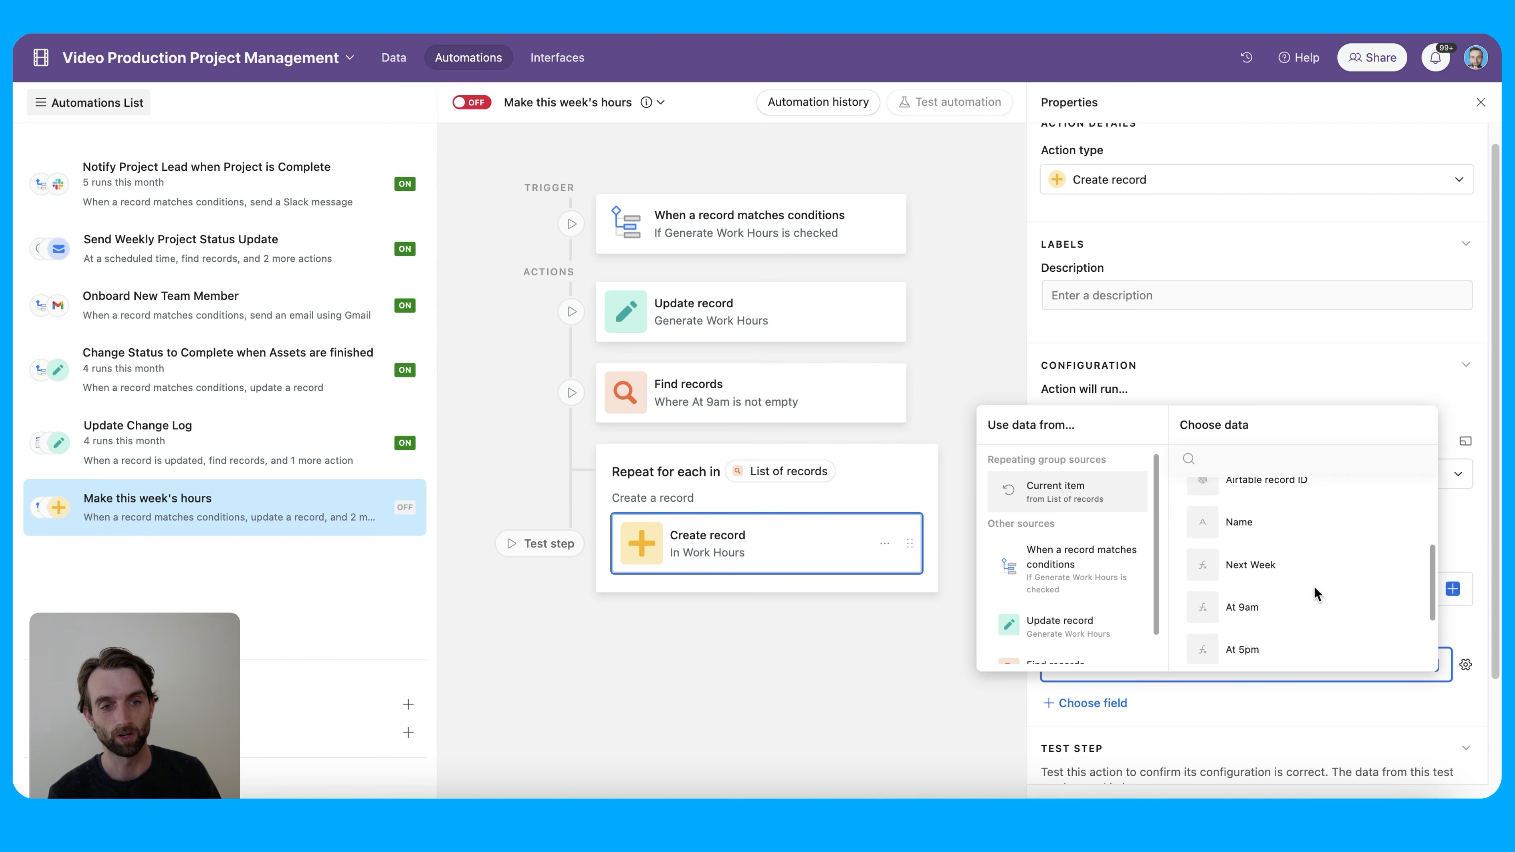
click(1297, 602)
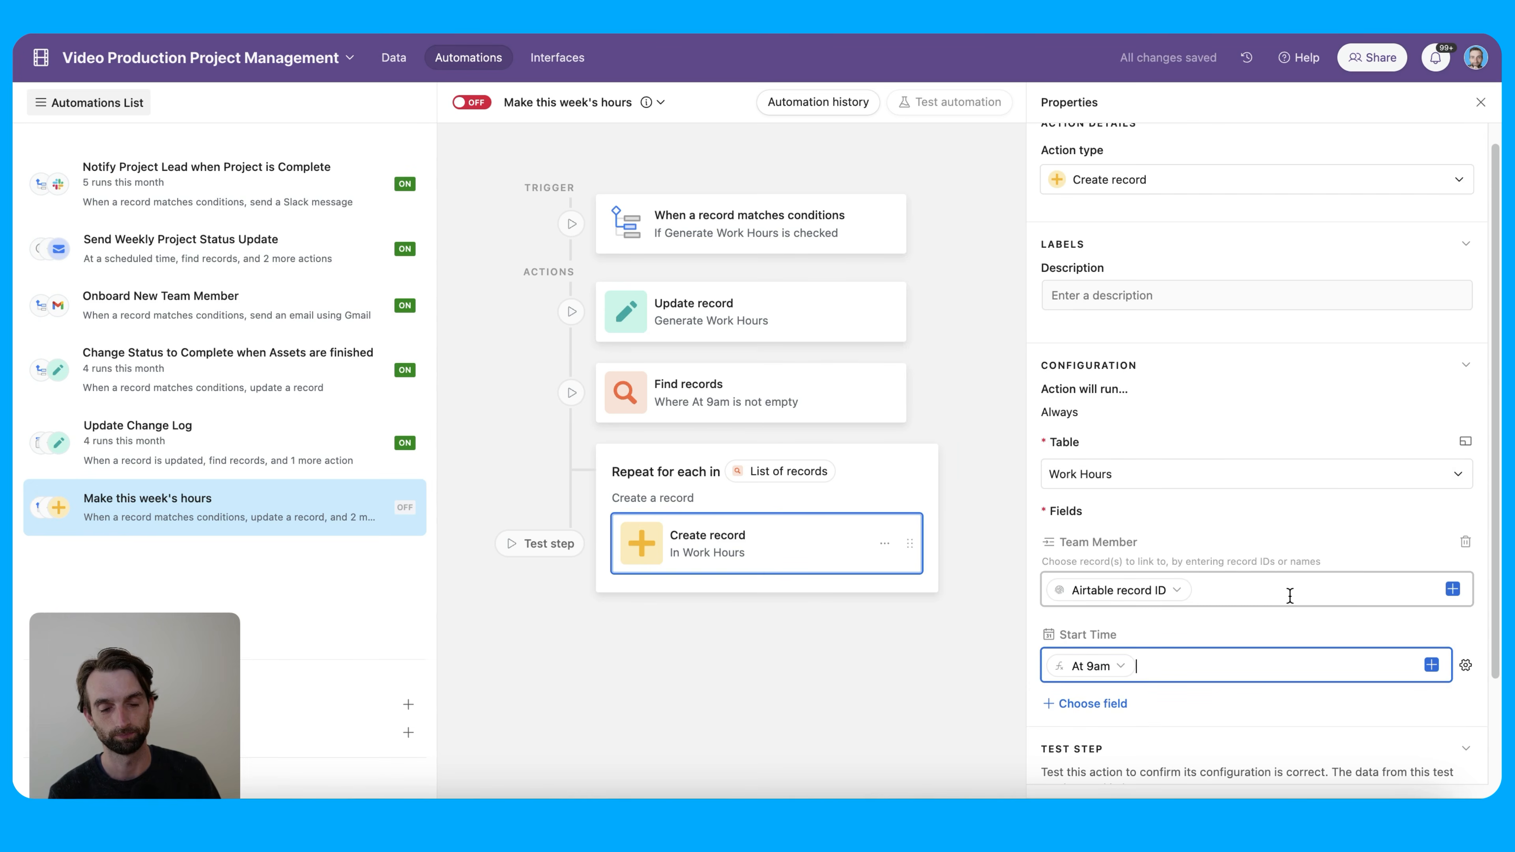
scroll(1289, 596, down, 1)
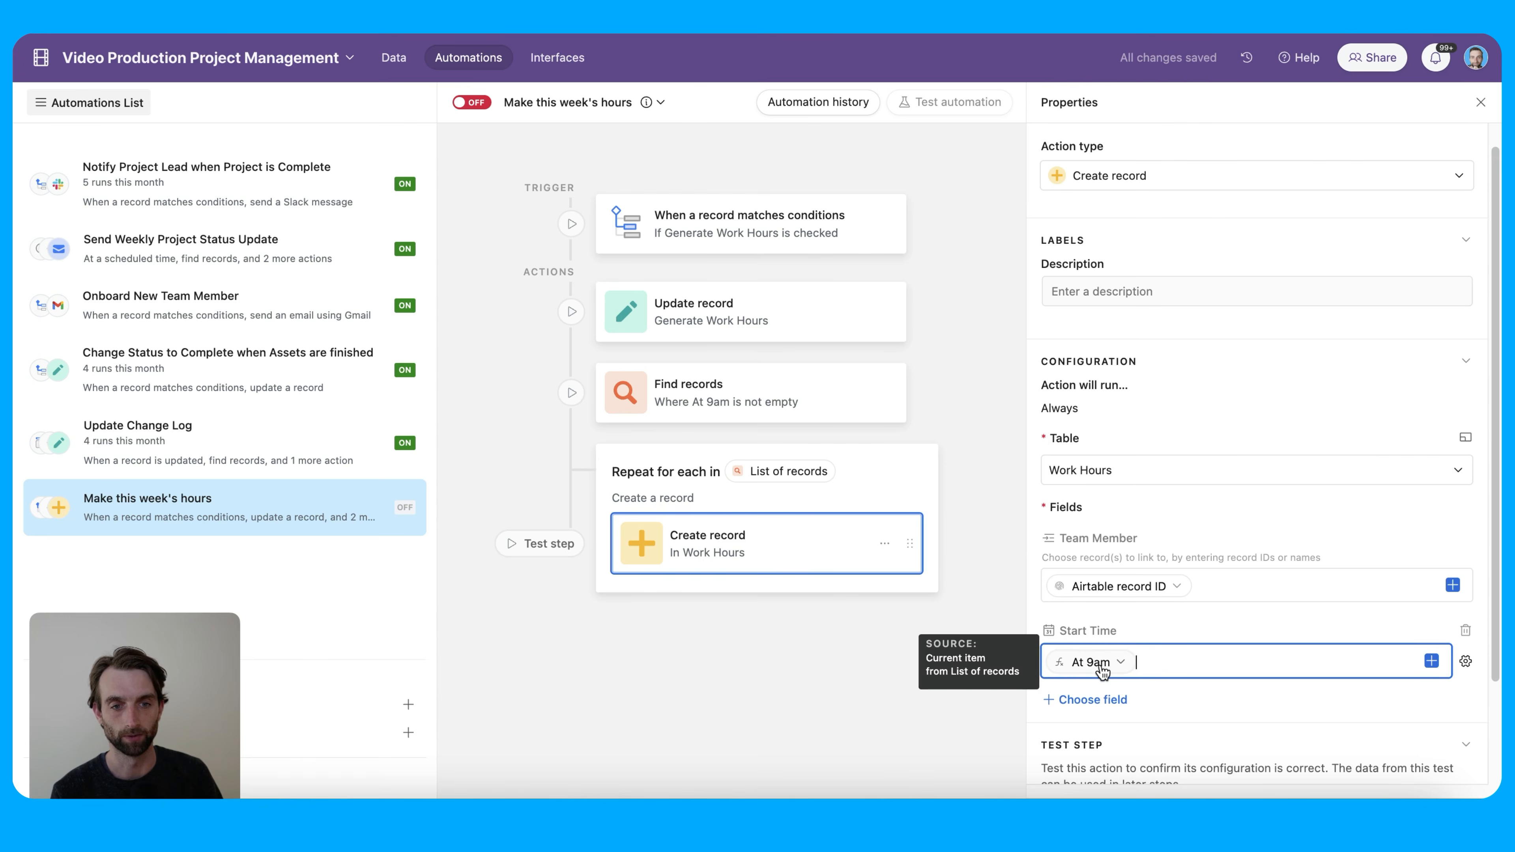
Fill Stop Time dynamically with the current looped item's At 5pm value
click(1088, 699)
click(1149, 650)
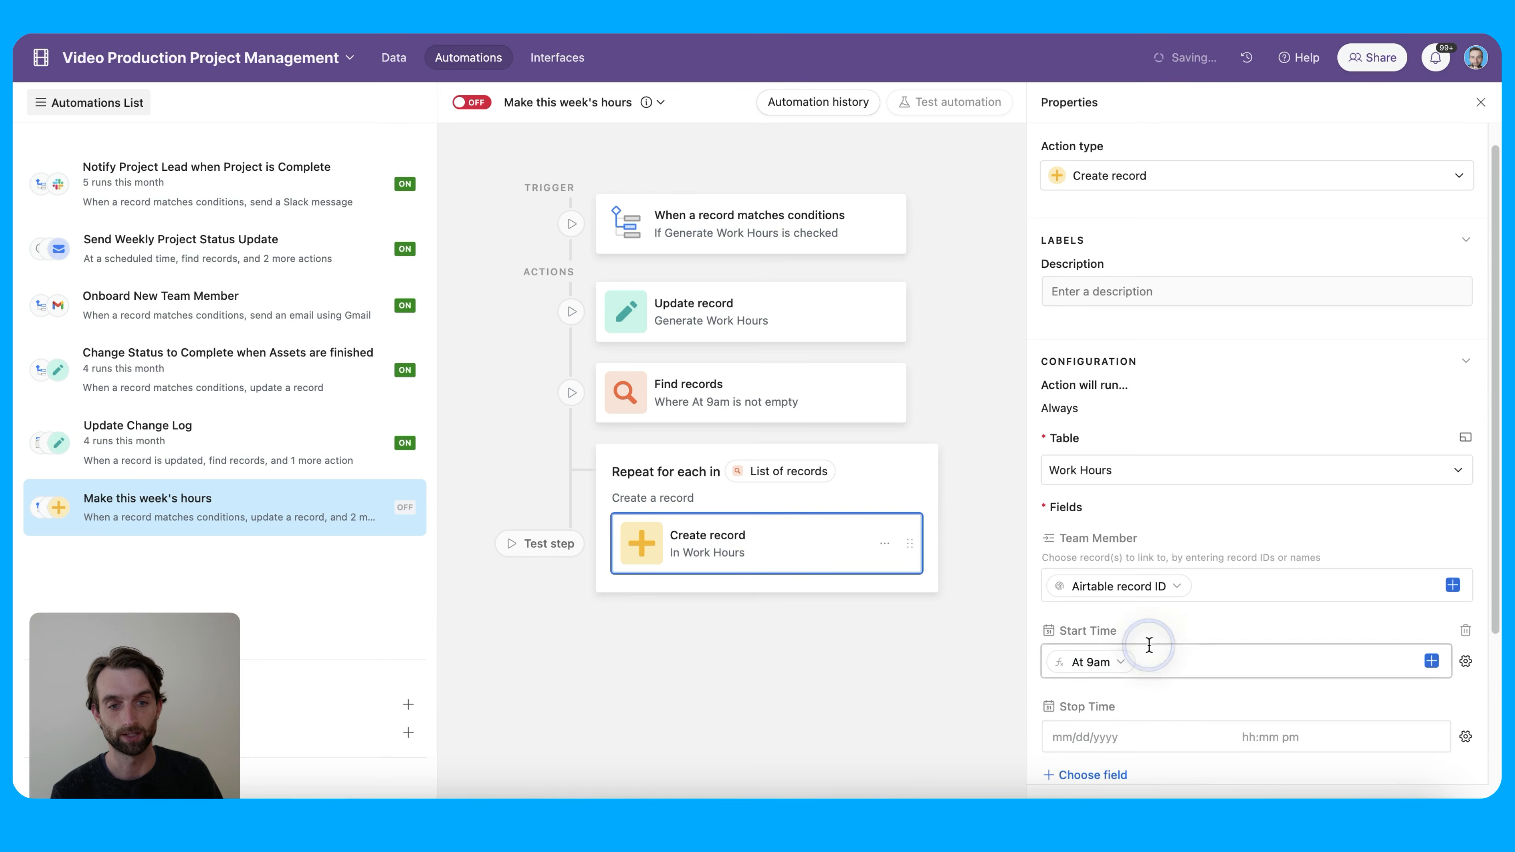
click(1462, 738)
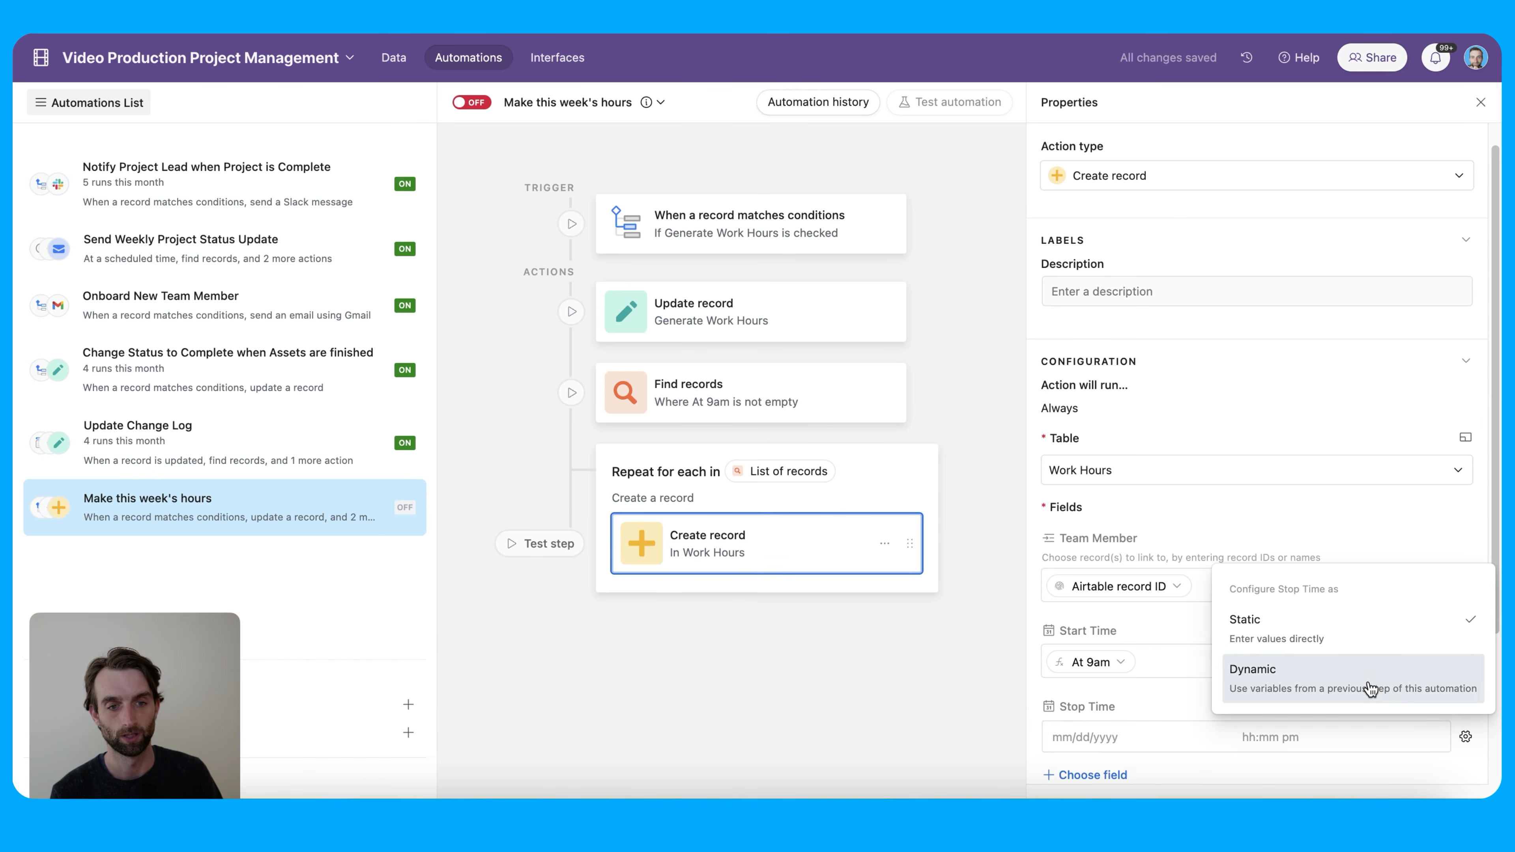
click(1270, 686)
click(1430, 738)
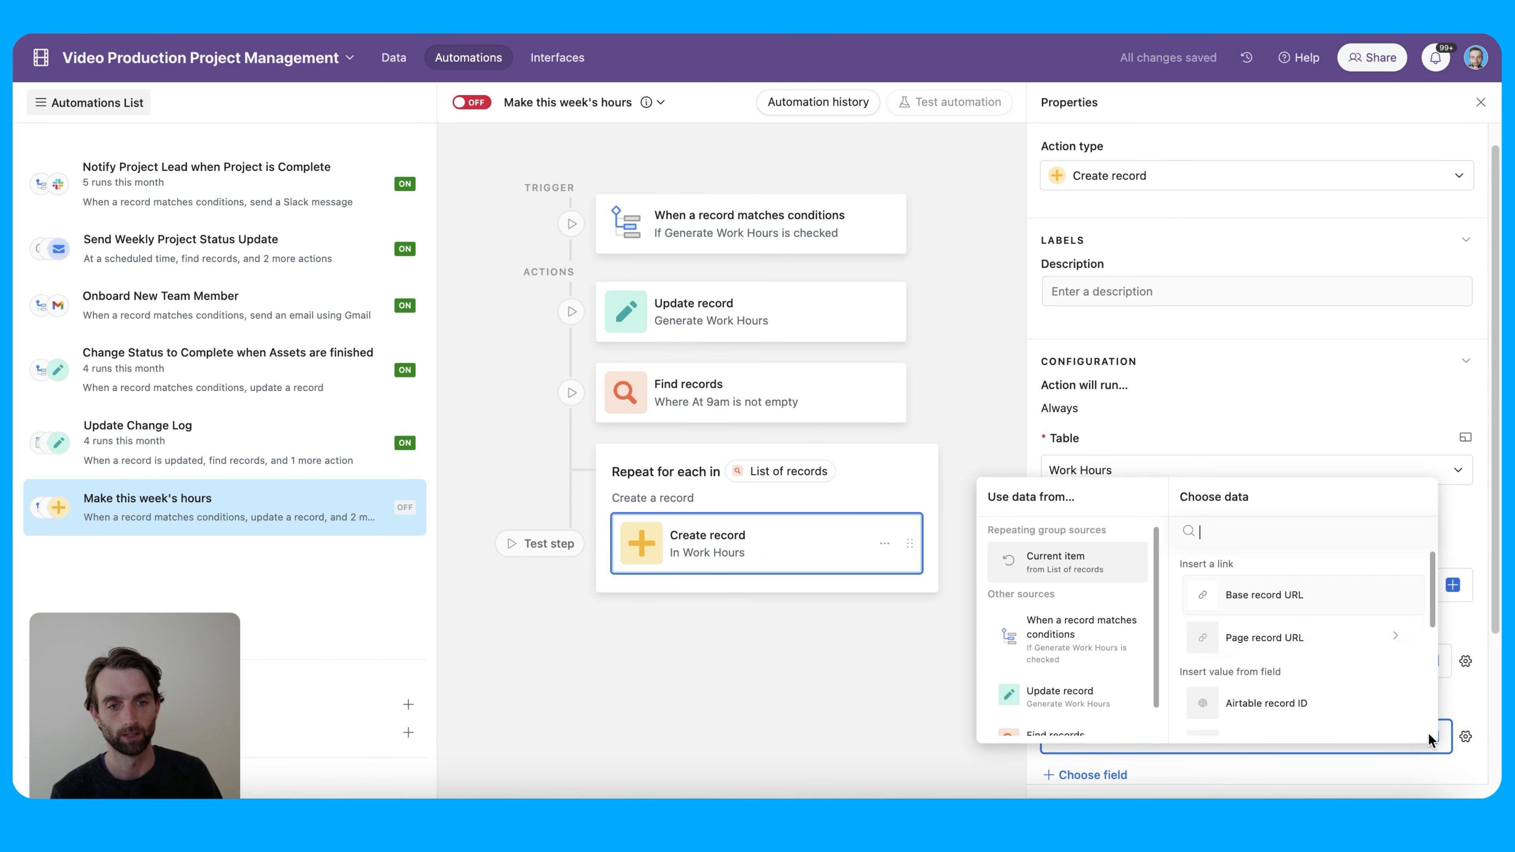
scroll(1287, 657, down, 1)
scroll(1286, 656, down, 4)
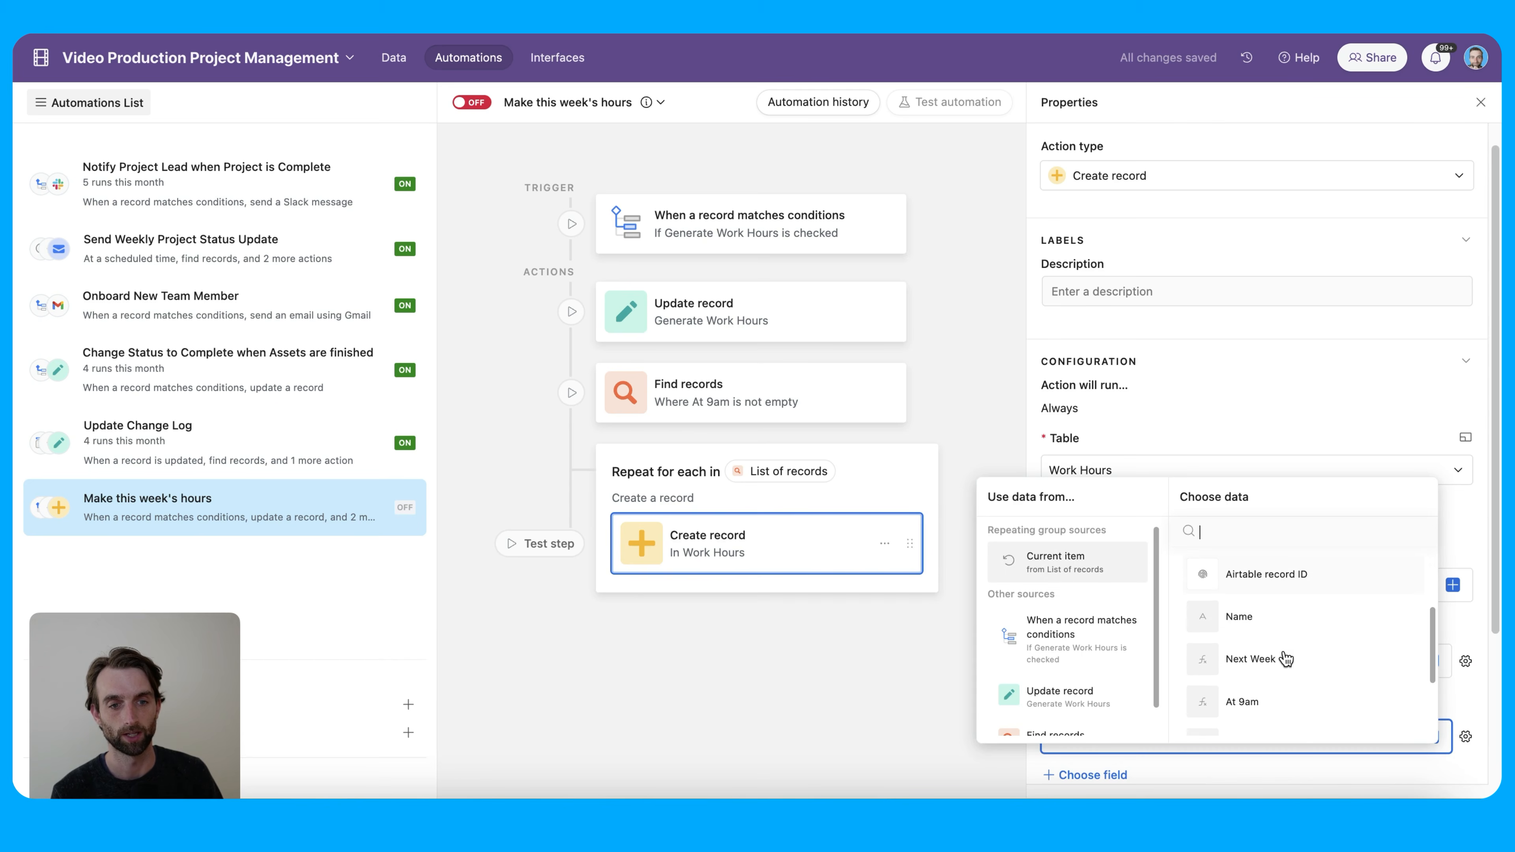
click(1288, 650)
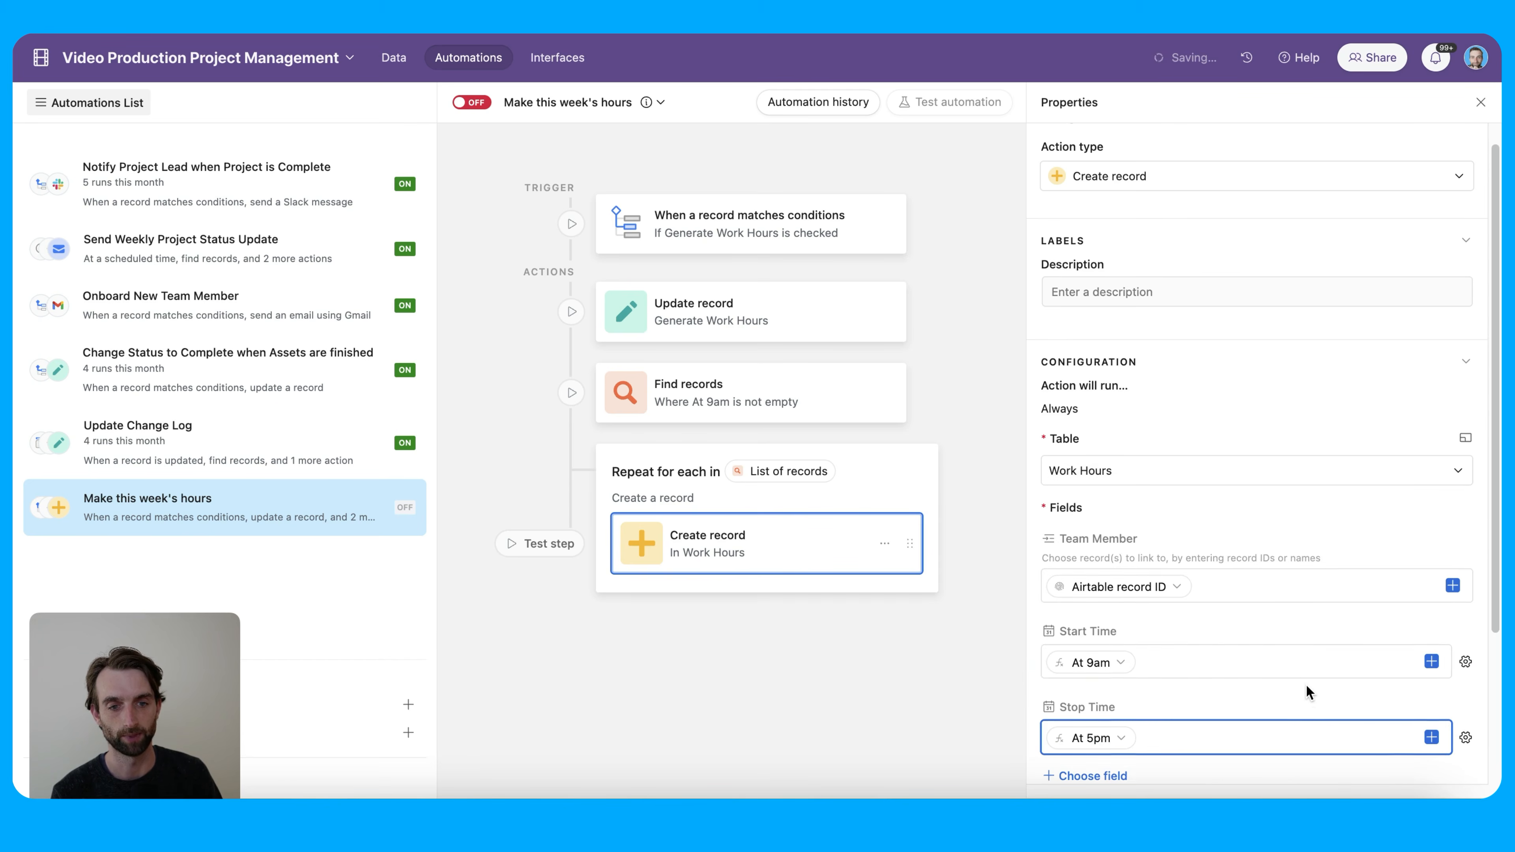
scroll(1306, 686, down, 4)
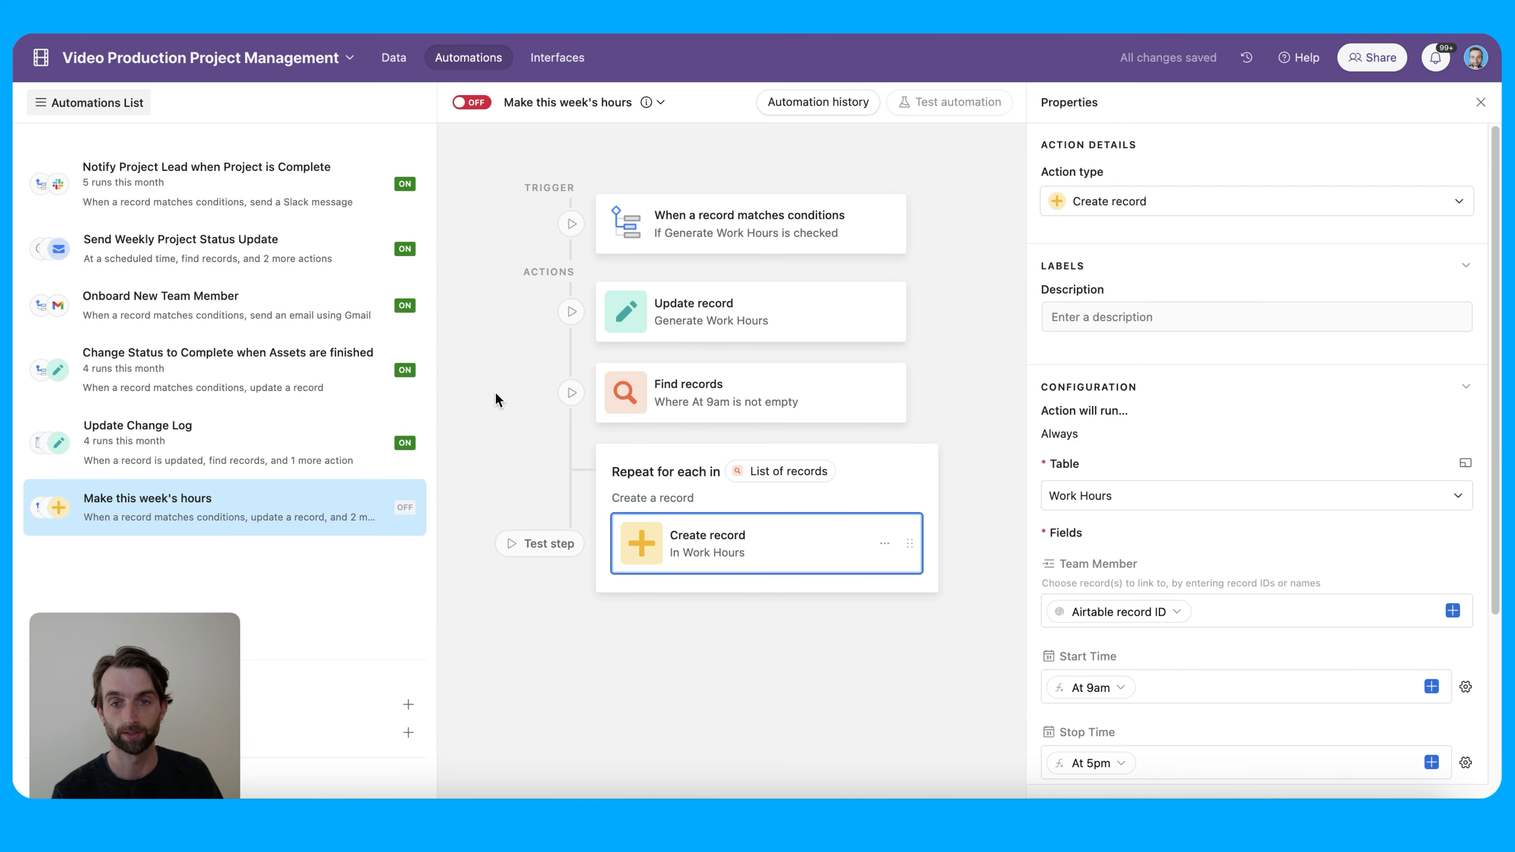
Turn on Make this week's hours, check the five Work Hours records, then return to Team
click(477, 109)
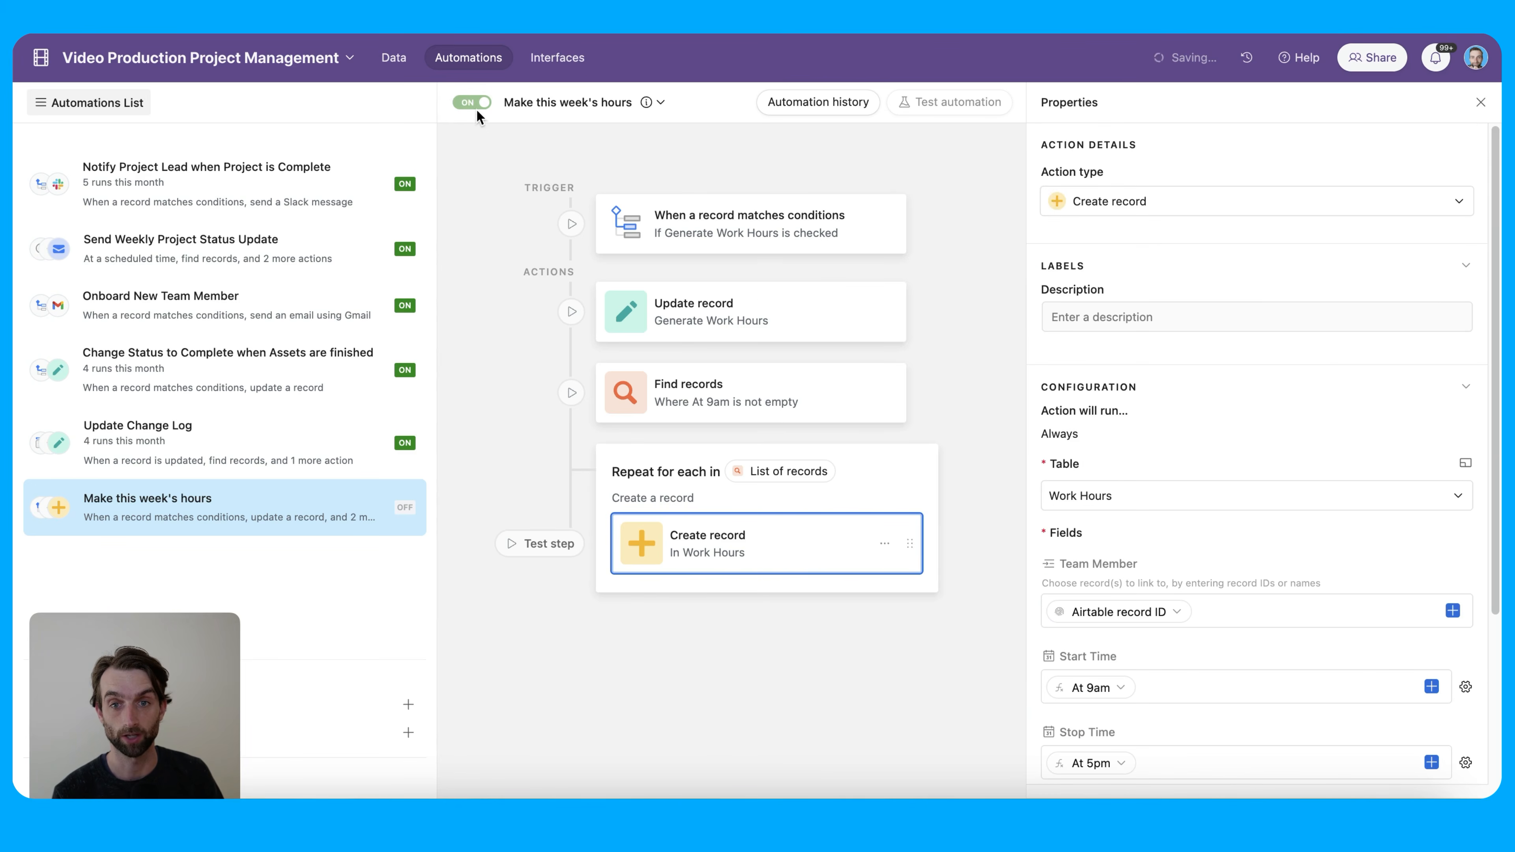
click(395, 60)
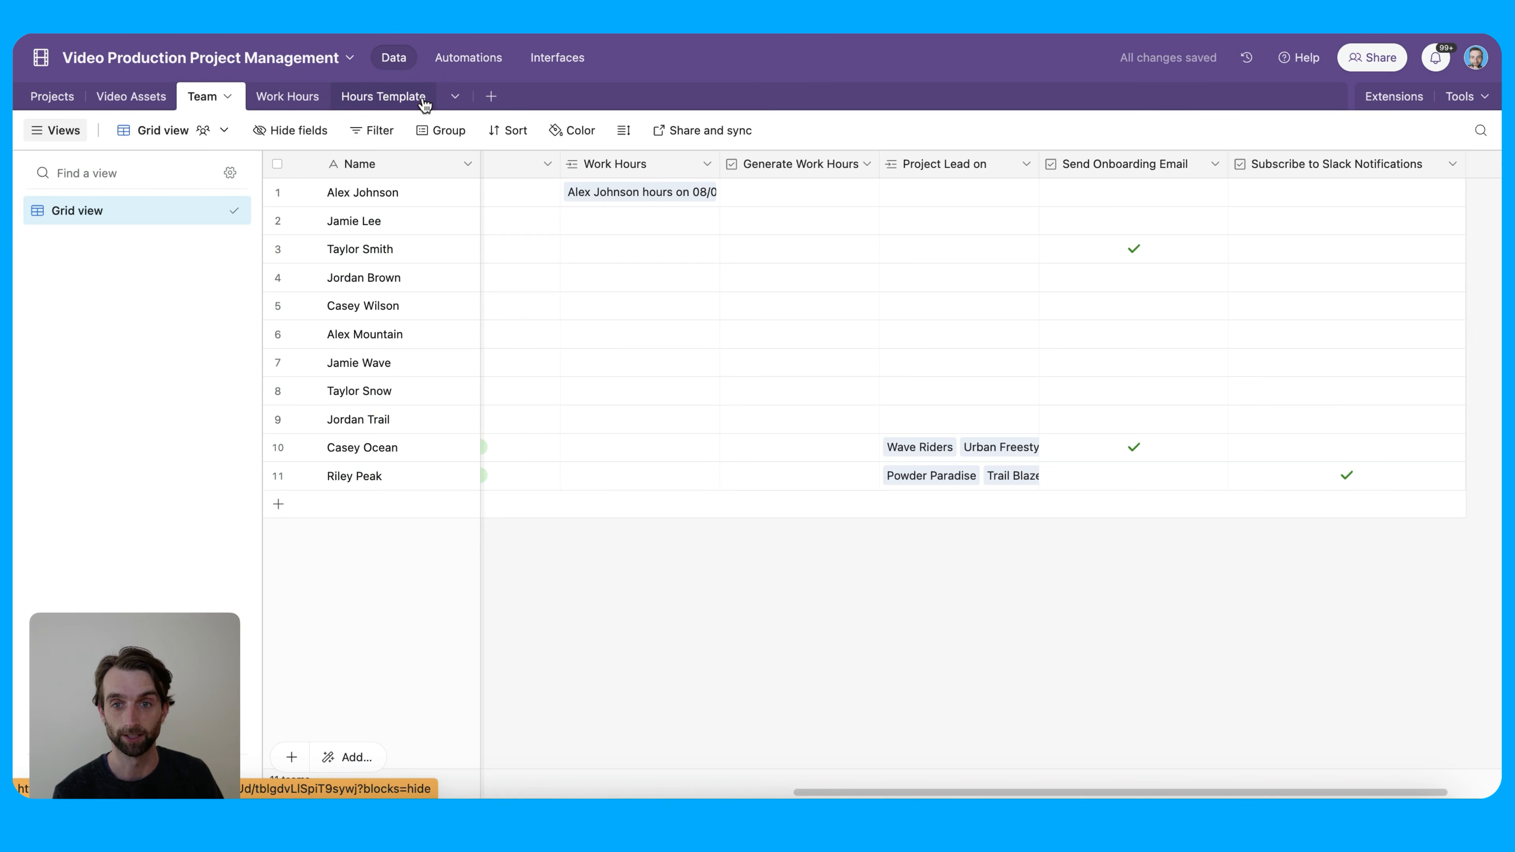
click(267, 99)
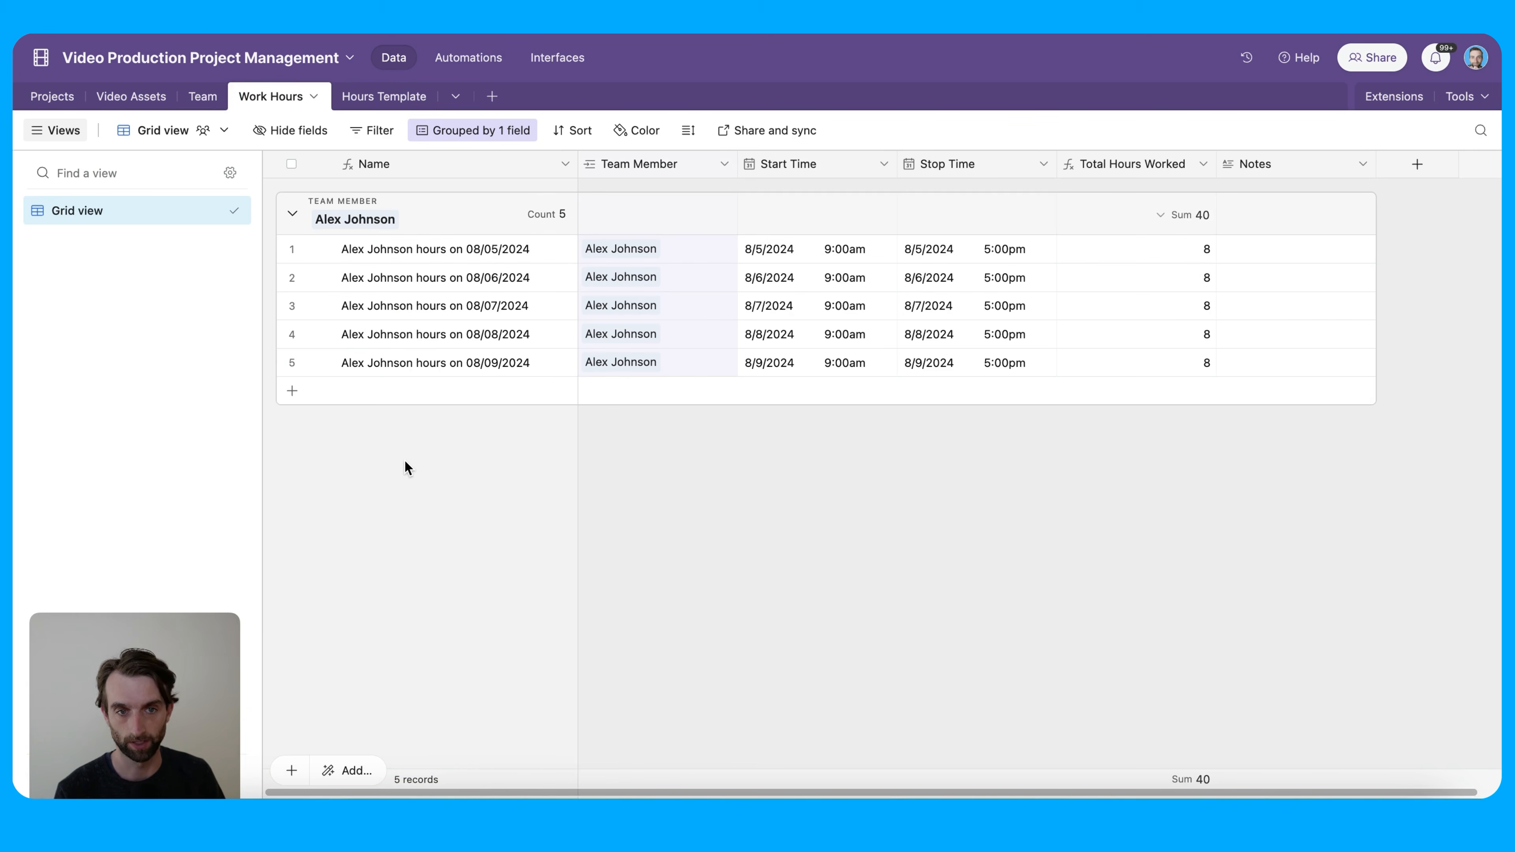
click(204, 98)
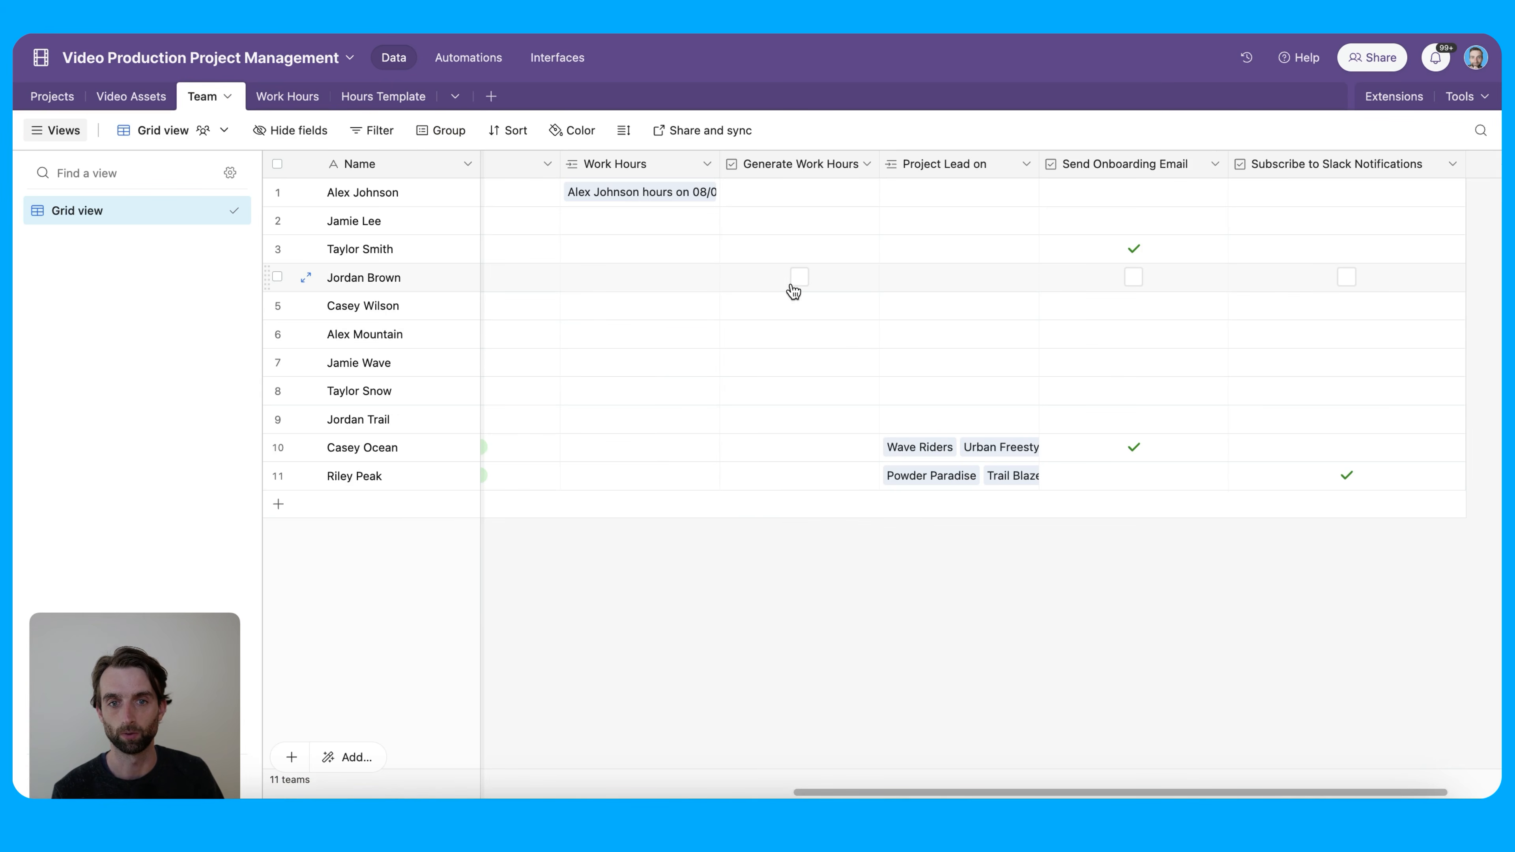
Tick Generate Work Hours for the second team member and sort Work Hours by Start Time, earliest first
click(798, 279)
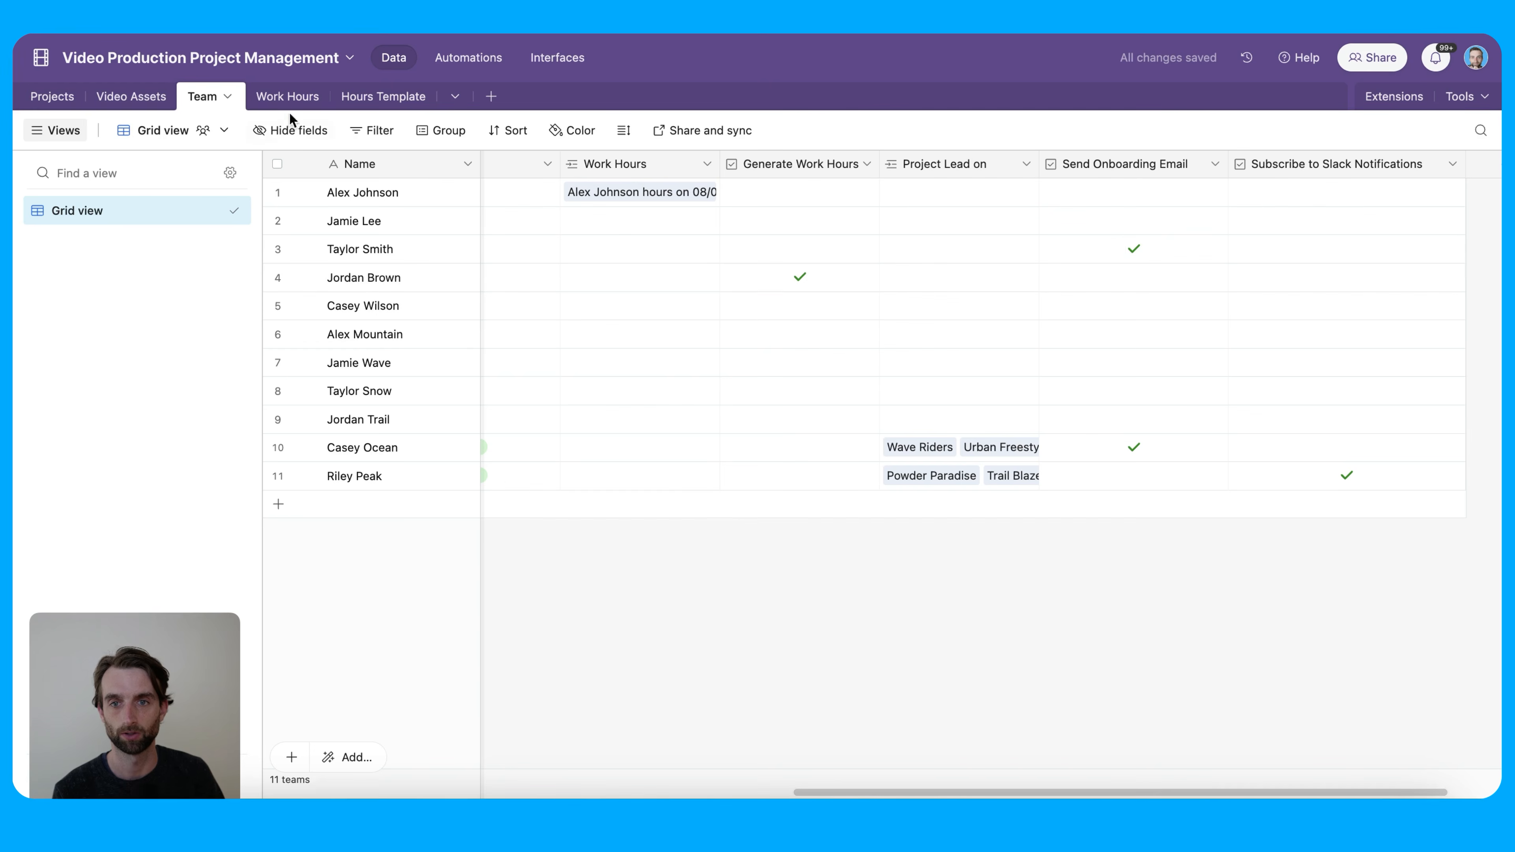
click(271, 97)
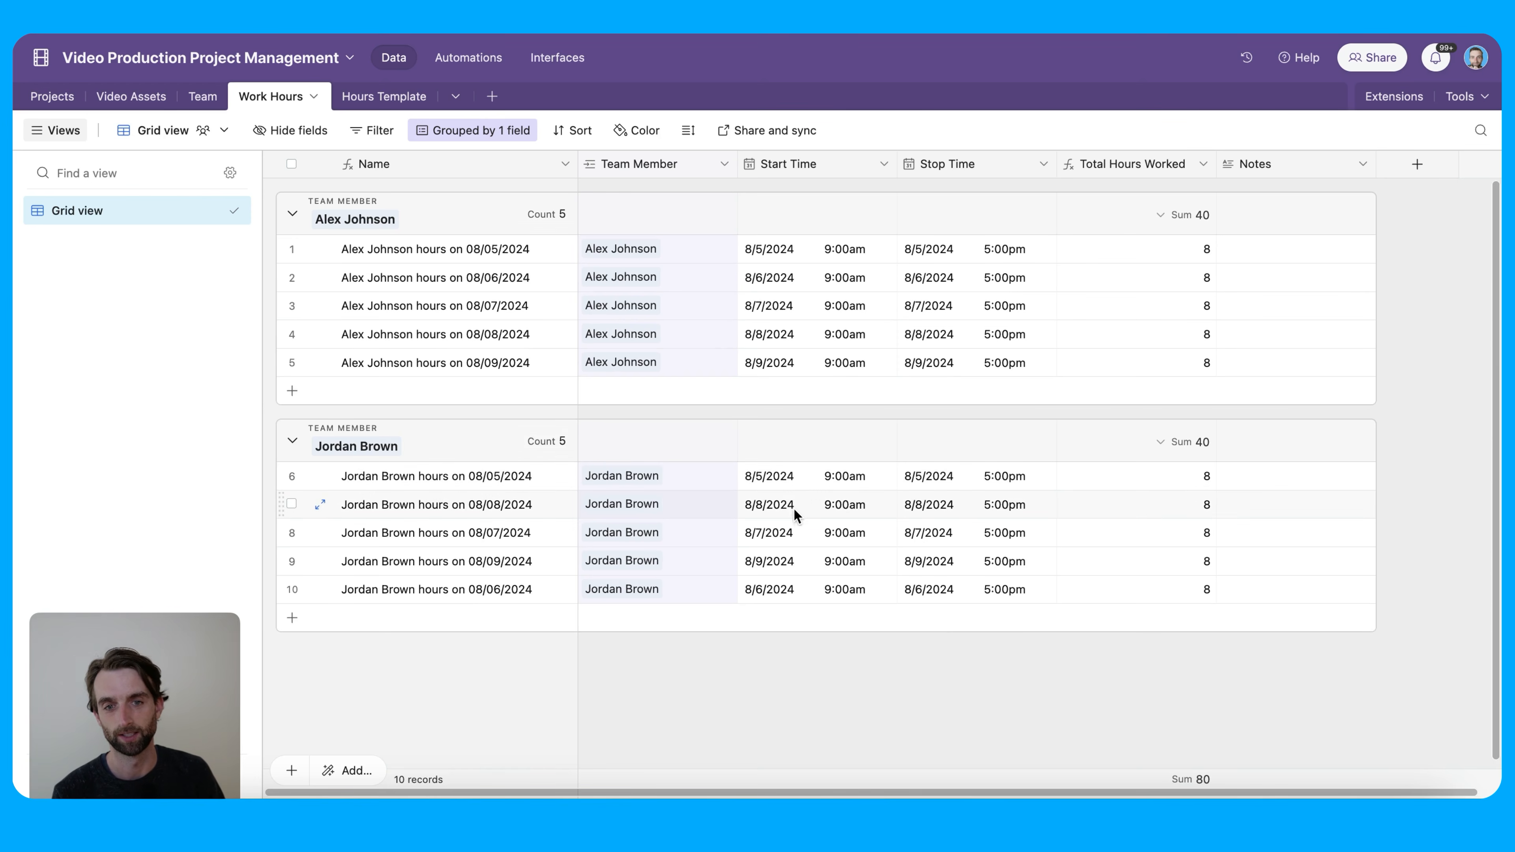
click(574, 132)
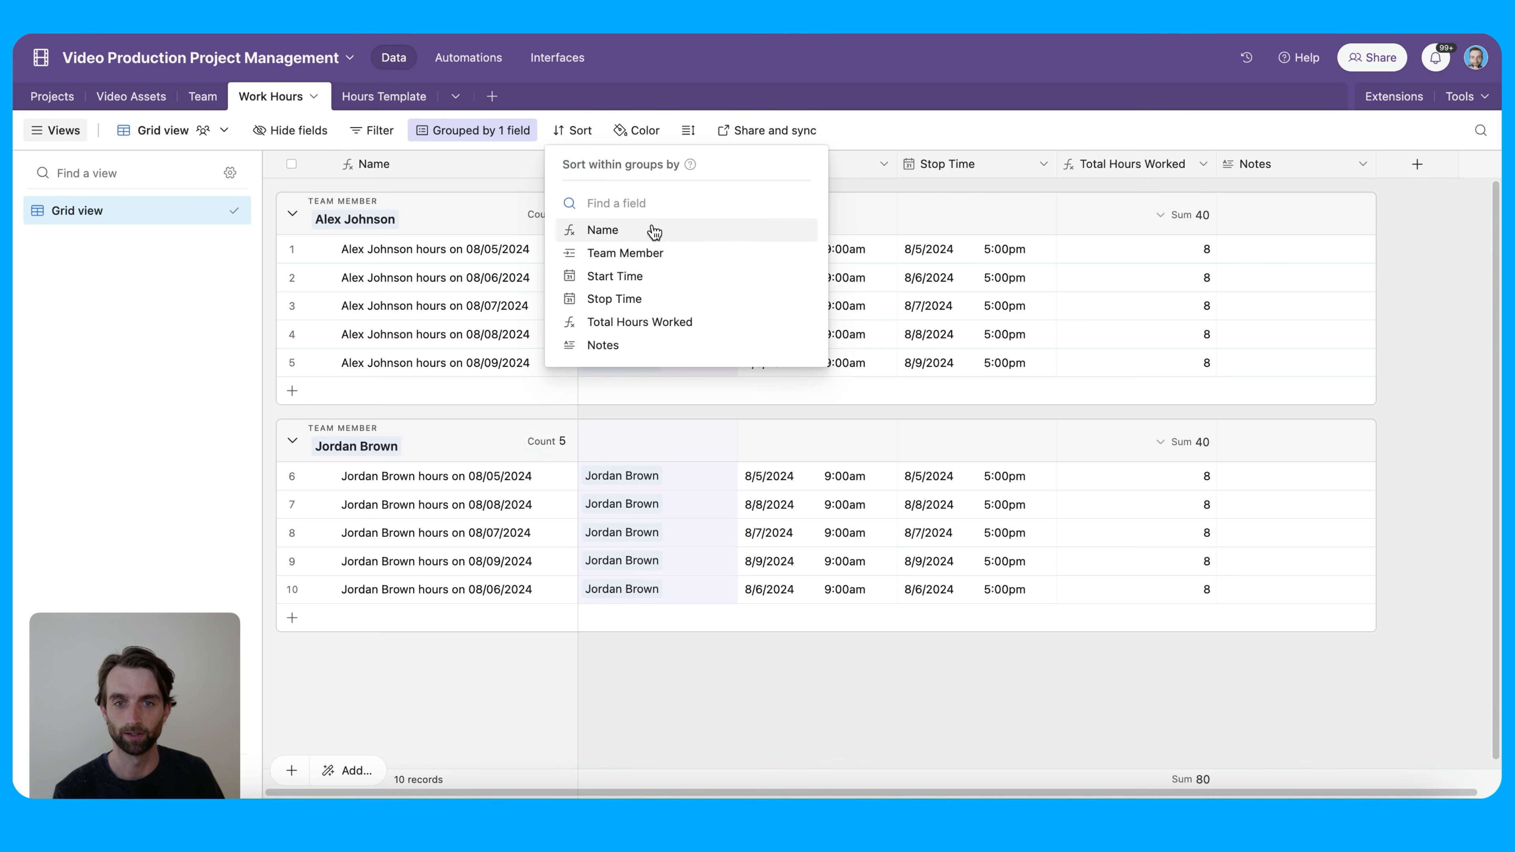
click(674, 289)
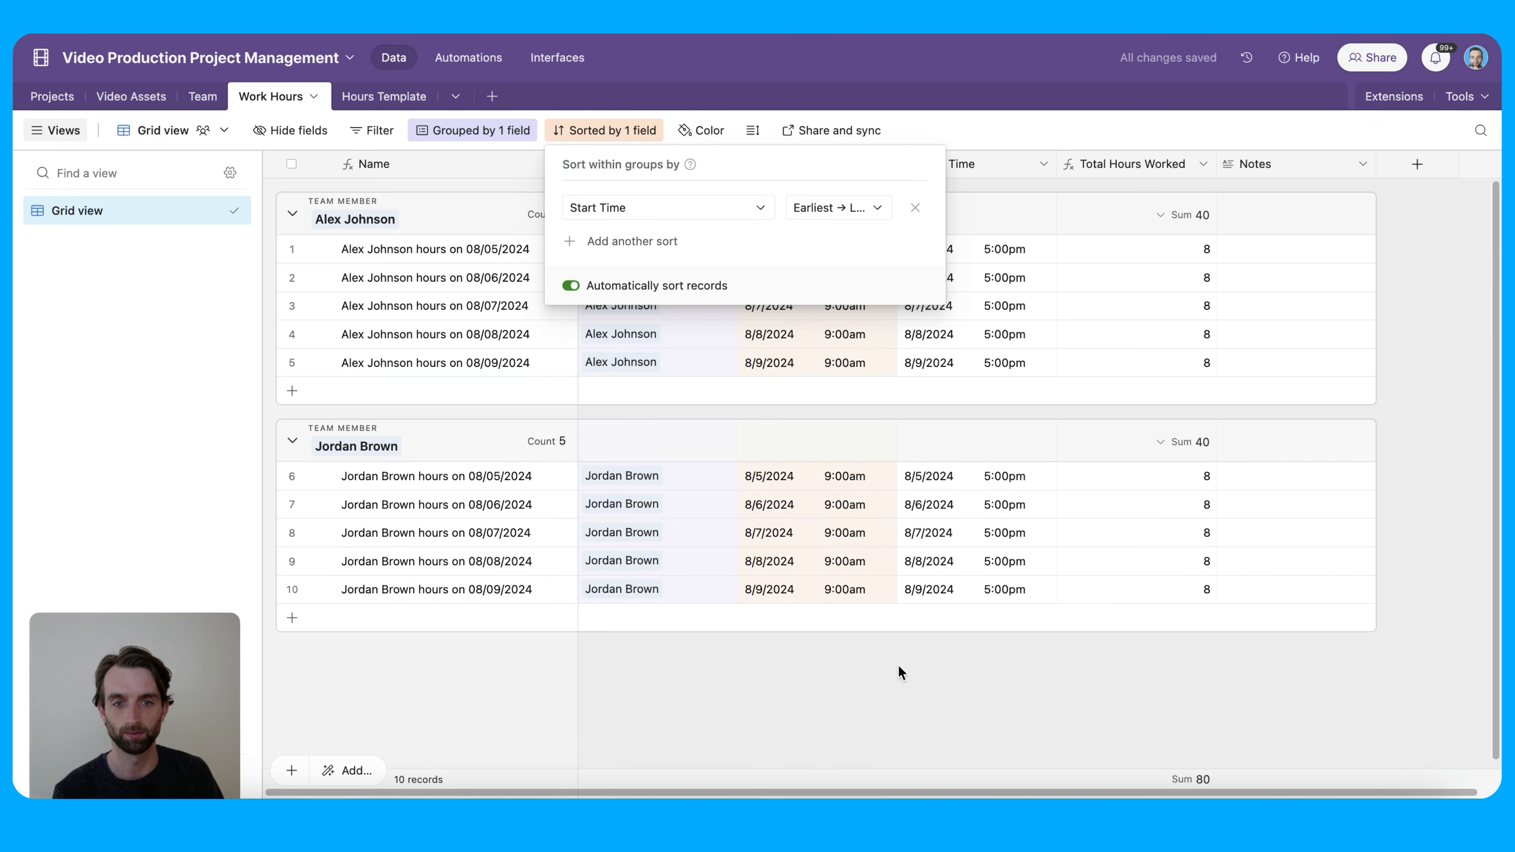
click(934, 701)
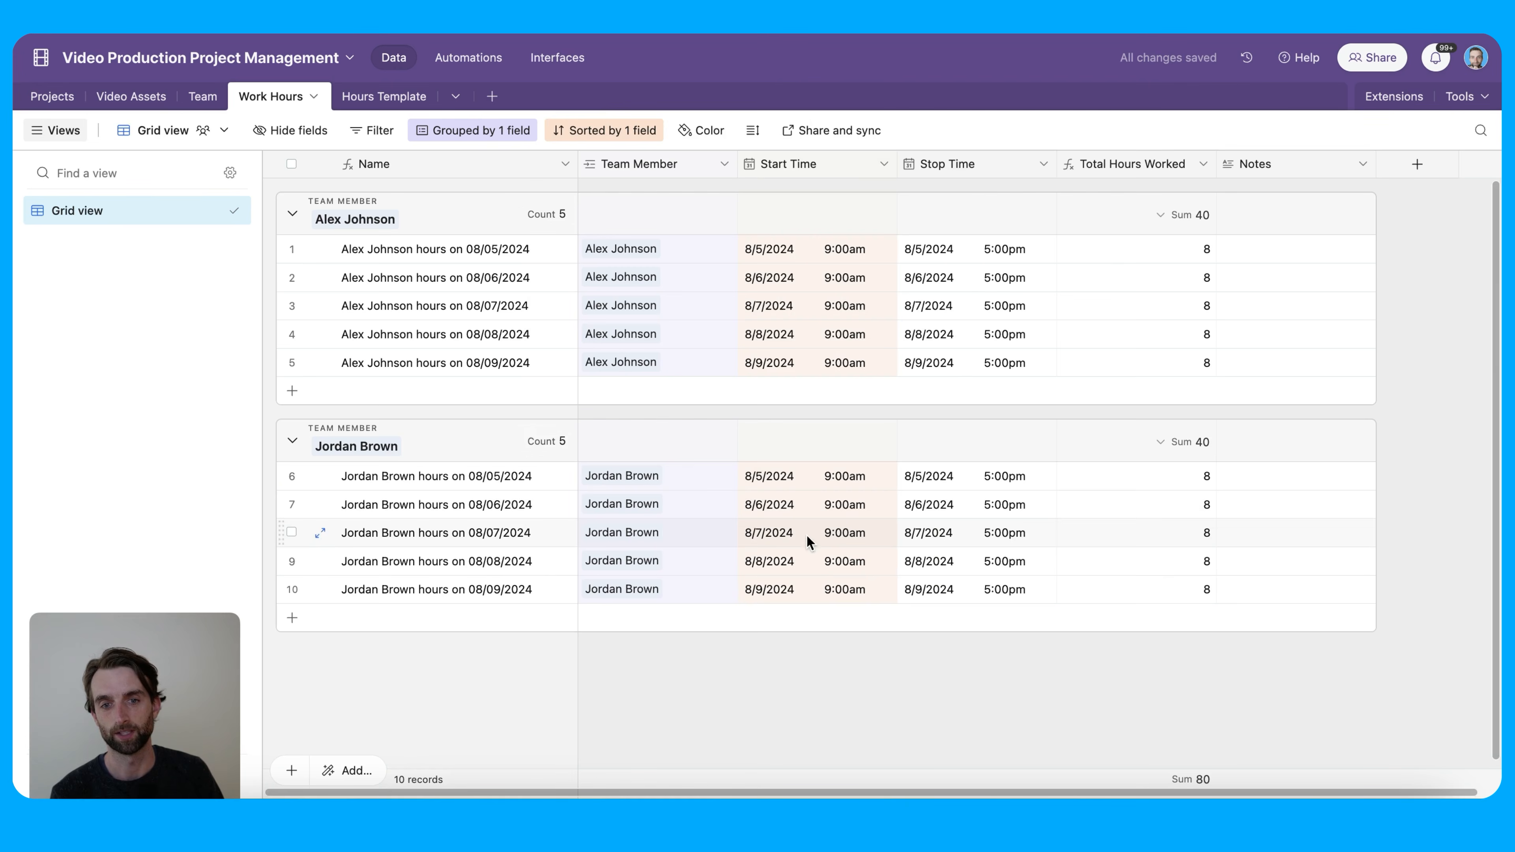